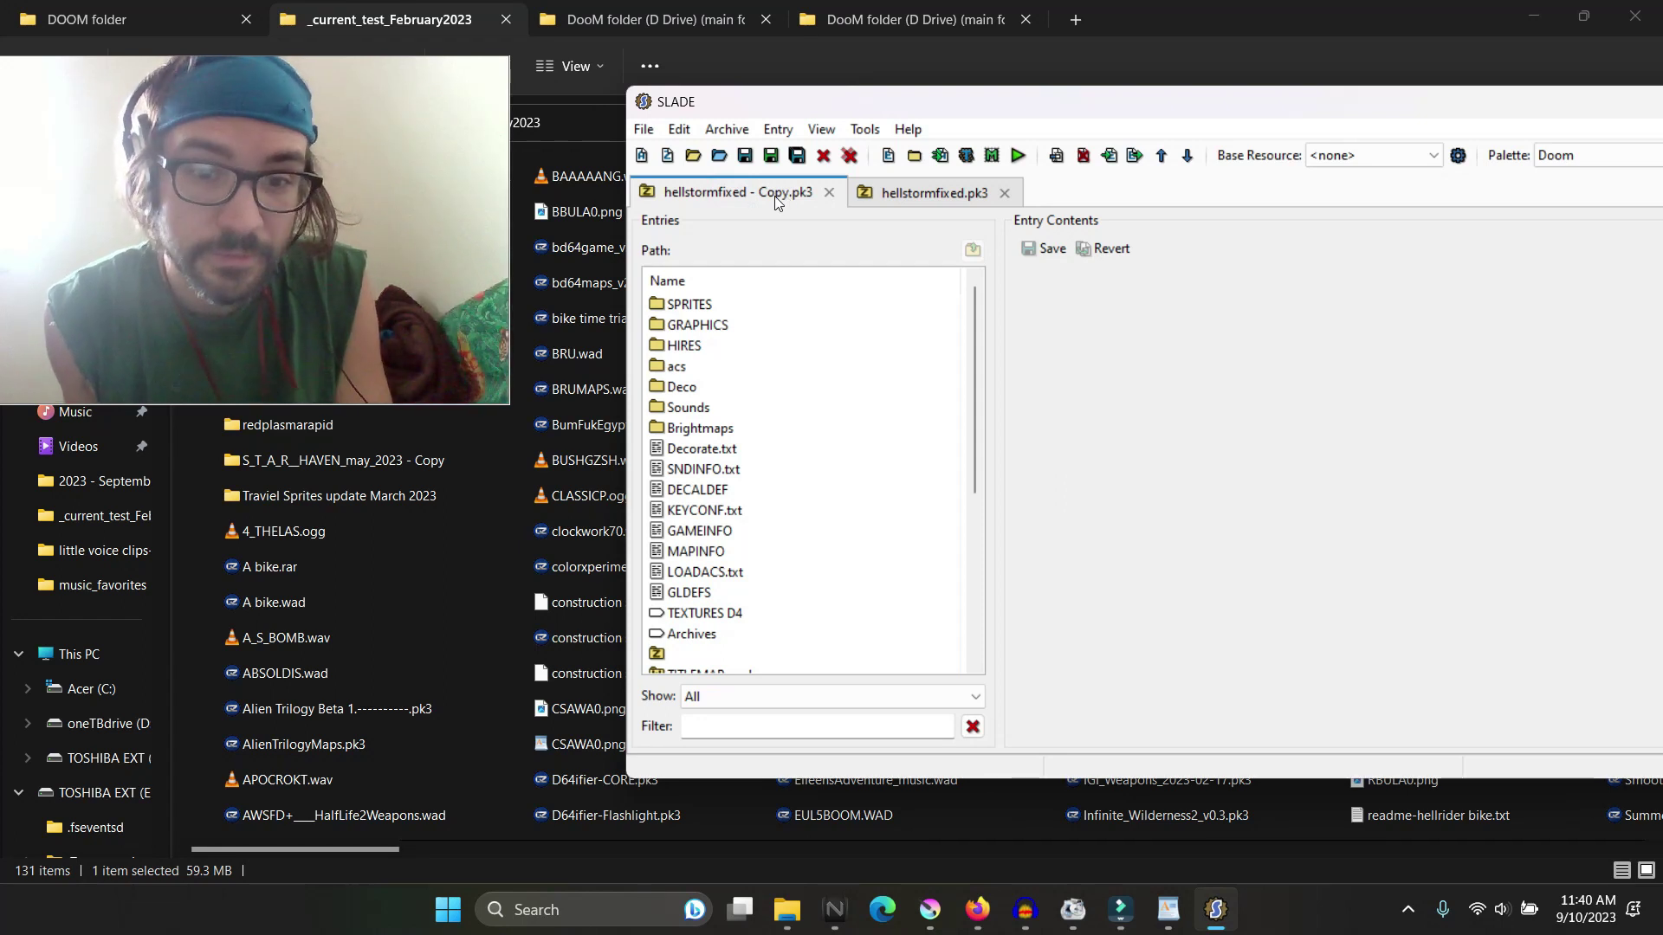
Step: Select the GRAPHICS and HIRES folders in the copied Hellstorm archive and switch to the hellstormfixed.pk3 archive
click(693, 324)
click(697, 347)
click(926, 192)
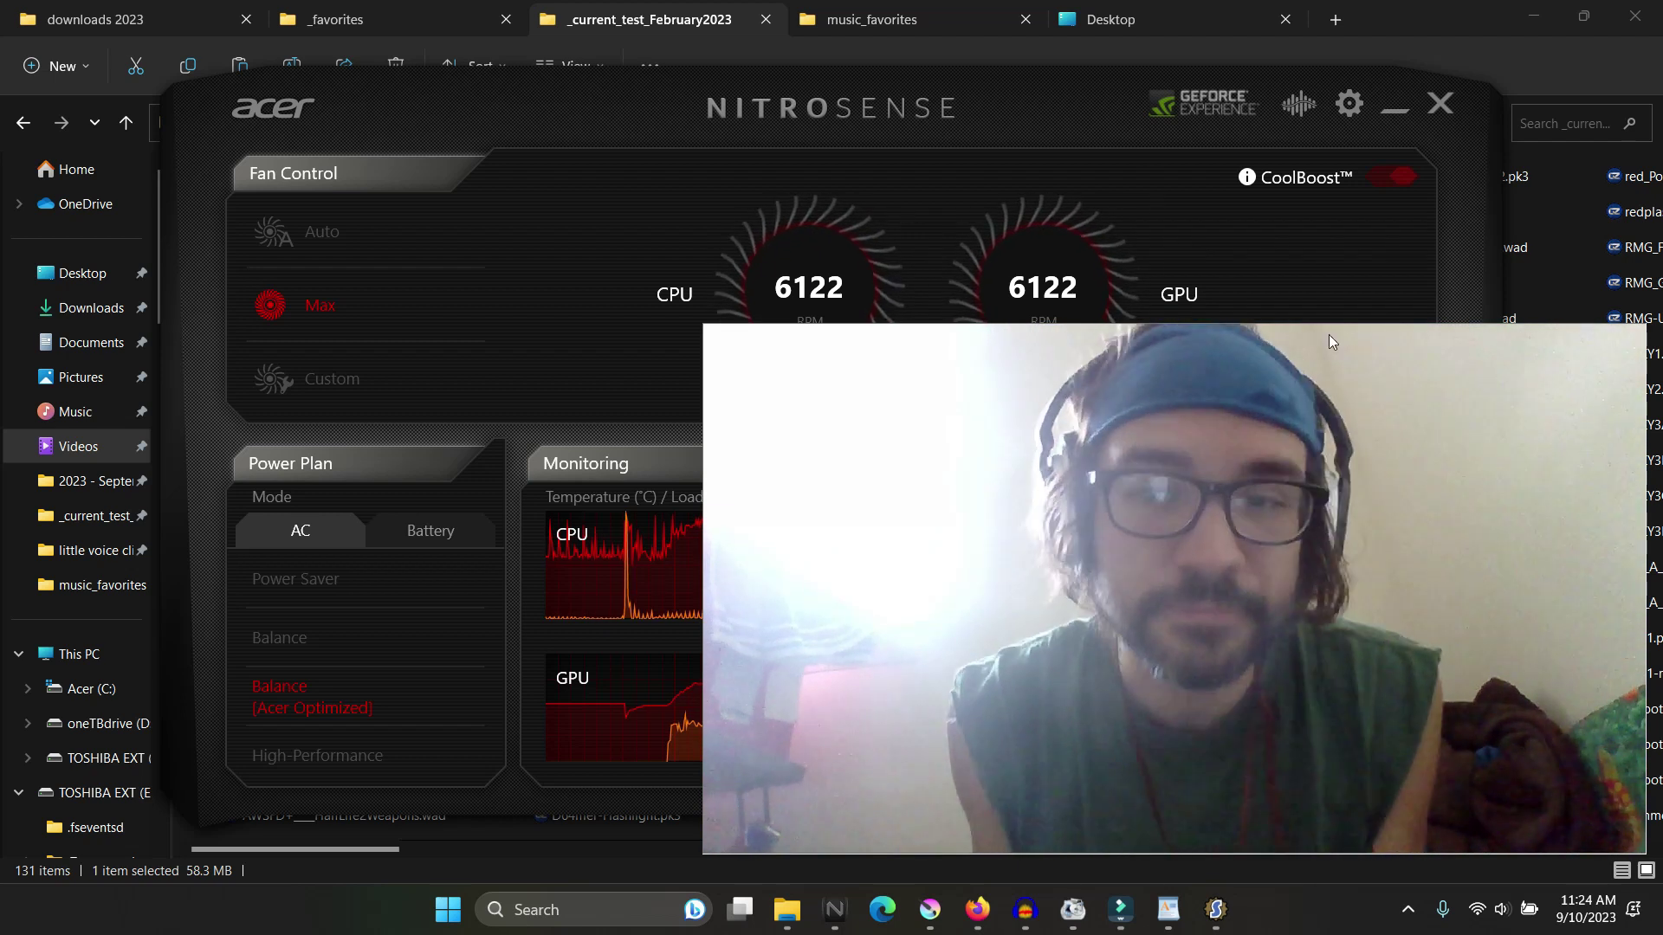
Step: Set the laptop's fan control to Auto and minimise the NitroSense window
click(324, 241)
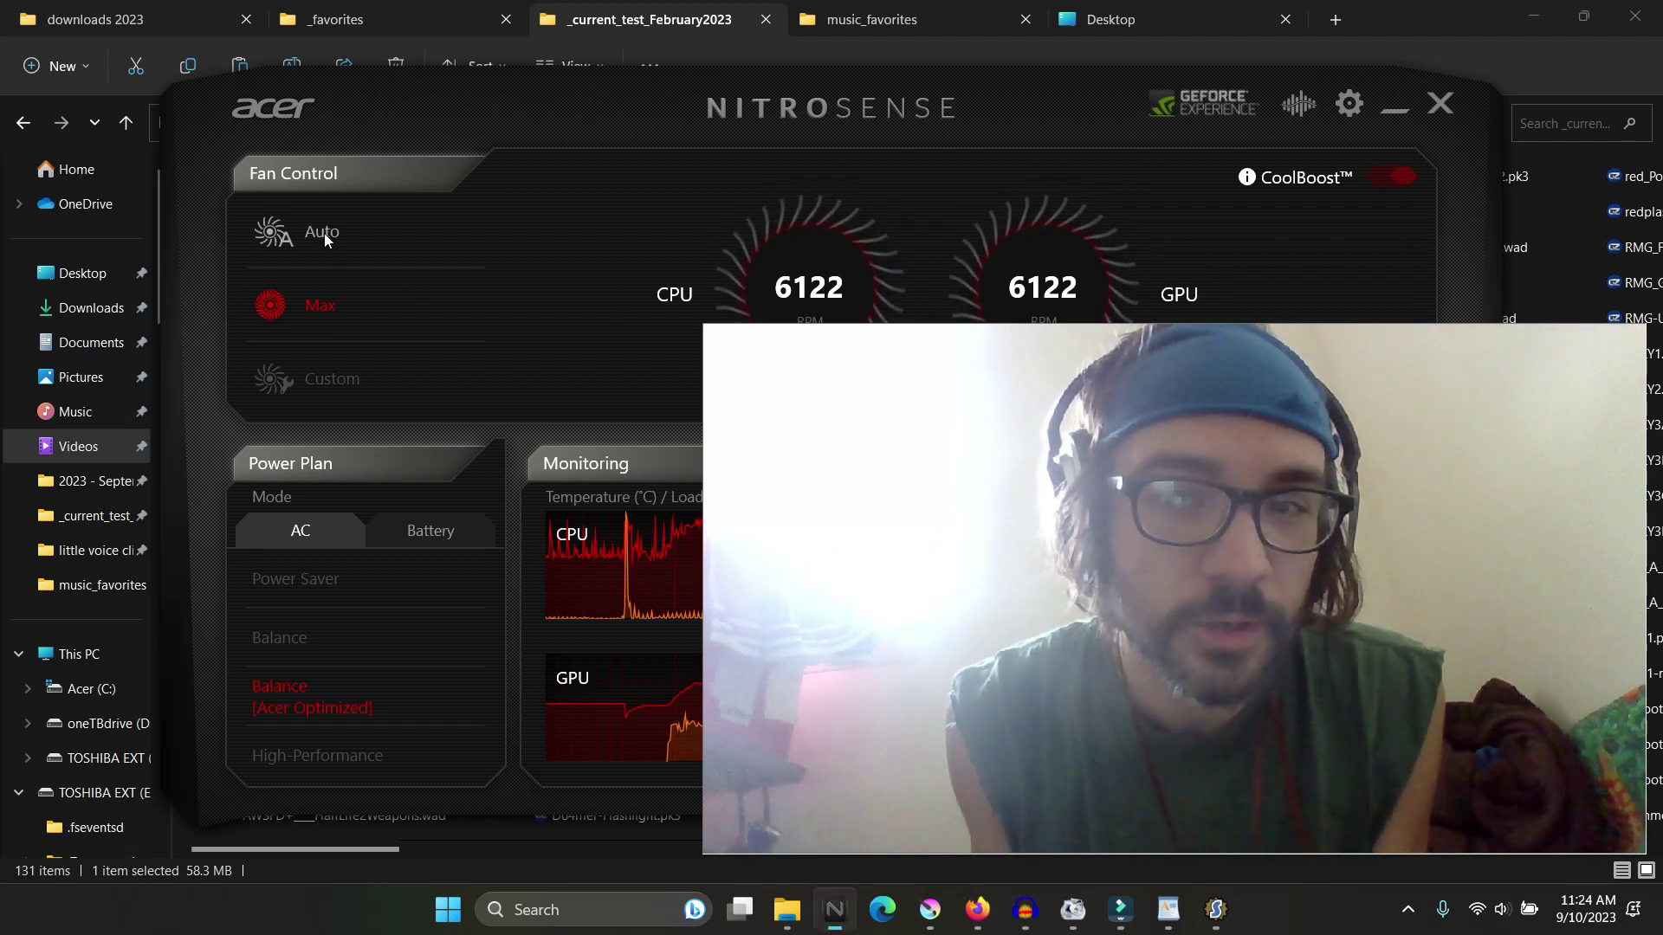
click(1401, 114)
drag(1255, 466, 1234, 385)
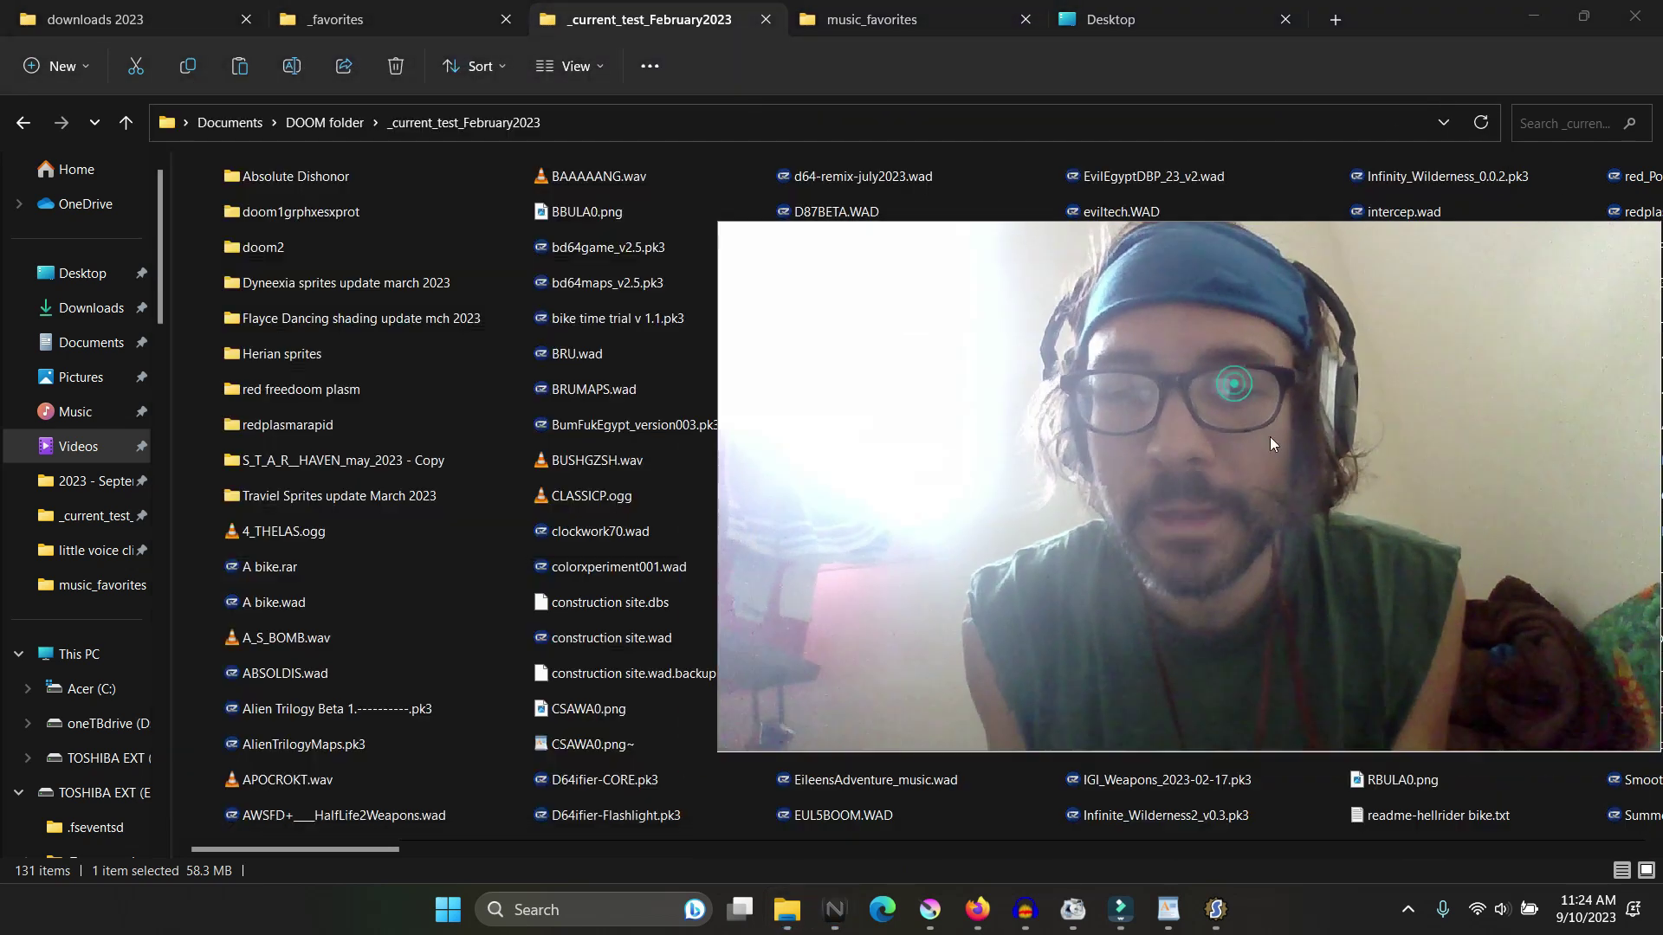
Step: Switch to SLADE to view the hellstormfixed.pk3 entries, and check the Firefox search results about corrupted pk3 files
click(1215, 910)
drag(790, 156, 346, 133)
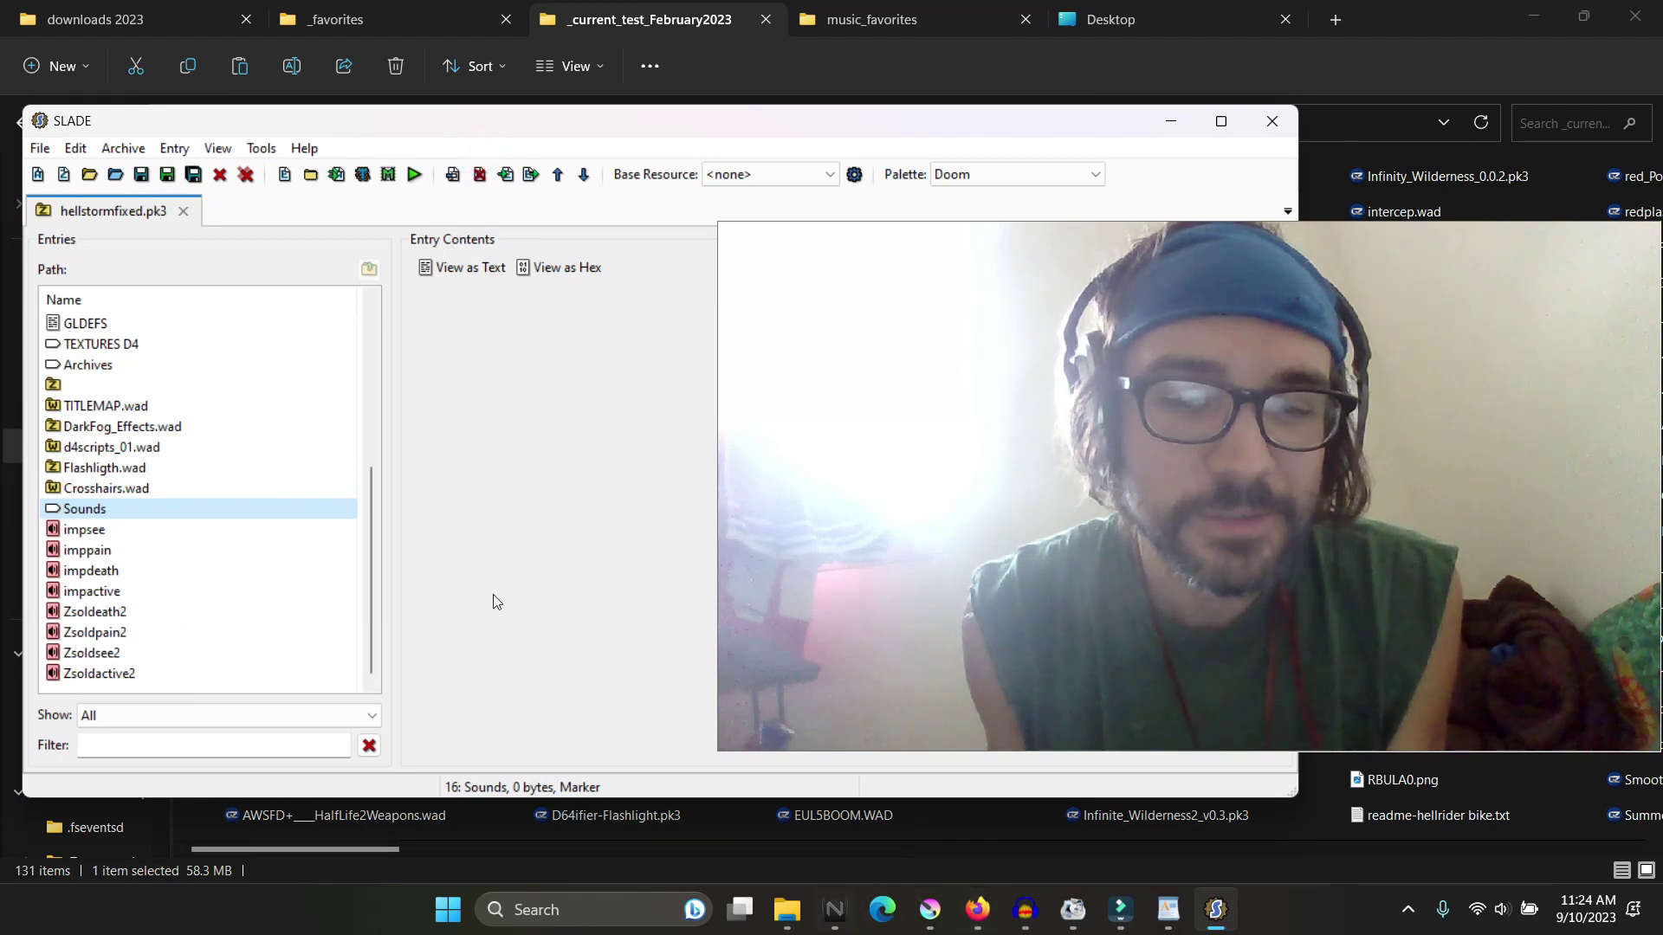
drag(209, 129, 241, 119)
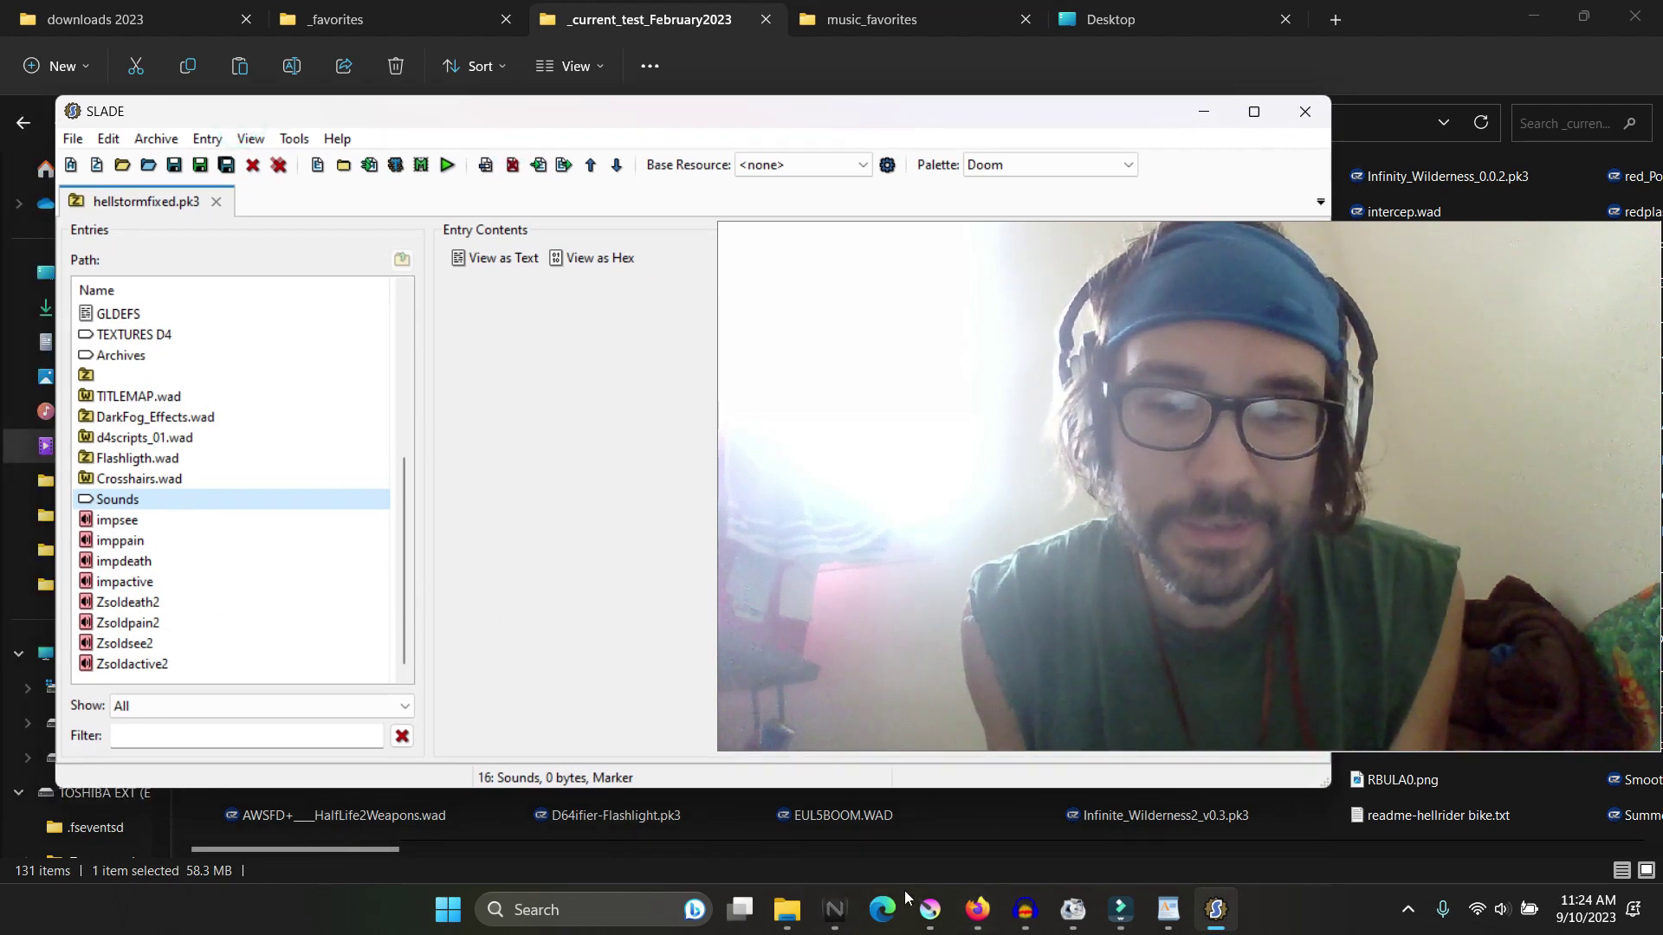
click(977, 909)
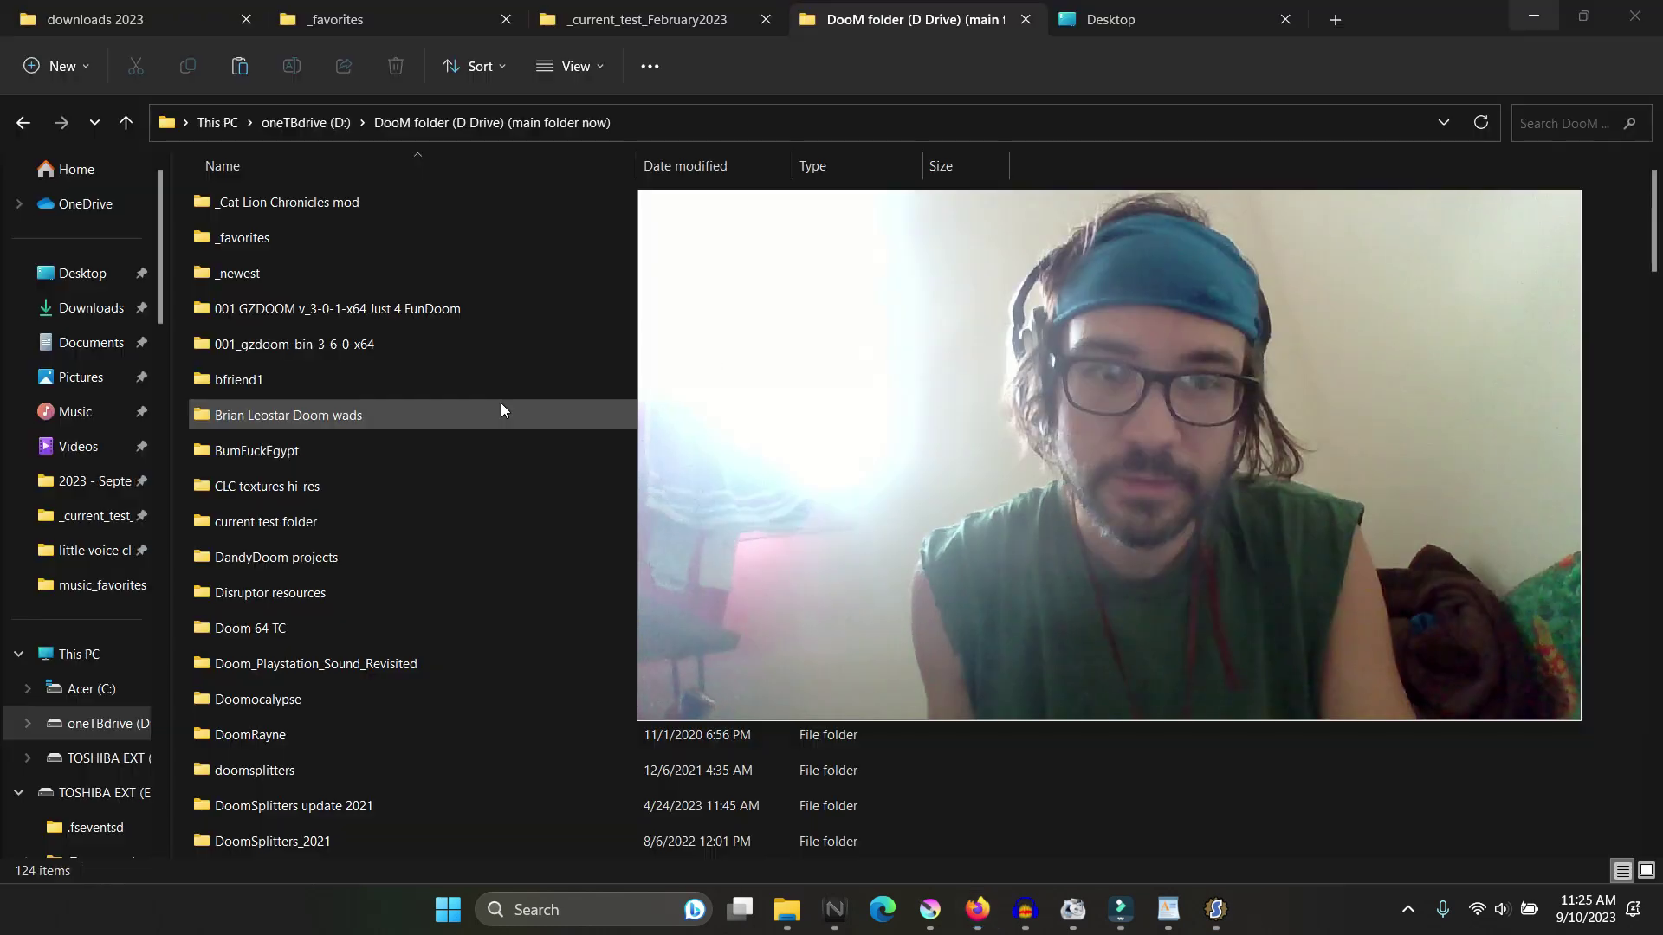
Step: Launch hellstormfixed.pk3 from the DooM folder on the D drive
click(501, 402)
key(h)
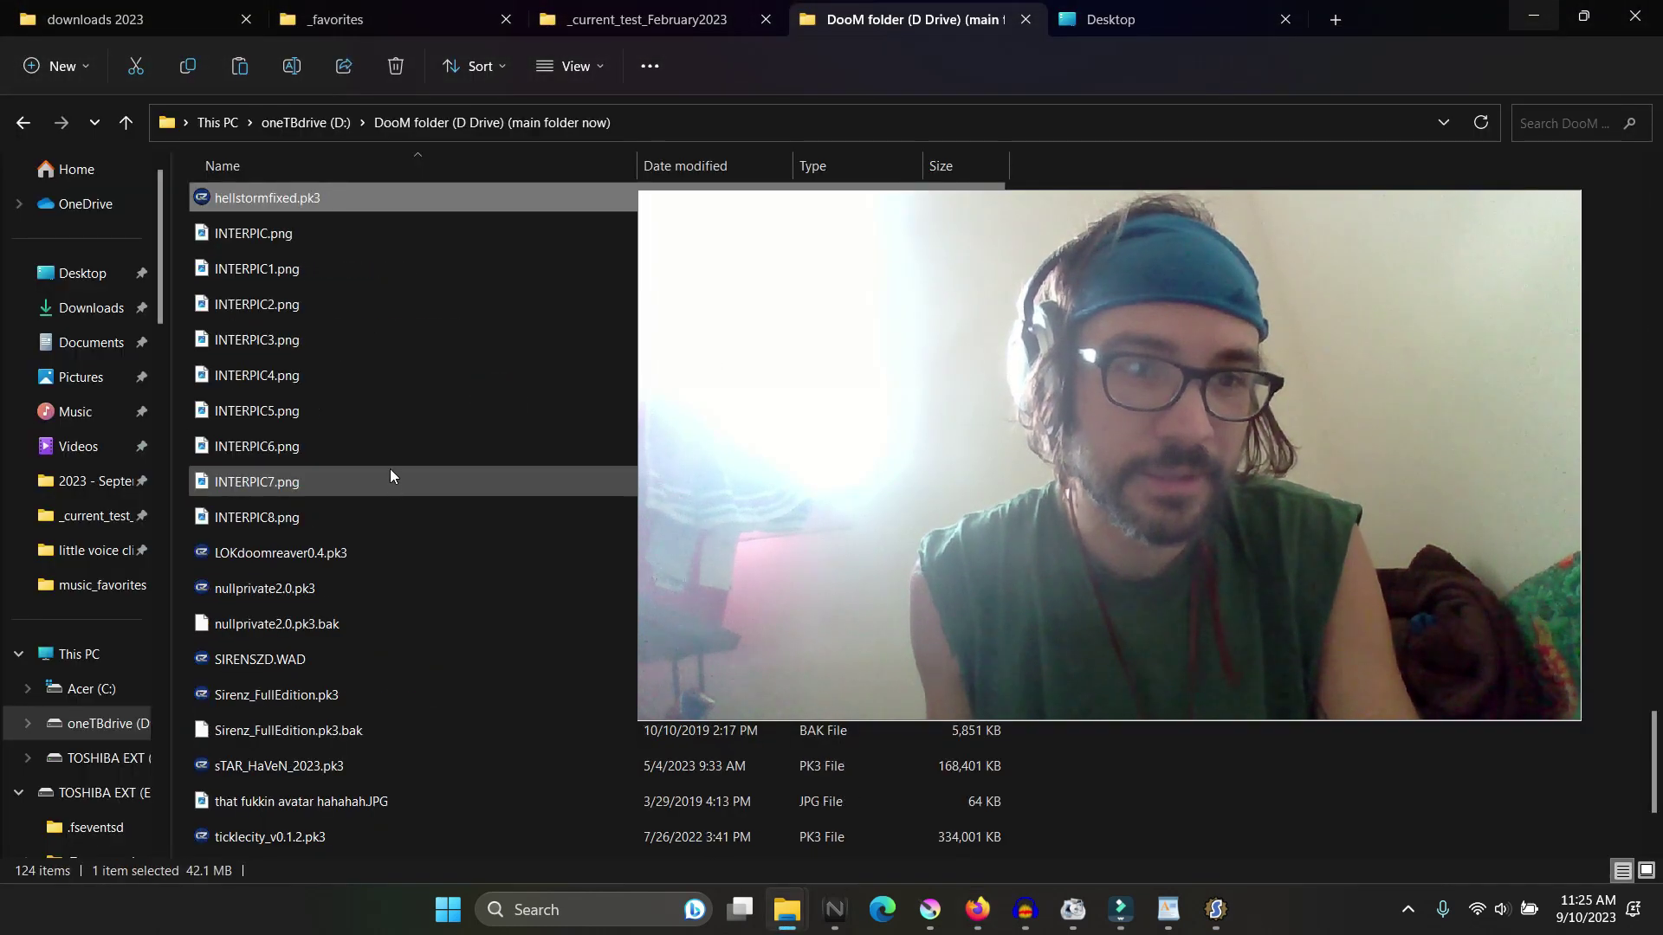
key(h)
key(Return)
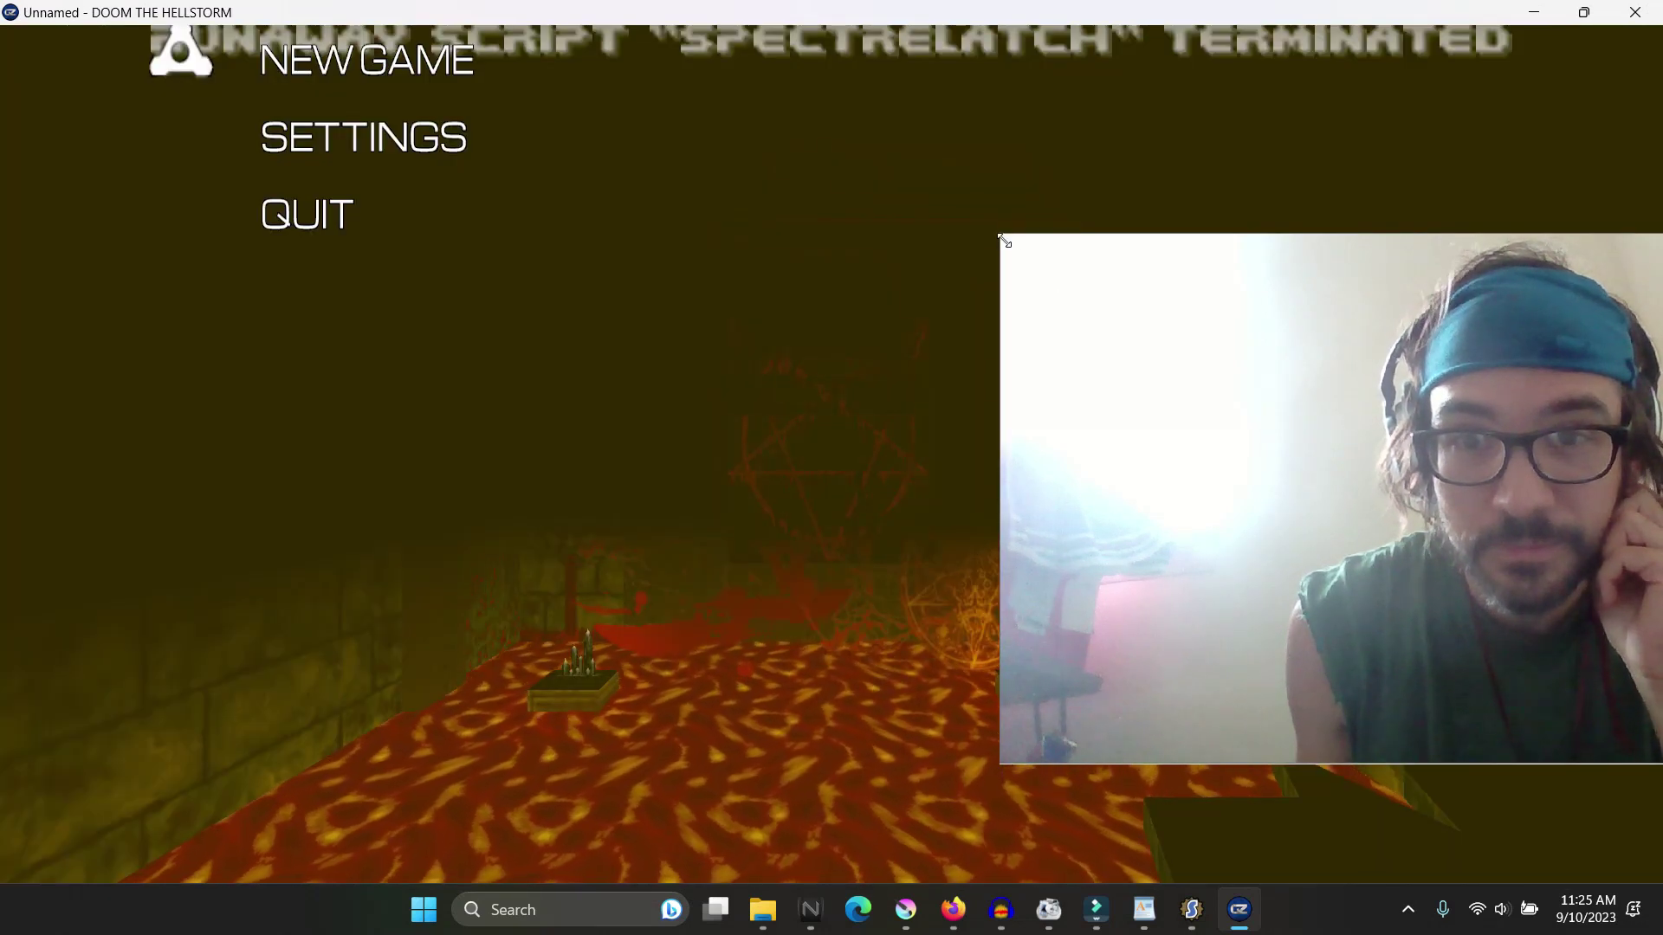
drag(1003, 241, 1275, 387)
drag(1446, 408, 1393, 288)
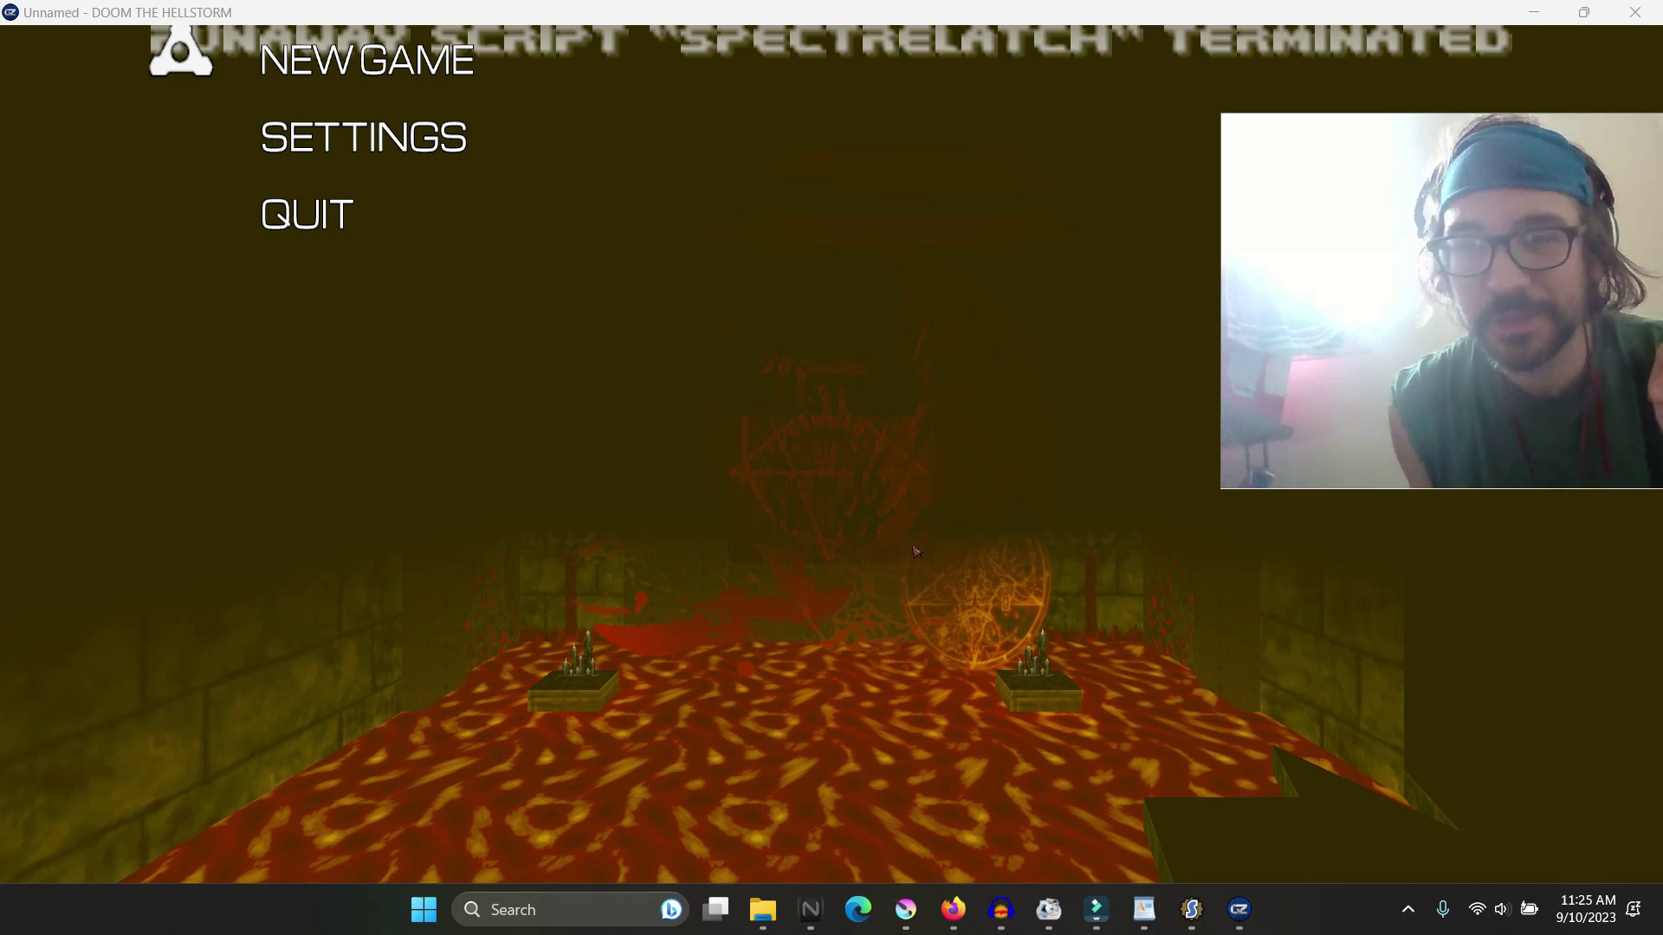
Step: Start a new game on Normal difficulty and accept the skill confirmation
click(786, 467)
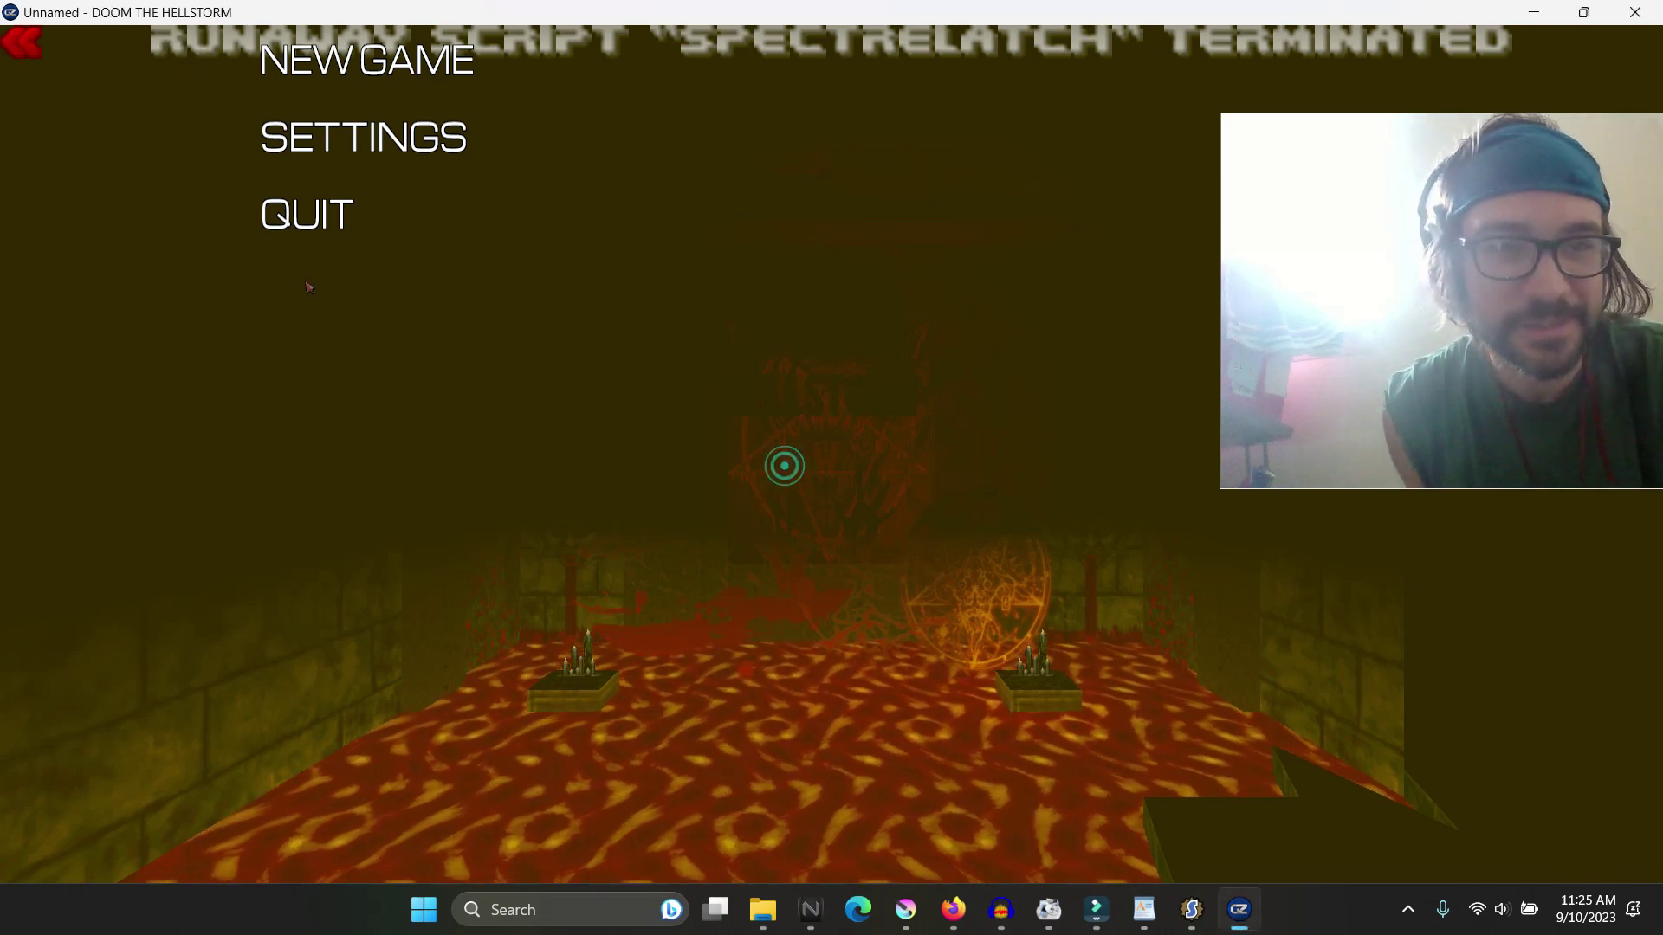
click(310, 71)
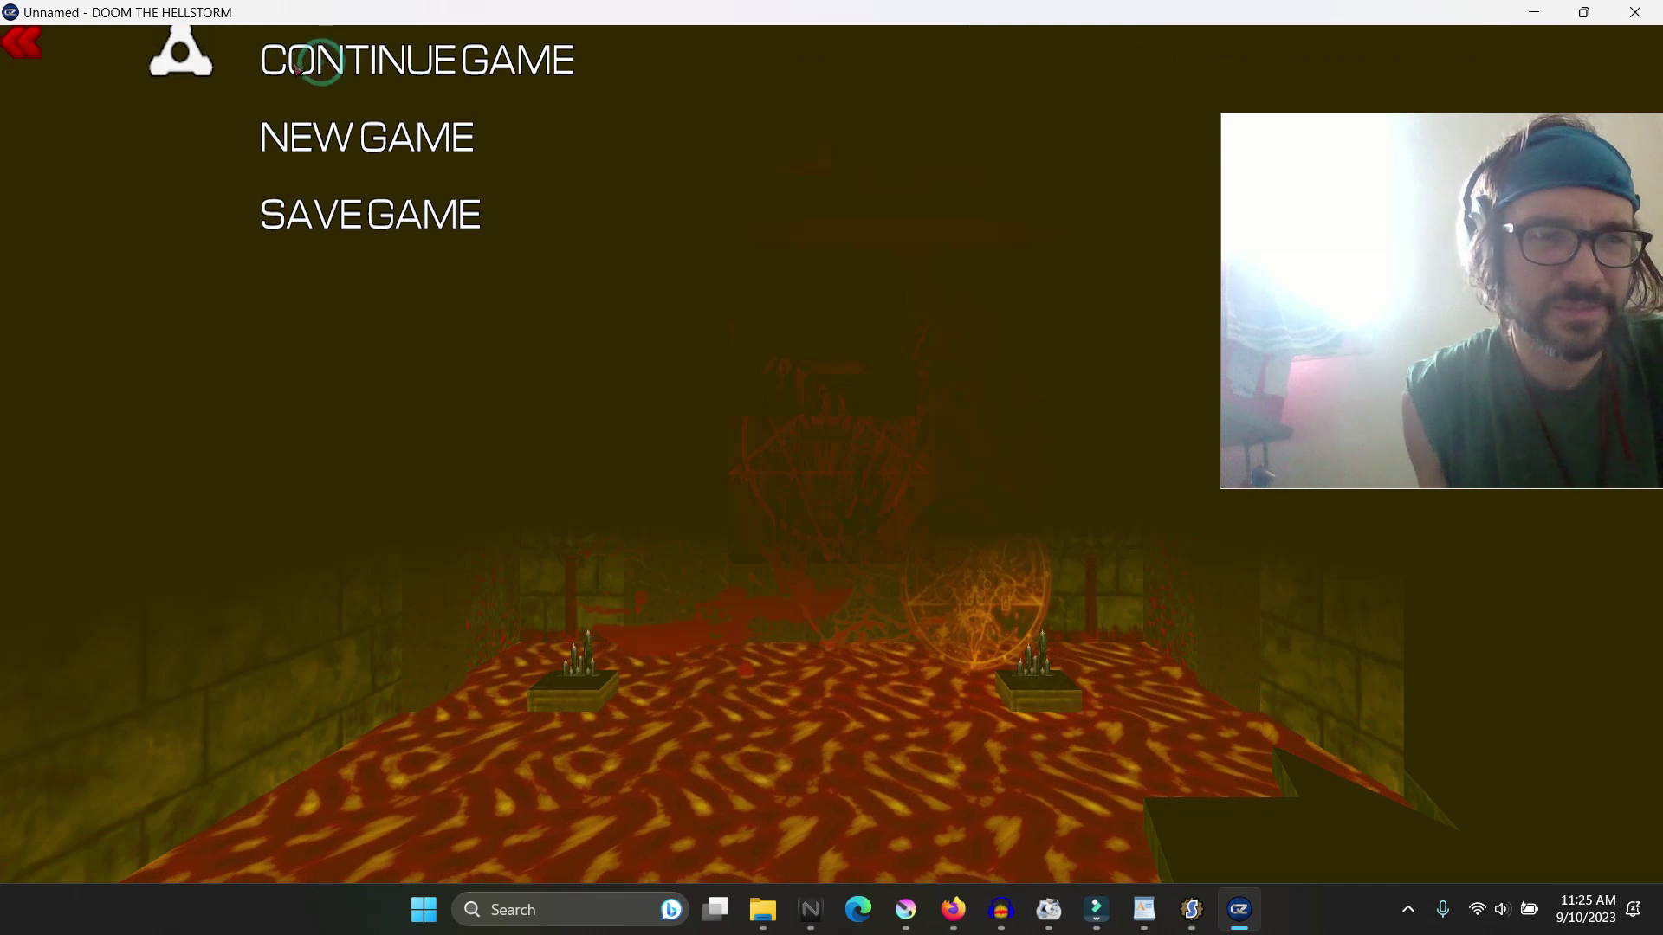
click(394, 68)
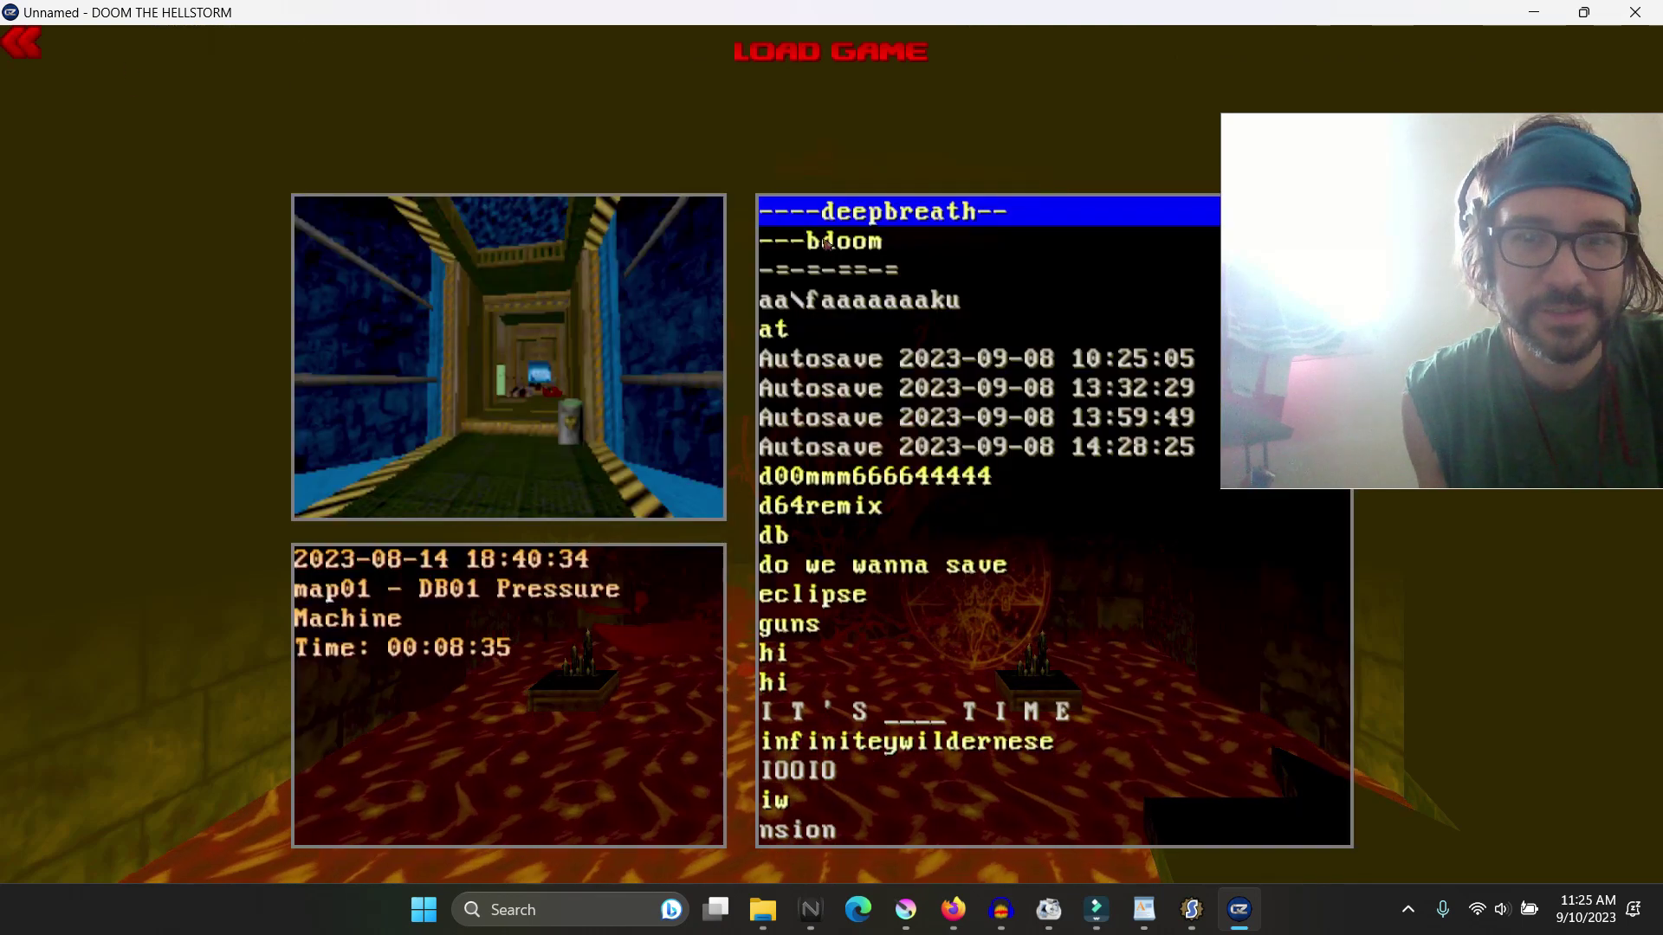
key(Escape)
click(324, 151)
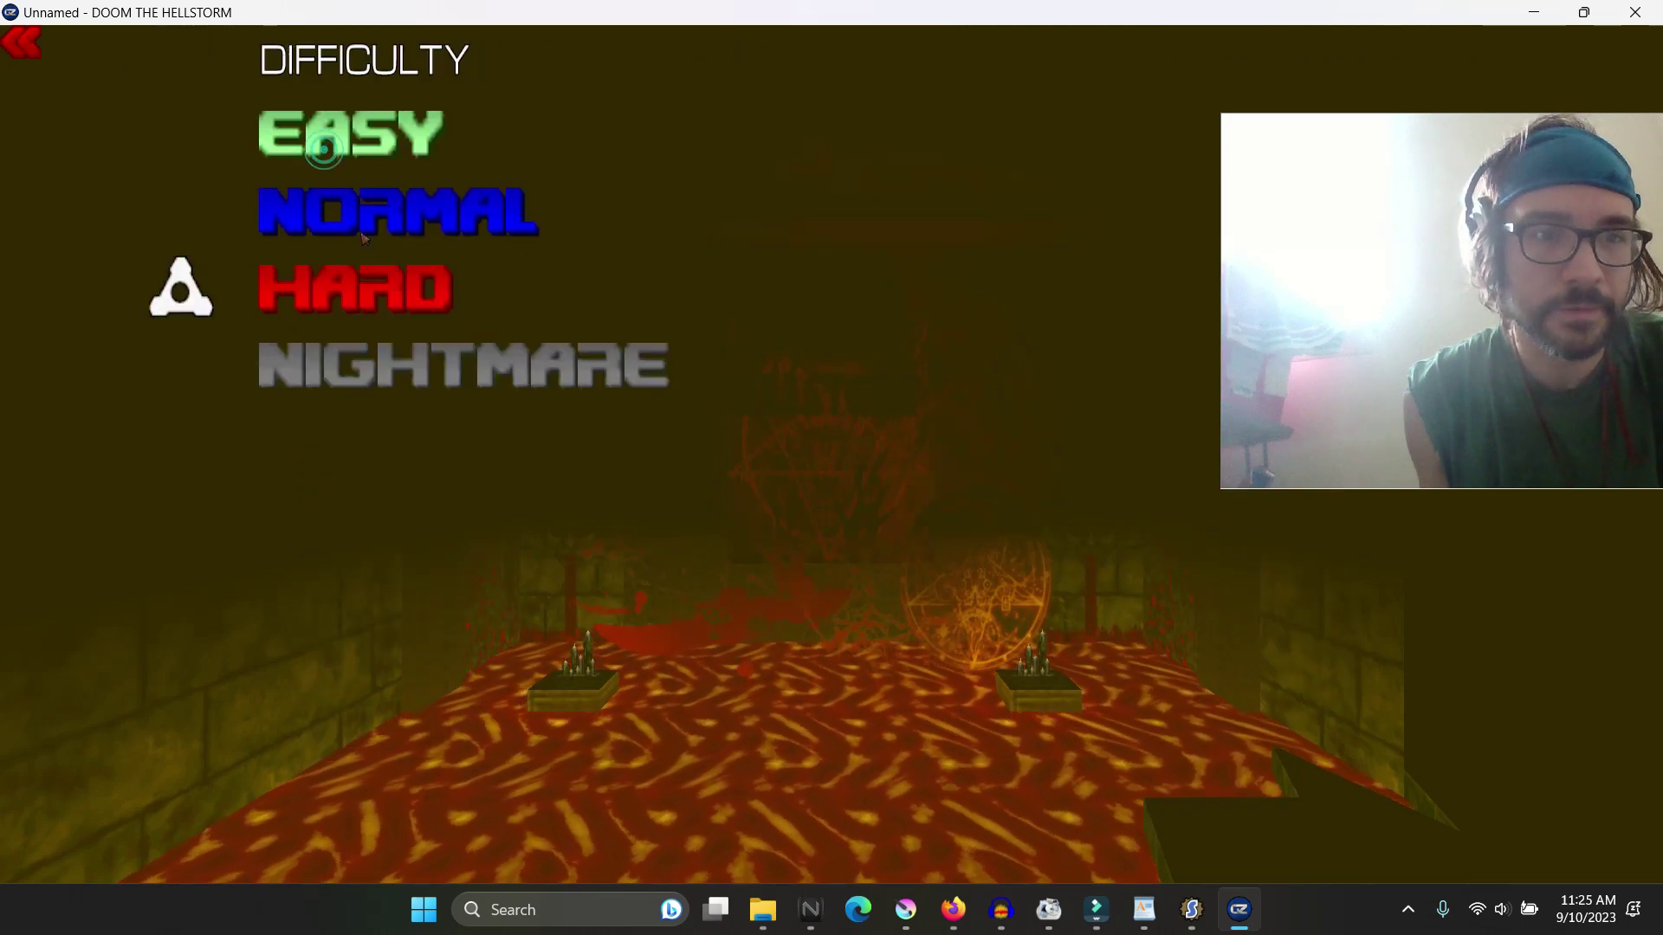
click(350, 234)
click(351, 238)
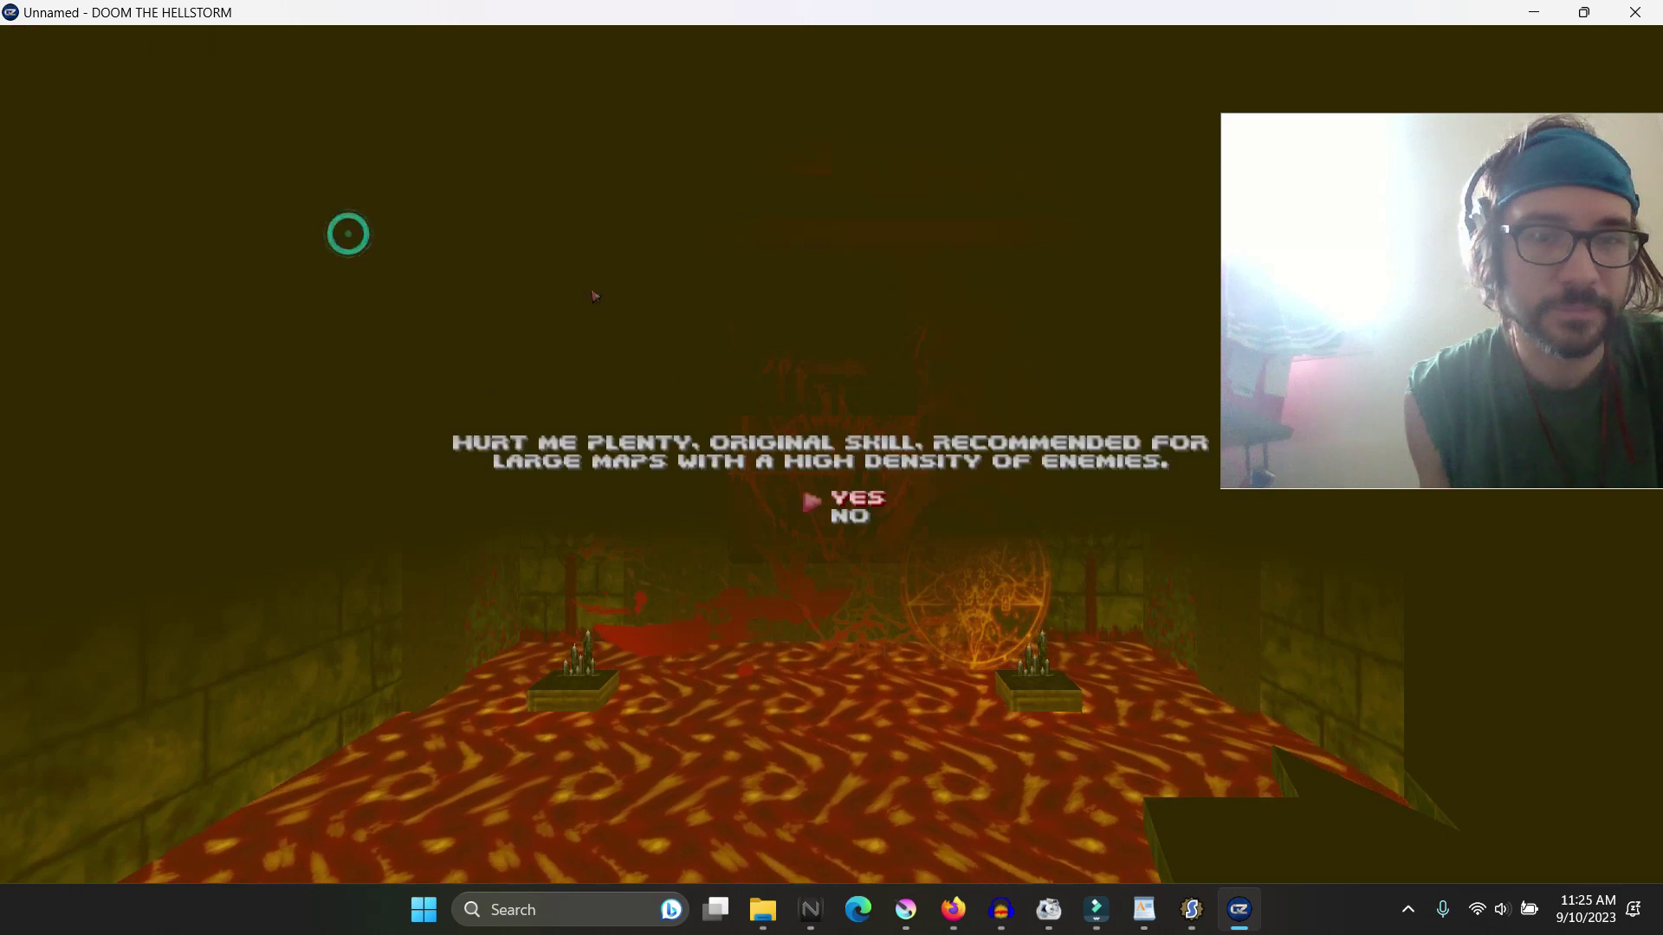
click(876, 502)
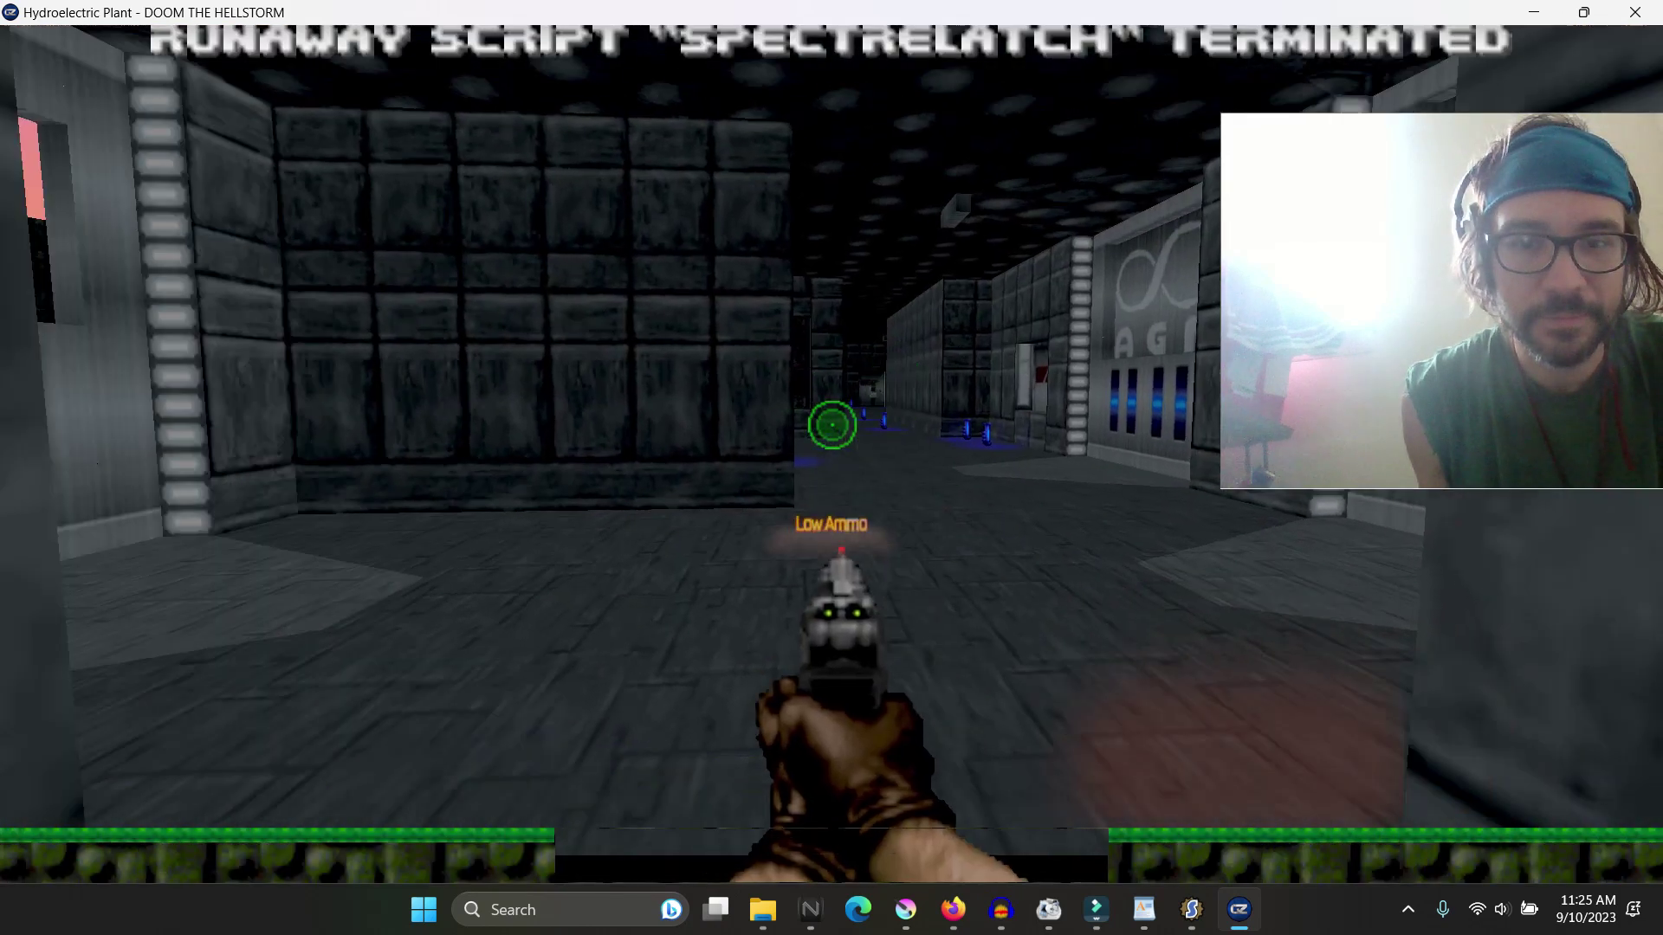
Step: Look around the starting area of the Hydroelectric Plant map, including the outdoor view
key(w)
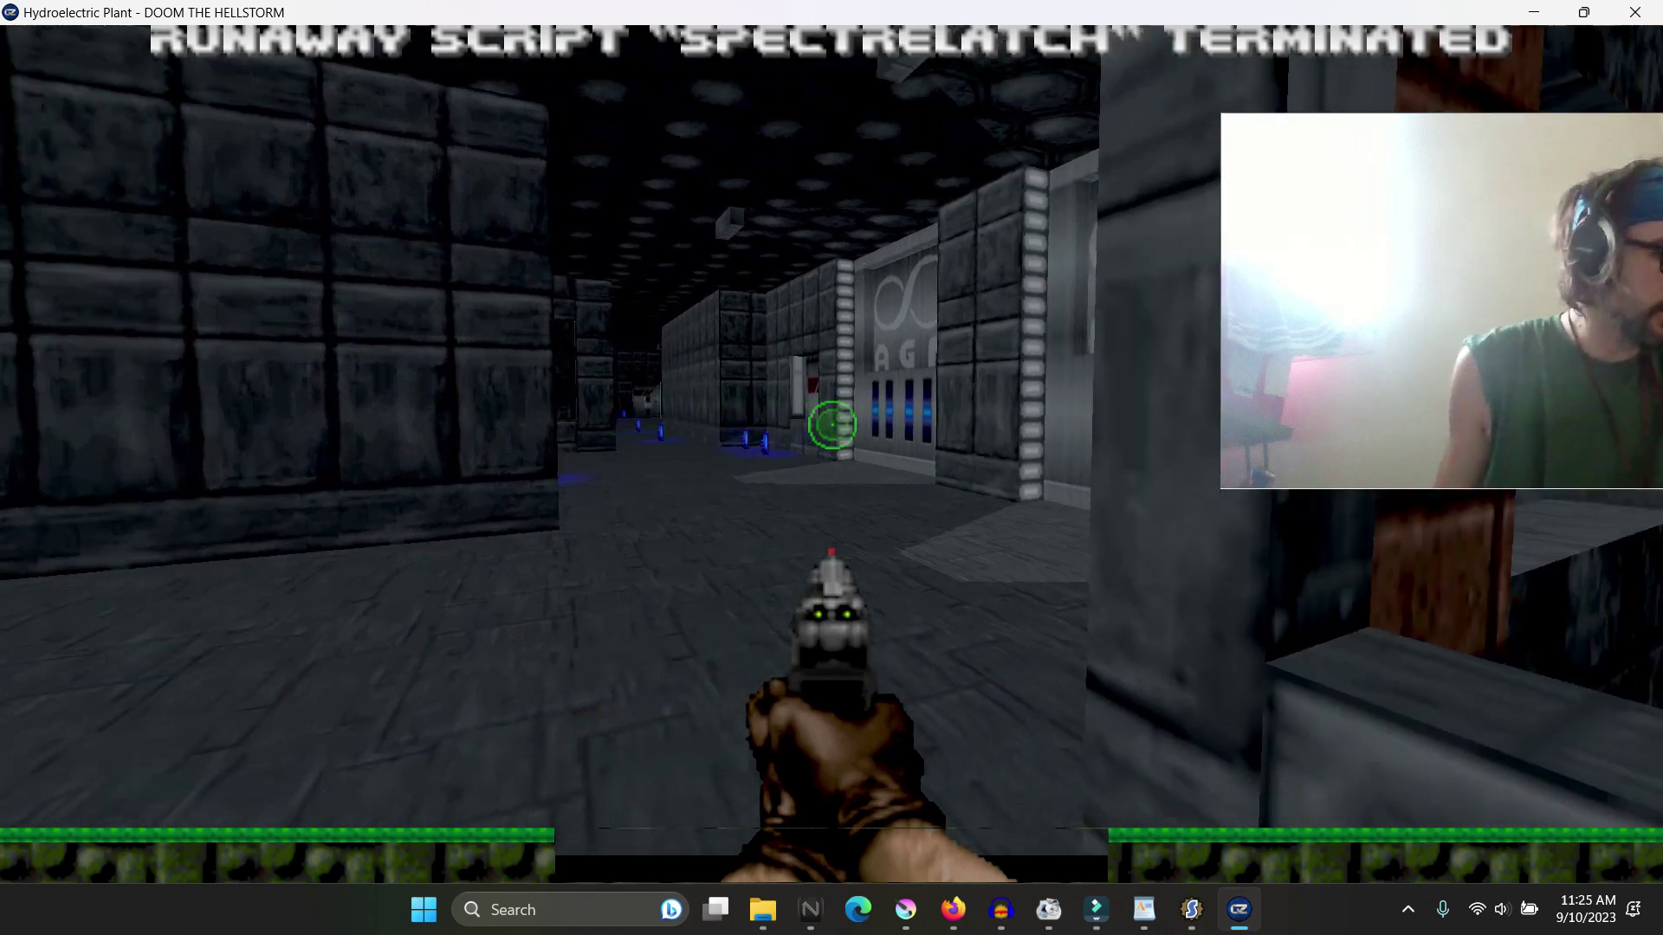
key(w)
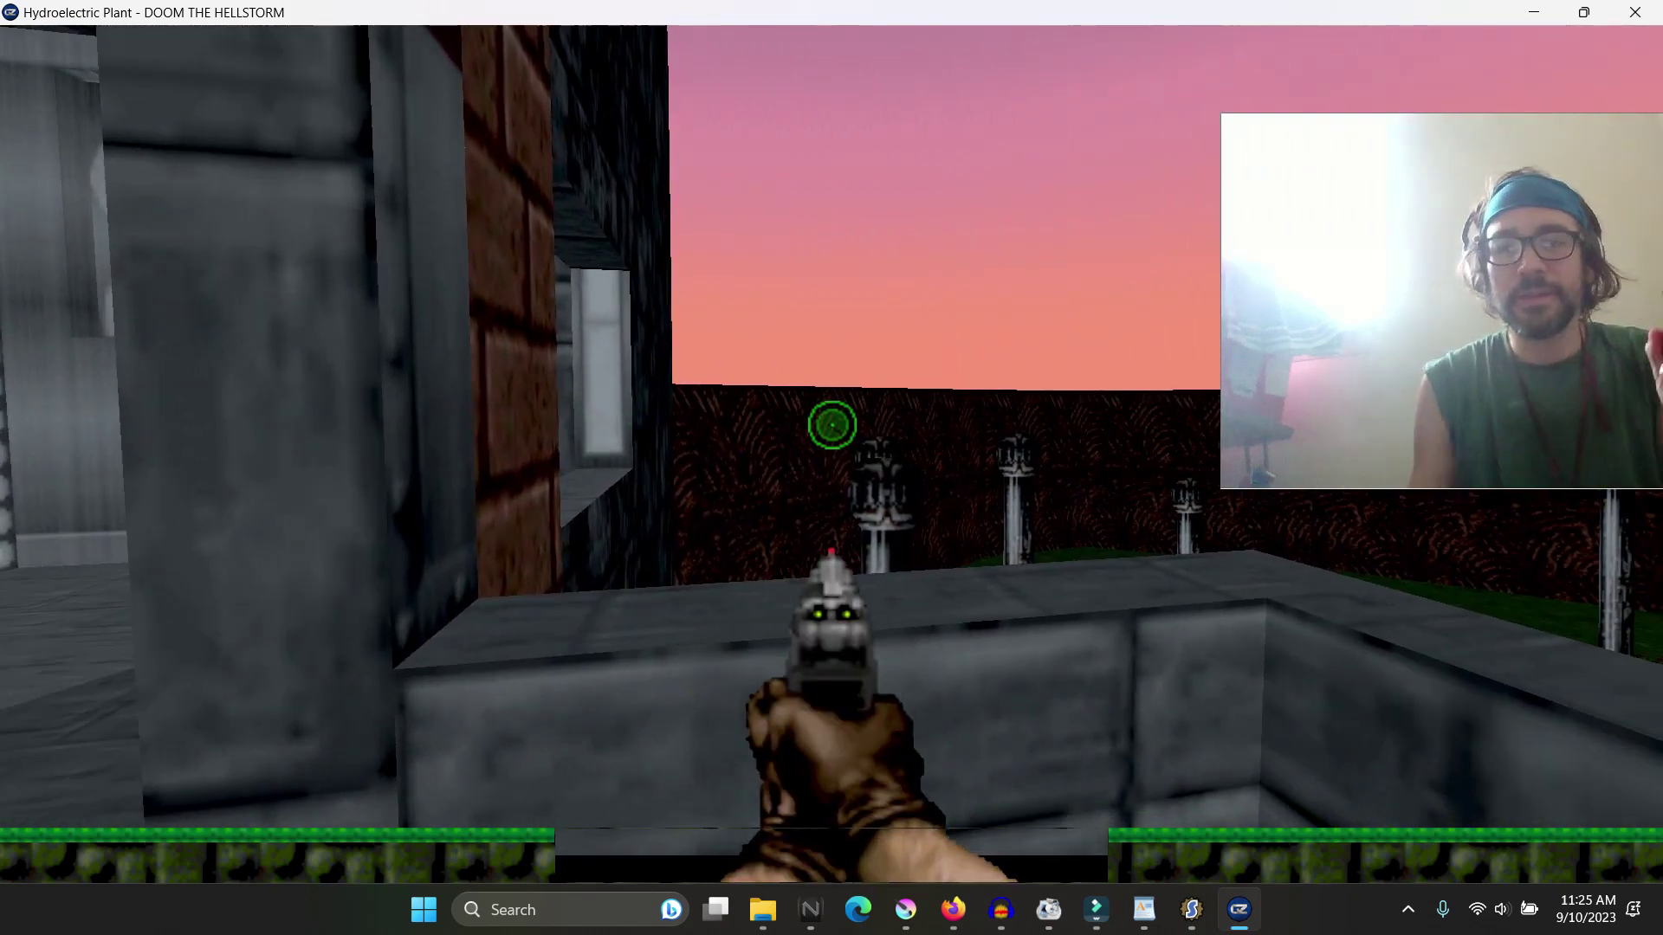
key(Right)
key(Left)
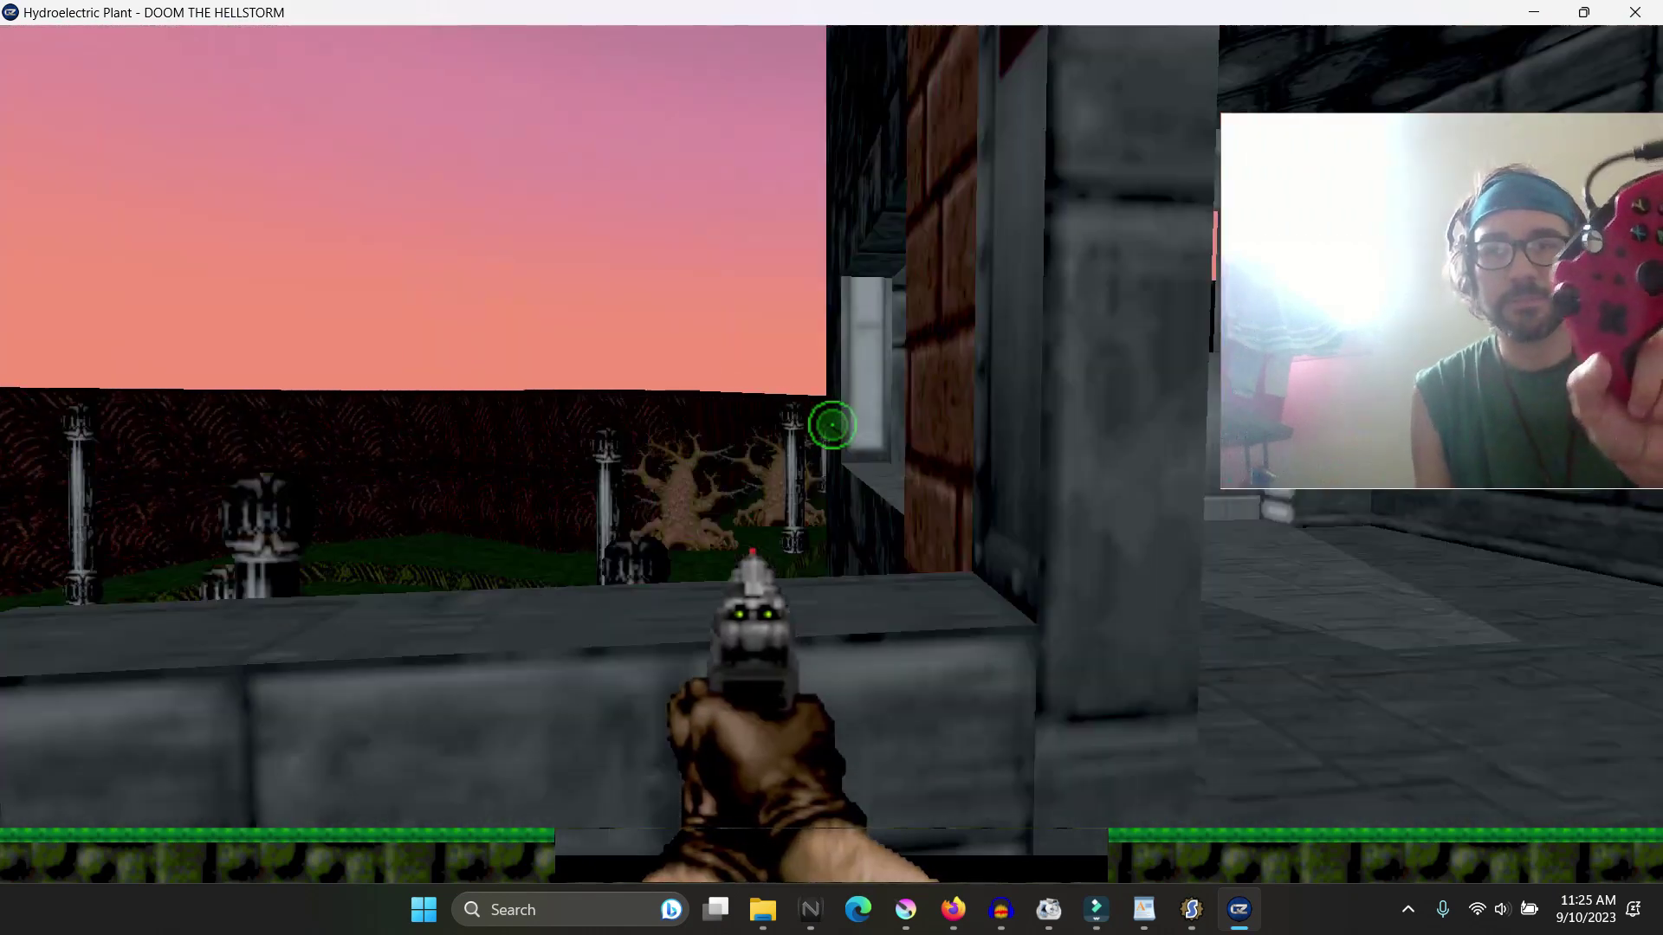
key(Left)
key(Right)
key(Left)
key(Right)
key(Right)
key(Left)
key(w)
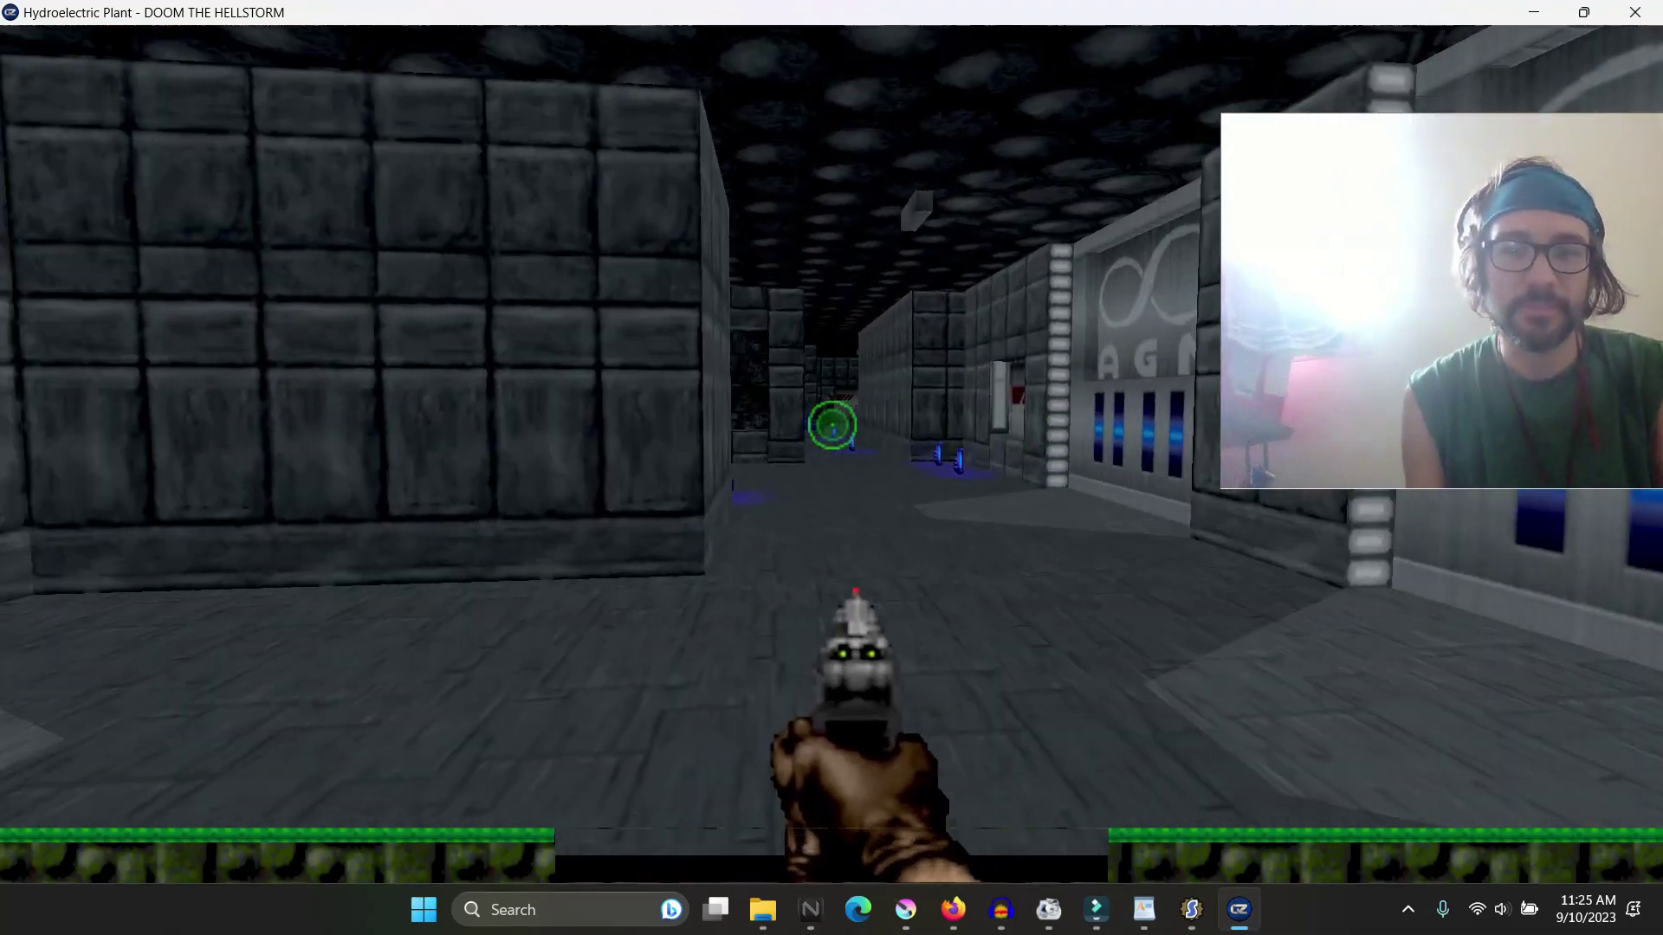
Step: Fire the pistol down the corridor and pause the game
key(s)
click(832, 426)
key(w)
key(Pause)
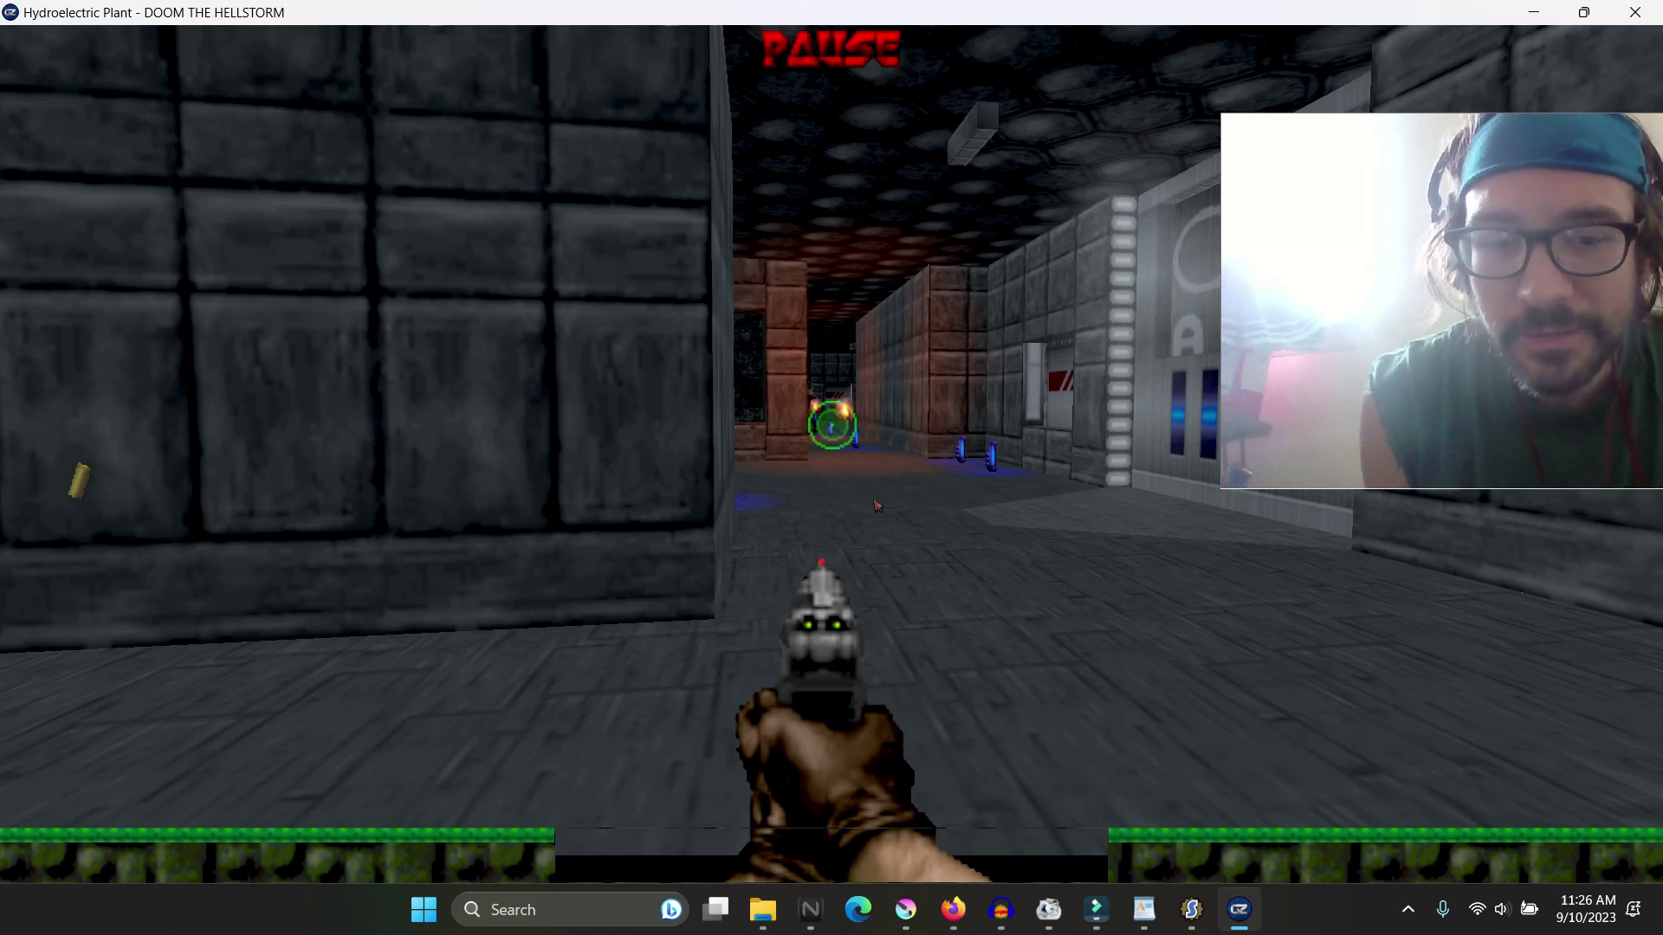
Step: Adjust the game's screen size to show the full status bar with health, armor, keys and ammo
key(minus)
key(equal)
key(equal)
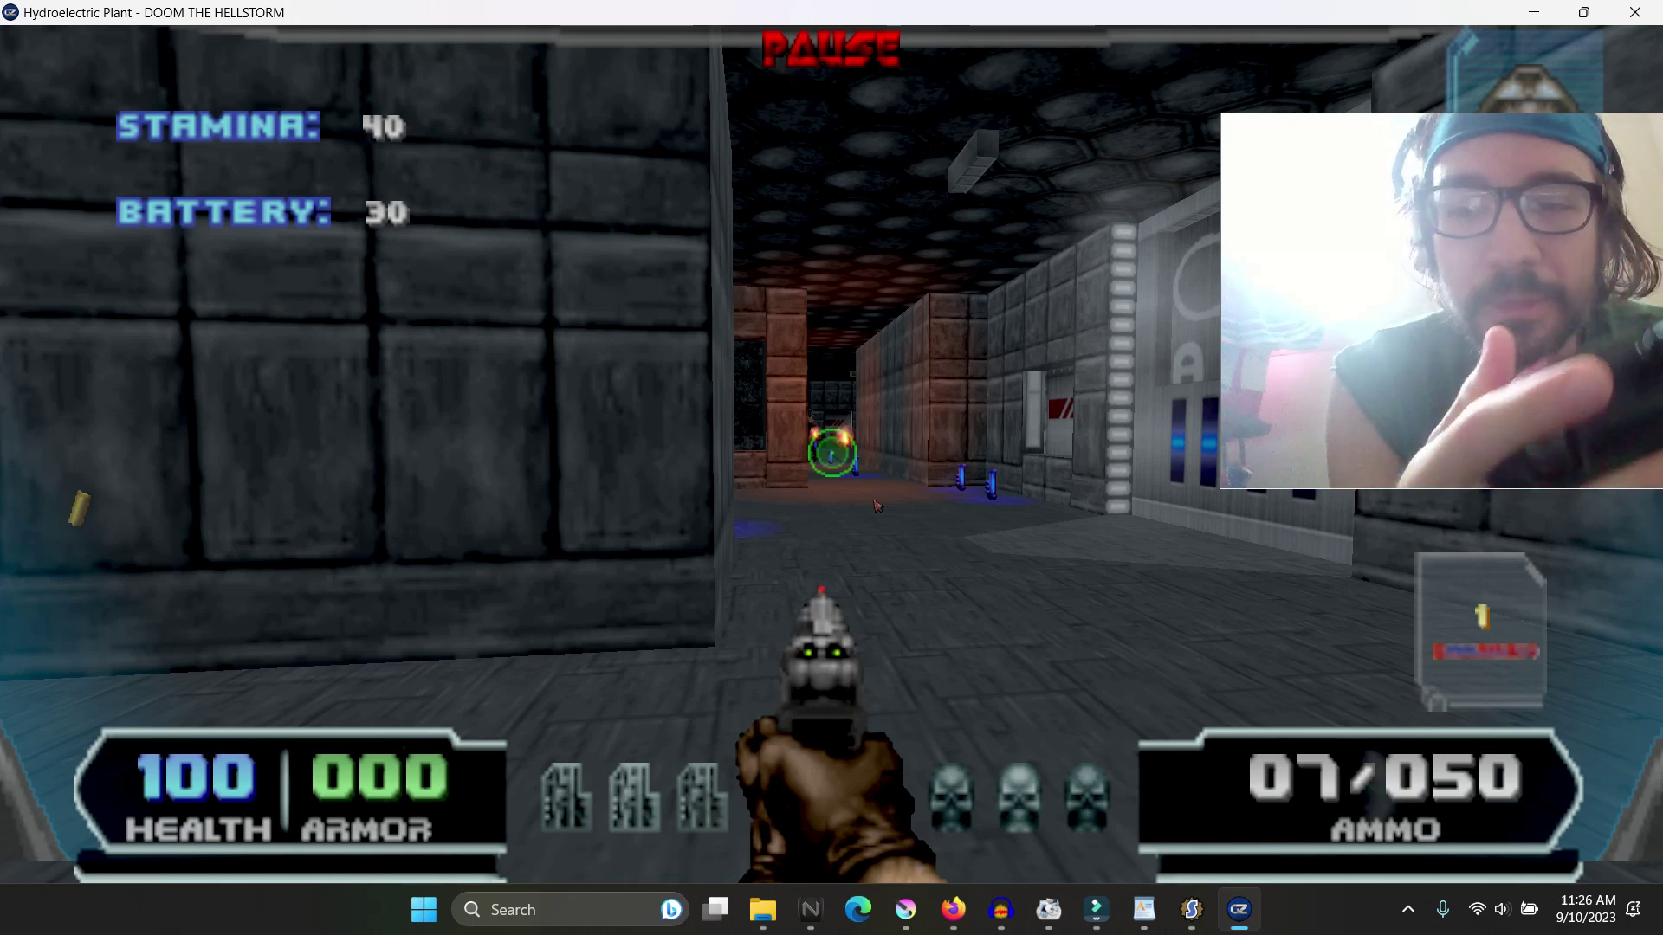
Step: Run the console command "give all" and close the console
key(grave)
text(givve all)
key(Return)
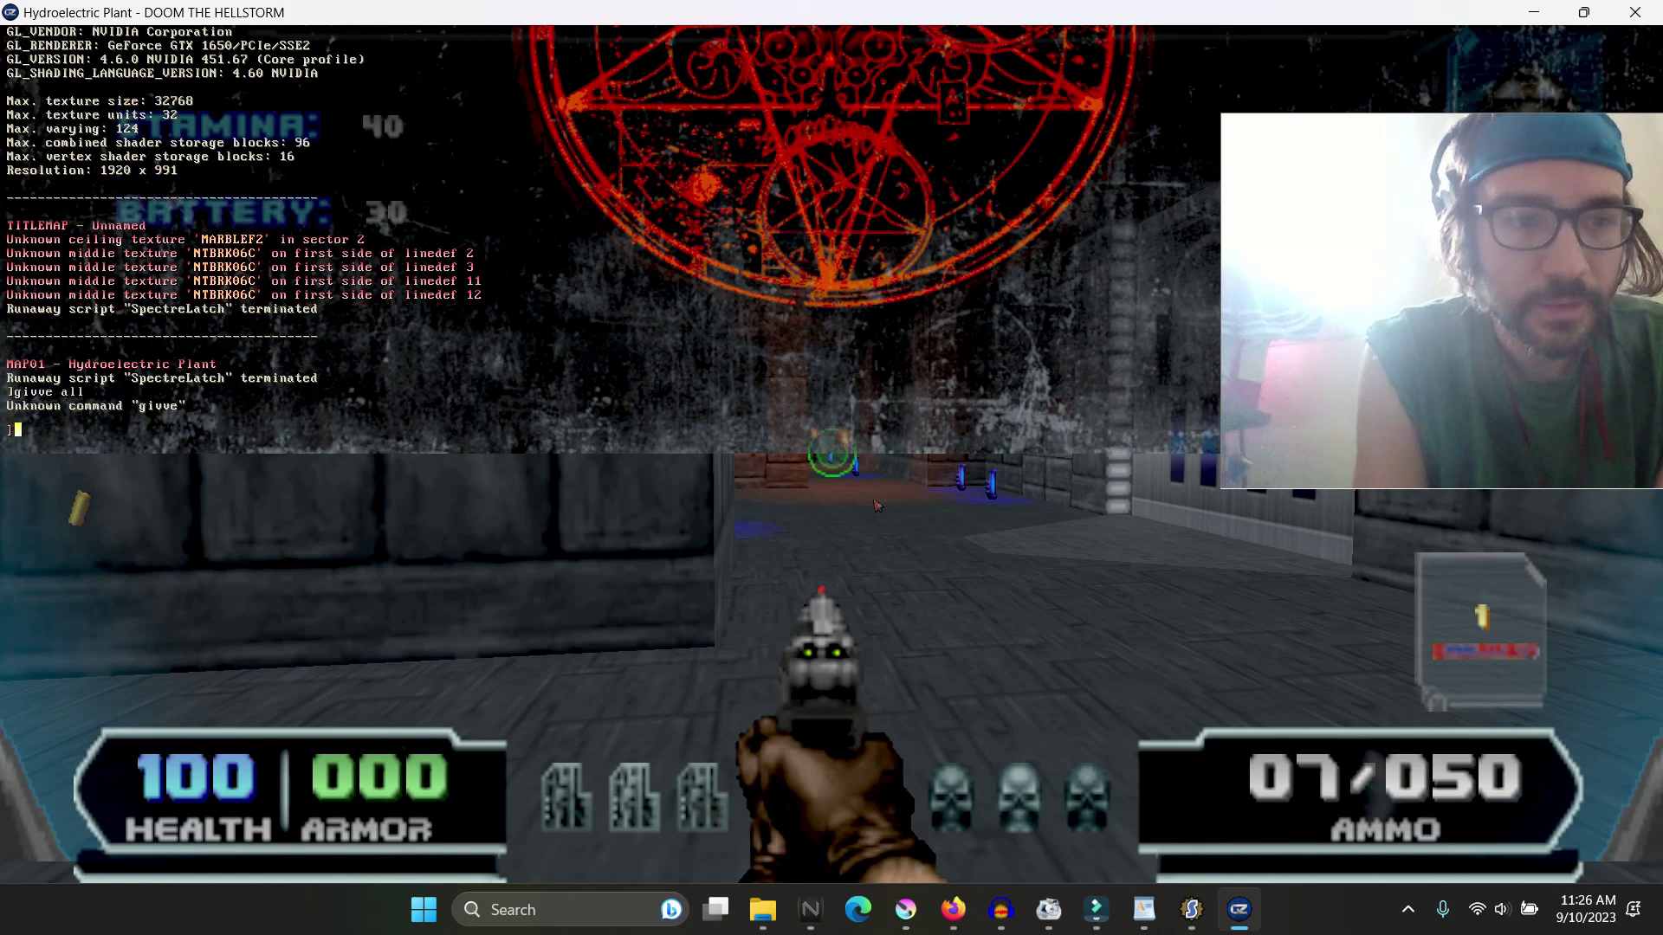
text(give all)
key(Return)
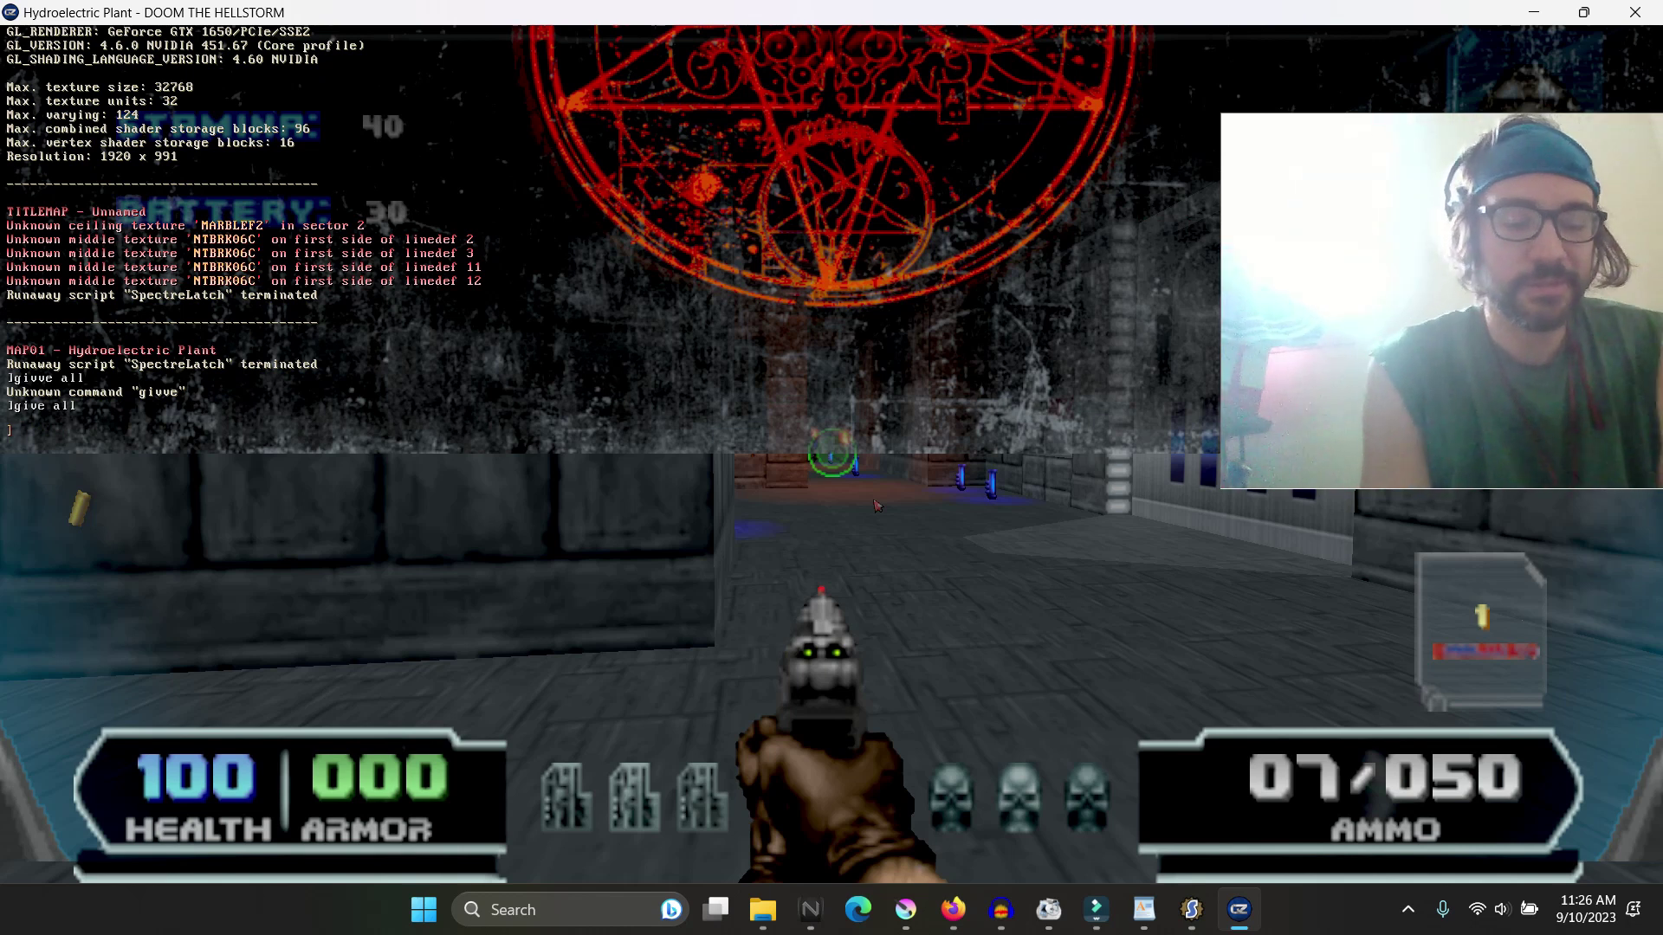
key(grave)
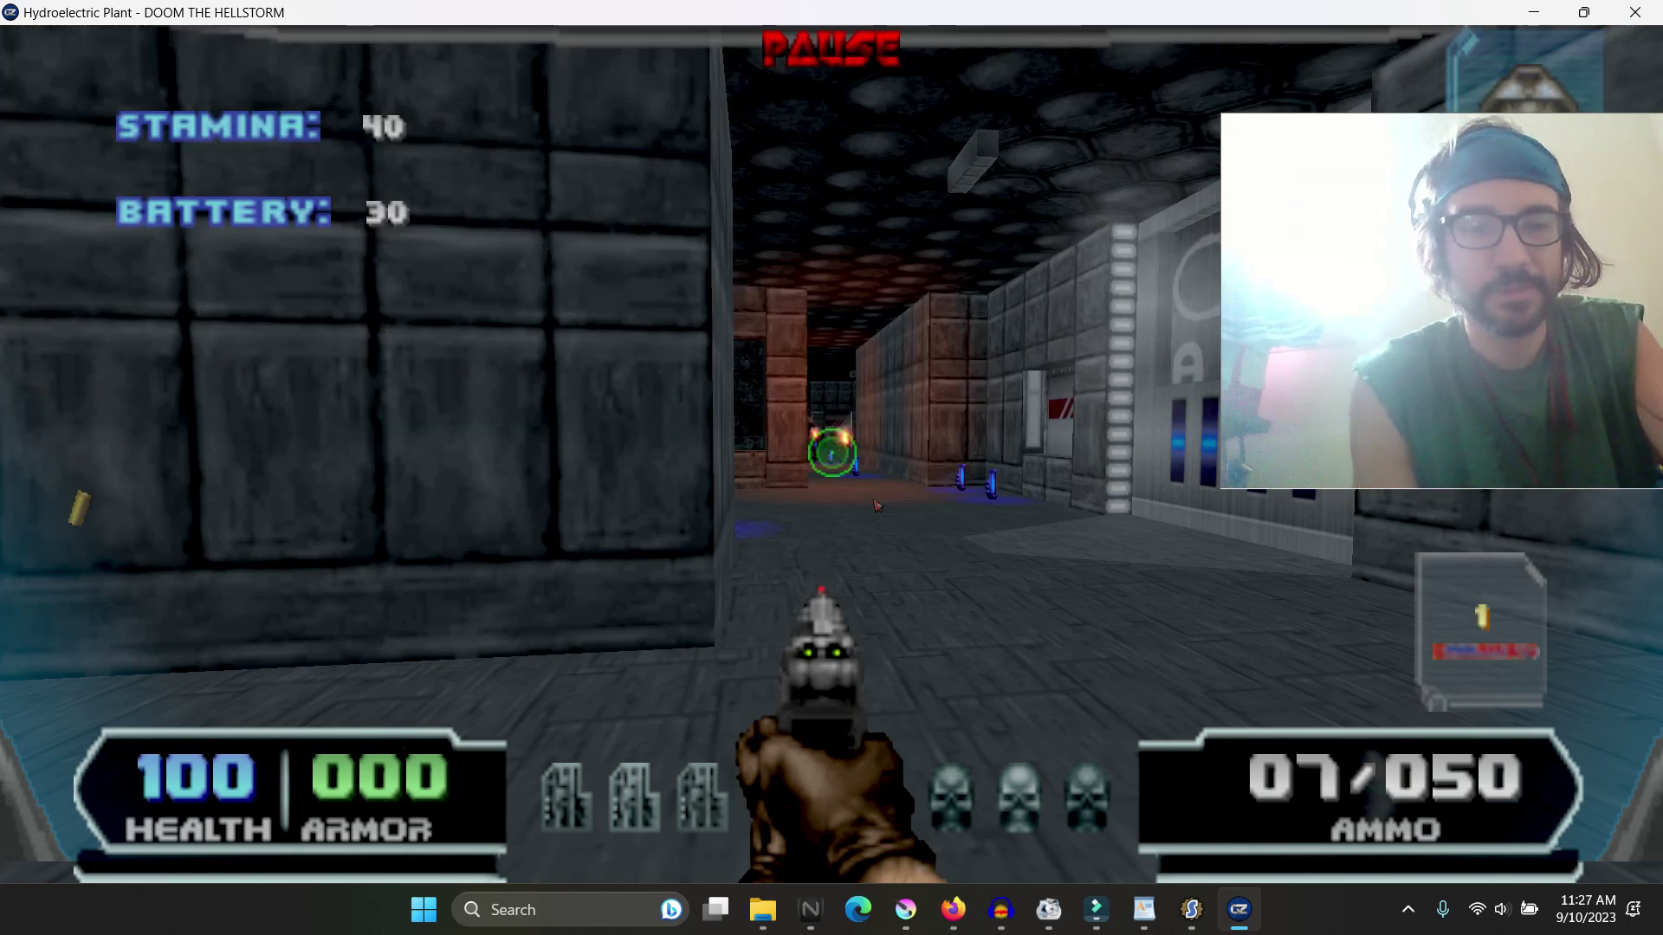
Step: Resume the game and test-fire the weapons in slots 2 and 3 in the area facing the AGM doors
key(Pause)
key(2)
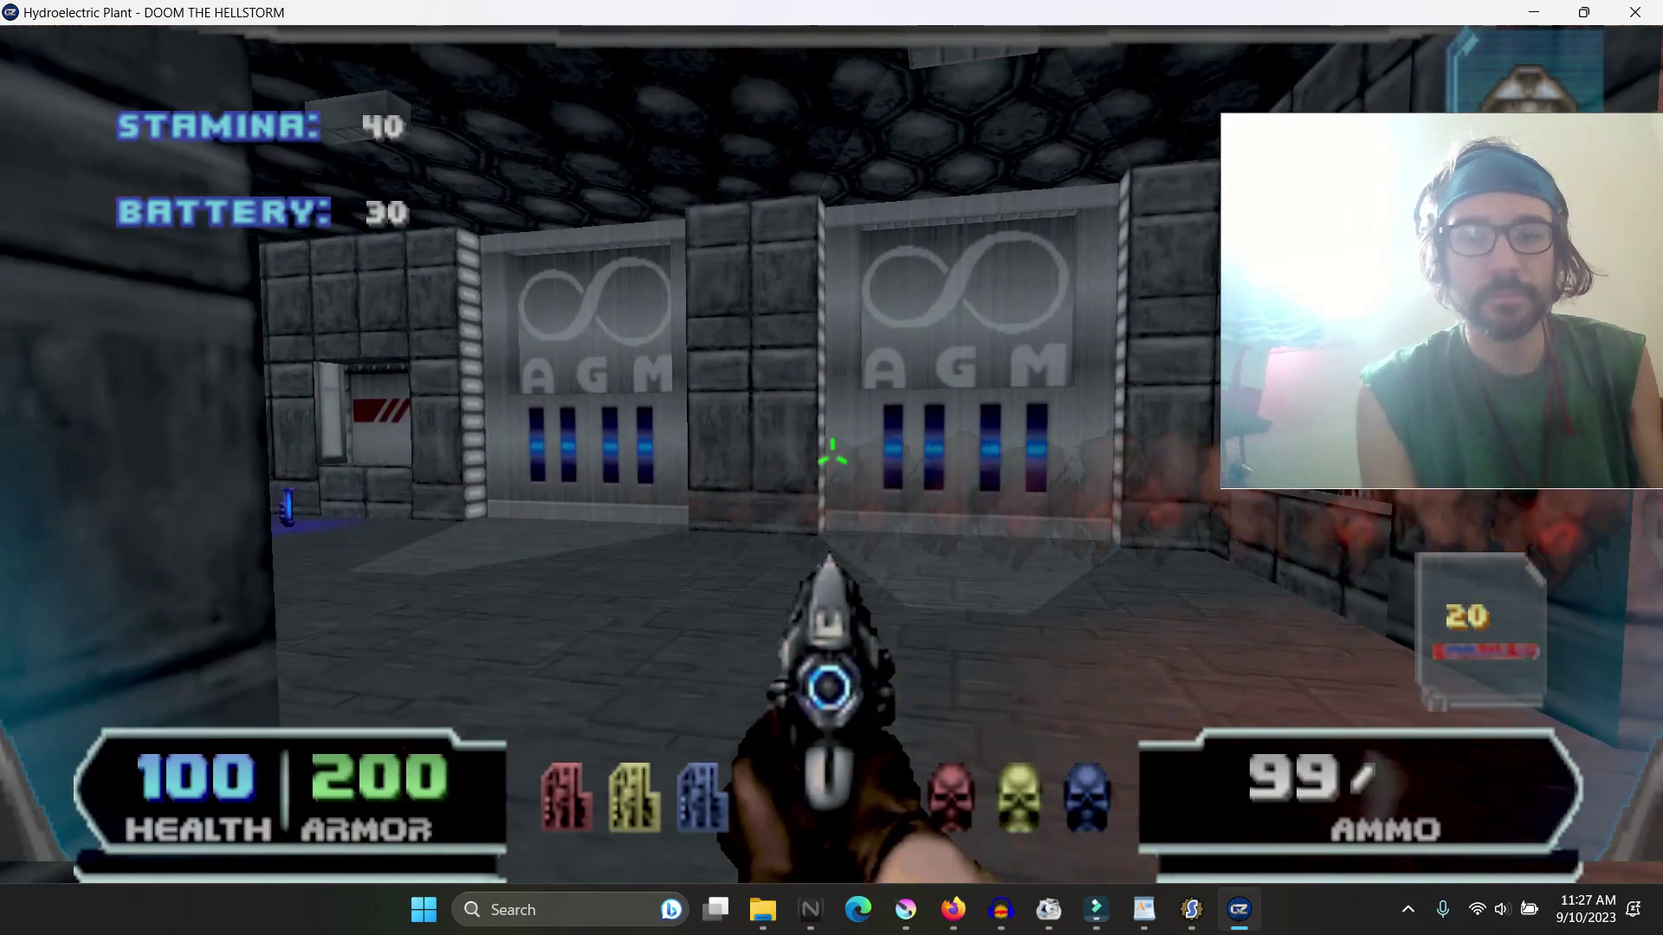
click(831, 454)
click(832, 453)
key(3)
click(832, 454)
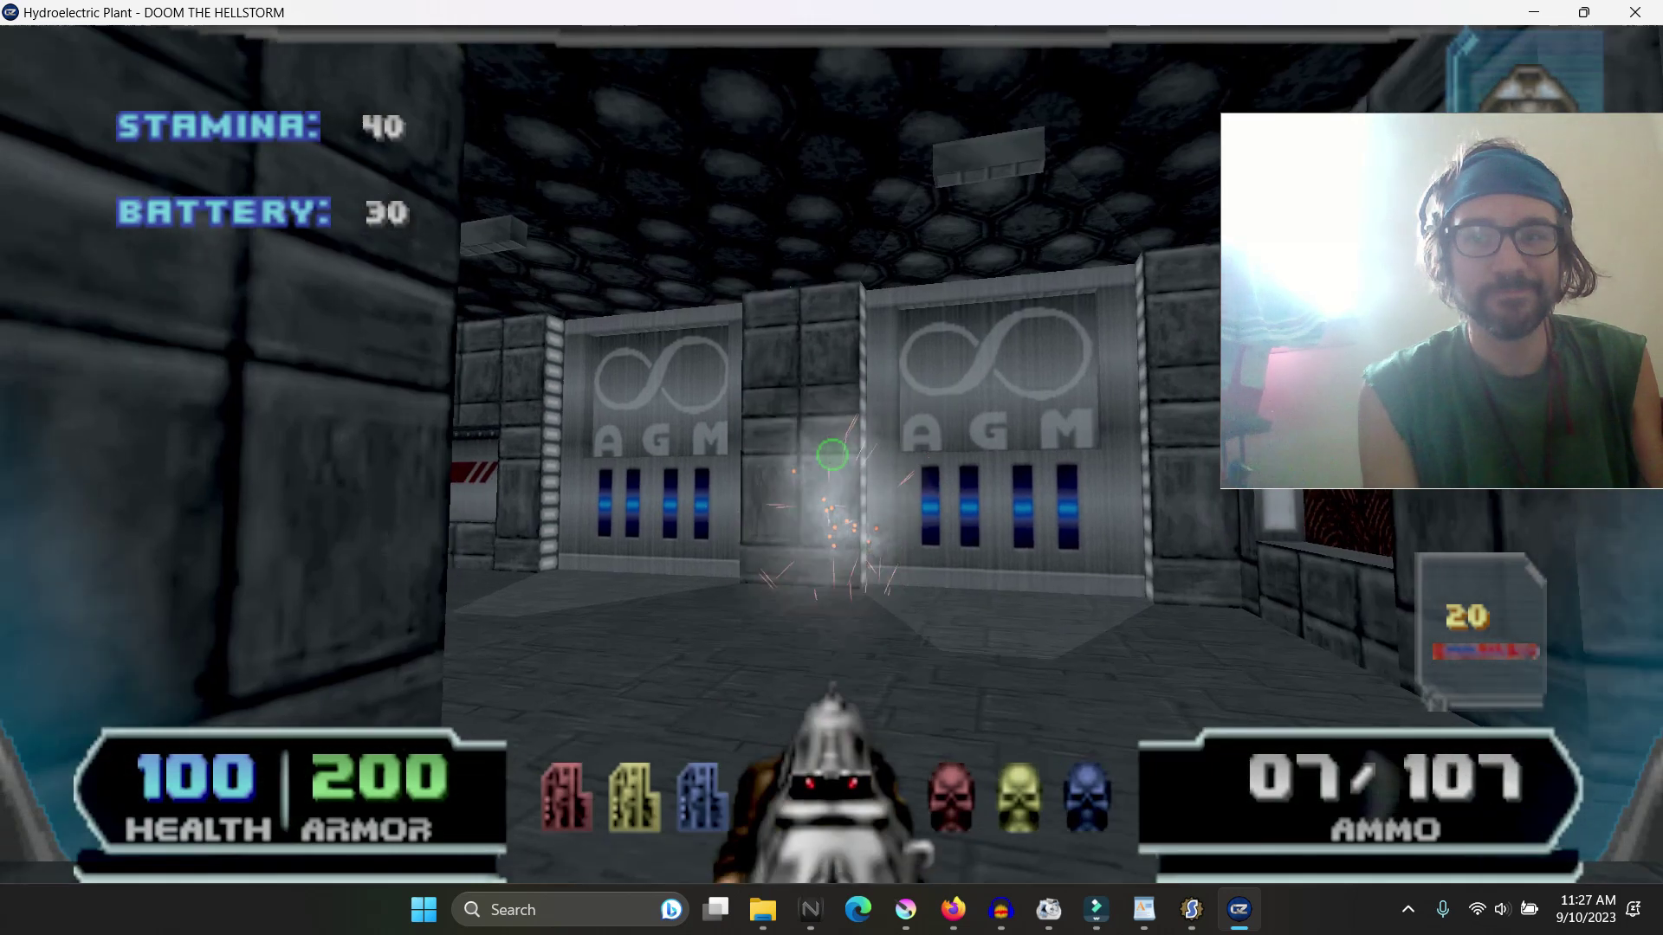
key(ctrl)
key(w)
key(ctrl)
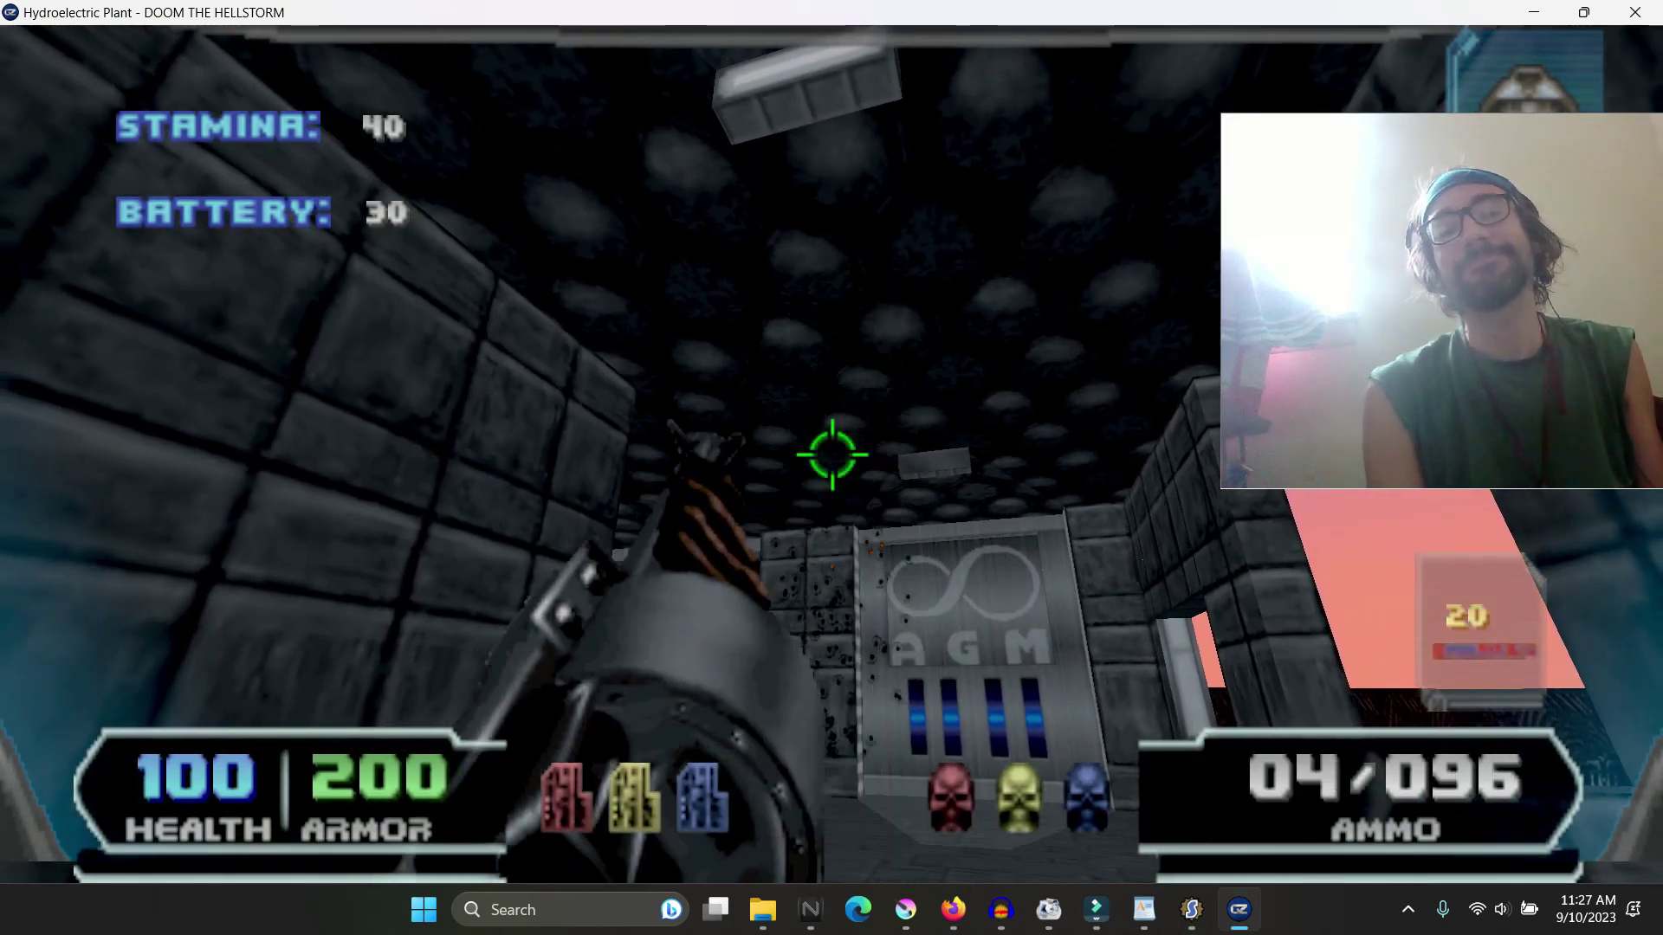
key(ctrl)
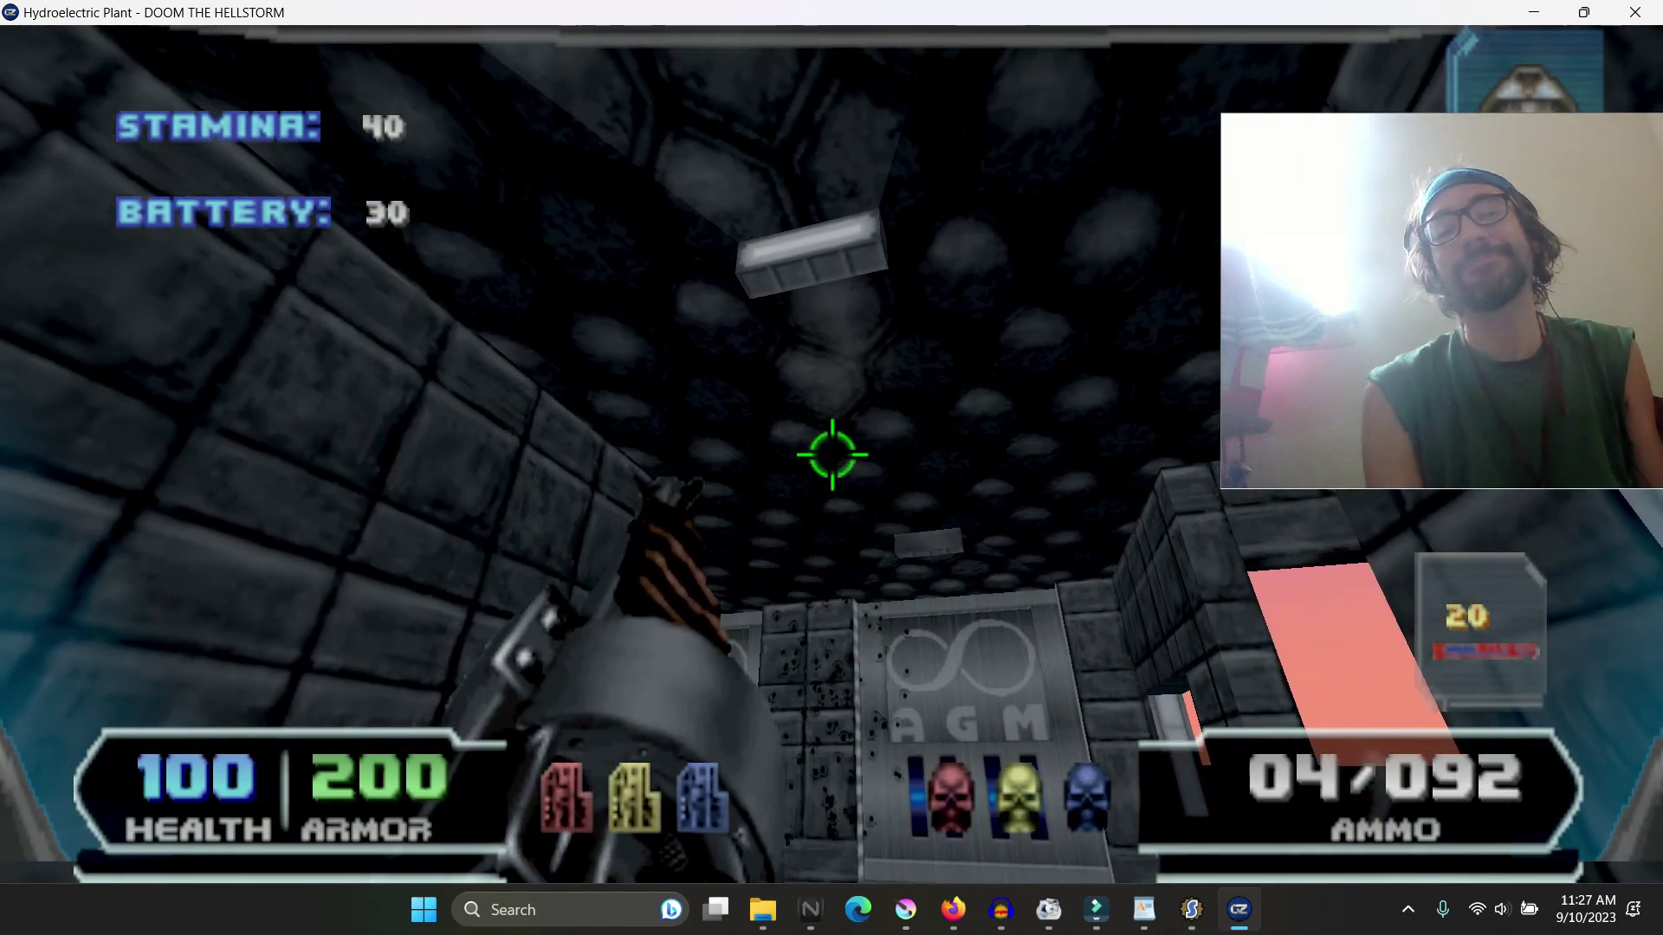
key(w)
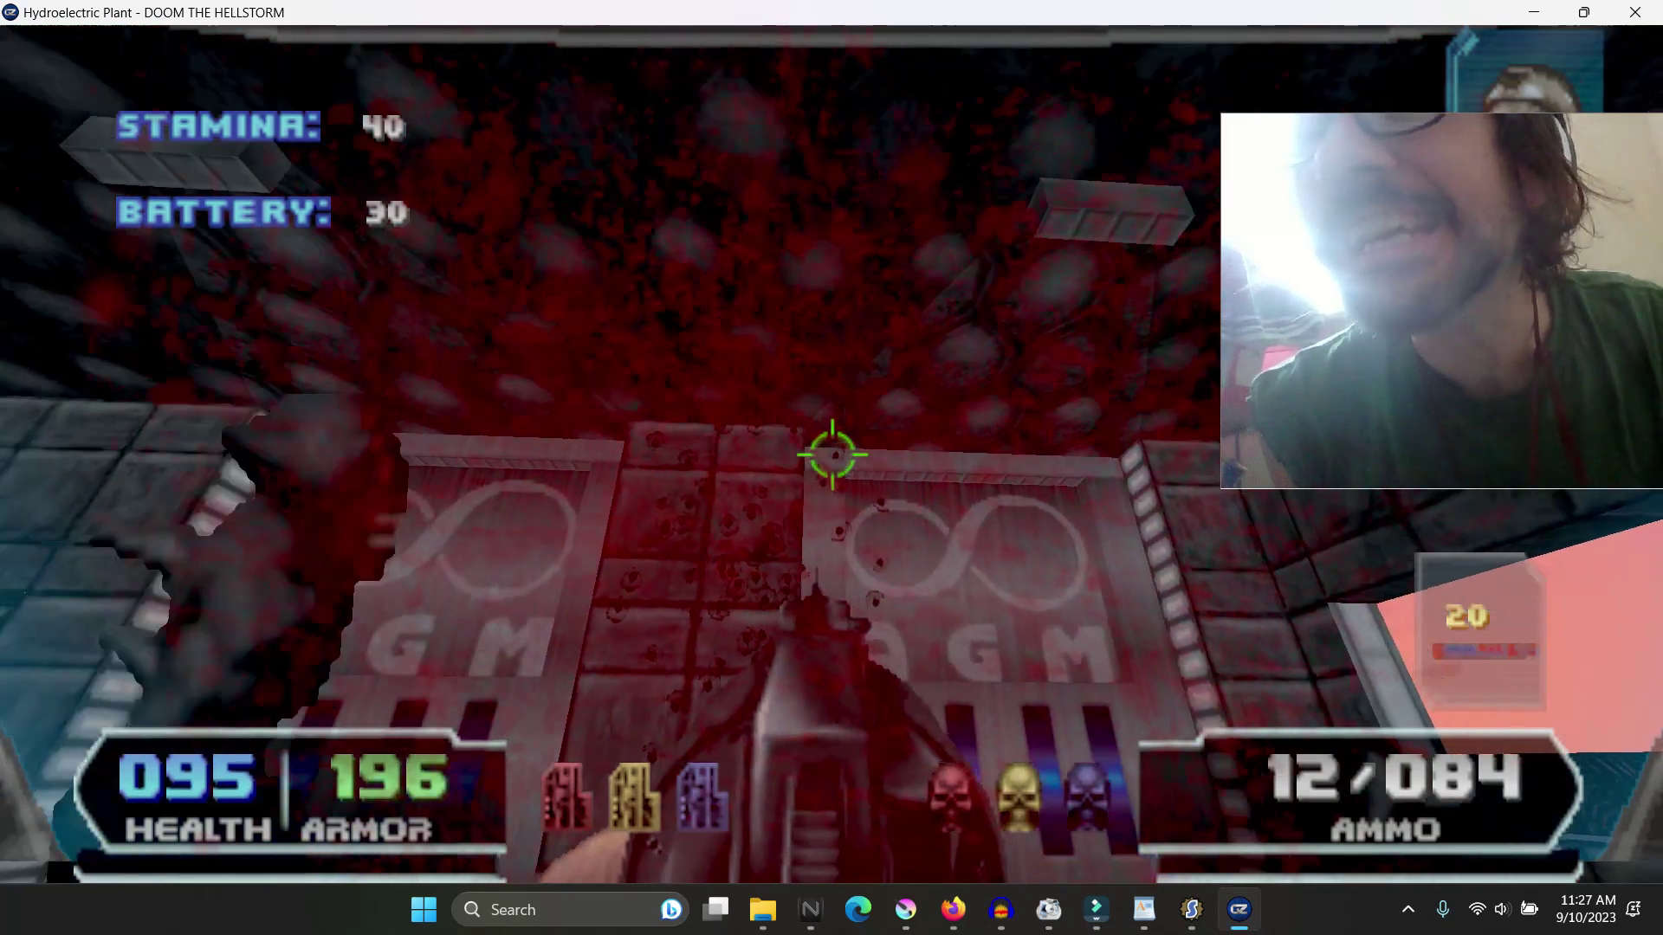
Step: Quit the game with the console command "exit"
key(grave)
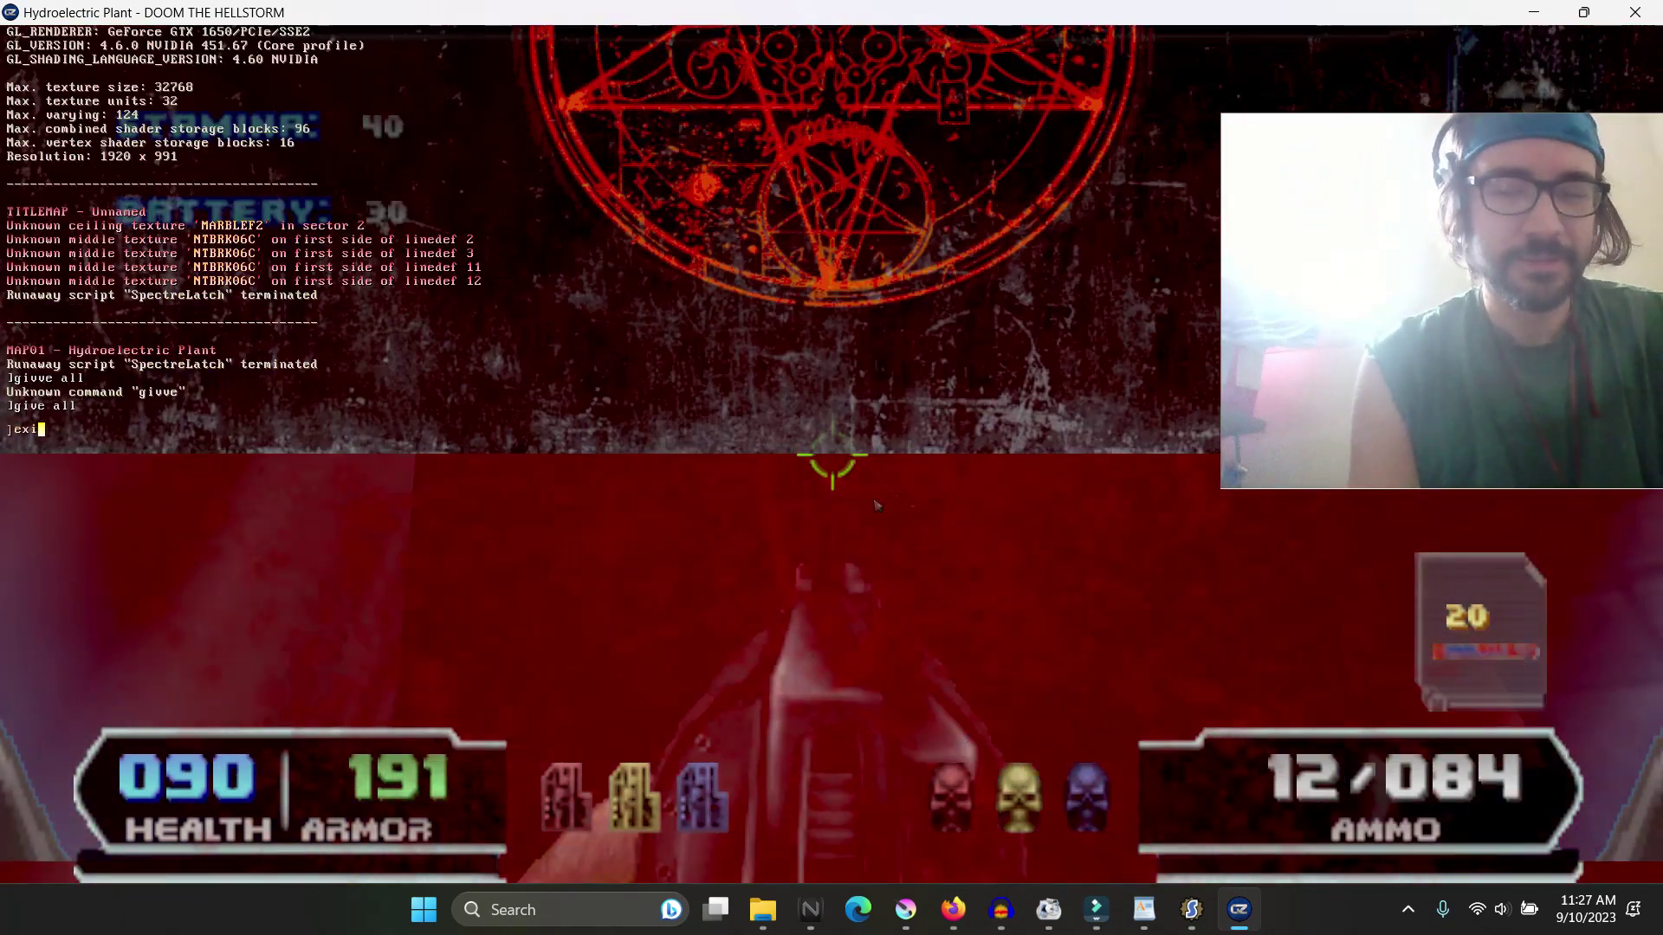
text(exit)
key(Return)
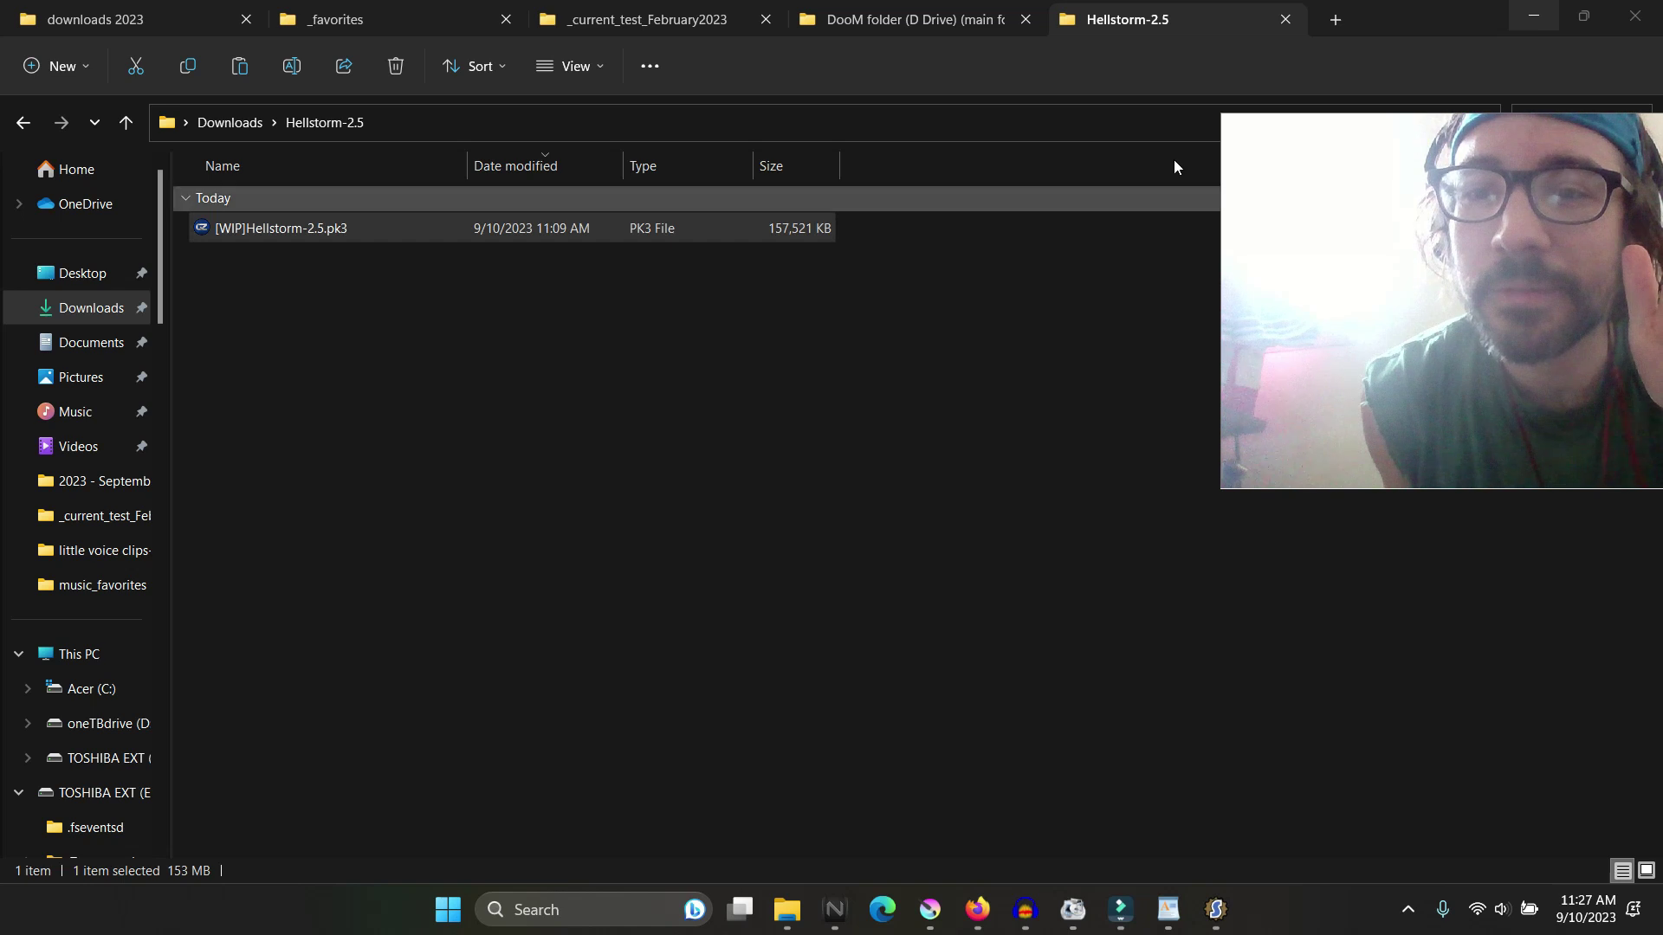
Step: Review the ModDB download page of [WIP]Hellstorm 2.5 in Firefox and return to the Hellstorm-2.5 folder in File Explorer
drag(1314, 157, 1230, 185)
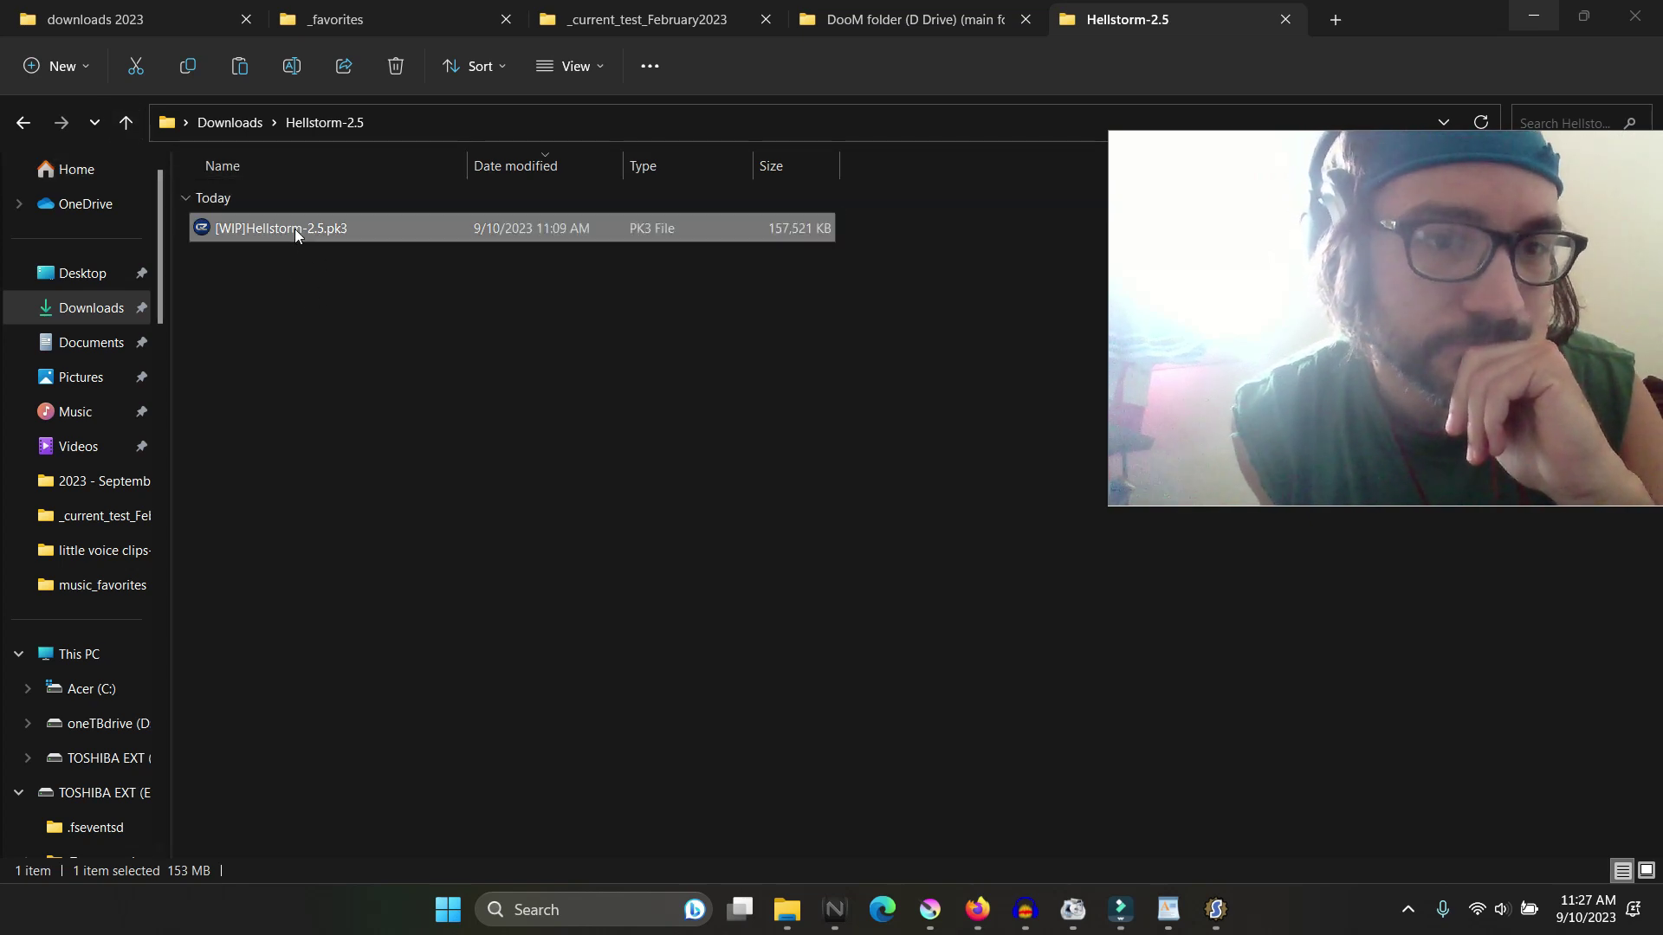
click(978, 918)
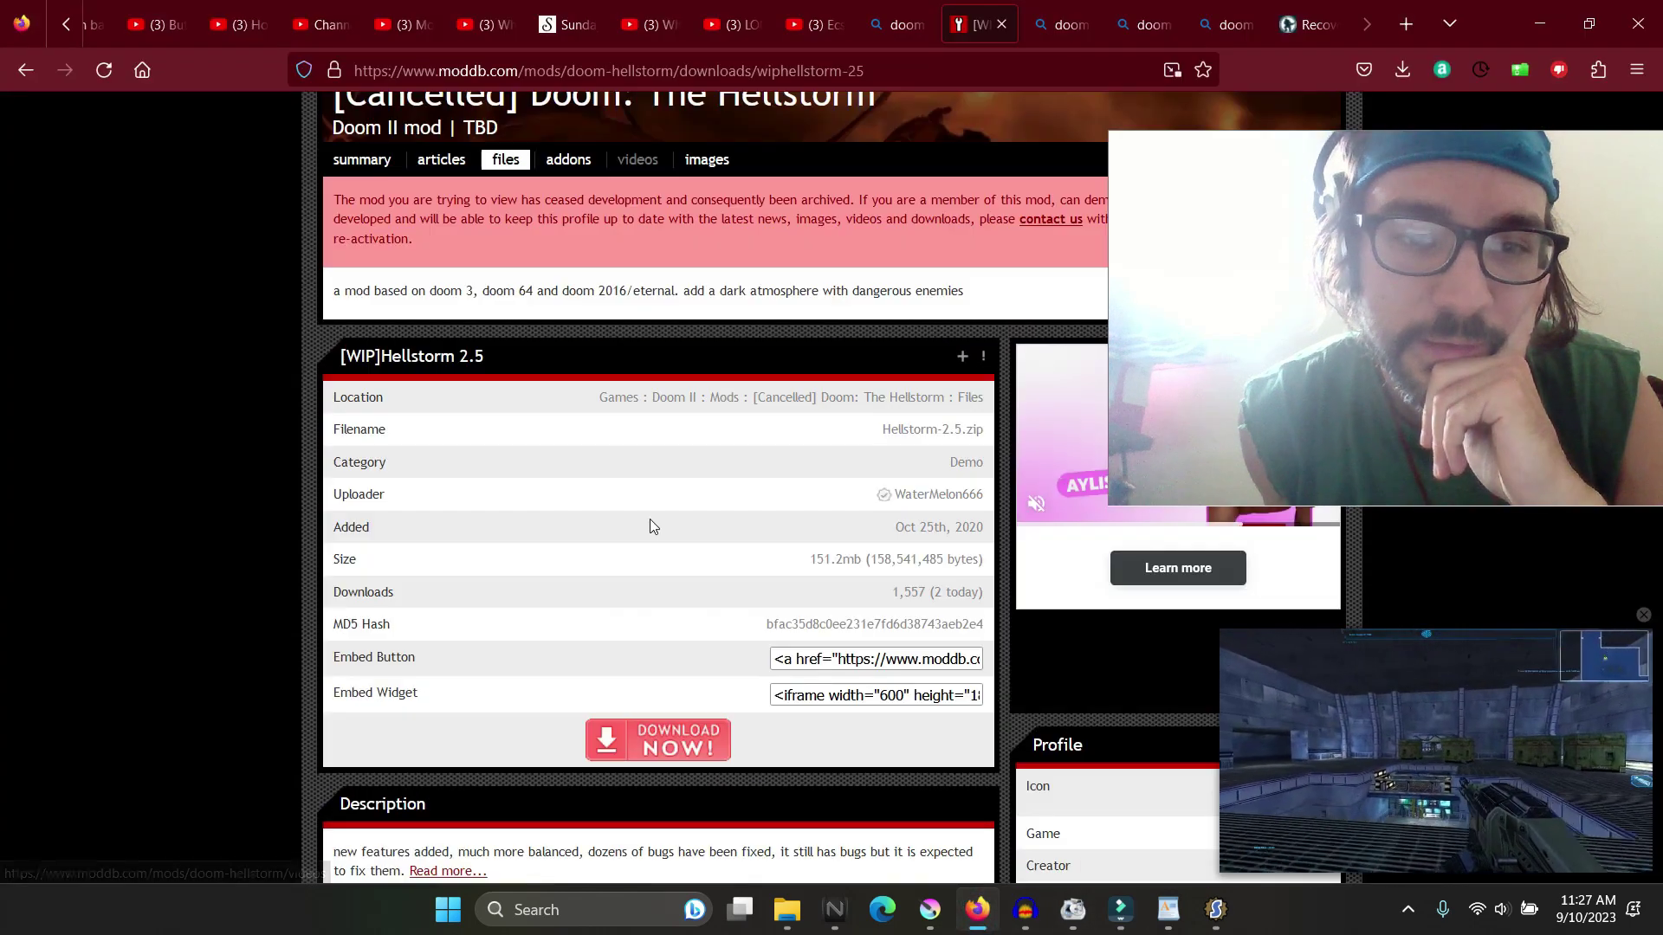
scroll(649, 520, down, 5)
scroll(650, 520, up, 8)
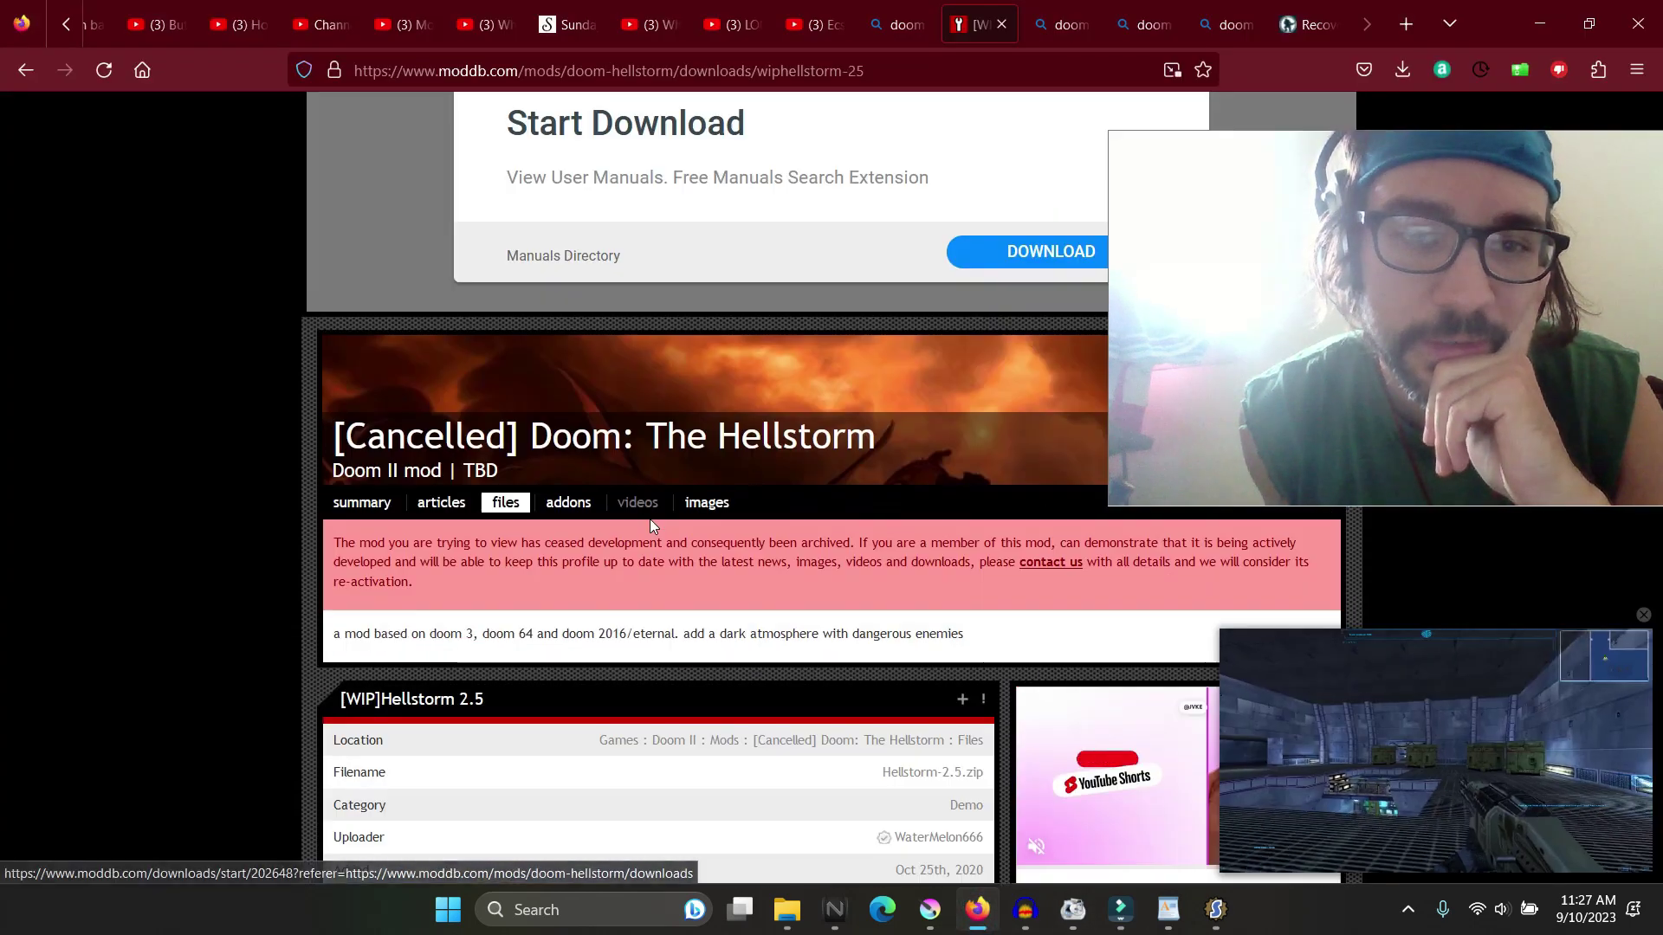
key(alt+Tab)
mouse_move(631, 403)
mouse_down()
mouse_move(845, 518)
mouse_move(632, 403)
mouse_up()
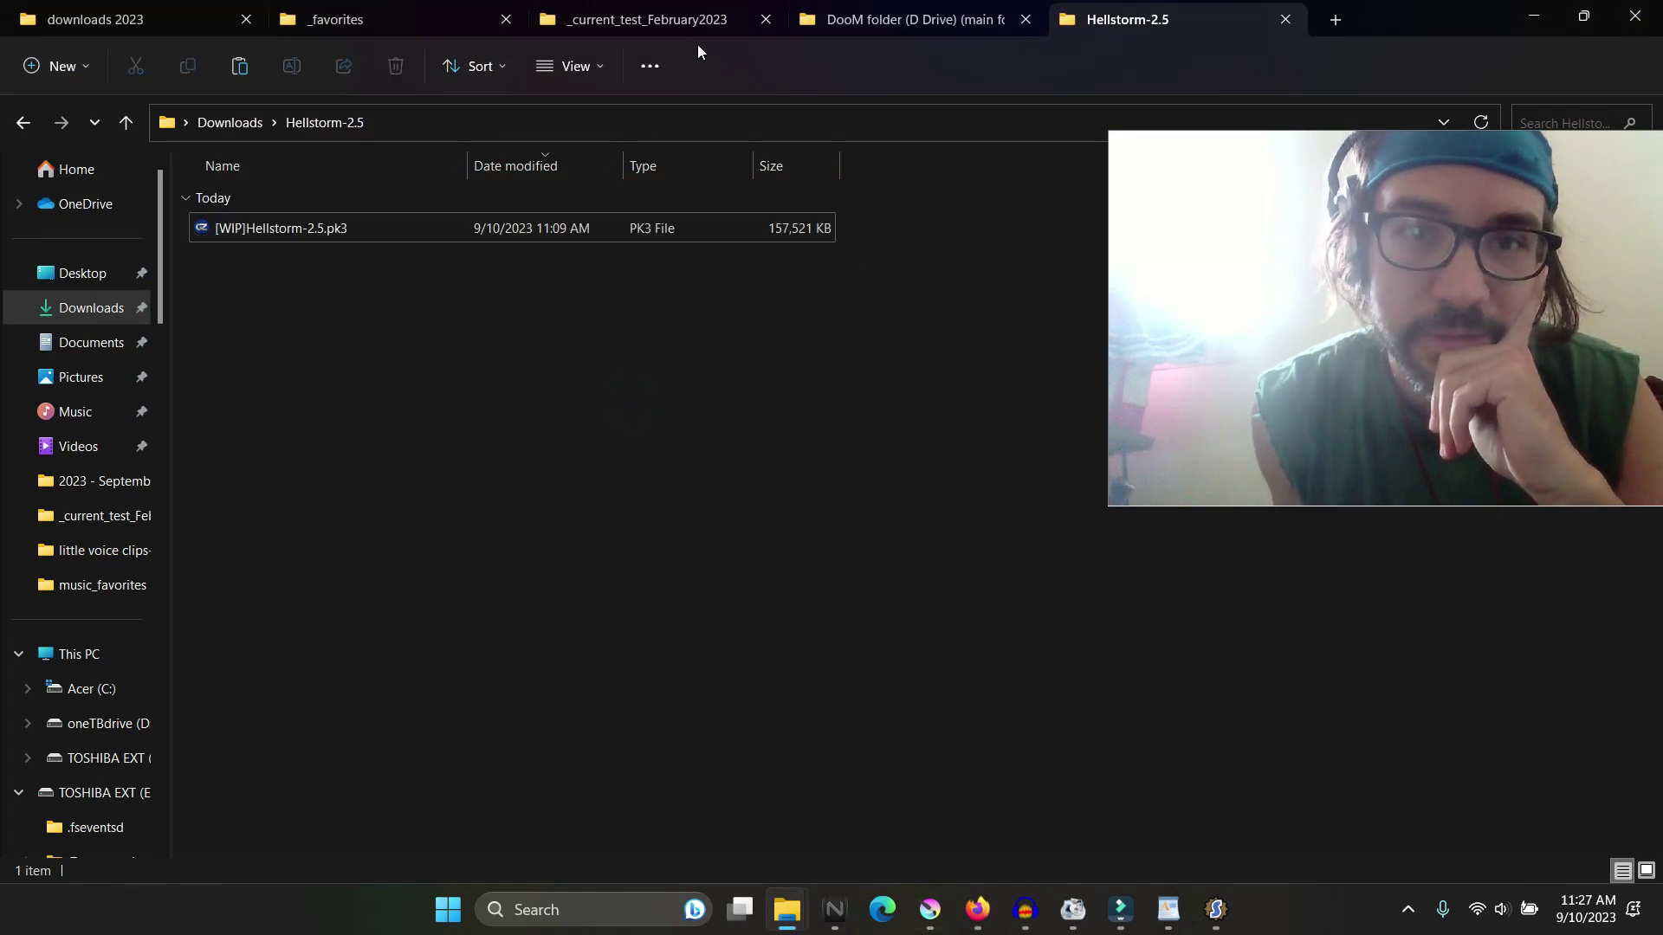
Step: Copy hellstormfixed.pk3 from the DooM folder (D Drive) to the Desktop folder
click(954, 28)
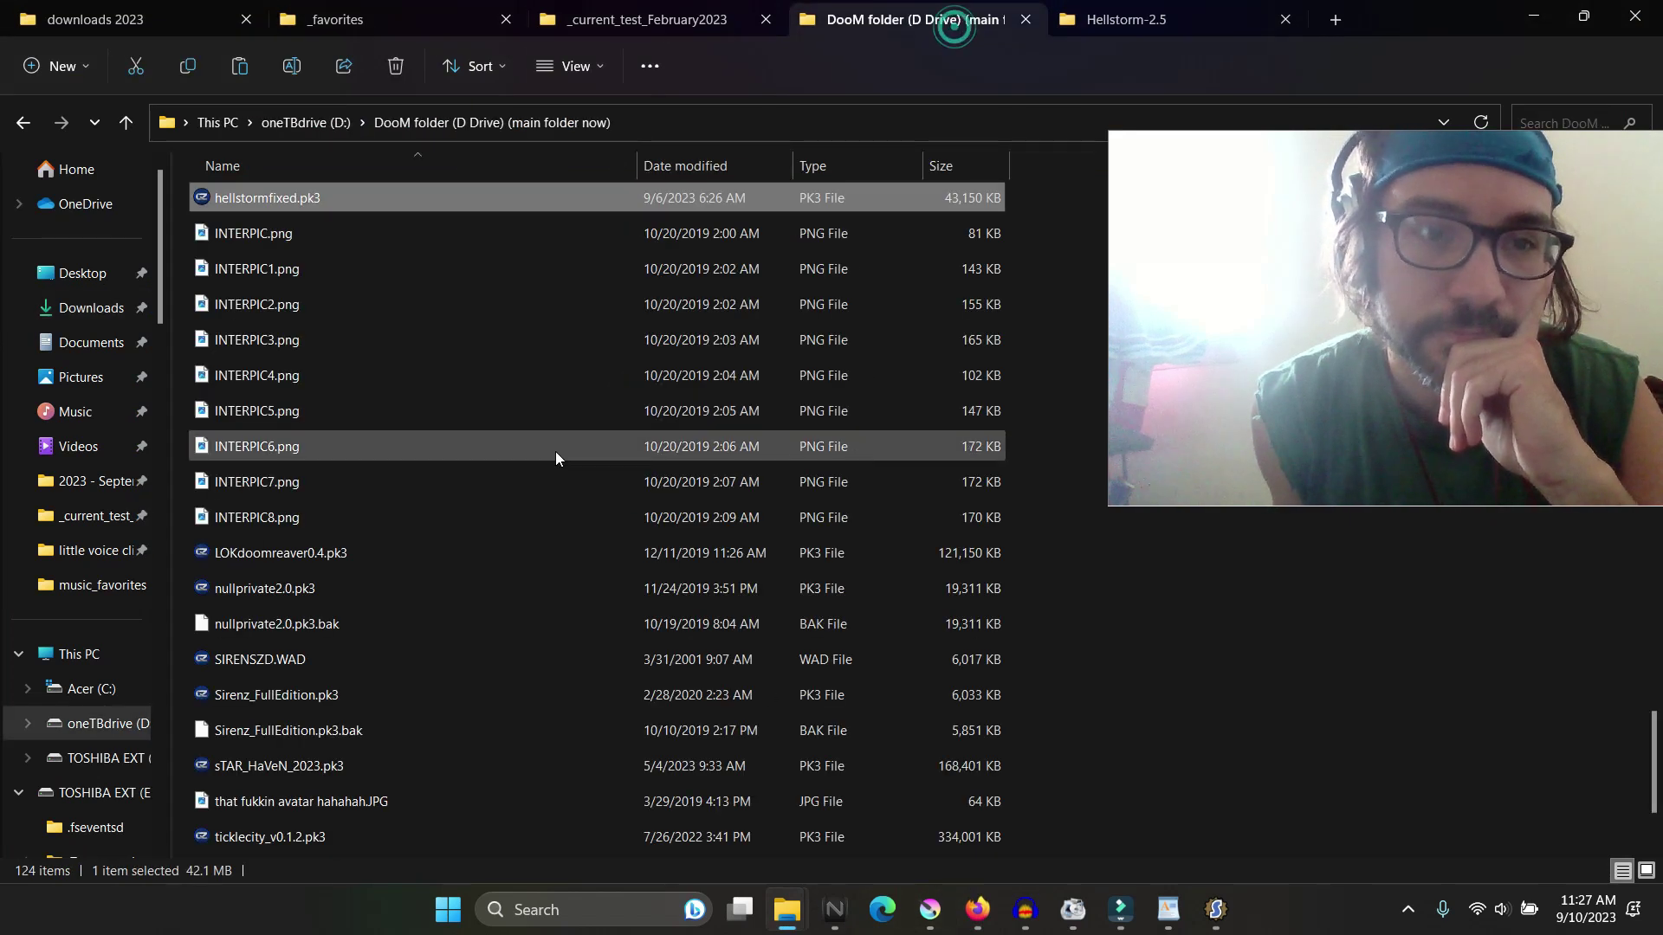
click(254, 227)
click(250, 194)
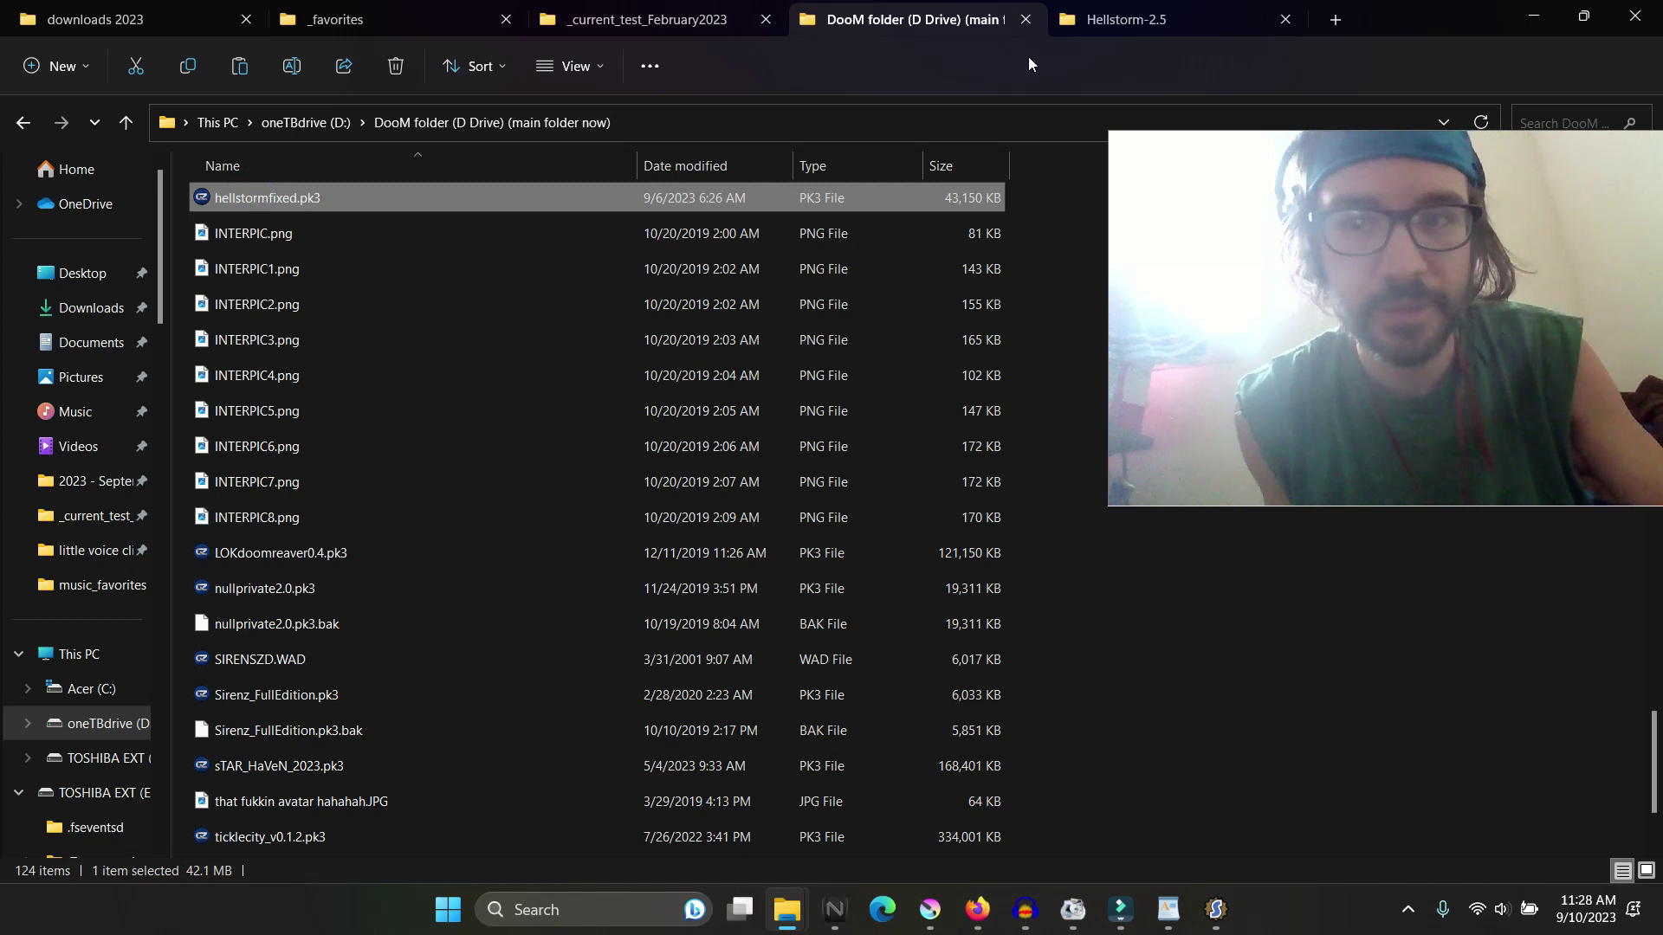
click(1335, 19)
click(83, 273)
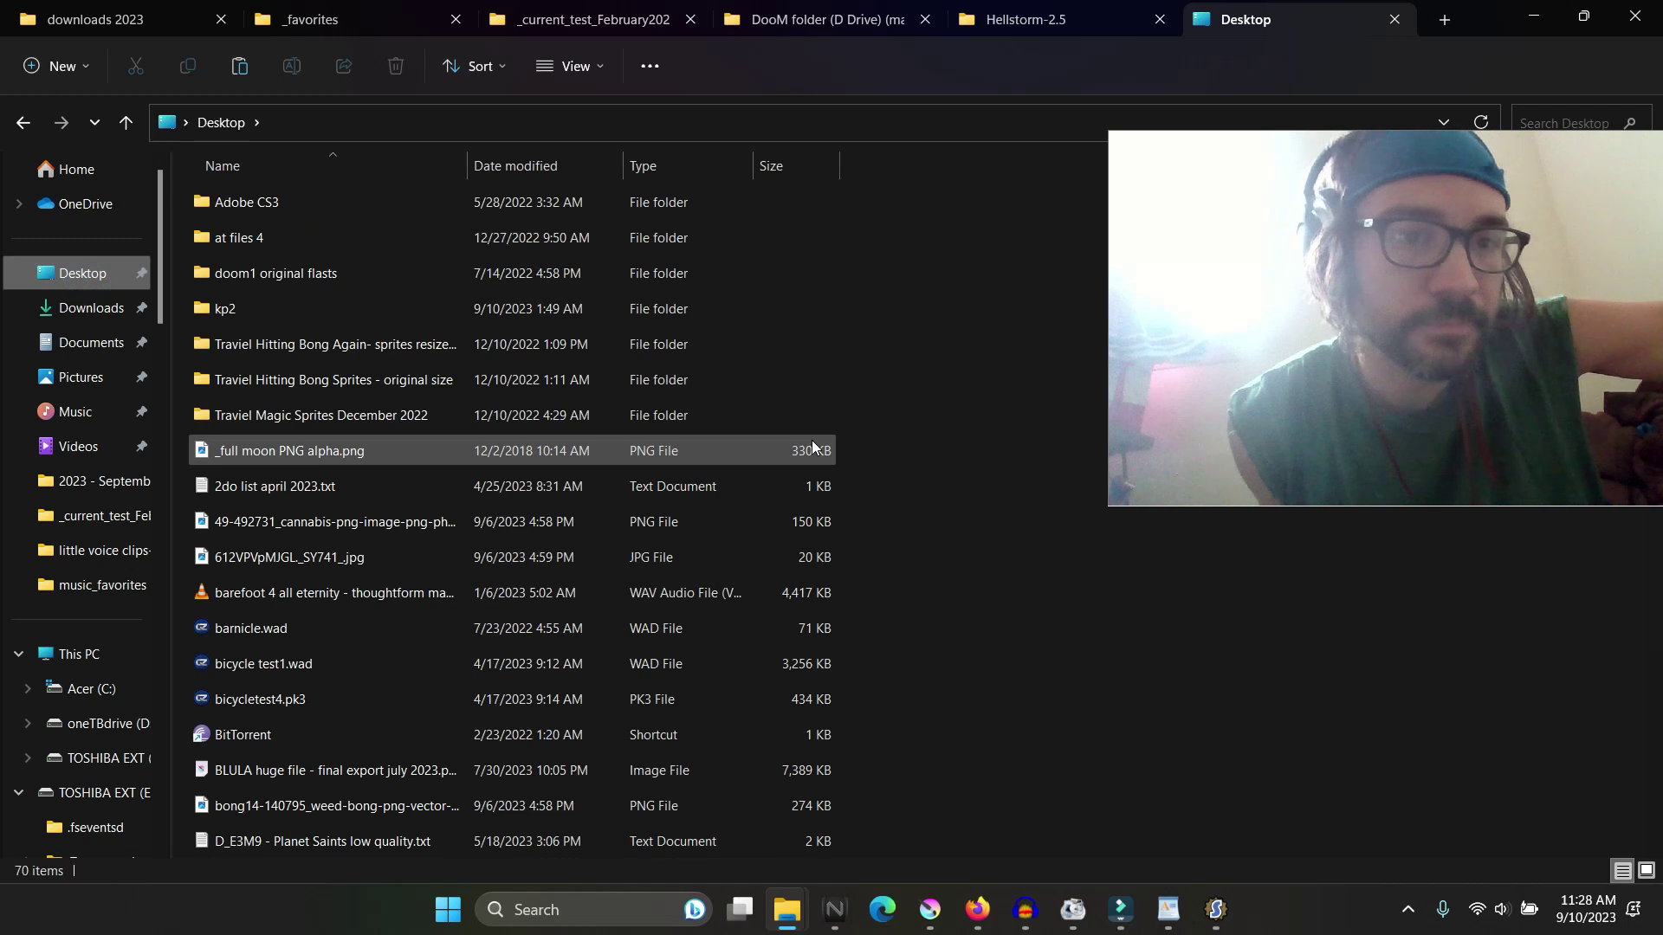
key(ctrl+v)
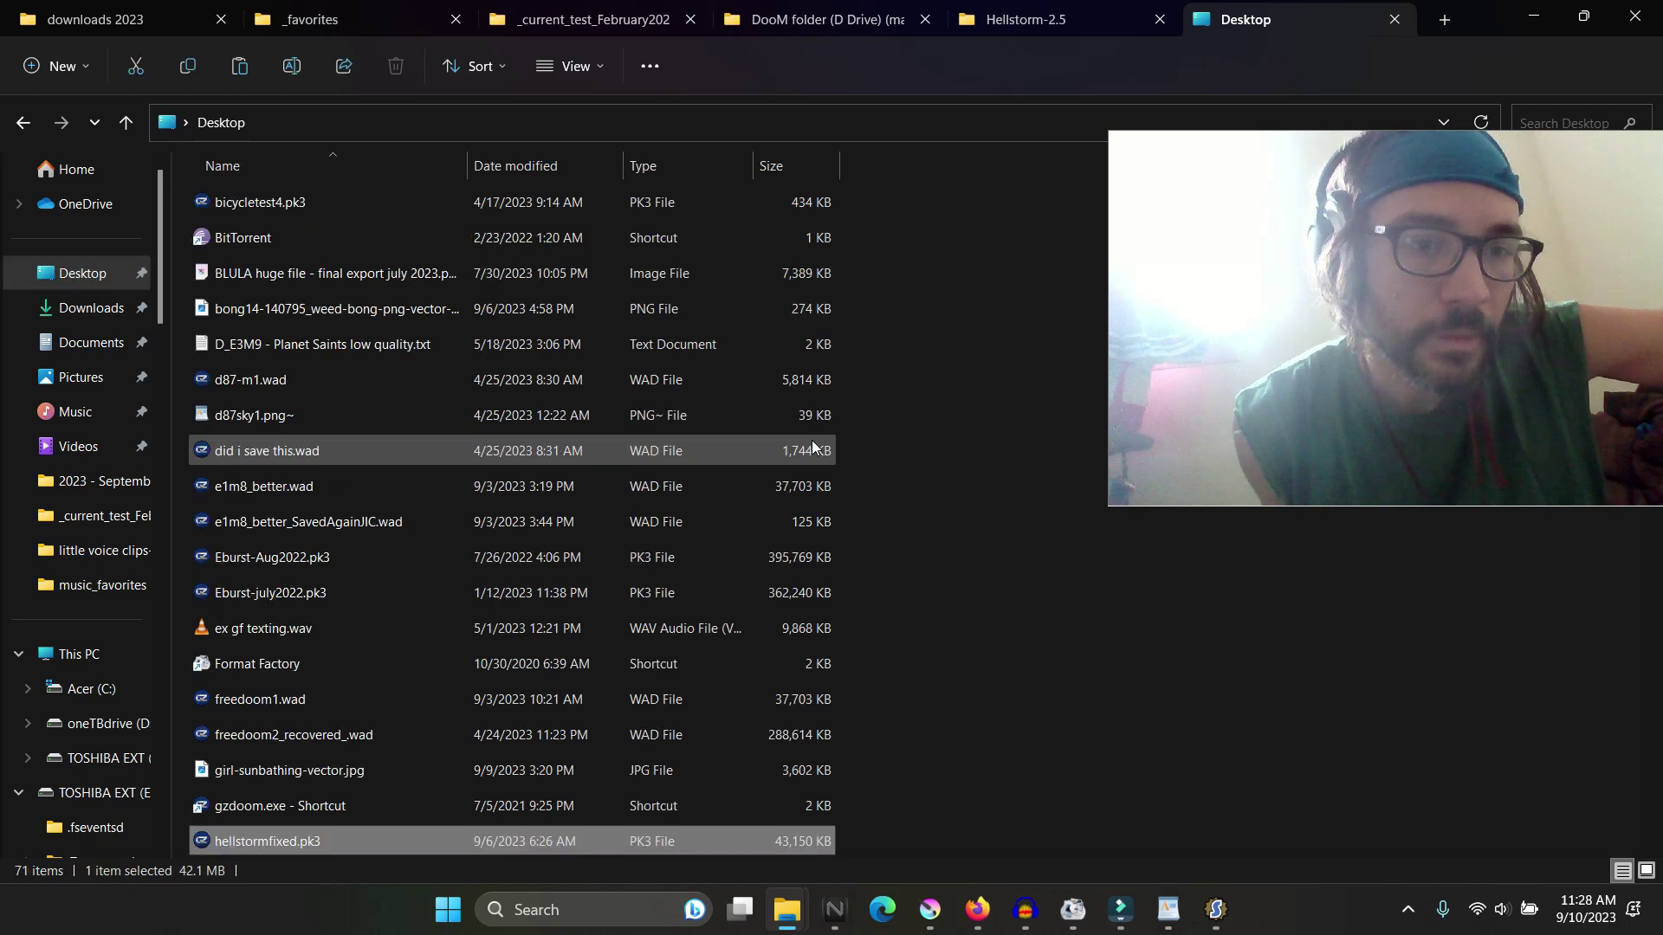
scroll(693, 554, down, 3)
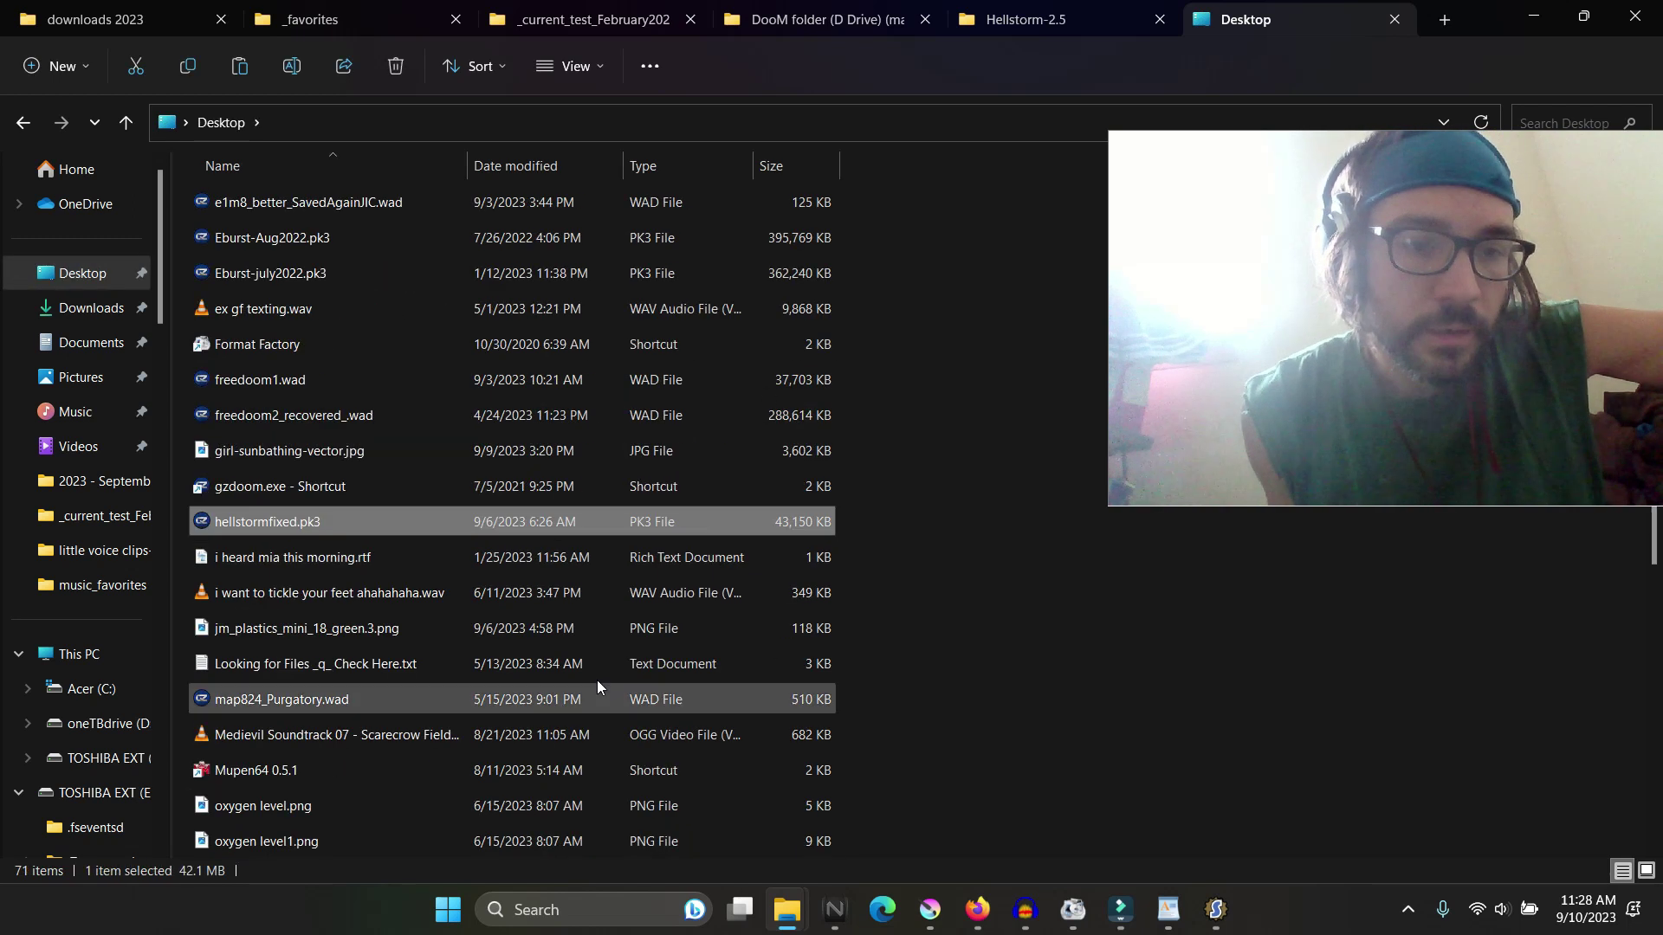
Step: Launch the Desktop copy of hellstormfixed.pk3 in GZDoom with Freedoom: Phase 2 and start a new game
double_click(282, 524)
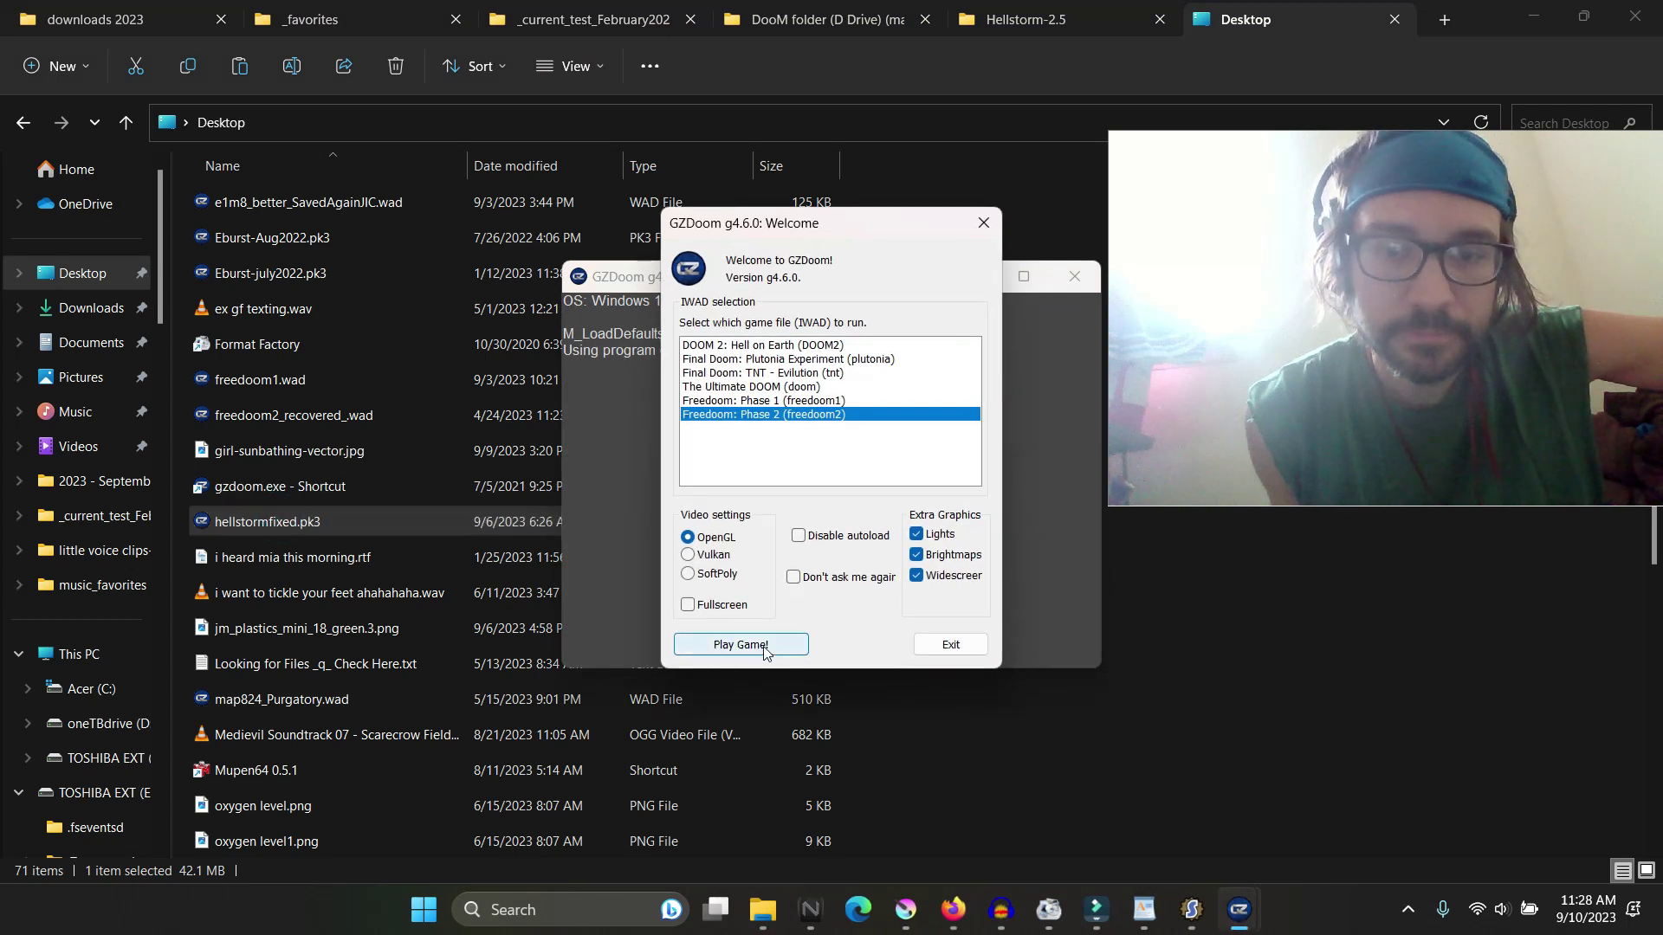
click(742, 645)
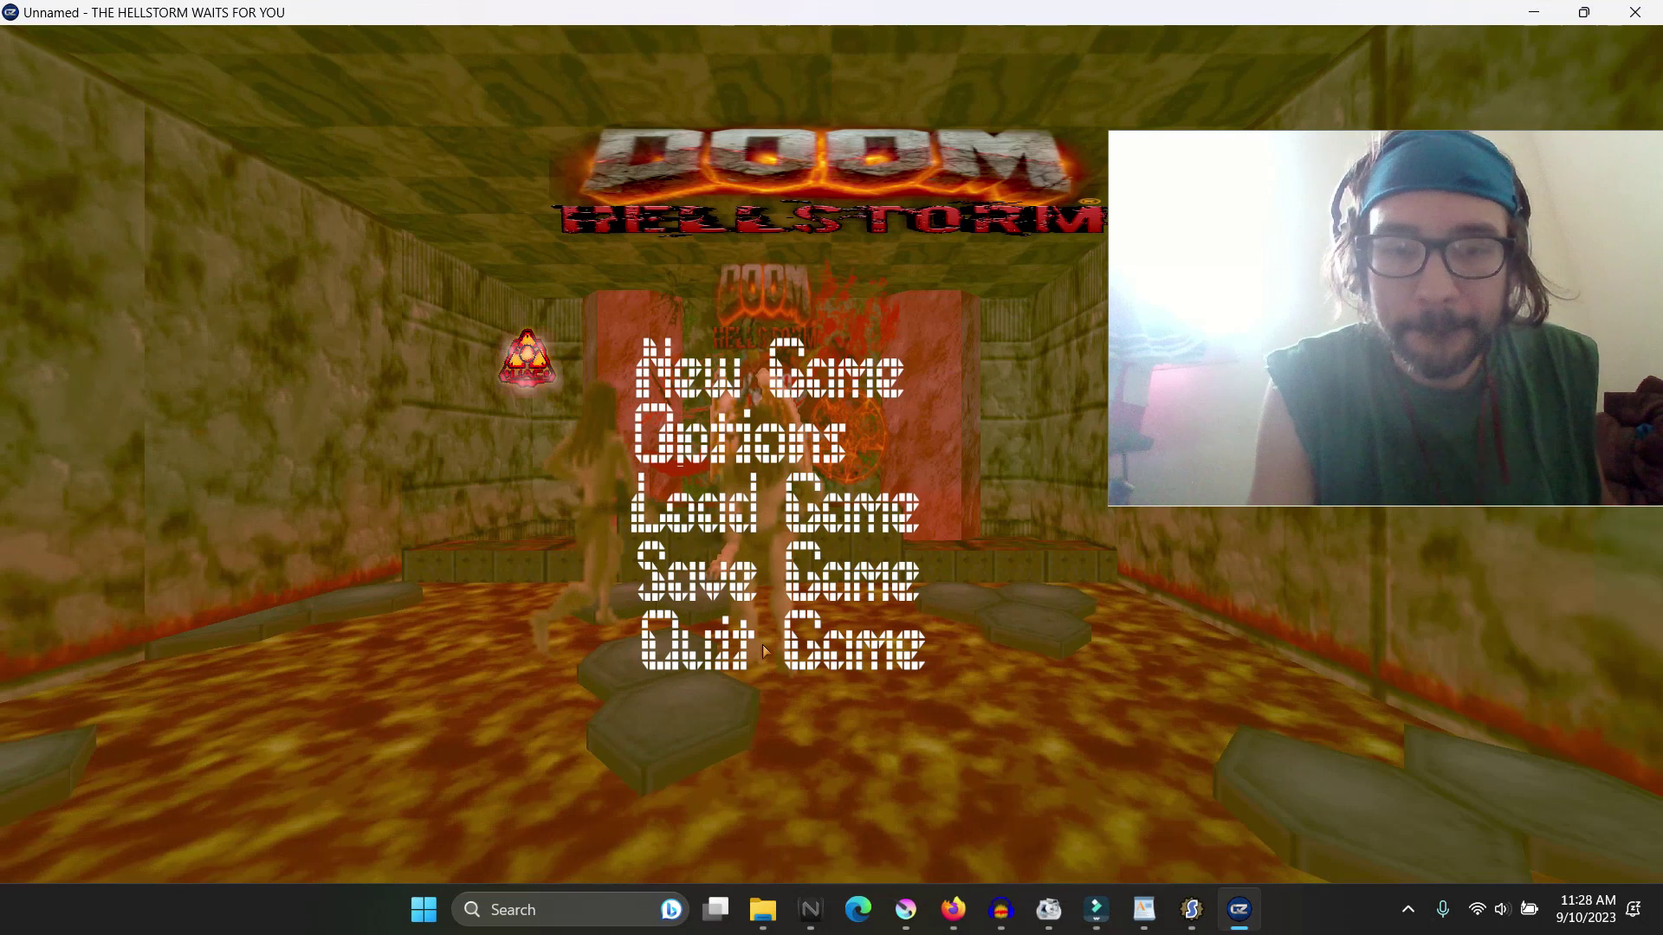
key(Return)
key(Return)
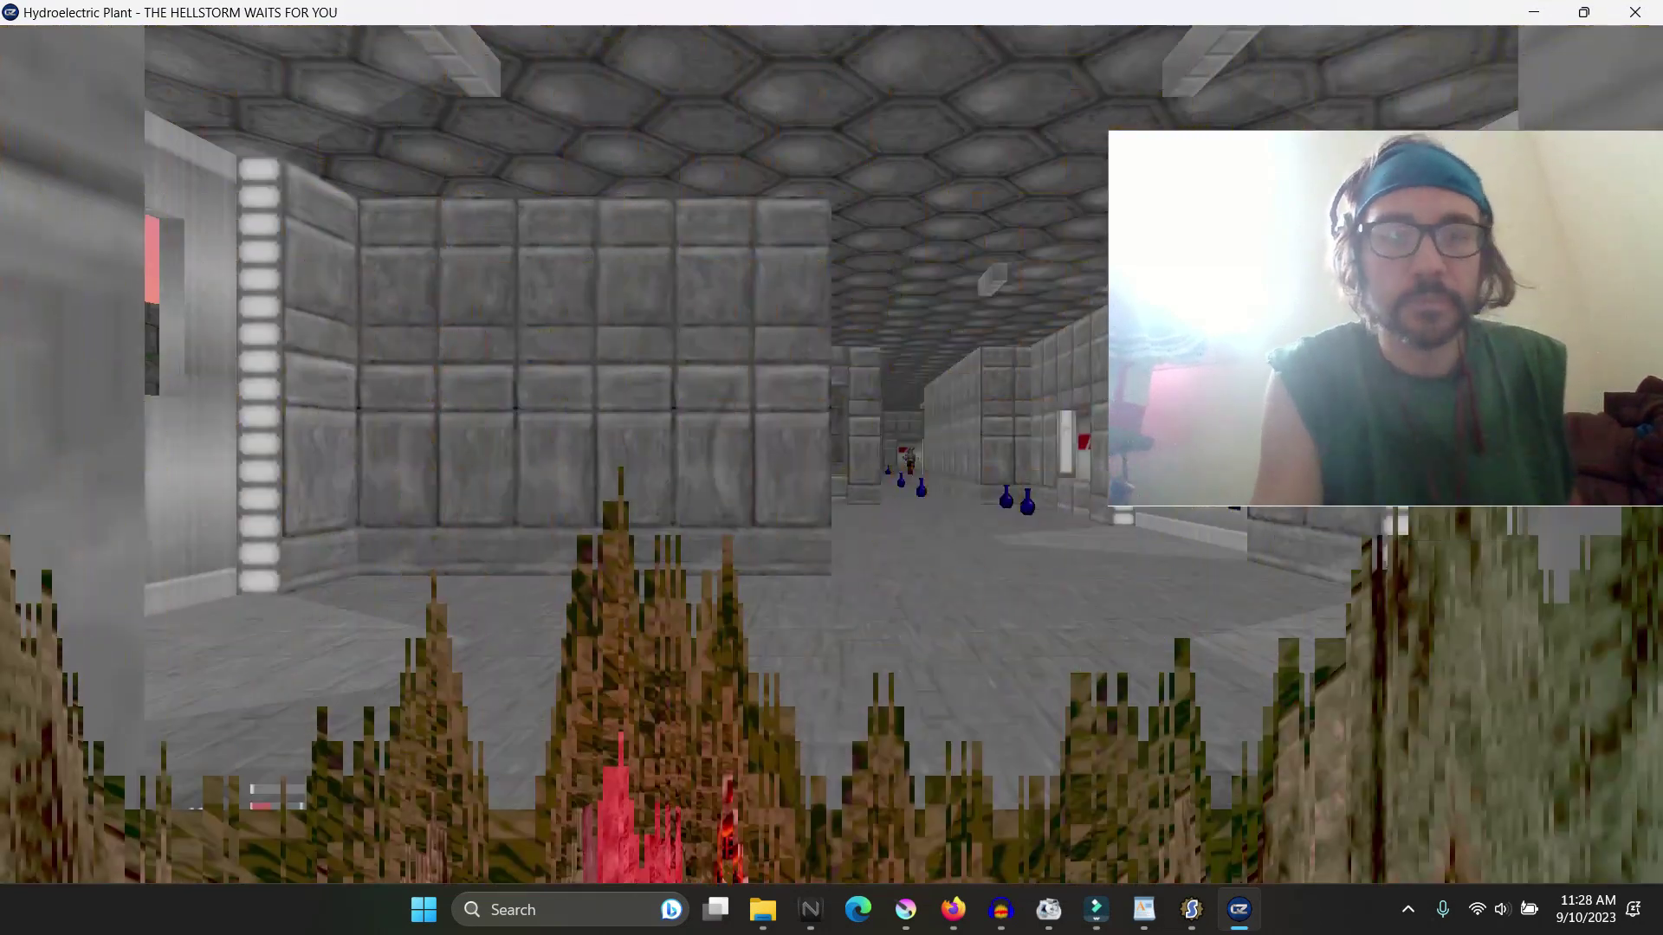
Step: Pause and resume the game, and fire the UAC pistol while advancing along the hallway toward the monsters
key(Pause)
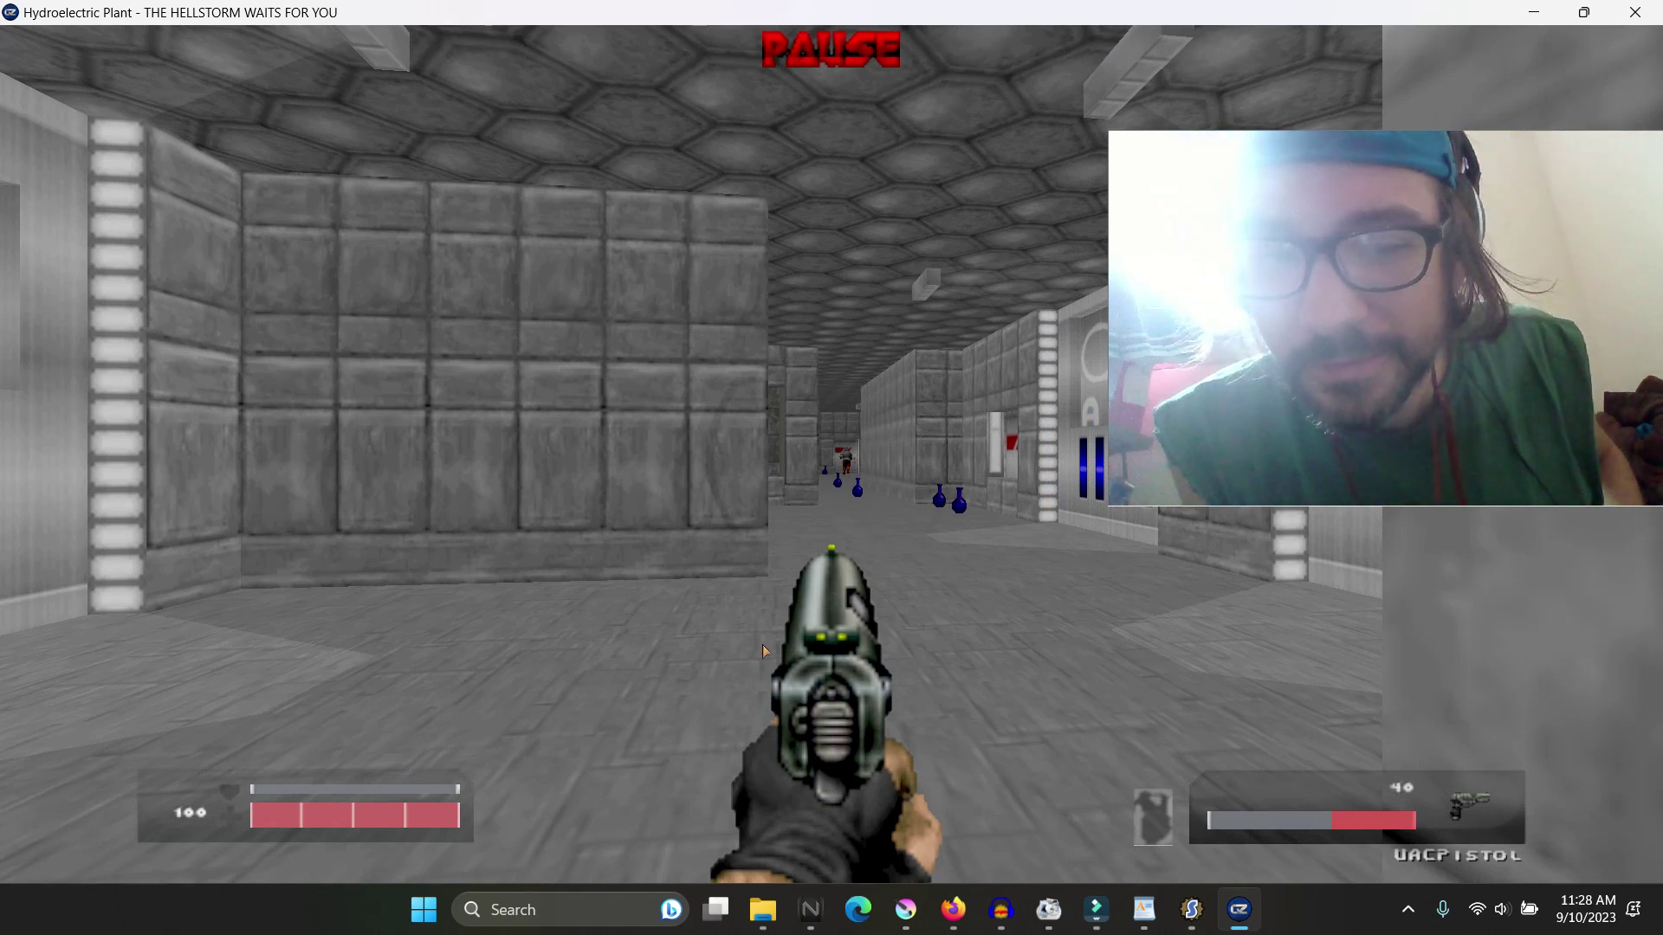
key(minus)
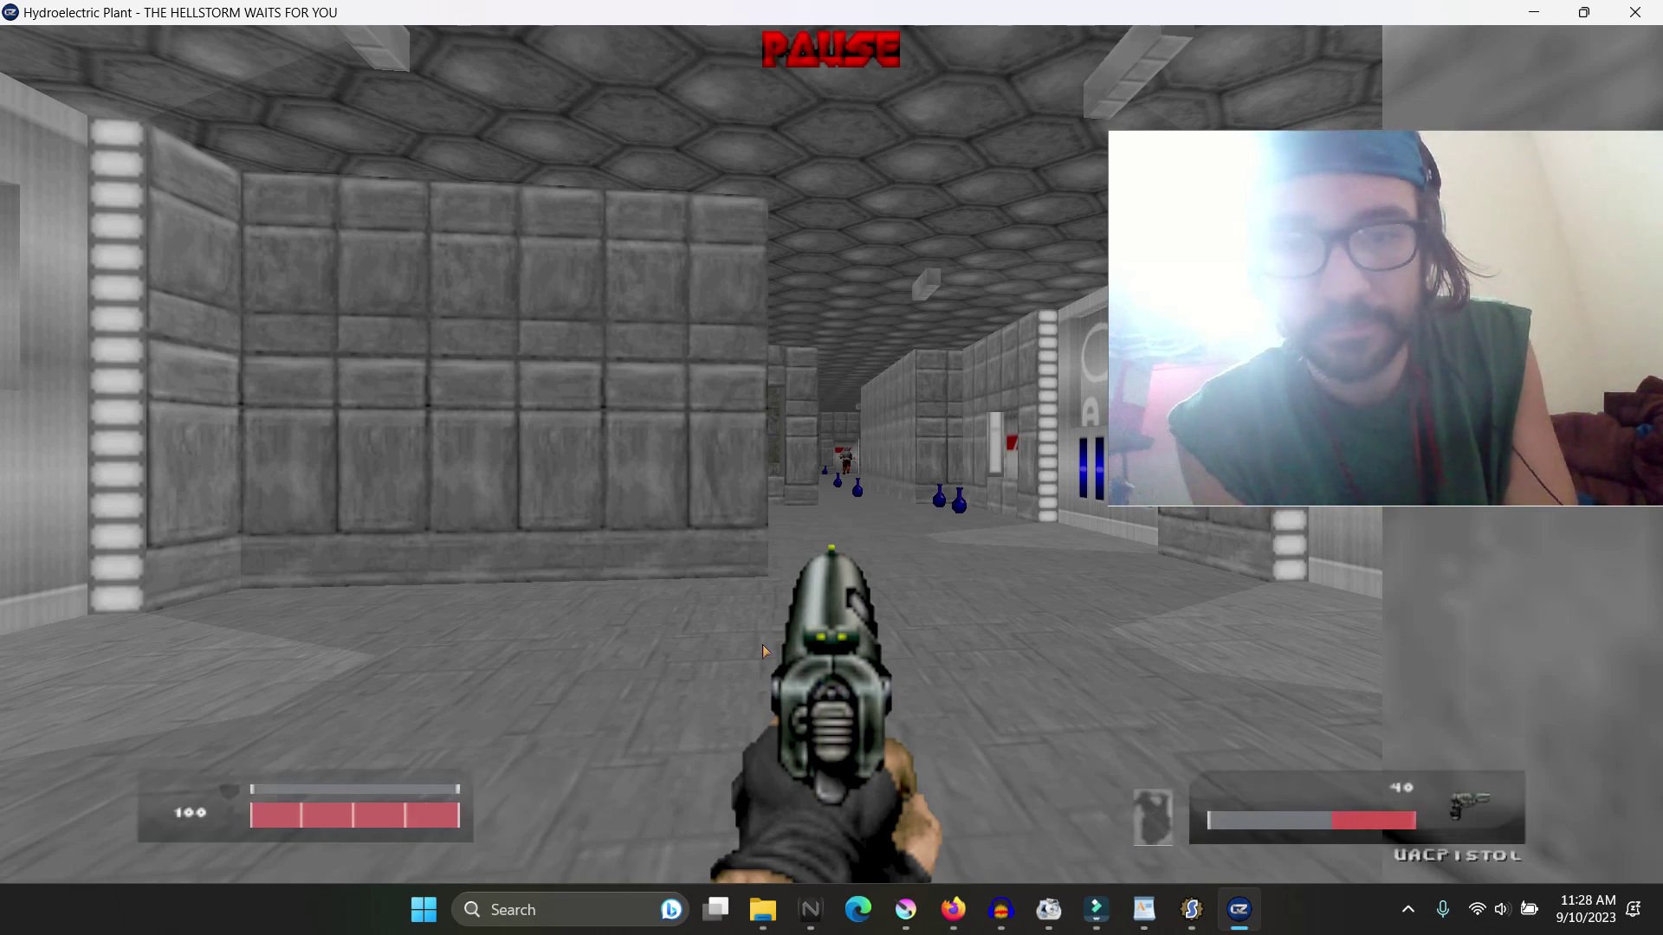
key(Pause)
key(a)
click(832, 454)
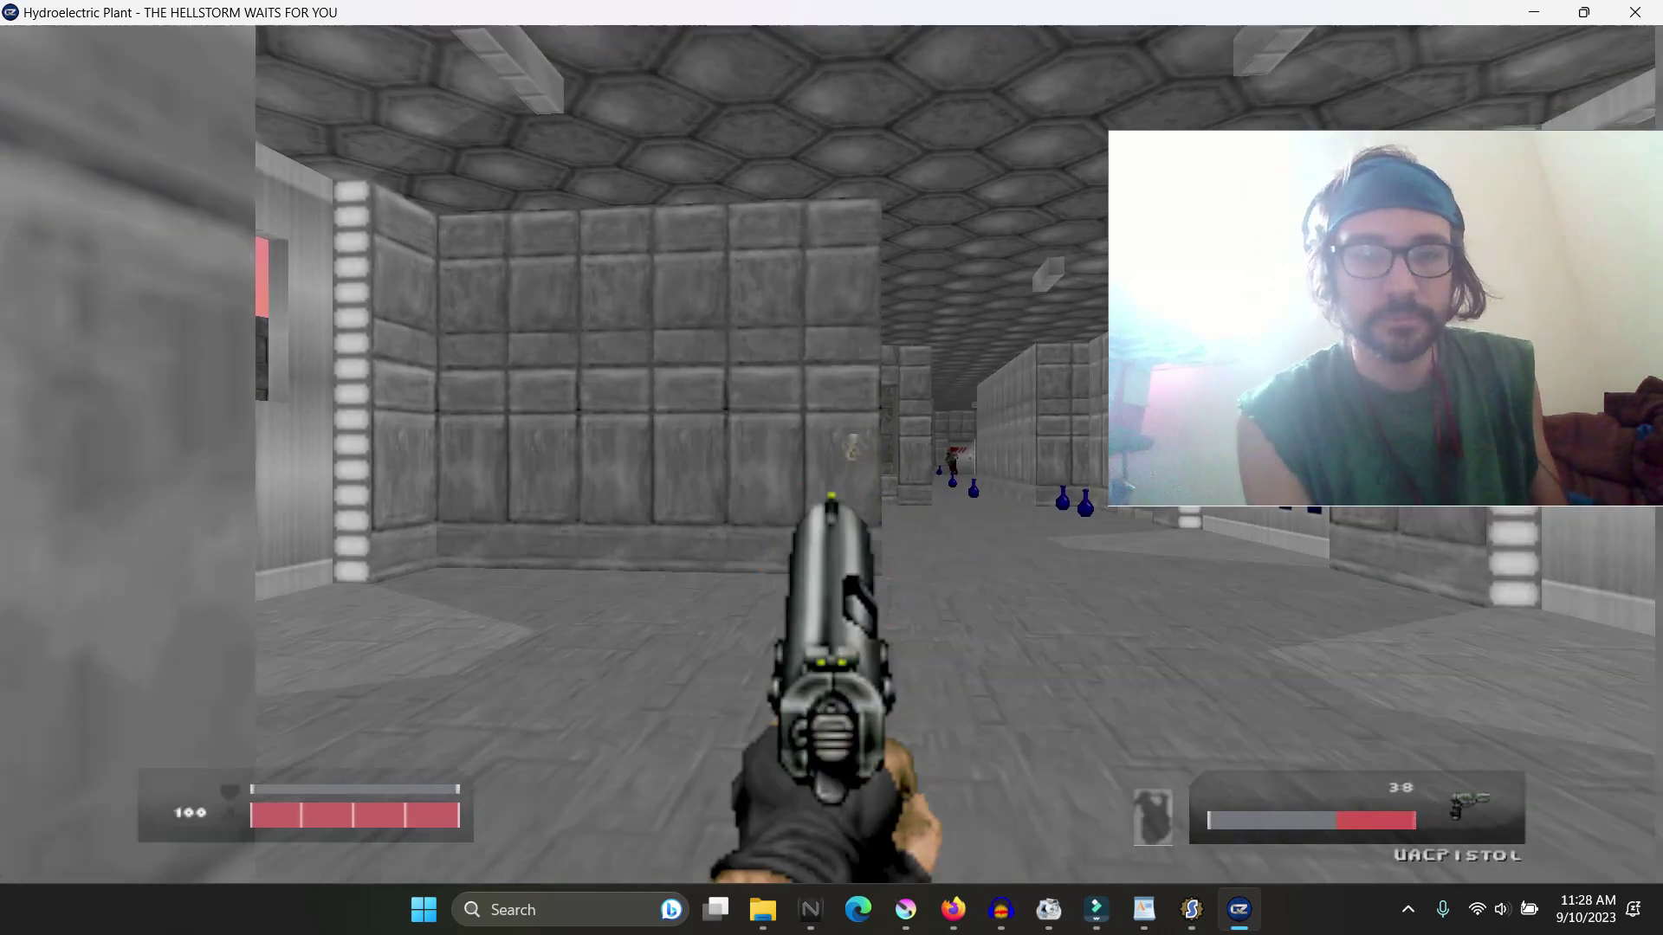
key(d)
click(831, 453)
key(w)
key(w)
click(831, 454)
click(831, 454)
key(a)
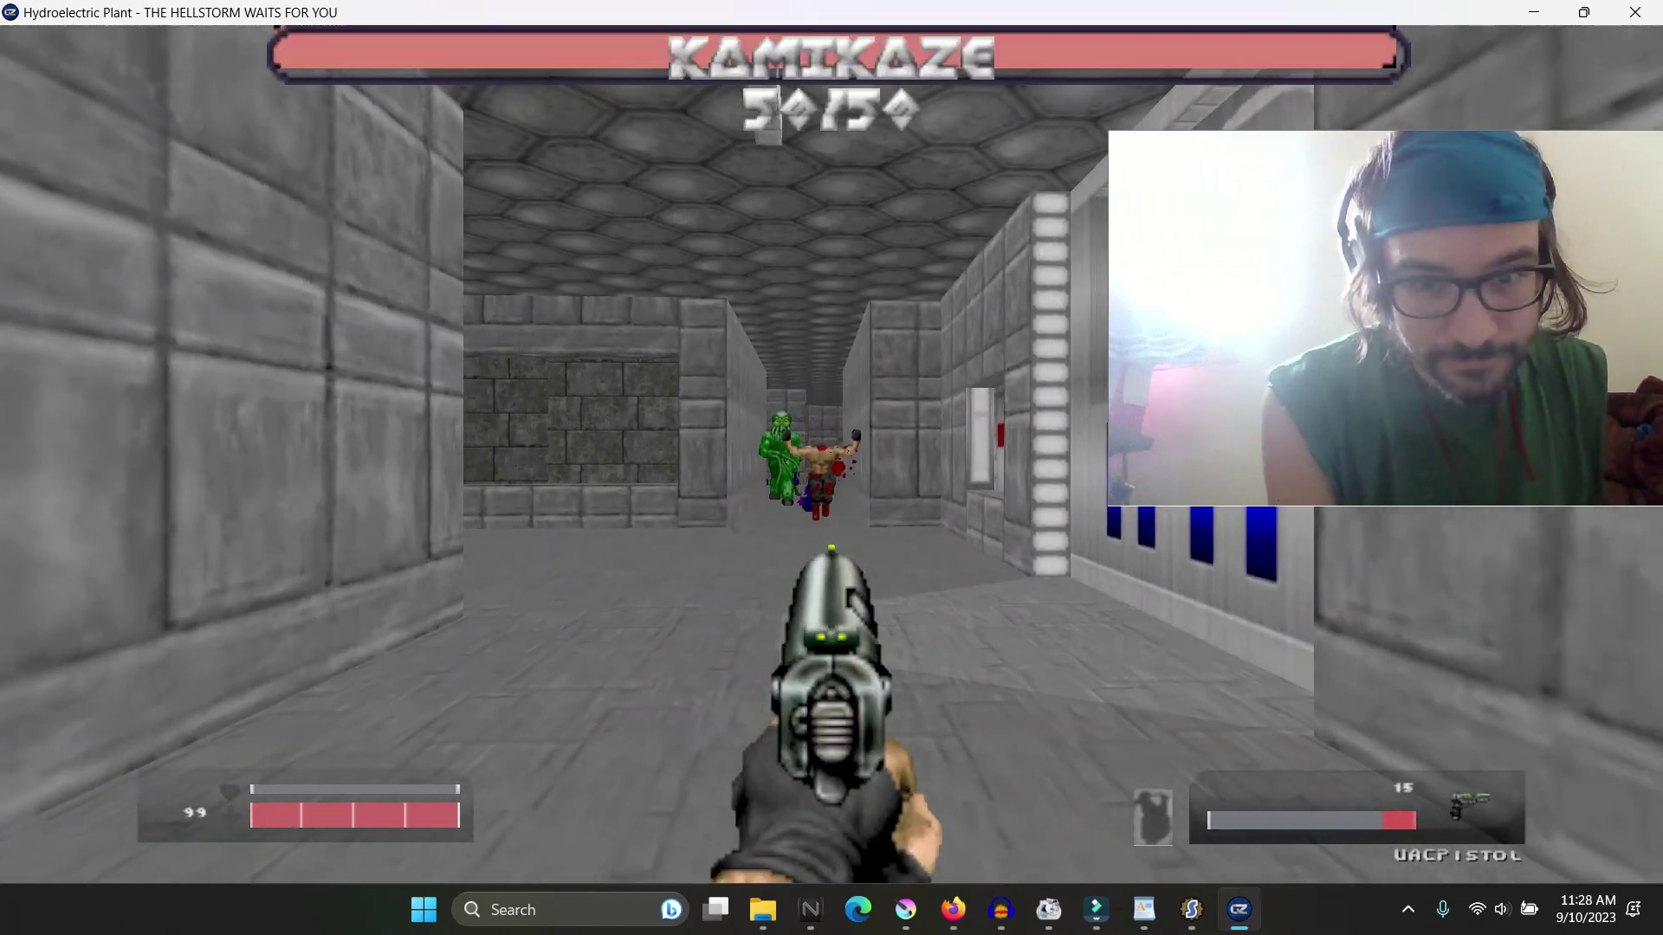
Step: Fight the Deep One and its companion in the hallway with the UAC pistol while dodging and backing away
key(s)
click(832, 453)
click(831, 454)
click(832, 454)
click(831, 454)
click(831, 453)
key(s)
click(831, 454)
click(832, 454)
click(832, 454)
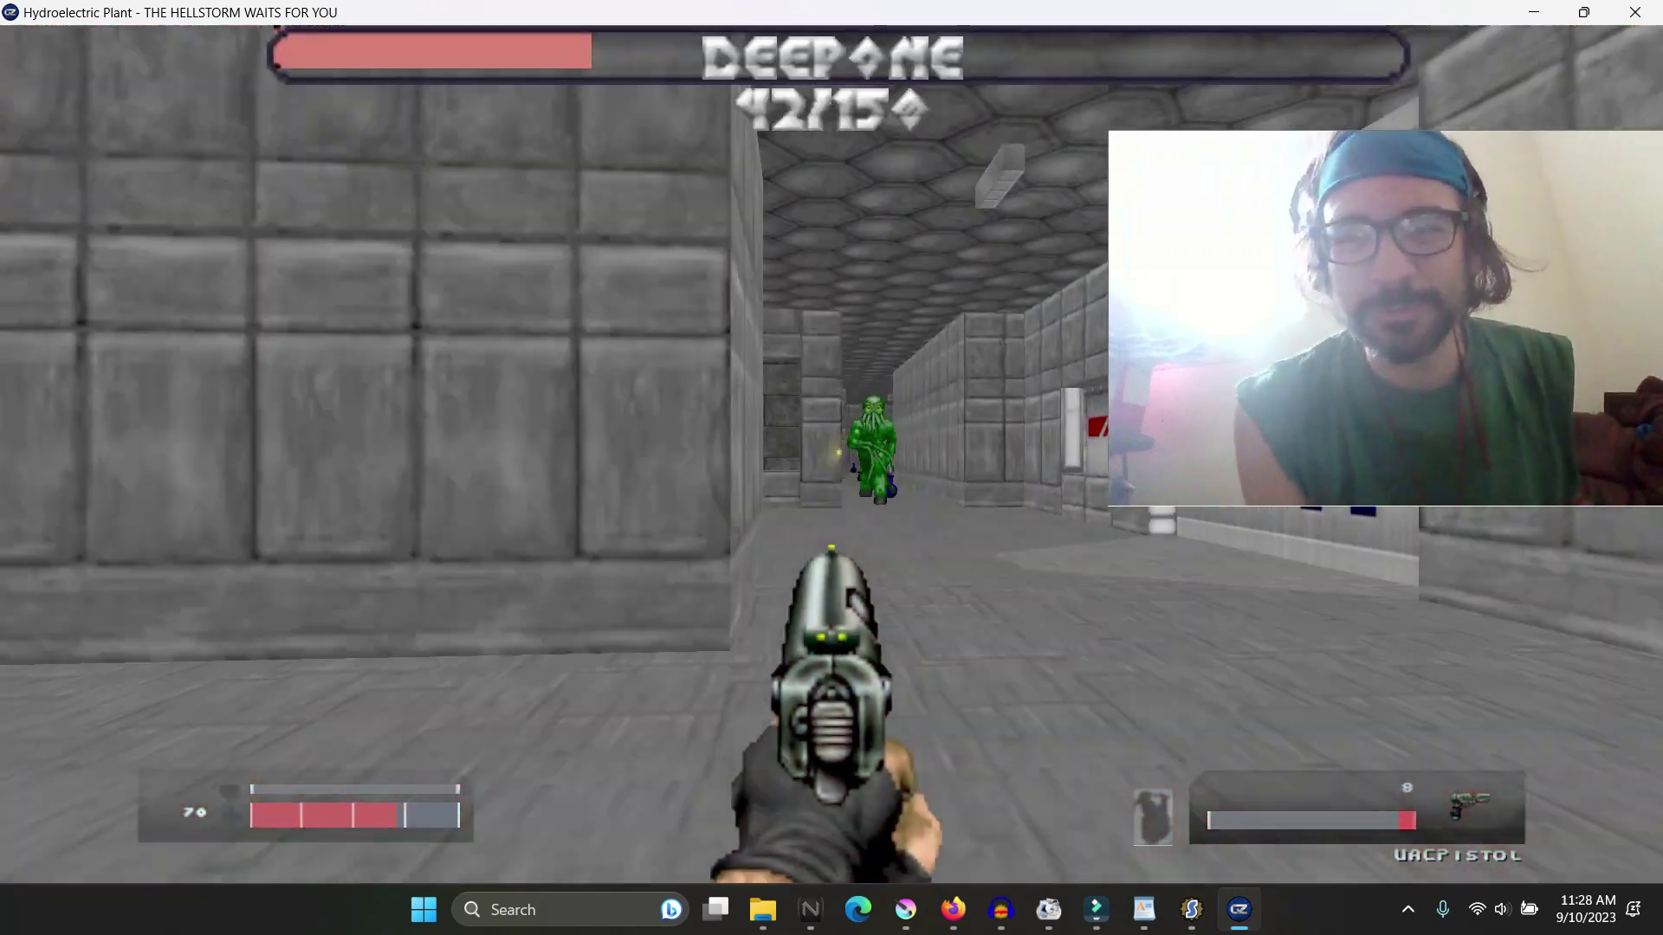
click(831, 454)
key(a)
key(d)
click(831, 454)
click(831, 454)
click(832, 454)
click(832, 454)
Step: Collect the health bonuses, bullets and dropped pistol, and test-fire while exploring the adjoining green-walled room
key(w)
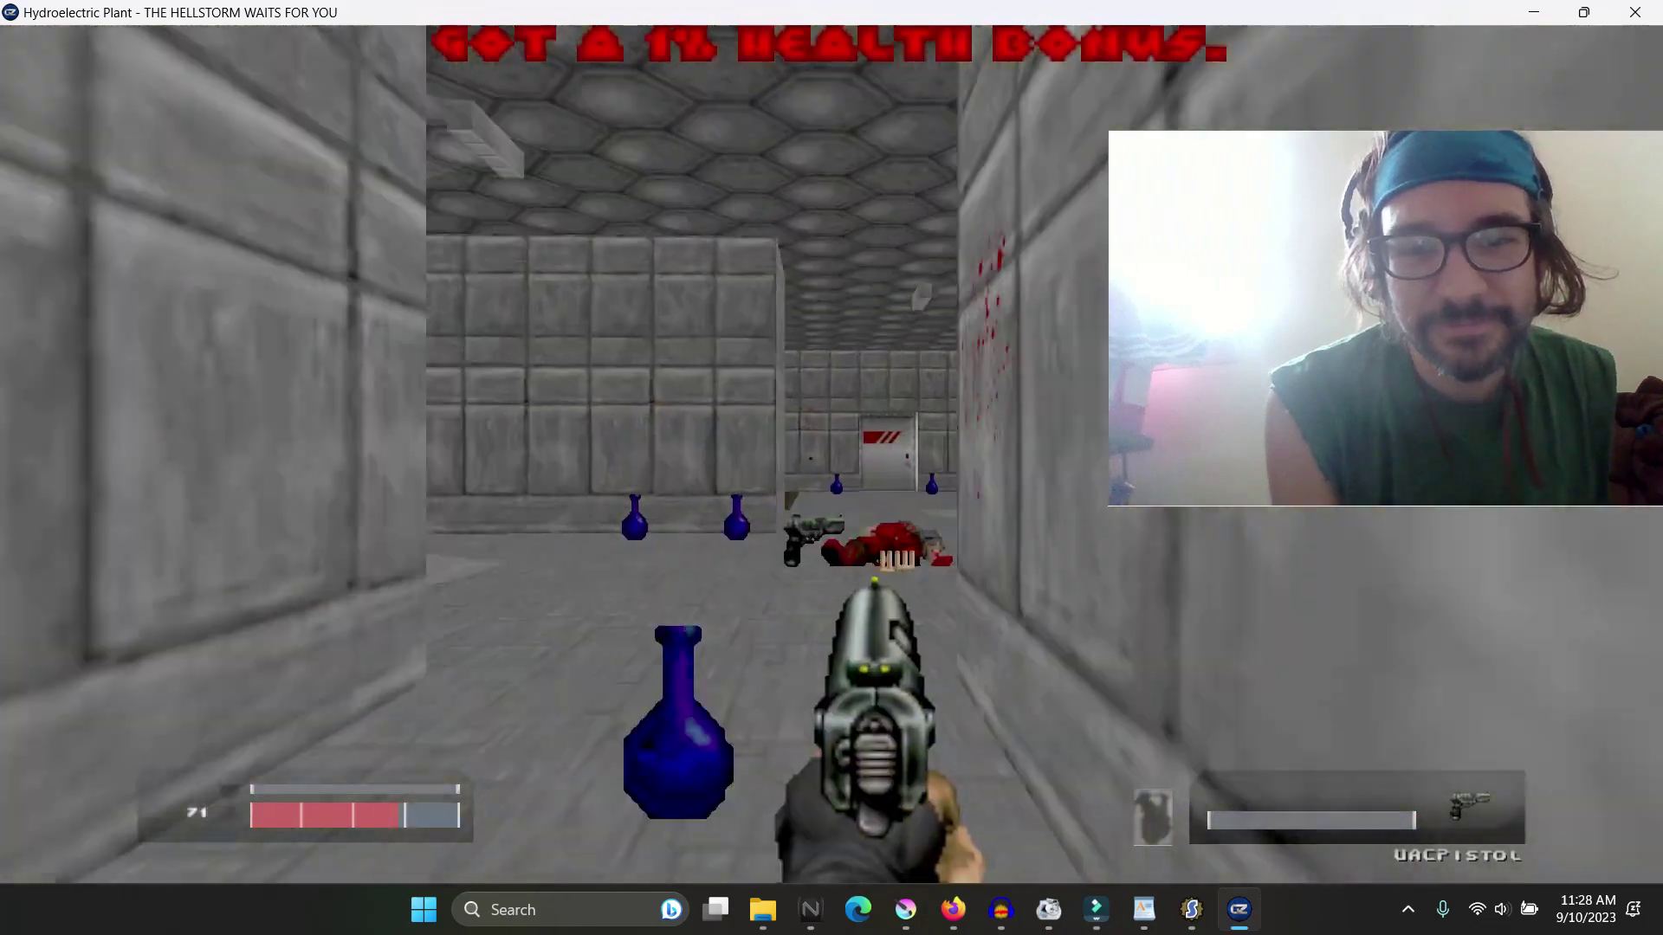
key(w)
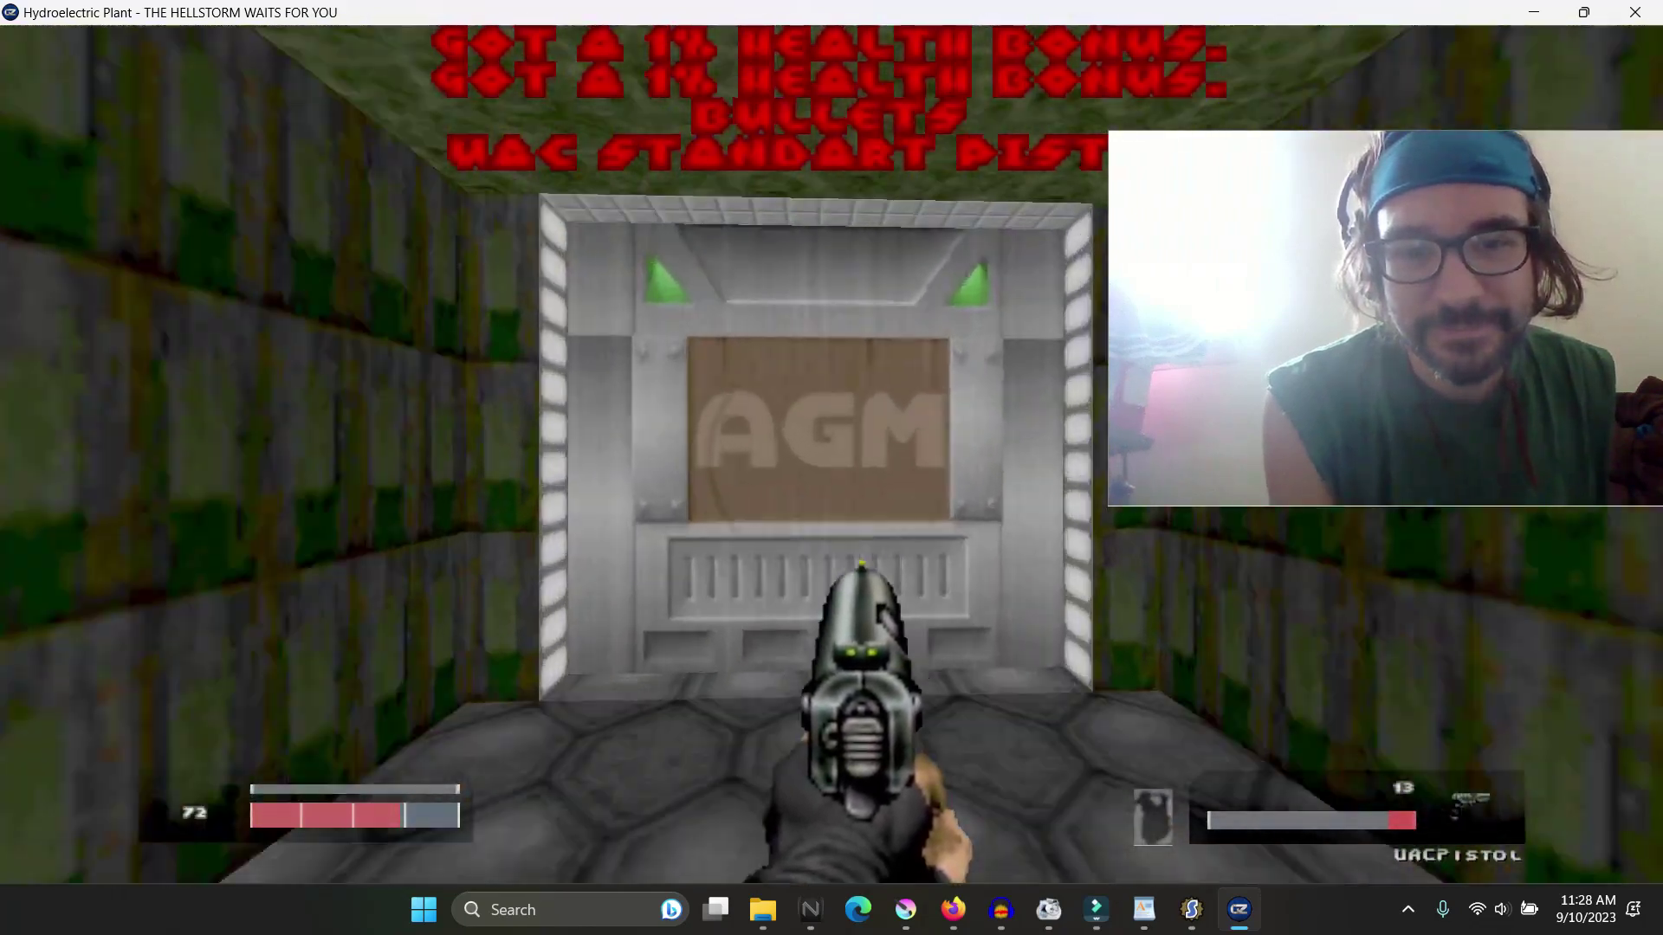
key(w)
key(e)
click(831, 454)
click(832, 454)
click(831, 453)
click(831, 454)
click(831, 453)
key(s)
click(831, 454)
click(832, 454)
key(a)
click(831, 454)
click(831, 454)
key(w)
Step: Quit the test of the Desktop copy with the console command "exit"
key(grave)
text(exit)
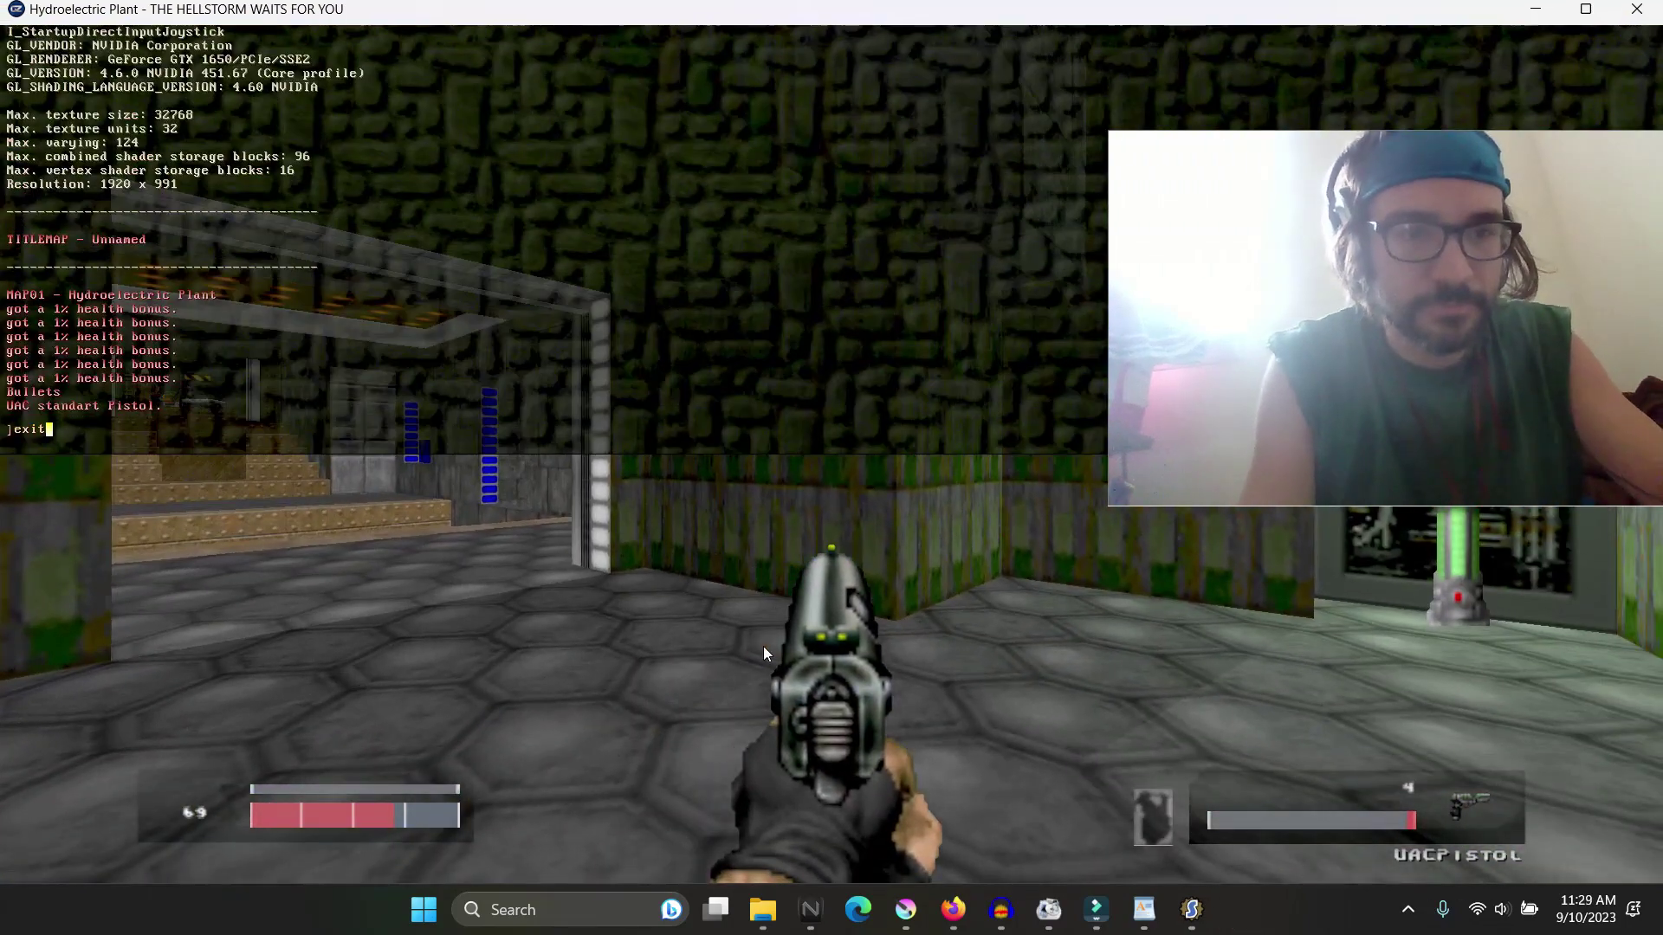
key(Return)
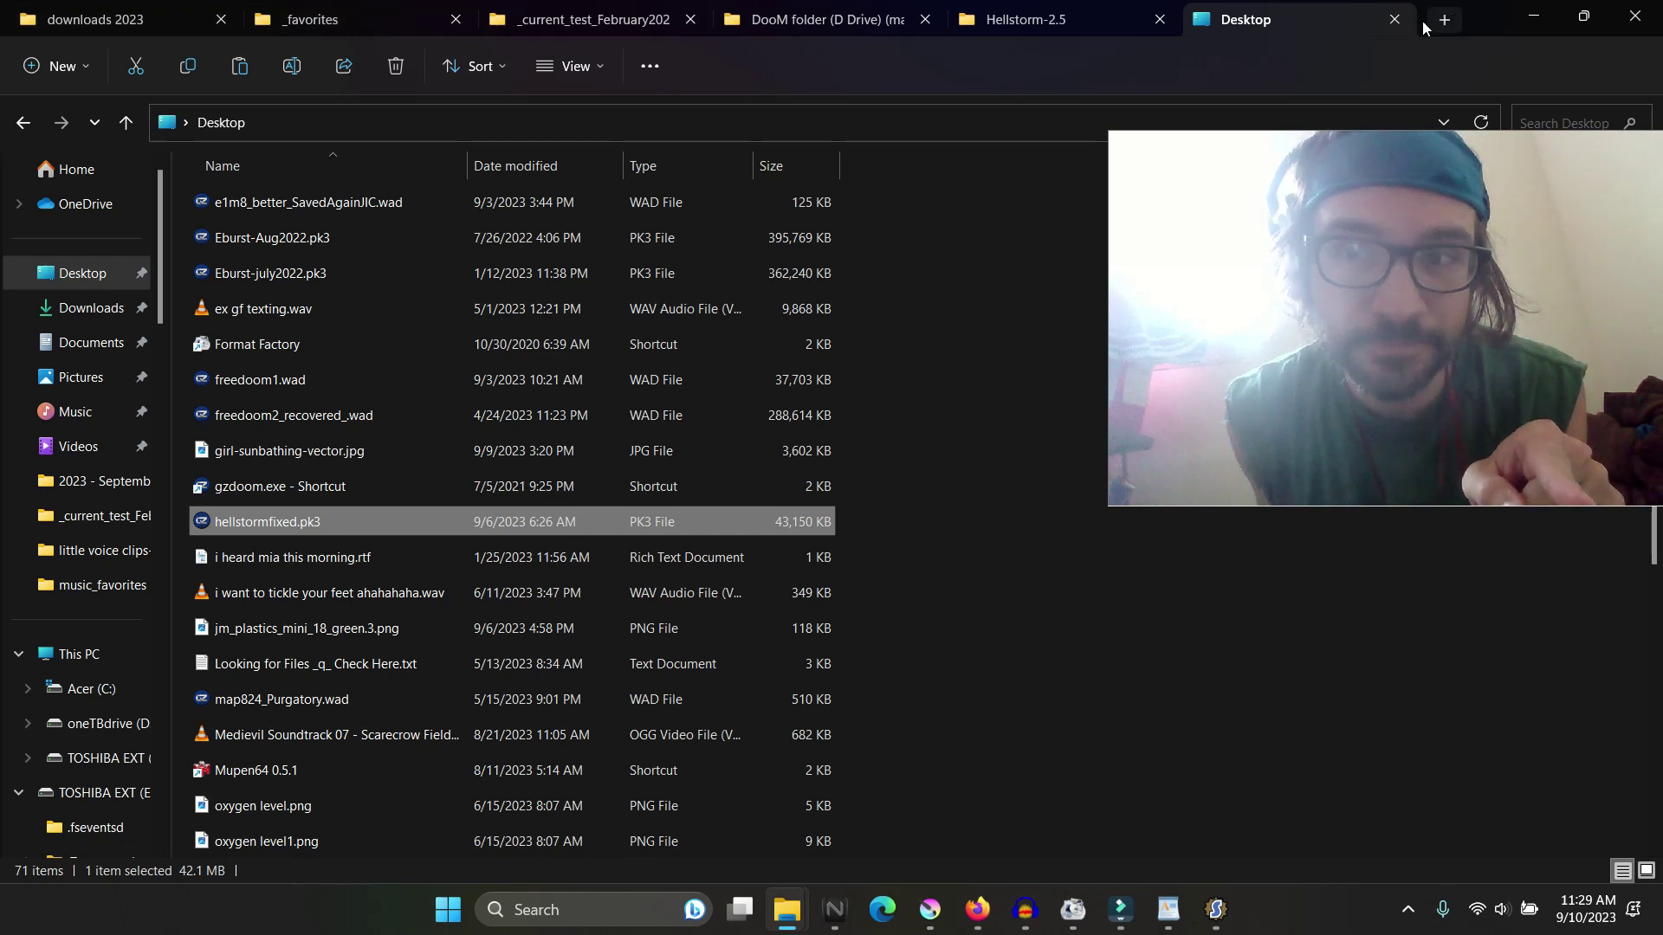
Step: Launch hellstormfixed.pk3 from _current_test_February2023 with the gzdoom.exe shortcut in that folder and start a new game
click(565, 23)
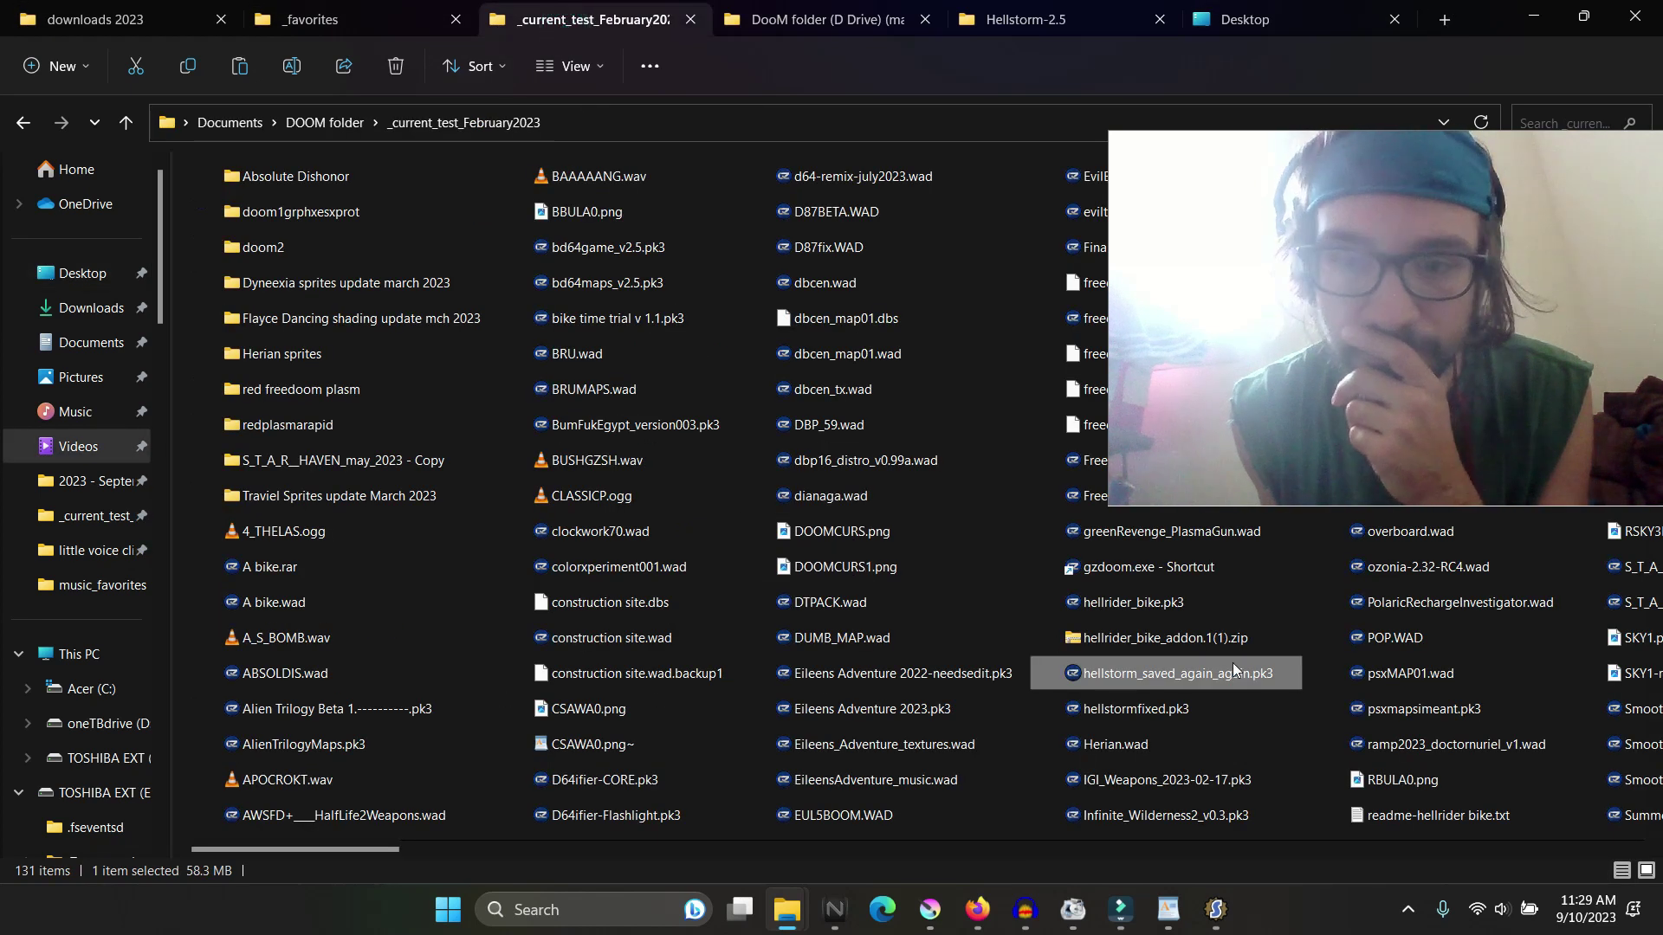
click(1130, 711)
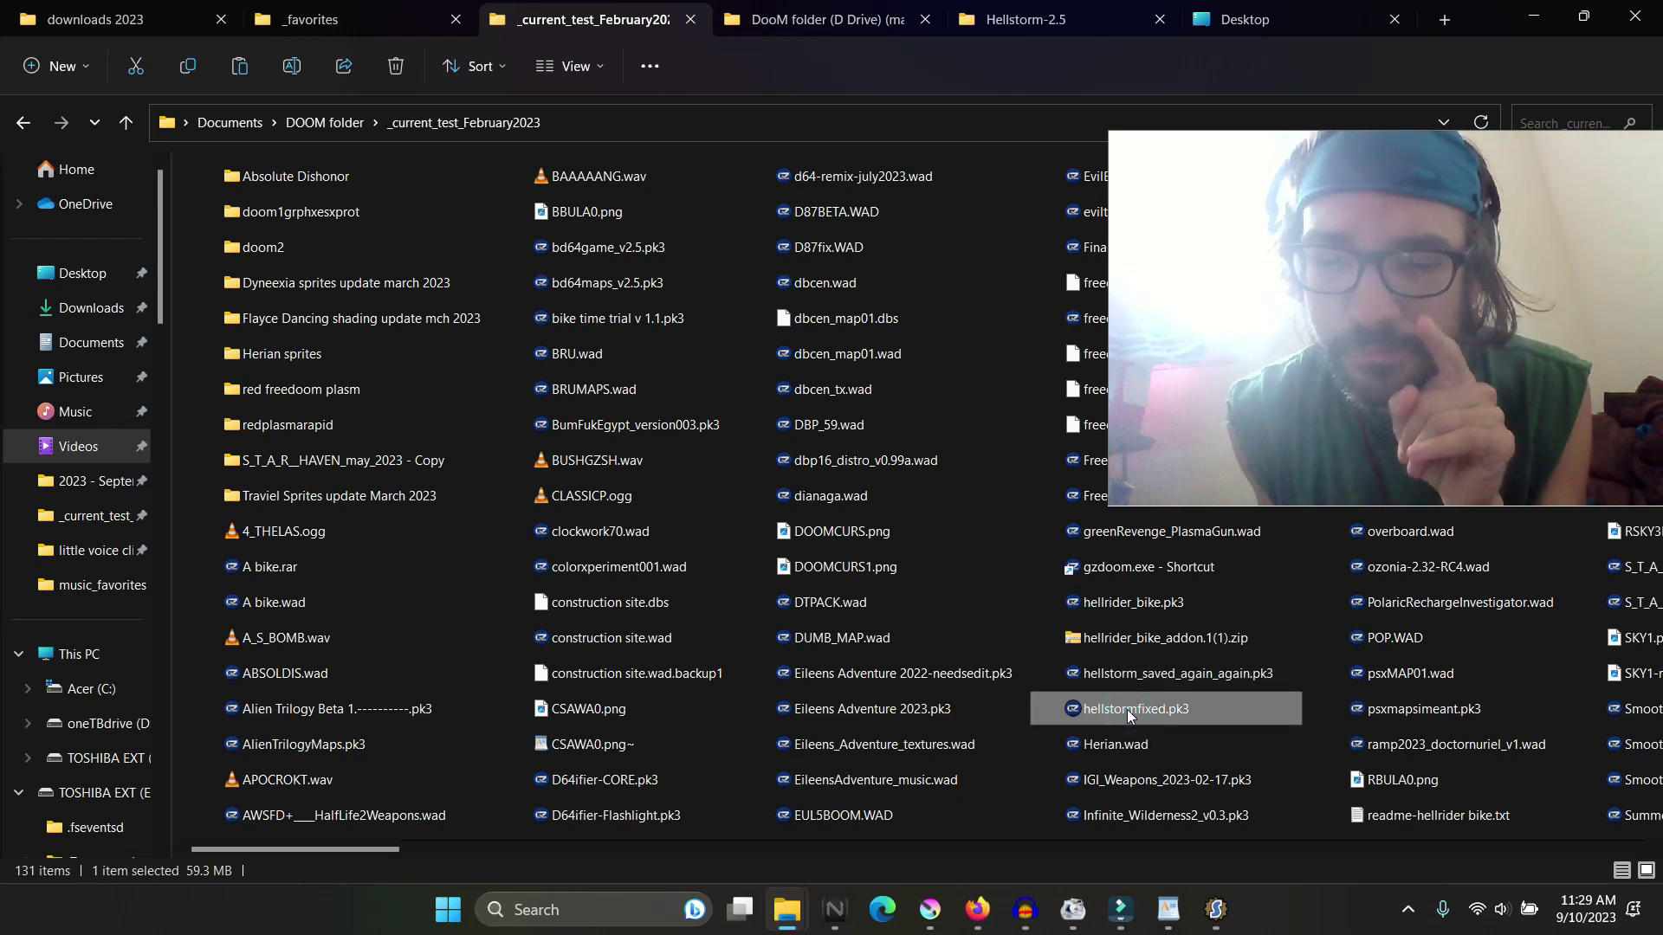
drag(1130, 711, 1135, 567)
click(760, 647)
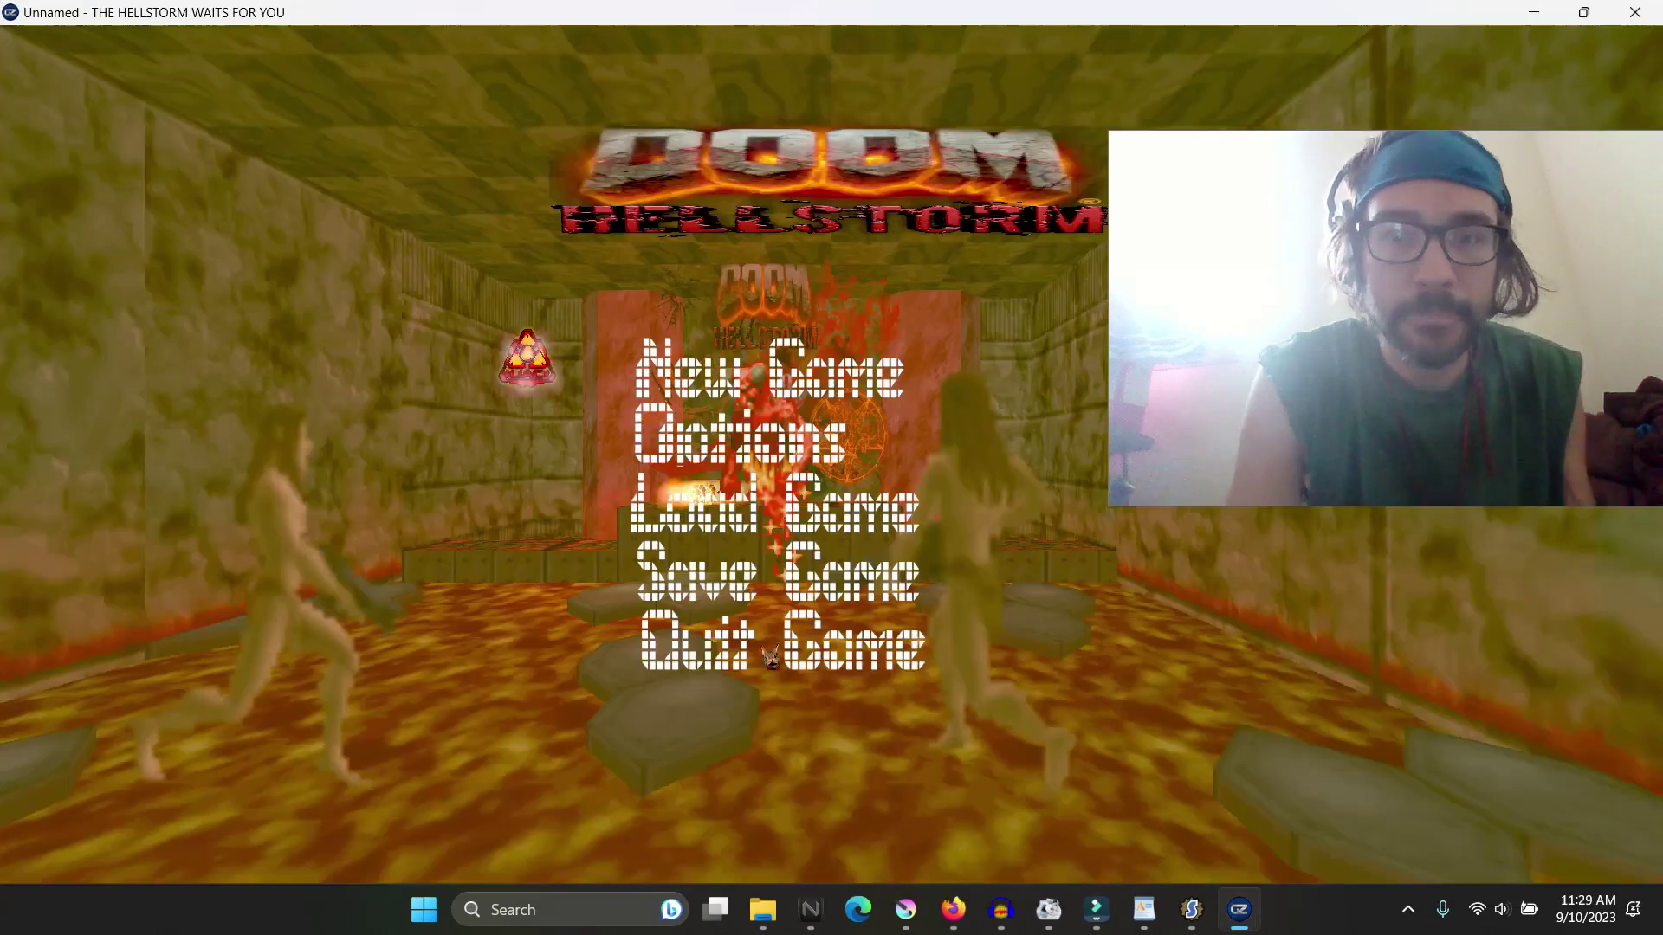
key(Return)
Step: Raise the master volume and sounds volume in the game's sound options and return to the game
key(Return)
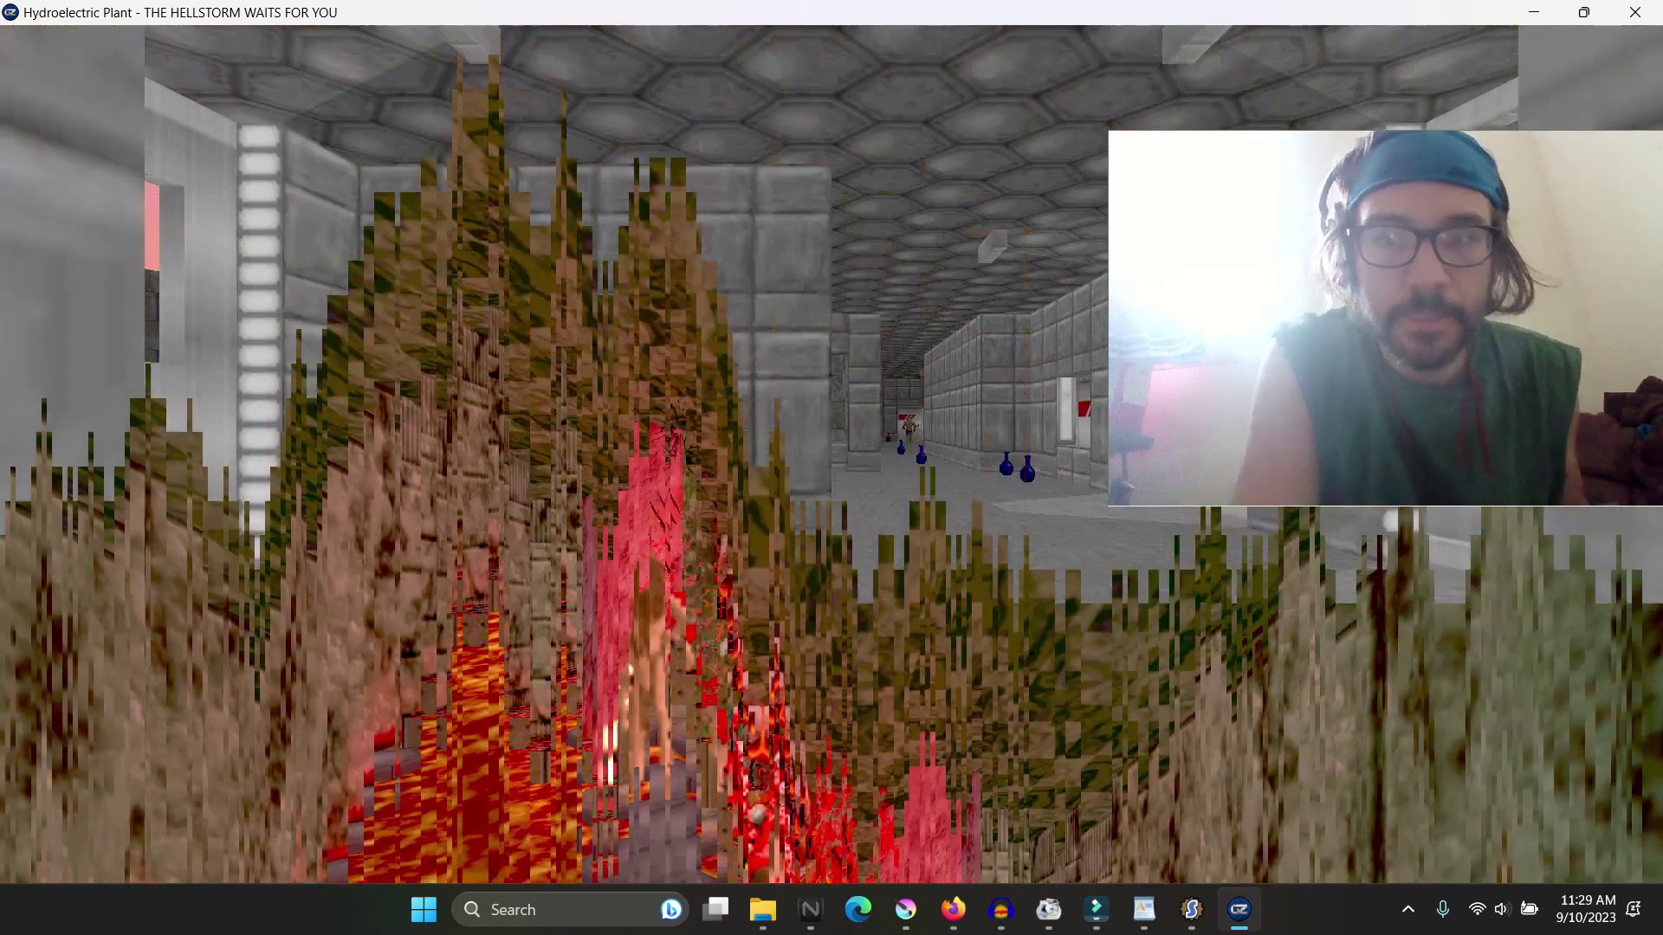
key(Escape)
key(Down)
key(Return)
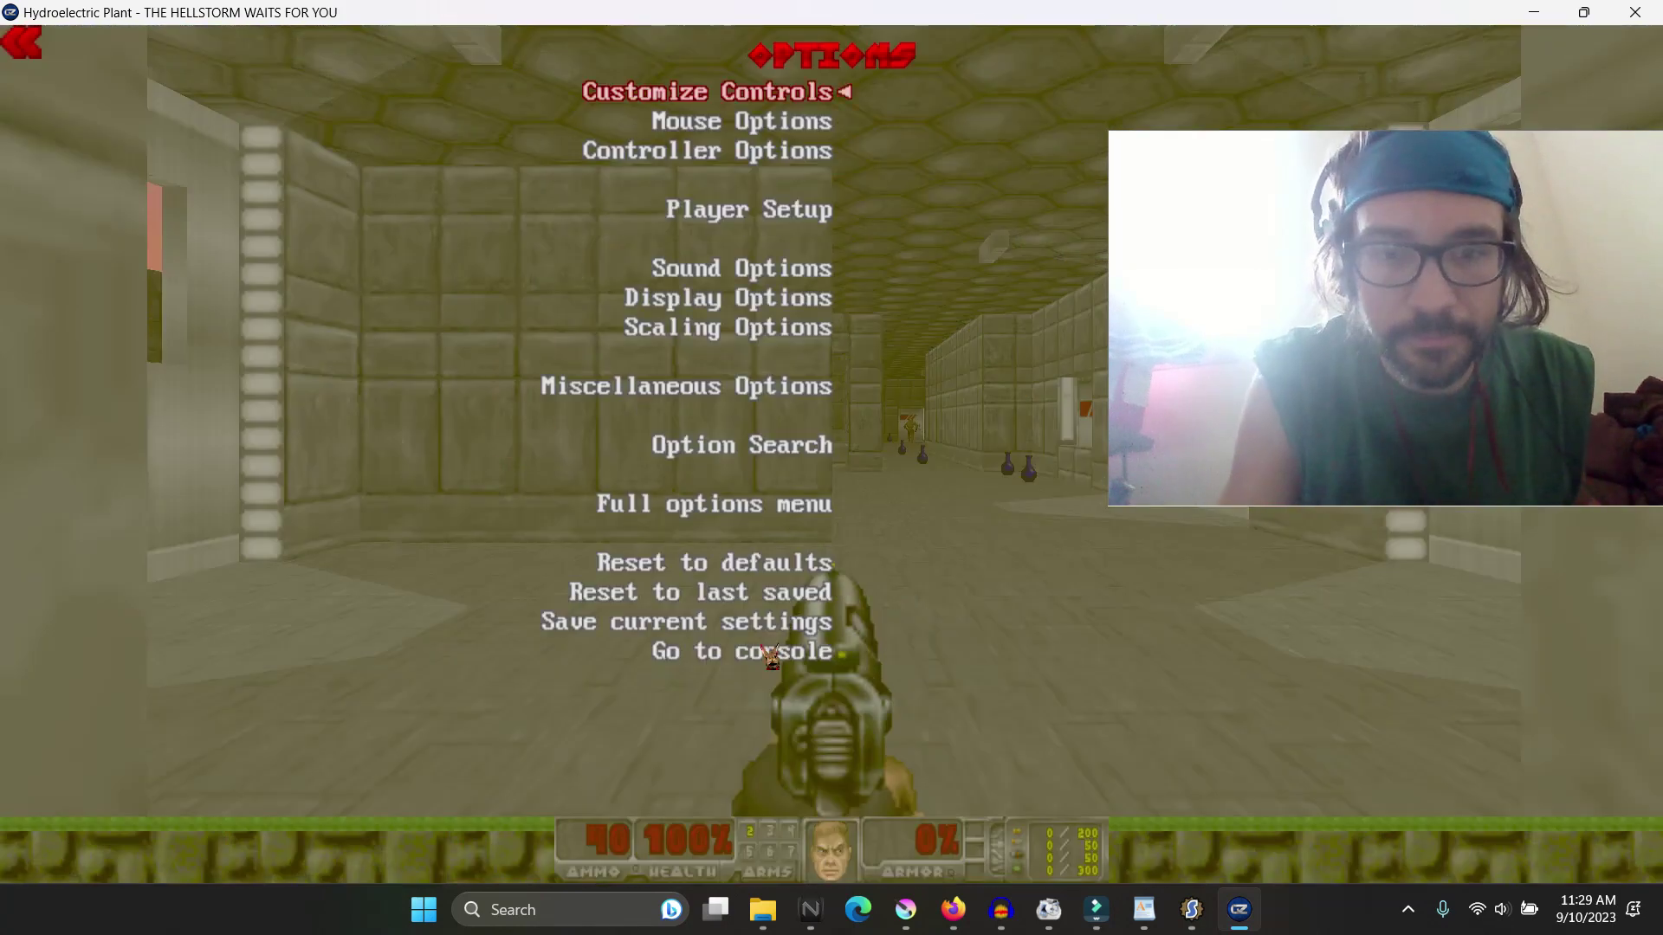
key(Down)
key(Down)
key(Down)
key(Down)
key(Return)
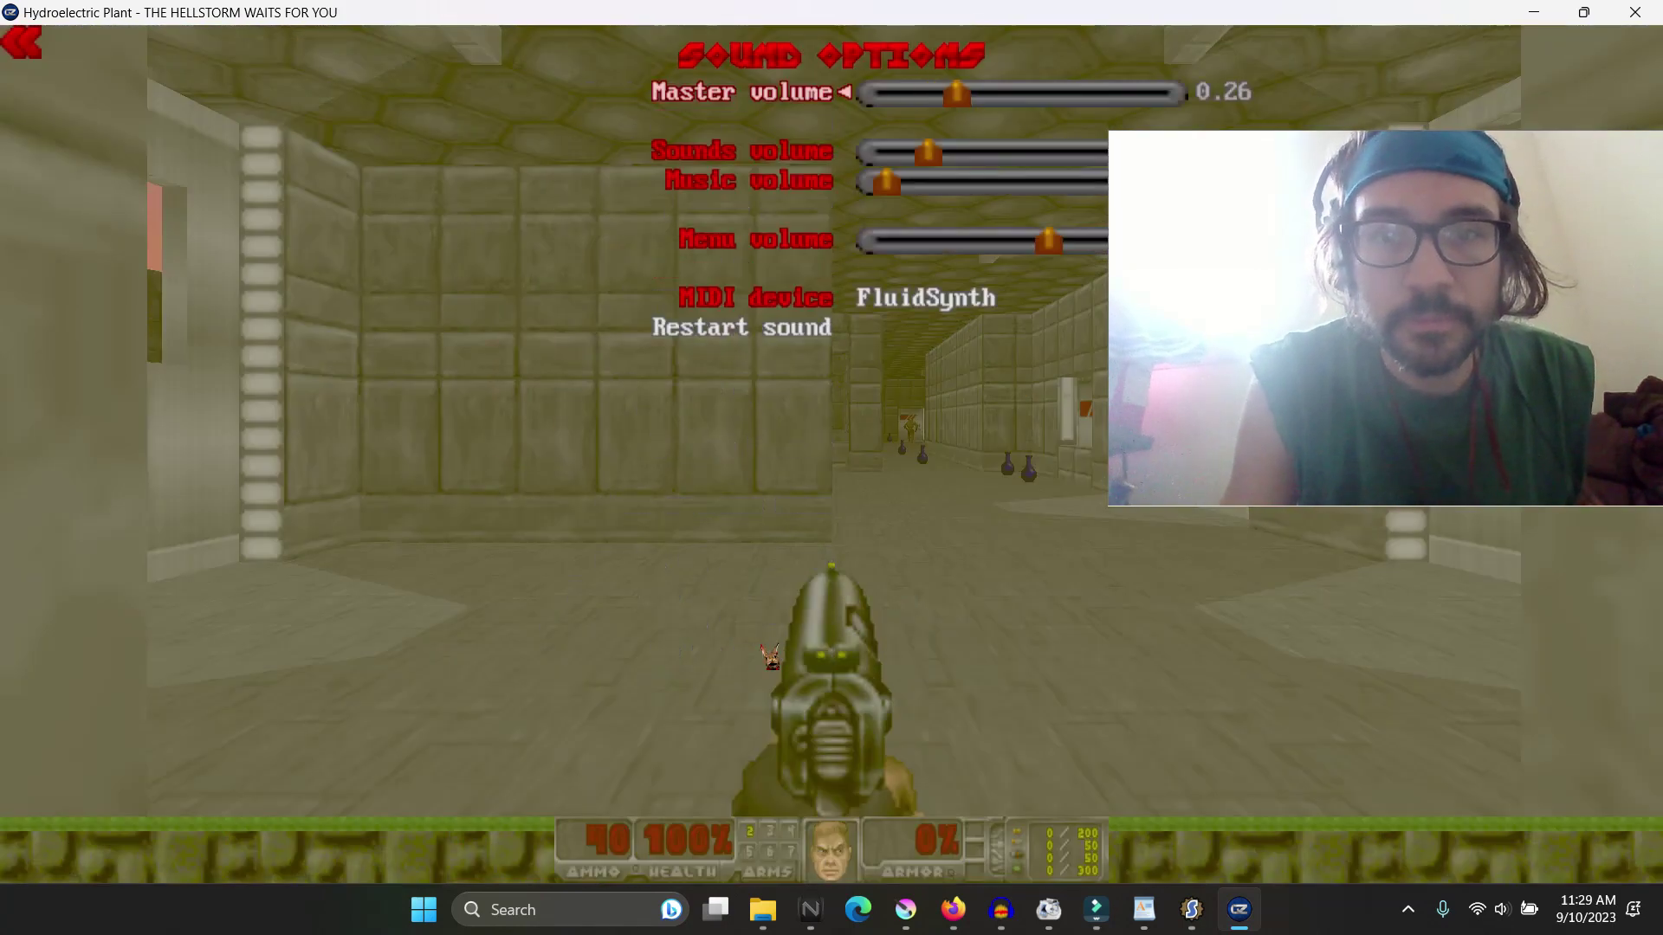
key(Right)
key(Right)
key(Down)
key(Right)
key(Right)
key(Up)
key(Right)
key(Right)
key(Down)
key(Escape)
key(Escape)
key(Escape)
Step: Test-fire the pistol at the wall near the starting point and pause the game
click(832, 468)
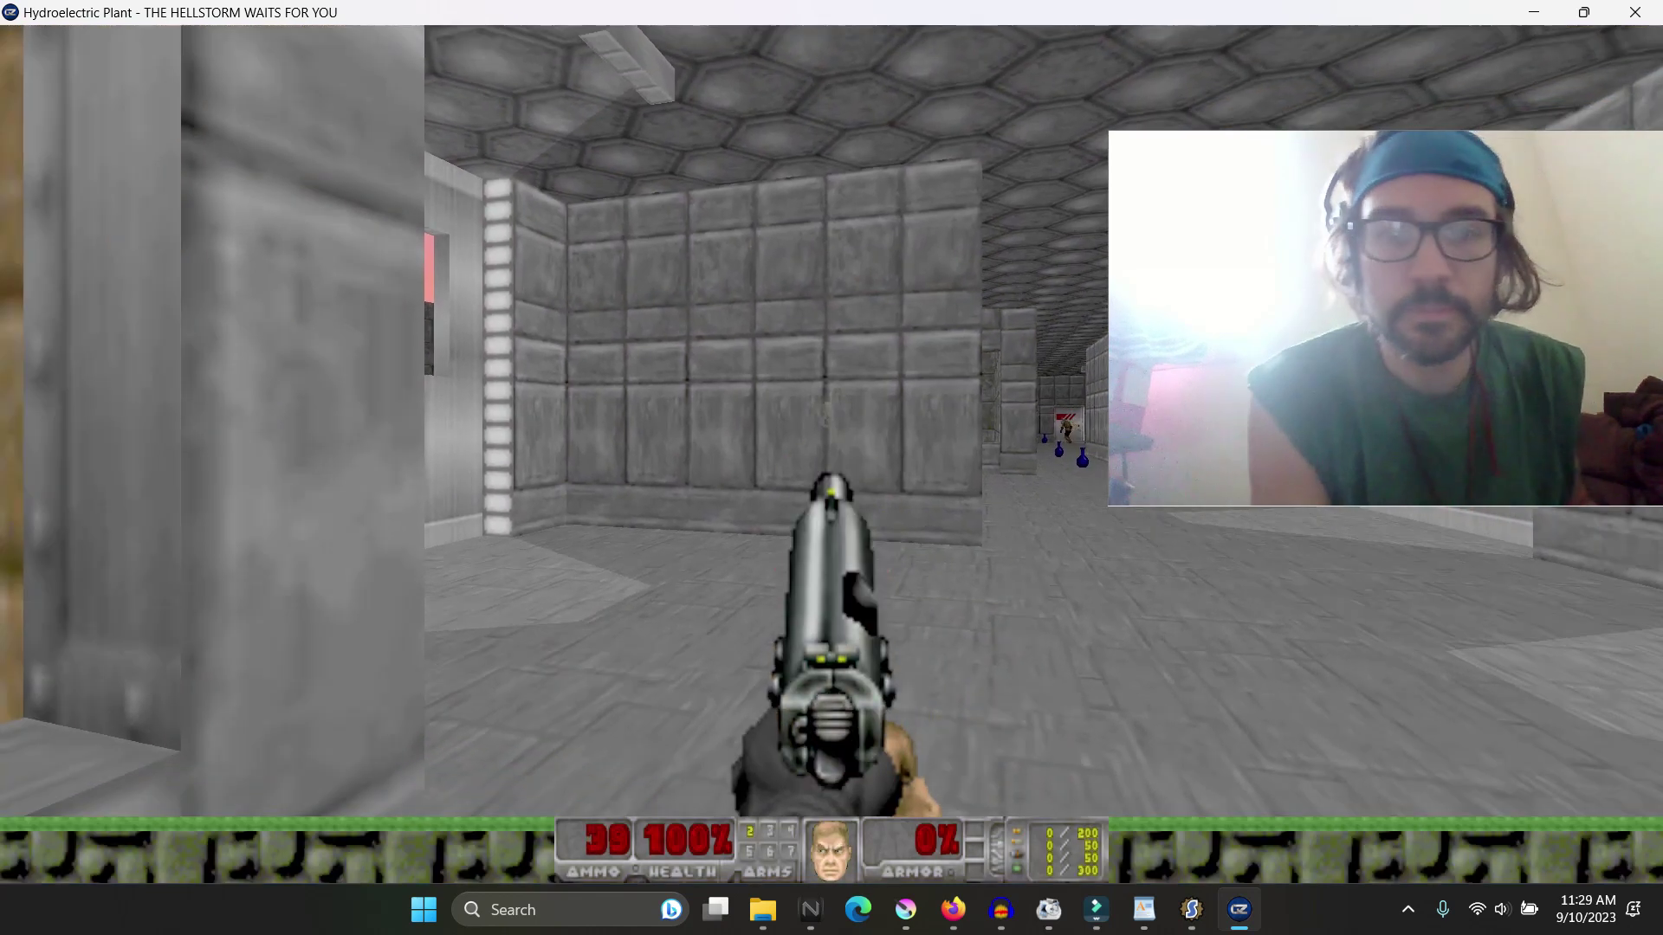
click(831, 468)
key(Pause)
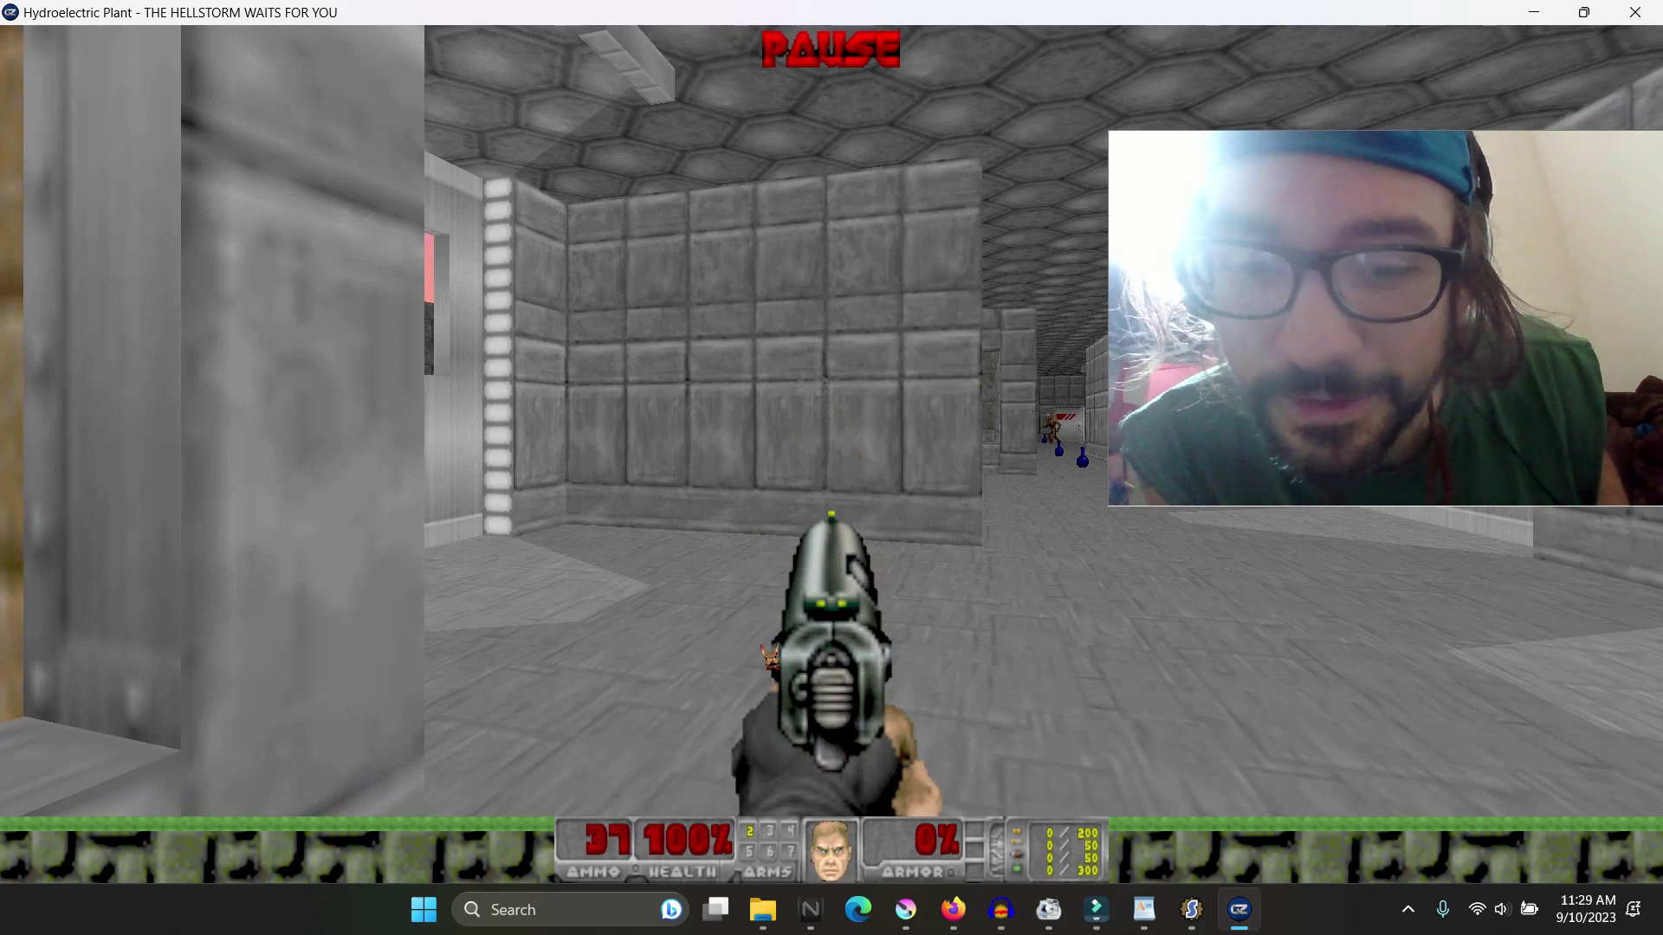
Step: Resume the game, fire repeatedly at the green monster while advancing down the hallway, and pause
key(Pause)
click(832, 467)
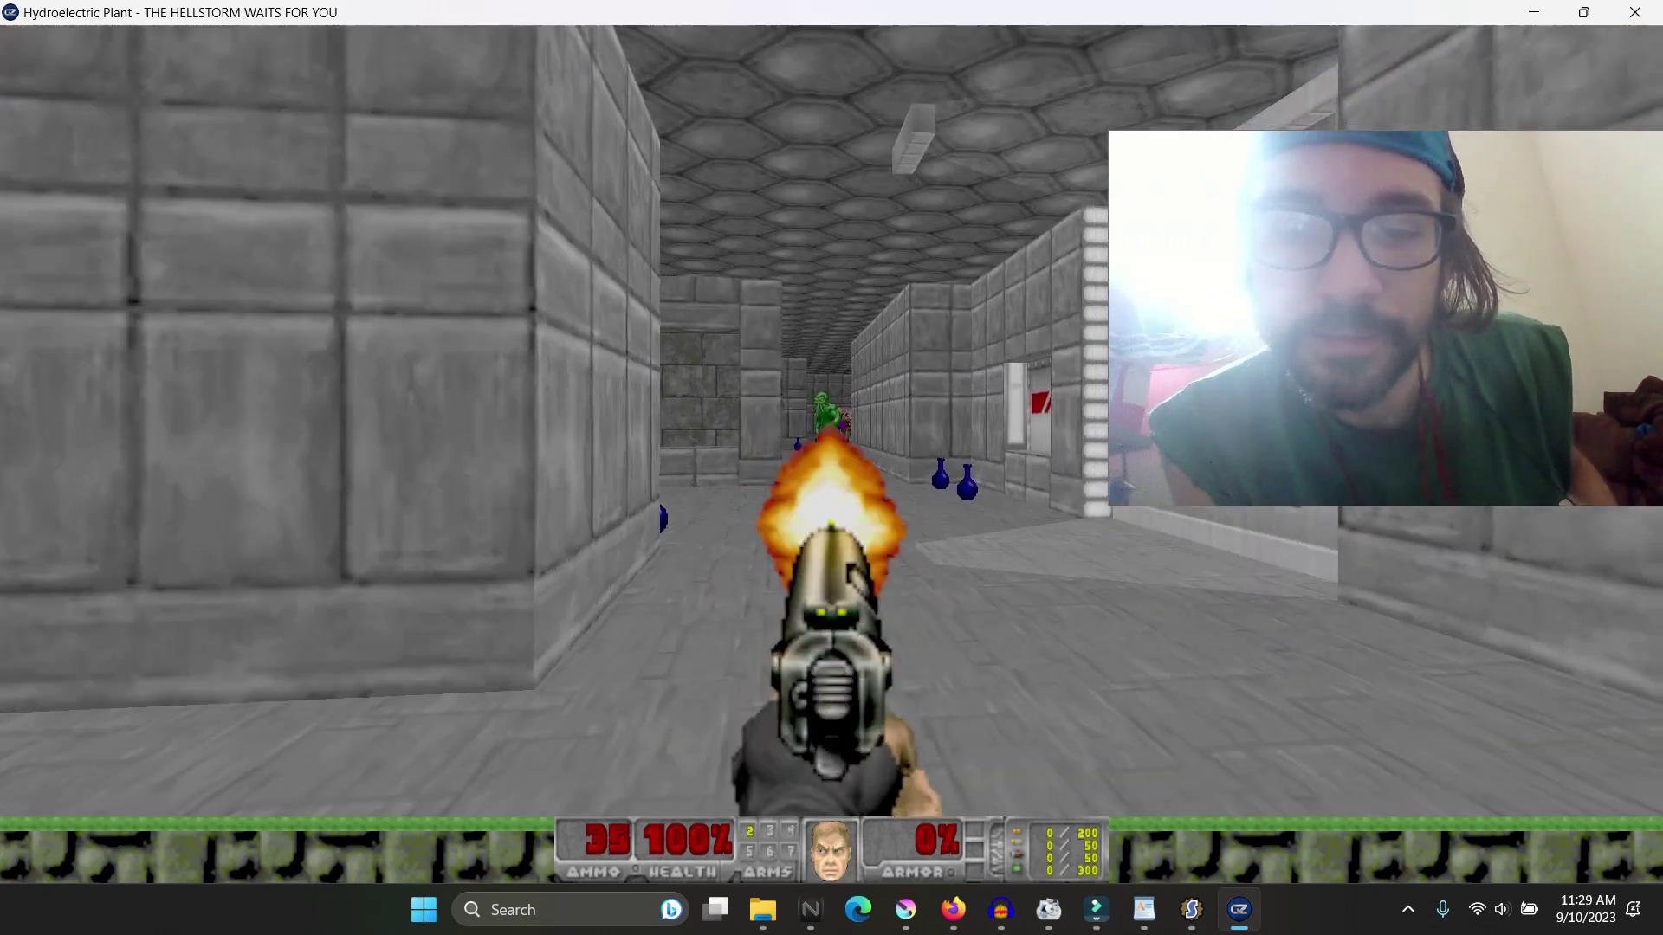
key(w)
click(832, 468)
click(831, 467)
click(832, 468)
click(832, 467)
click(832, 467)
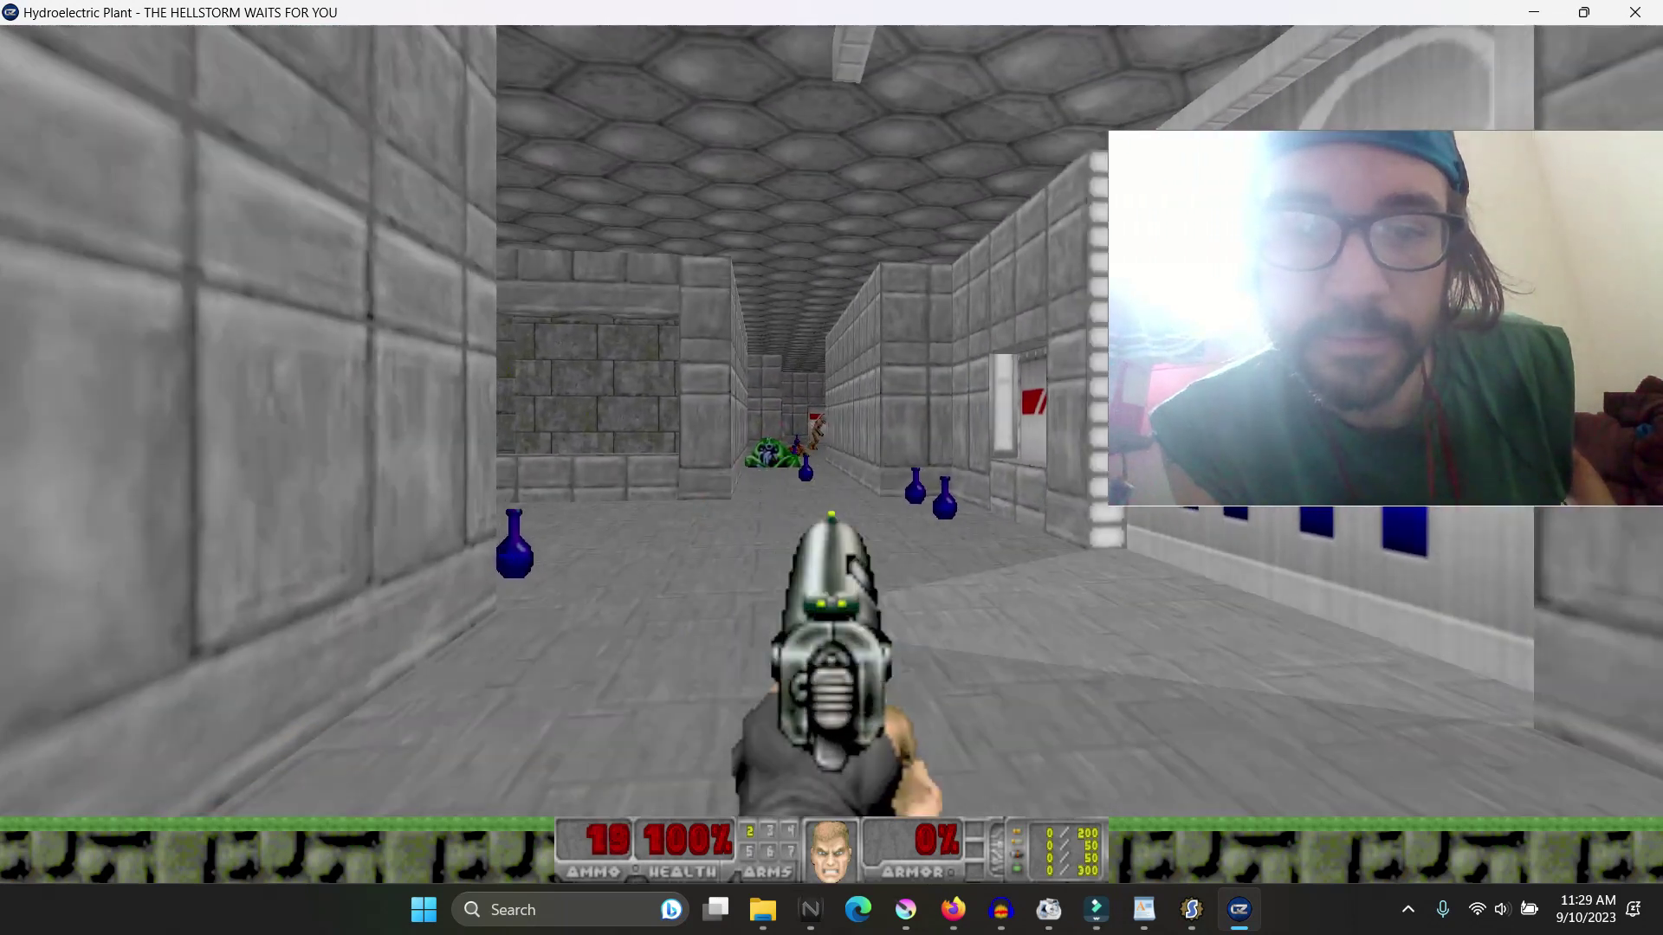
click(831, 468)
key(Pause)
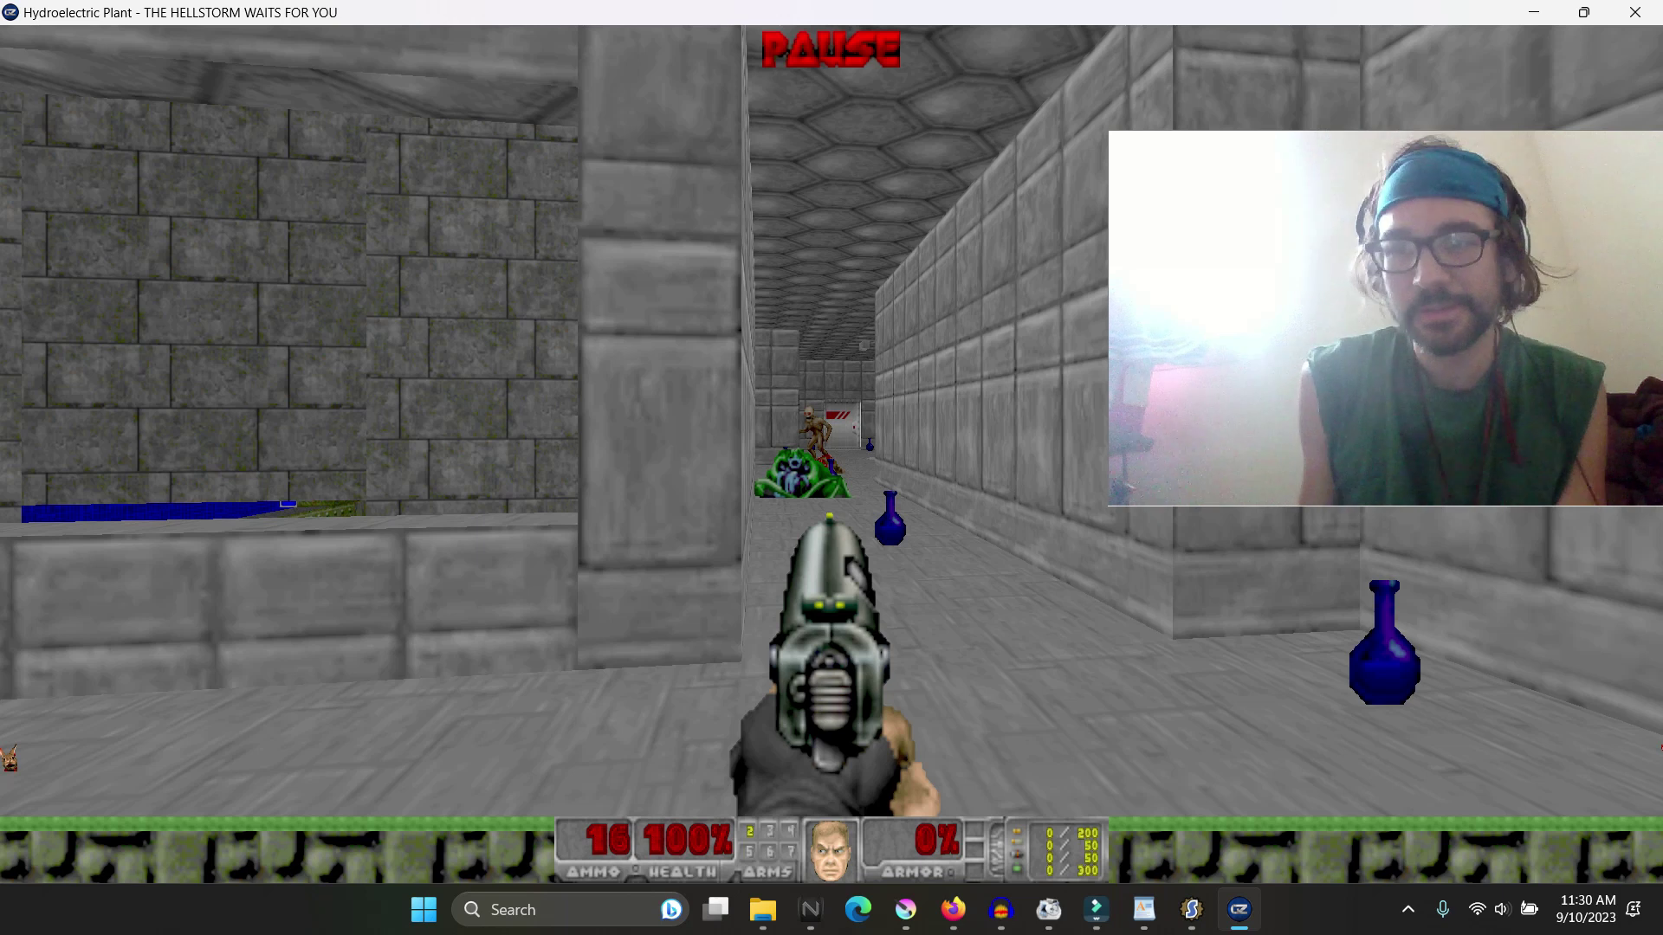
Step: Quit the _current_test_February2023 version of the mod with the console command "exit"
key(grave)
text(e)
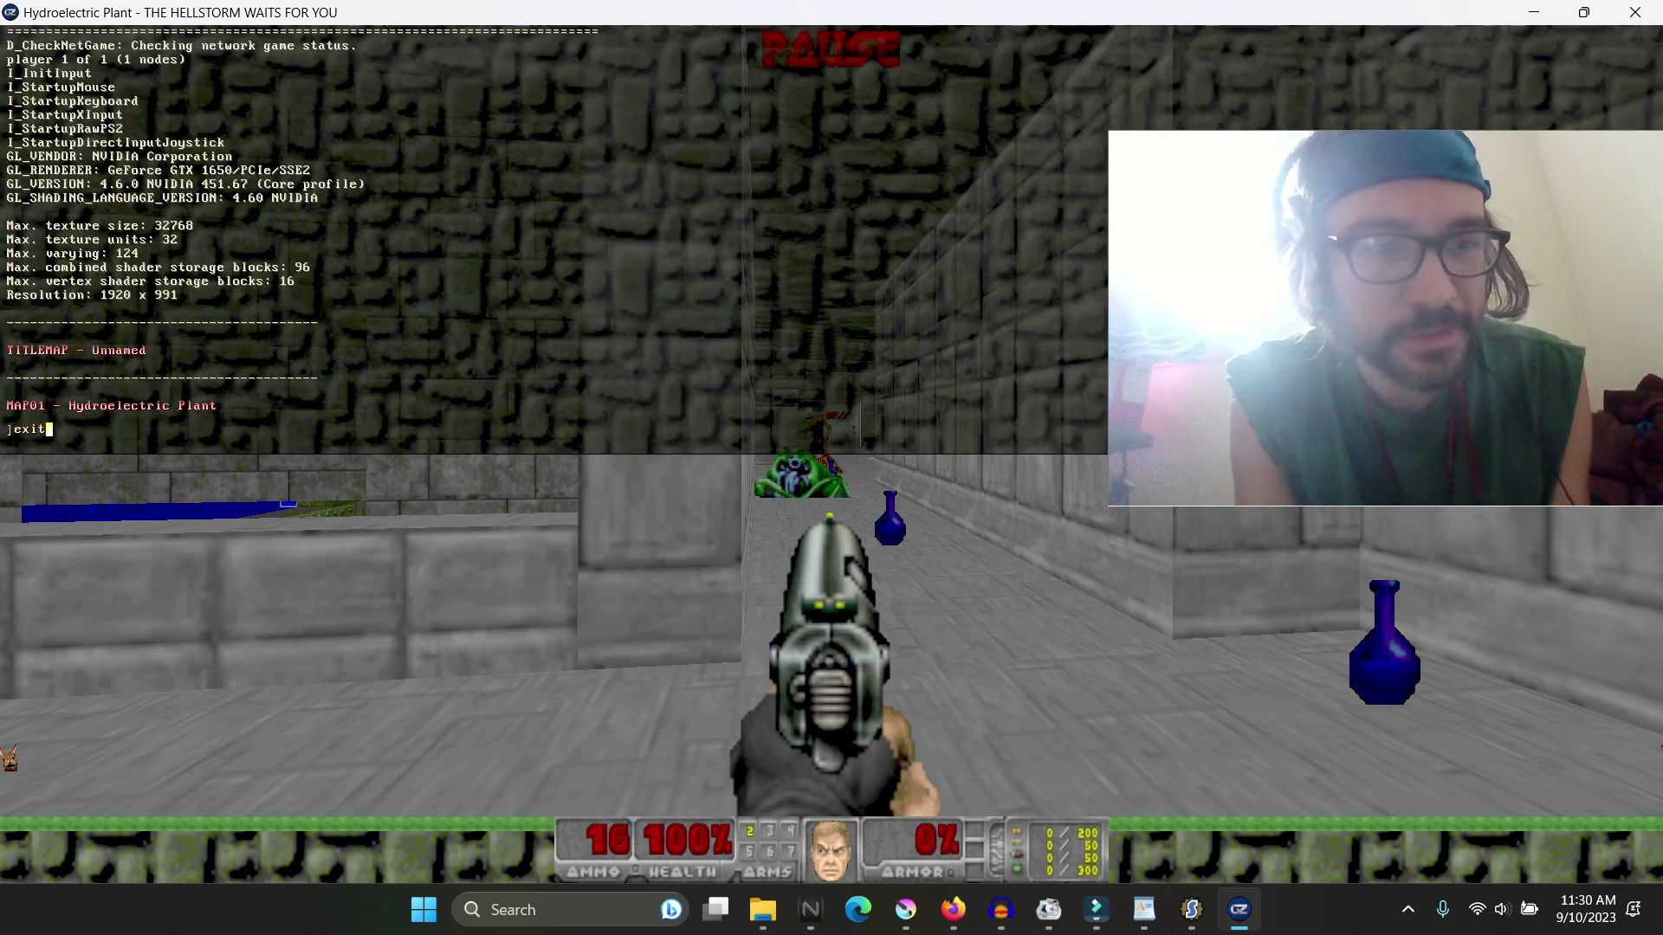
text(xit)
key(Return)
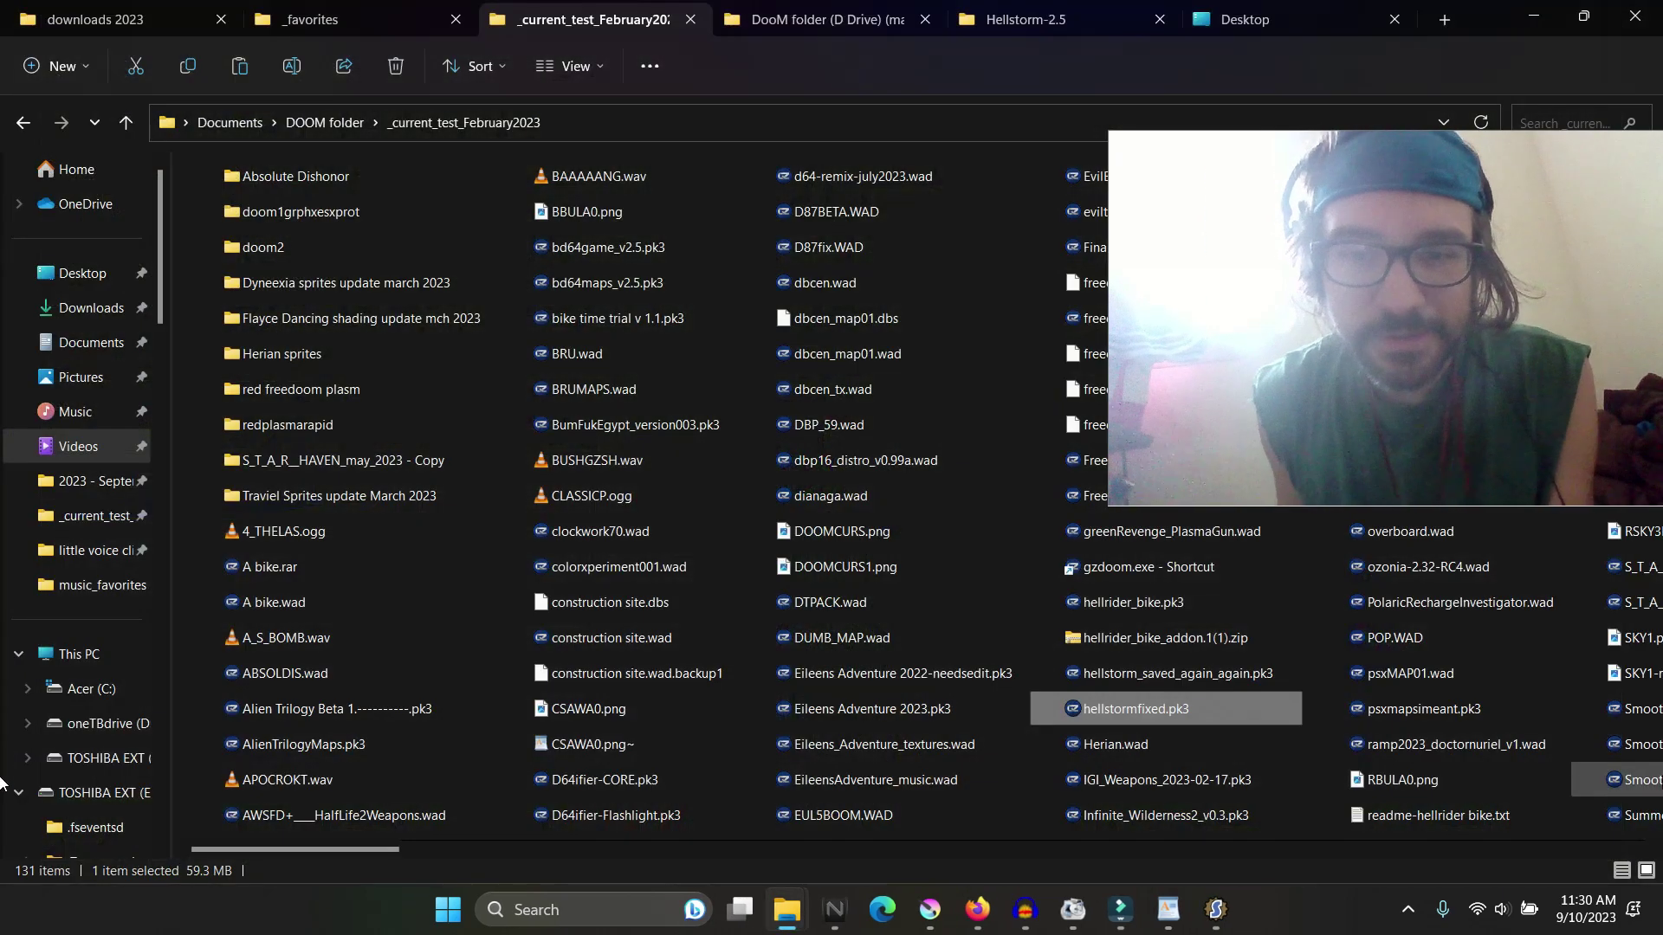
Step: Open hellstormfixed.pk3 from _current_test_February2023 in SLADE alongside the already open copy
double_click(1145, 710)
drag(1000, 128, 152, 189)
drag(1169, 712, 732, 310)
drag(363, 189, 713, 149)
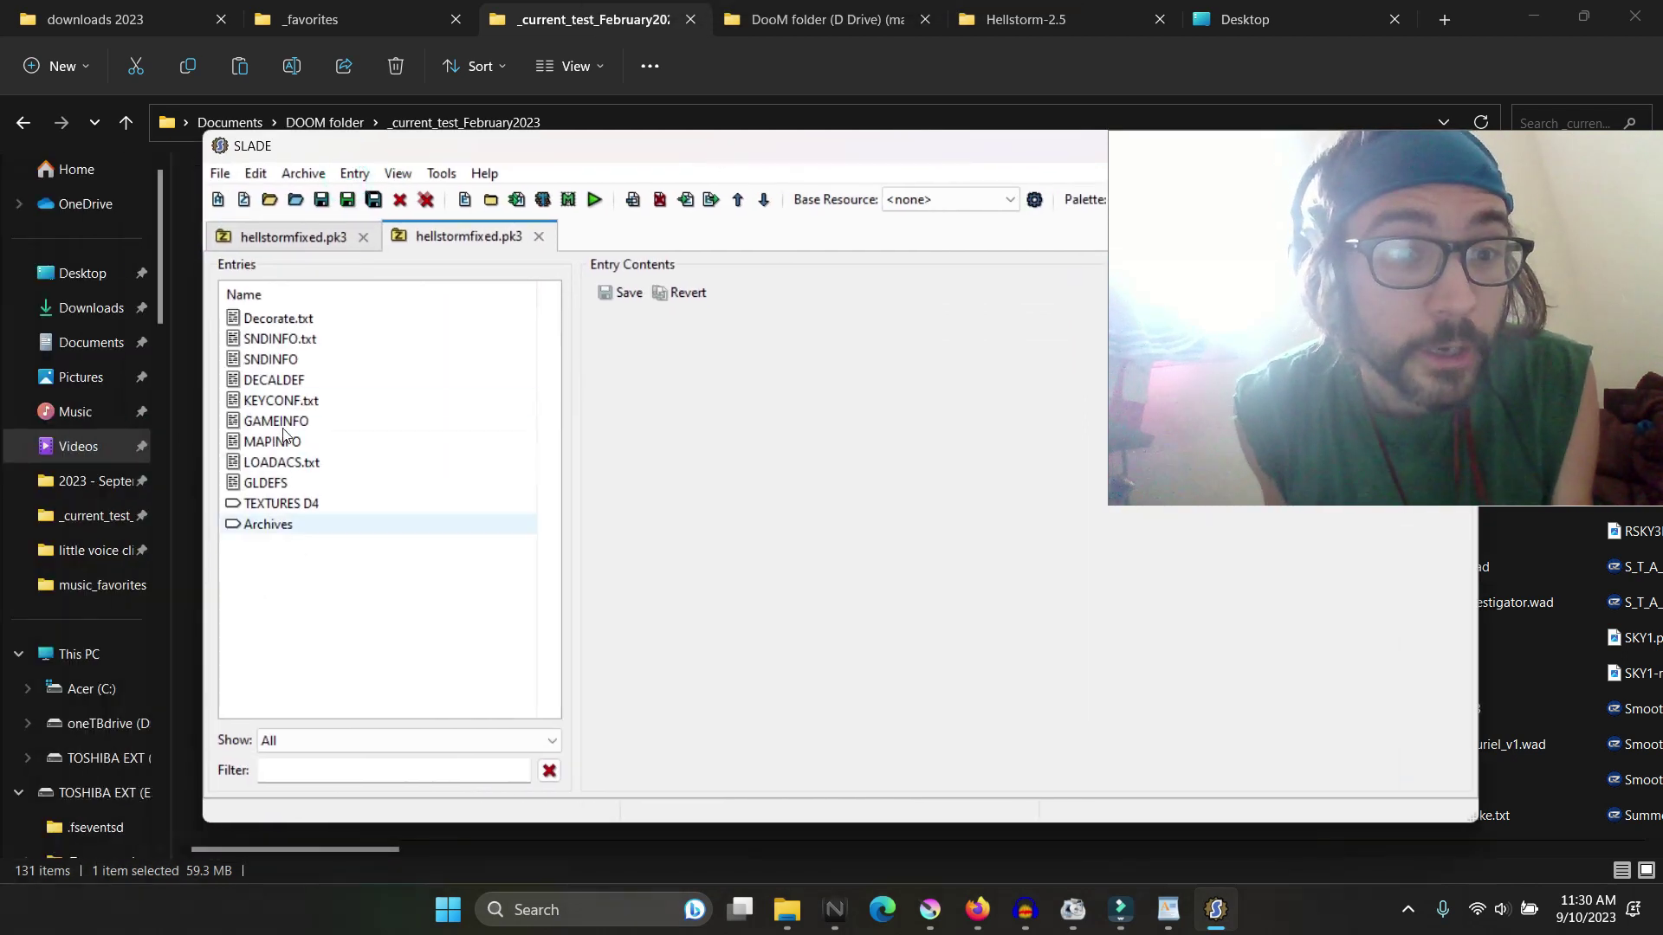
Step: Compare the entry lists of the two open hellstormfixed.pk3 archives, including their folders, WADs and sounds
click(303, 568)
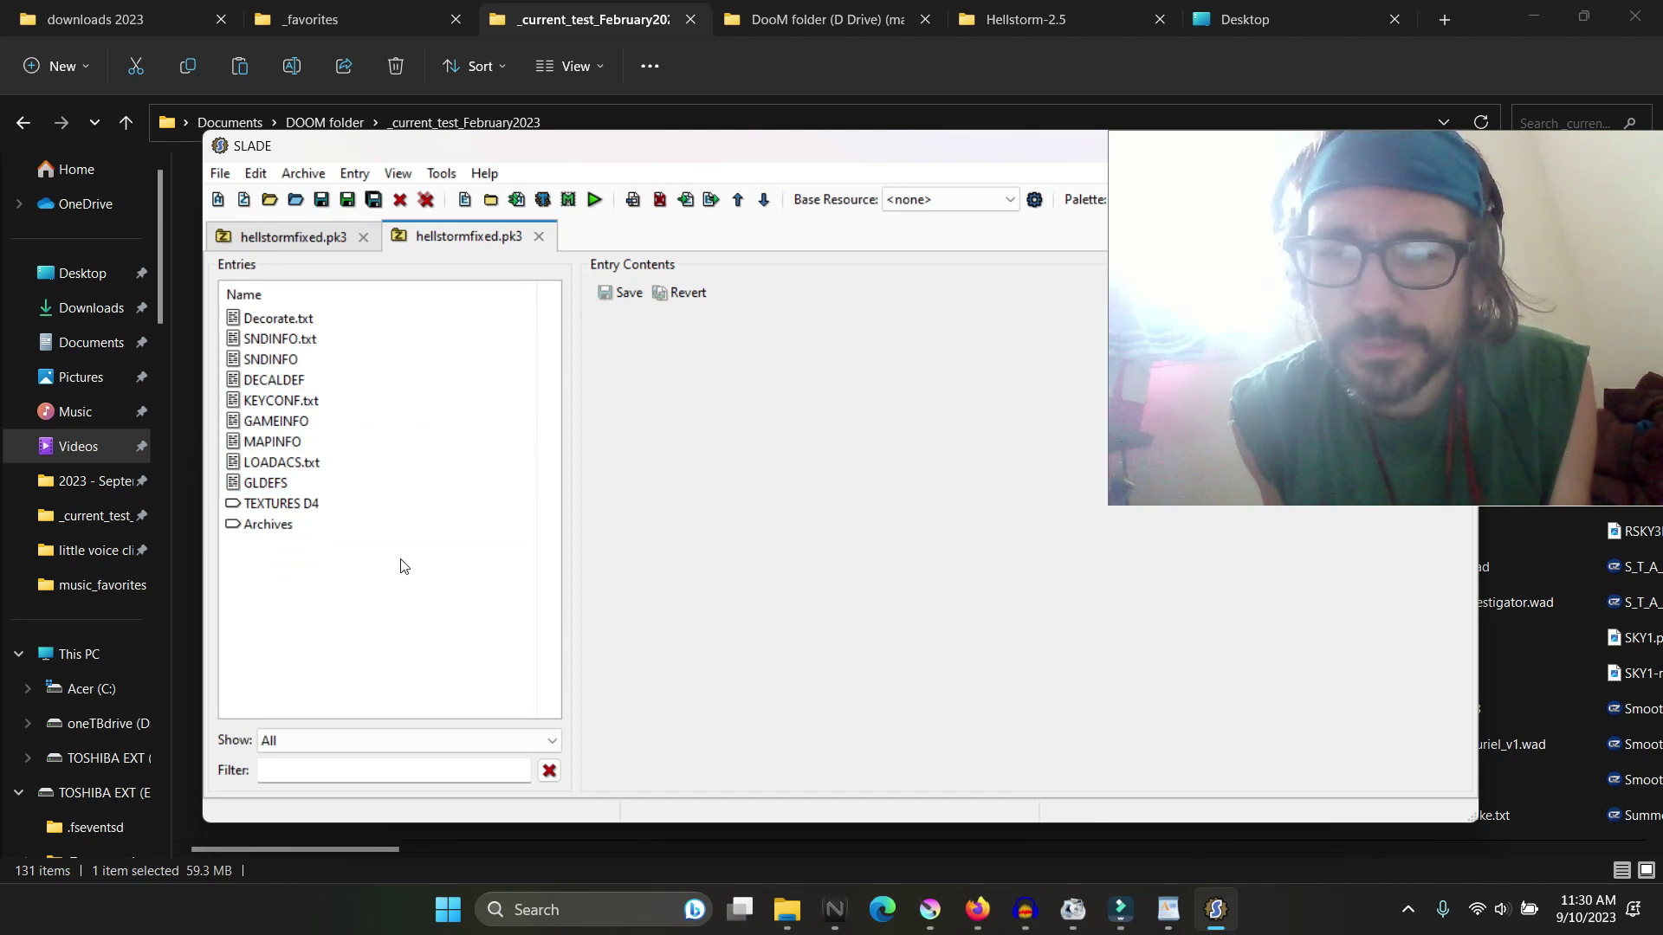
click(297, 239)
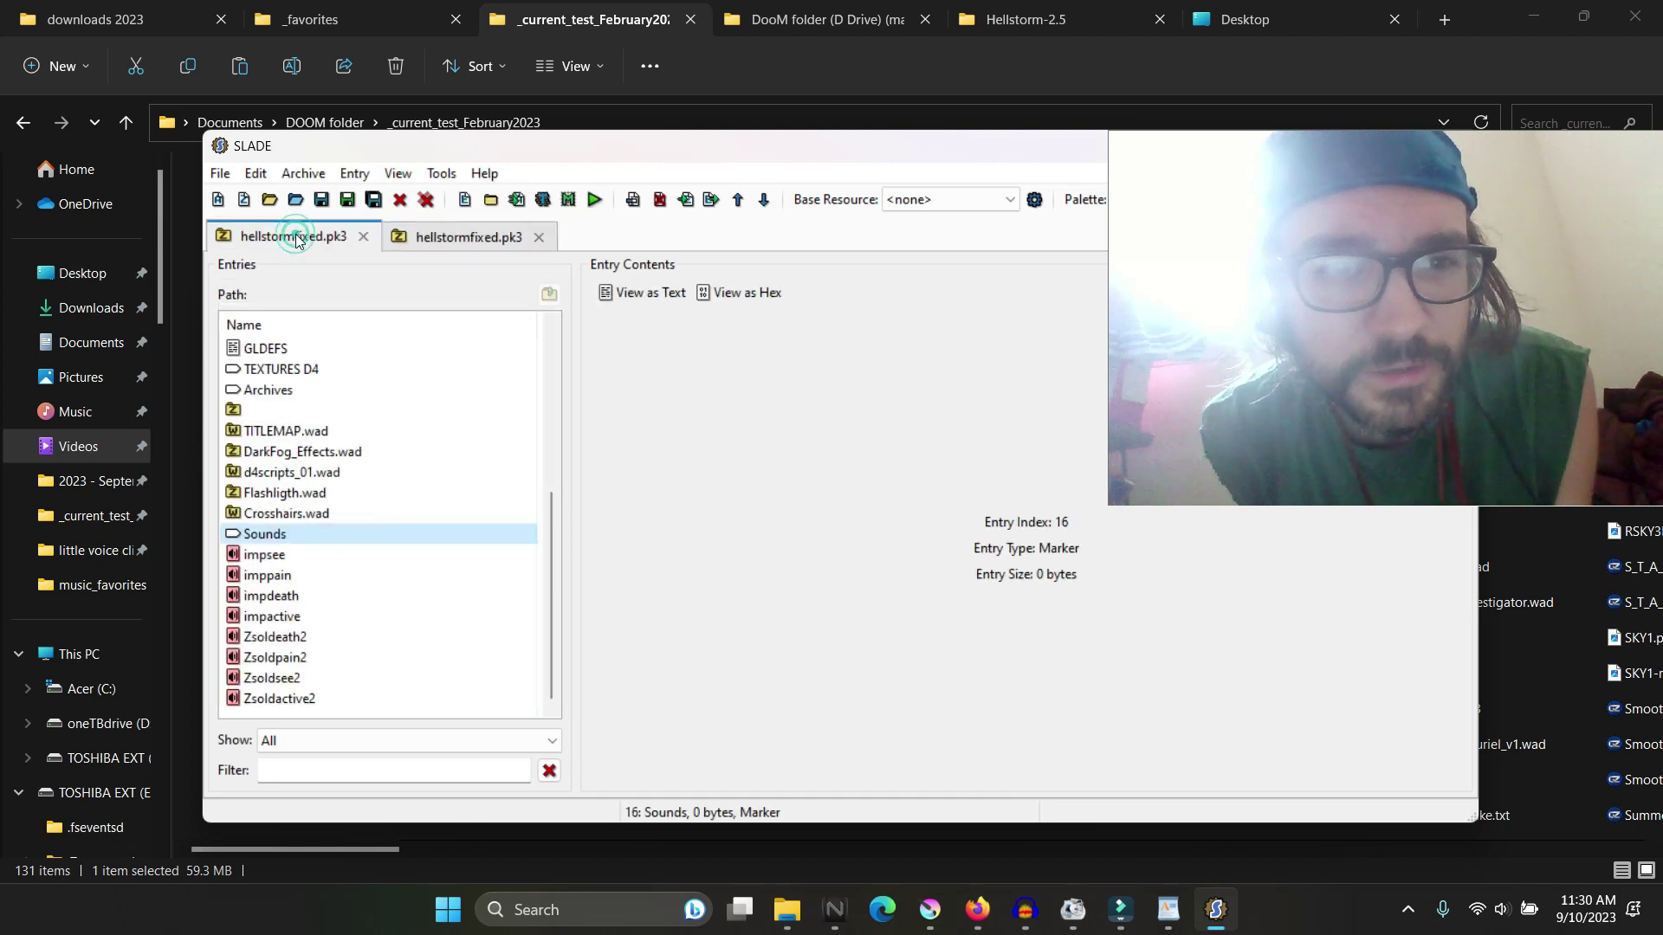
drag(555, 551, 564, 382)
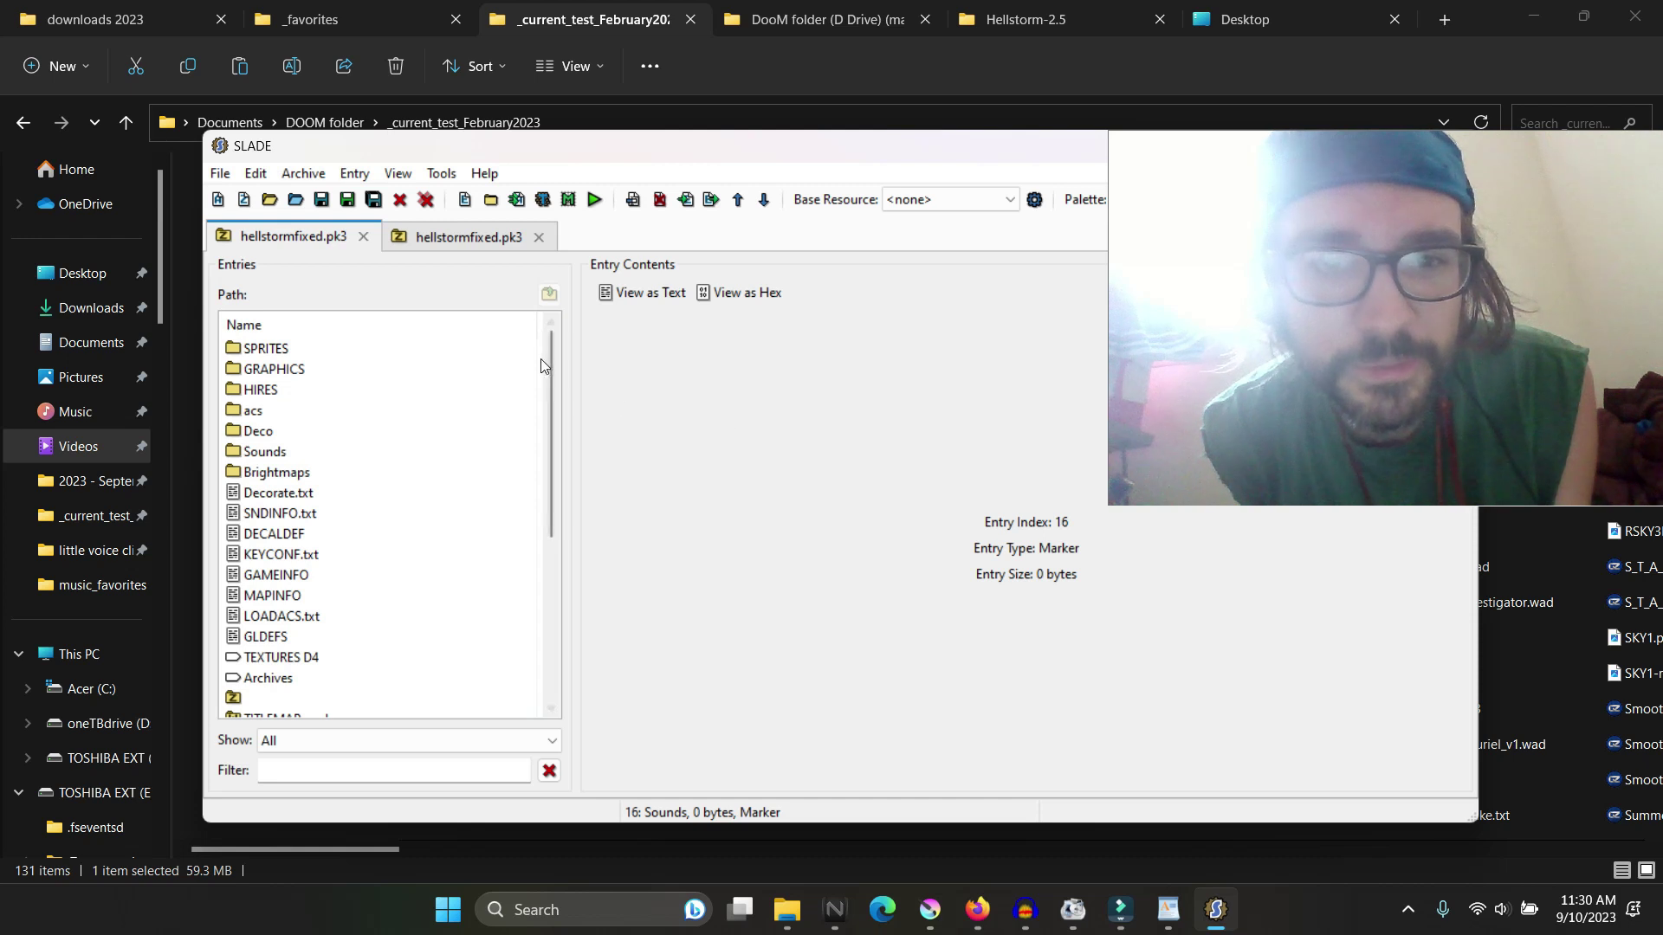
drag(554, 350, 596, 650)
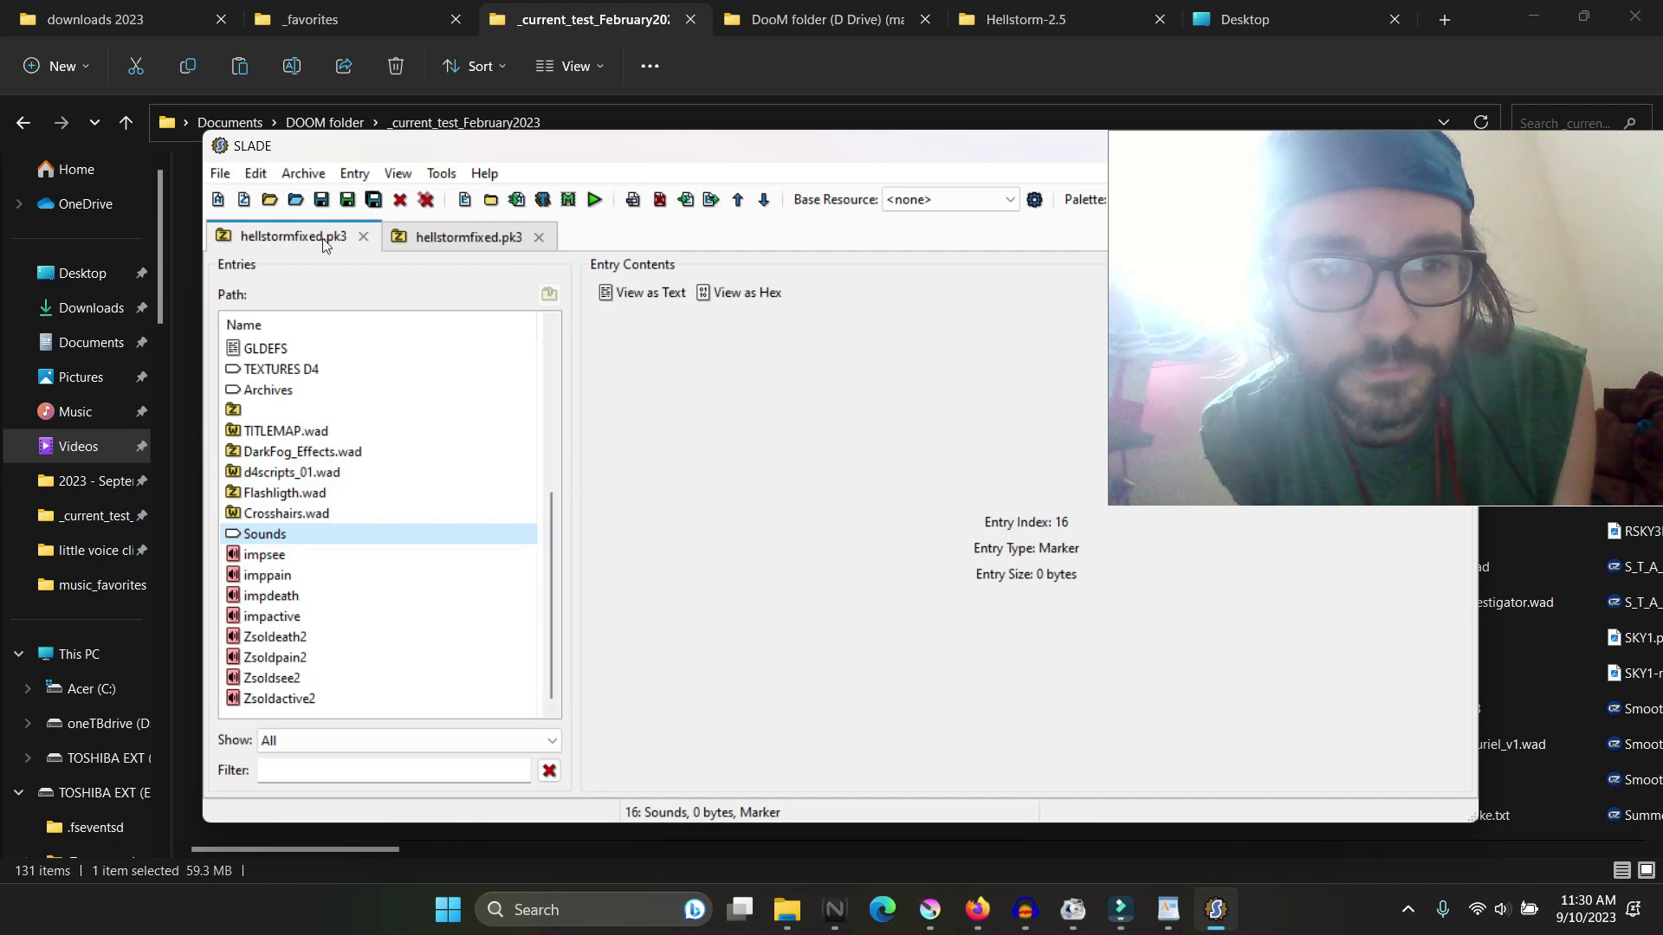
Step: Inspect the TEXTURES D4 and Archives marker entries in the second hellstormfixed.pk3
drag(556, 587, 589, 364)
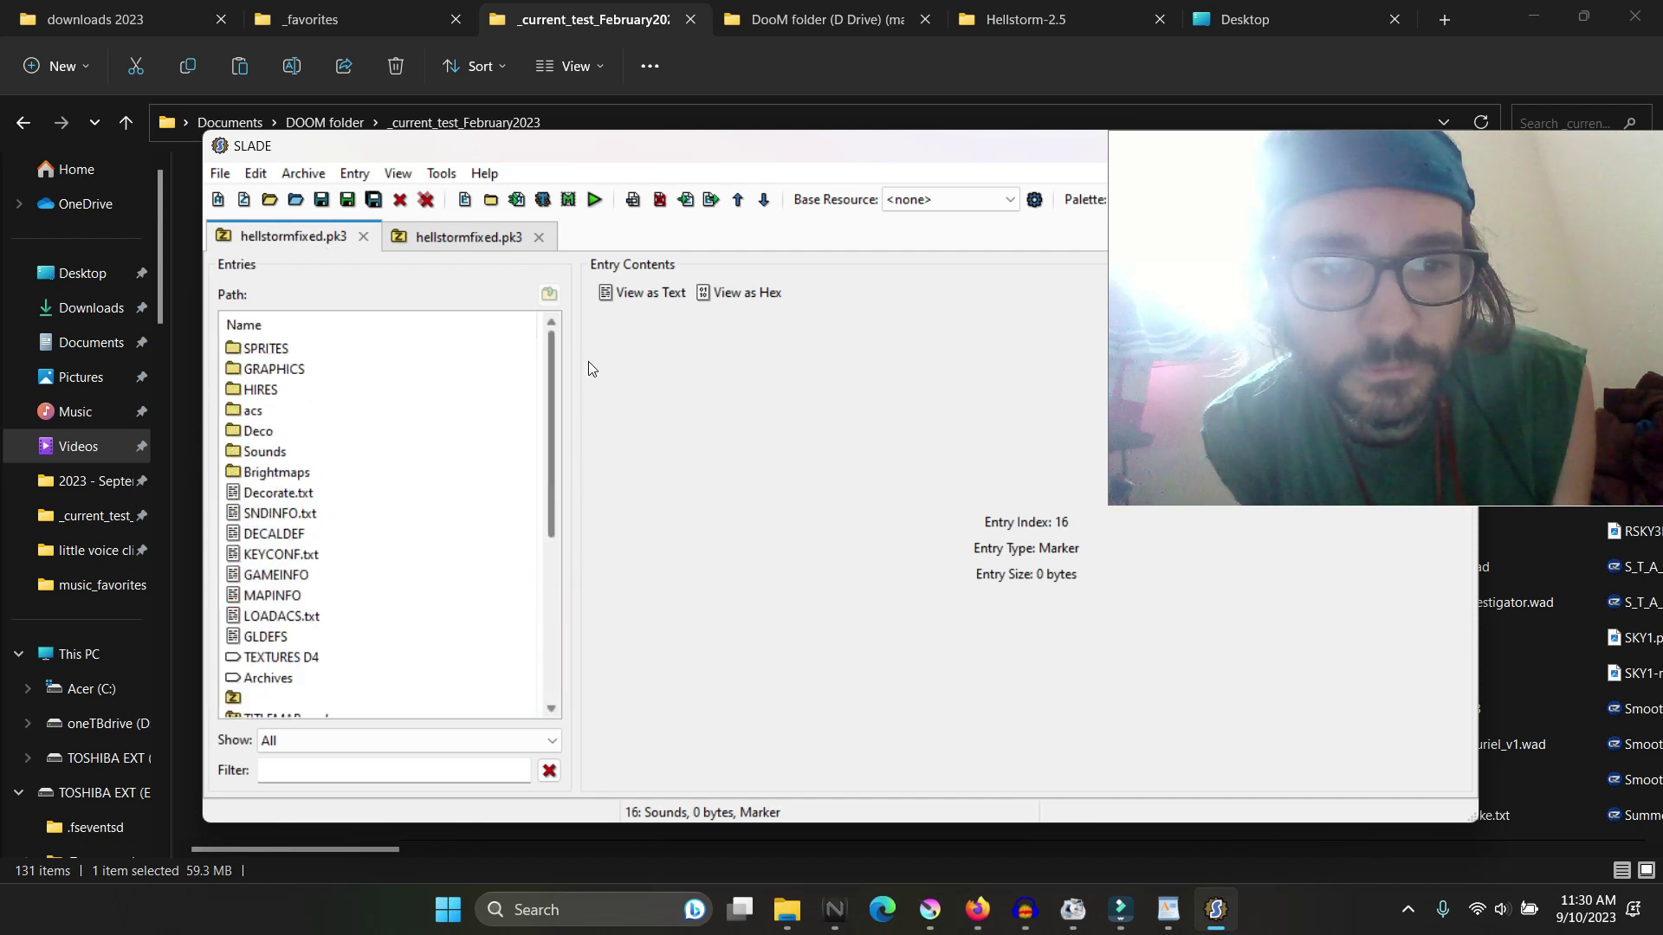
click(466, 234)
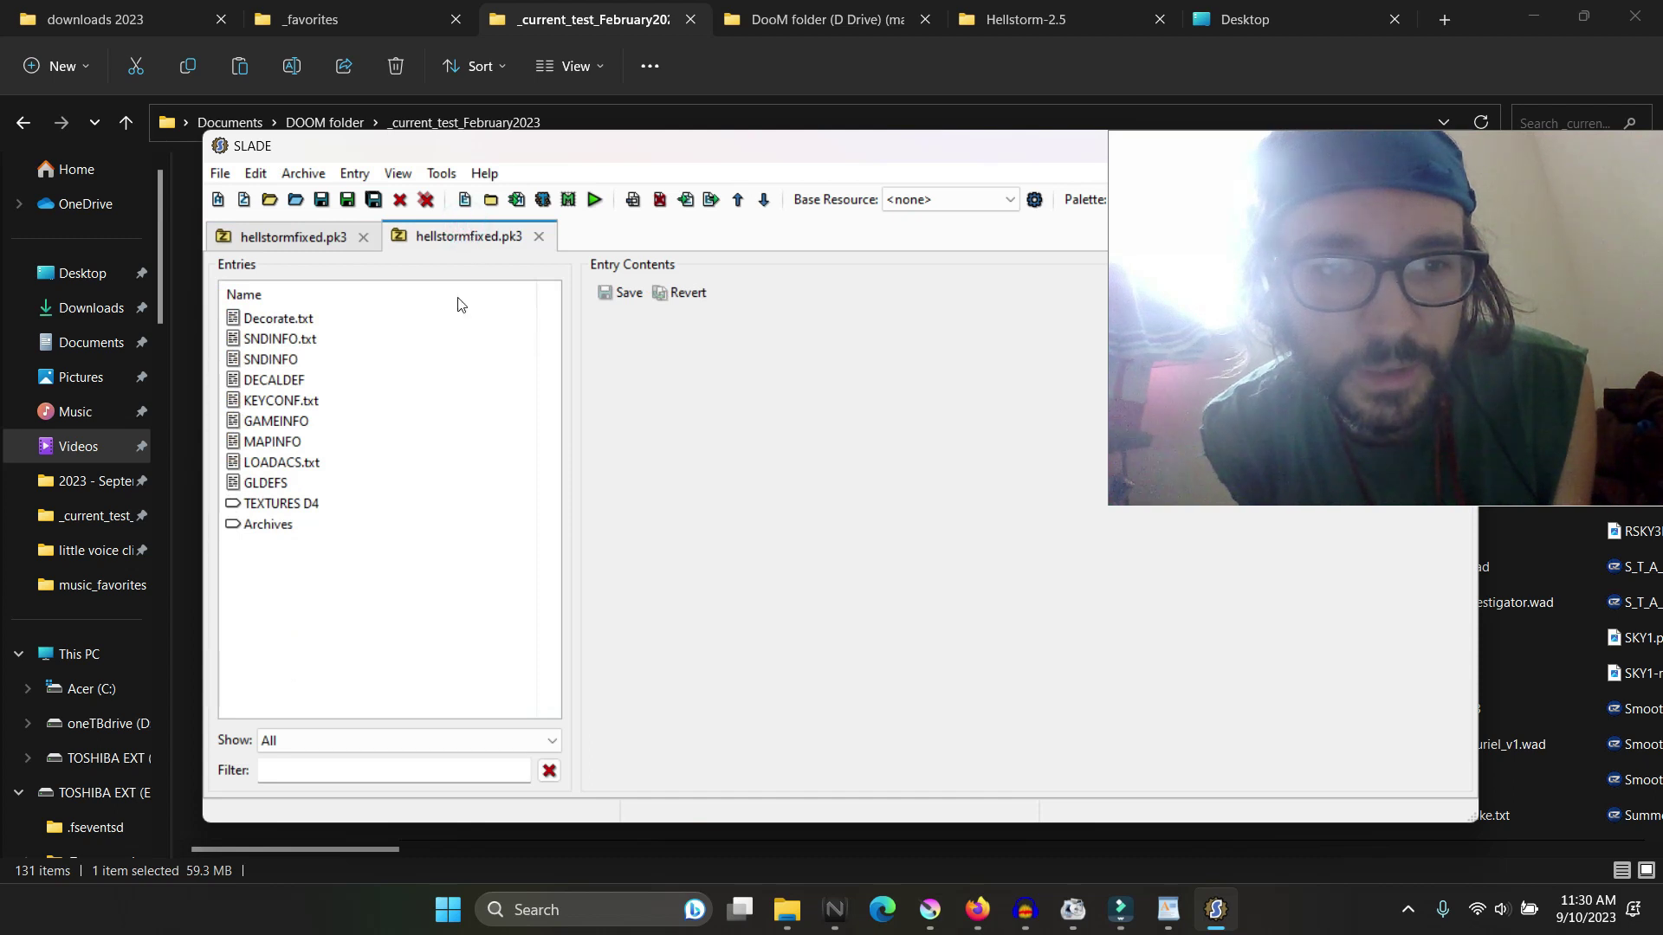
drag(303, 548, 407, 608)
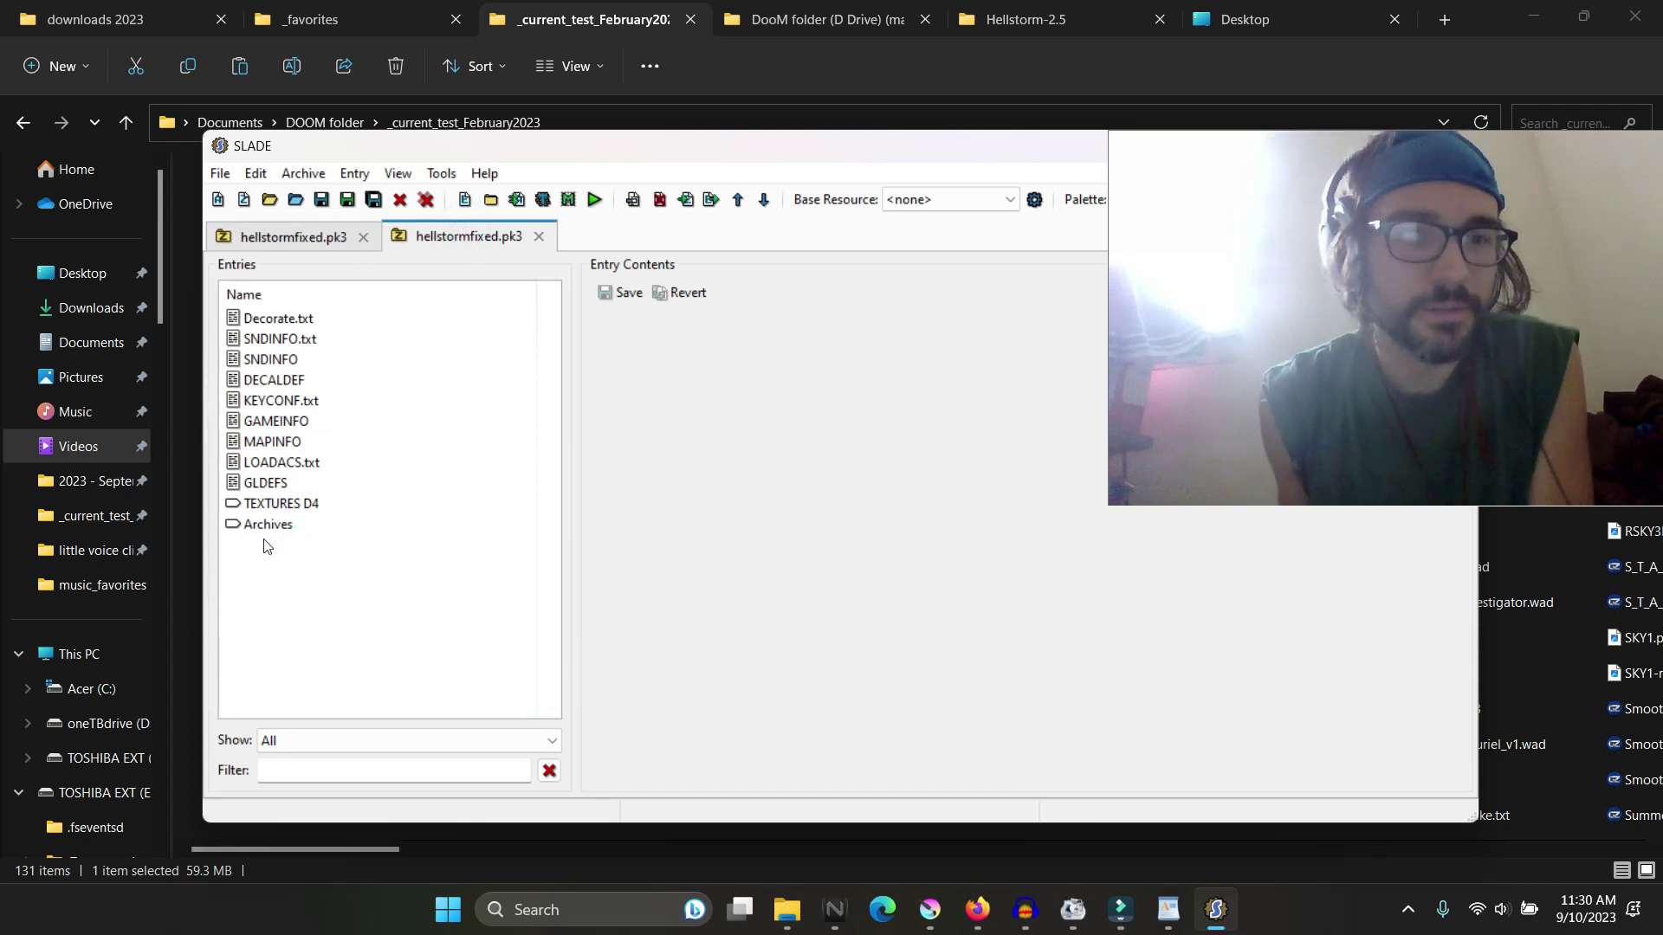
click(268, 504)
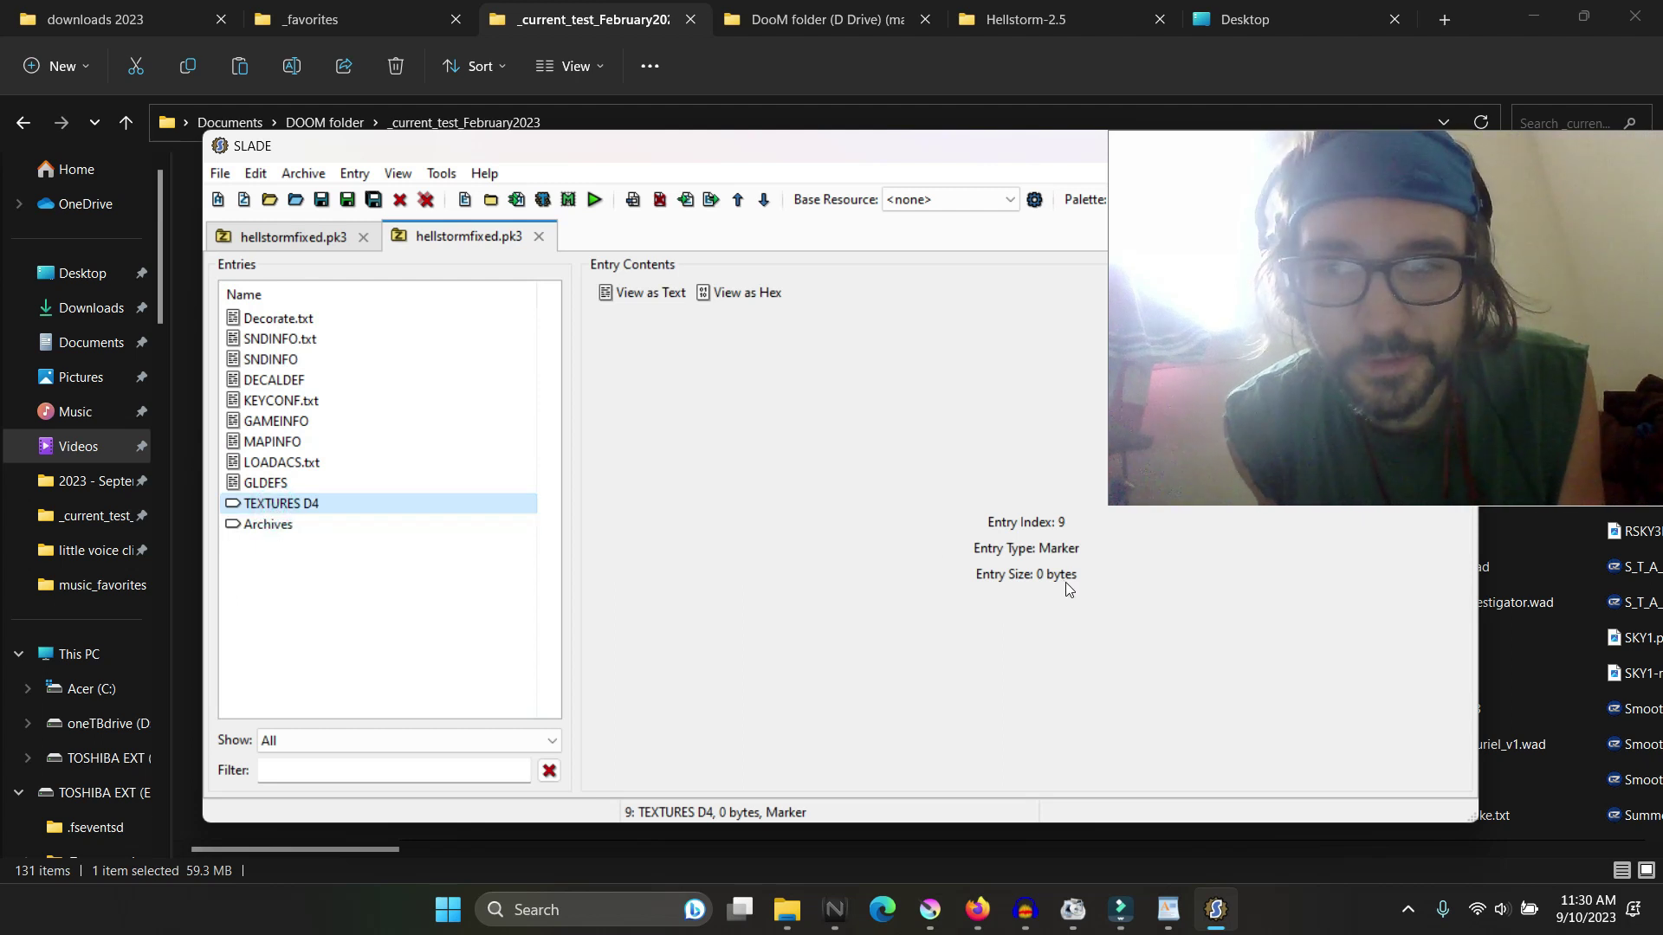
click(280, 528)
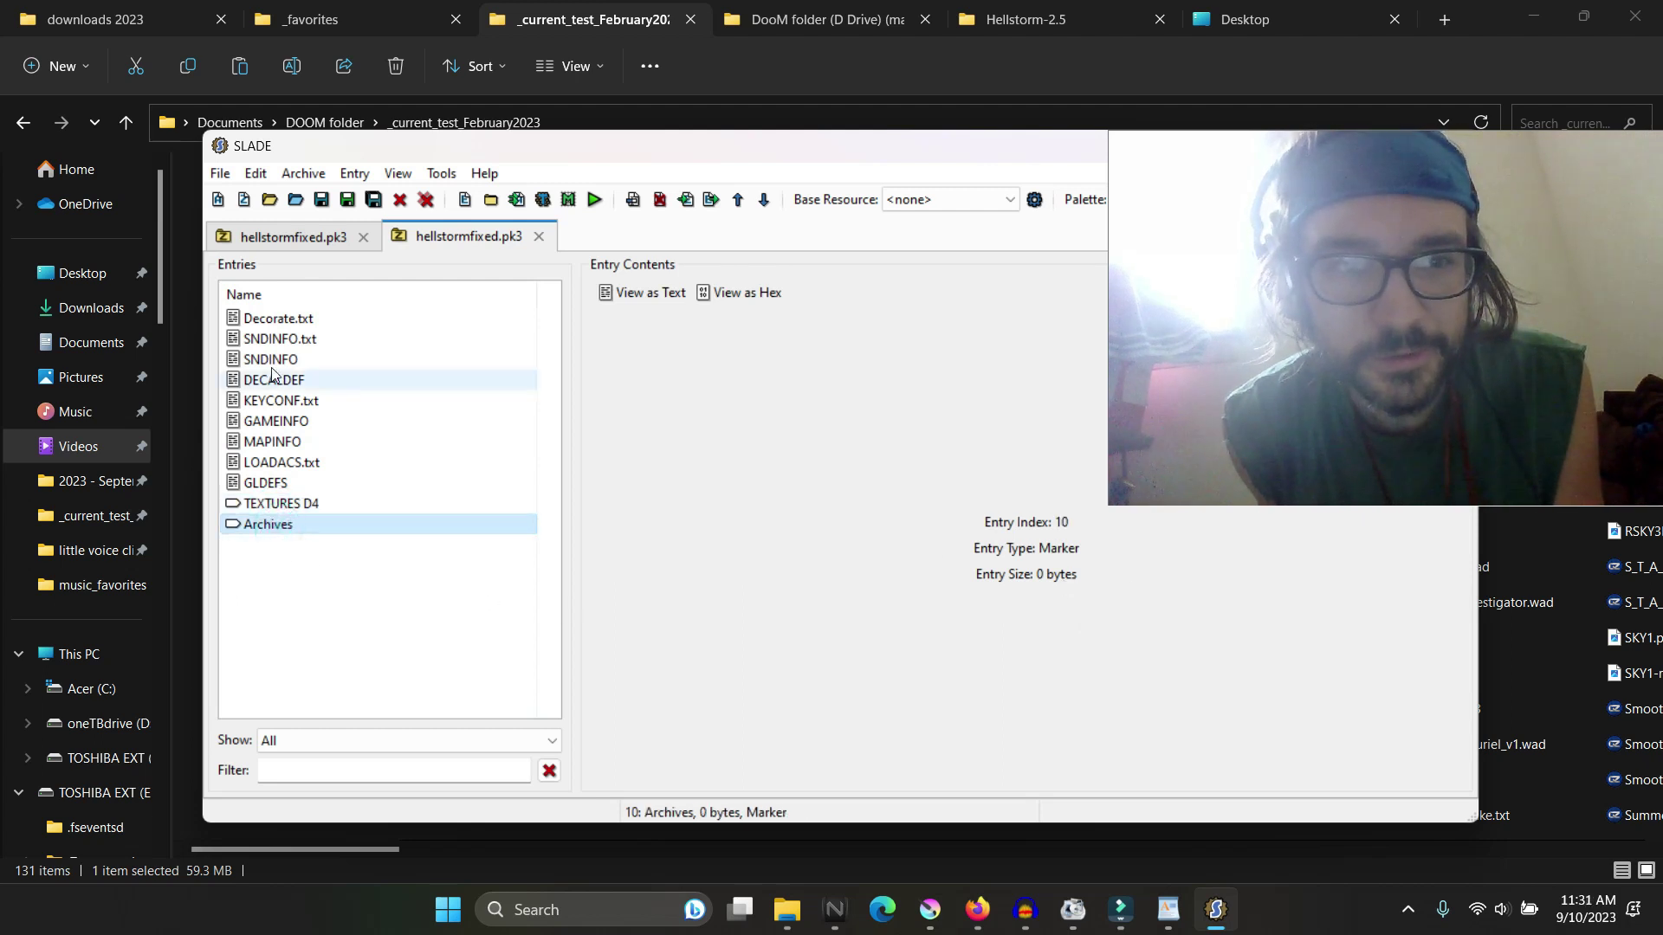
Step: Check the Decorate.txt, SNDINFO.txt, SNDINFO, DECALDEF, GAMEINFO and MAPINFO entries of the second archive one after another
click(273, 318)
click(279, 340)
click(270, 360)
click(273, 380)
click(276, 421)
click(272, 442)
Step: In the first hellstormfixed.pk3, preview some TARZ sprites in SPRITES and DBSSI0.png in SPRITES/GUNS/UACSSG
click(291, 237)
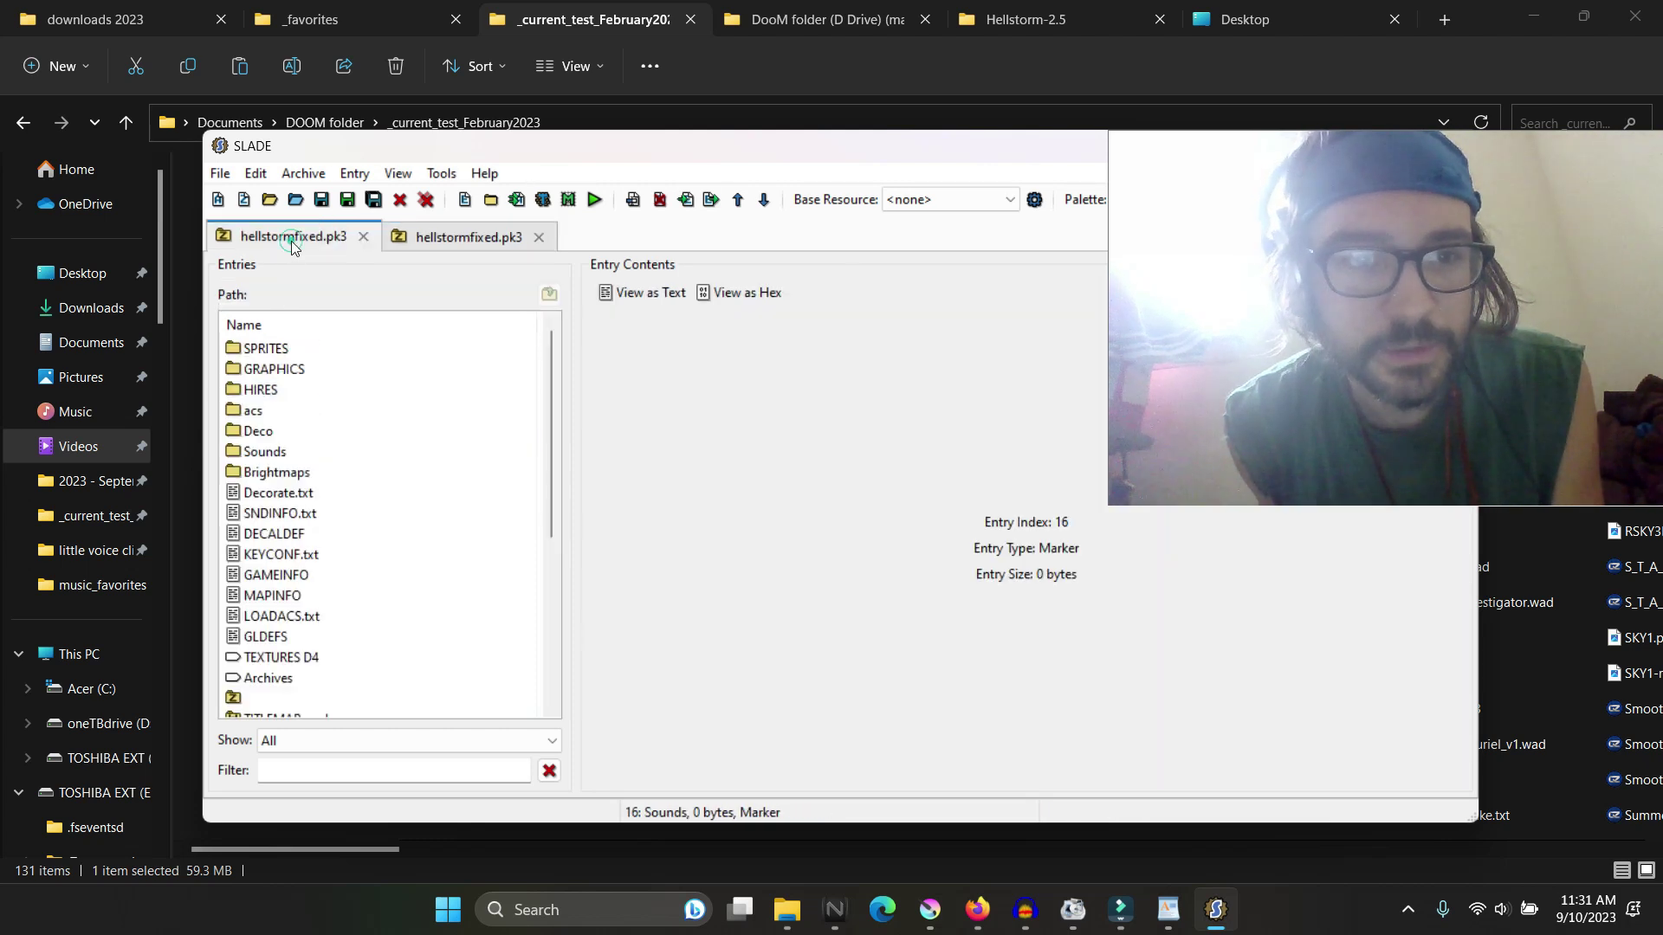
double_click(279, 355)
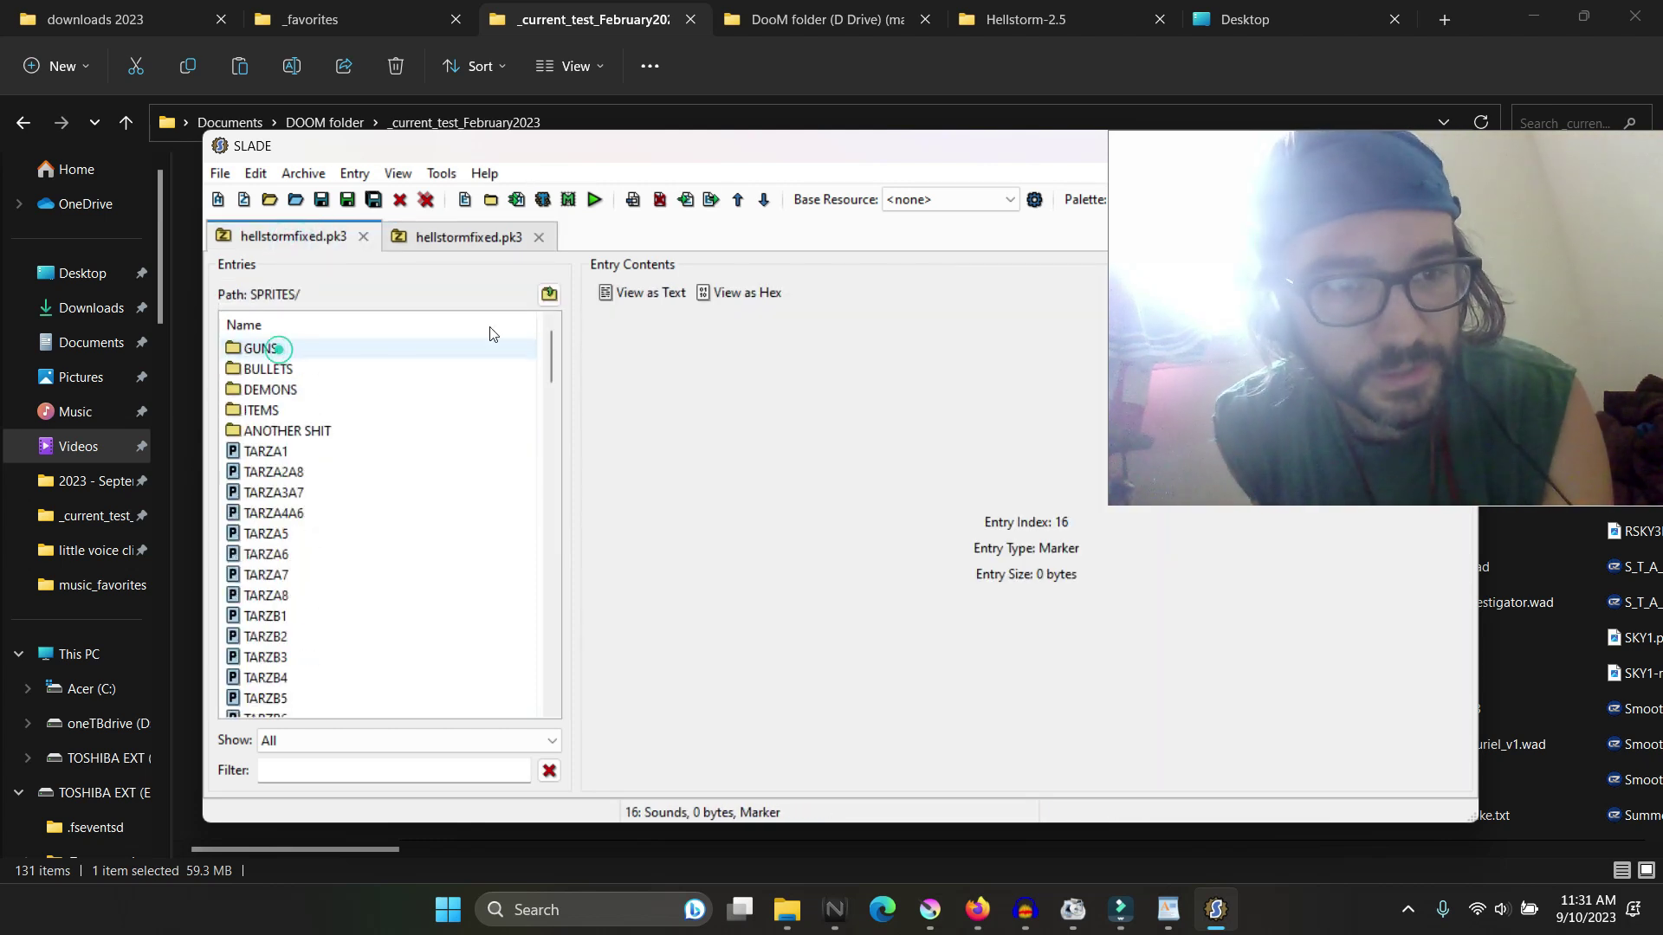
click(294, 556)
click(303, 598)
double_click(264, 351)
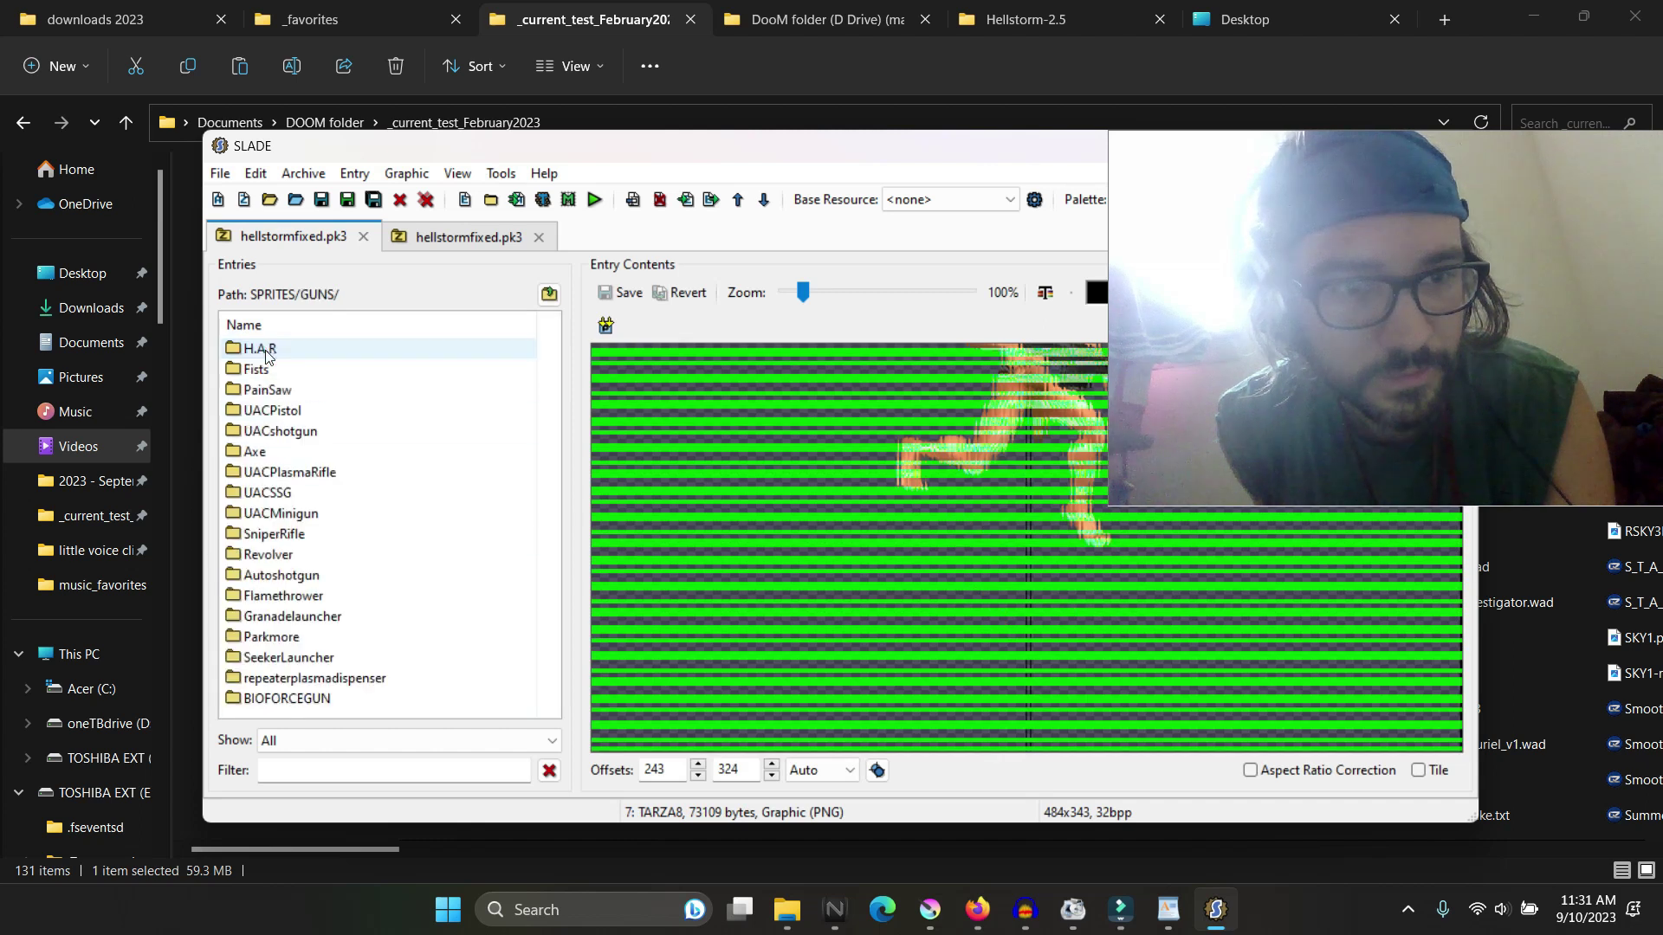
double_click(286, 490)
click(280, 514)
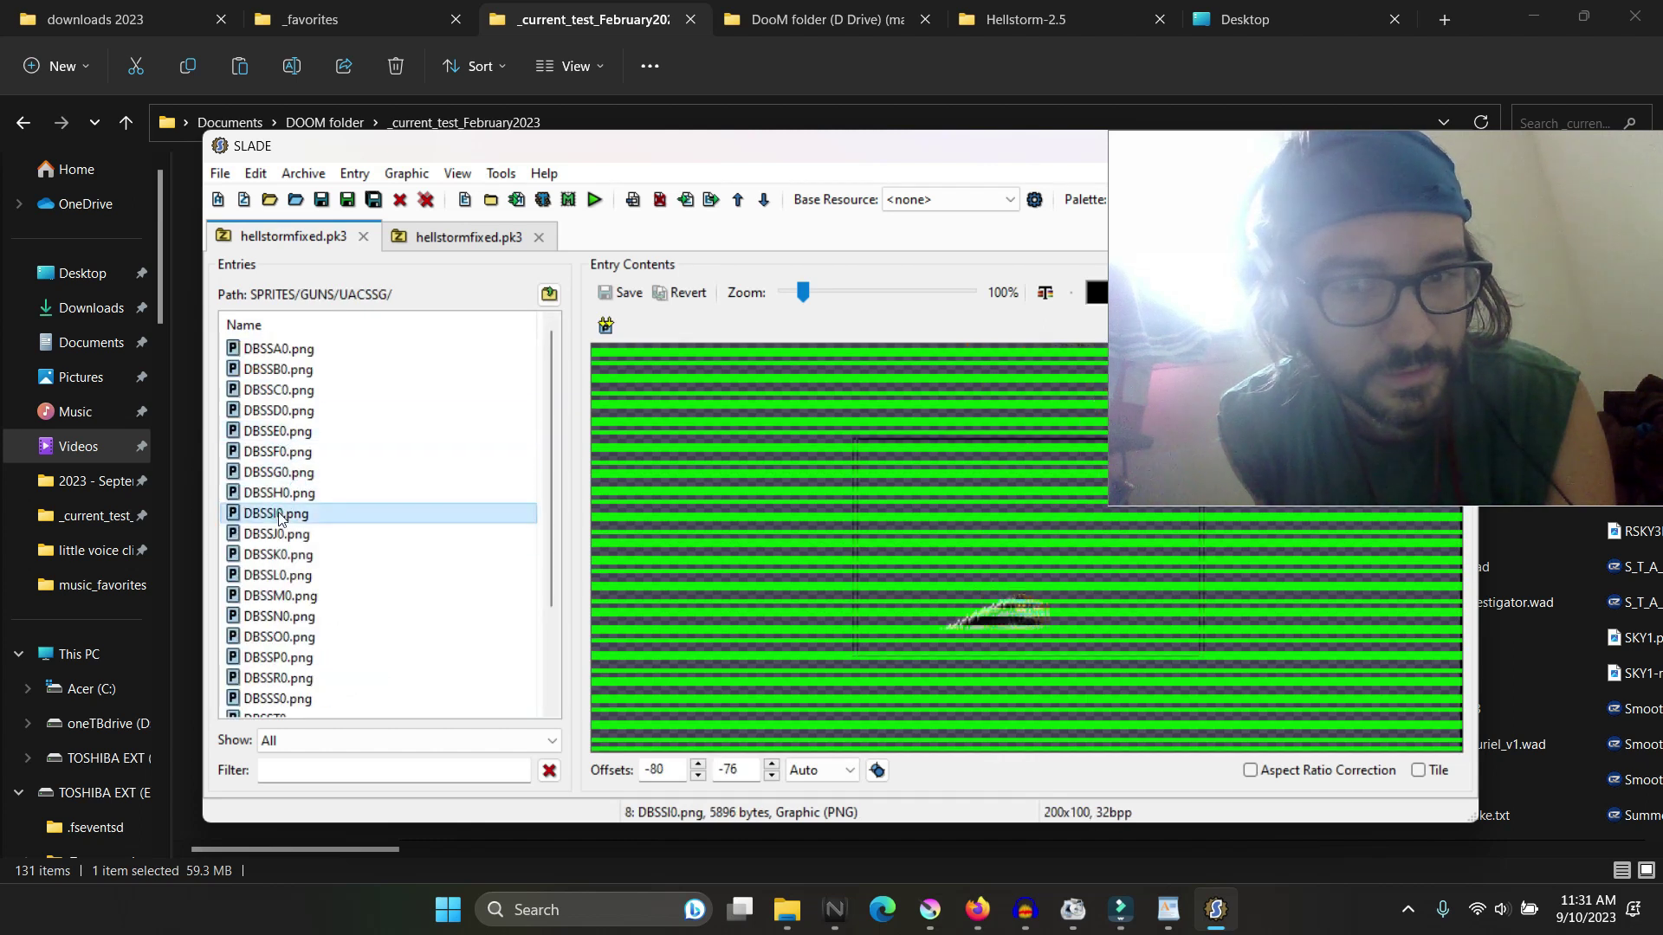
Step: Go back up to SPRITES, preview the TARZA3A7 sprite, and return to the archive's root
click(549, 294)
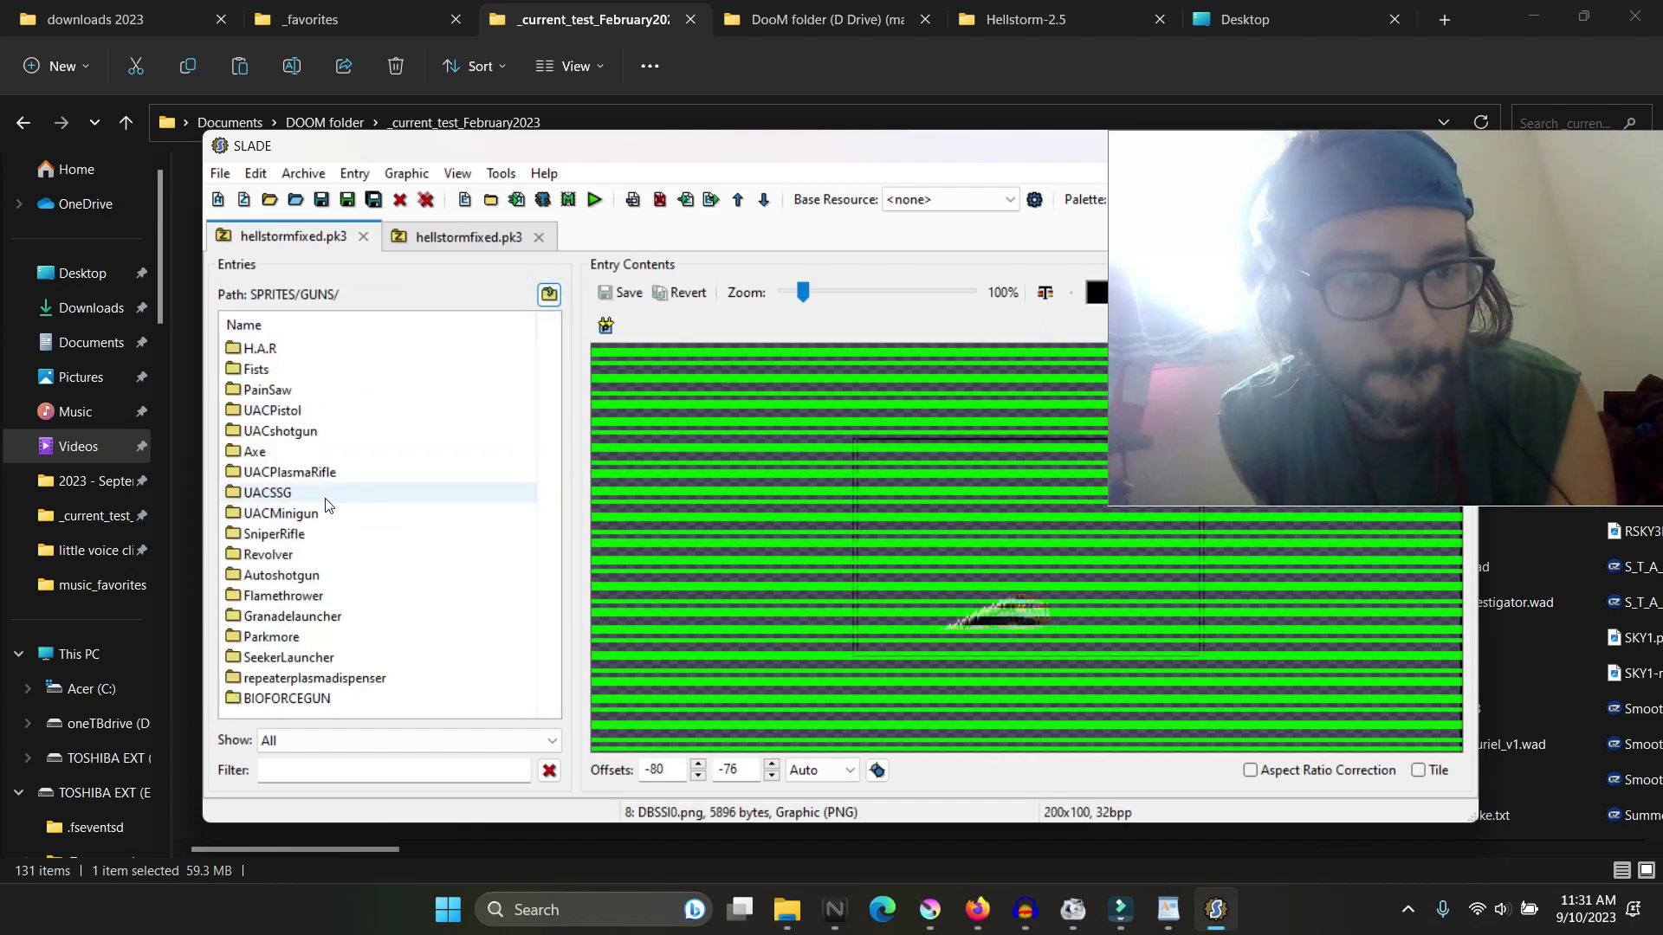
click(549, 293)
click(389, 372)
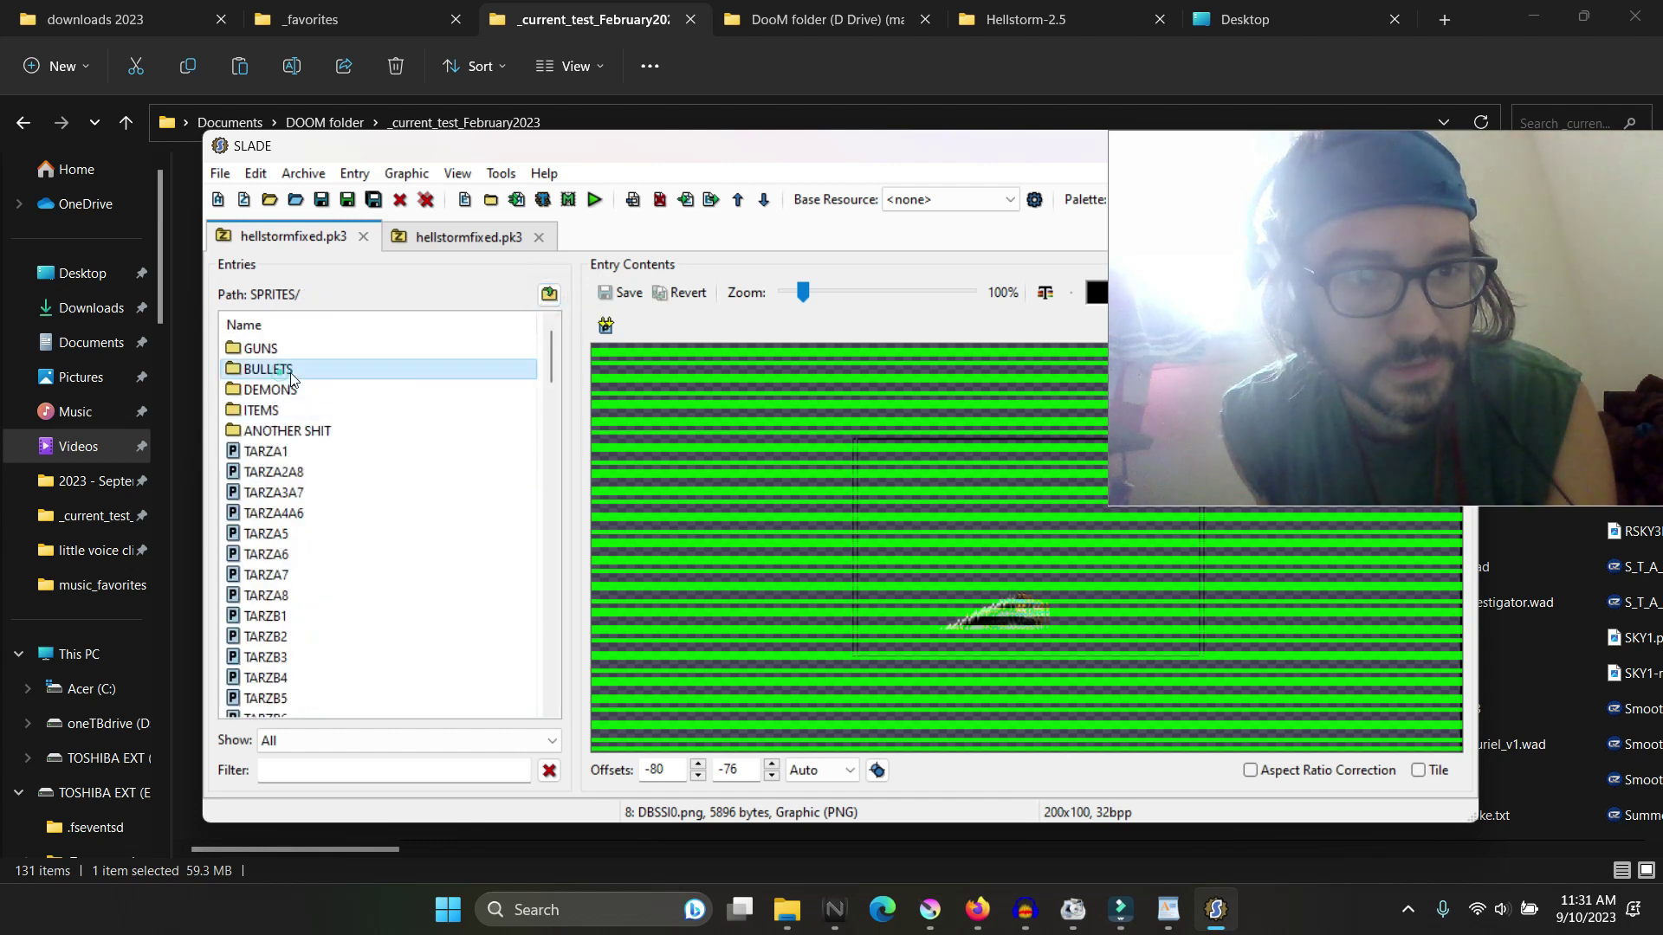
click(270, 494)
scroll(271, 498, down, 7)
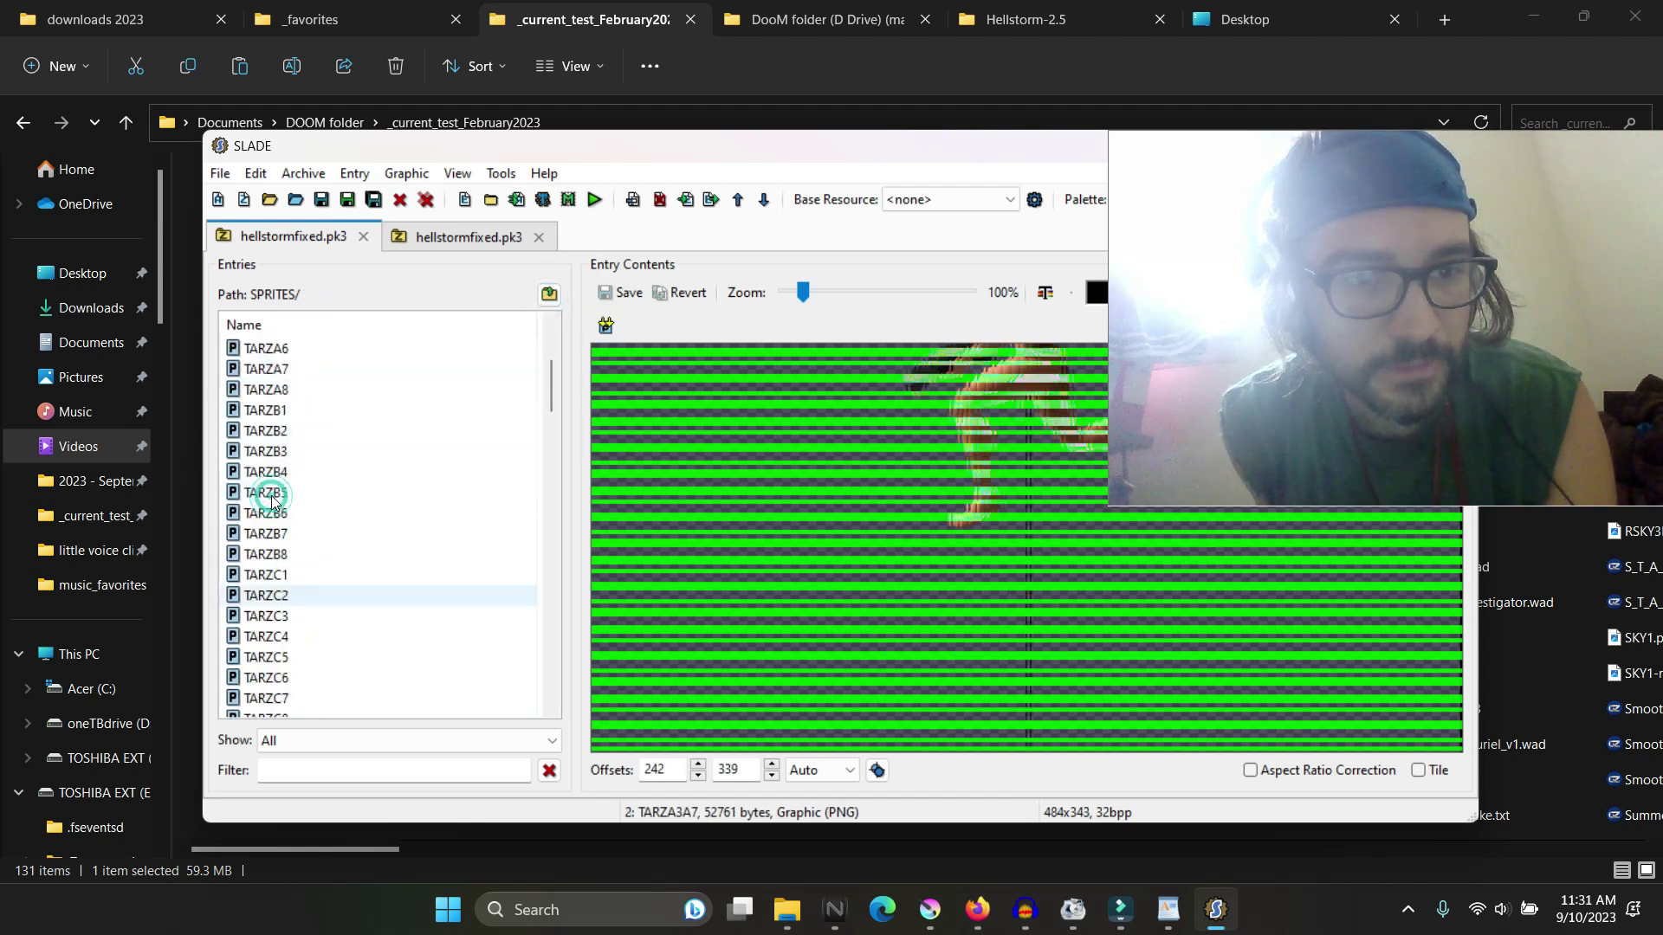
scroll(271, 498, up, 7)
click(549, 293)
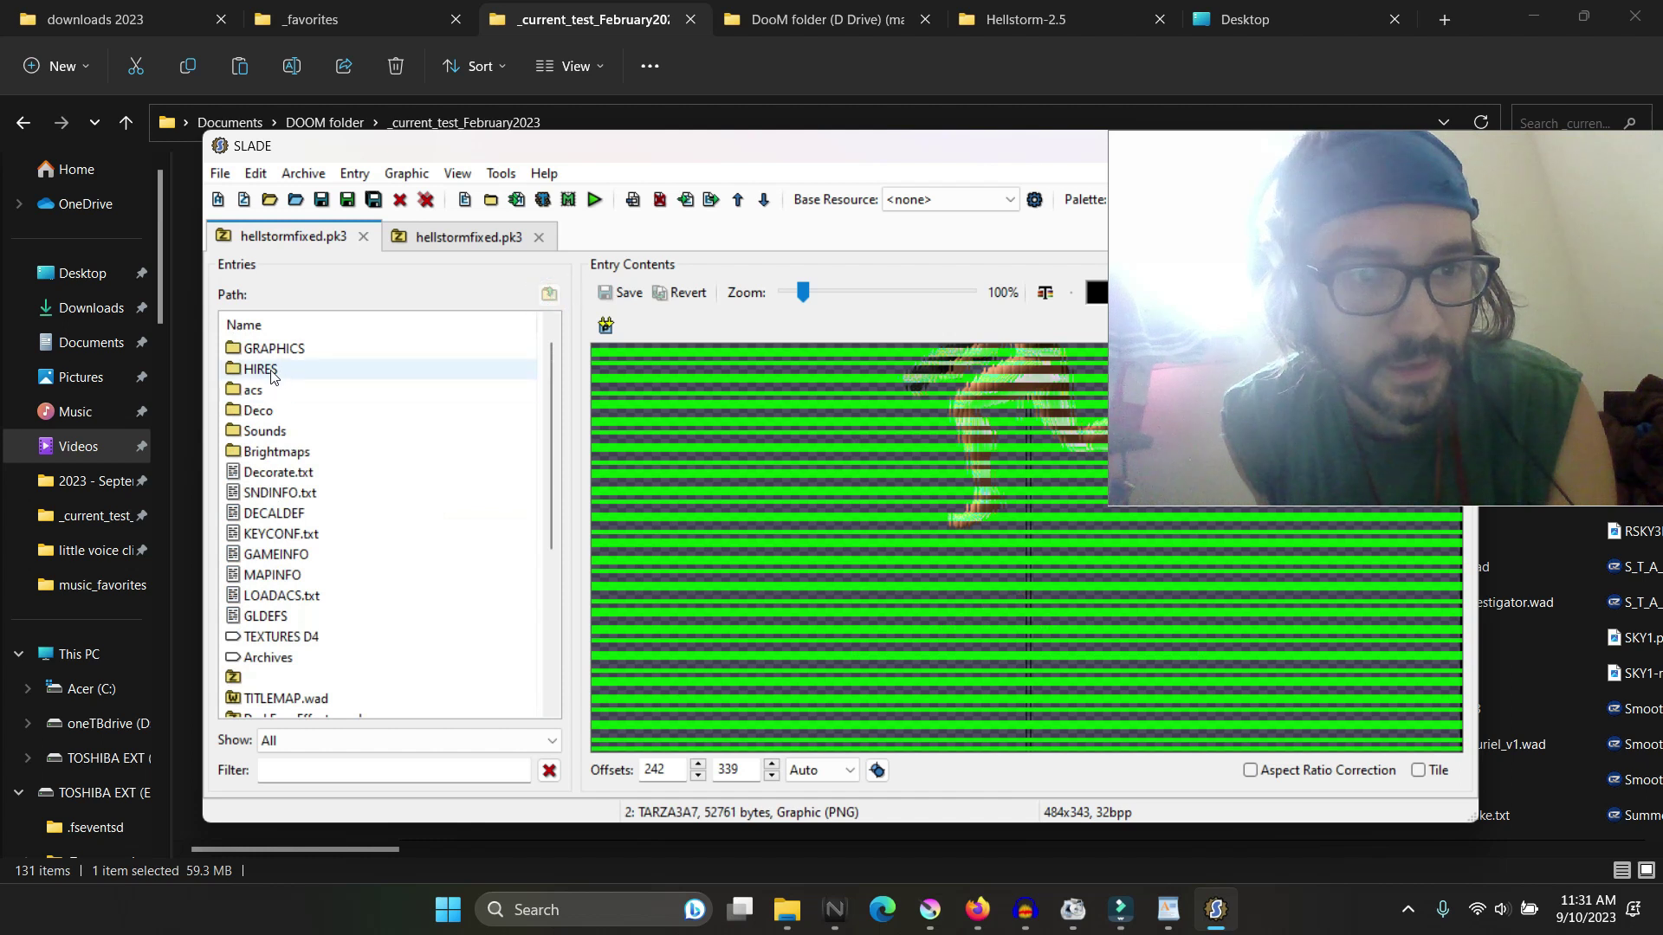
Step: Look through the HIRES, acs and Sounds folders of the first archive
double_click(260, 370)
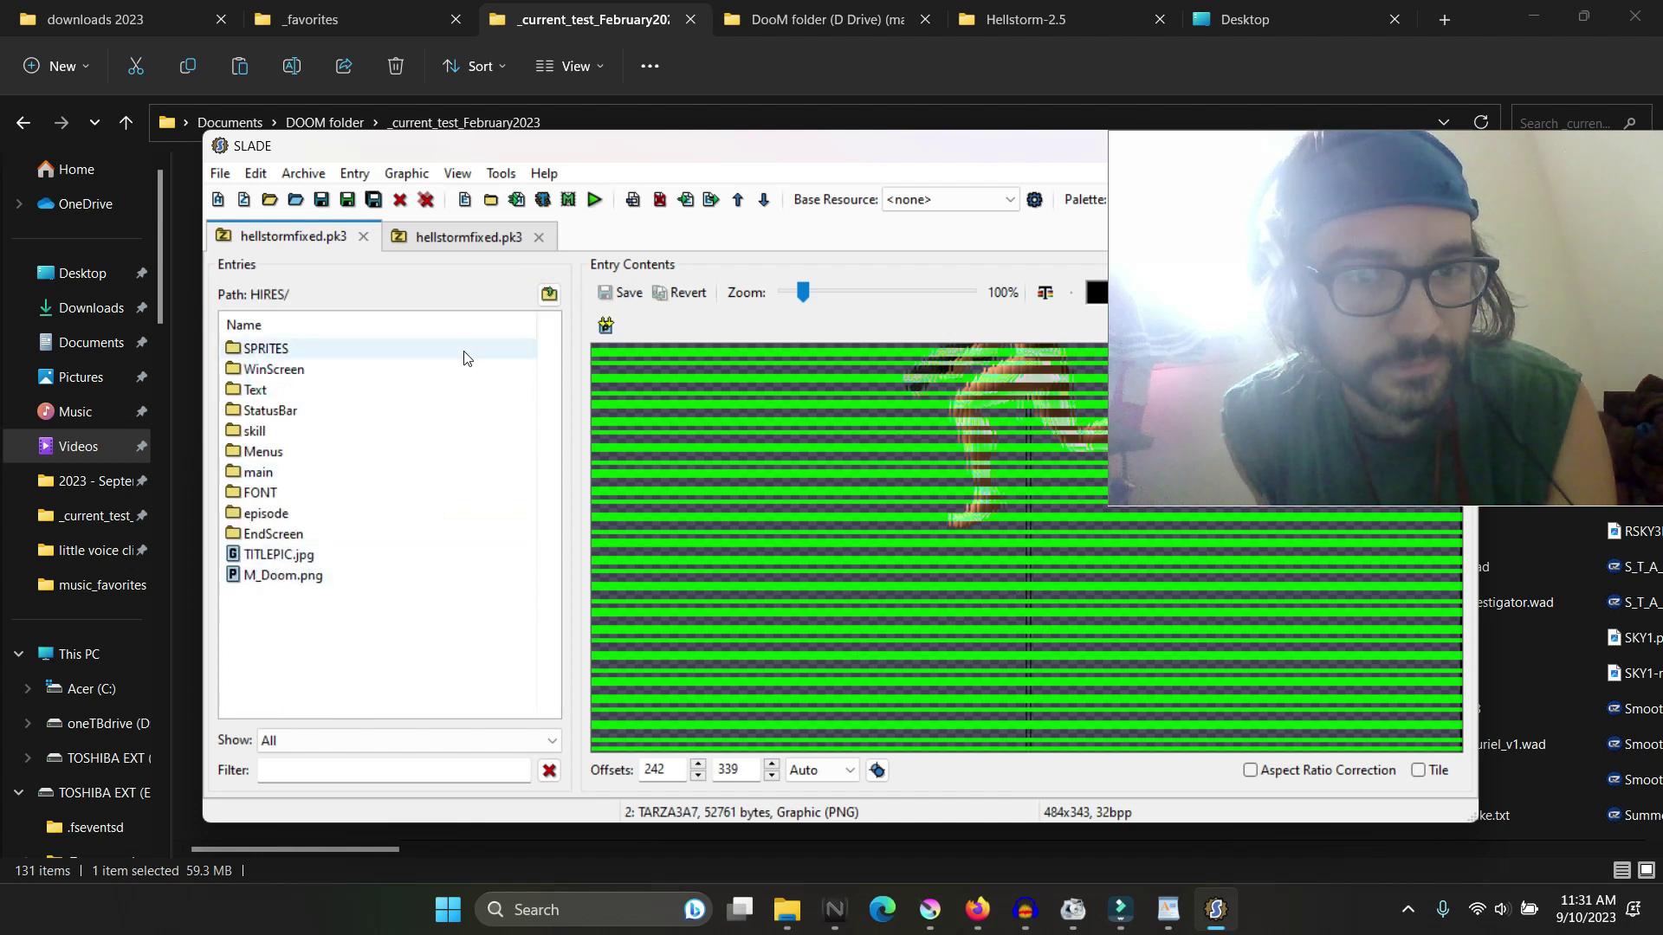
click(549, 294)
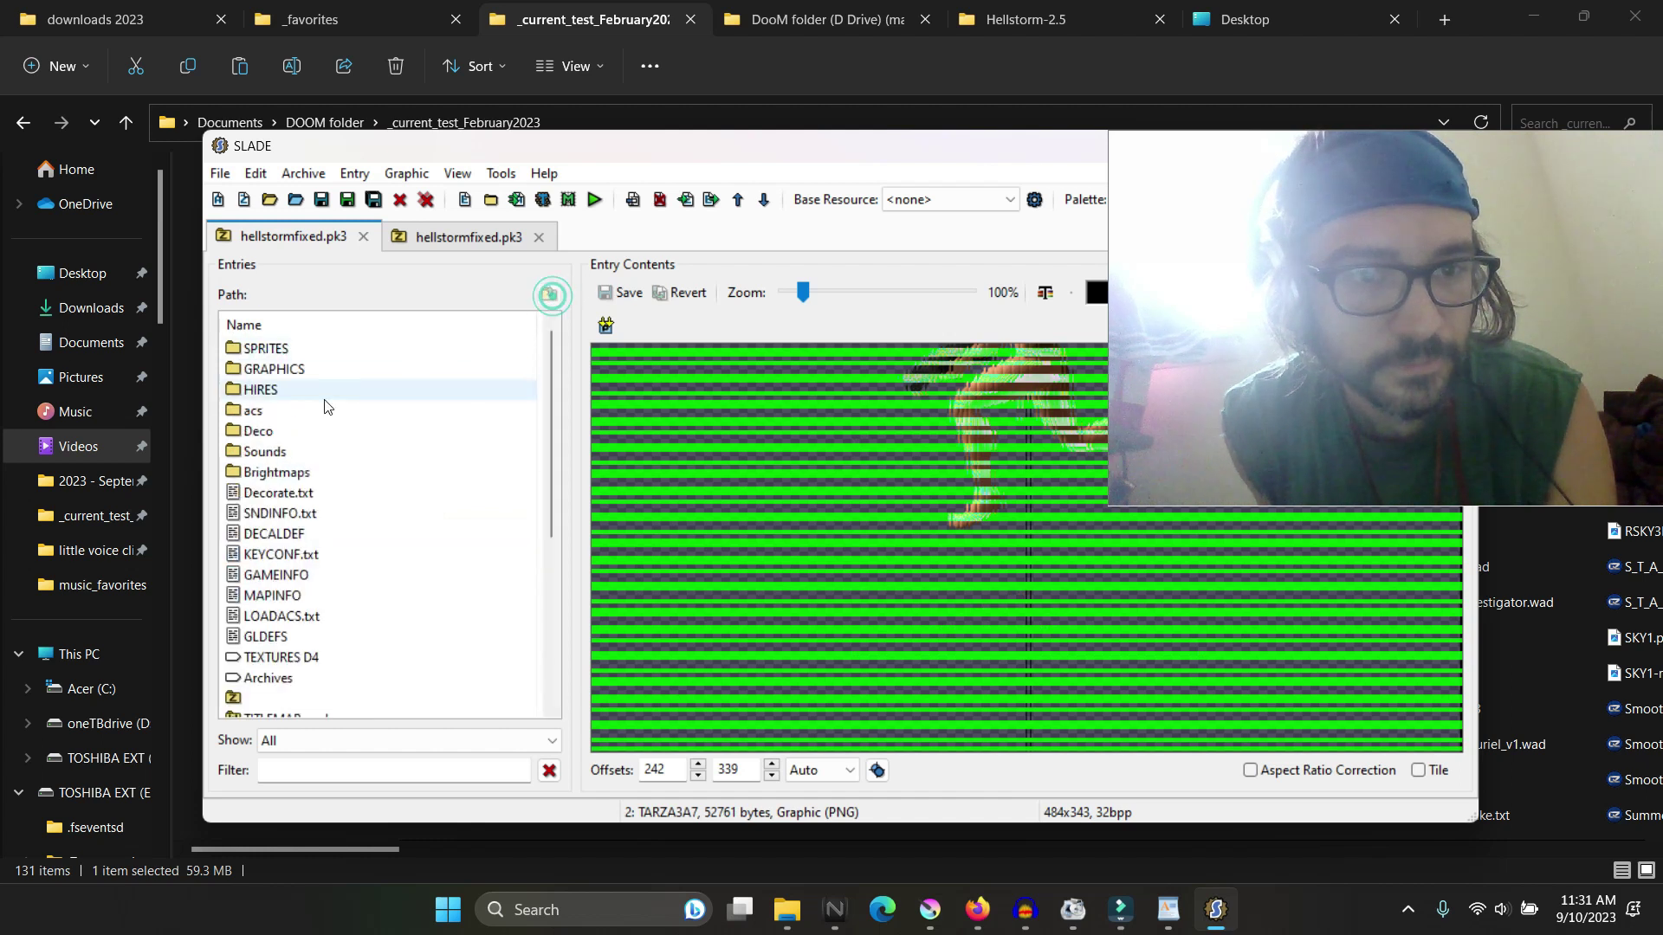
double_click(258, 411)
click(546, 296)
double_click(264, 451)
scroll(284, 489, down, 7)
scroll(282, 490, down, 15)
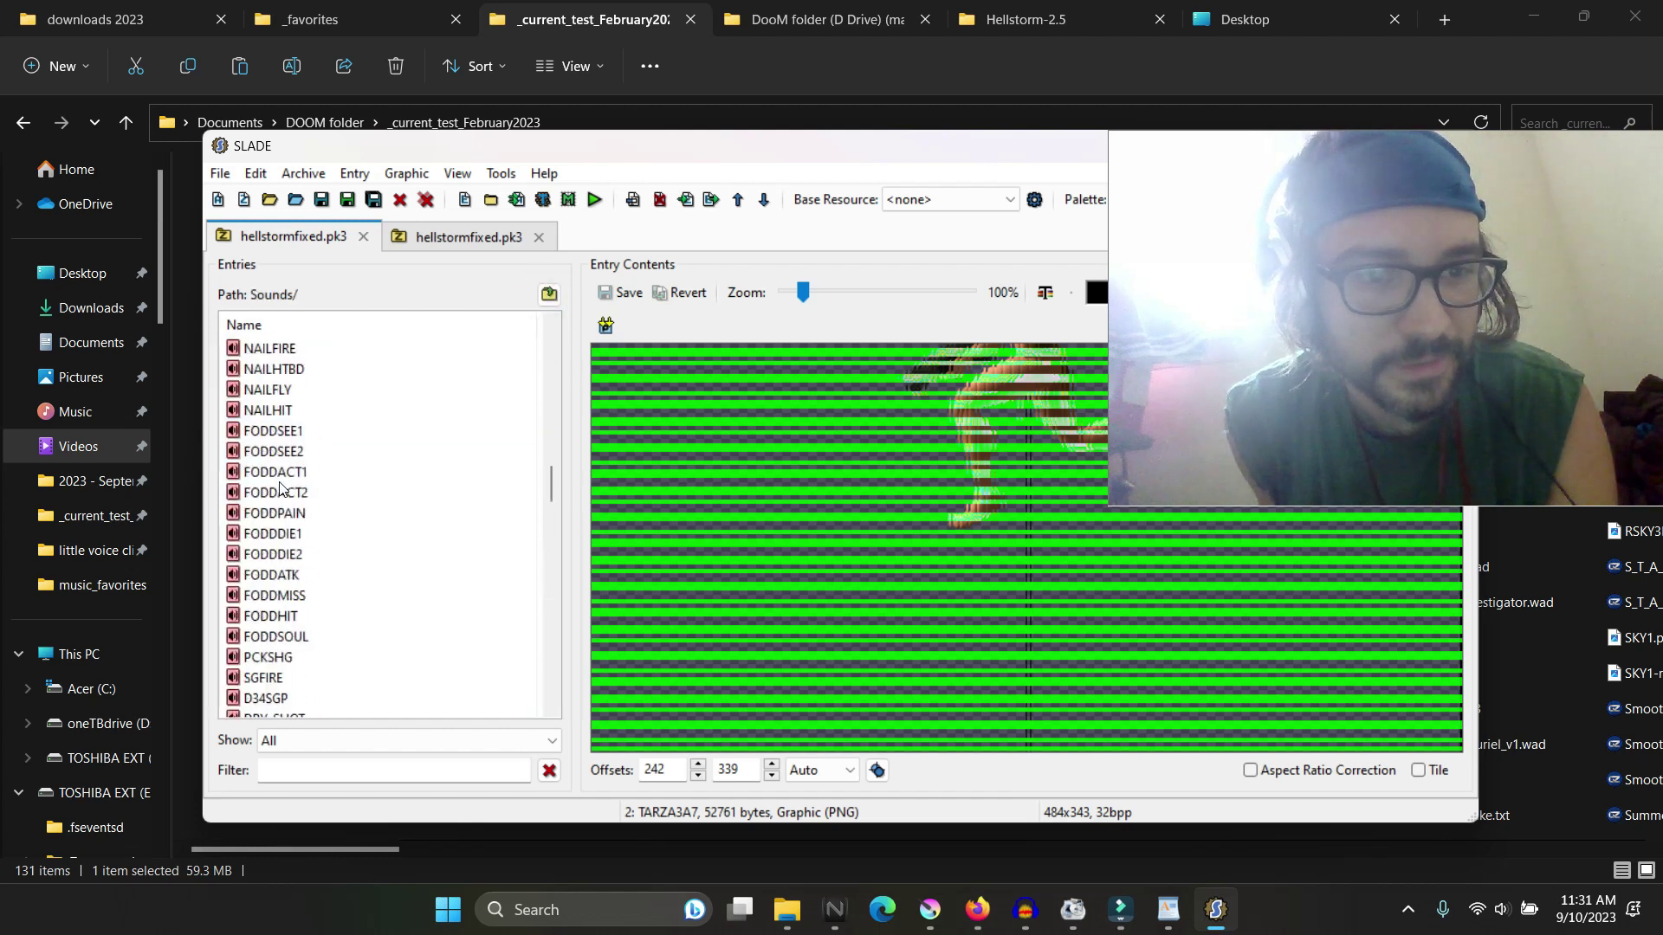
Step: Compare the second archive's MAPINFO and root entries with the Sounds folder of the first archive
click(480, 237)
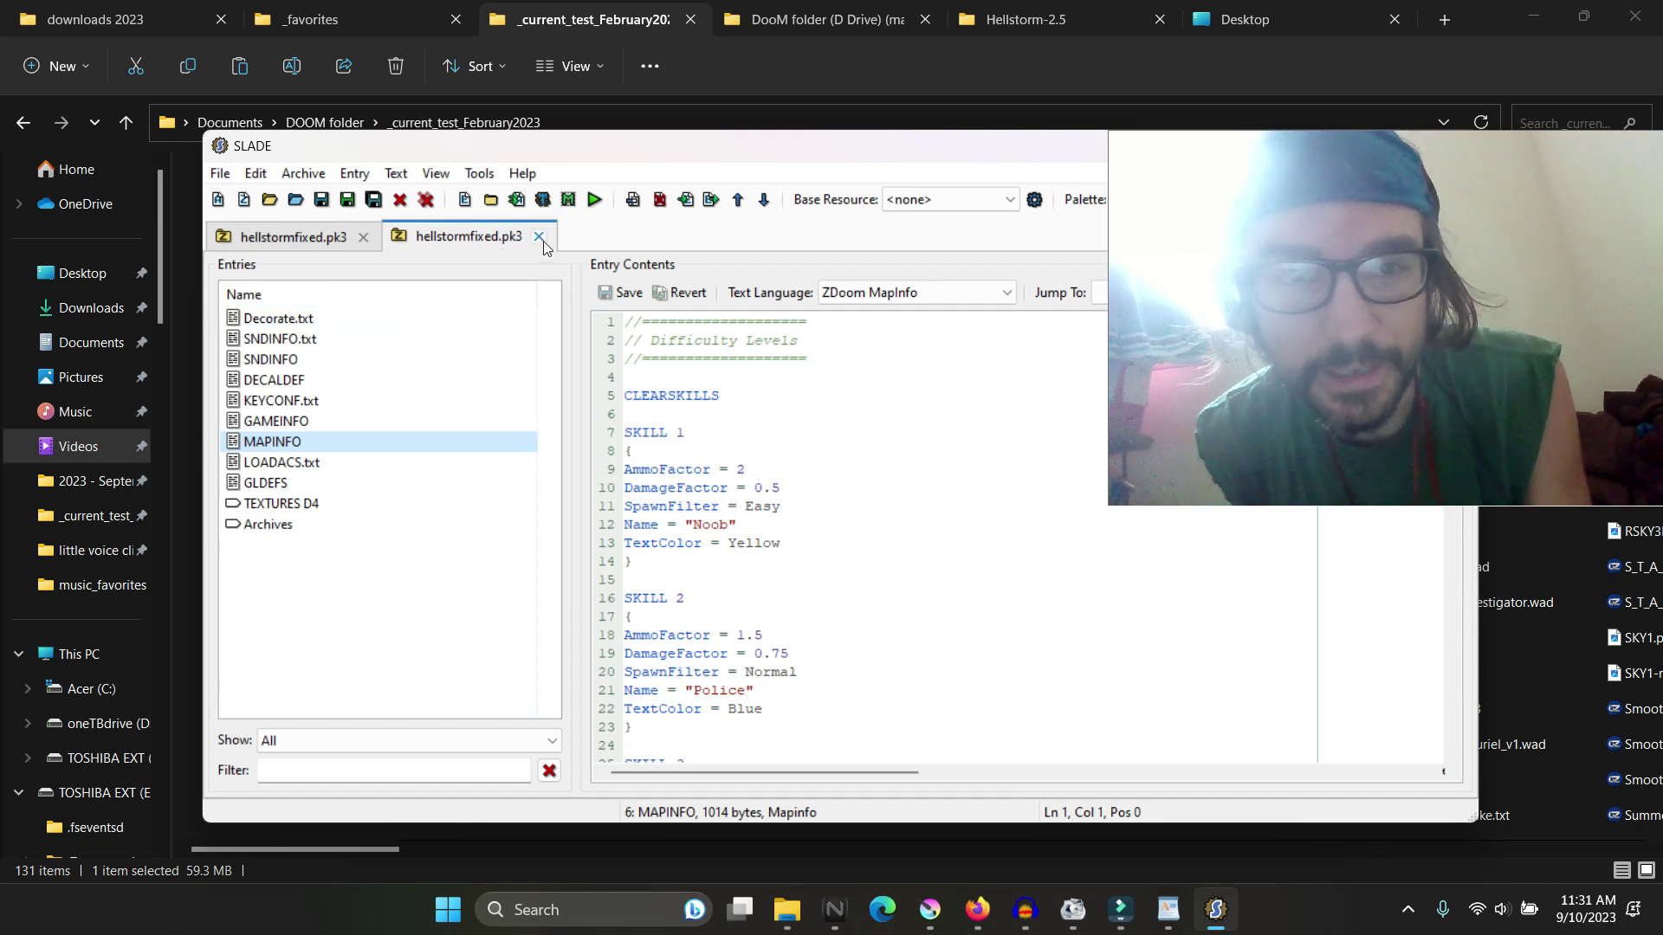
drag(554, 151, 502, 137)
click(246, 227)
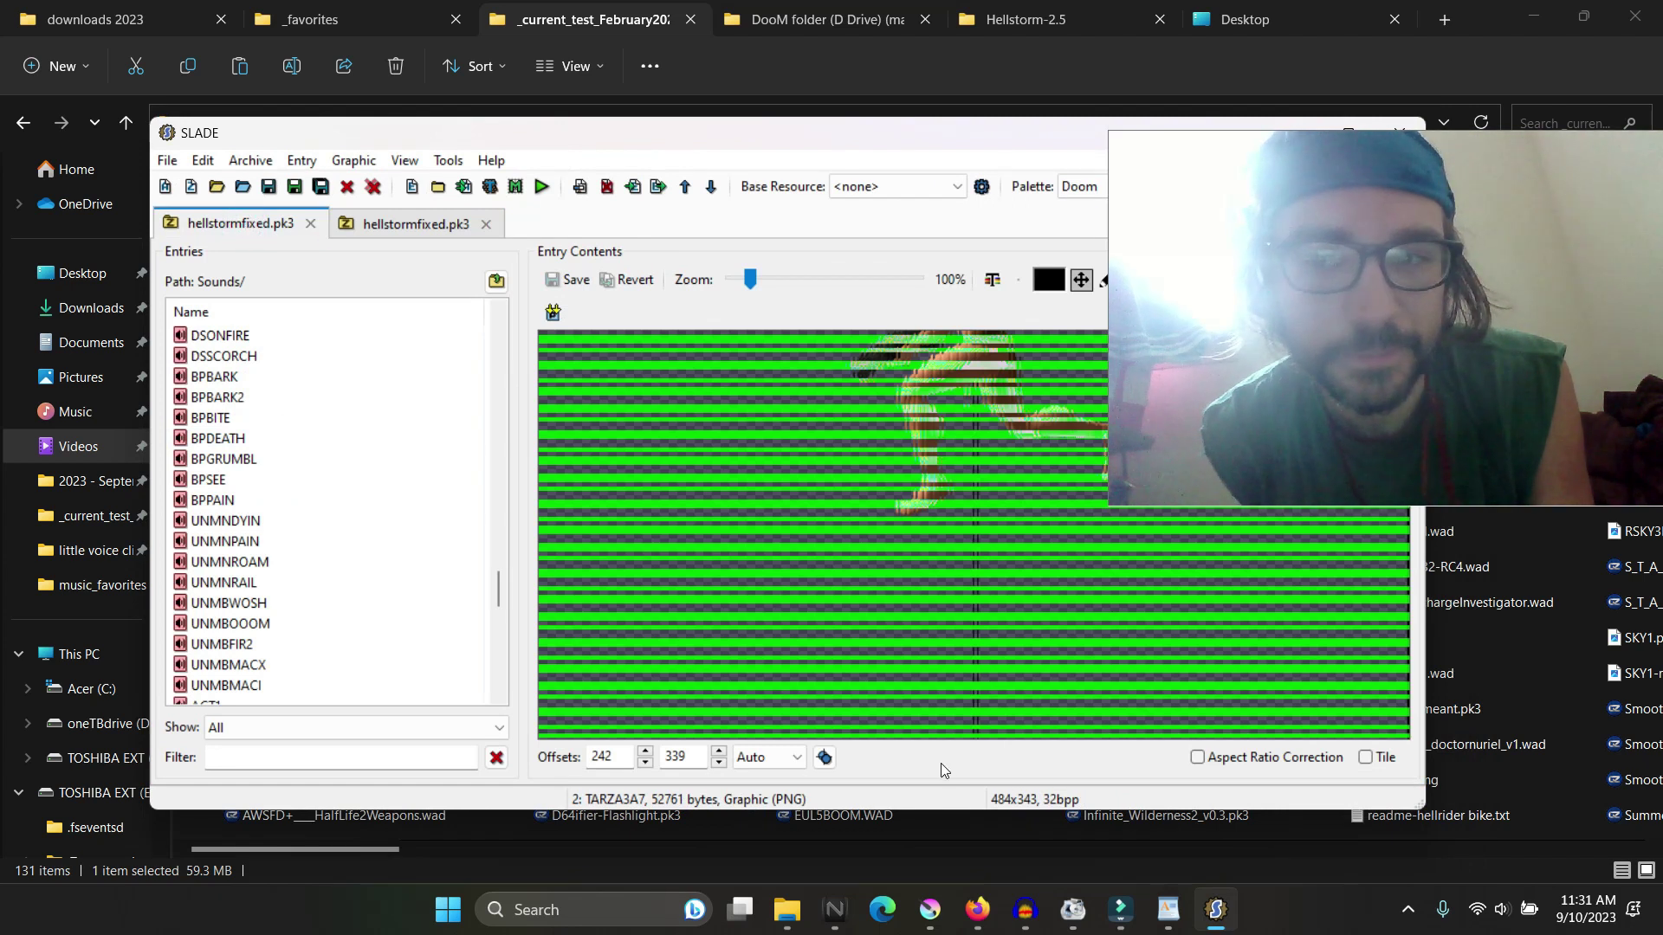
click(428, 226)
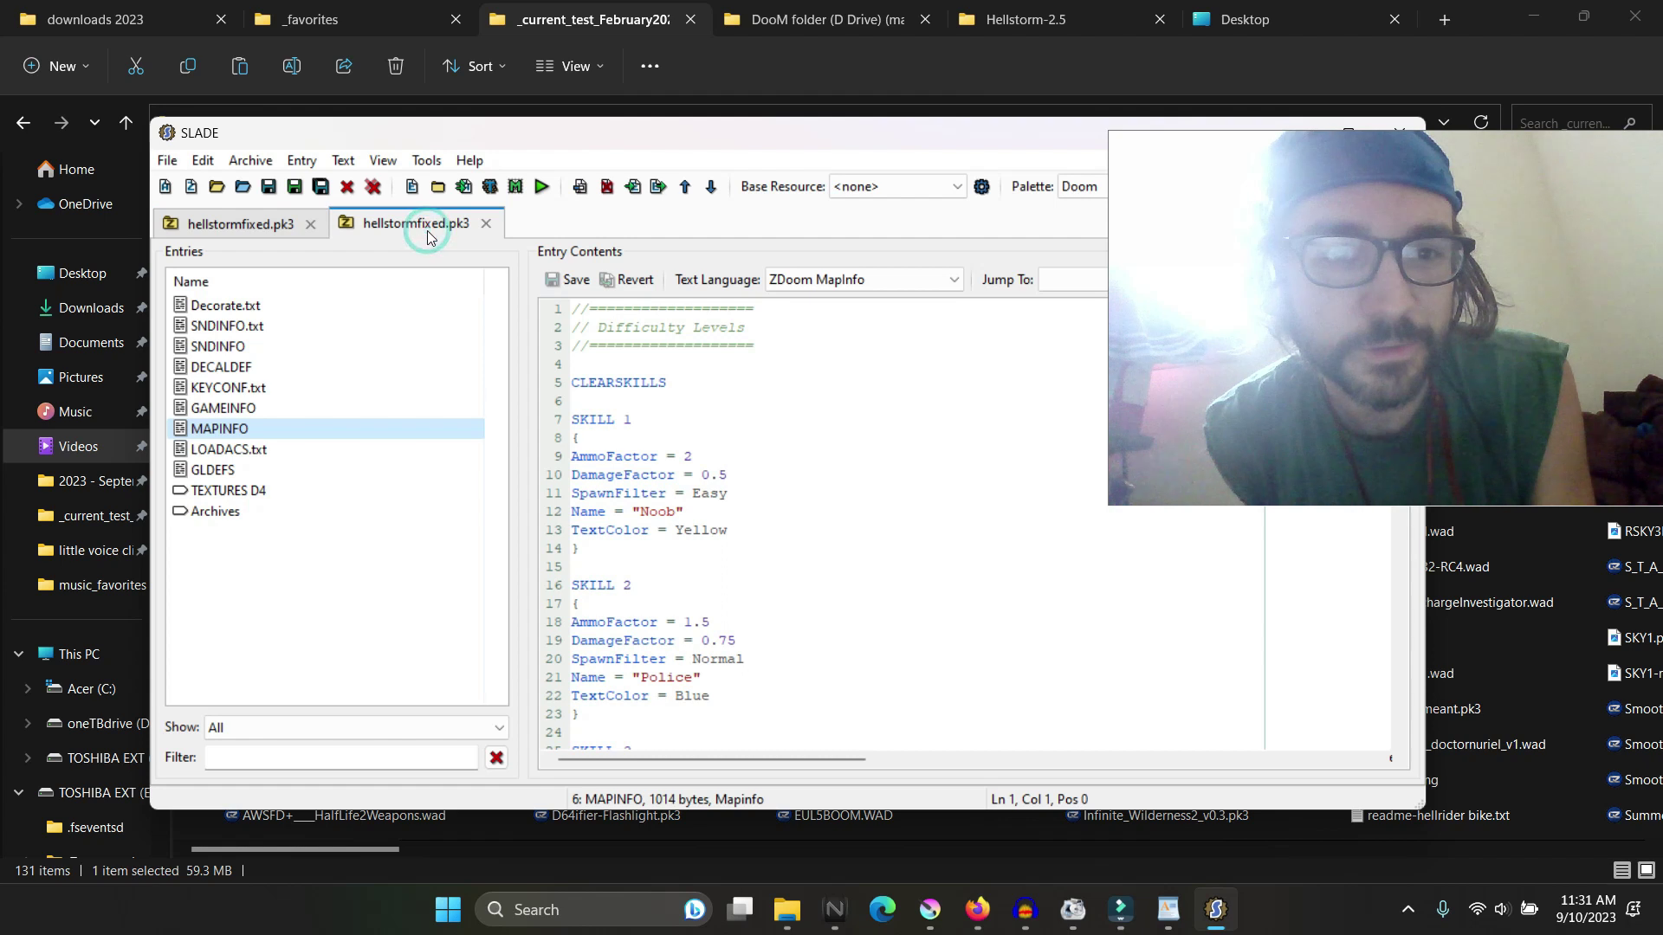
click(265, 224)
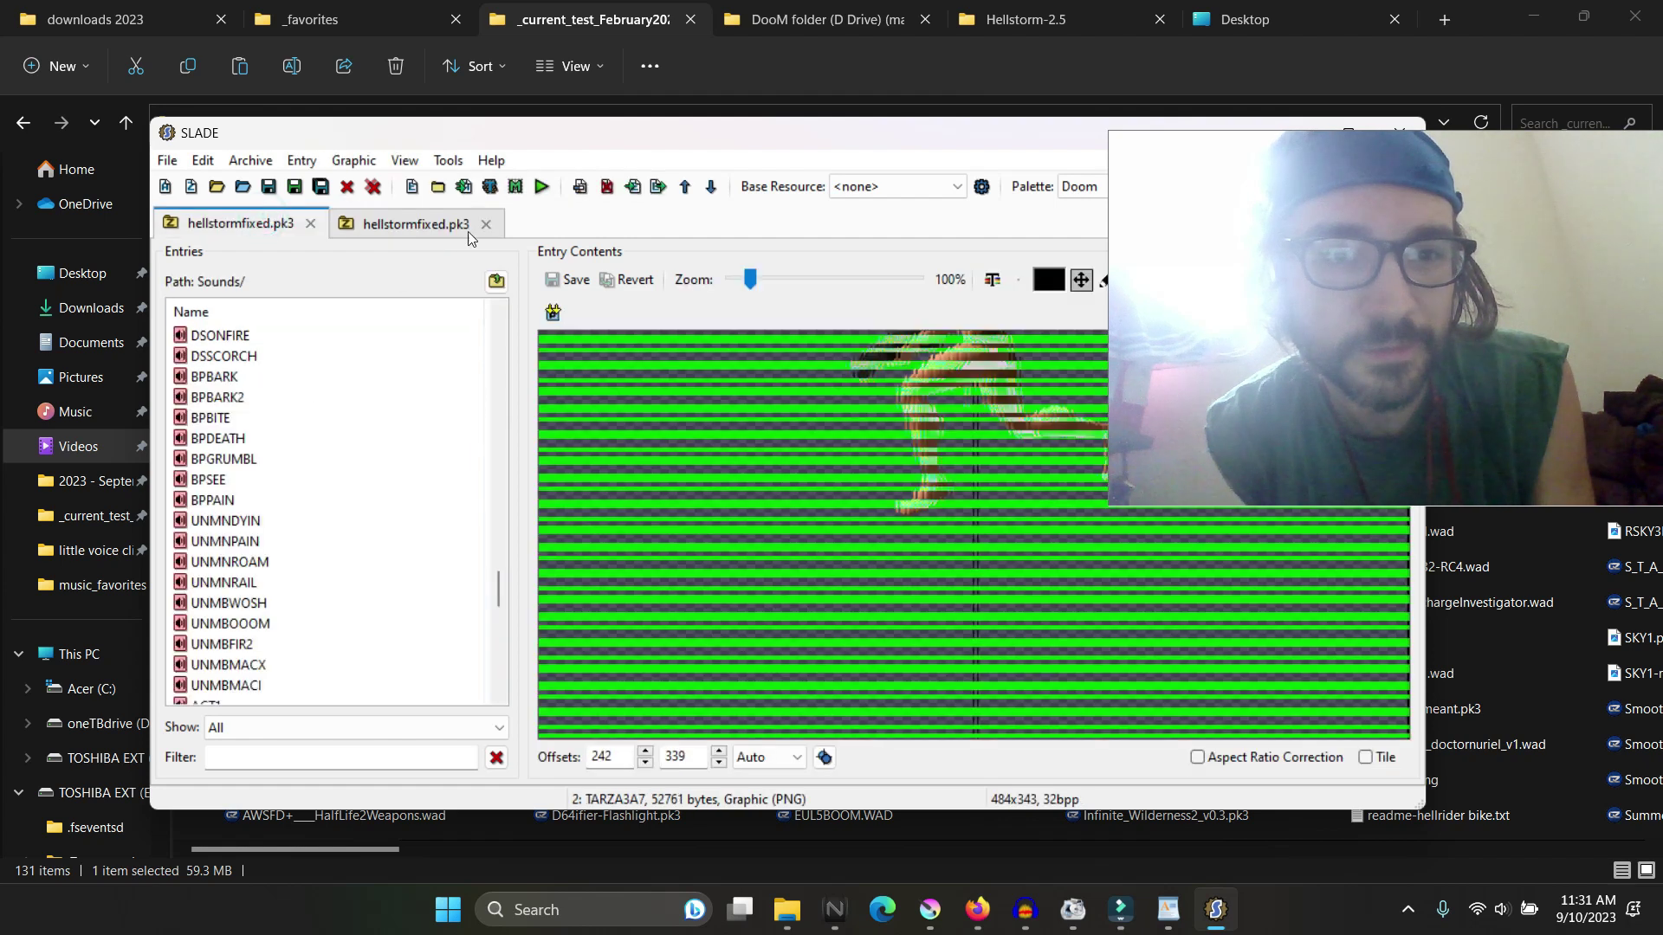
drag(922, 149, 567, 261)
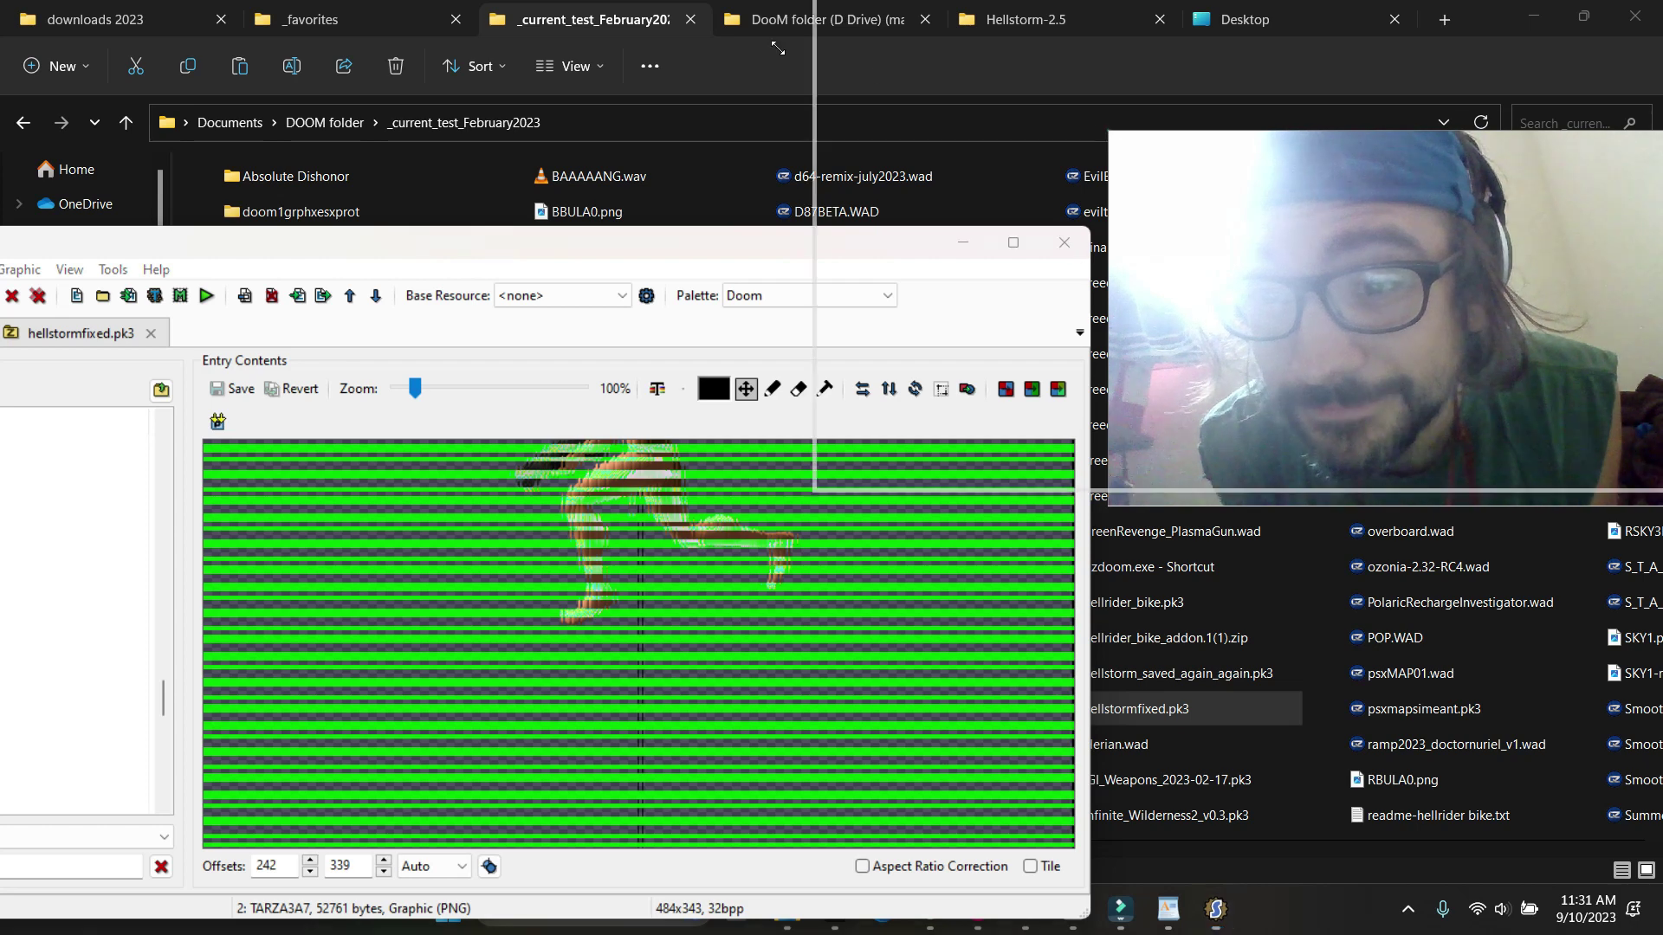
drag(1039, 241, 772, 585)
drag(510, 286, 190, 104)
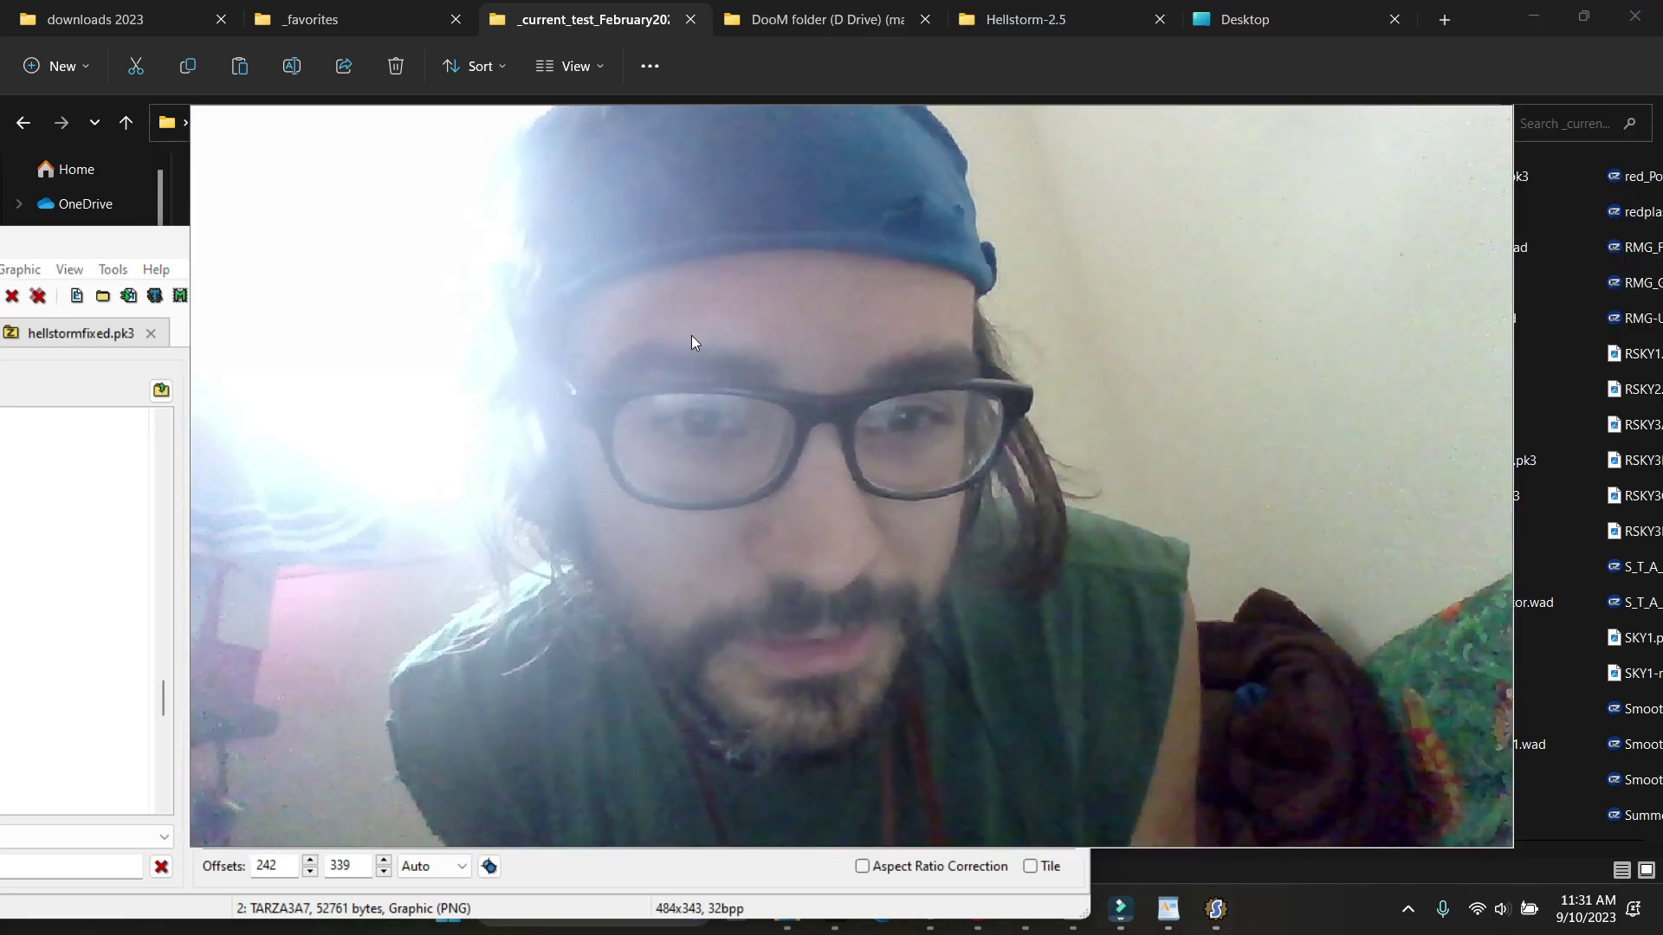
drag(242, 269, 579, 281)
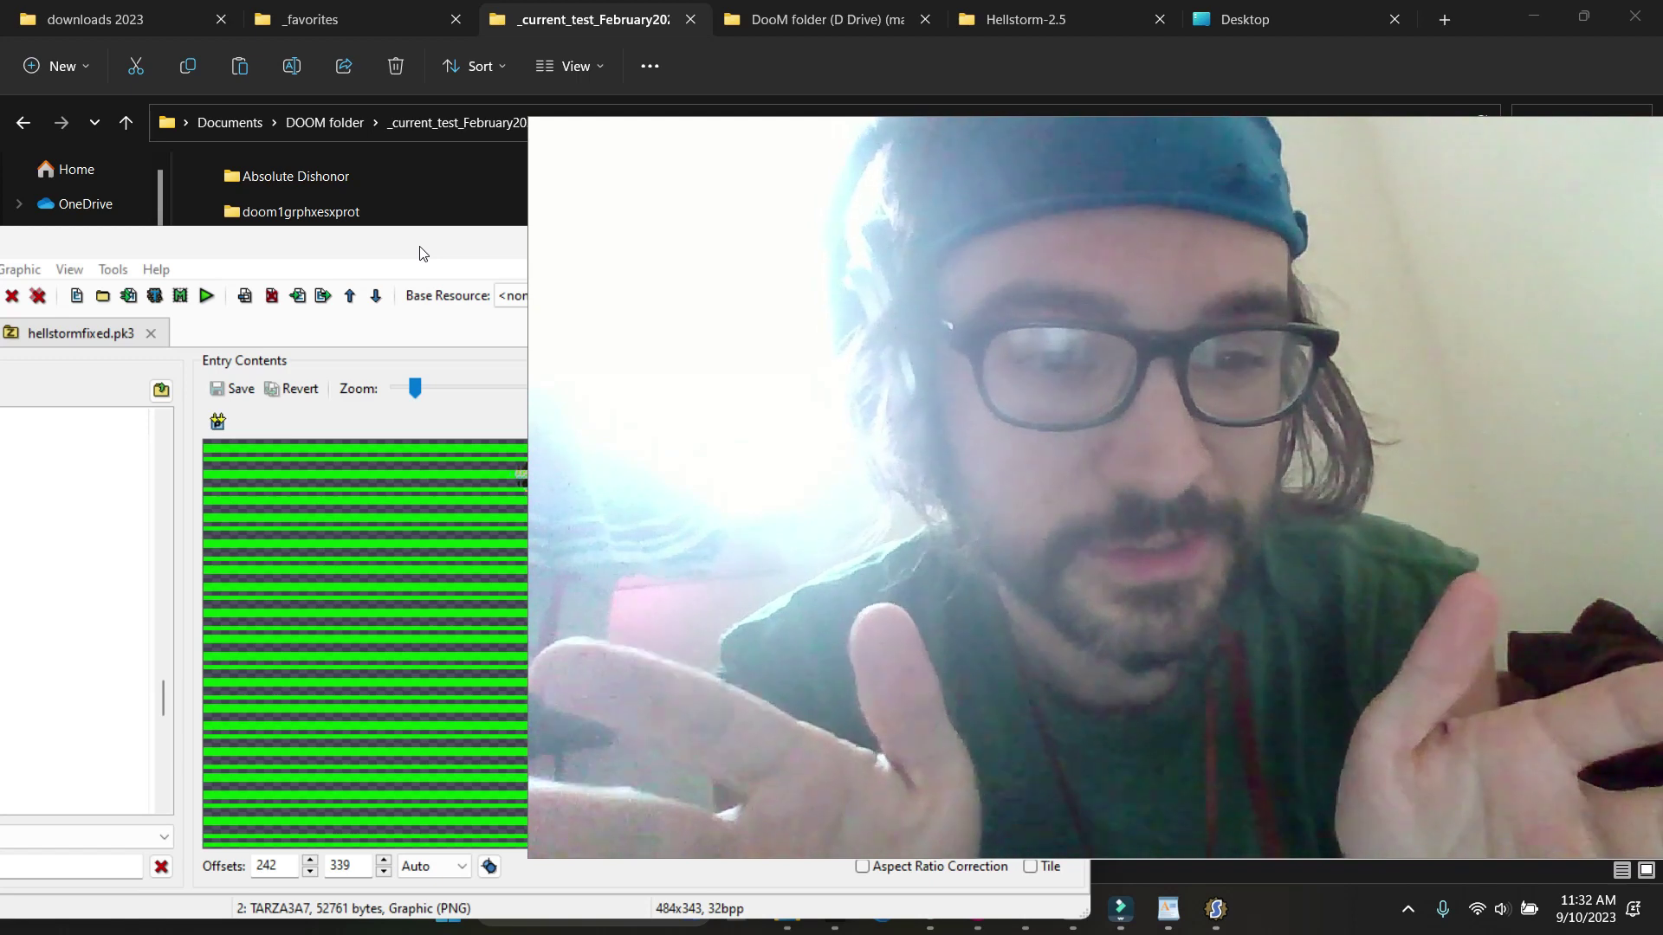
drag(420, 247, 727, 222)
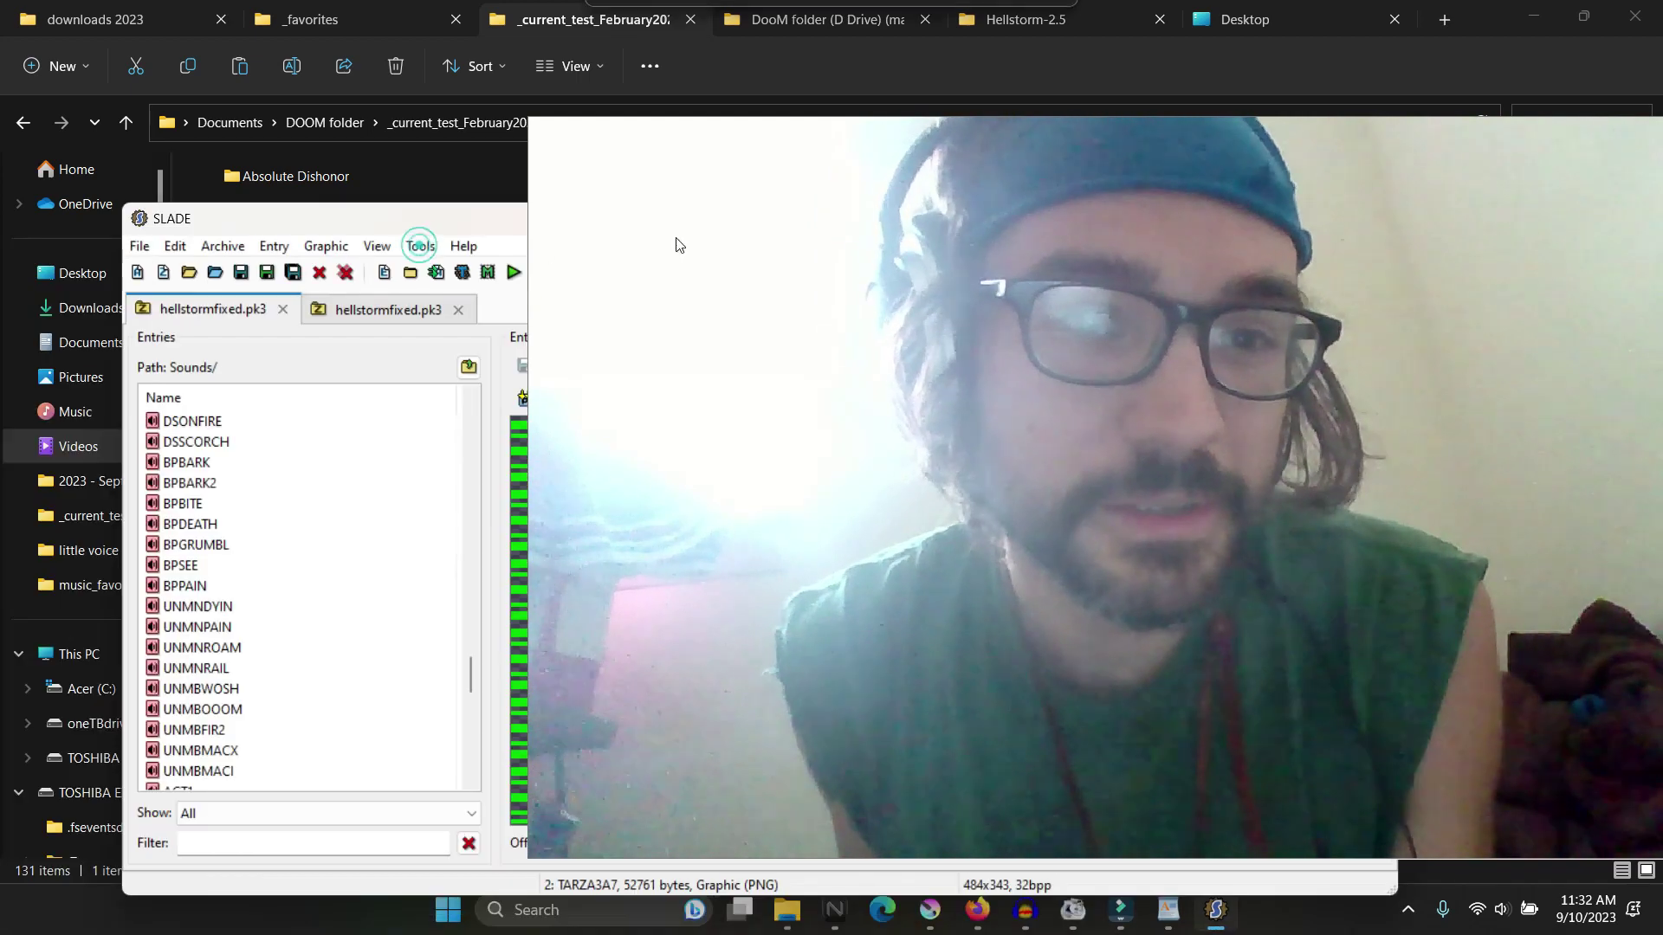
drag(369, 227, 328, 195)
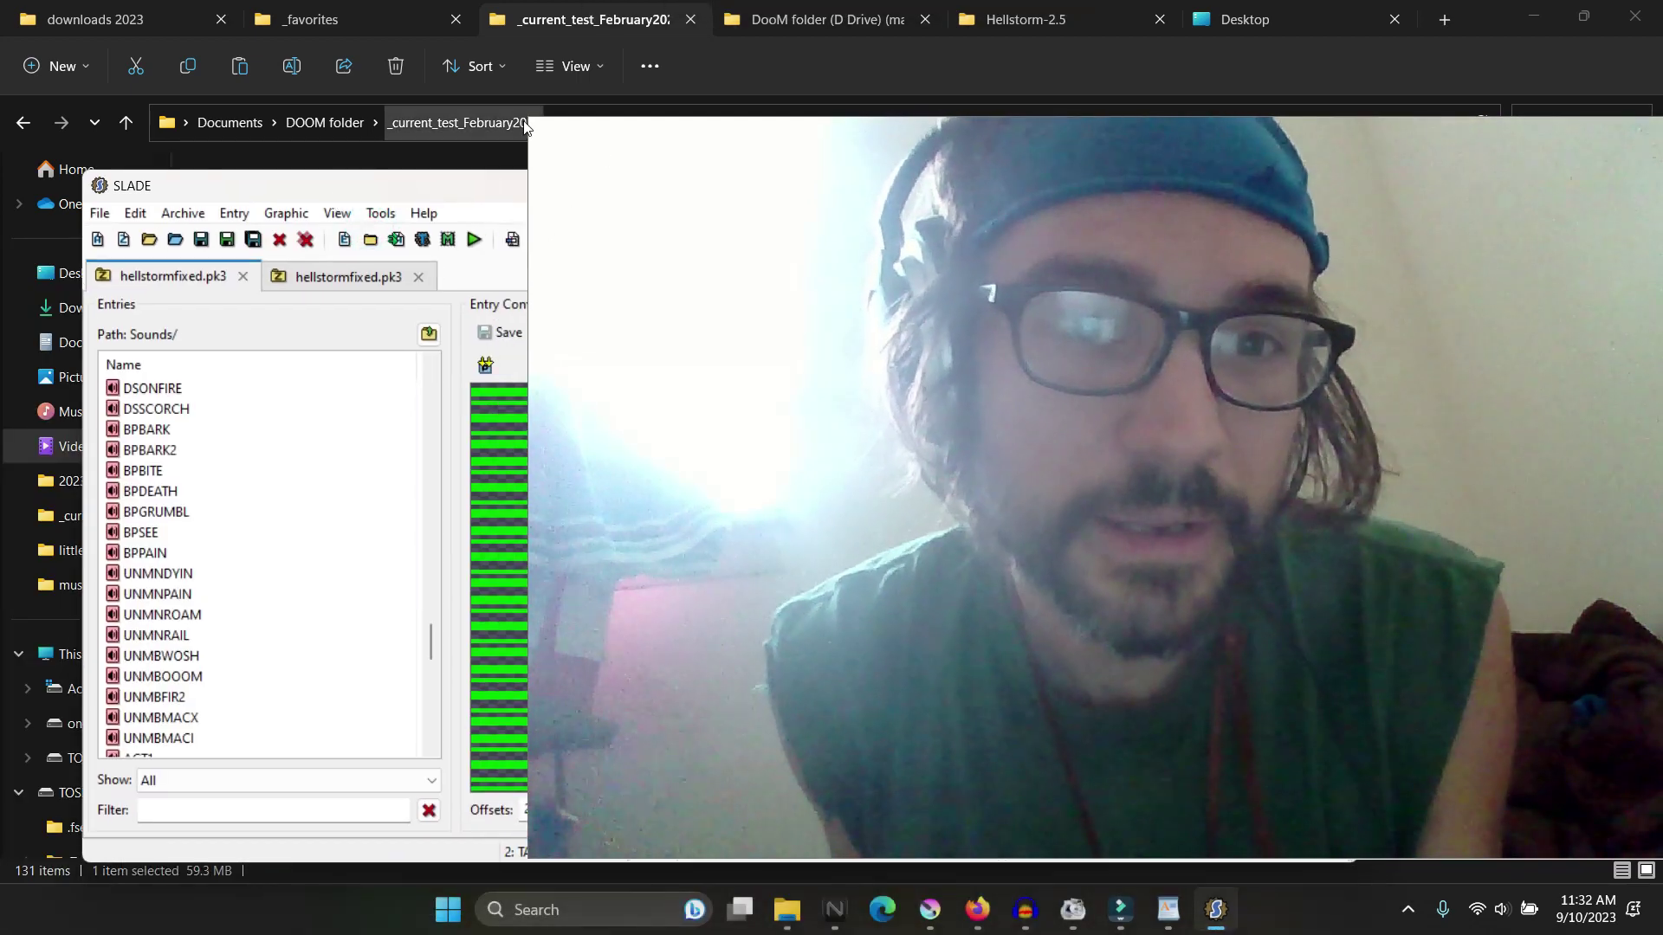
drag(530, 118, 1025, 192)
drag(849, 116, 911, 117)
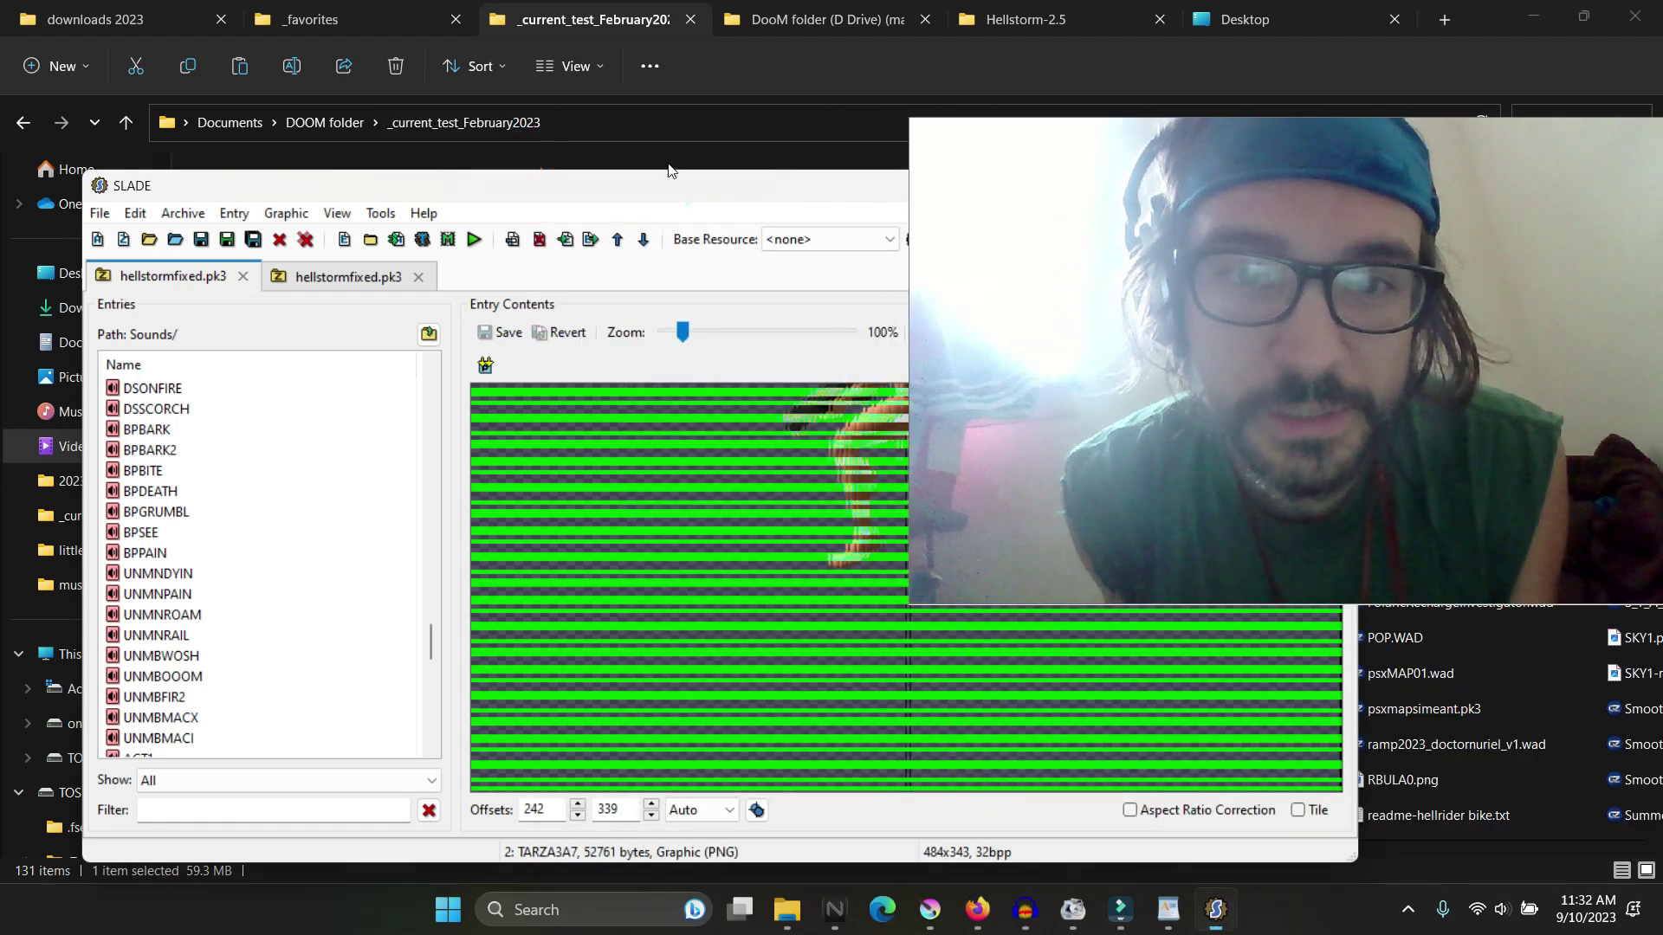
drag(682, 180, 563, 110)
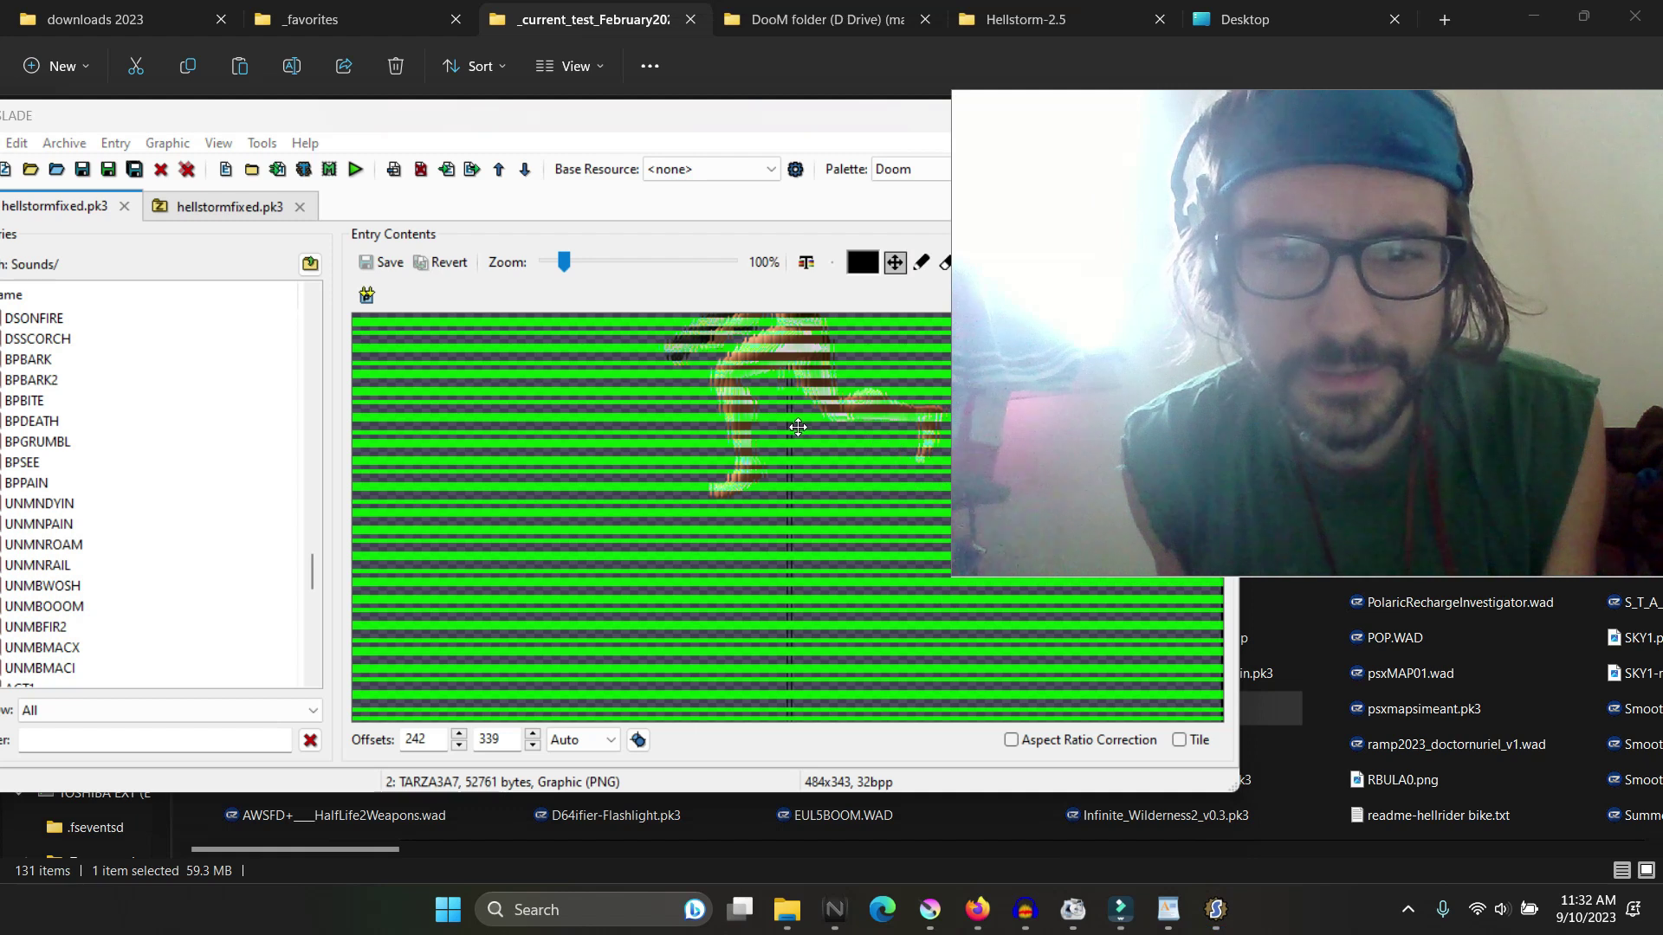
Step: Shift the TARZA3A7 sprite to offsets 315 and 244, and close SLADE
drag(771, 385, 687, 458)
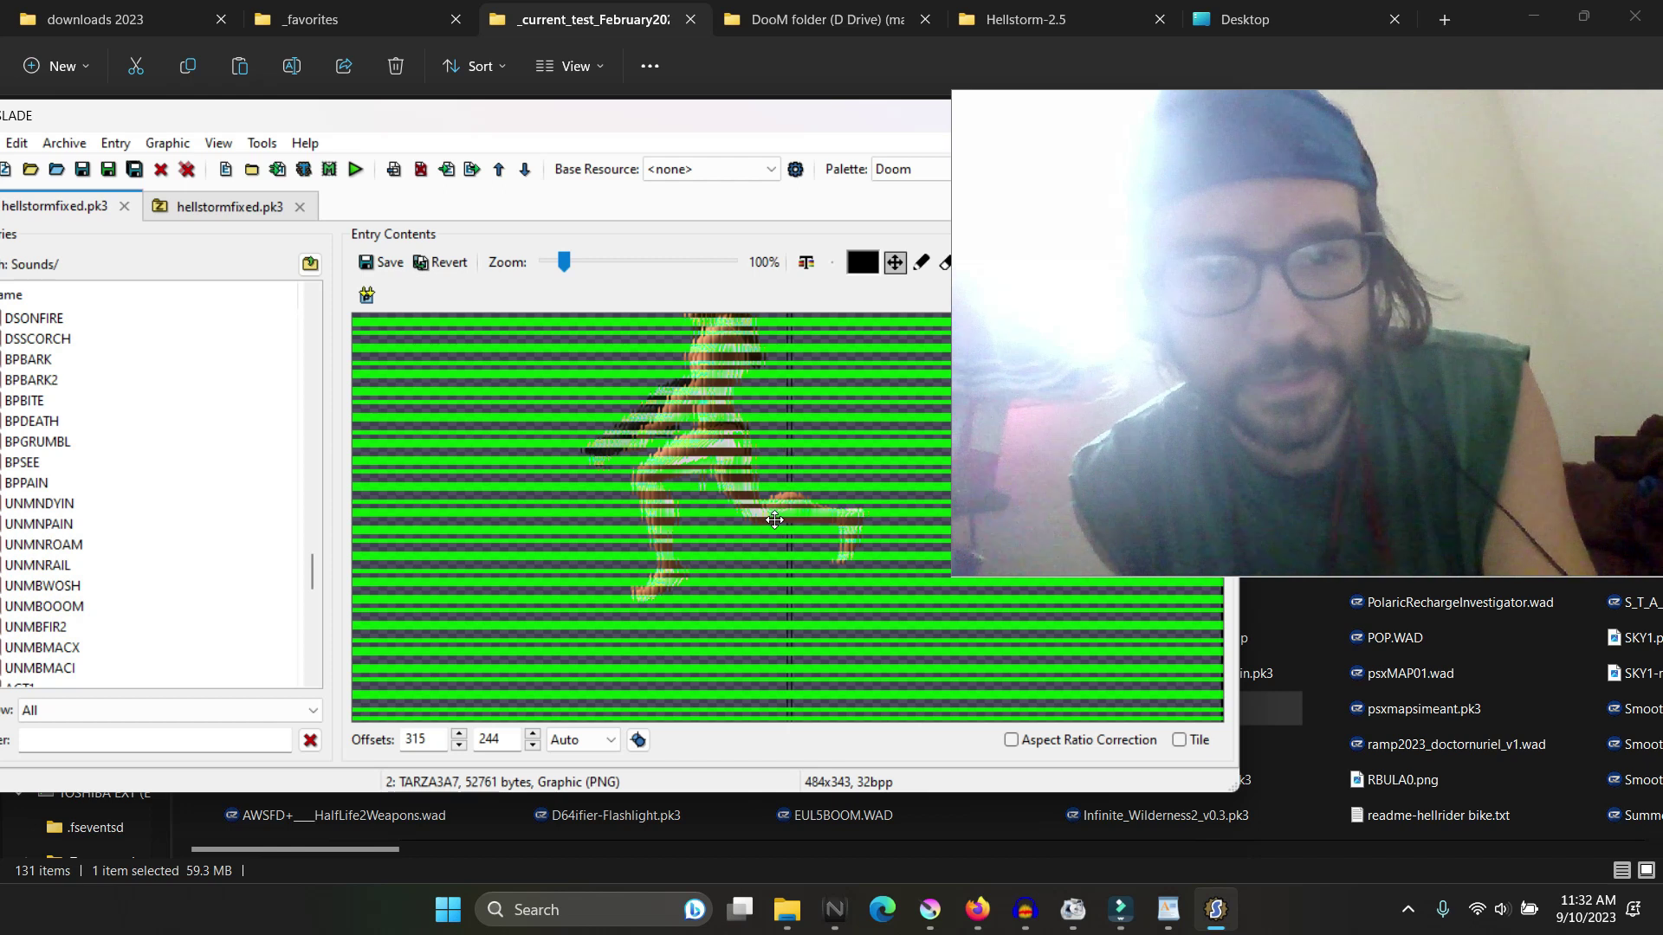
drag(520, 124, 387, 201)
drag(745, 192, 319, 263)
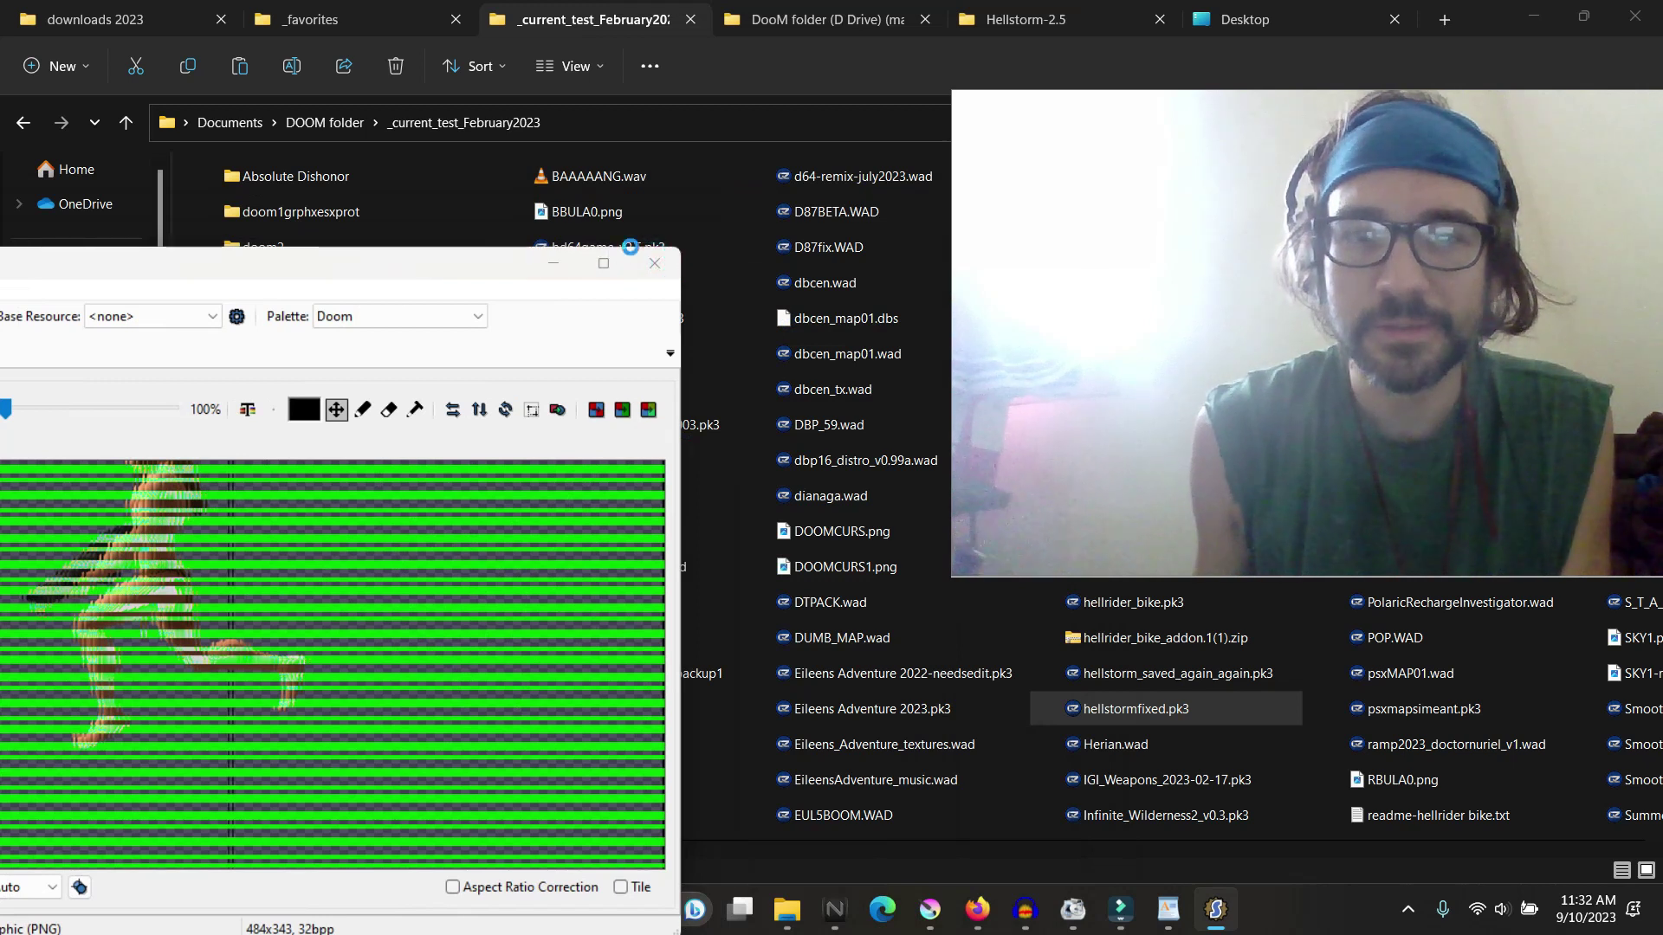
click(352, 609)
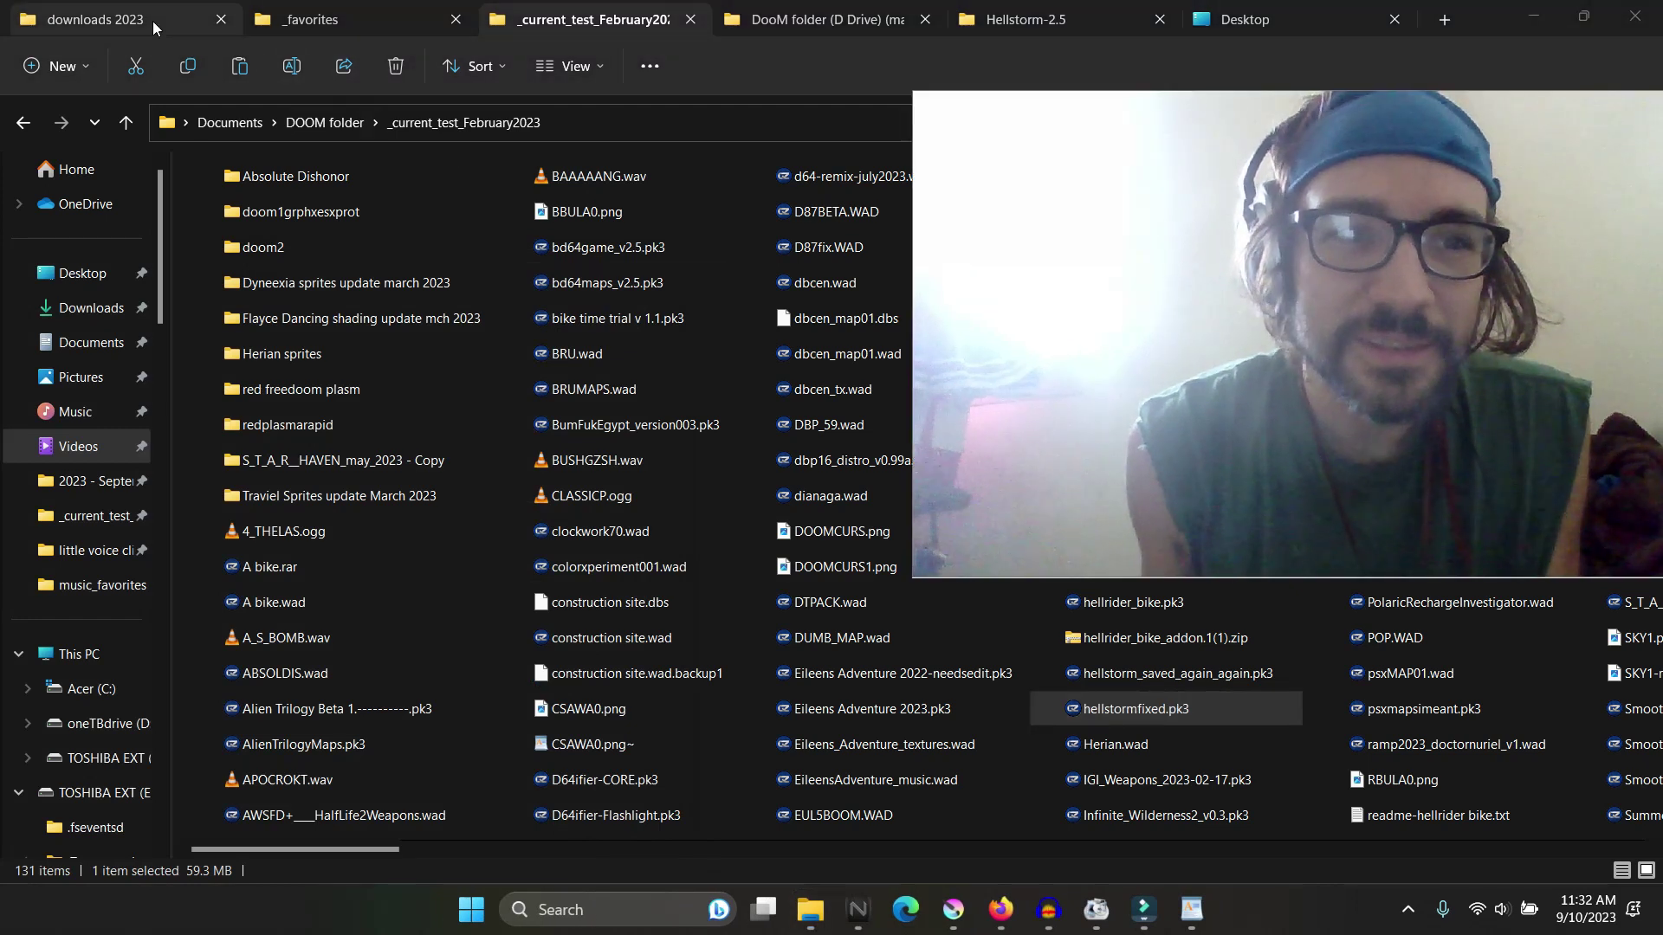
Step: Check the Hellstorm-2.5 and Desktop folders, and look through the DOOM folder in Documents for Hellstorm files
click(1078, 23)
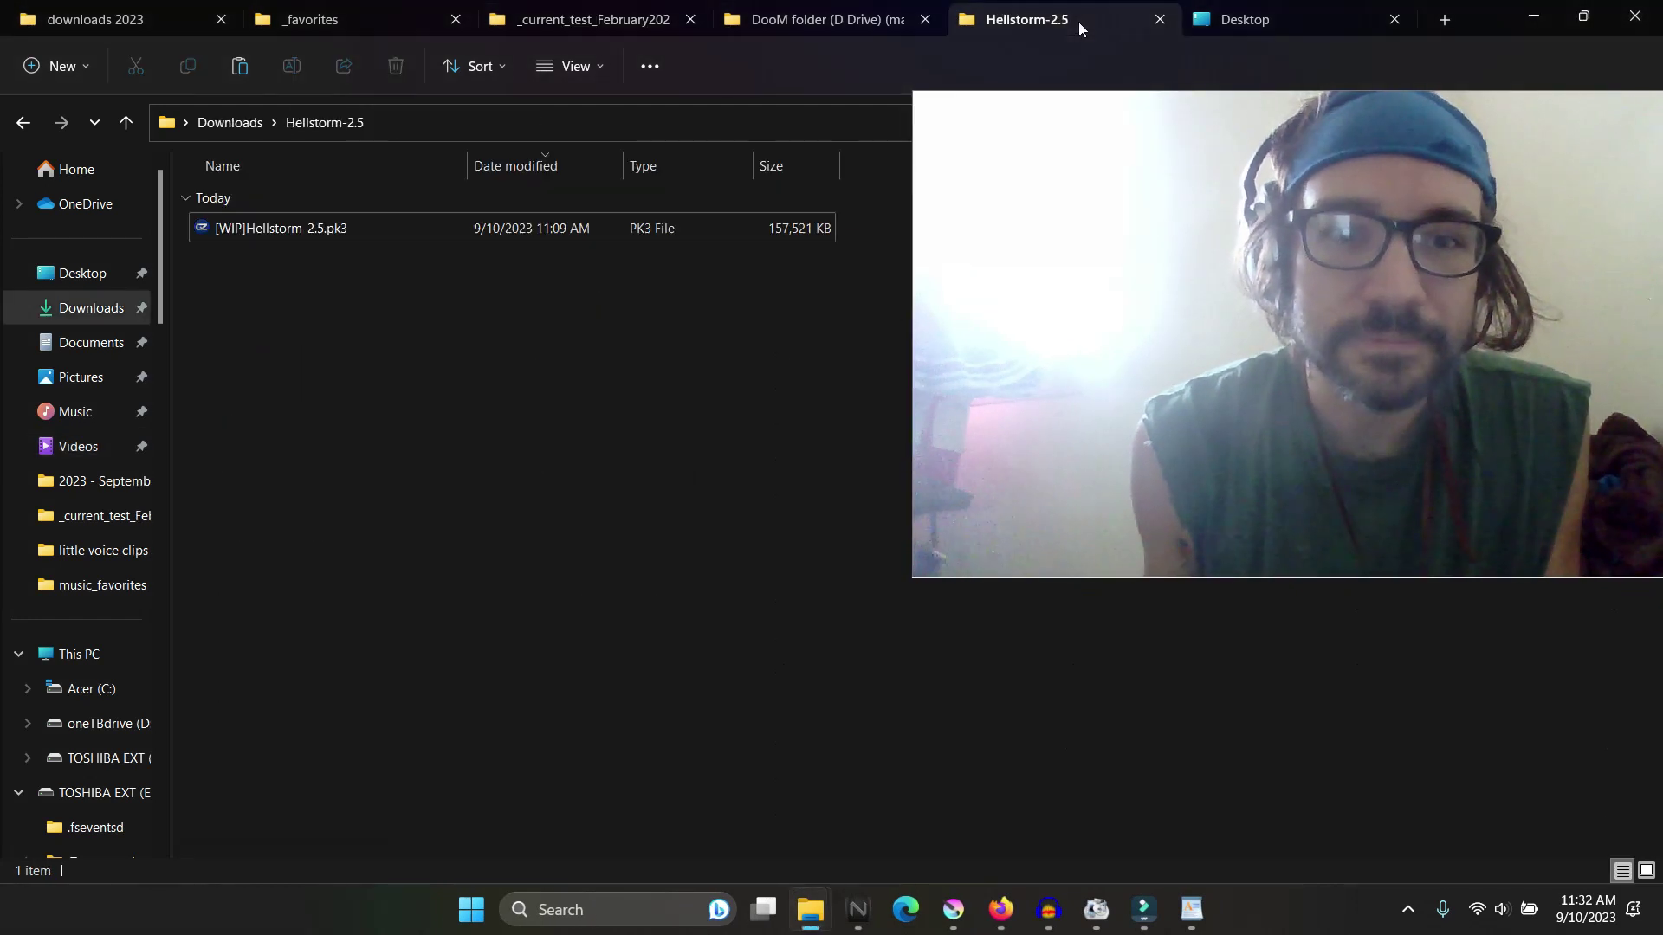
click(1247, 19)
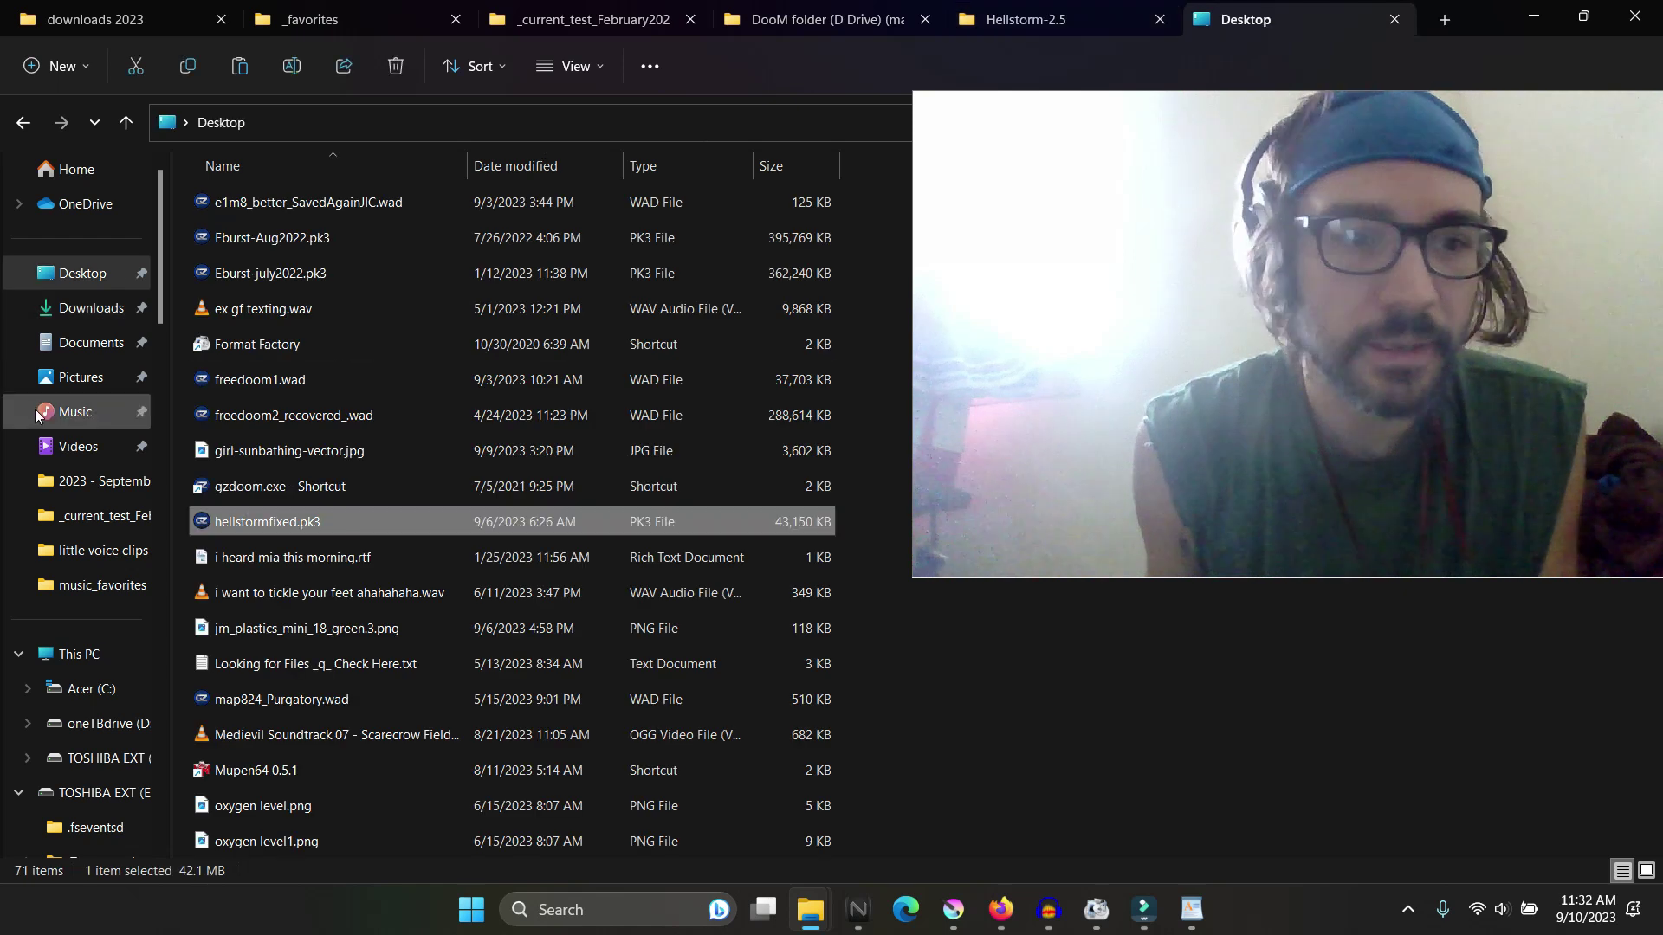
click(78, 343)
double_click(253, 522)
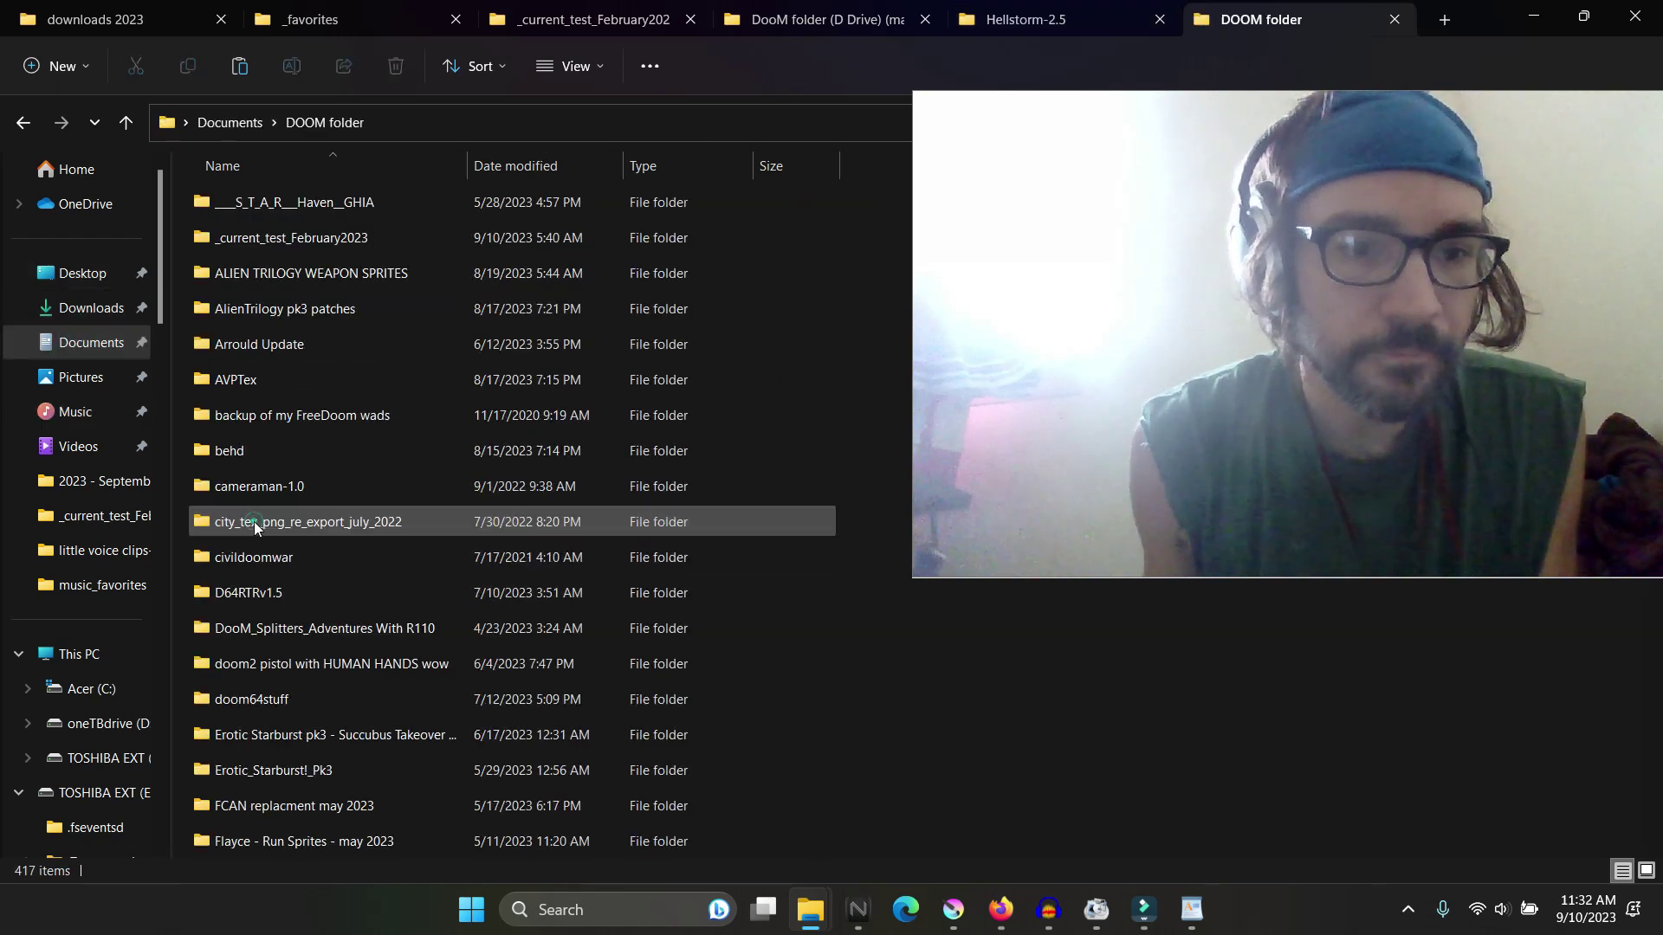
scroll(296, 523, down, 10)
scroll(295, 523, down, 9)
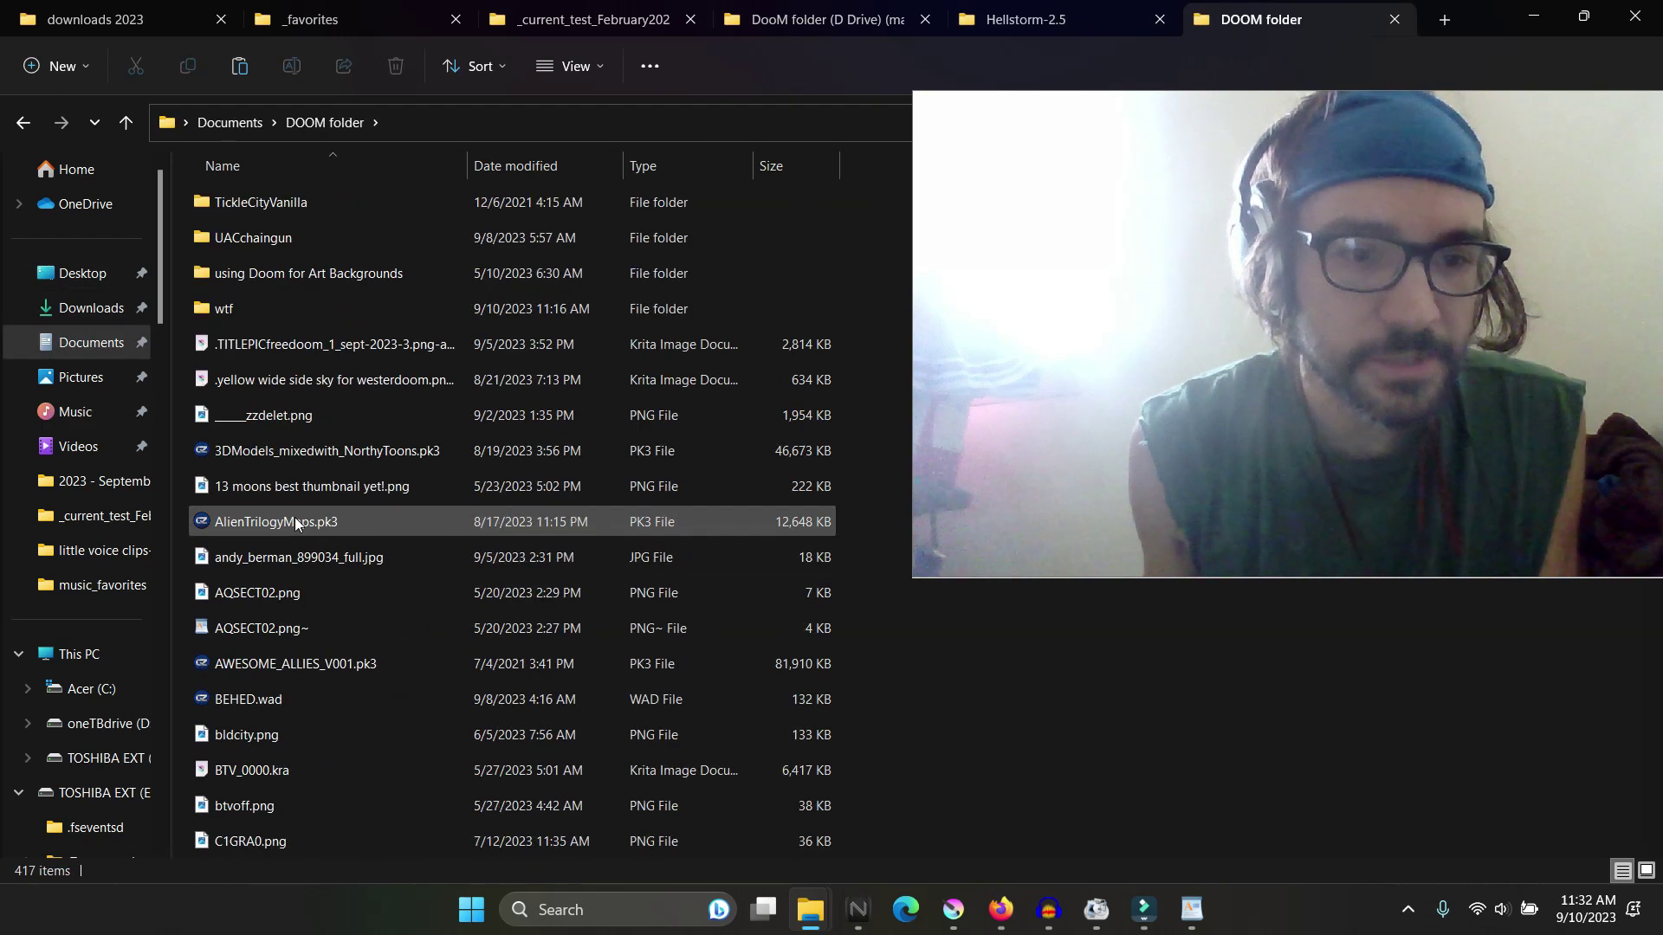
scroll(294, 517, up, 2)
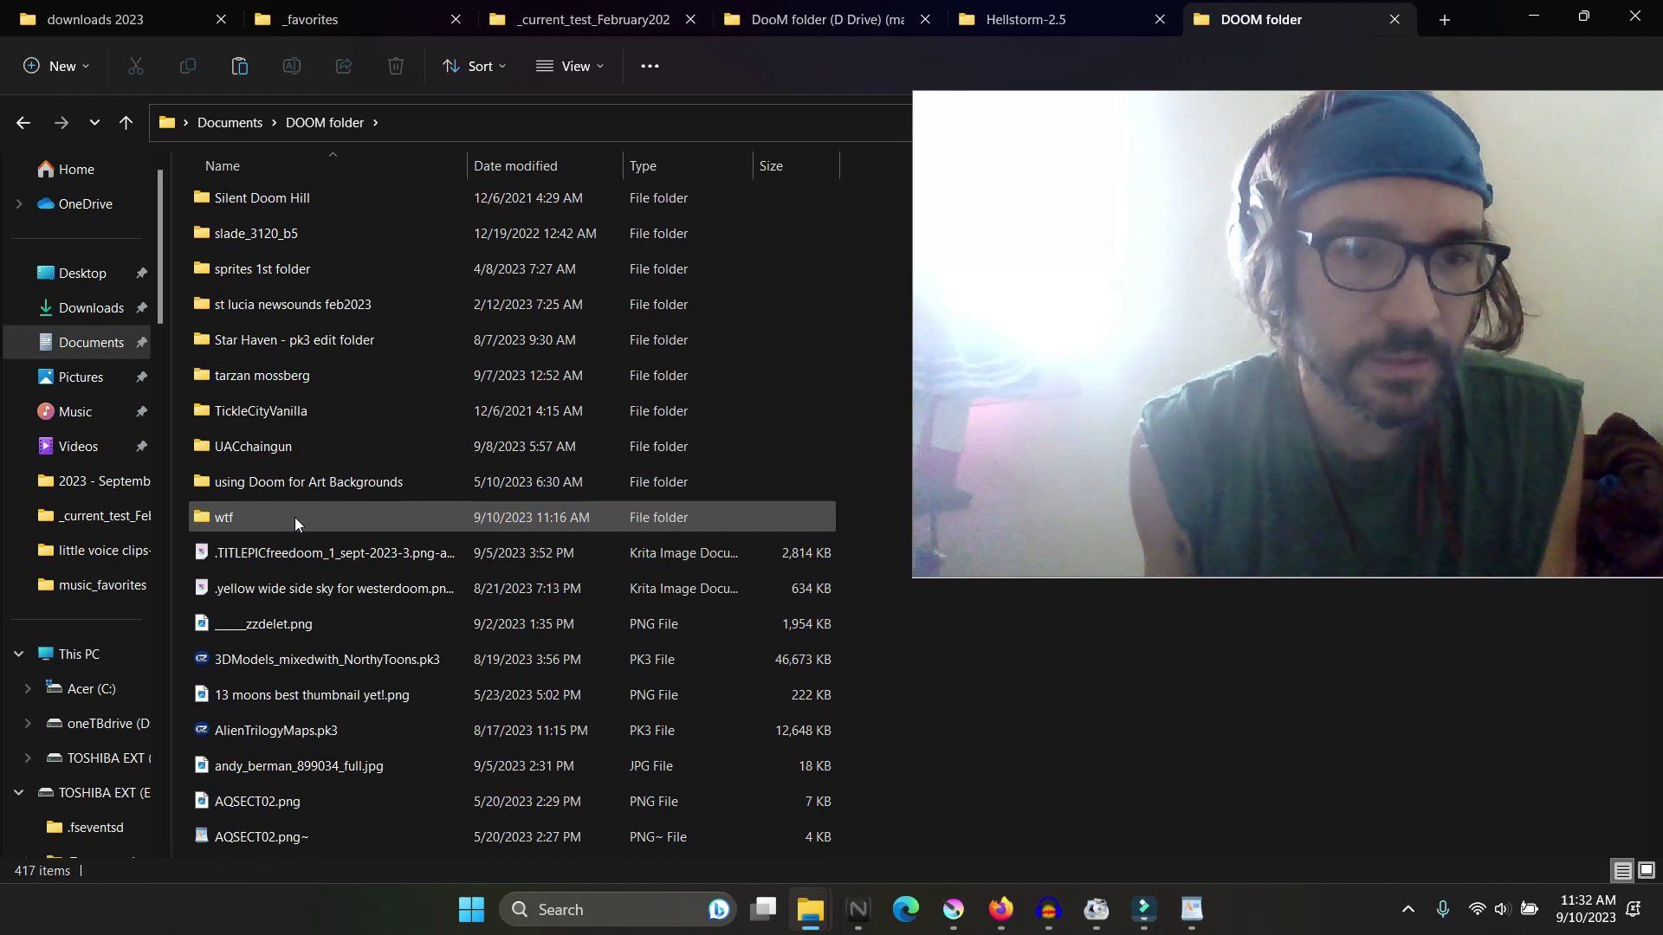
scroll(295, 517, up, 7)
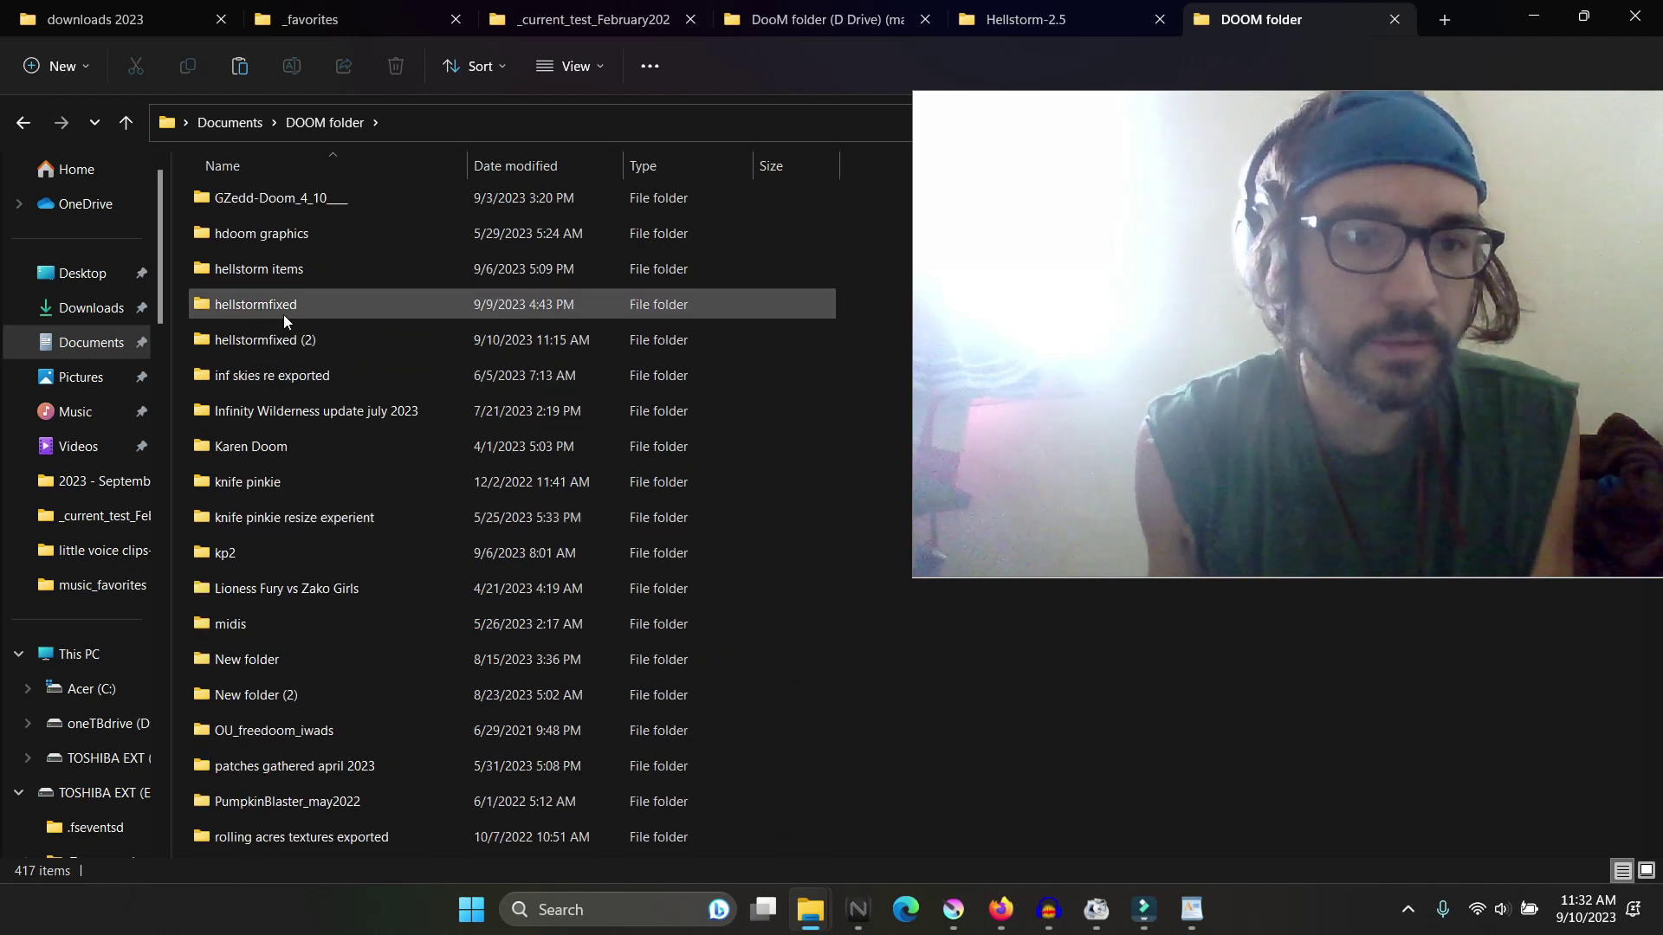
scroll(303, 484, down, 20)
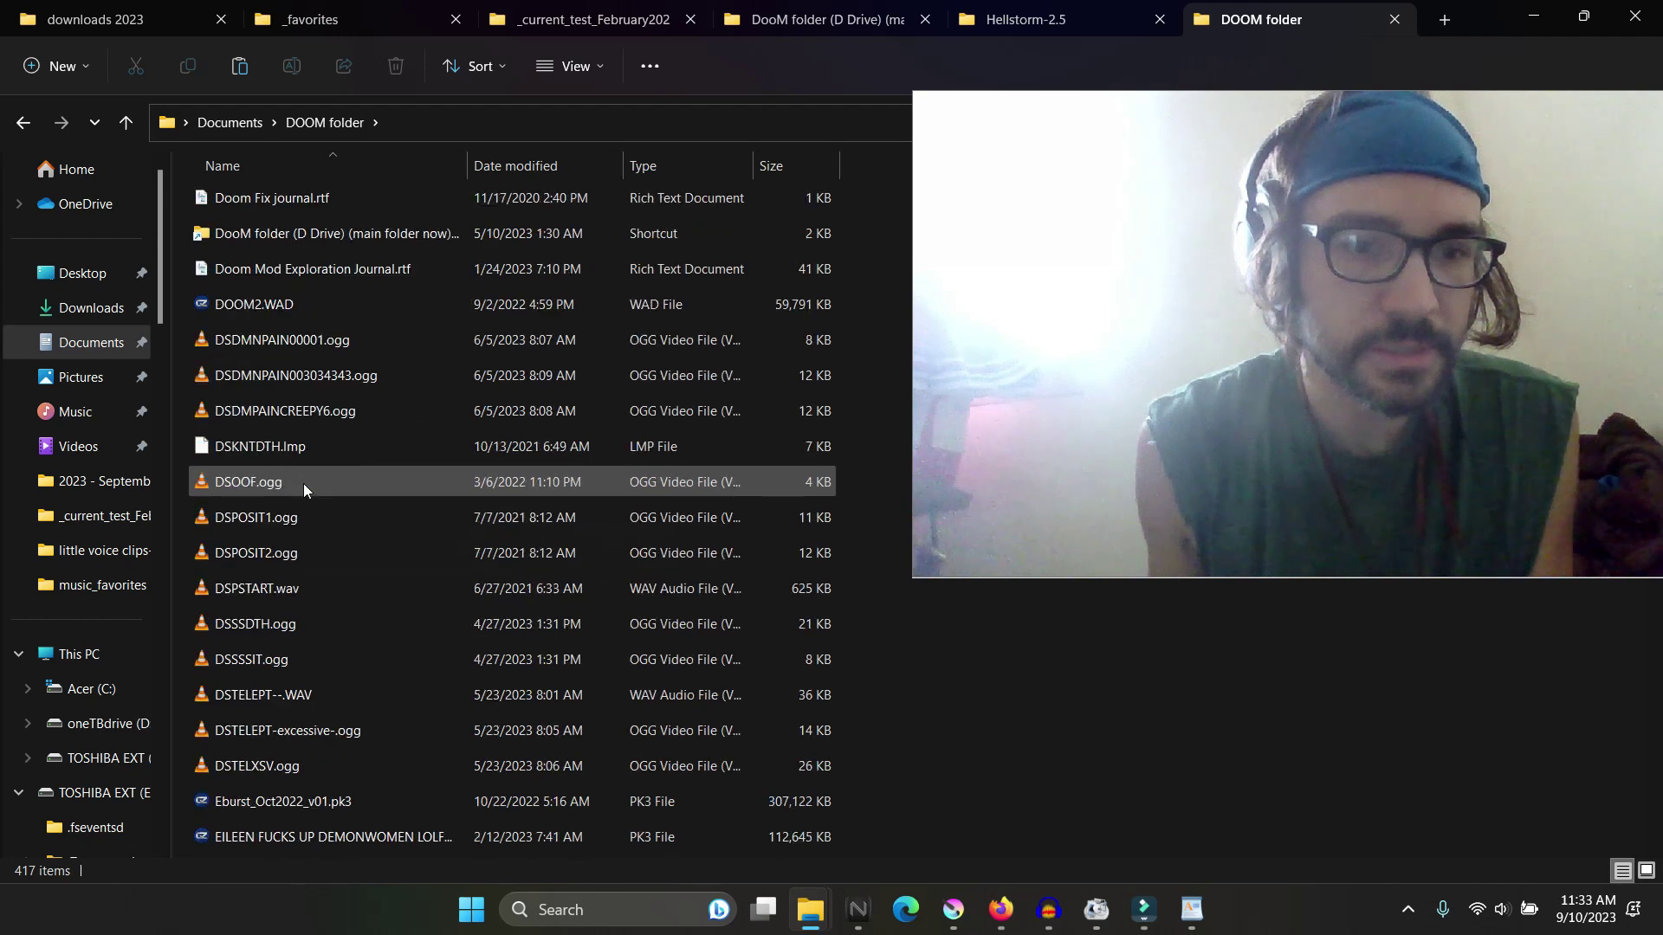
scroll(304, 483, up, 10)
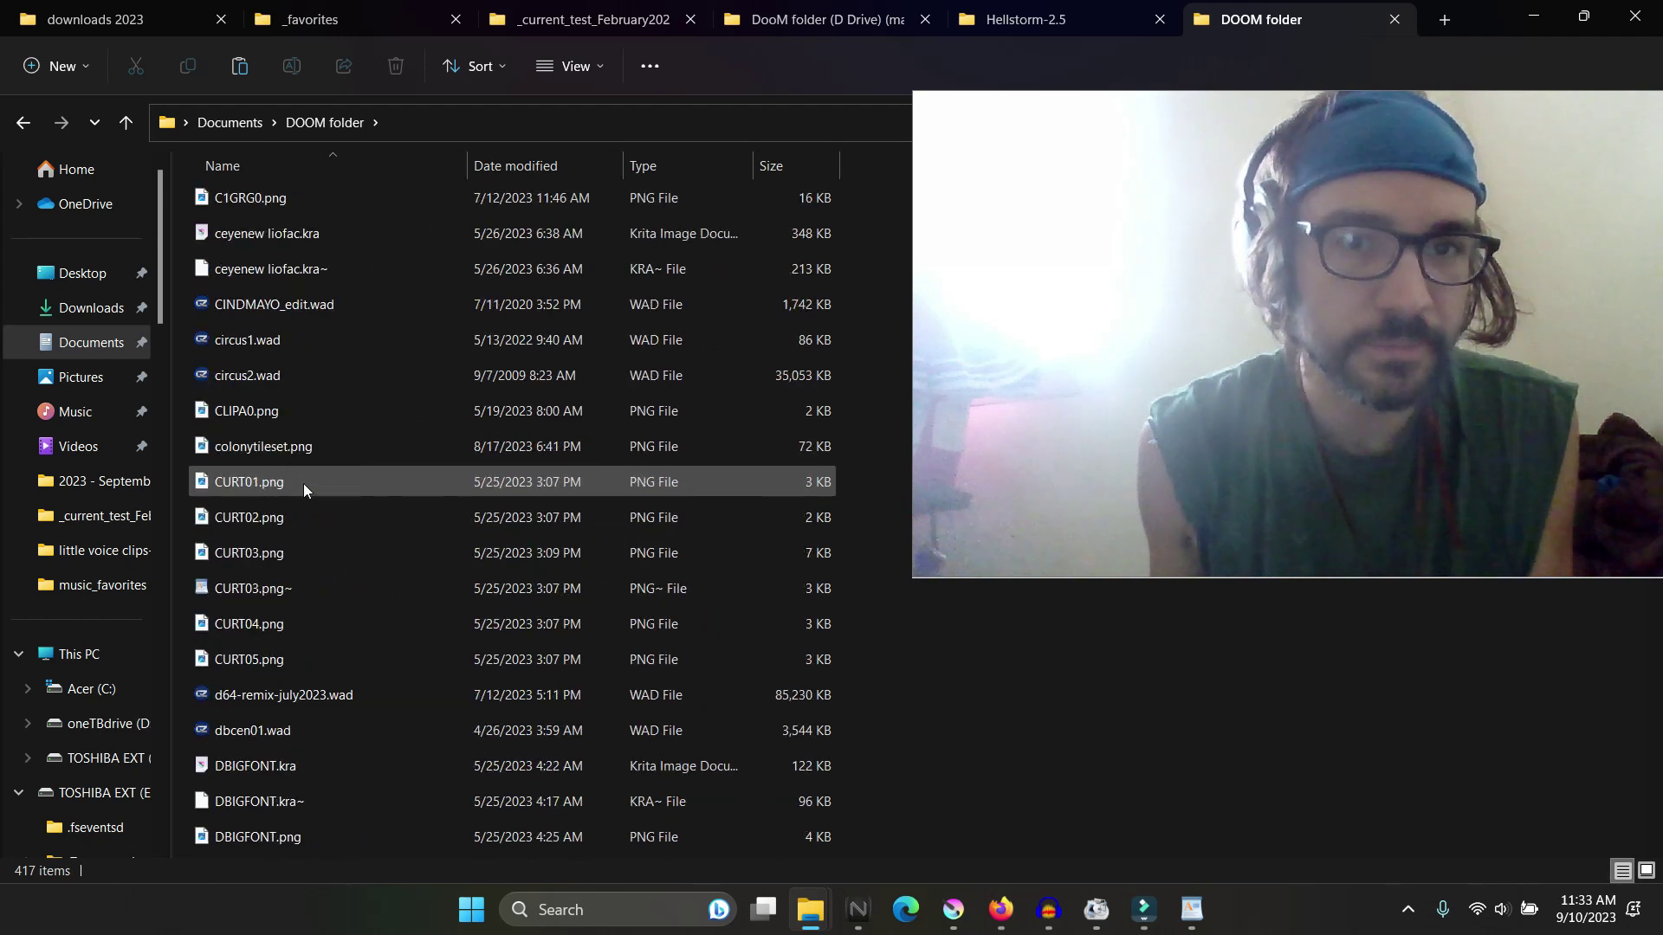
Step: Rename [WIP]Hellstorm-2.5.pk3 in the Hellstorm-2.5 folder to [WIP]Hellstorm-2.5.zip and accept the extension change
click(1040, 34)
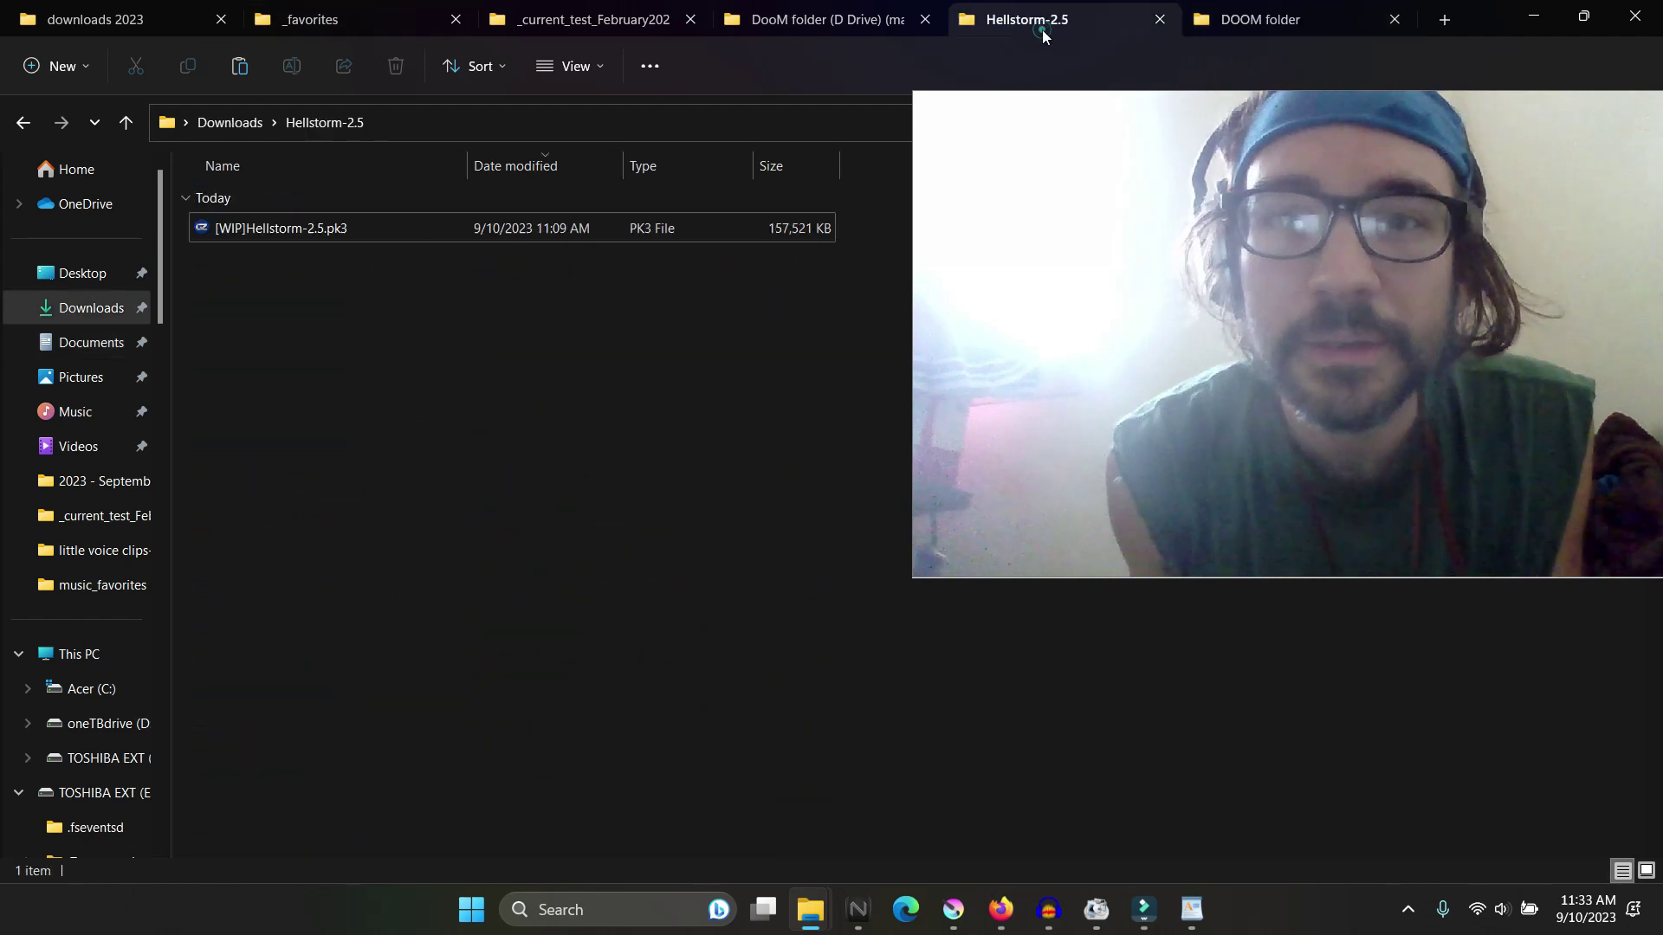
click(321, 232)
click(345, 230)
key(End)
key(BackSpace)
key(BackSpace)
key(BackSpace)
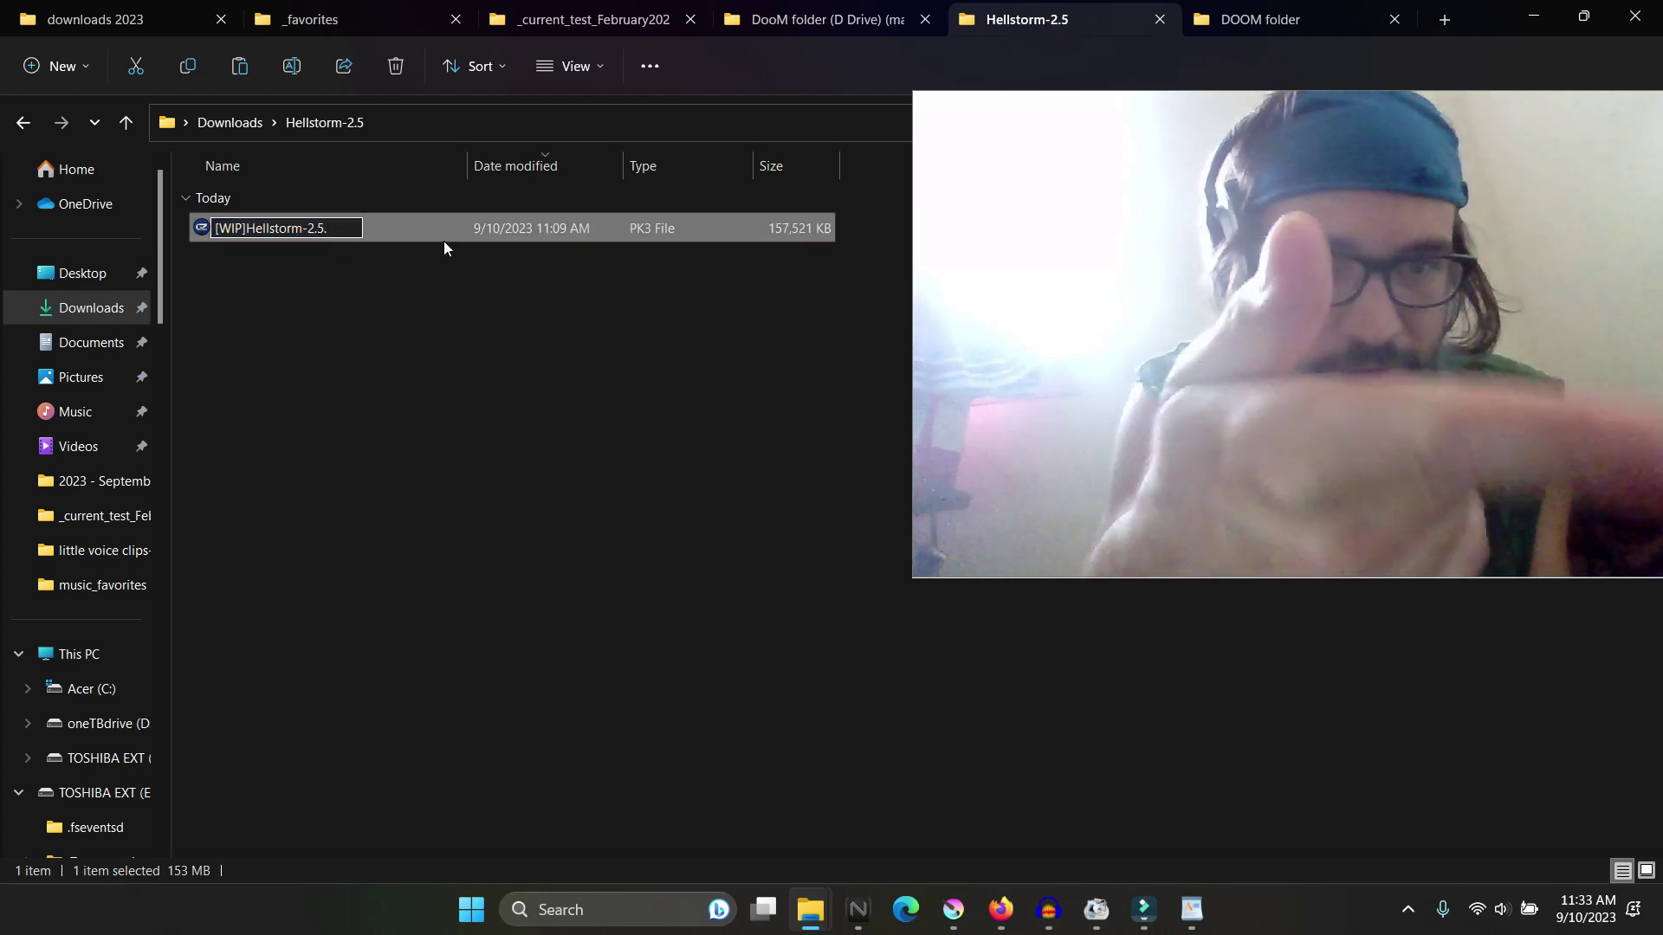
text(zip)
key(Return)
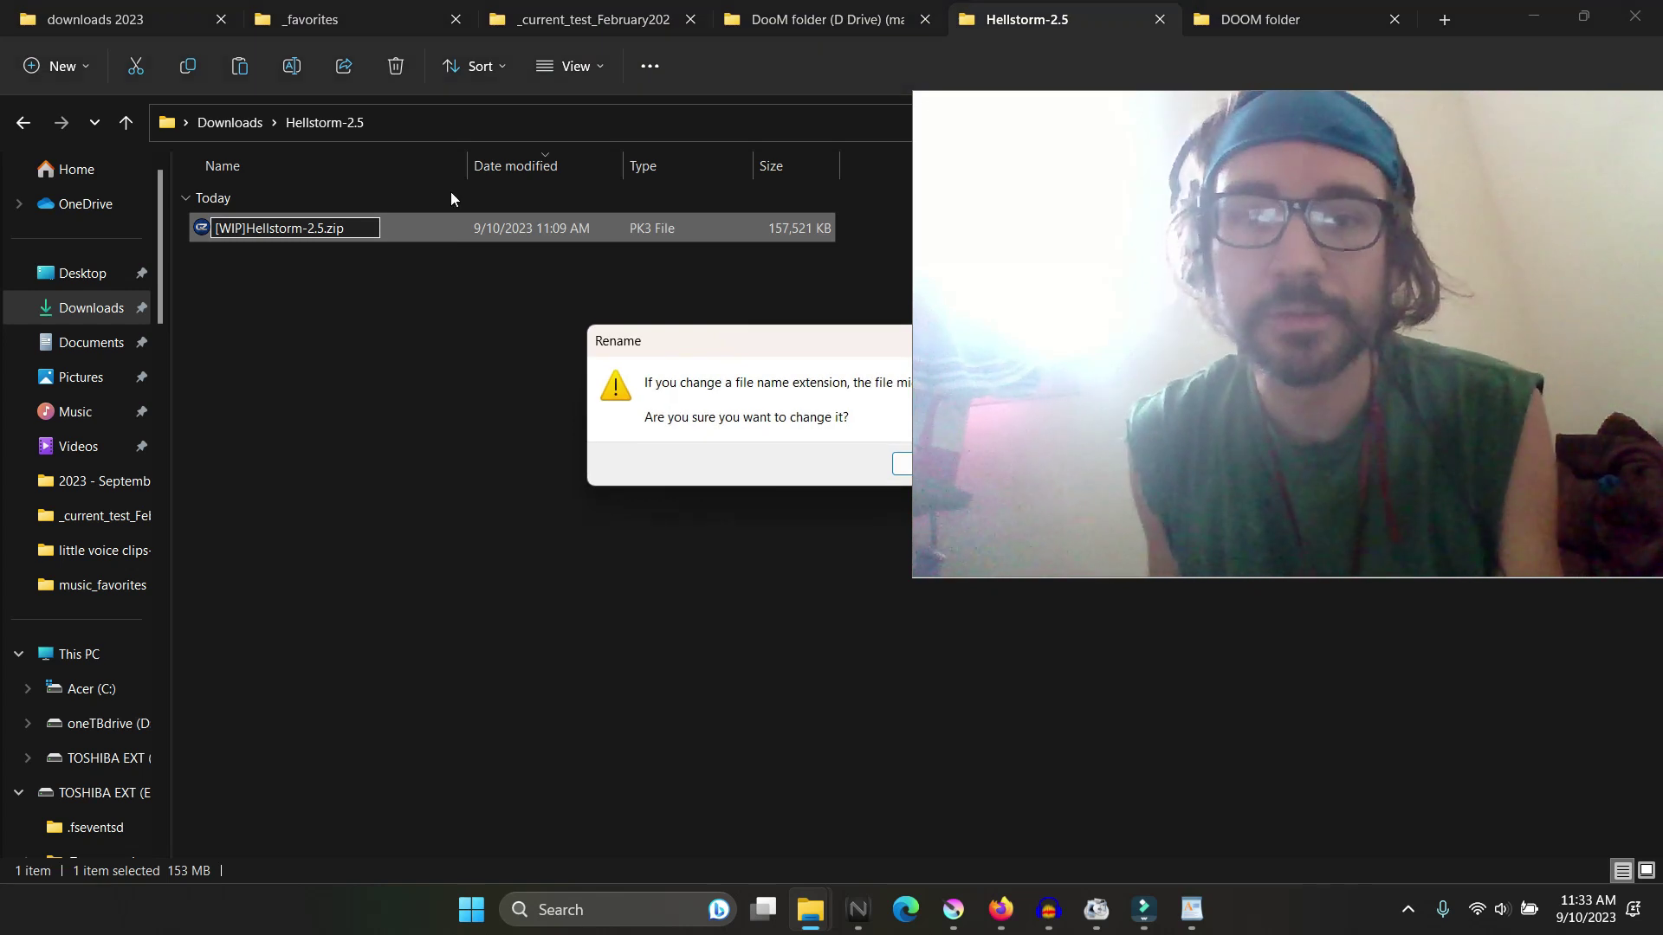
click(928, 465)
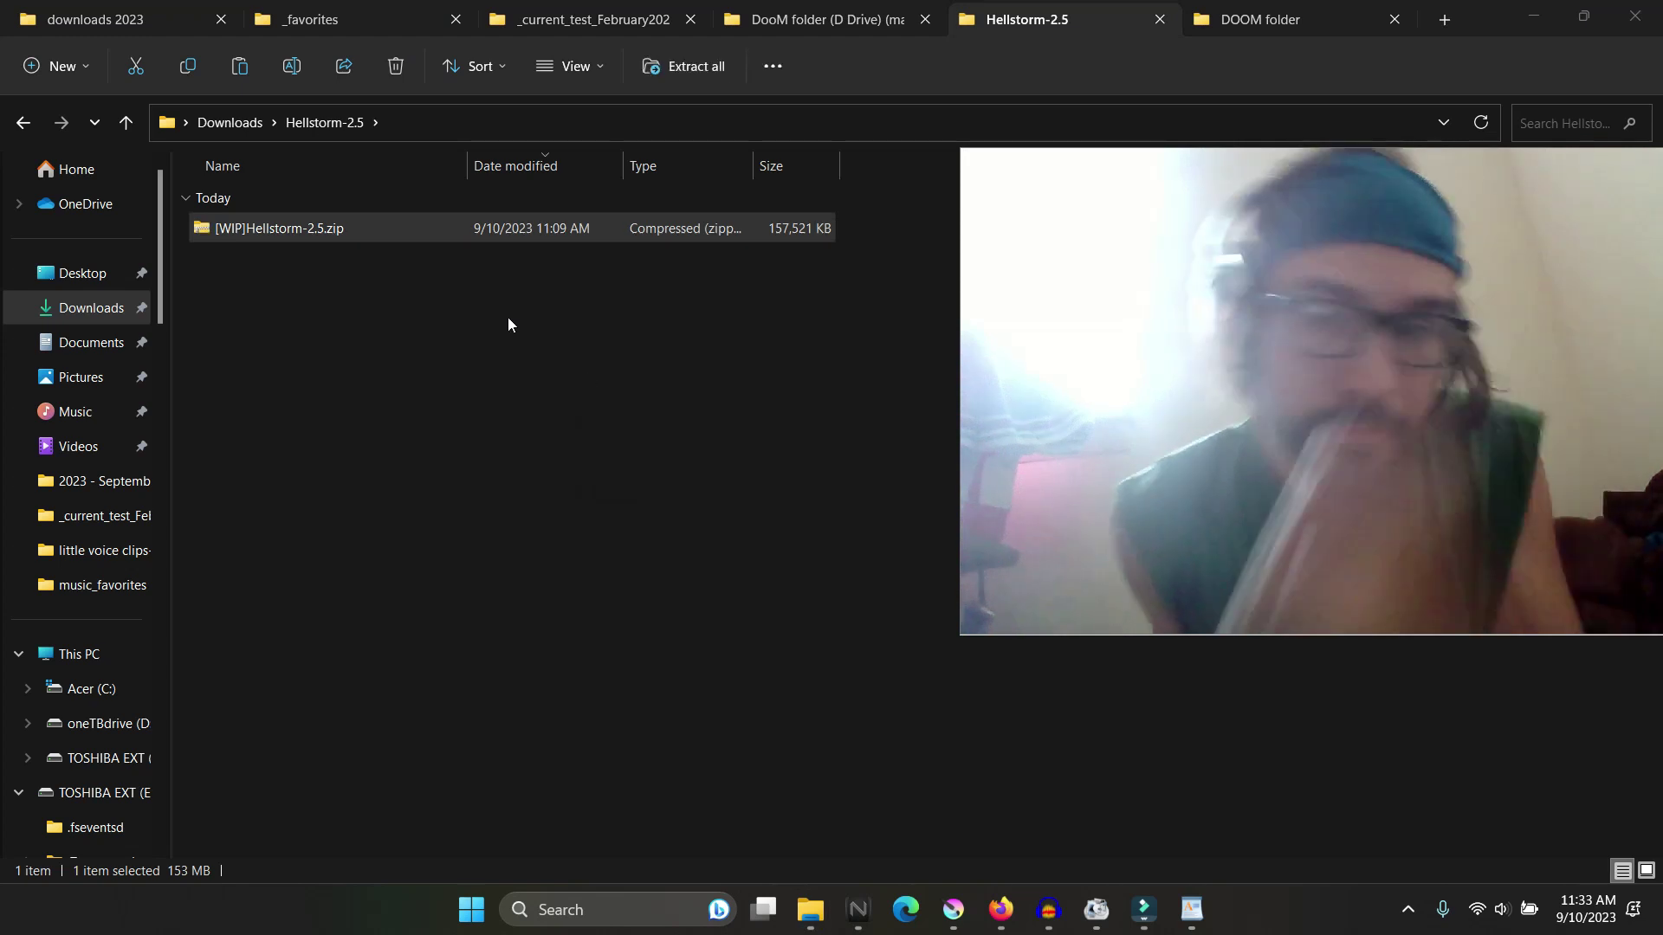
Step: Search Windows for "show file ext" to find the file extension setting, and close the search
click(560, 910)
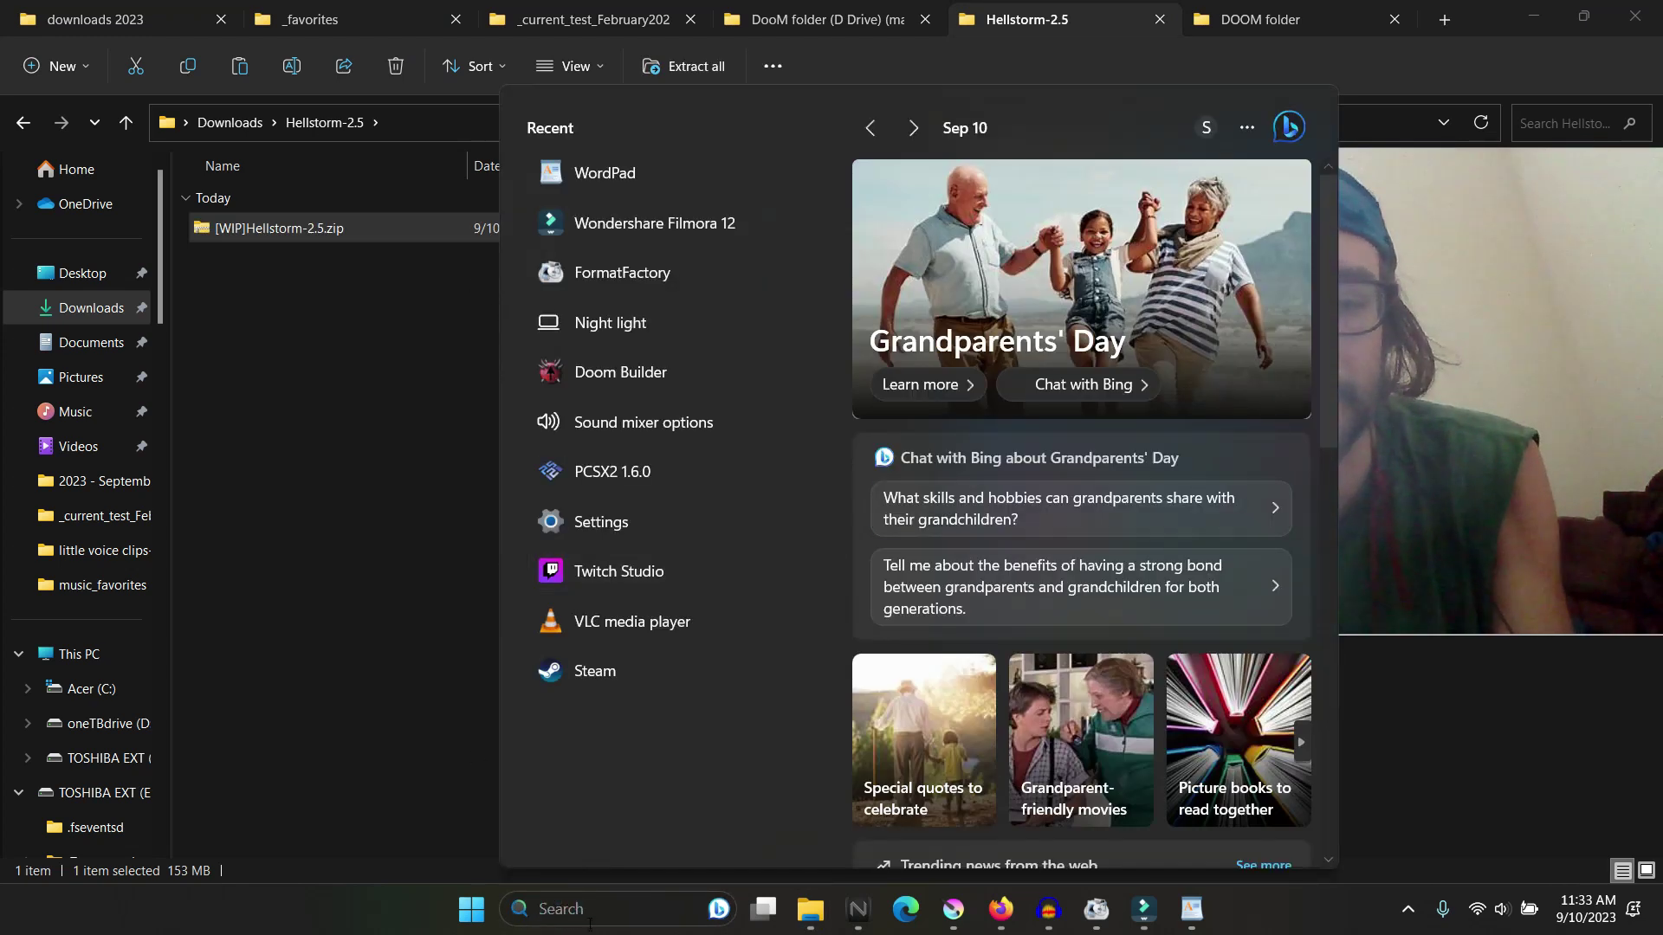
text(show file ext)
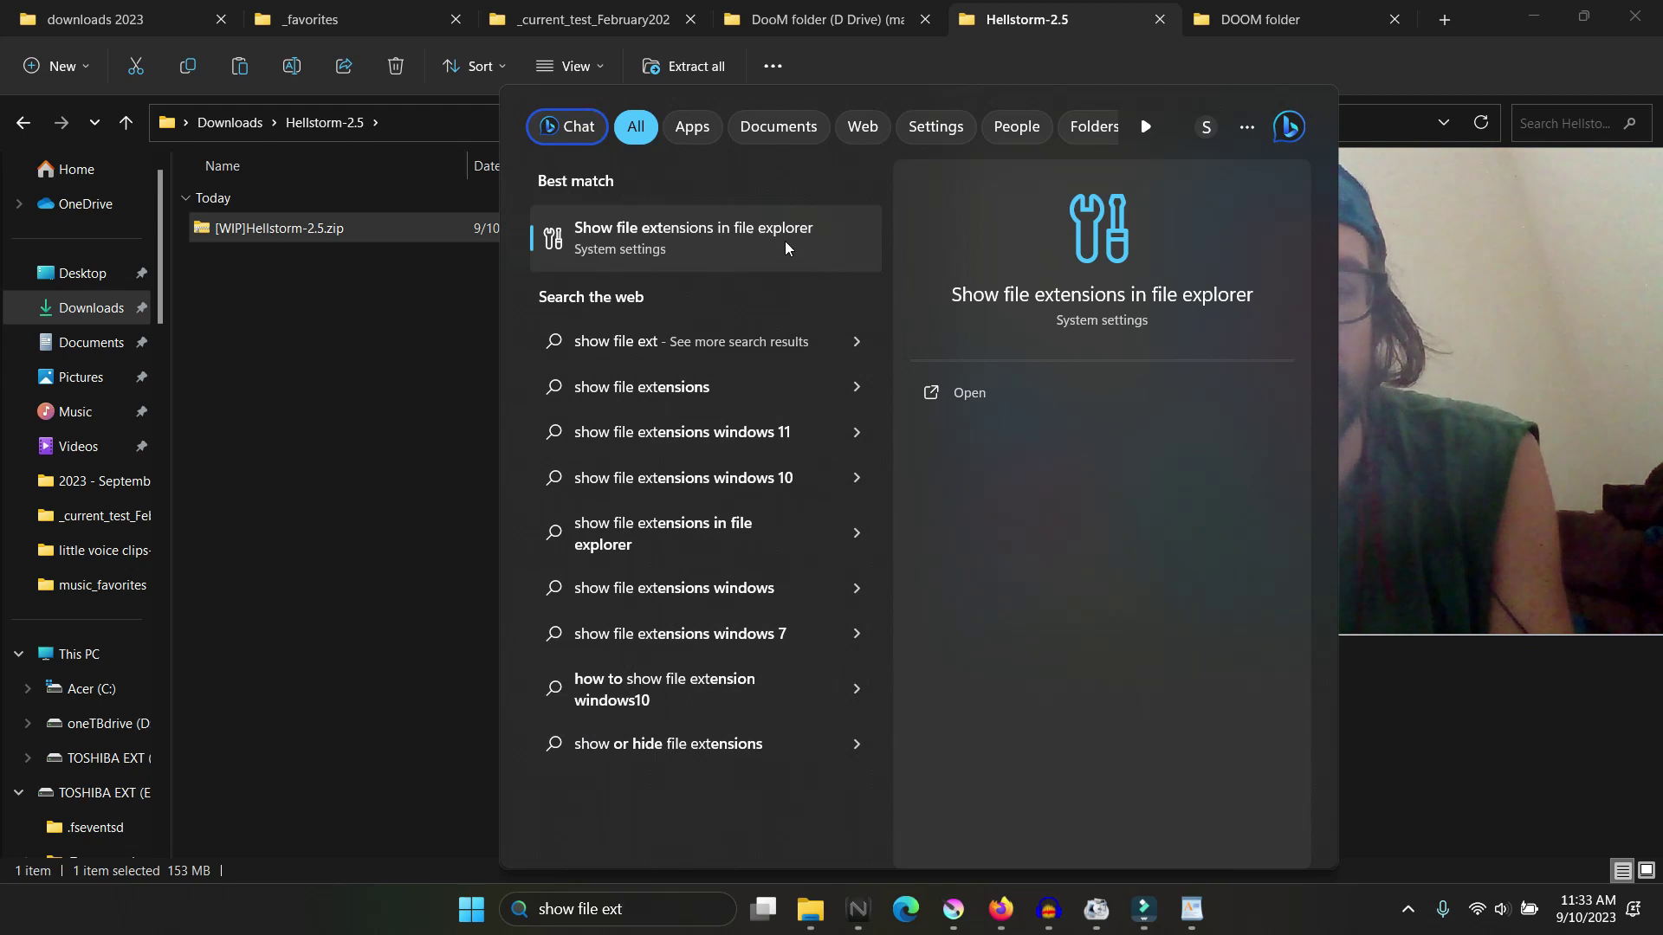
click(260, 453)
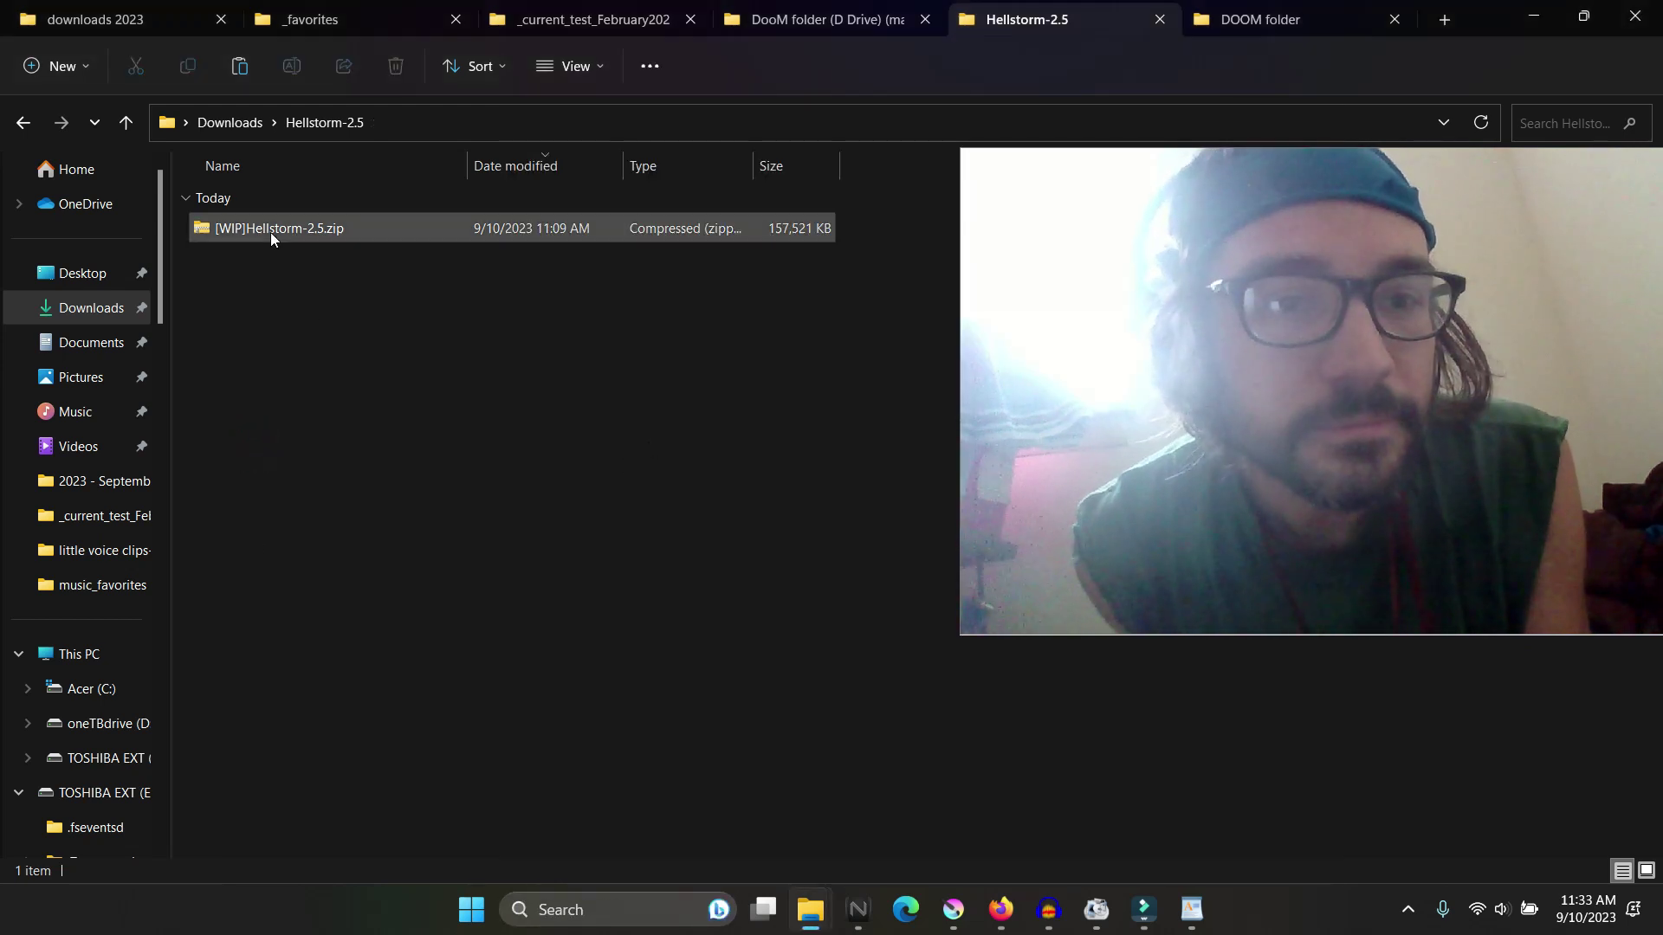
Step: Extract [WIP]Hellstorm-2.5.zip into the suggested [WIP]Hellstorm-2.5 folder, skipping the conflicting DECORATE item, and stop the extraction partway
right_click(274, 227)
click(386, 440)
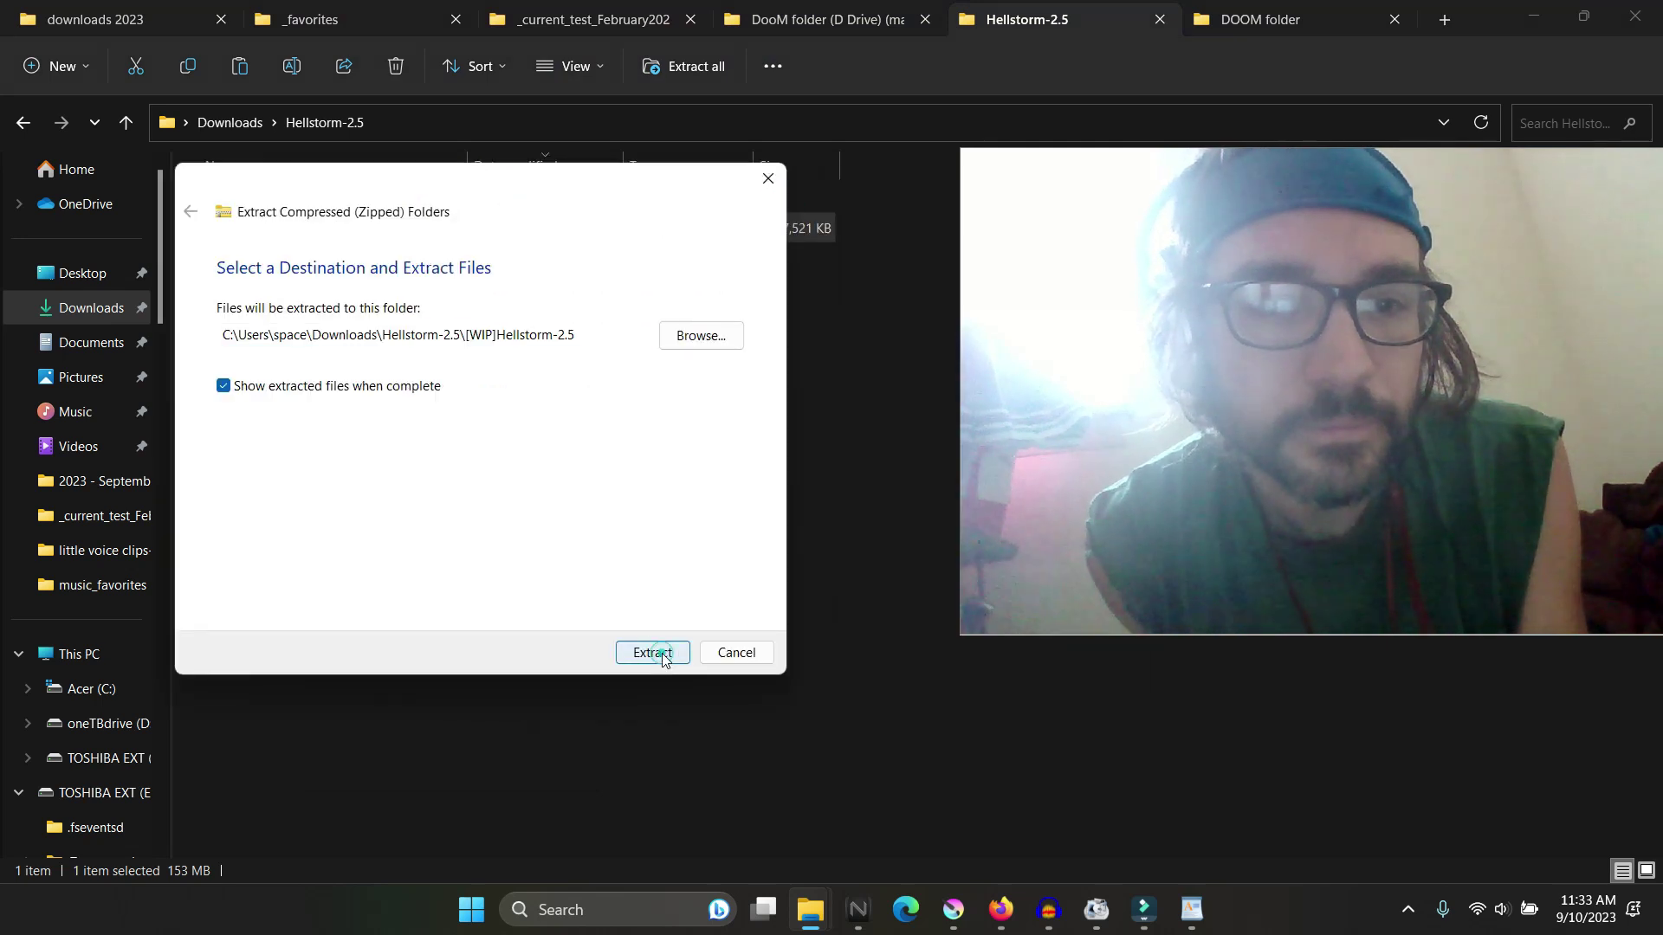
click(648, 651)
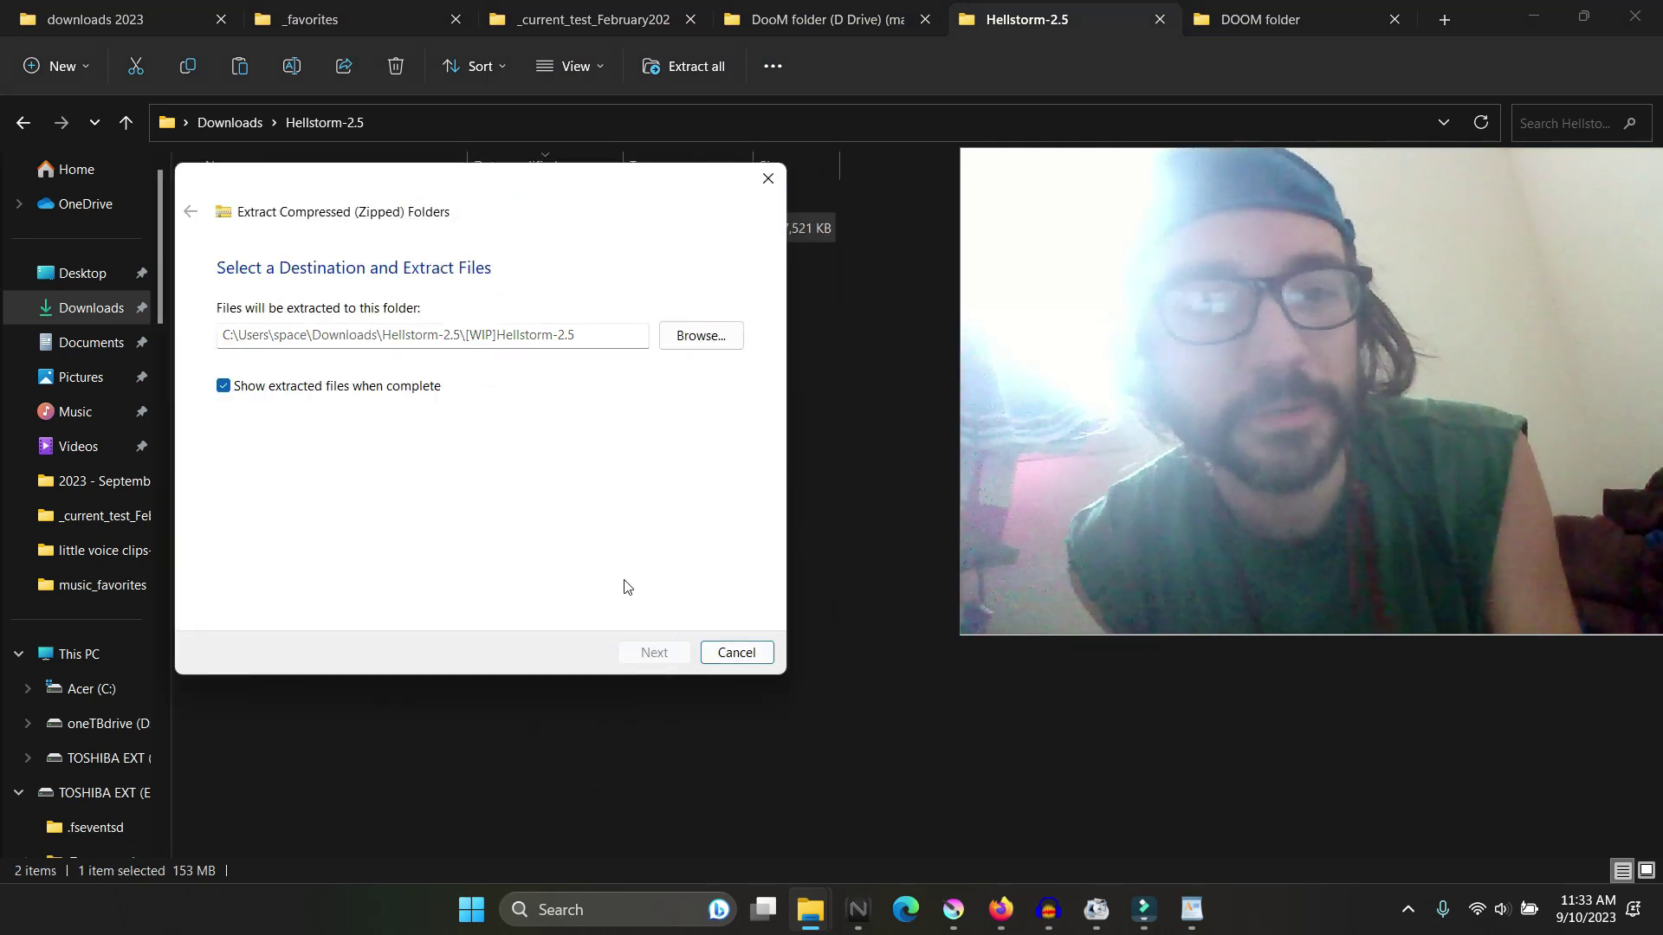
drag(796, 233, 349, 212)
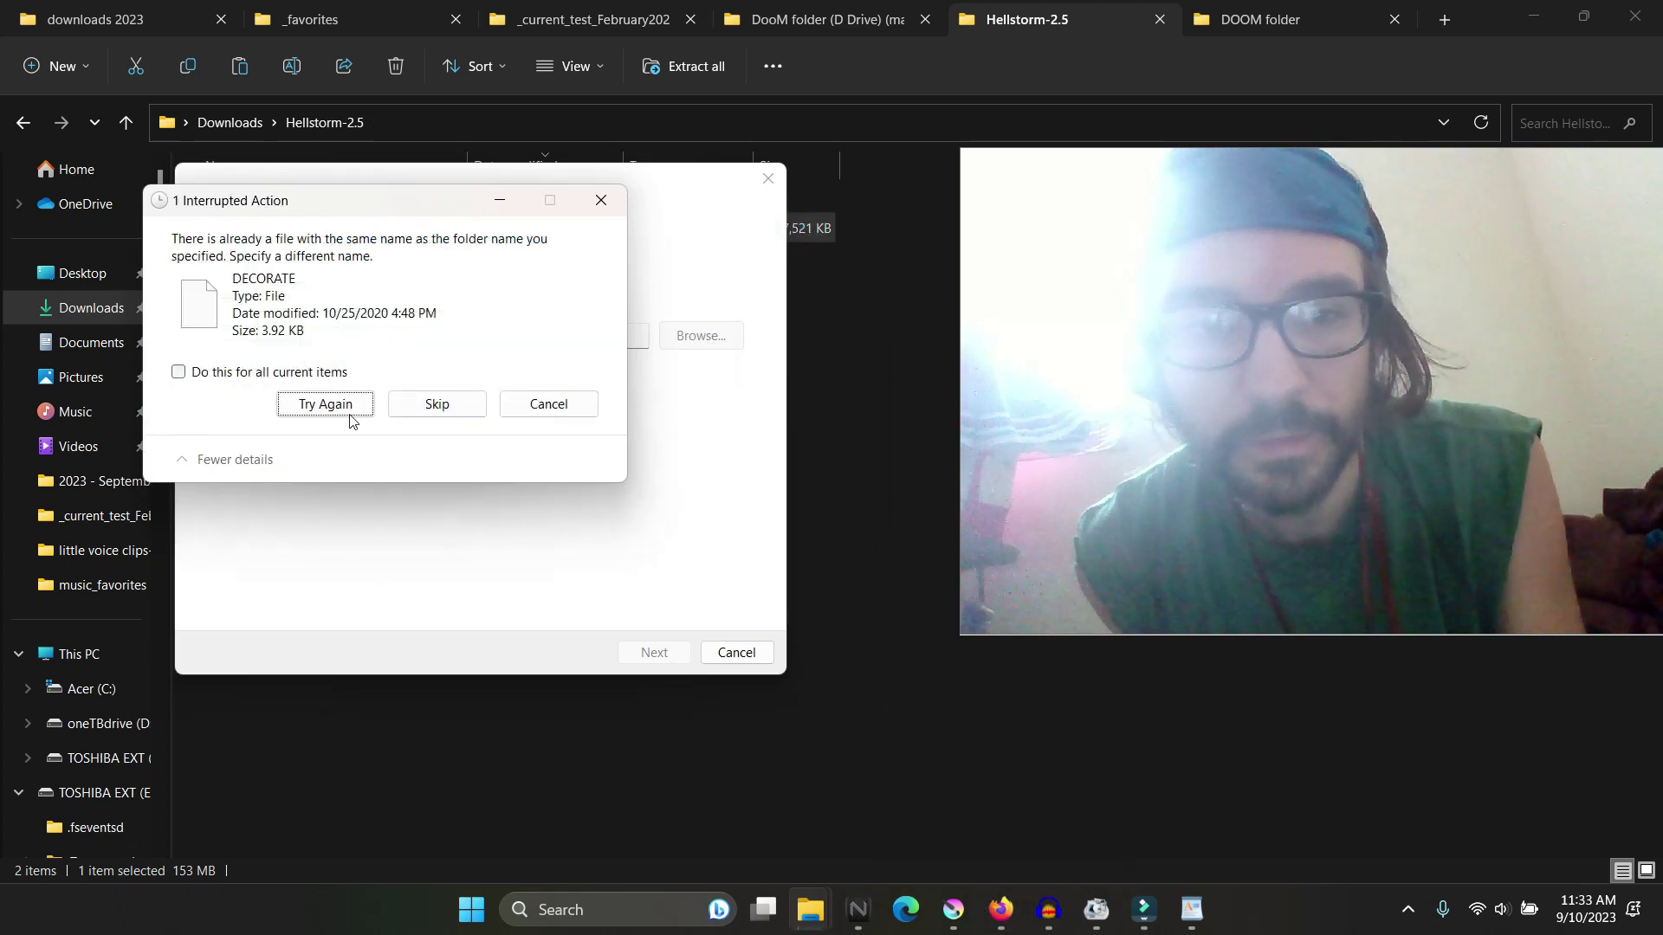
click(437, 405)
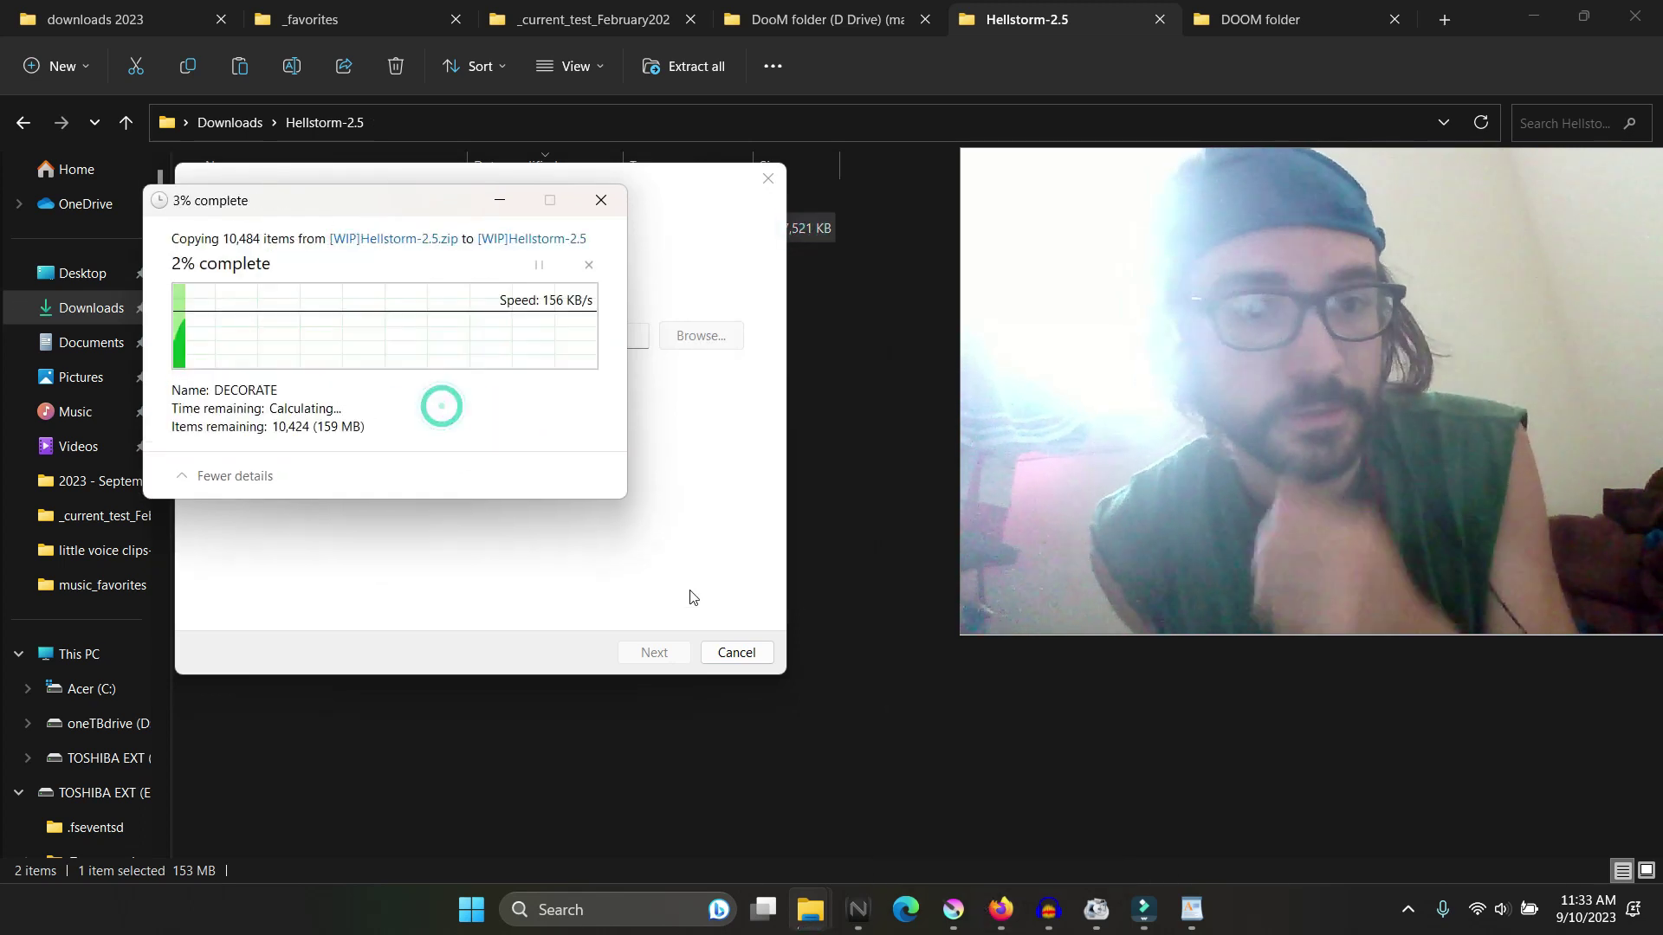
drag(332, 205, 485, 348)
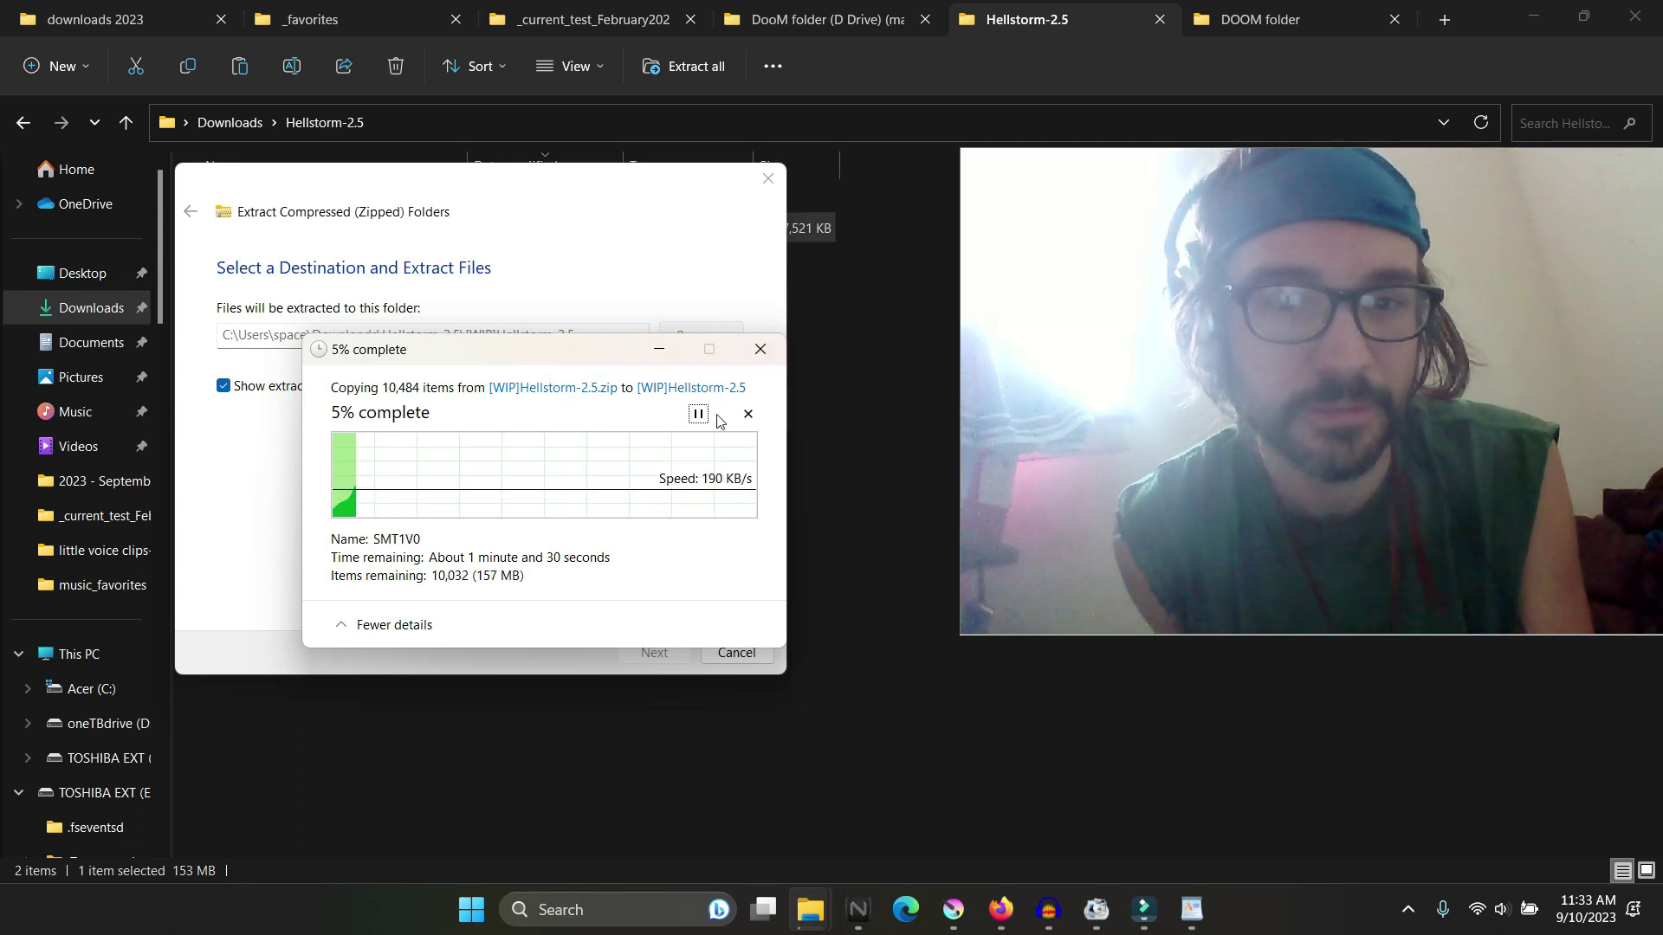
click(749, 413)
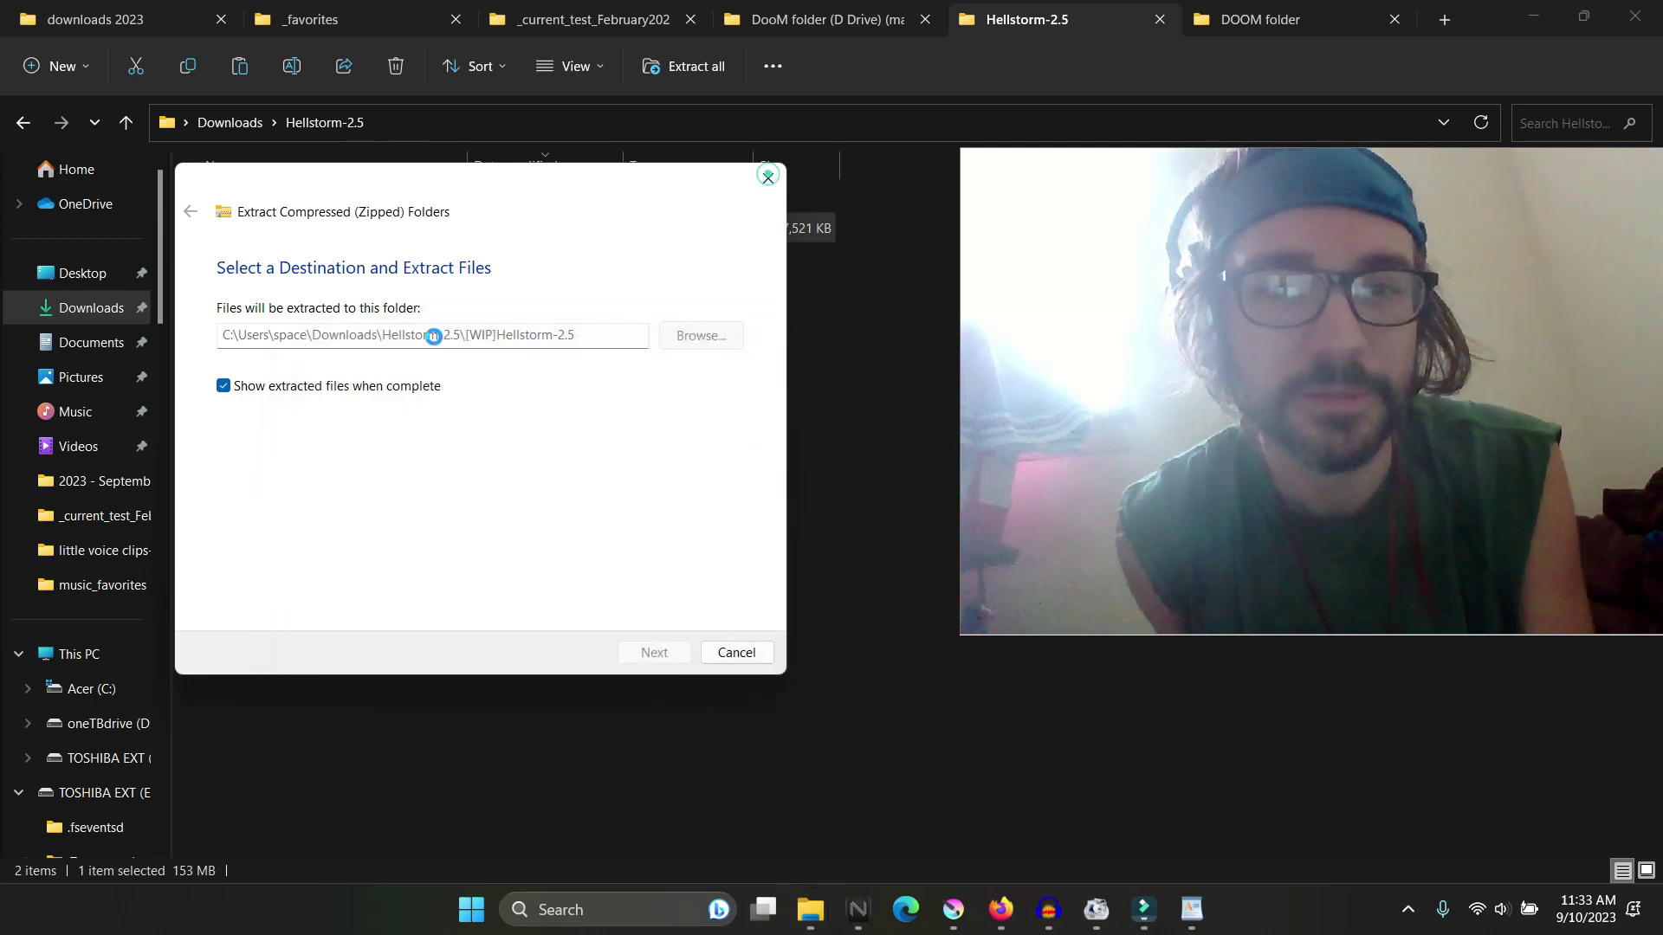
Step: Look through the files extracted from the Hellstorm archive, select TERRAIN.wad, and close their window
scroll(517, 304, down, 10)
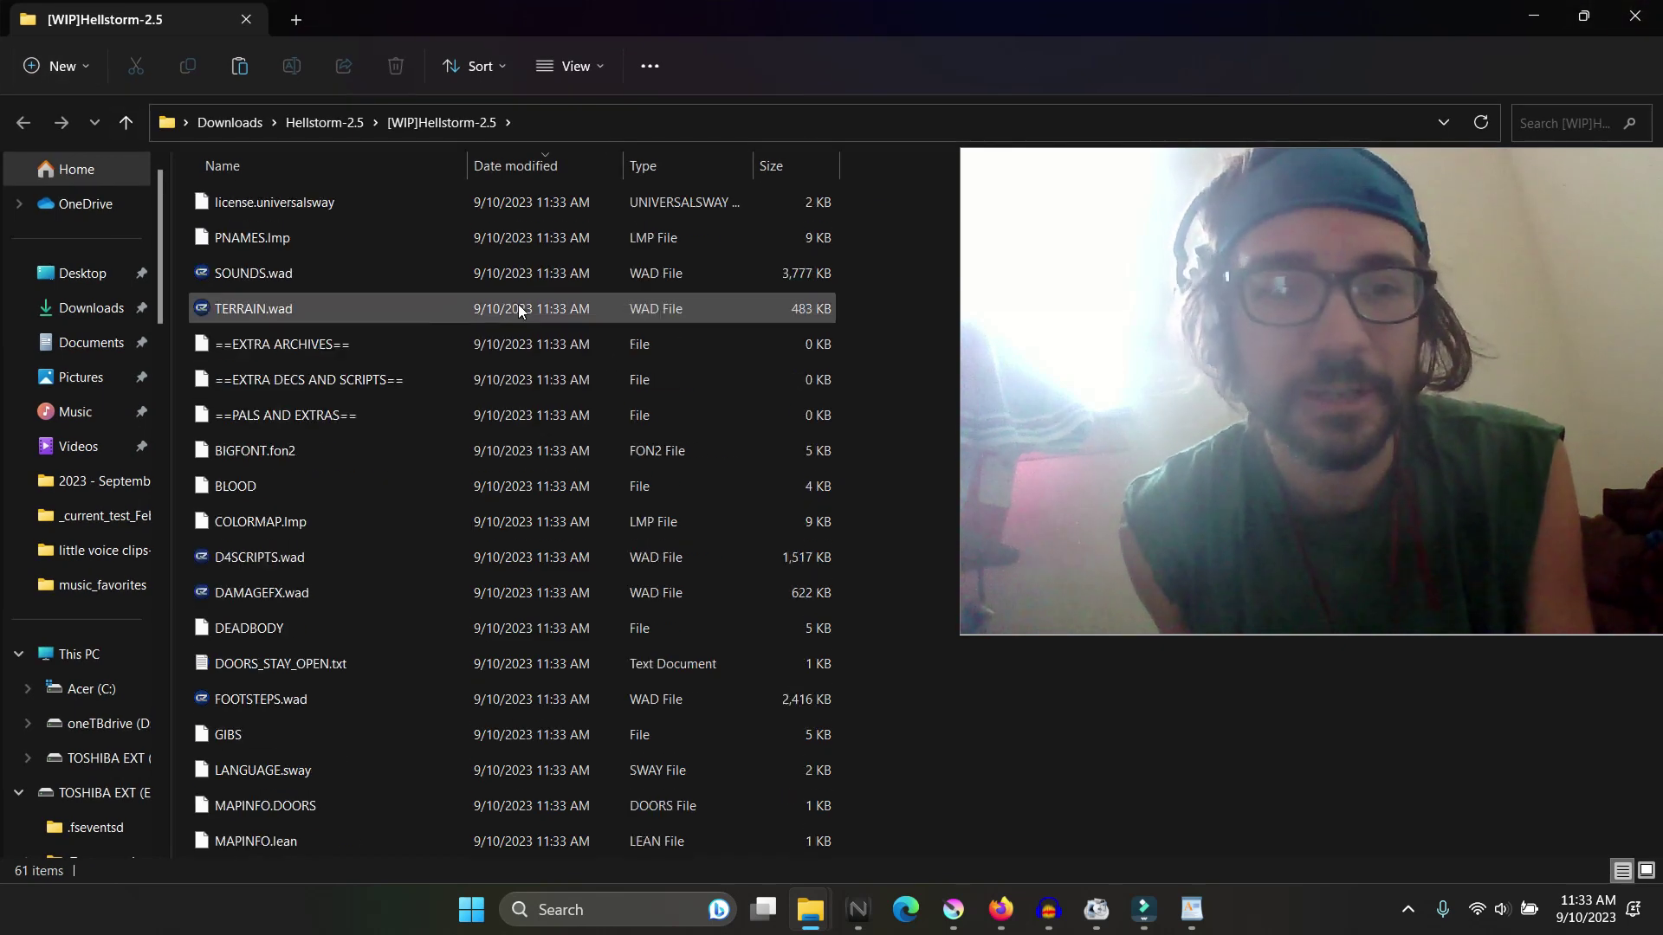
scroll(496, 373, up, 10)
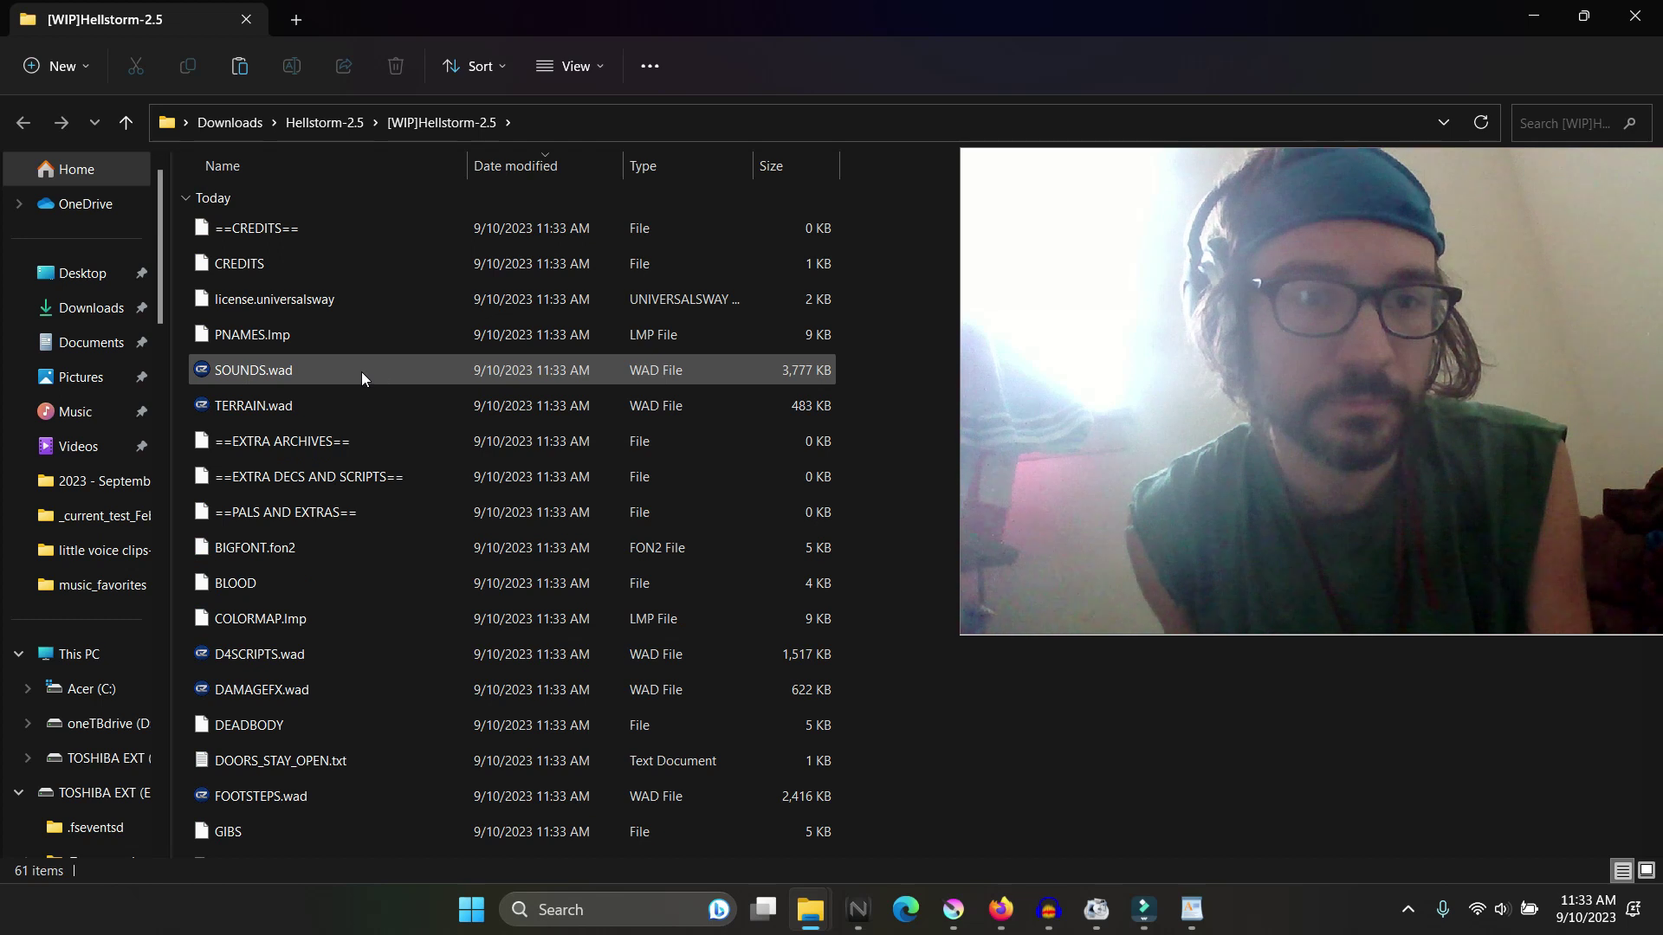
click(338, 406)
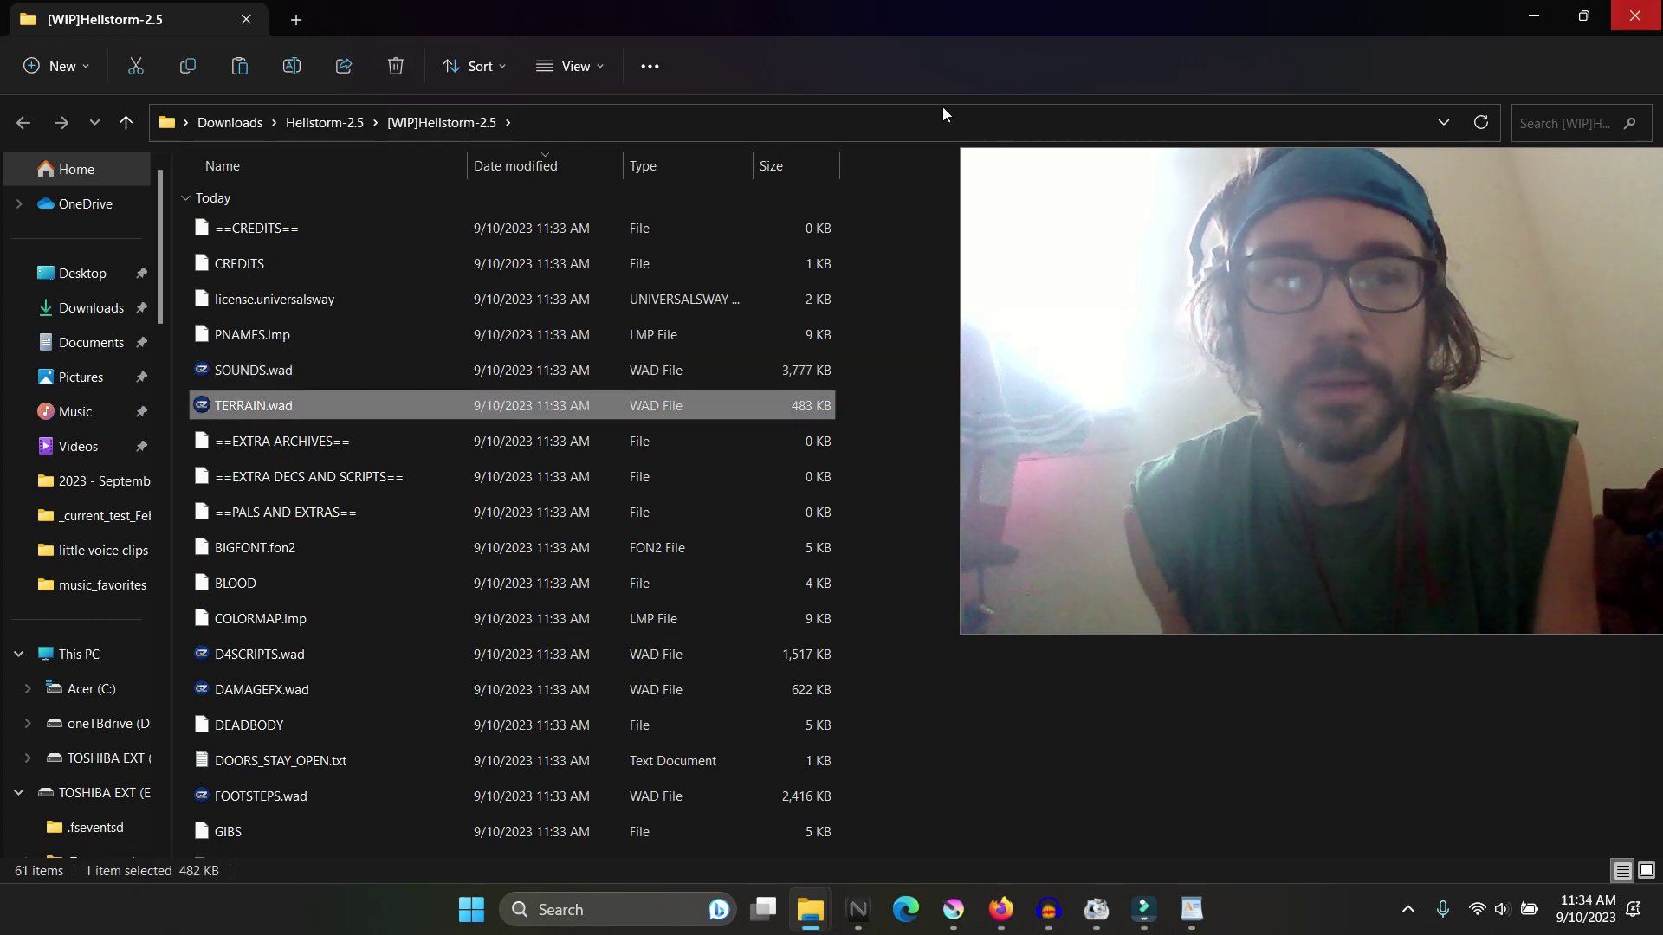
click(1648, 28)
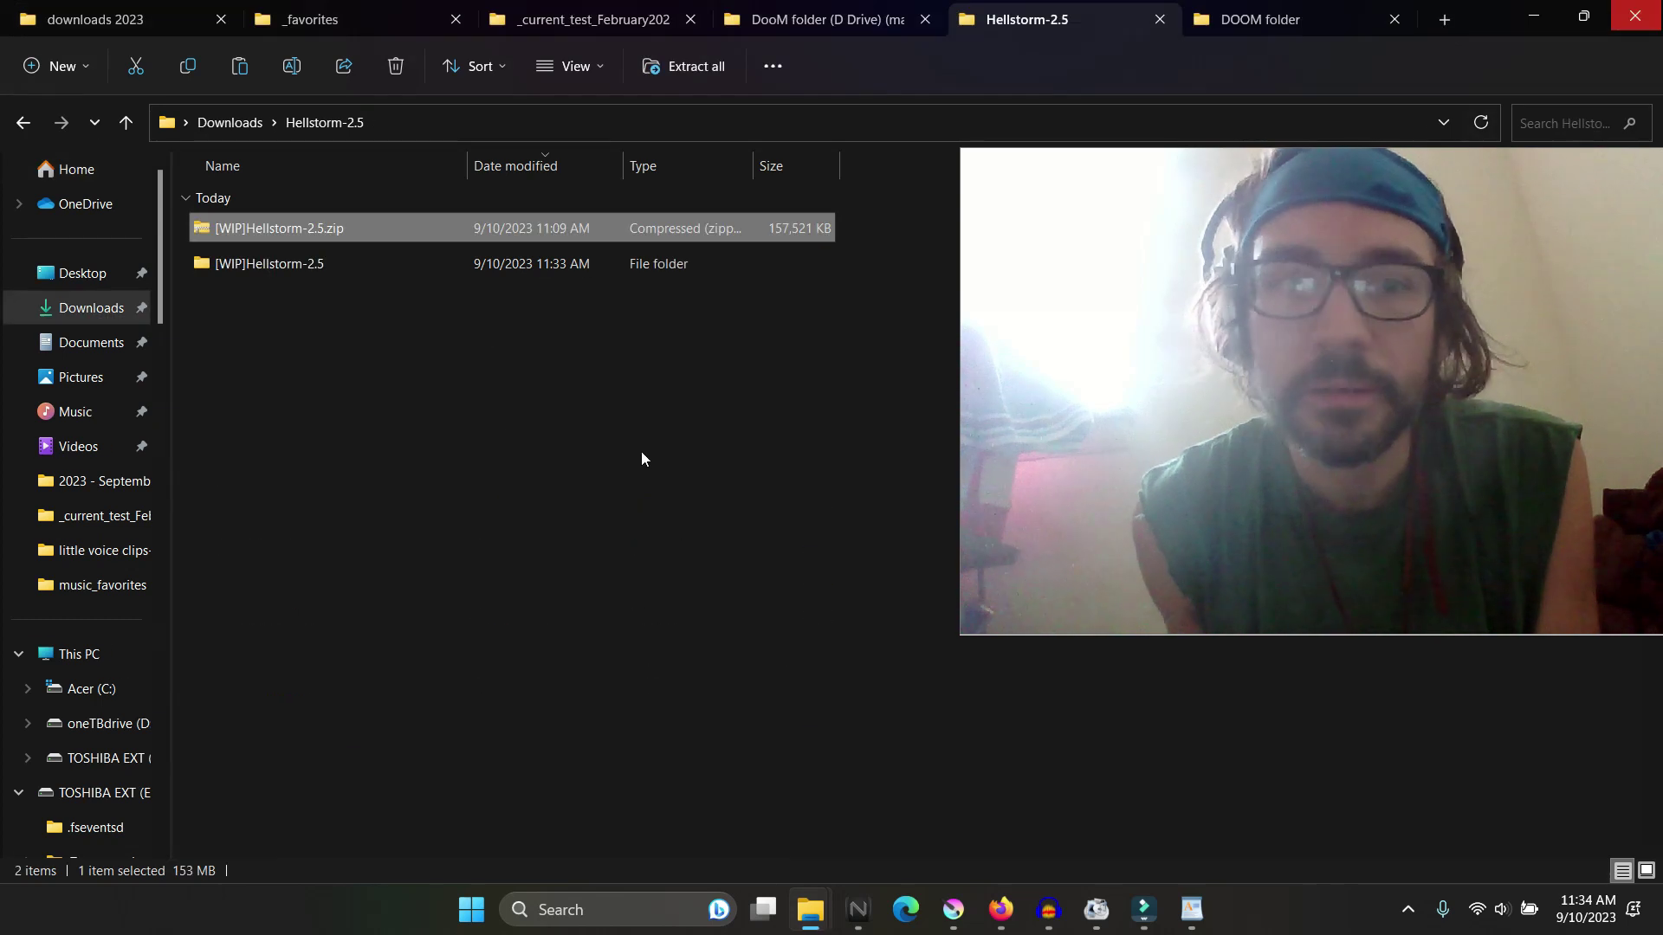
Step: Compare the file sizes of hellstorm_saved_again_again.pk3 and hellstormfixed.pk3 in the _current_test_February2023 folder
click(1226, 12)
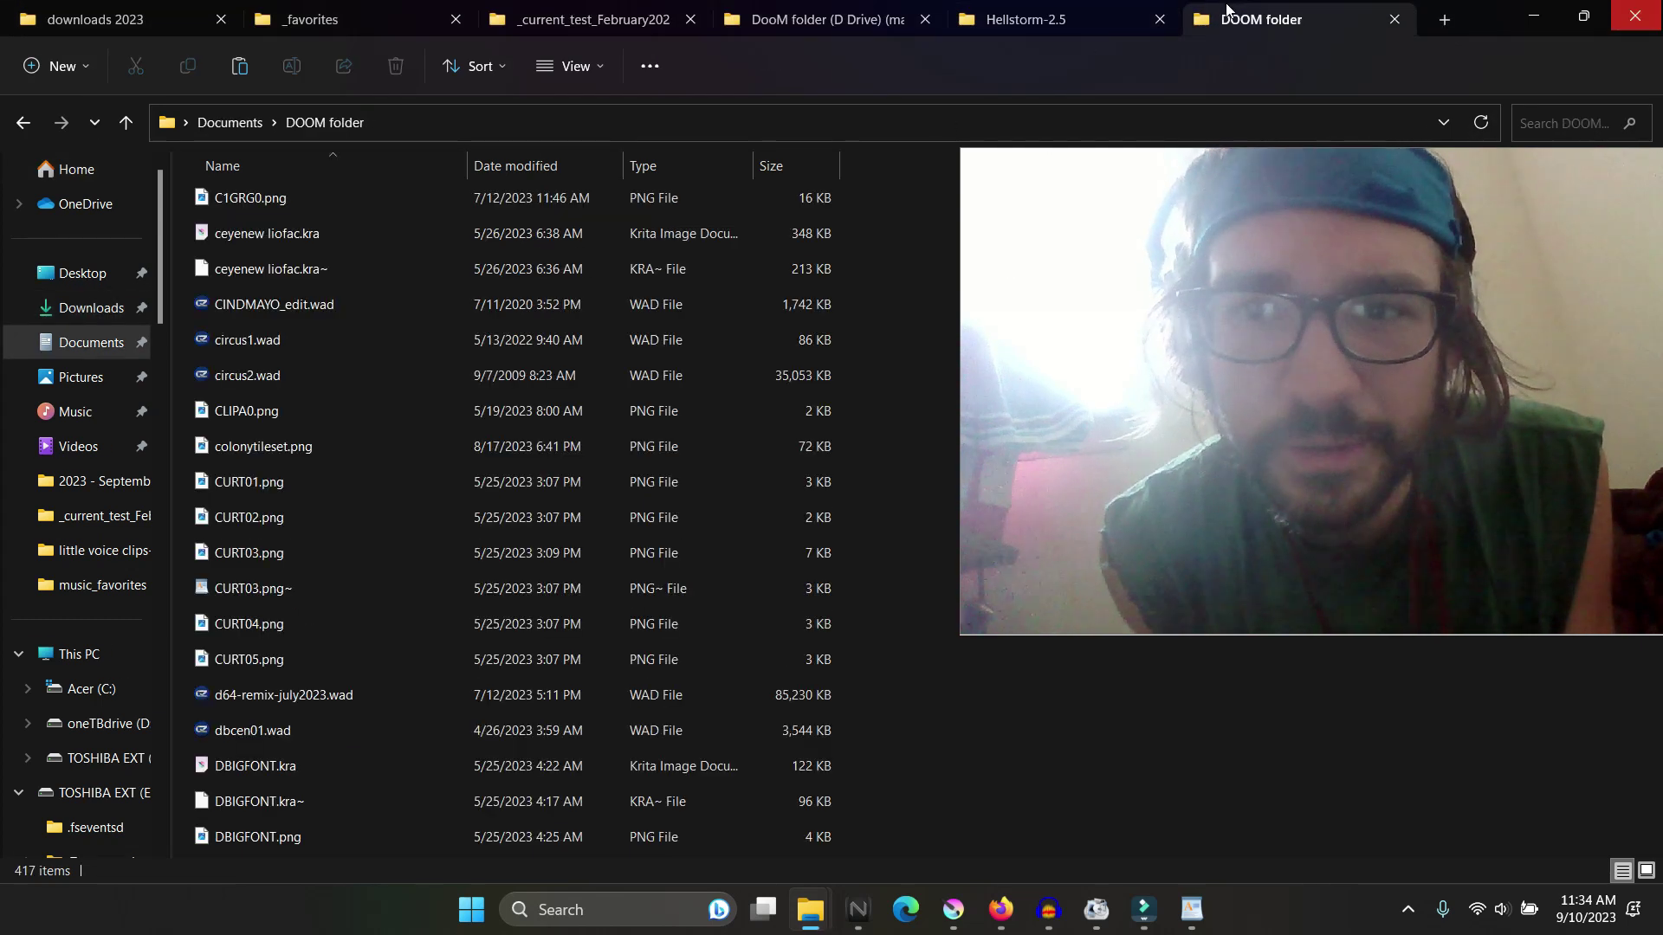
click(1103, 19)
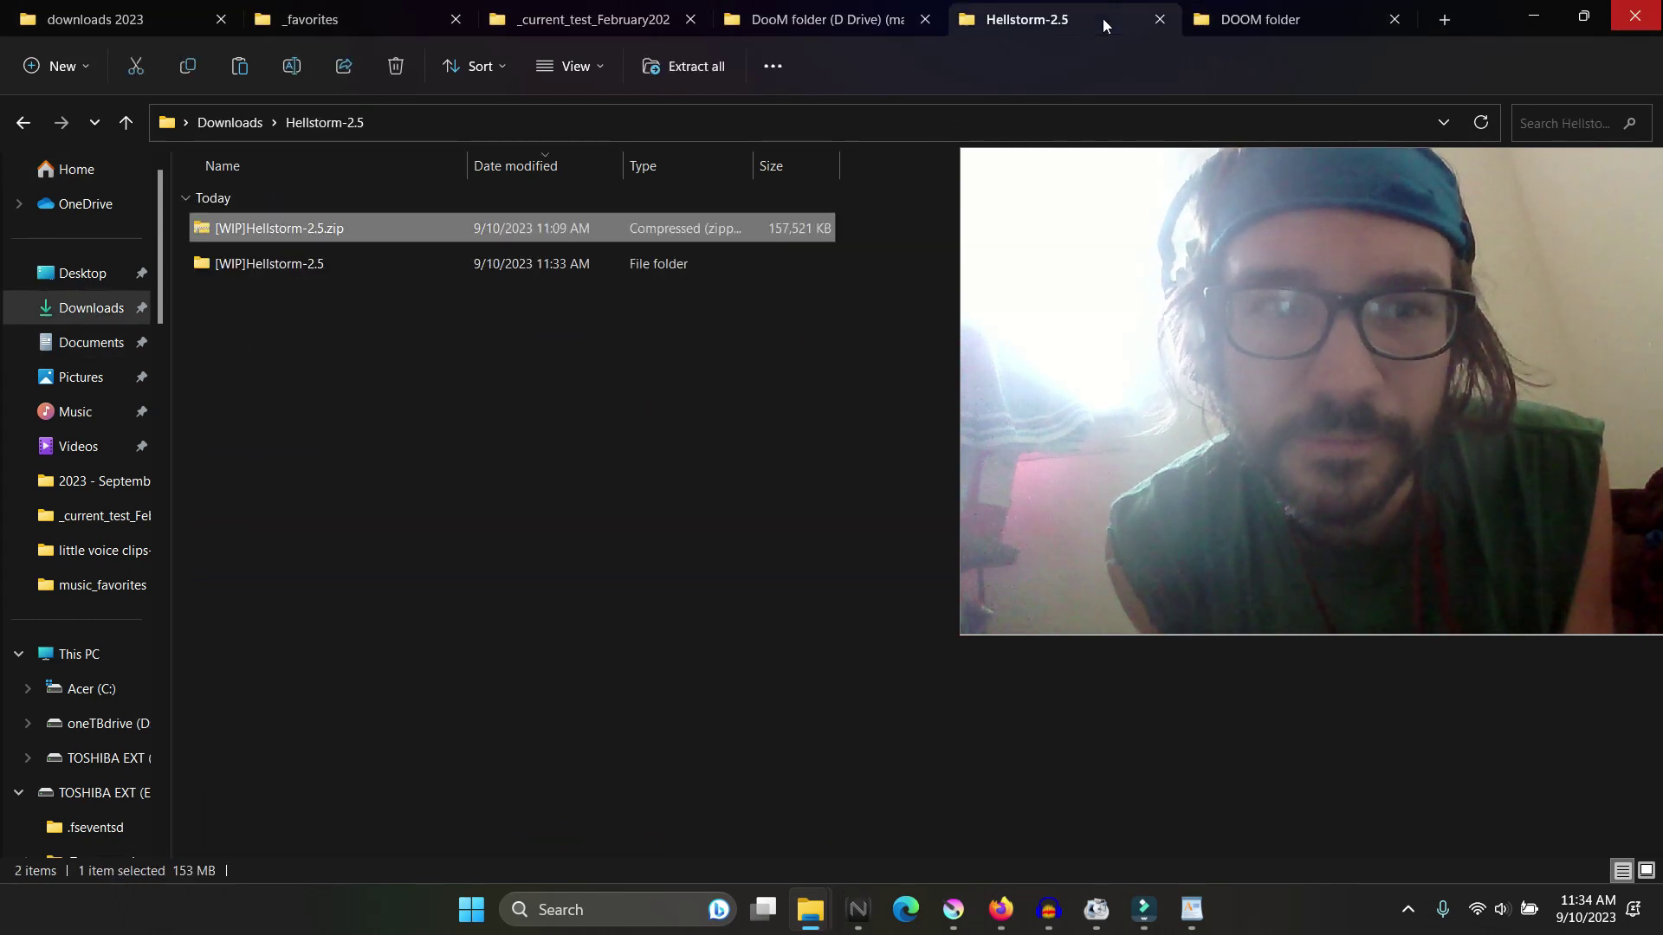
click(594, 19)
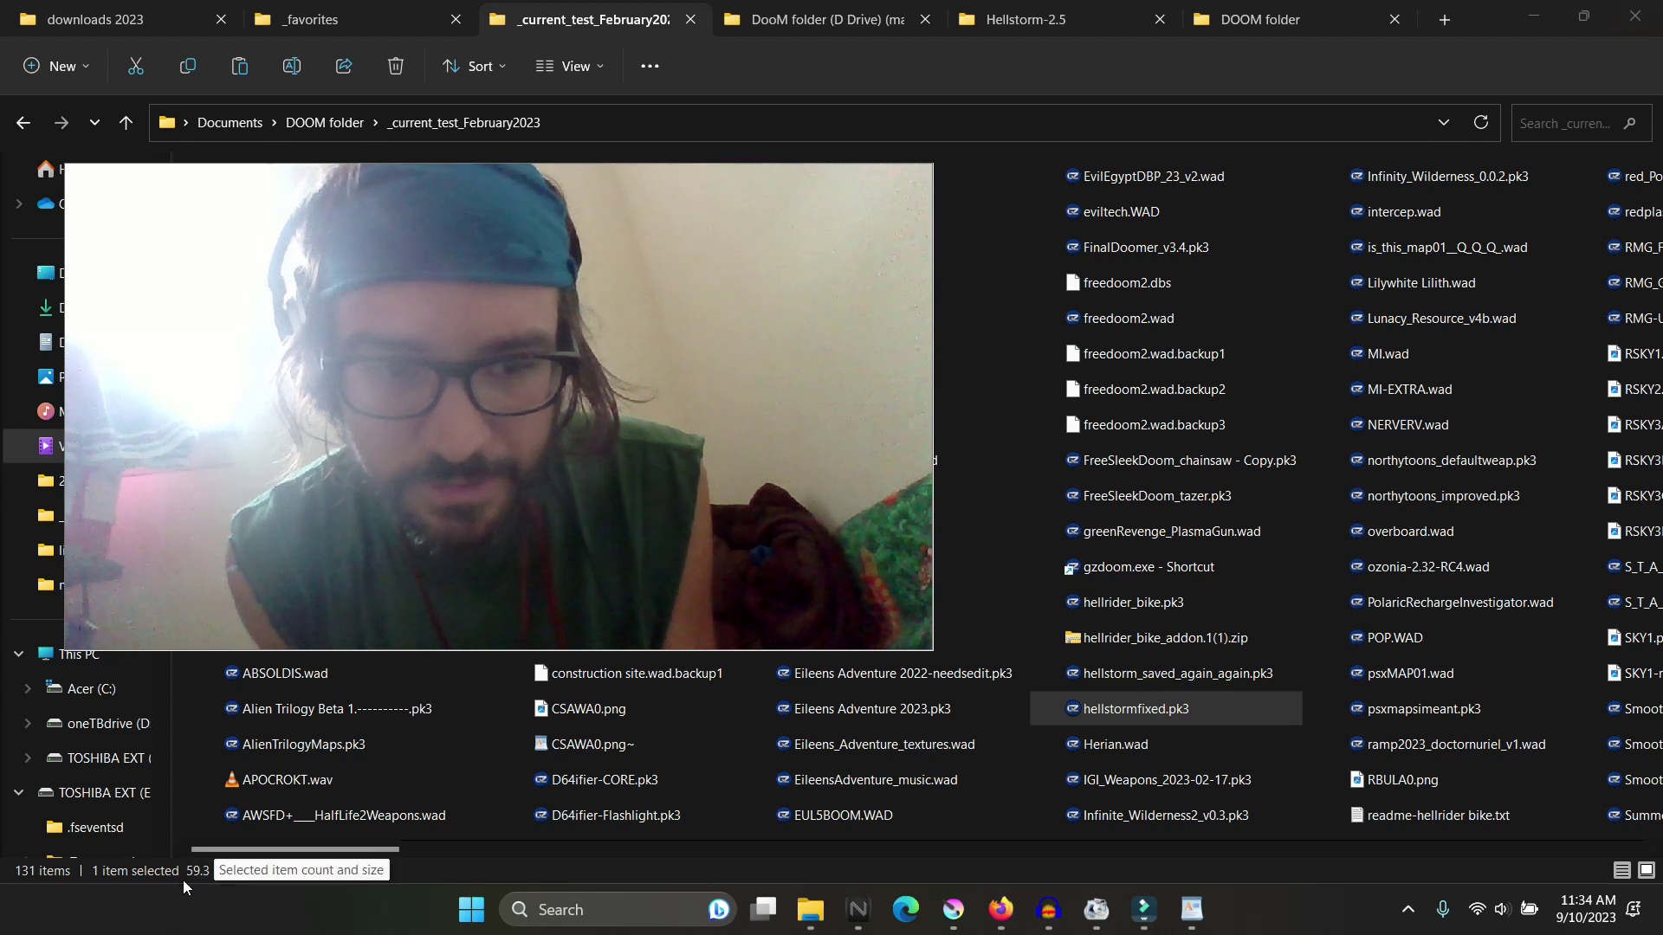
click(1145, 679)
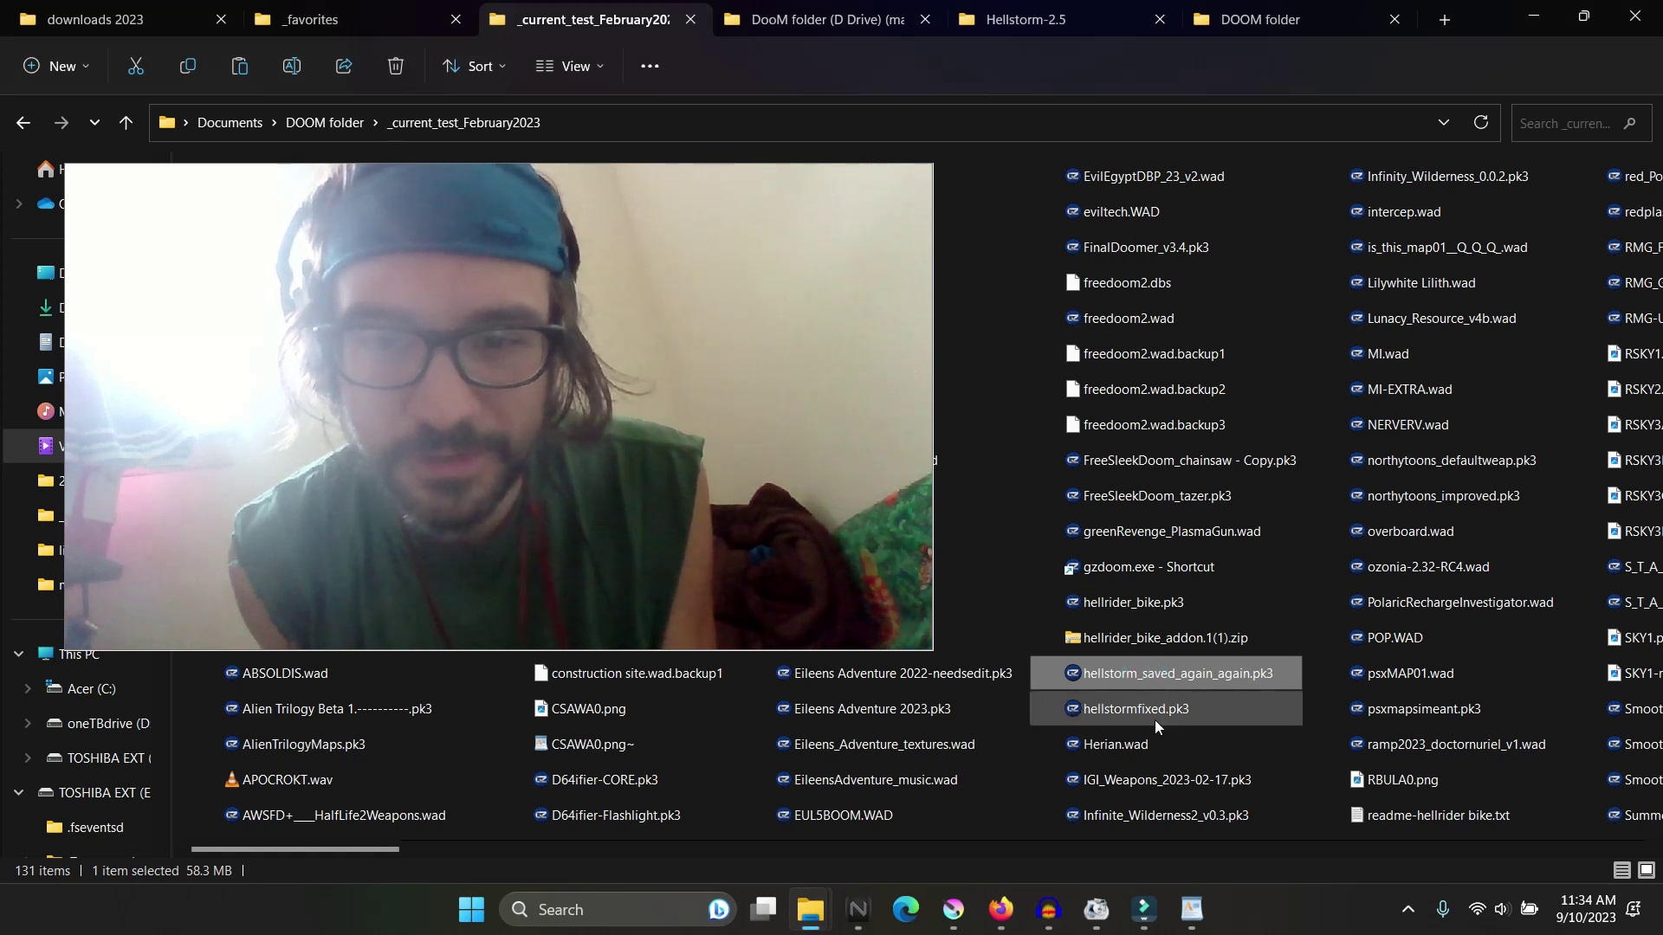
click(1144, 706)
click(1144, 683)
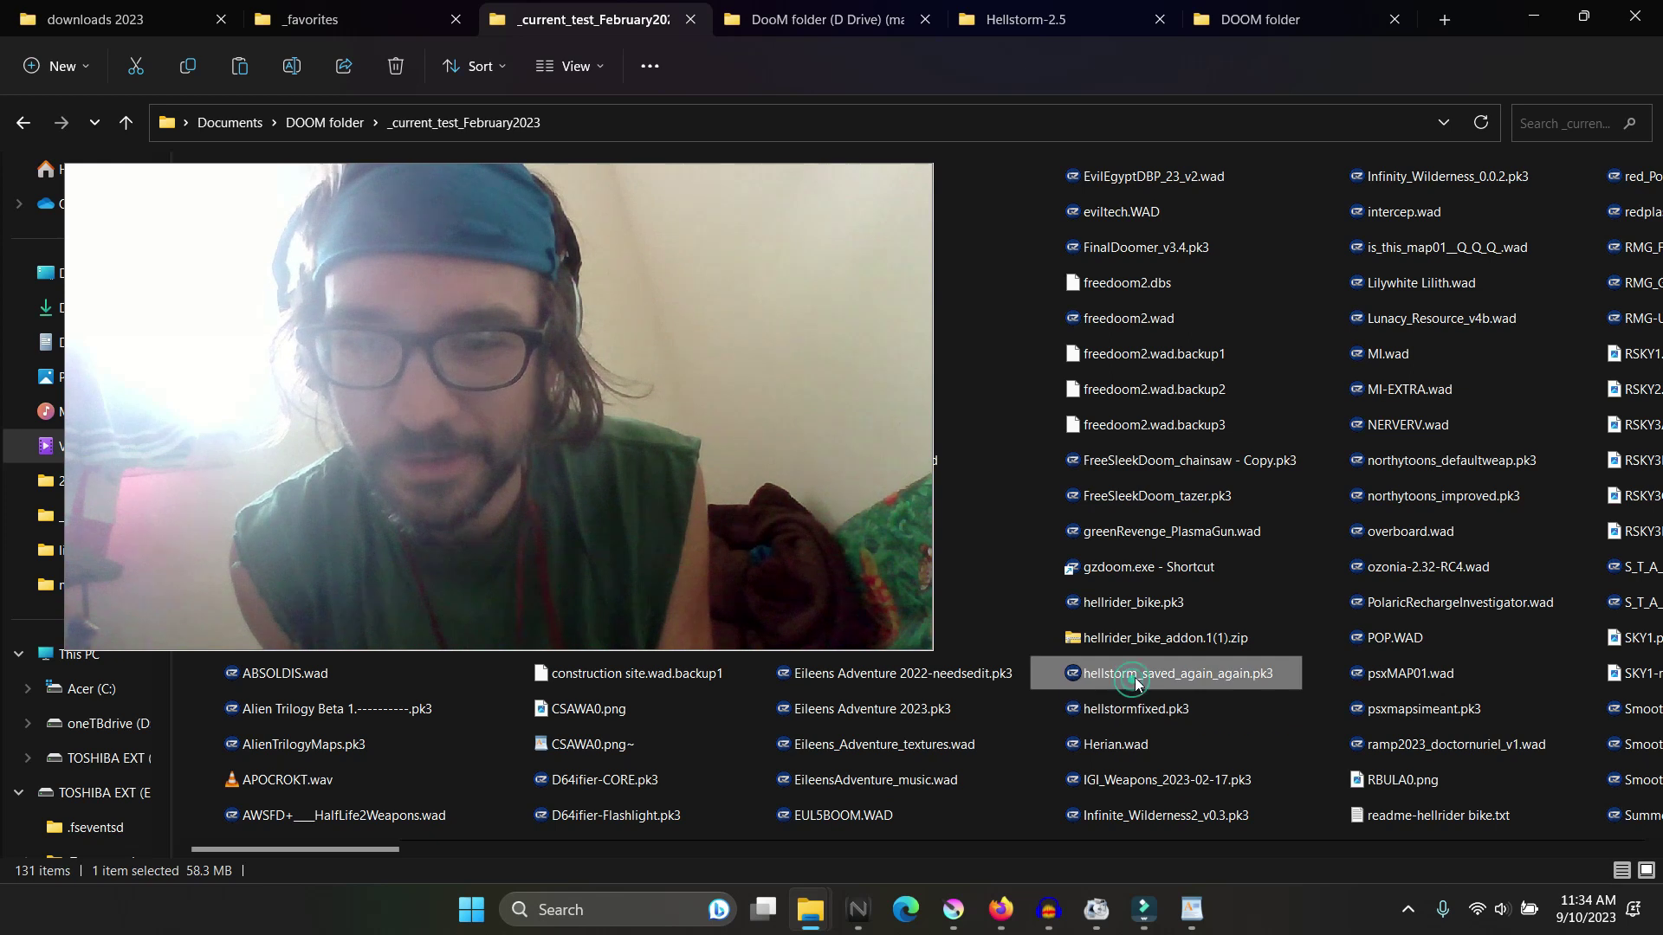
Step: Switch to Firefox and read through the Doomworld forum topic "Recovering PK3 file" down to its last reply
click(1017, 923)
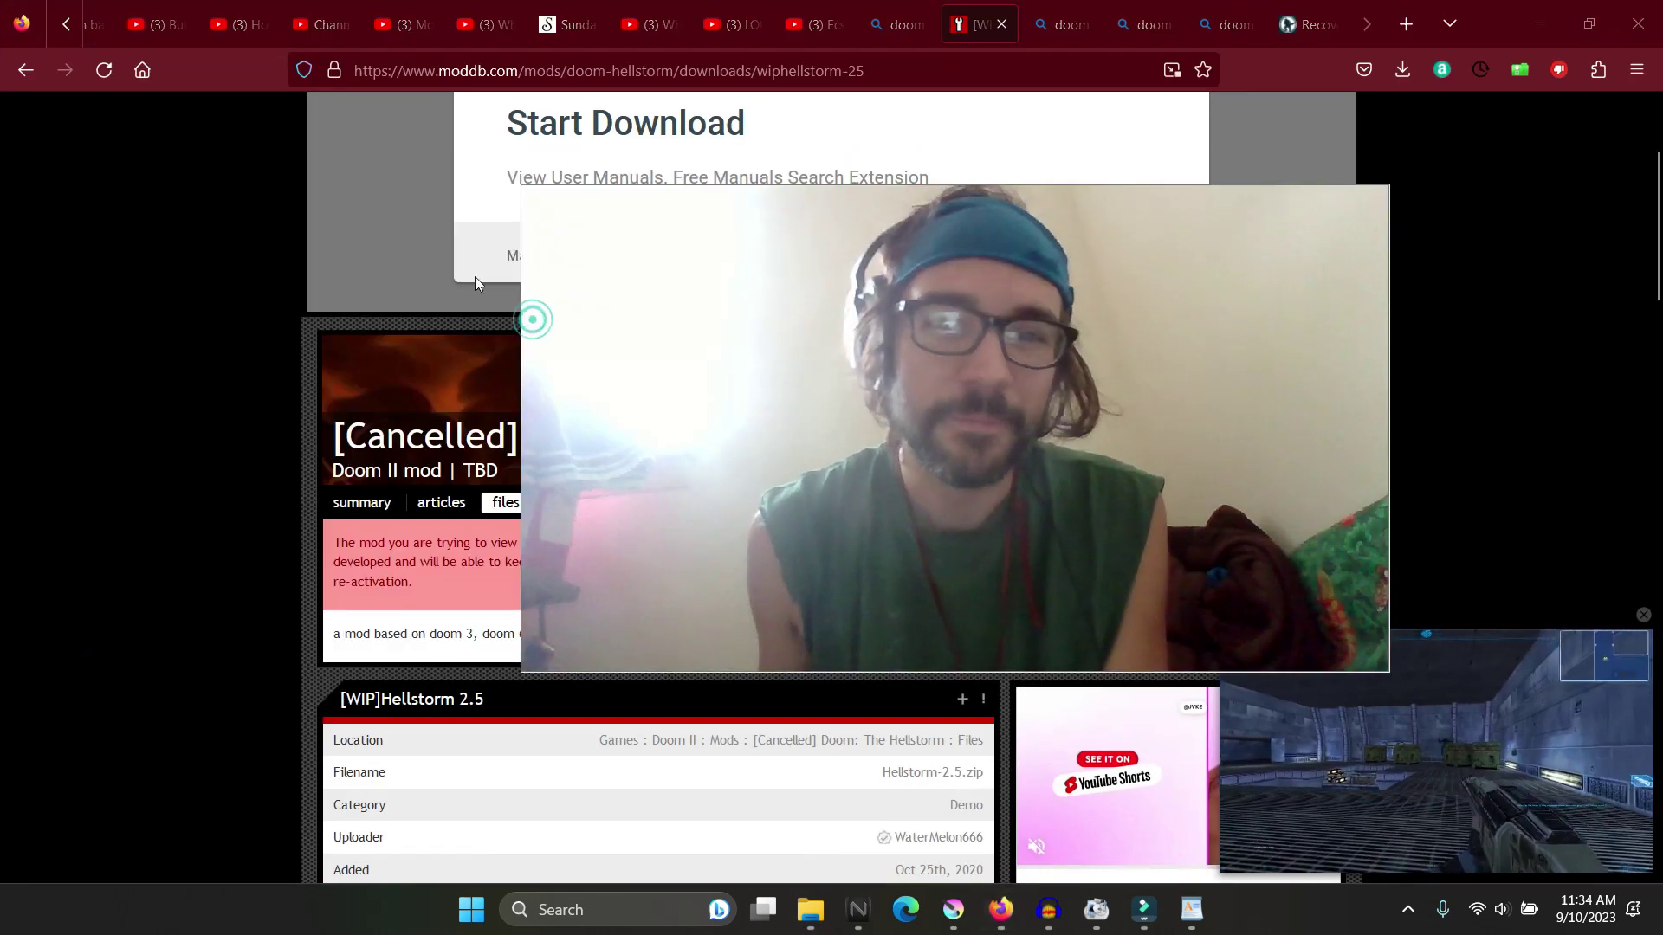
drag(691, 230, 857, 257)
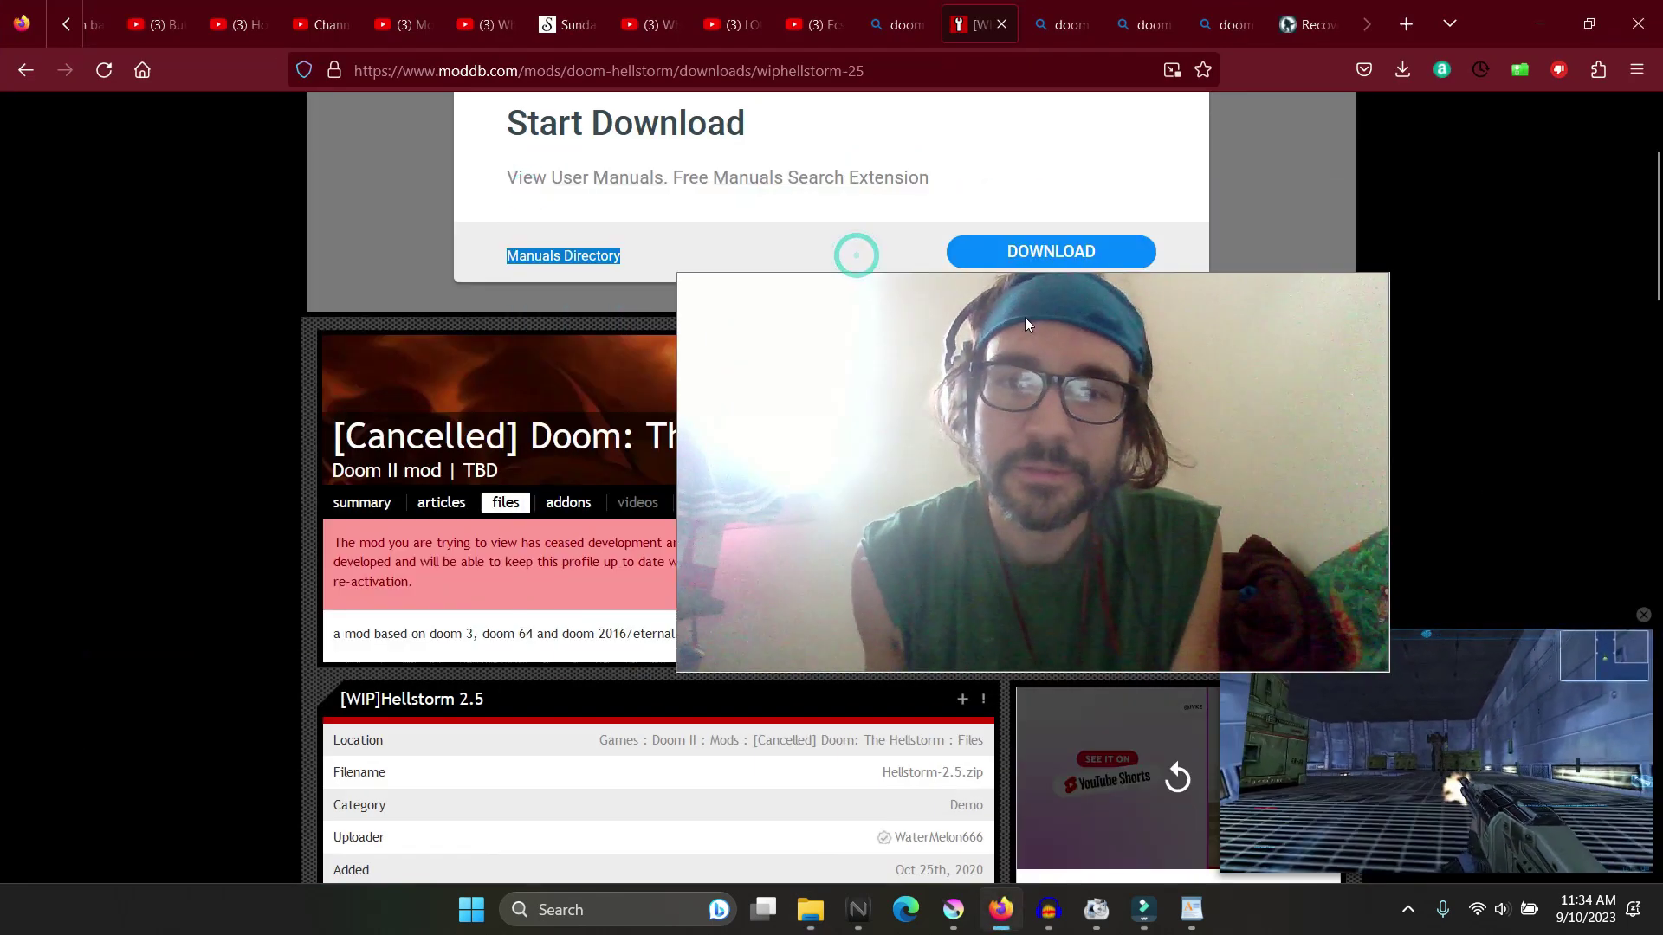
drag(887, 436, 1201, 337)
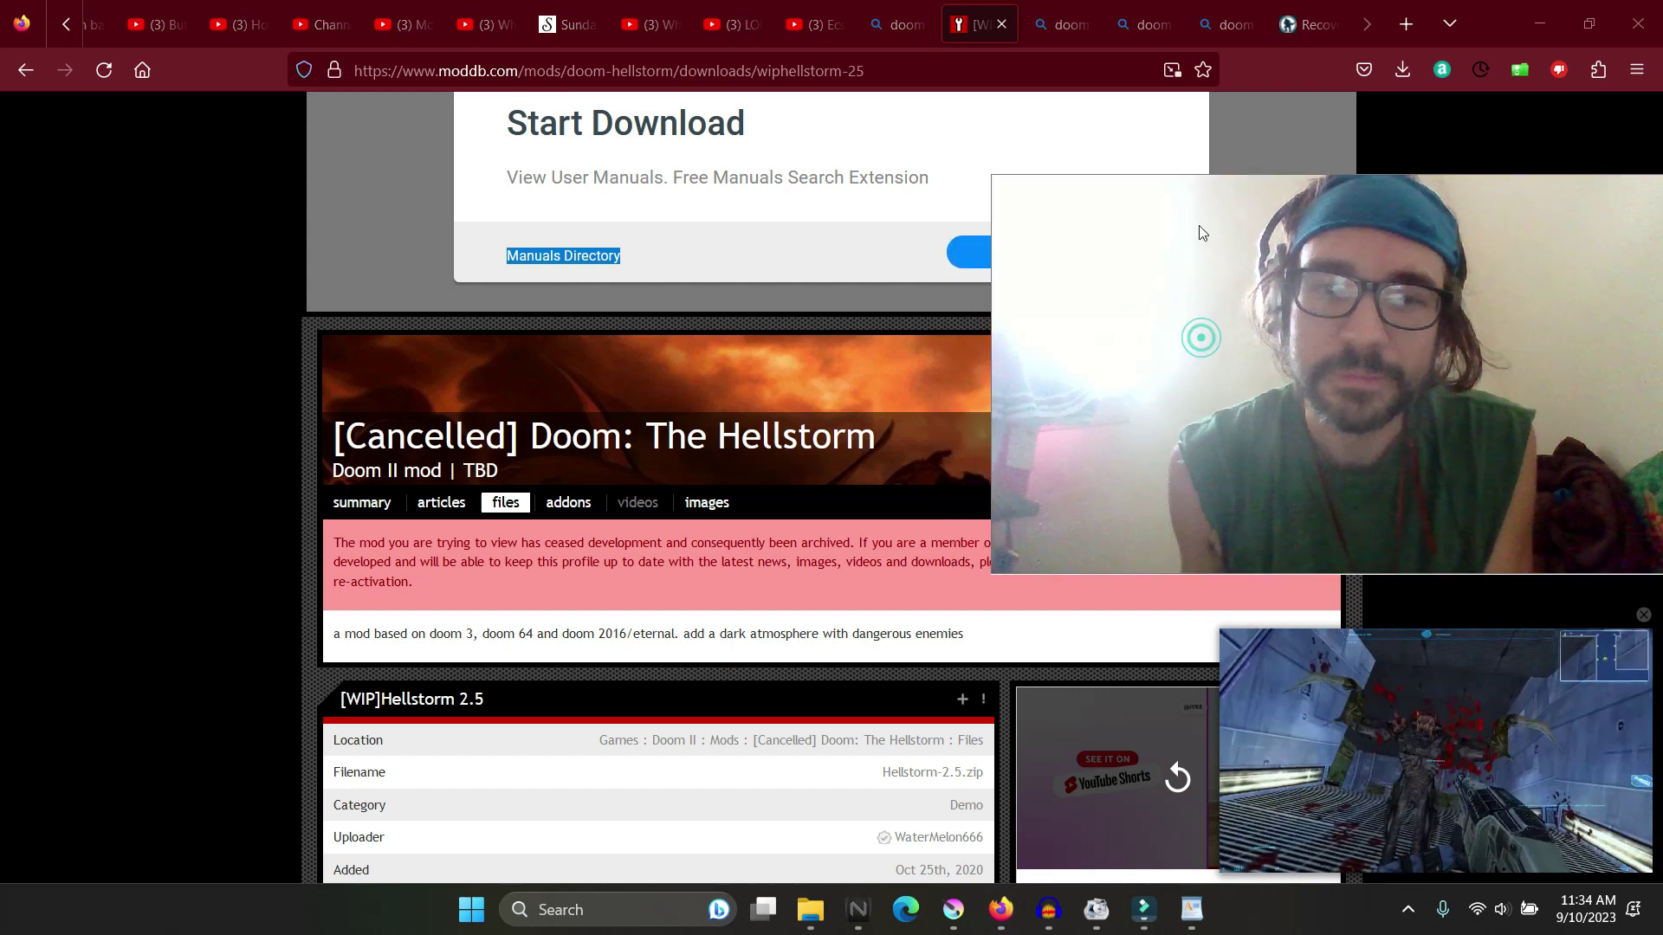
click(1290, 26)
scroll(968, 495, down, 2)
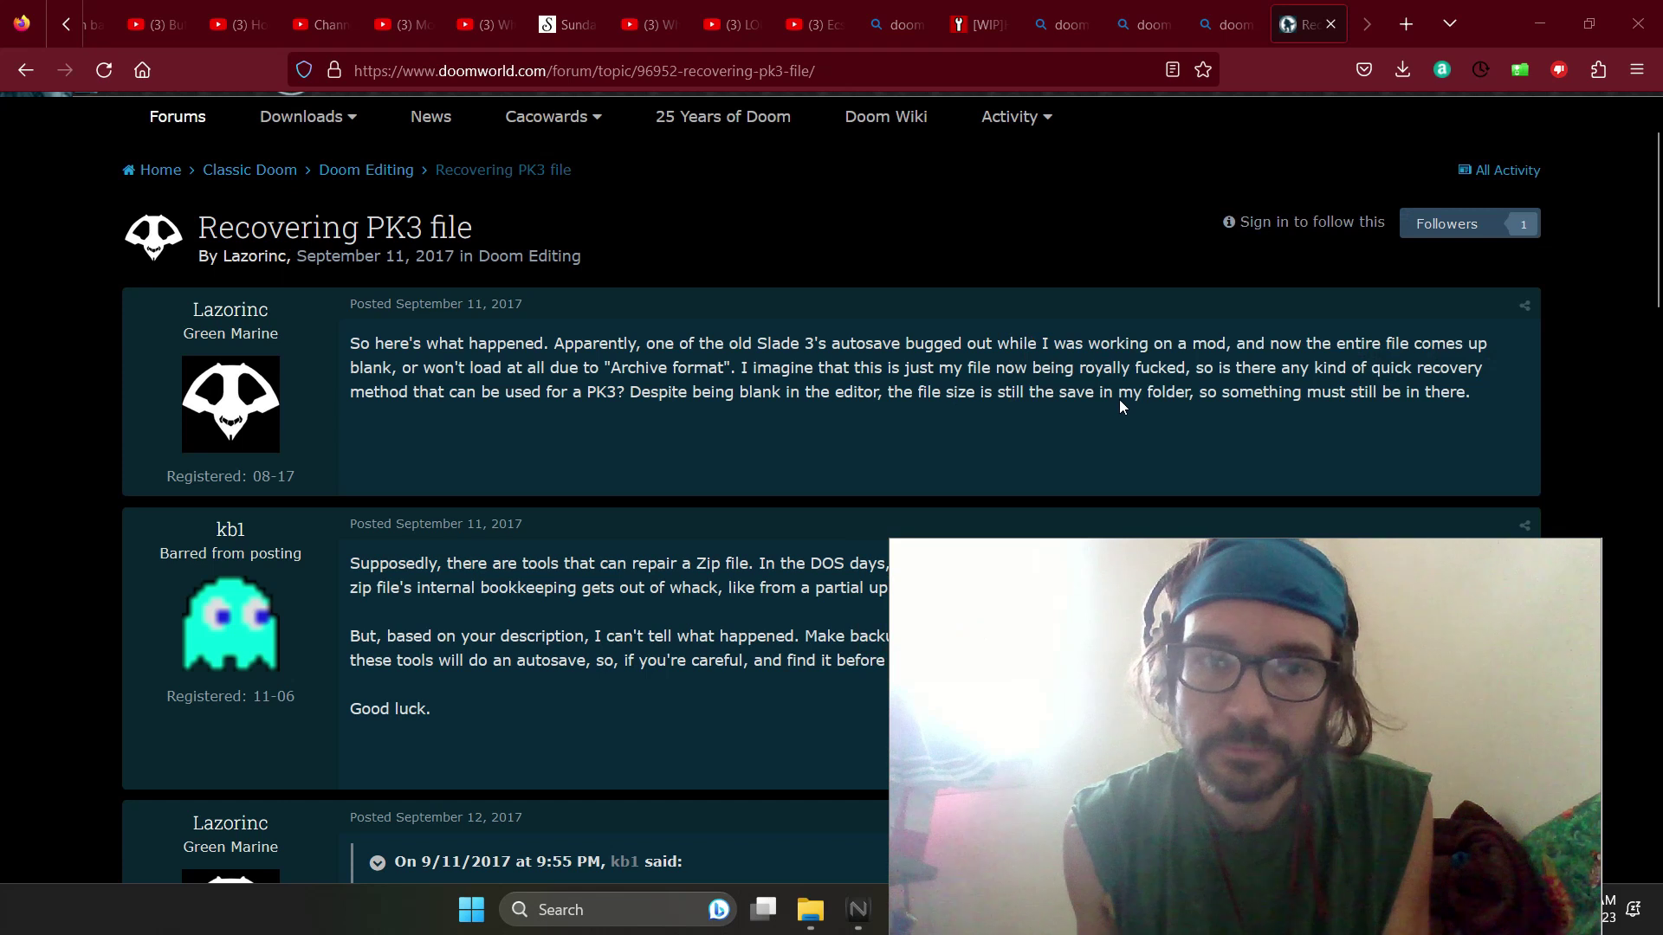
scroll(714, 439, down, 3)
scroll(714, 439, down, 15)
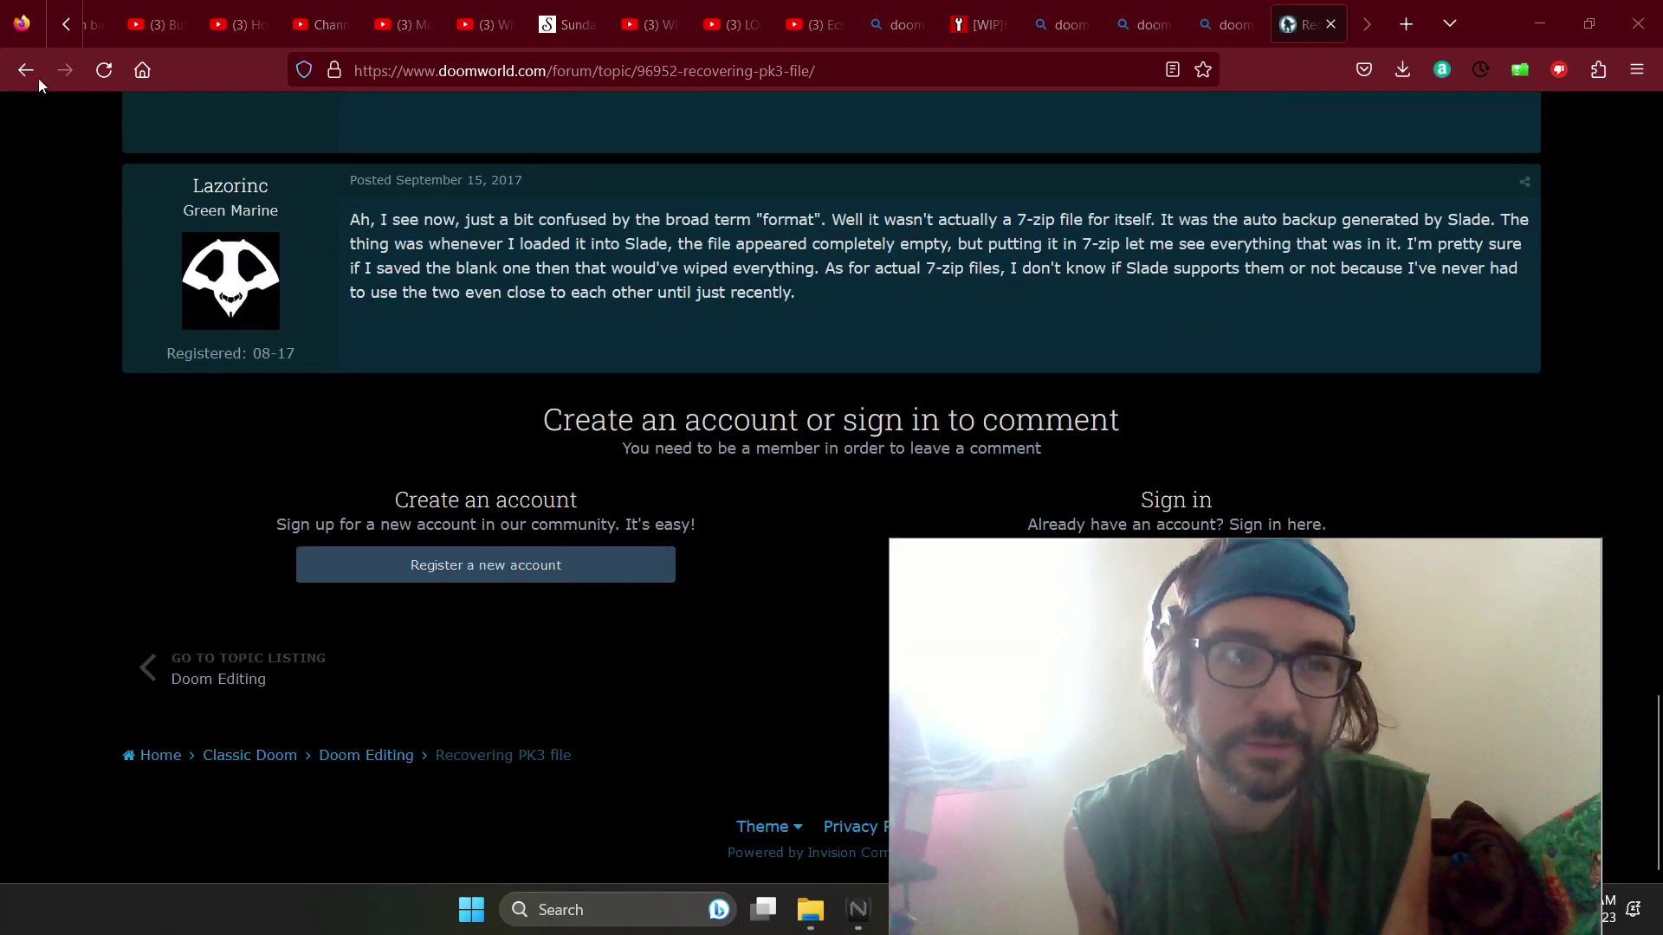
Step: Go back from the current topic, open the Doomworld topic "So, did Slade just mess up my .pk3?", and read its opening question
click(33, 80)
click(383, 340)
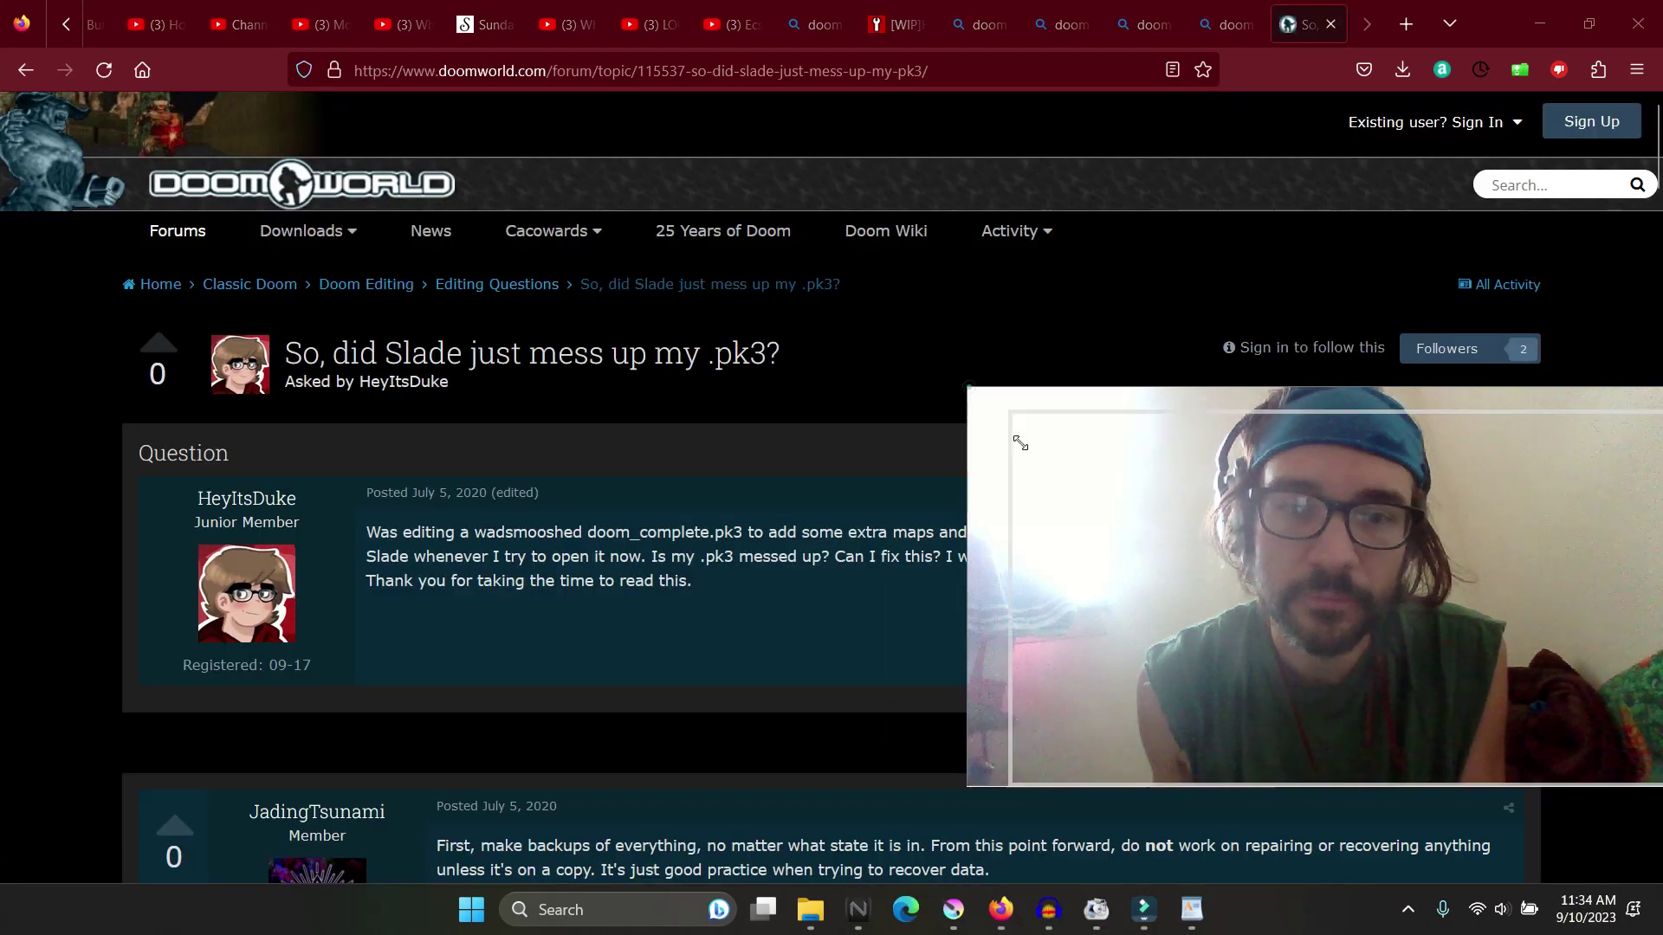
scroll(610, 590, down, 1)
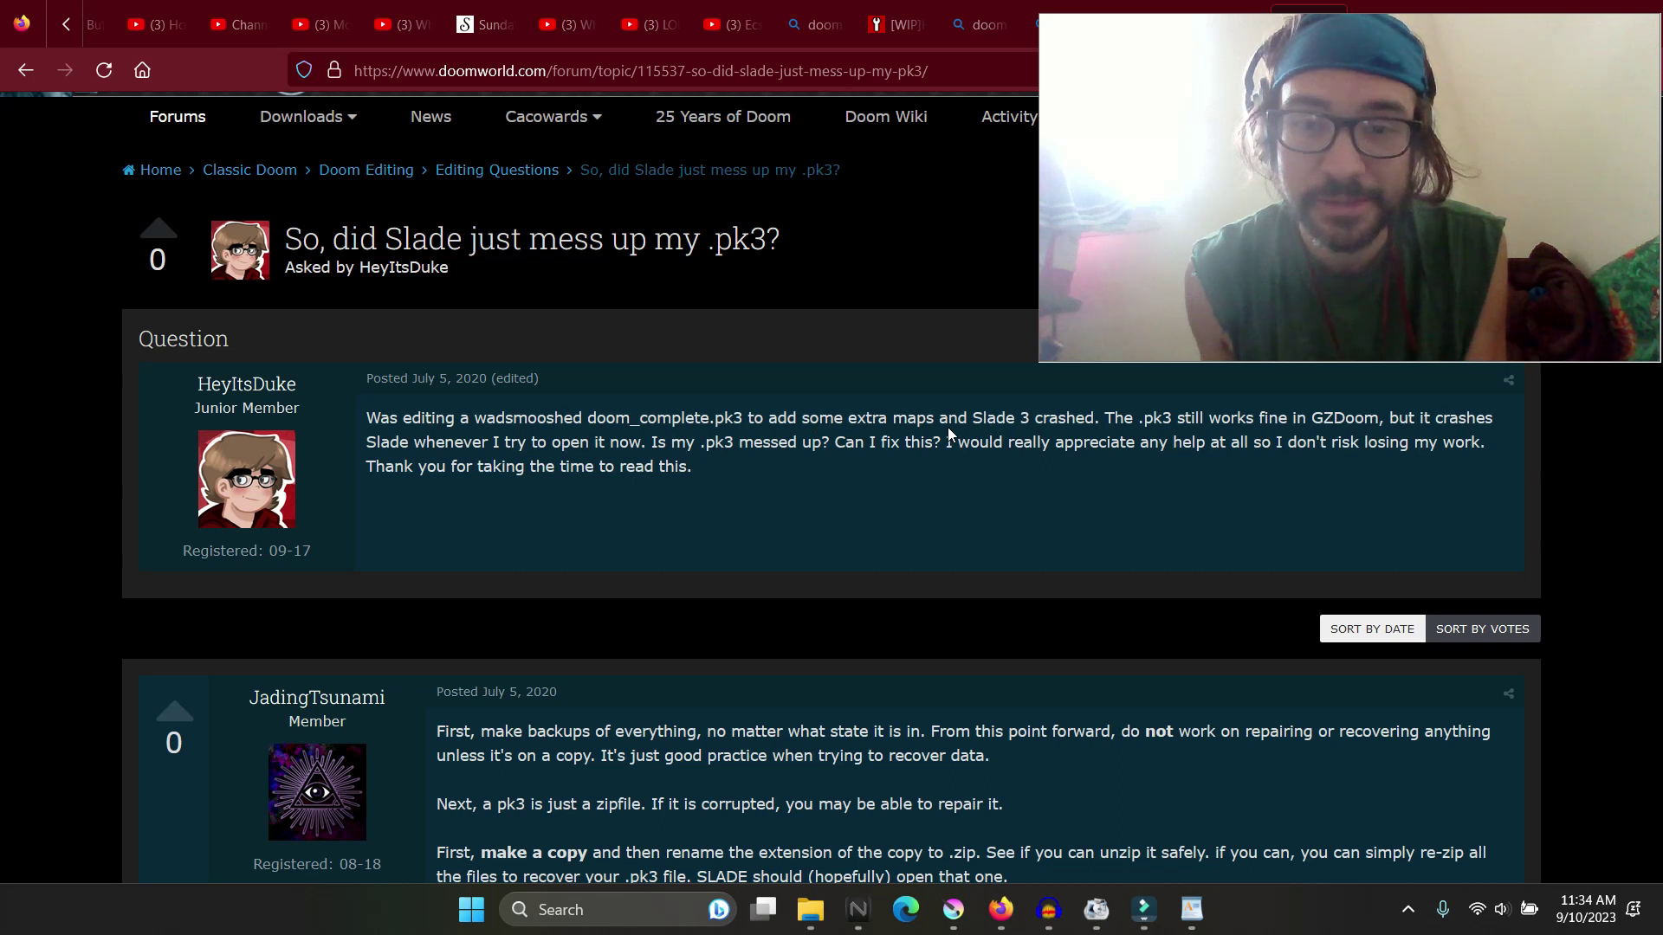
scroll(949, 433, up, 2)
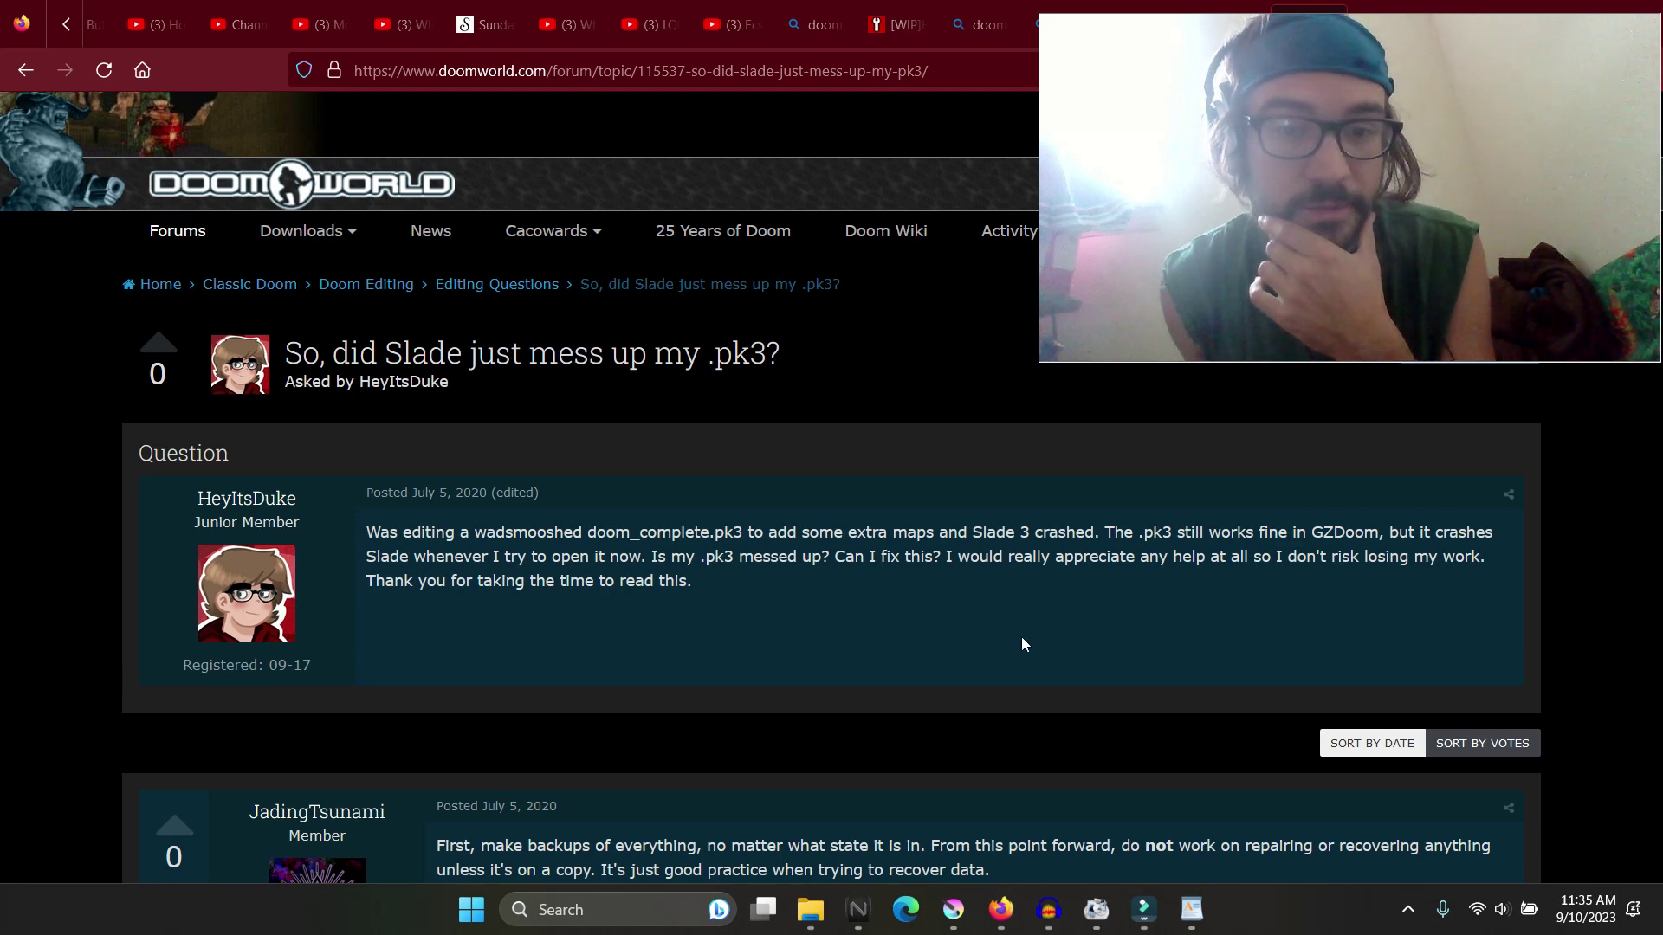
Step: Switch to the _current_test_February2023 folder in File Explorer and launch hellstormfixed.pk3 with the gzdoom.exe shortcut
mouse_move(818, 906)
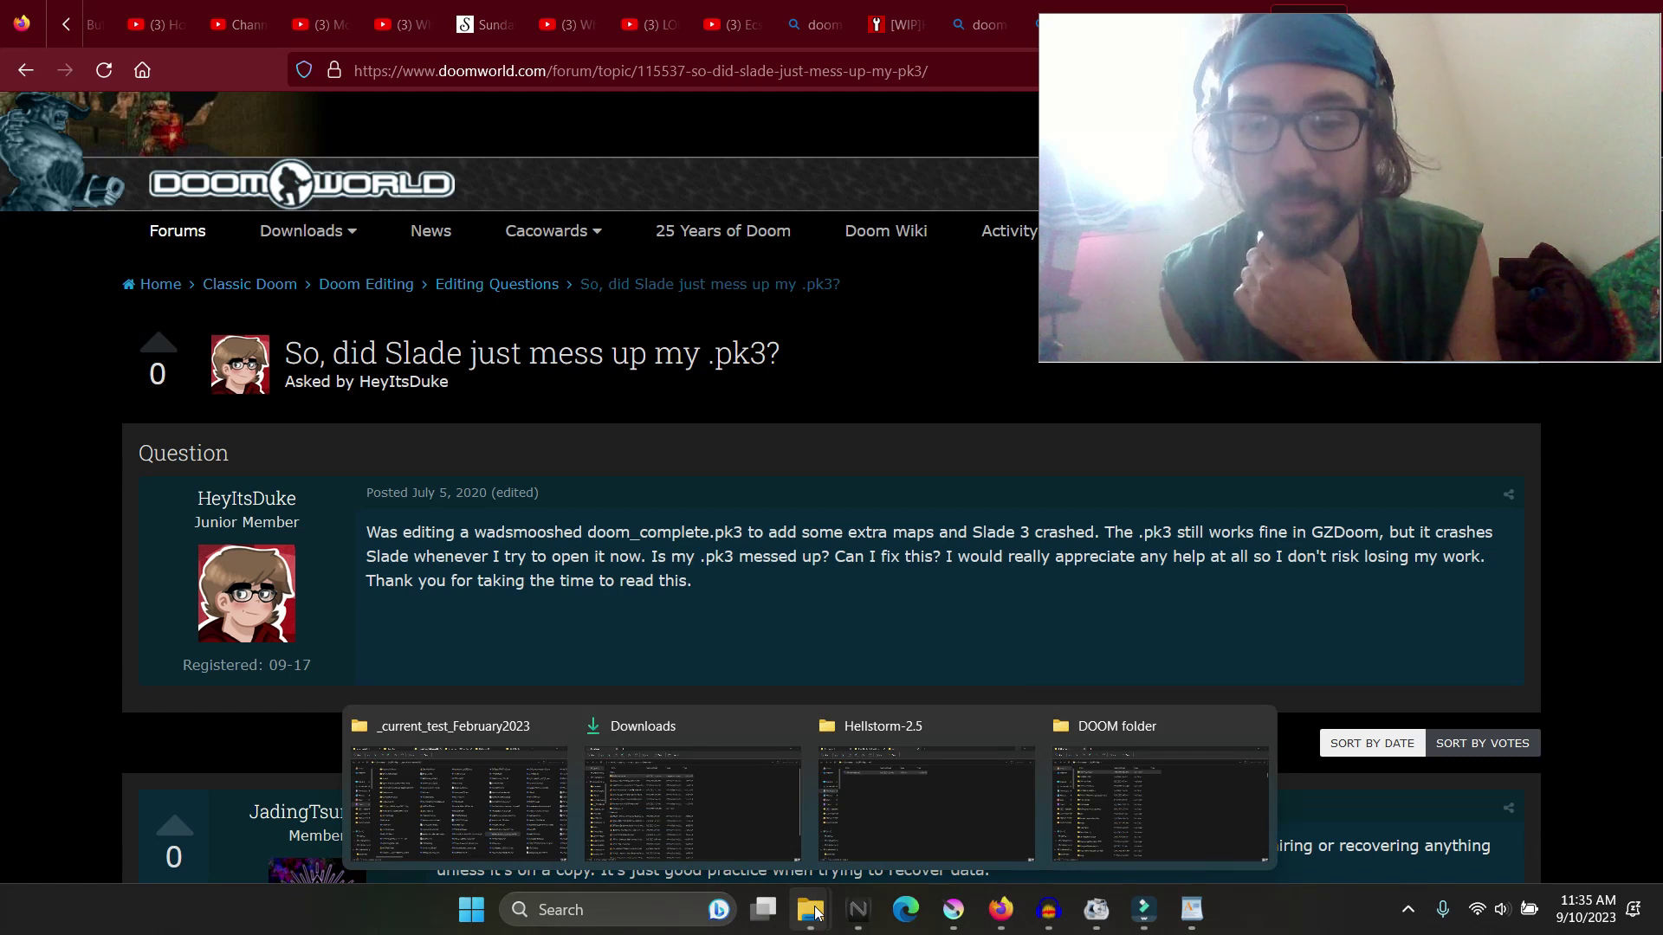
click(1128, 761)
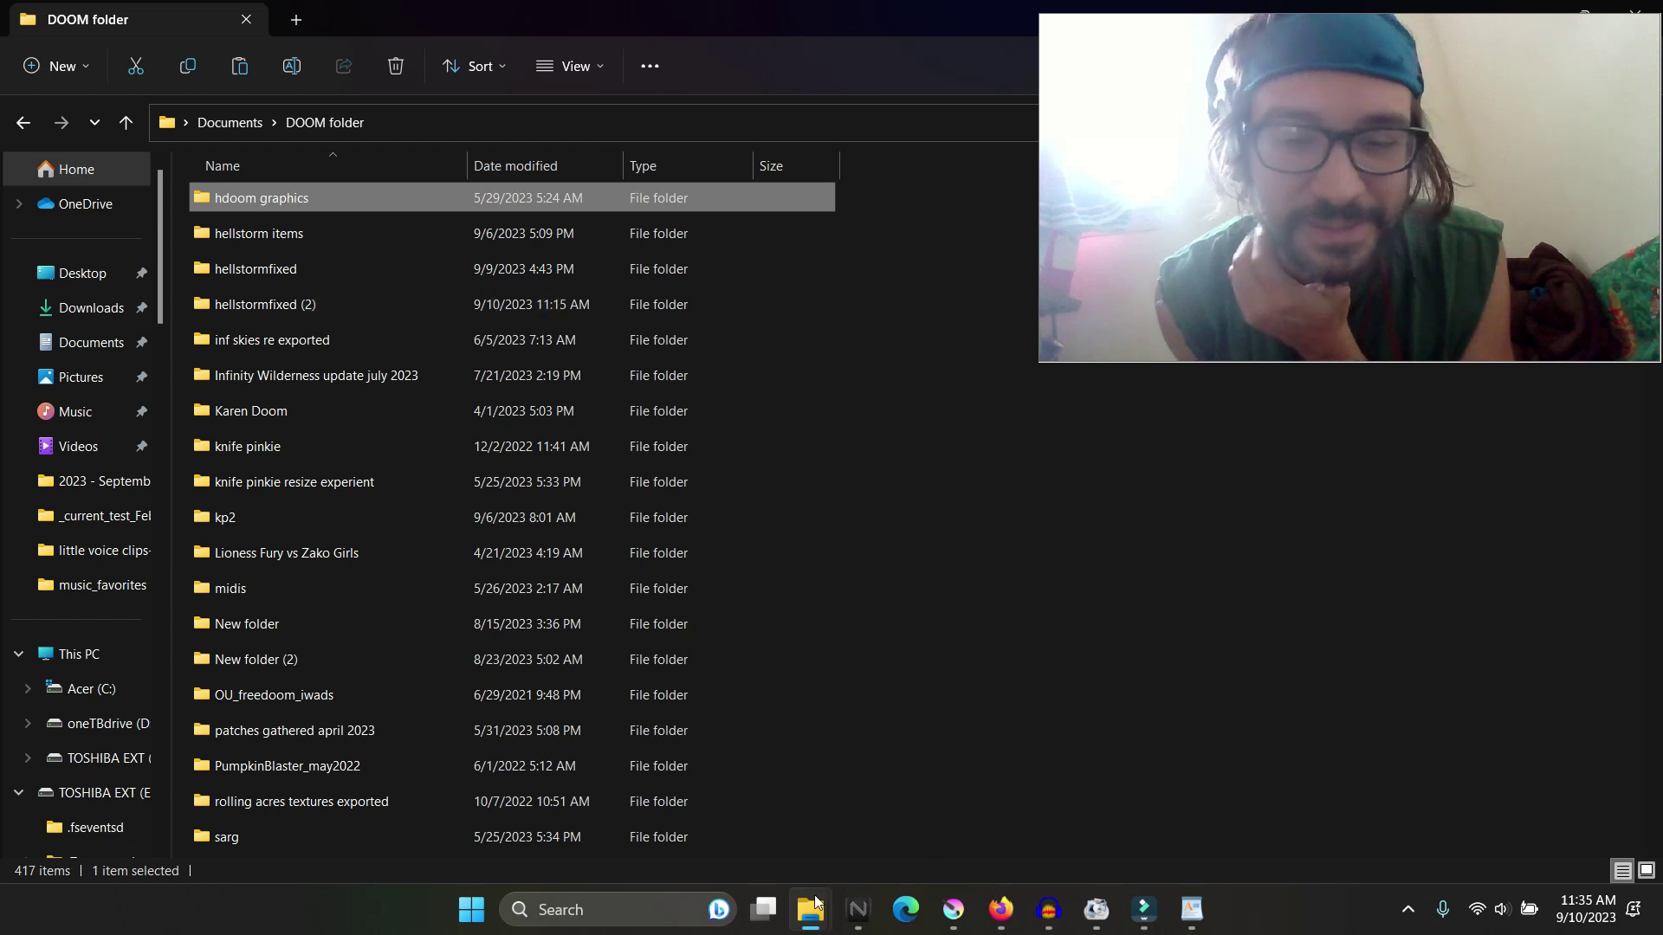
mouse_move(811, 910)
mouse_move(814, 808)
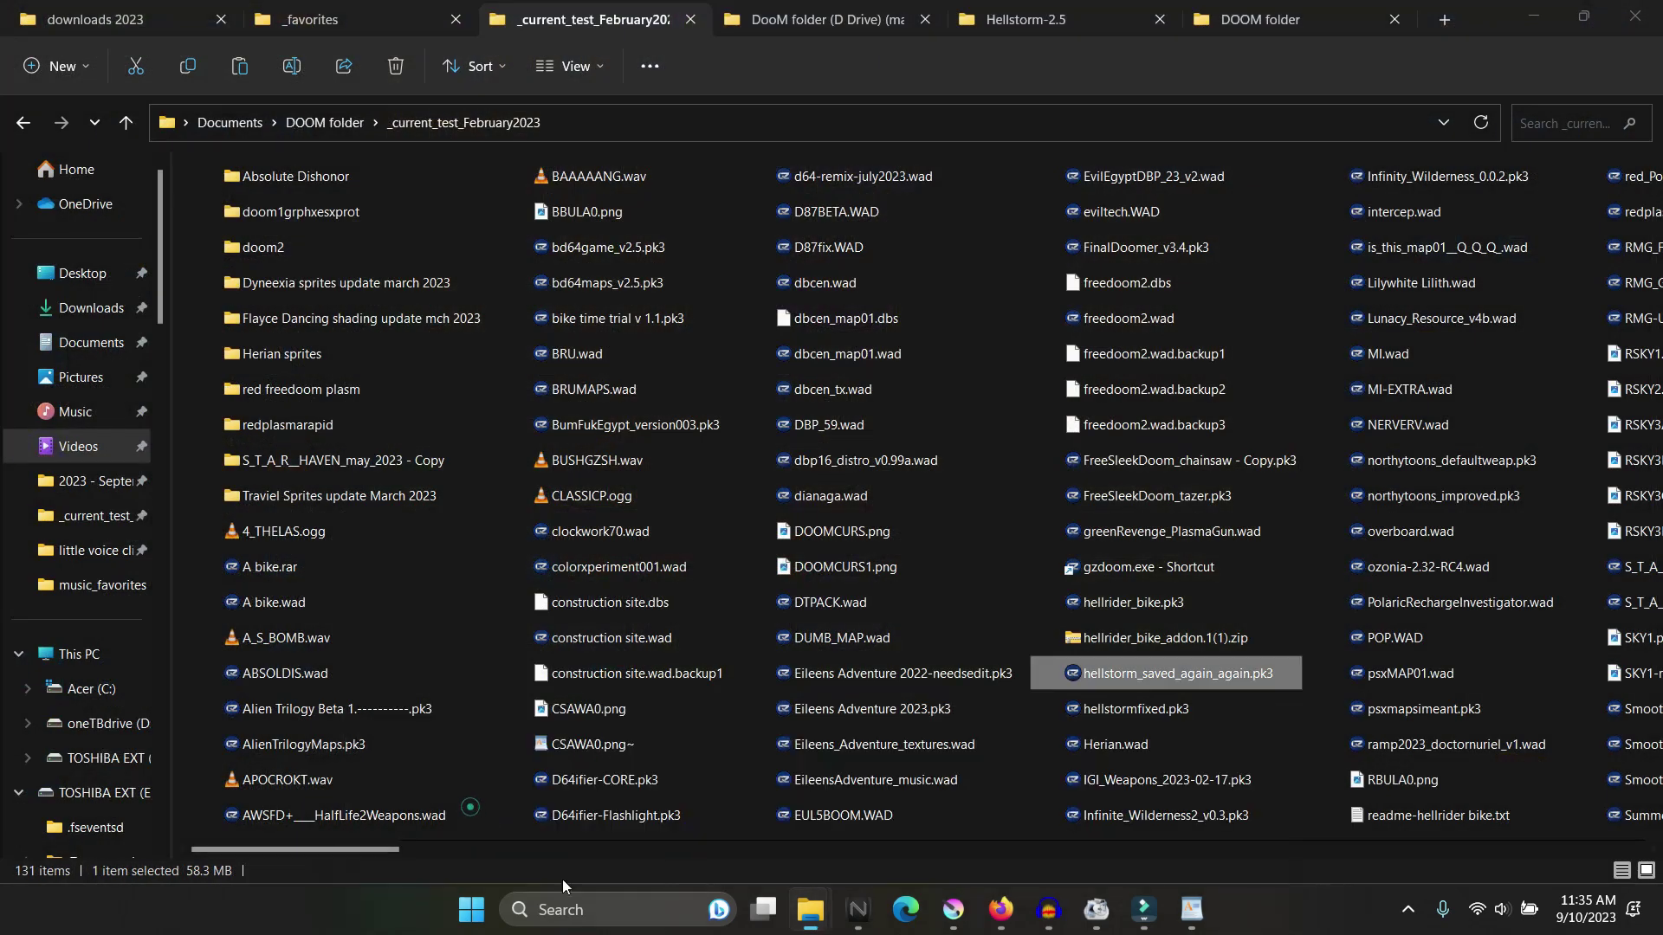
click(471, 807)
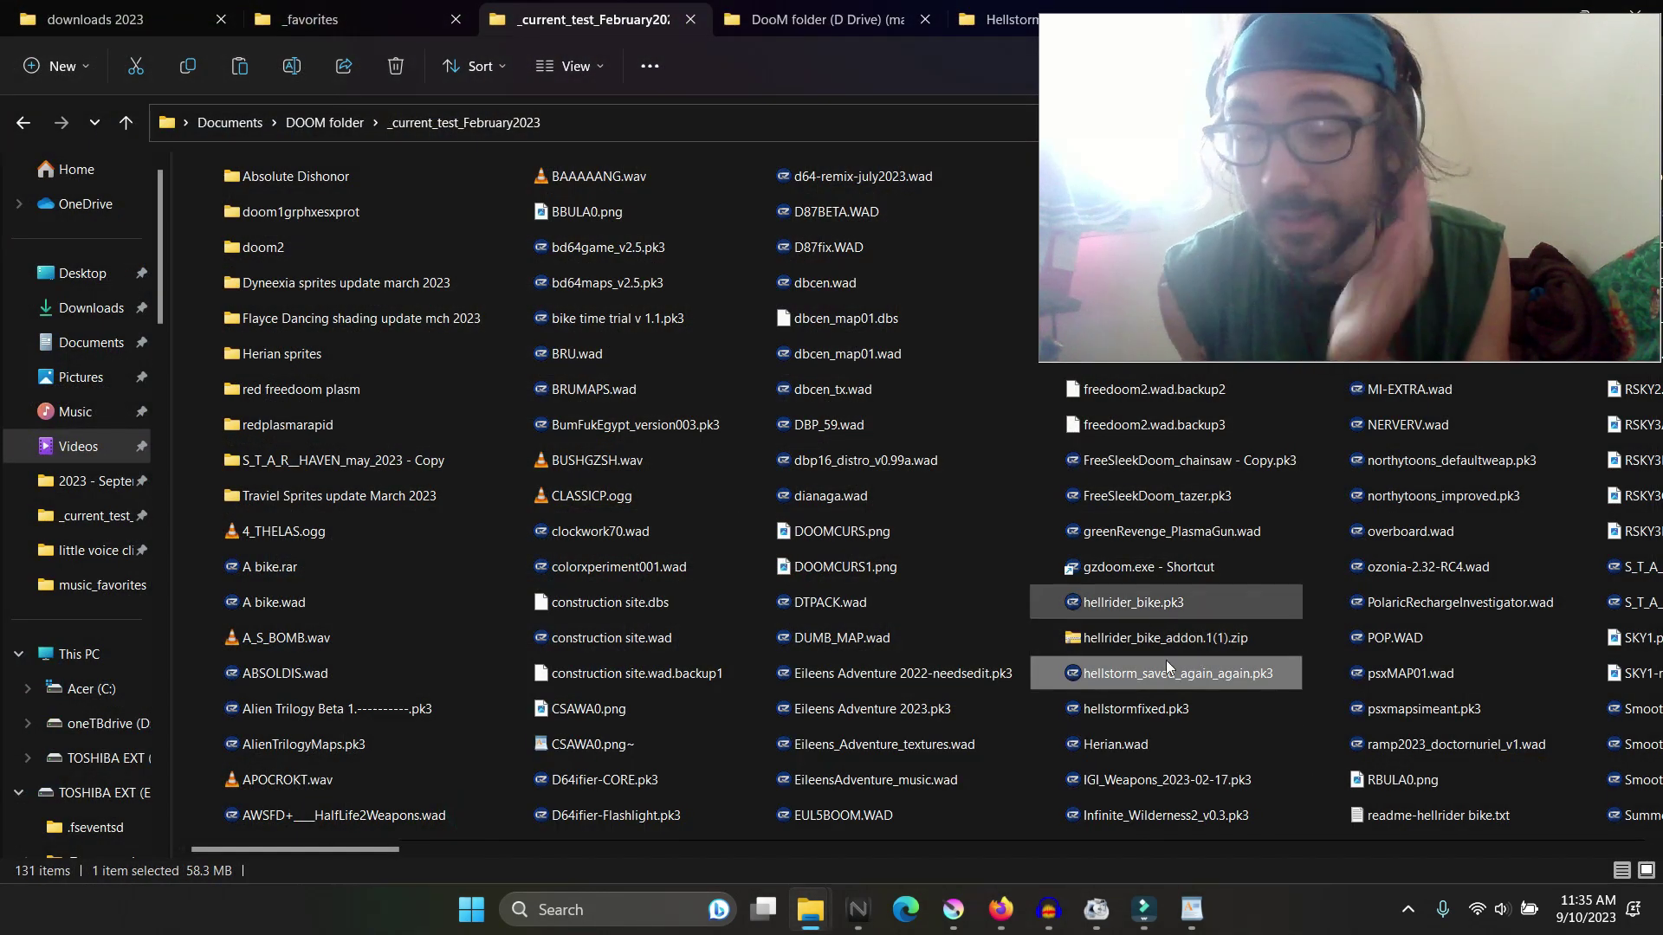
click(1166, 715)
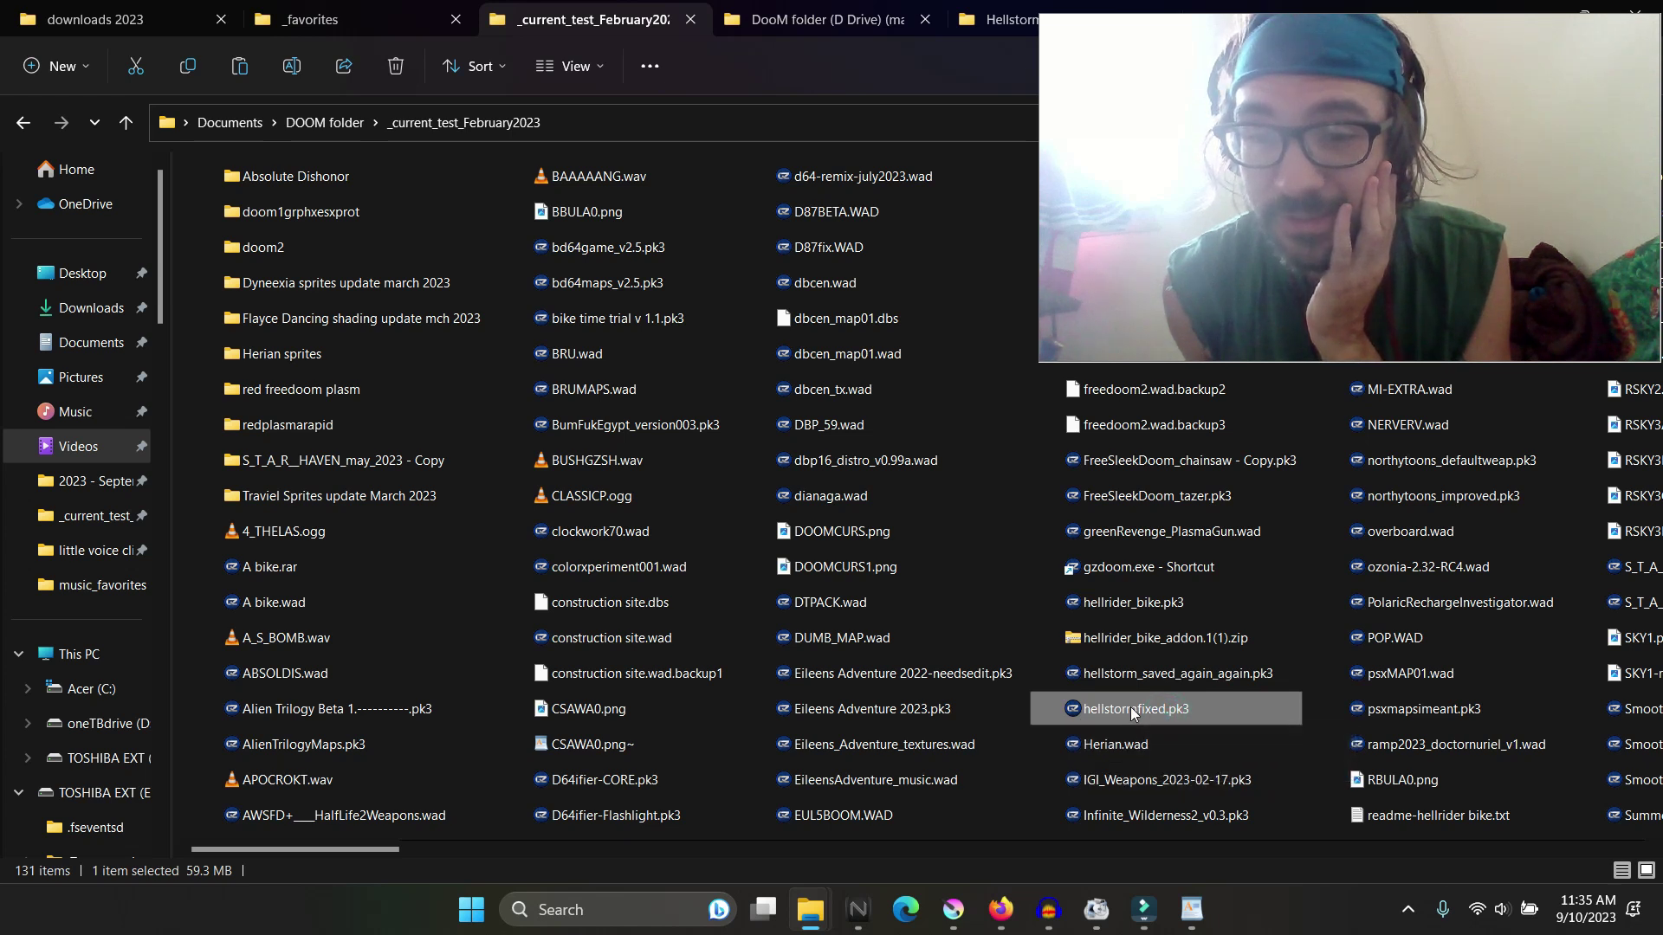
drag(1136, 712, 1132, 572)
click(742, 644)
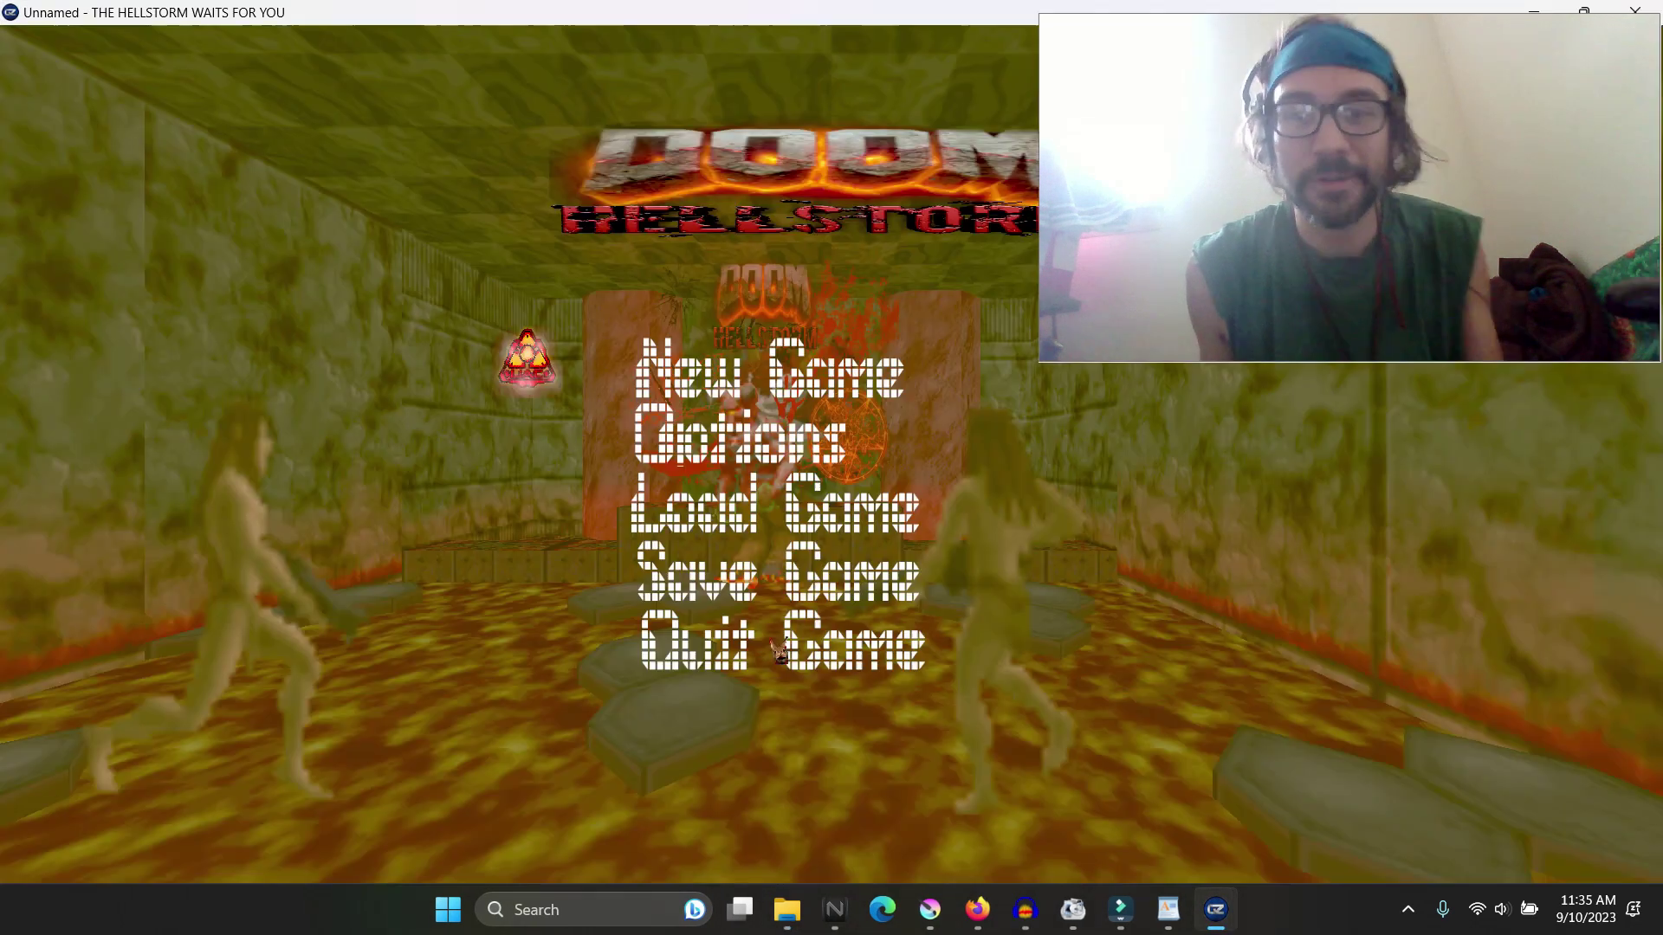
Step: Start a new Hellstorm game and run the console cheat "give all"
key(Return)
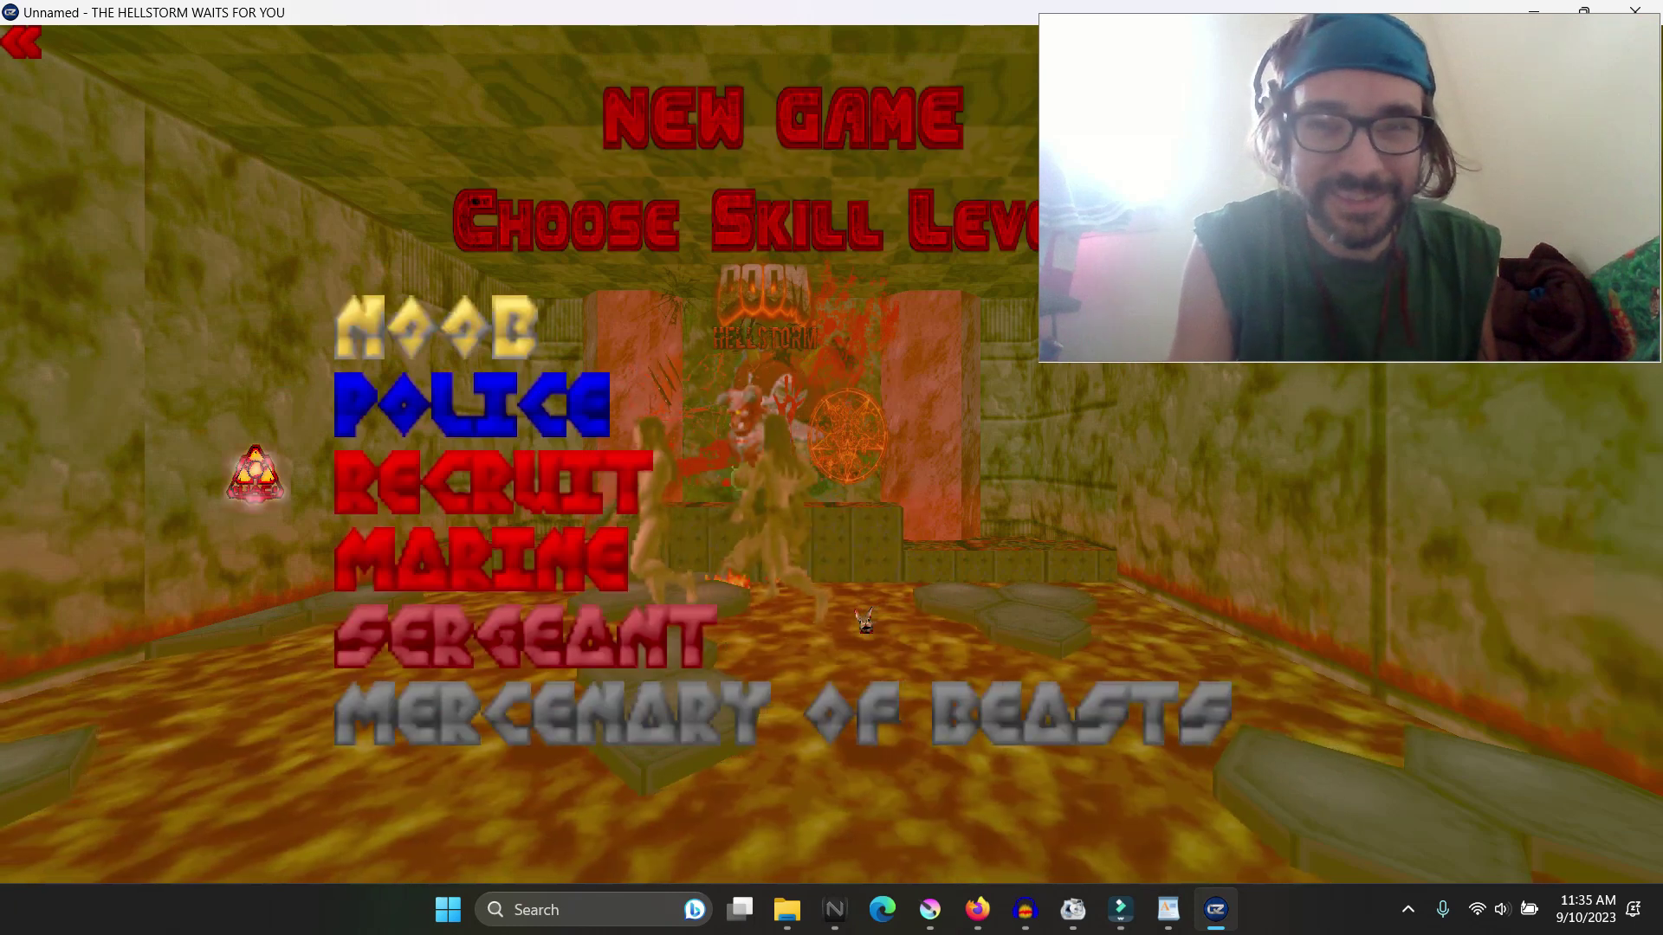
key(Return)
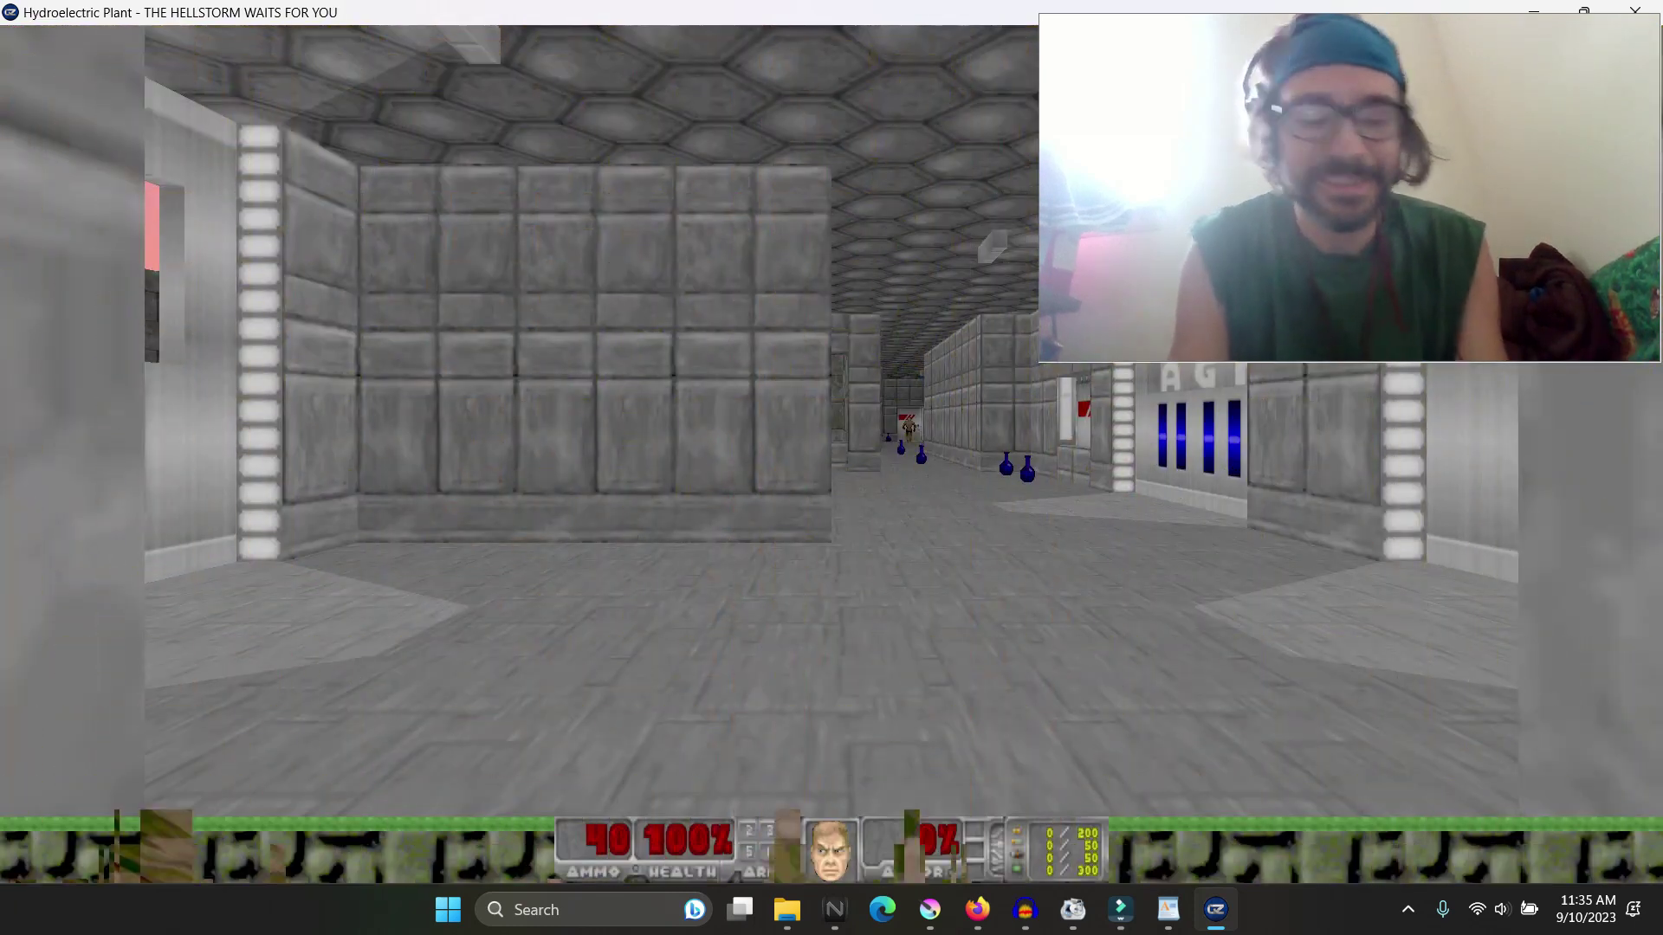
key(grave)
text(giv)
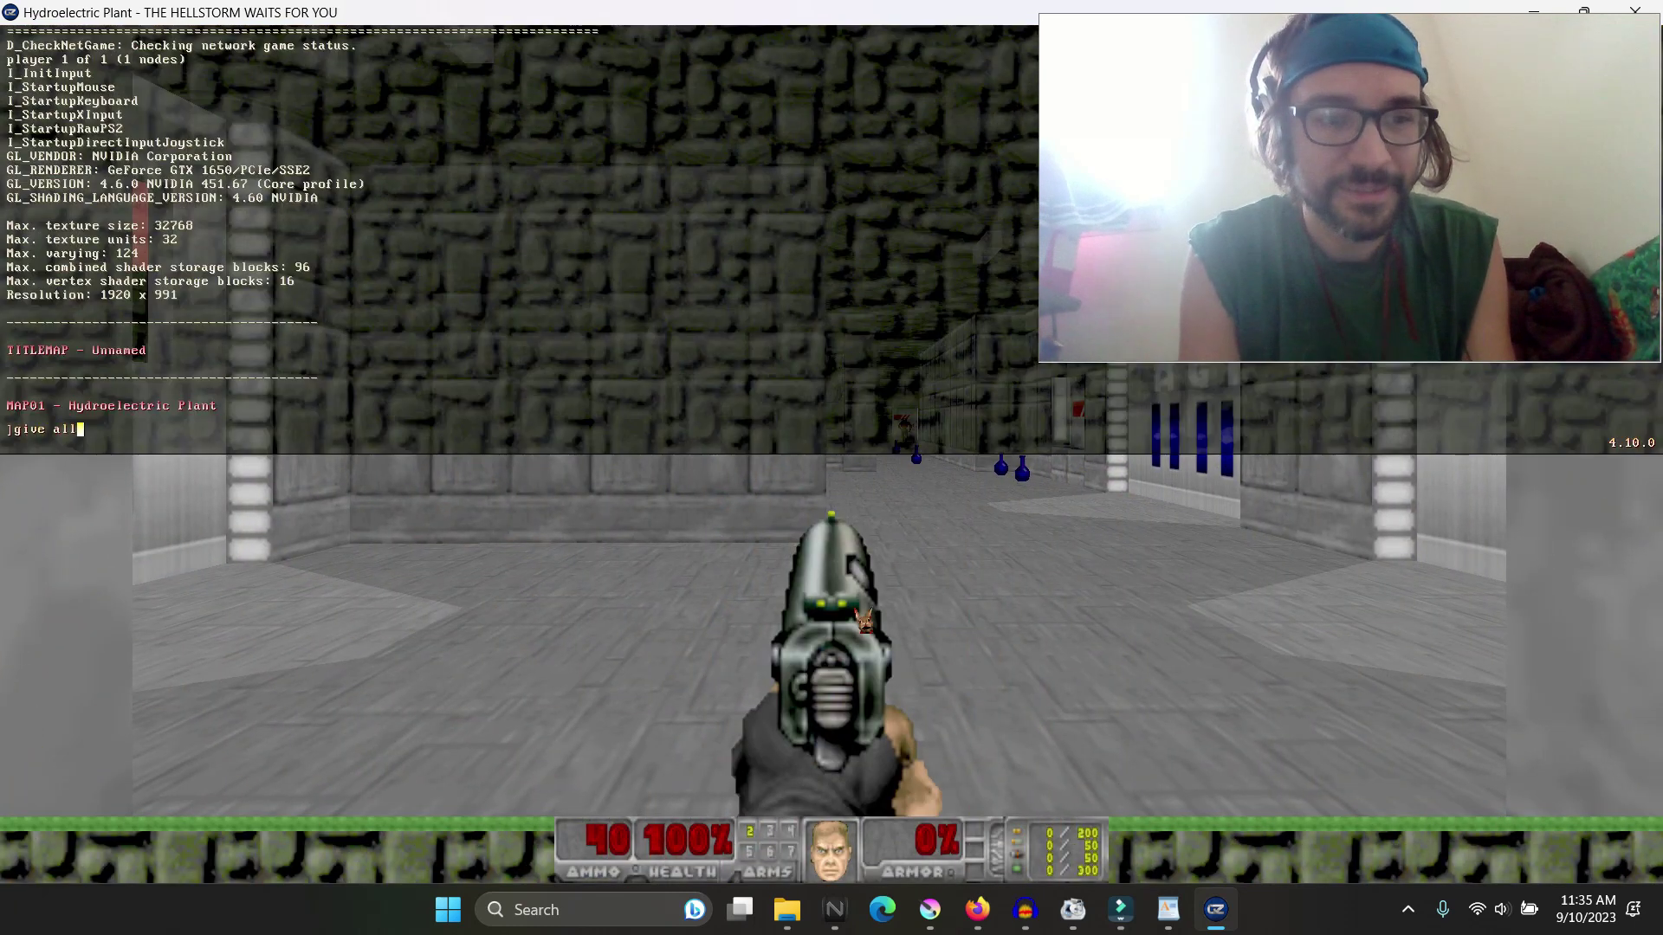
text(e all)
key(Return)
key(grave)
key(d)
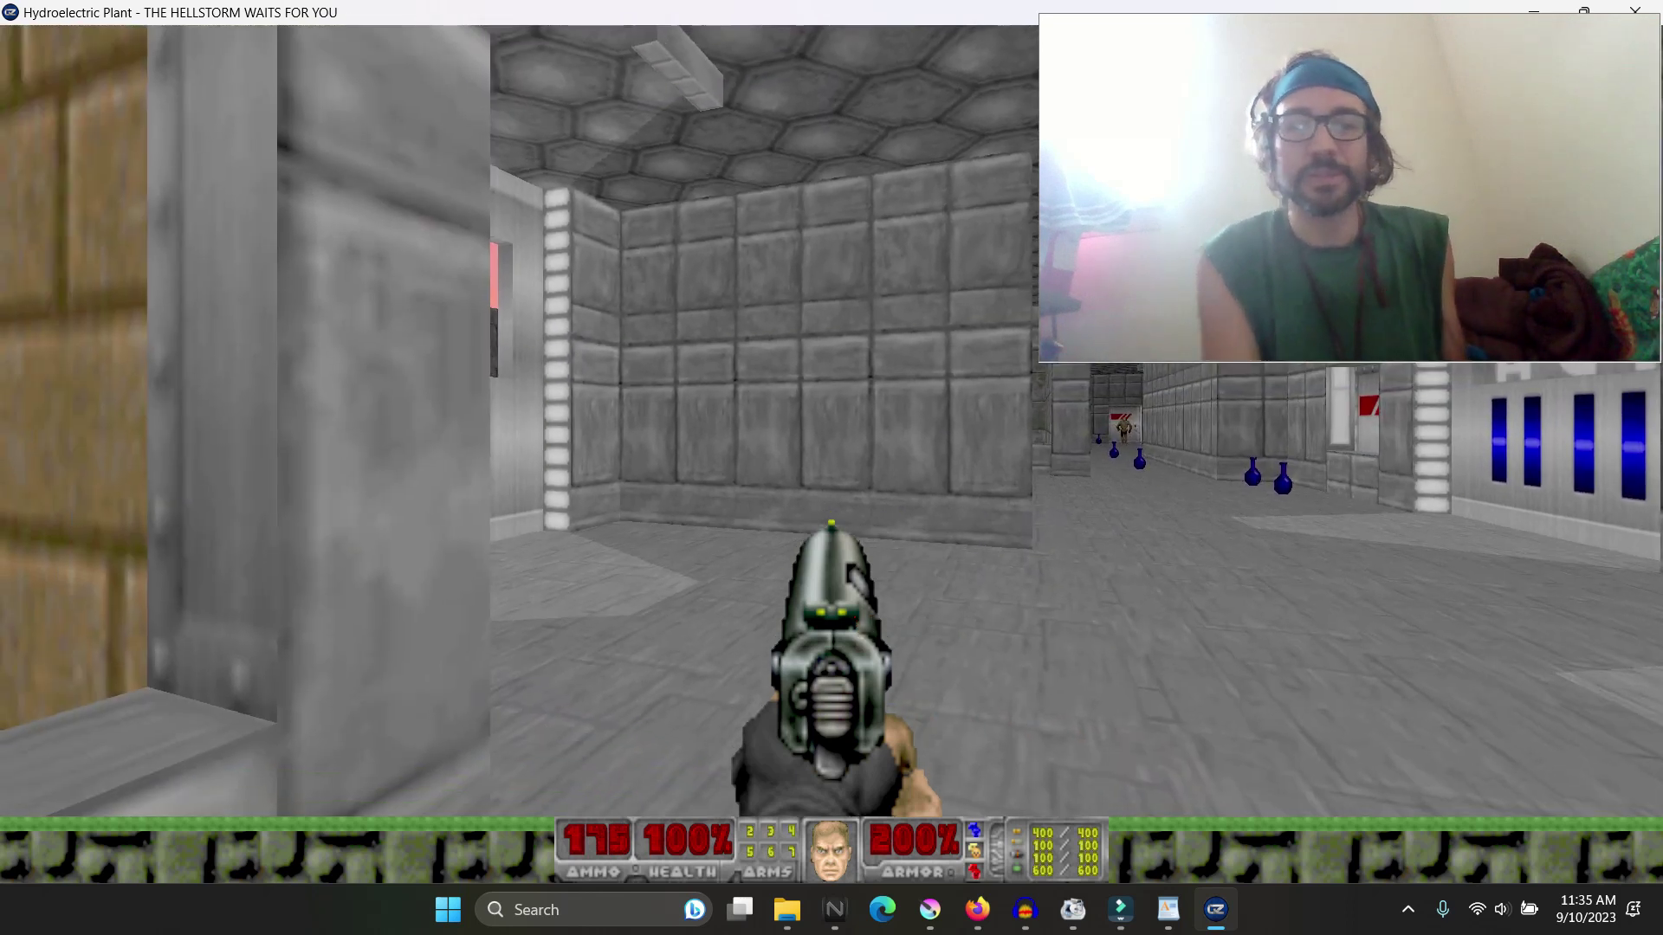
Step: Switch to the slot 3 revolver and test-fire it toward the enemies in the corridor
key(3)
key(3)
key(3)
key(ctrl)
key(ctrl)
key(ctrl)
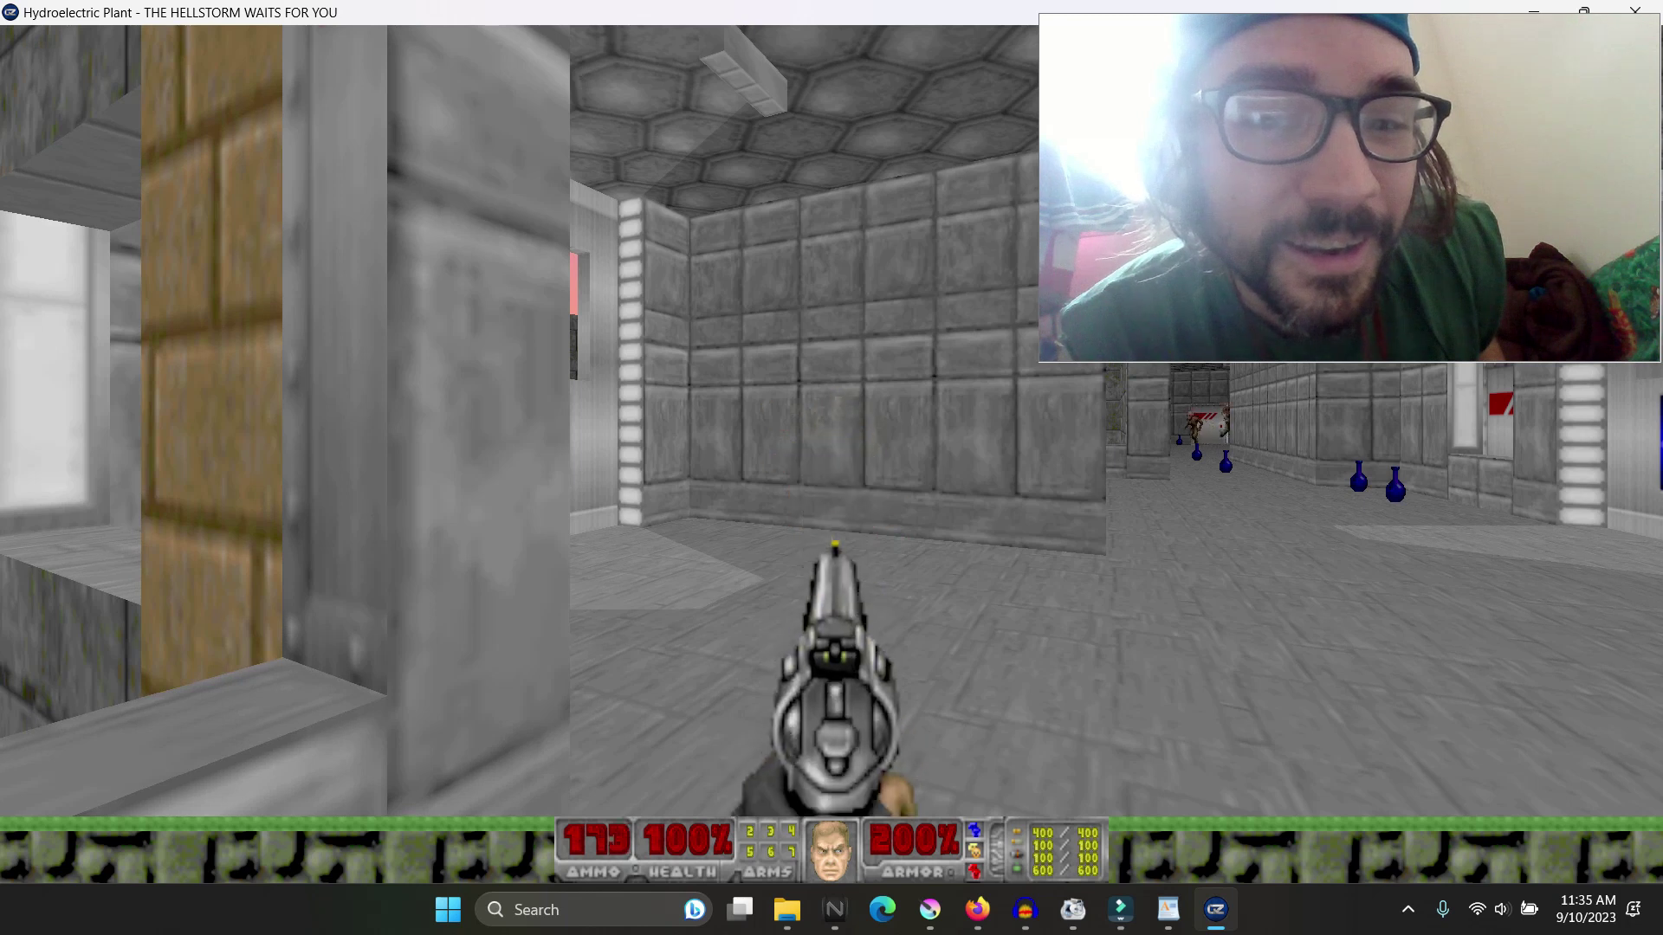
key(Pause)
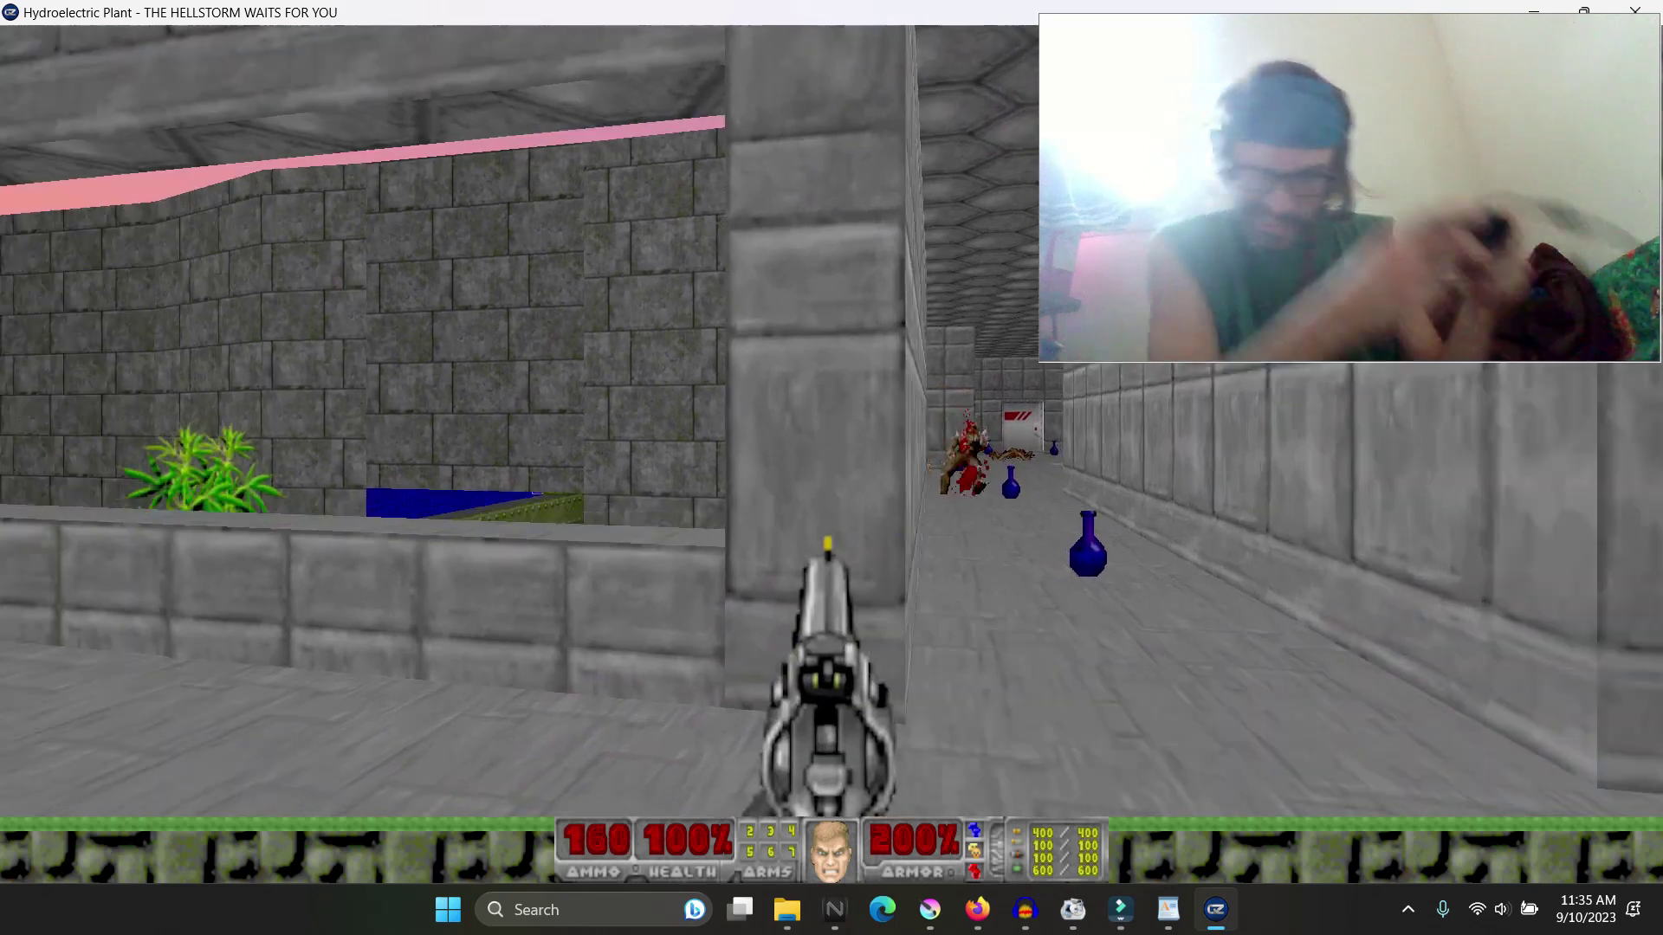
Step: Switch to the slot 3 shotgun, advance along the corridor through the health bonuses, and test-fire it
key(3)
key(w)
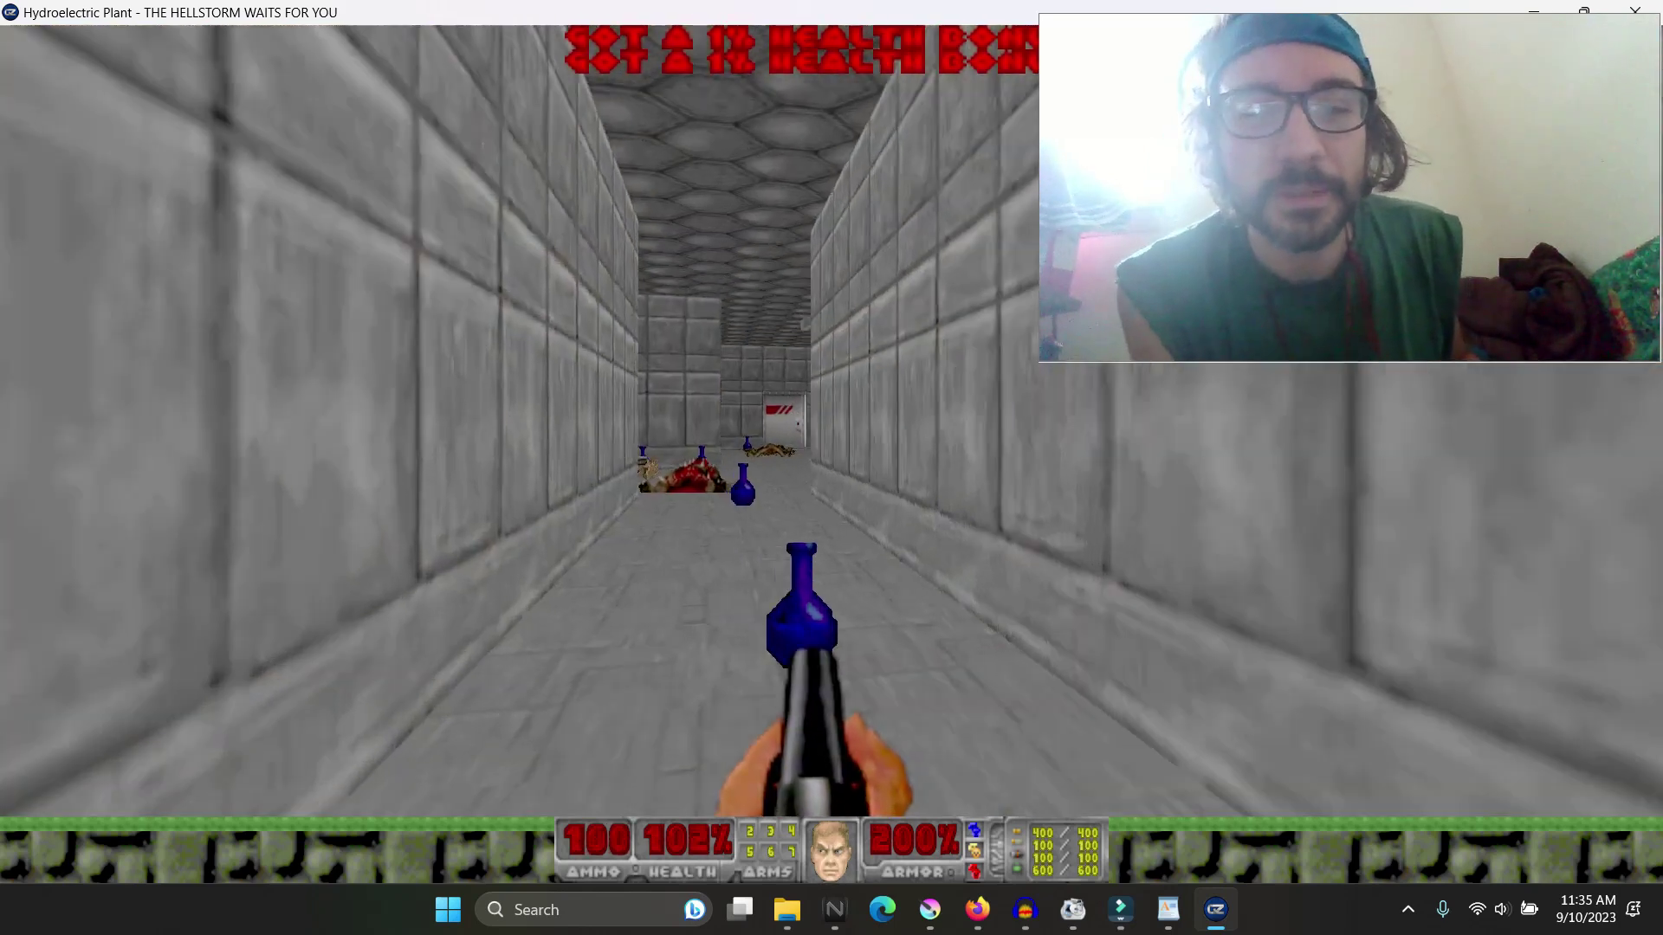
key(Pause)
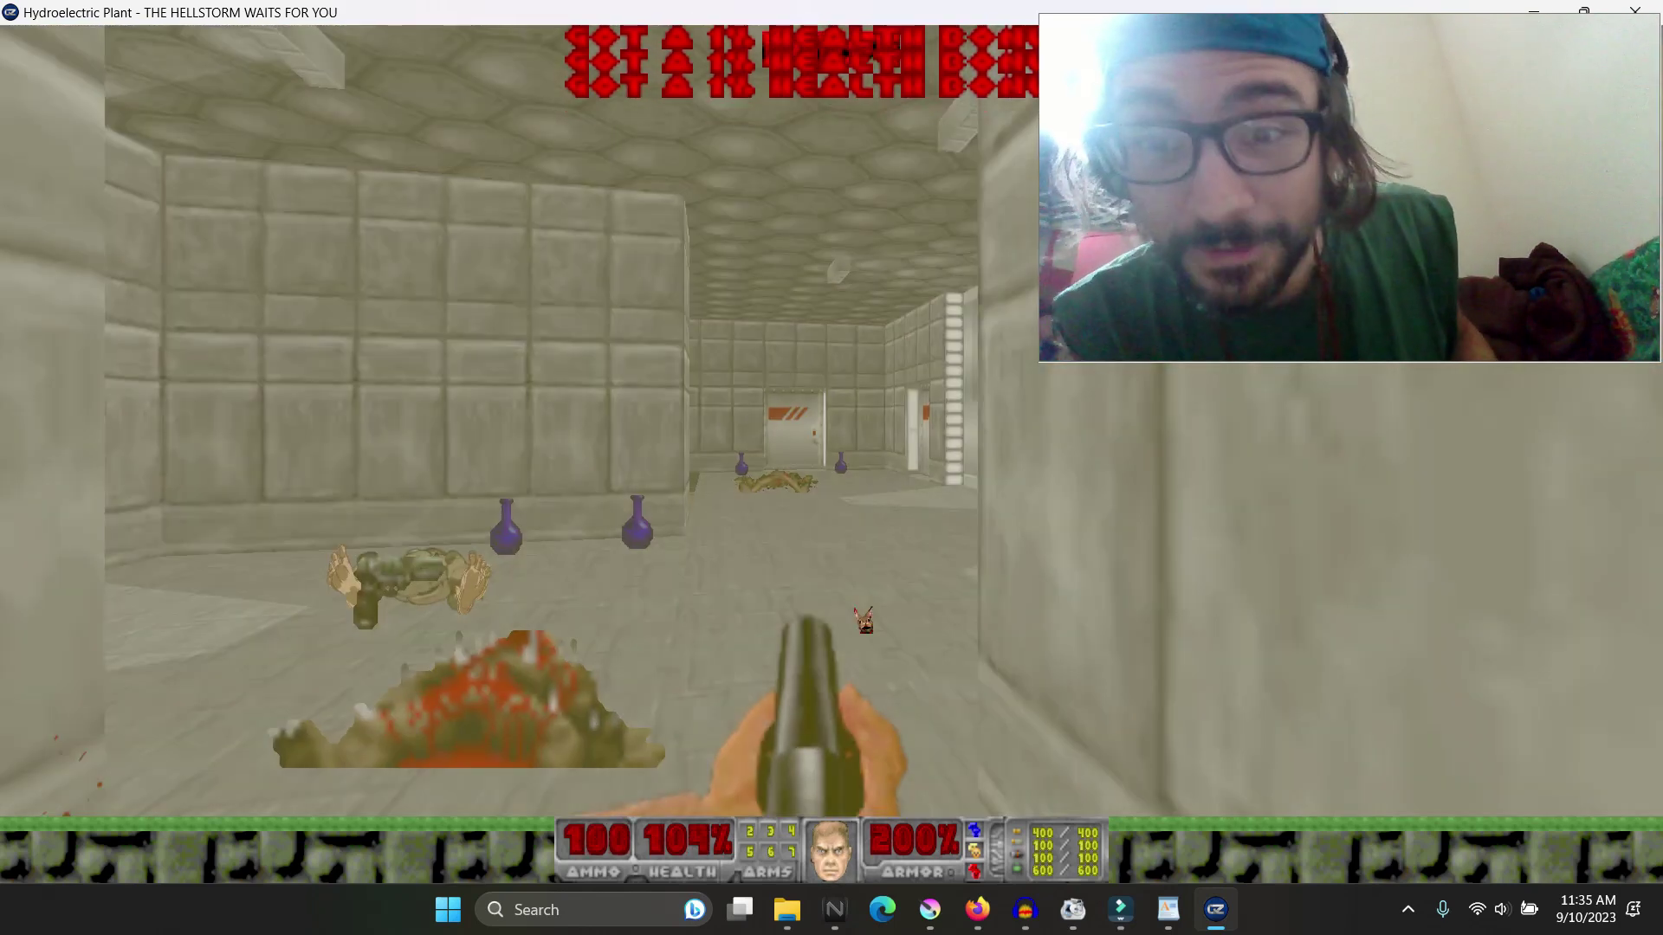
key(Pause)
key(w)
click(864, 620)
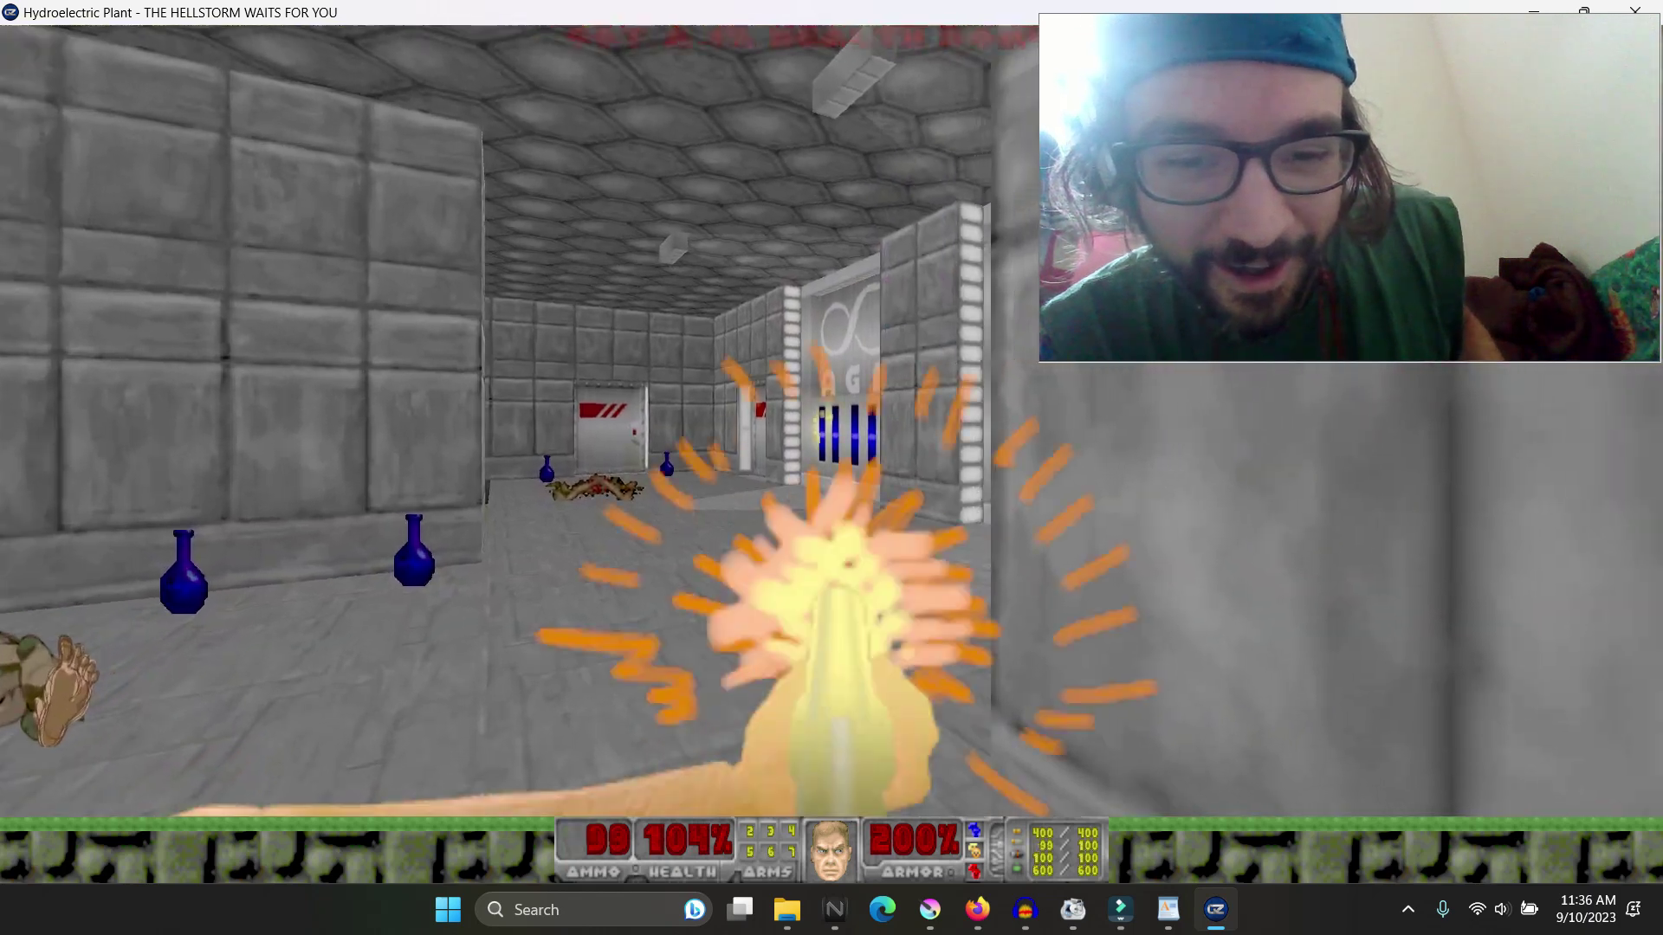
Step: Move on through the level to the green-walled area while firing the shotgun
key(s)
key(w)
click(864, 620)
key(w)
click(831, 468)
key(ctrl)
key(w)
Step: Pause the game and quit it with the console command "exit"
key(Pause)
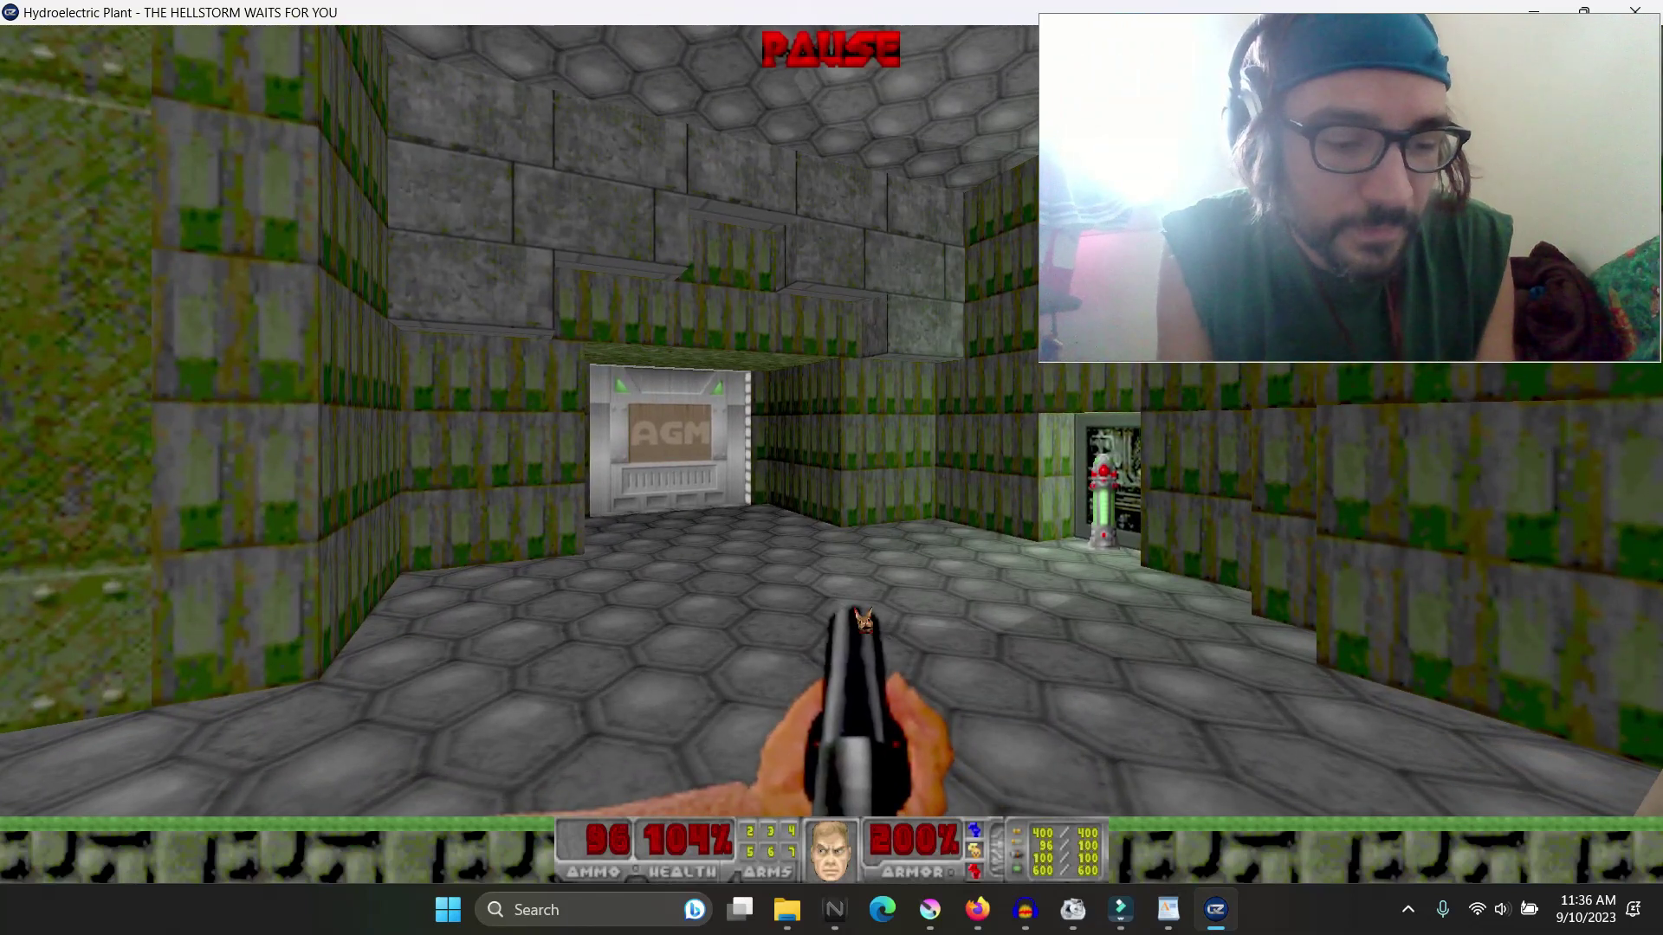
key(grave)
text(exit)
key(Return)
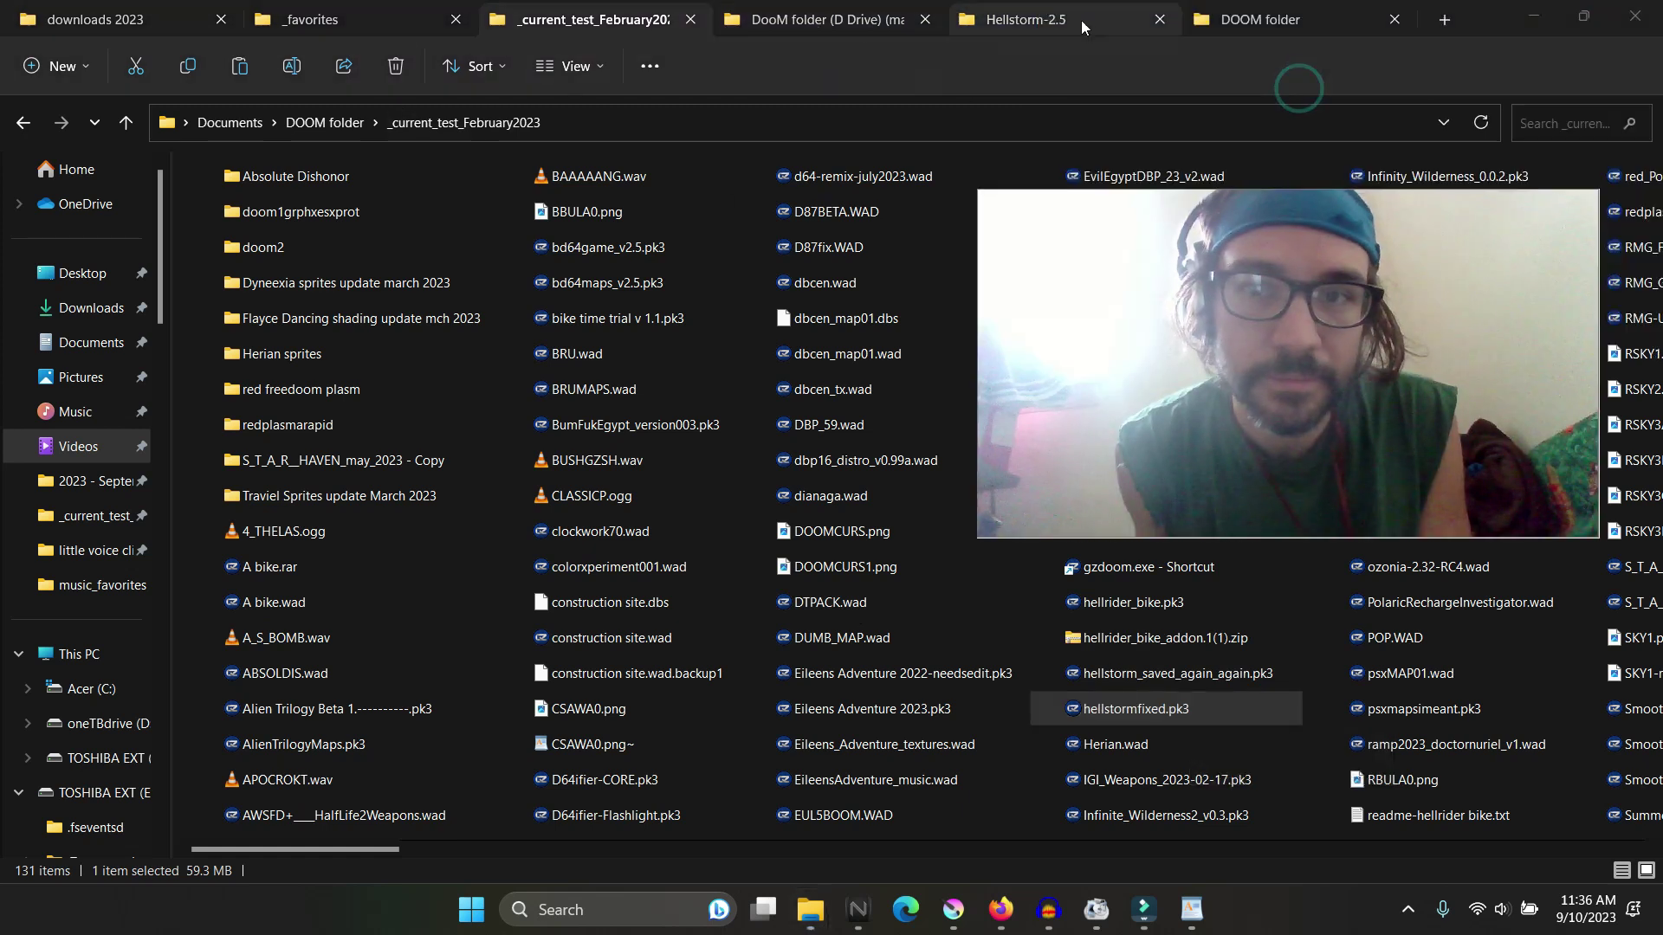
Step: Navigate the Hellstorm-2.5 Explorer tab to the hellstormfixed folder inside Documents > DOOM folder
click(1042, 23)
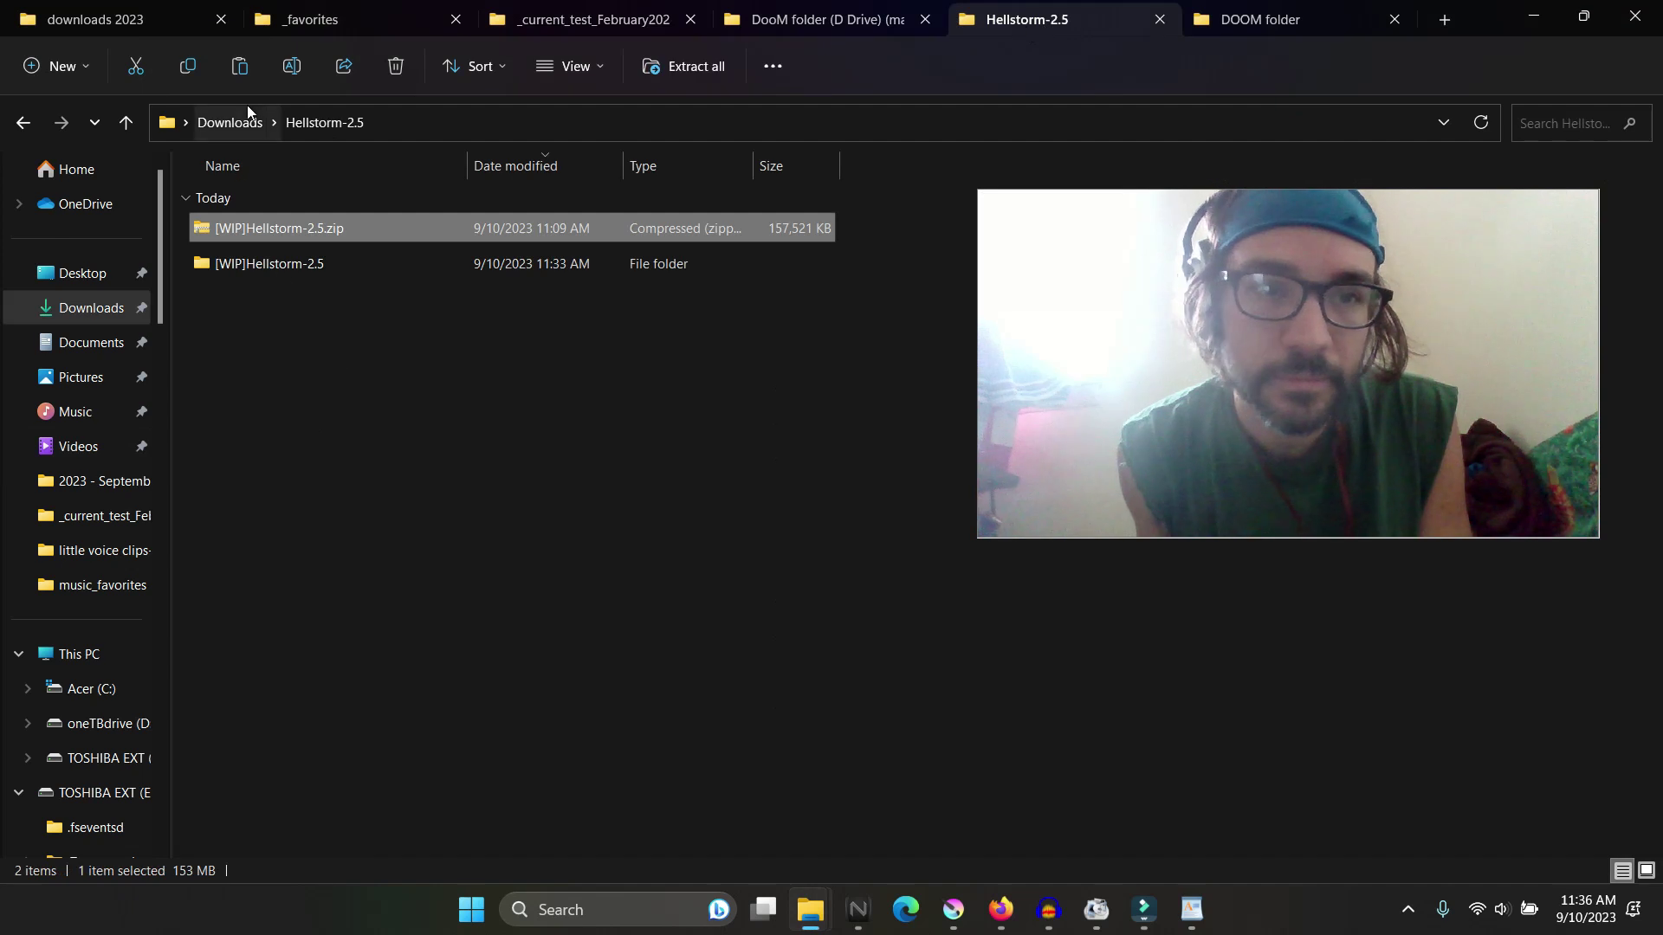
click(111, 357)
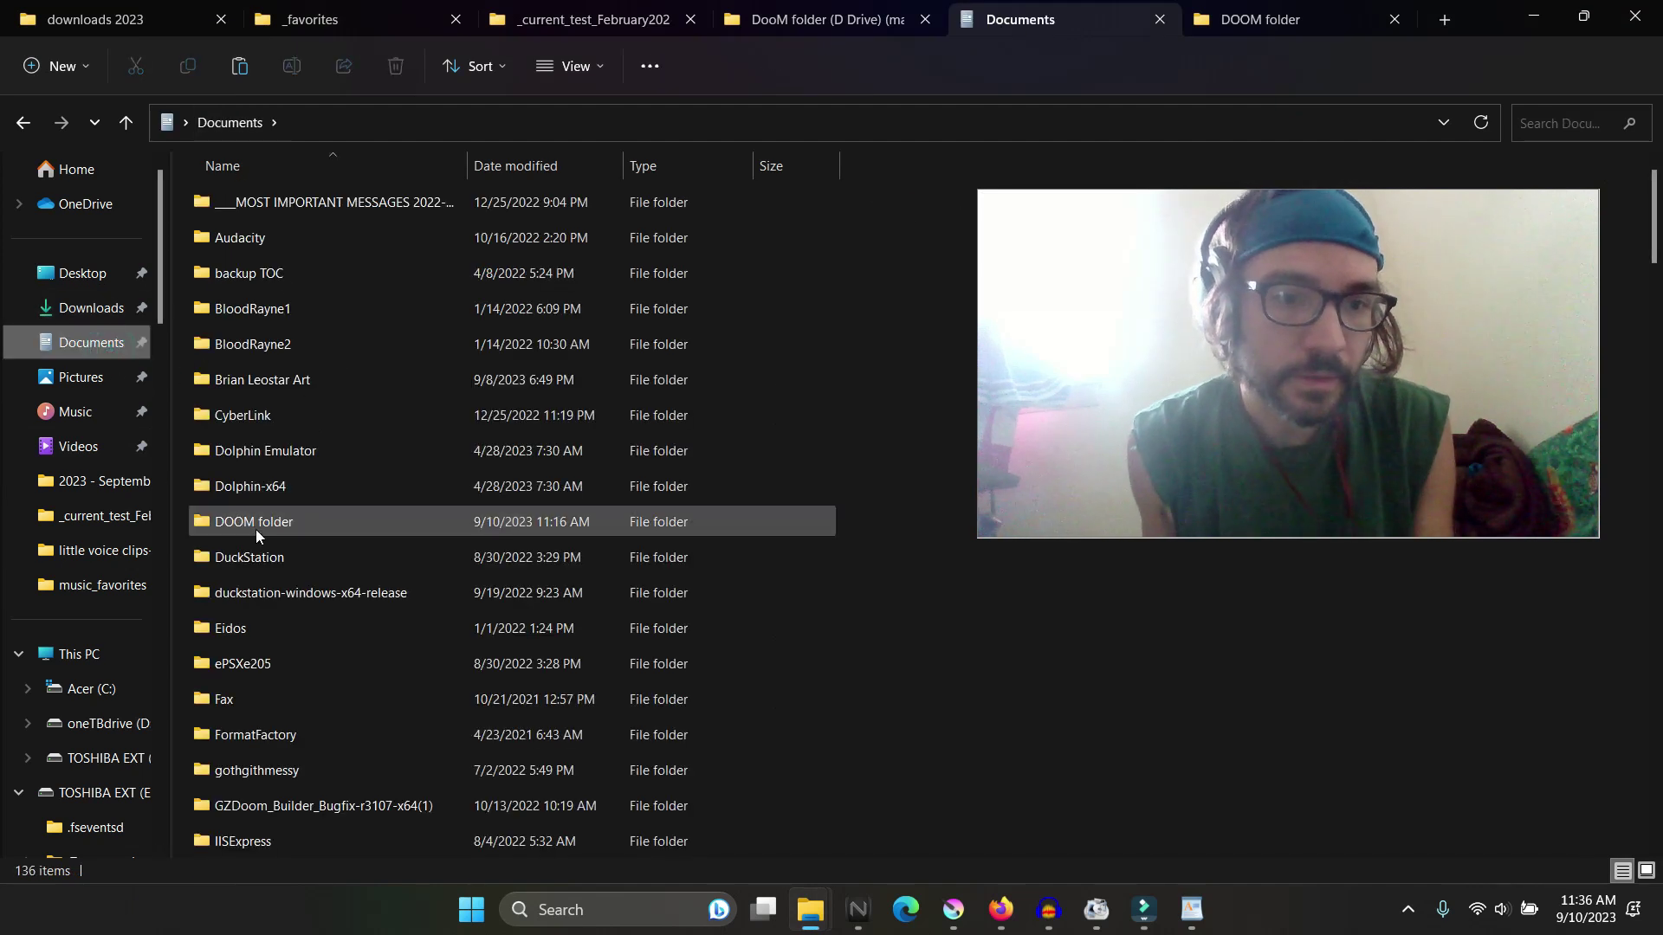
double_click(257, 529)
click(294, 352)
key(h)
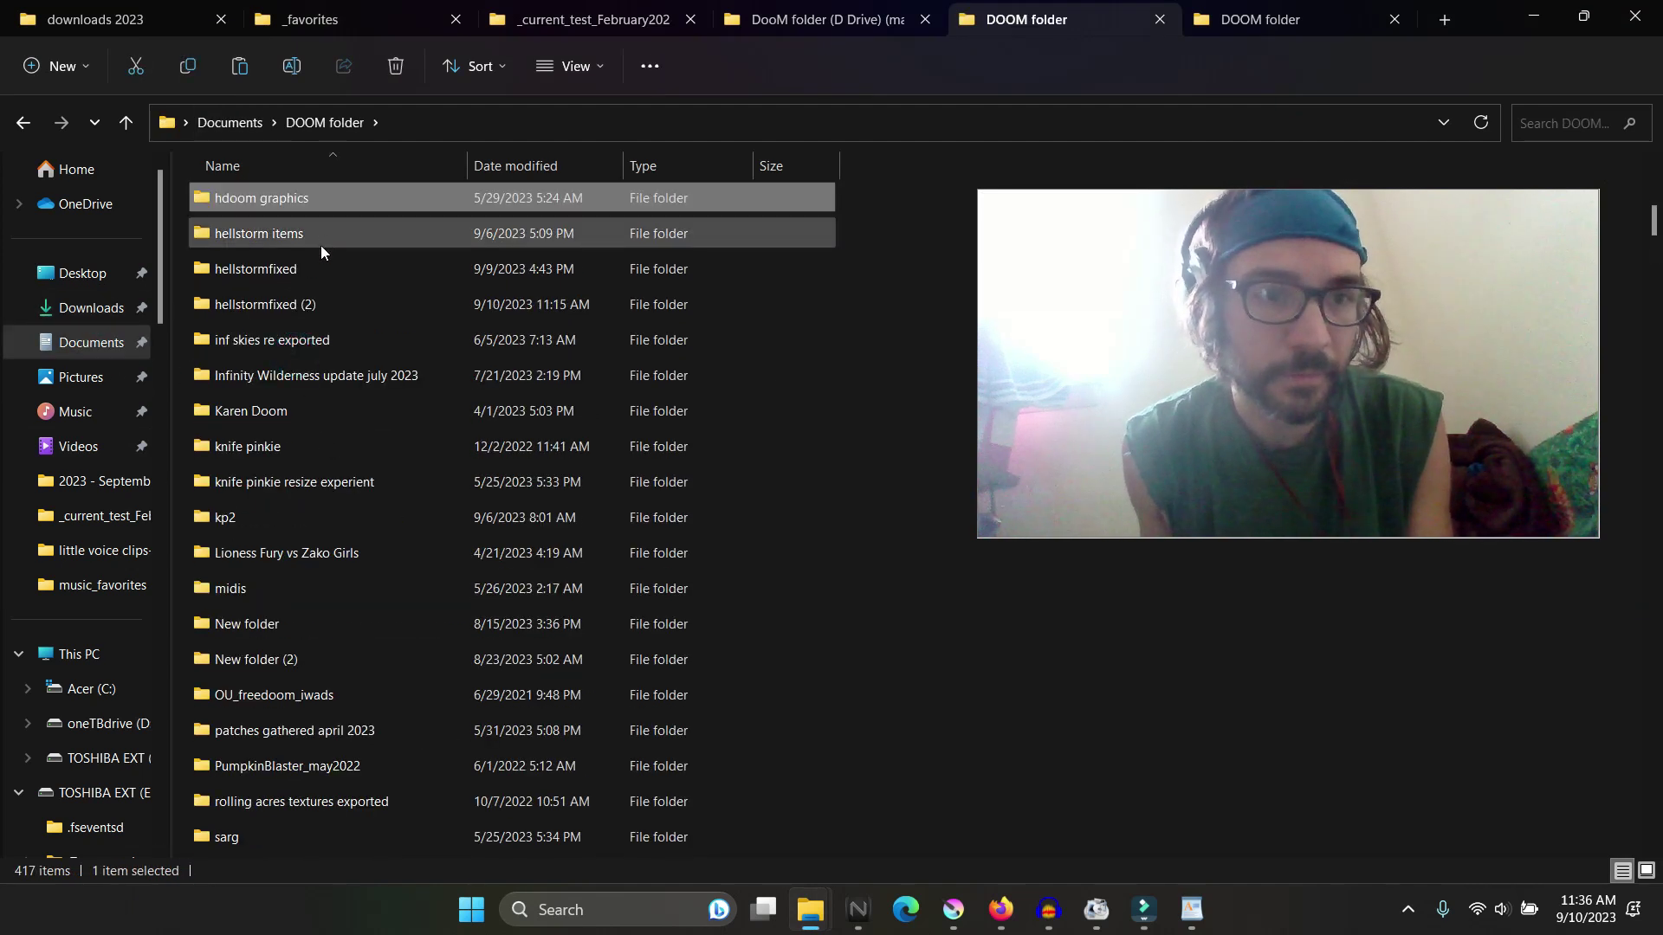
click(275, 273)
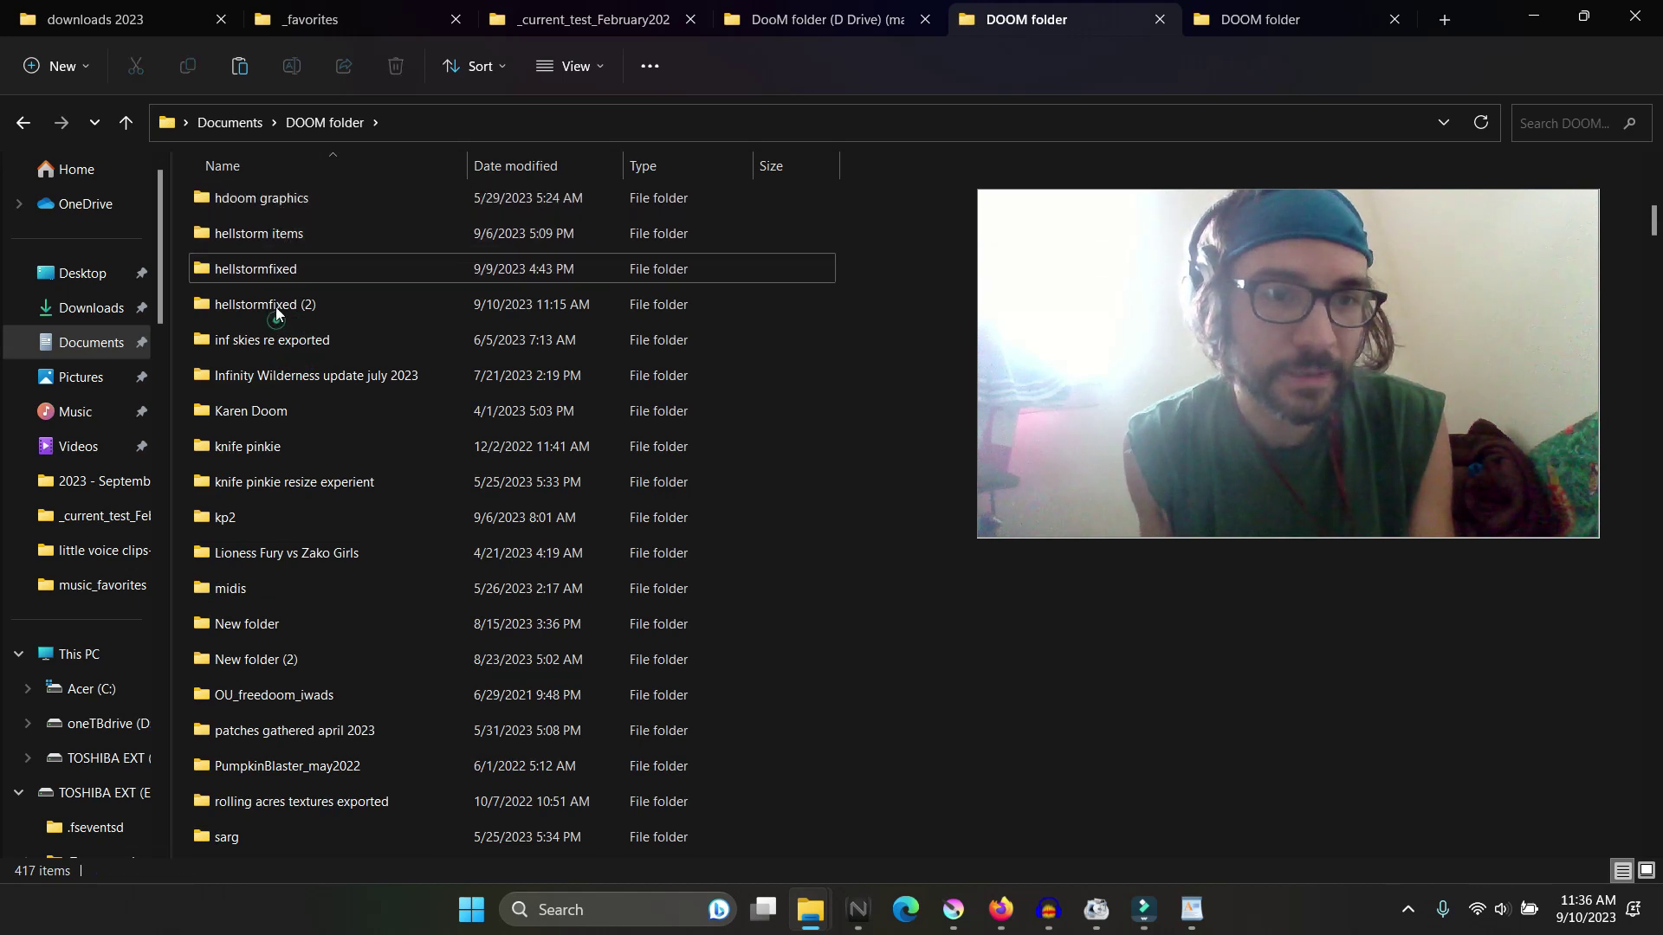
double_click(259, 270)
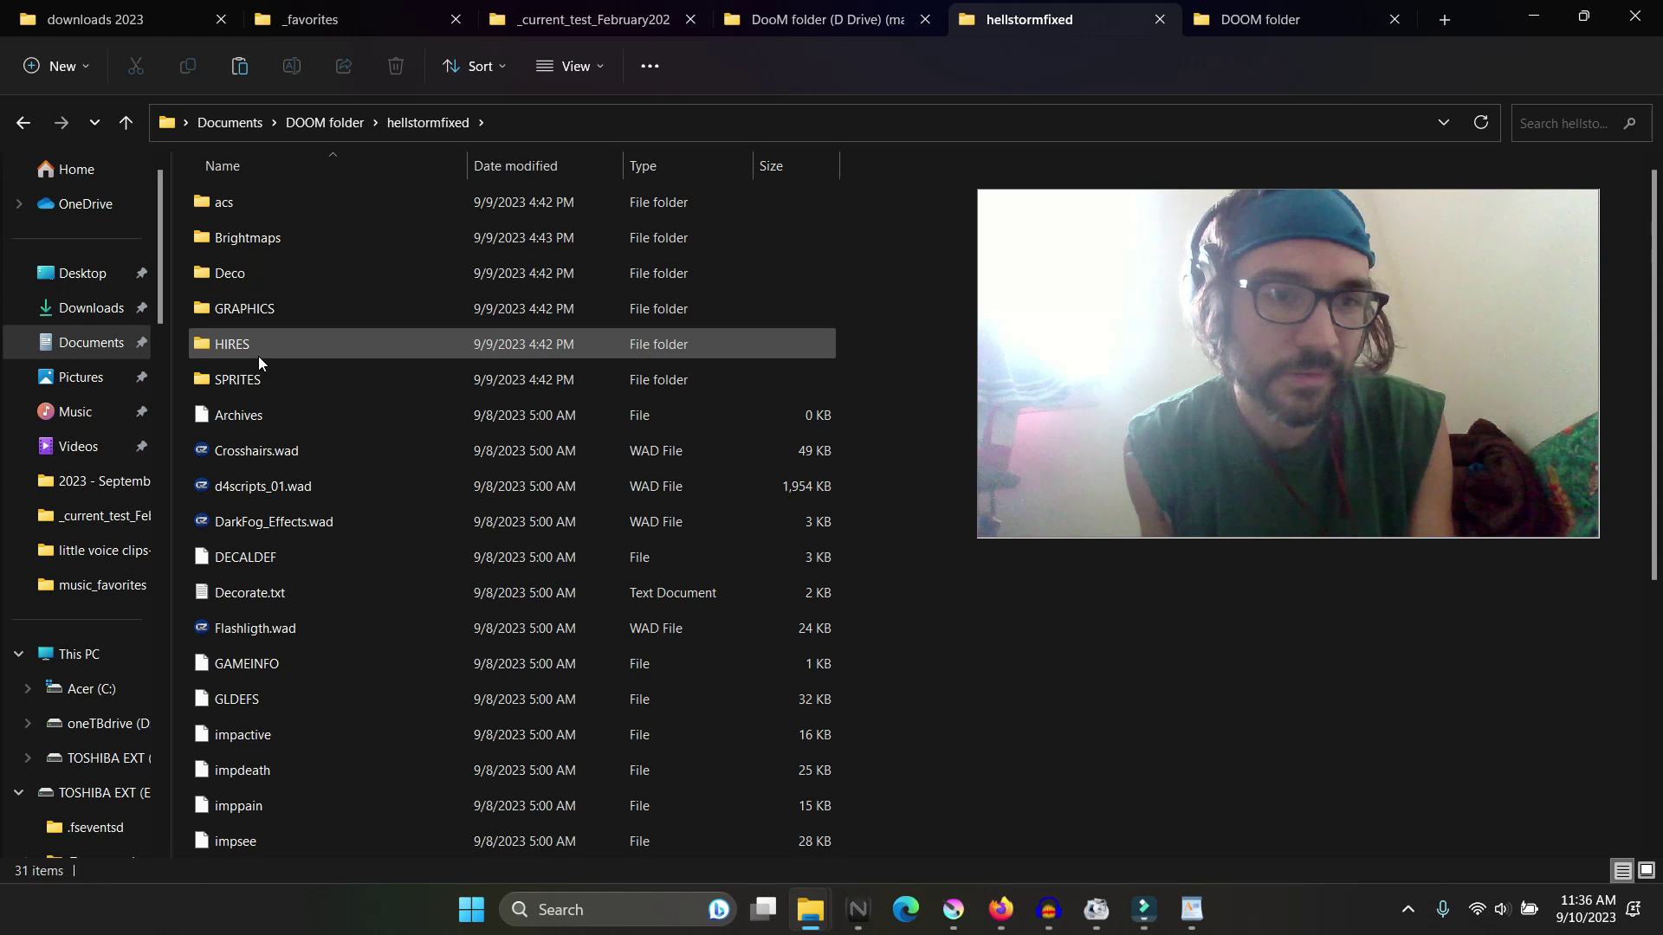
Step: Look through the hellstormfixed contents, including the Sounds file and Deco folder, and skim the file list of the DOOM folder
click(250, 211)
scroll(262, 377, down, 4)
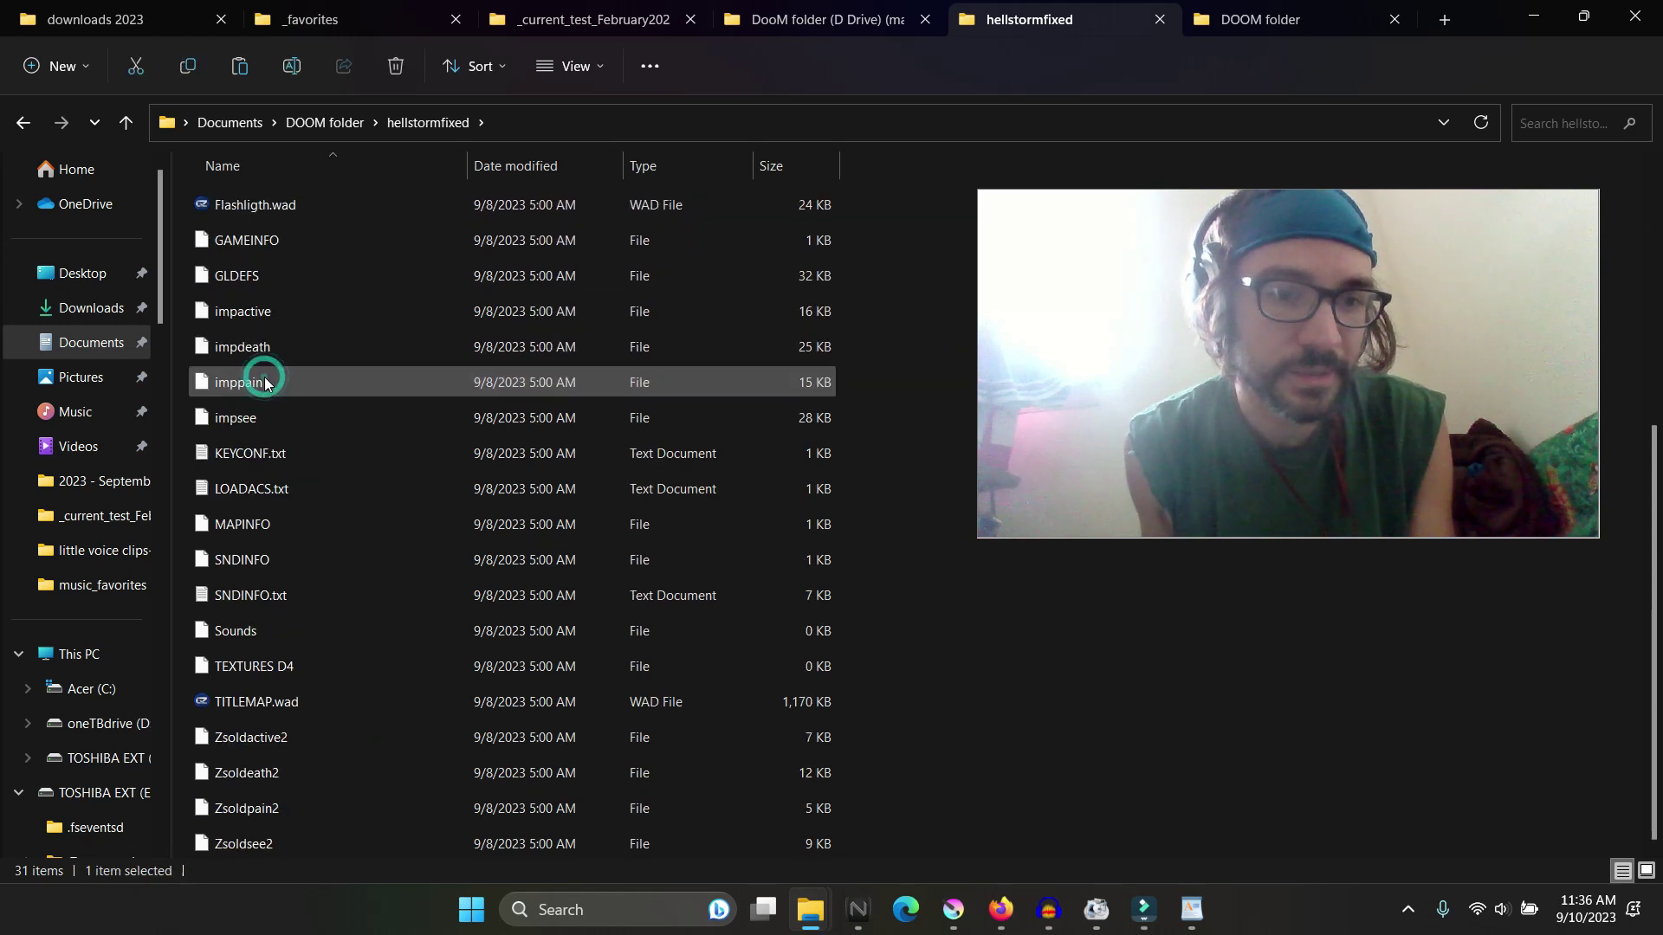
click(256, 636)
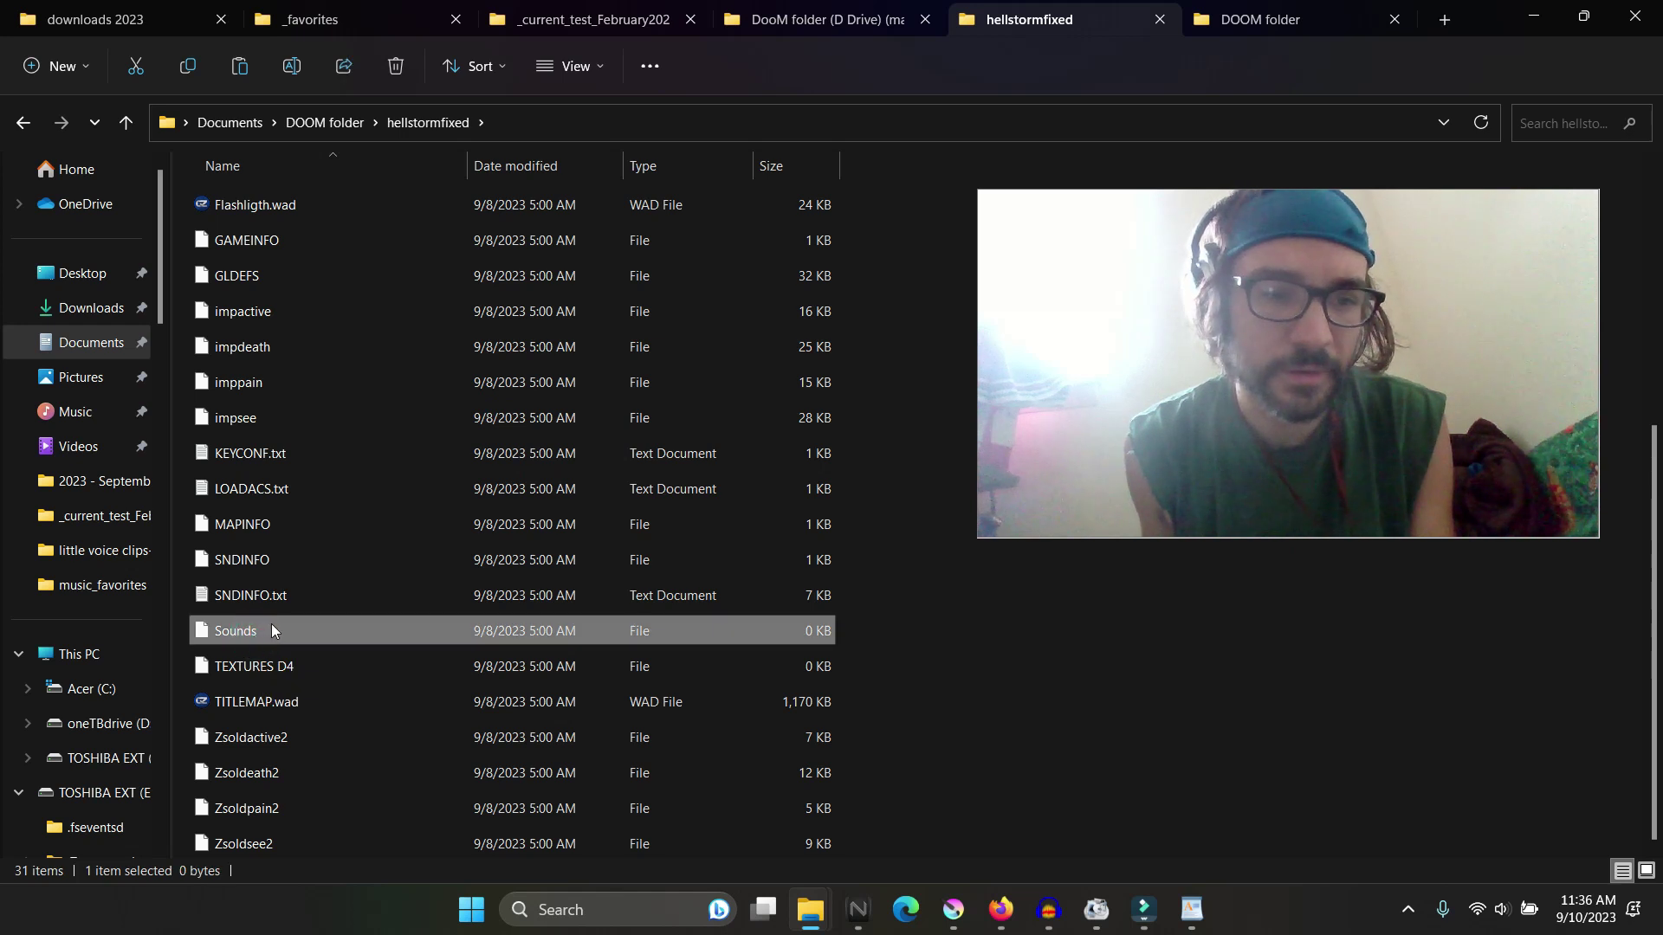
scroll(272, 624, up, 4)
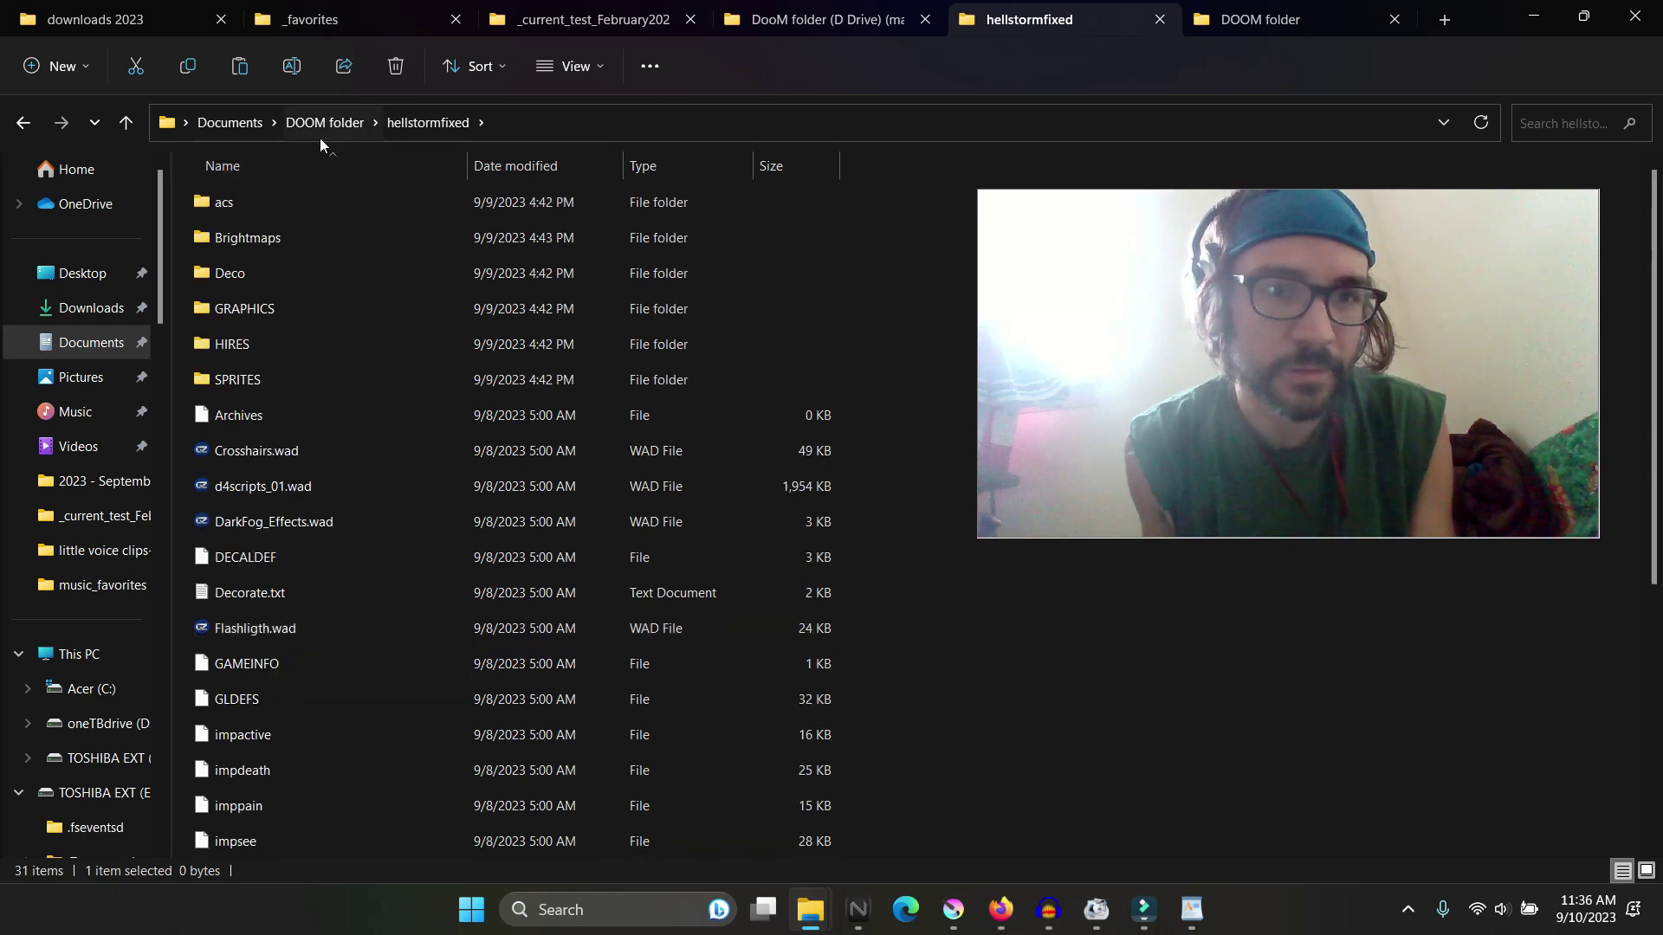
double_click(241, 272)
click(409, 123)
scroll(413, 384, down, 4)
scroll(412, 384, up, 4)
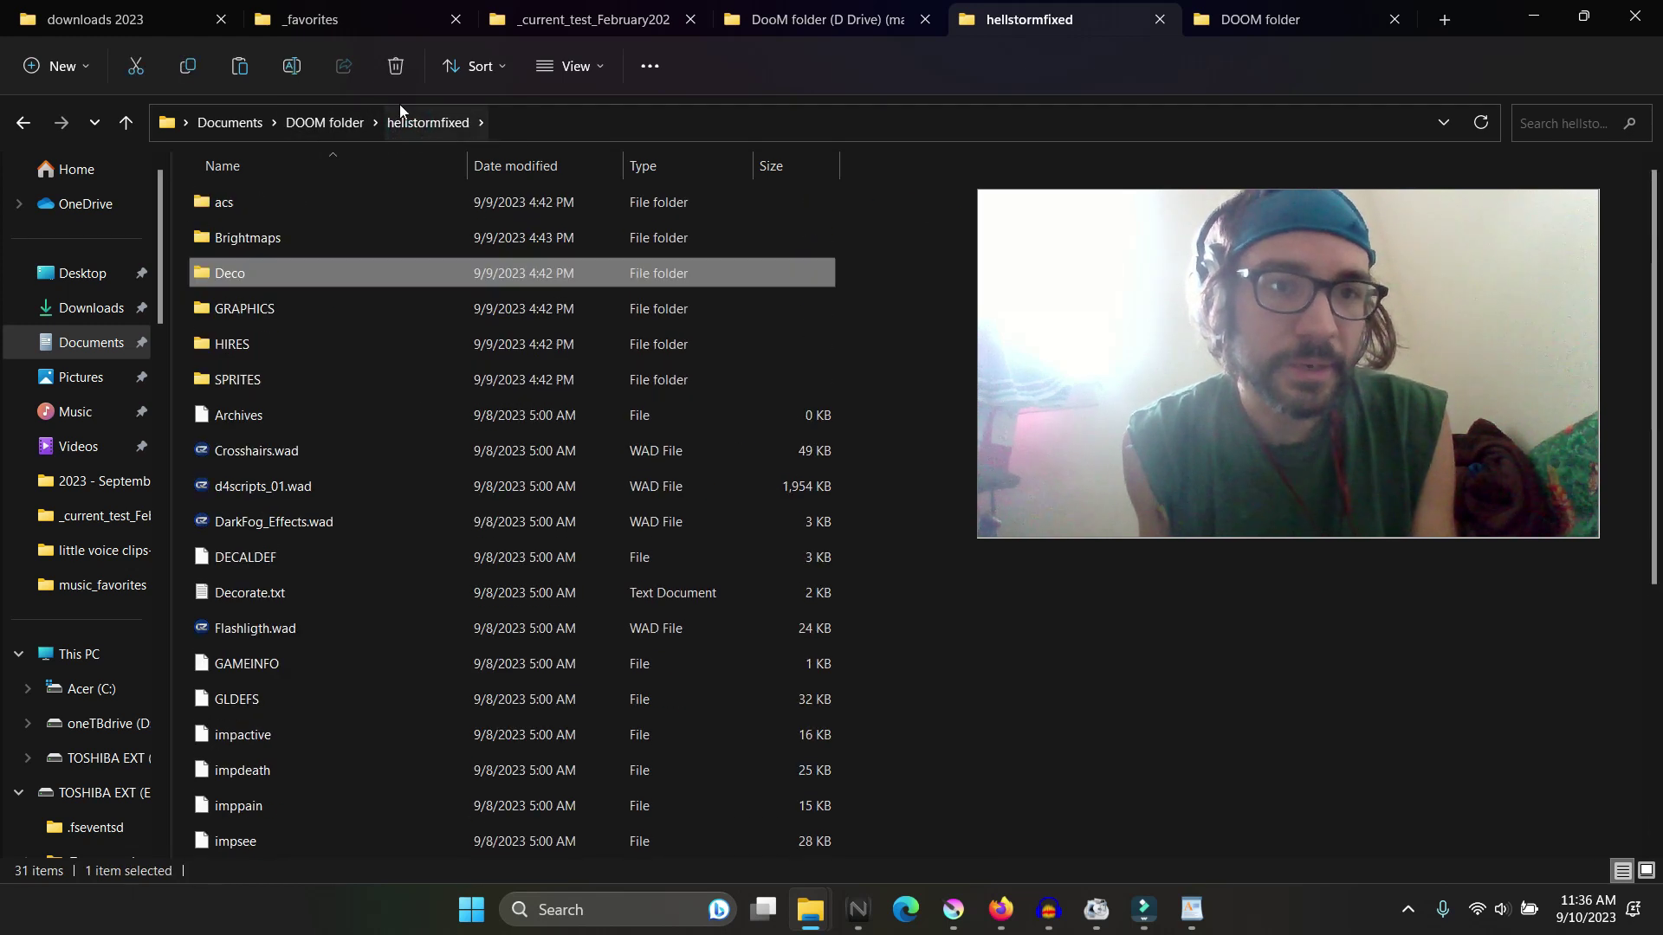
key(ctrl+Tab)
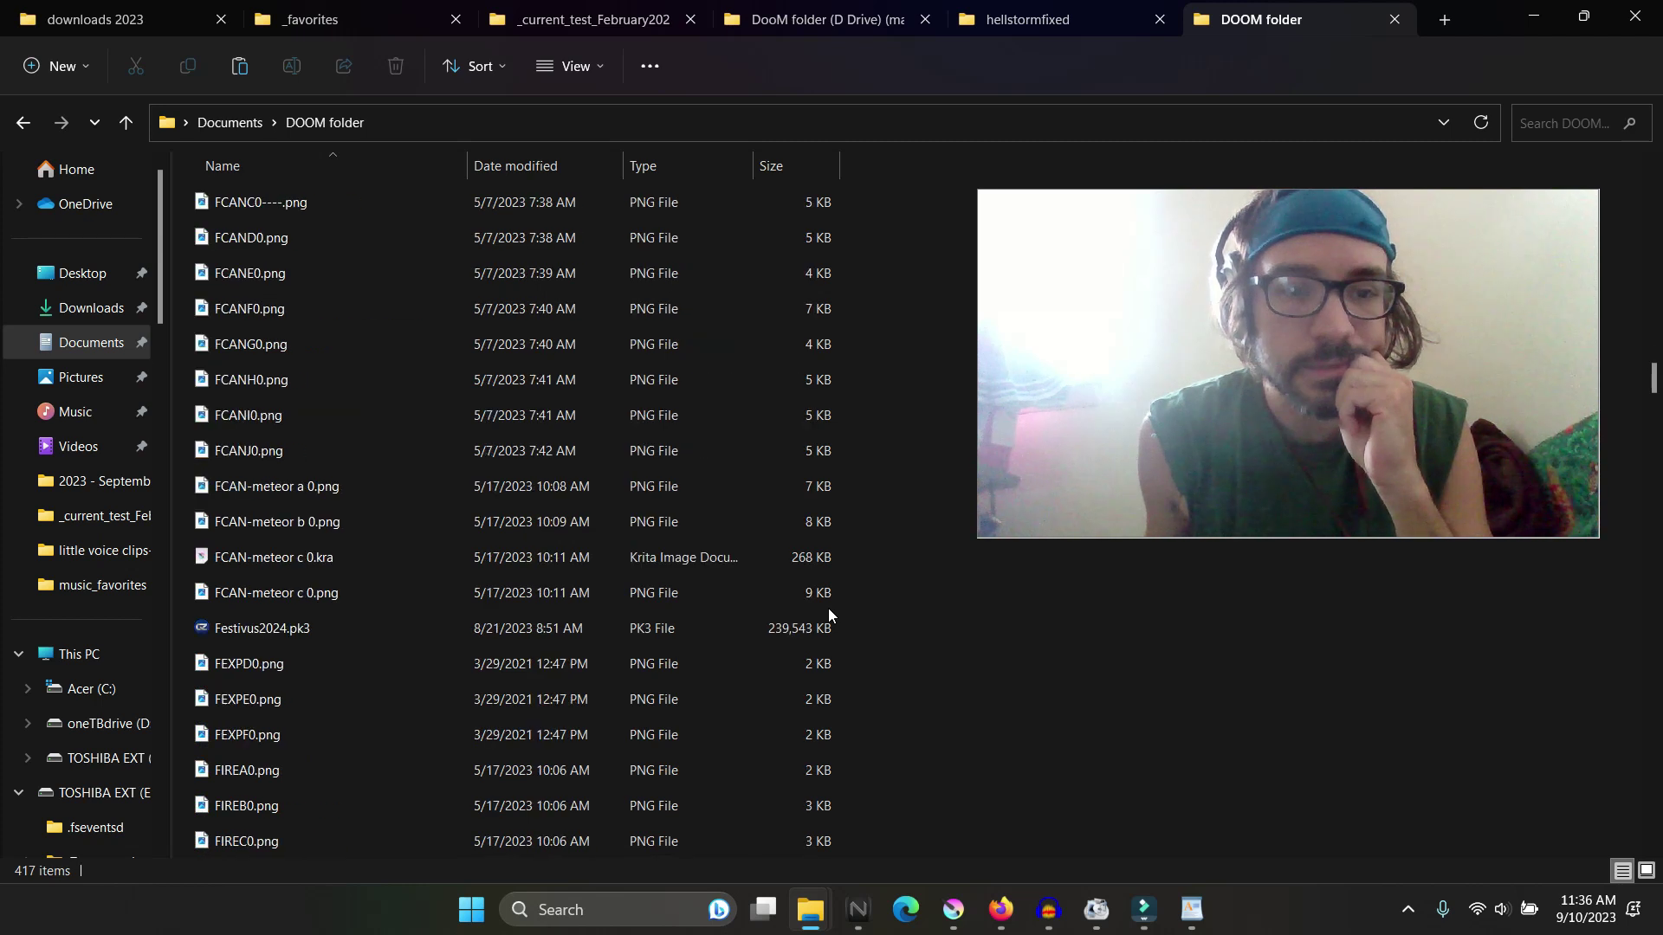
scroll(828, 610, down, 10)
scroll(828, 610, up, 2)
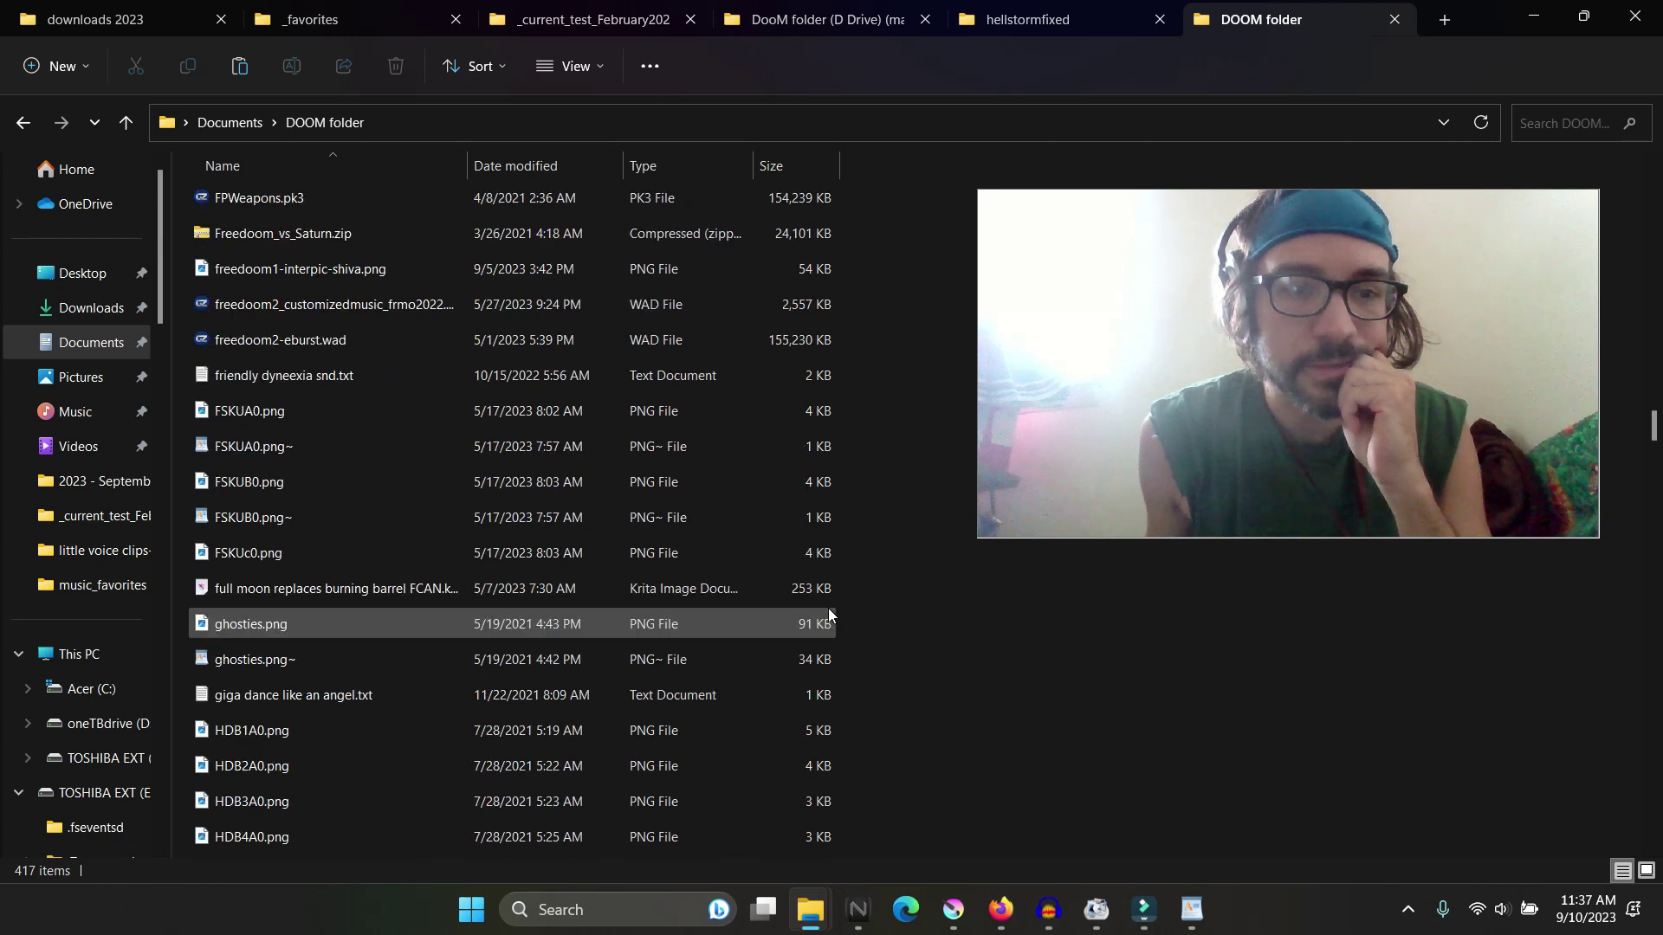
Step: Switch to Firefox and read the Doomworld thread's posts about the DDE poke request error and the damaged pk3
key(alt+Tab)
scroll(847, 577, down, 9)
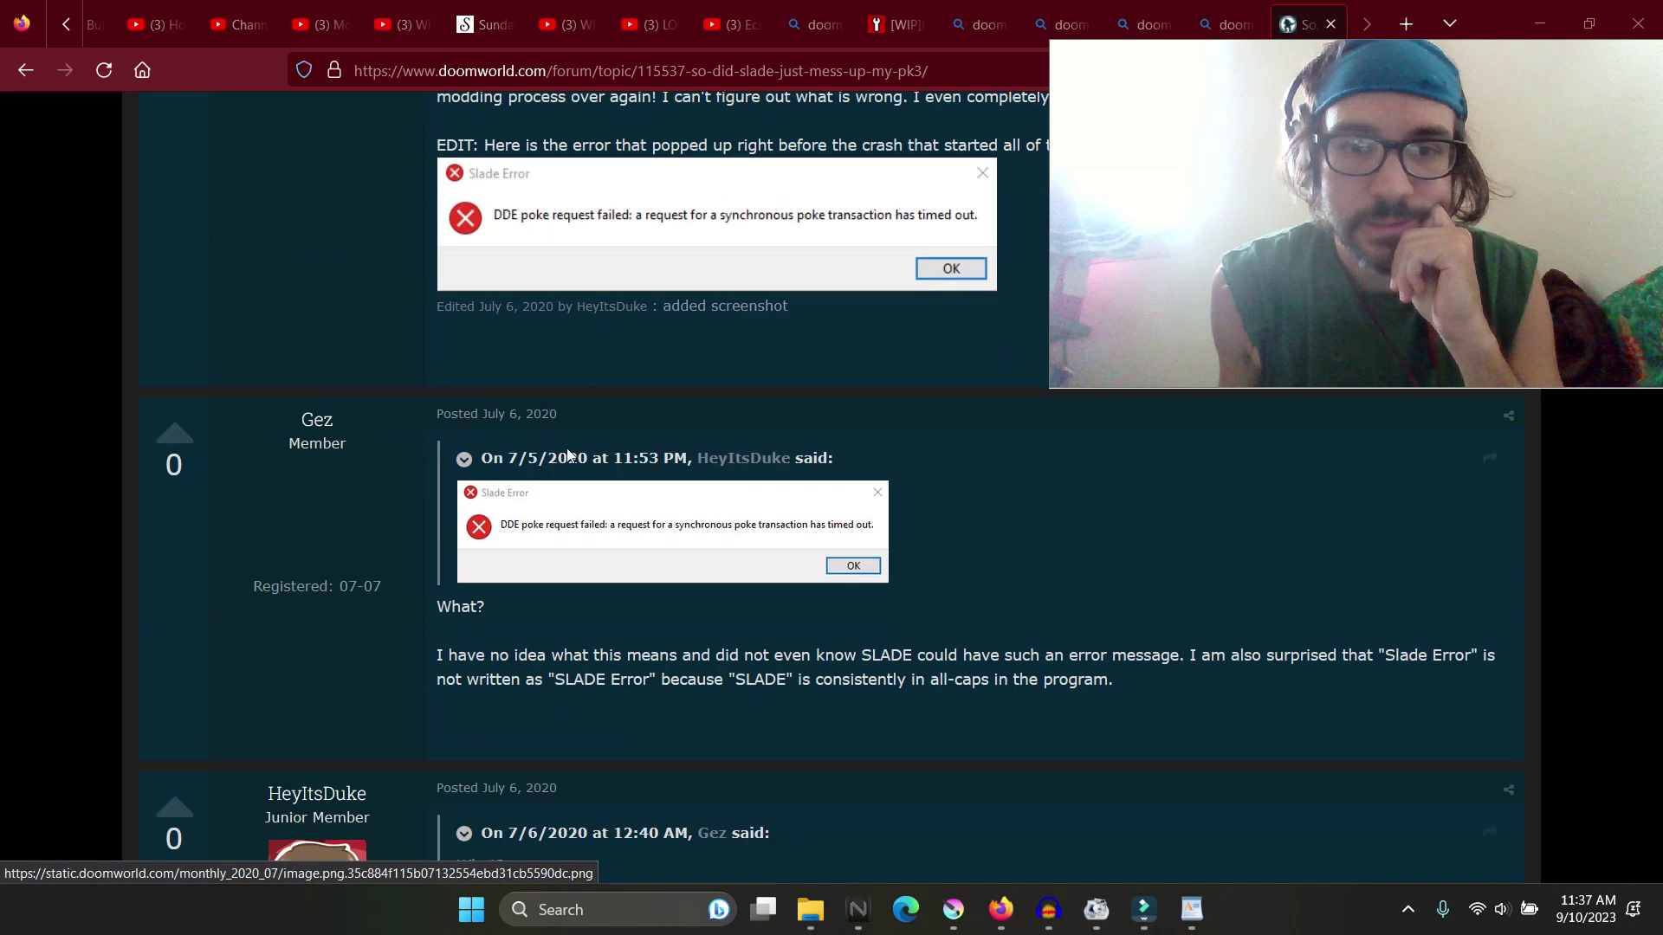
scroll(549, 294, up, 1)
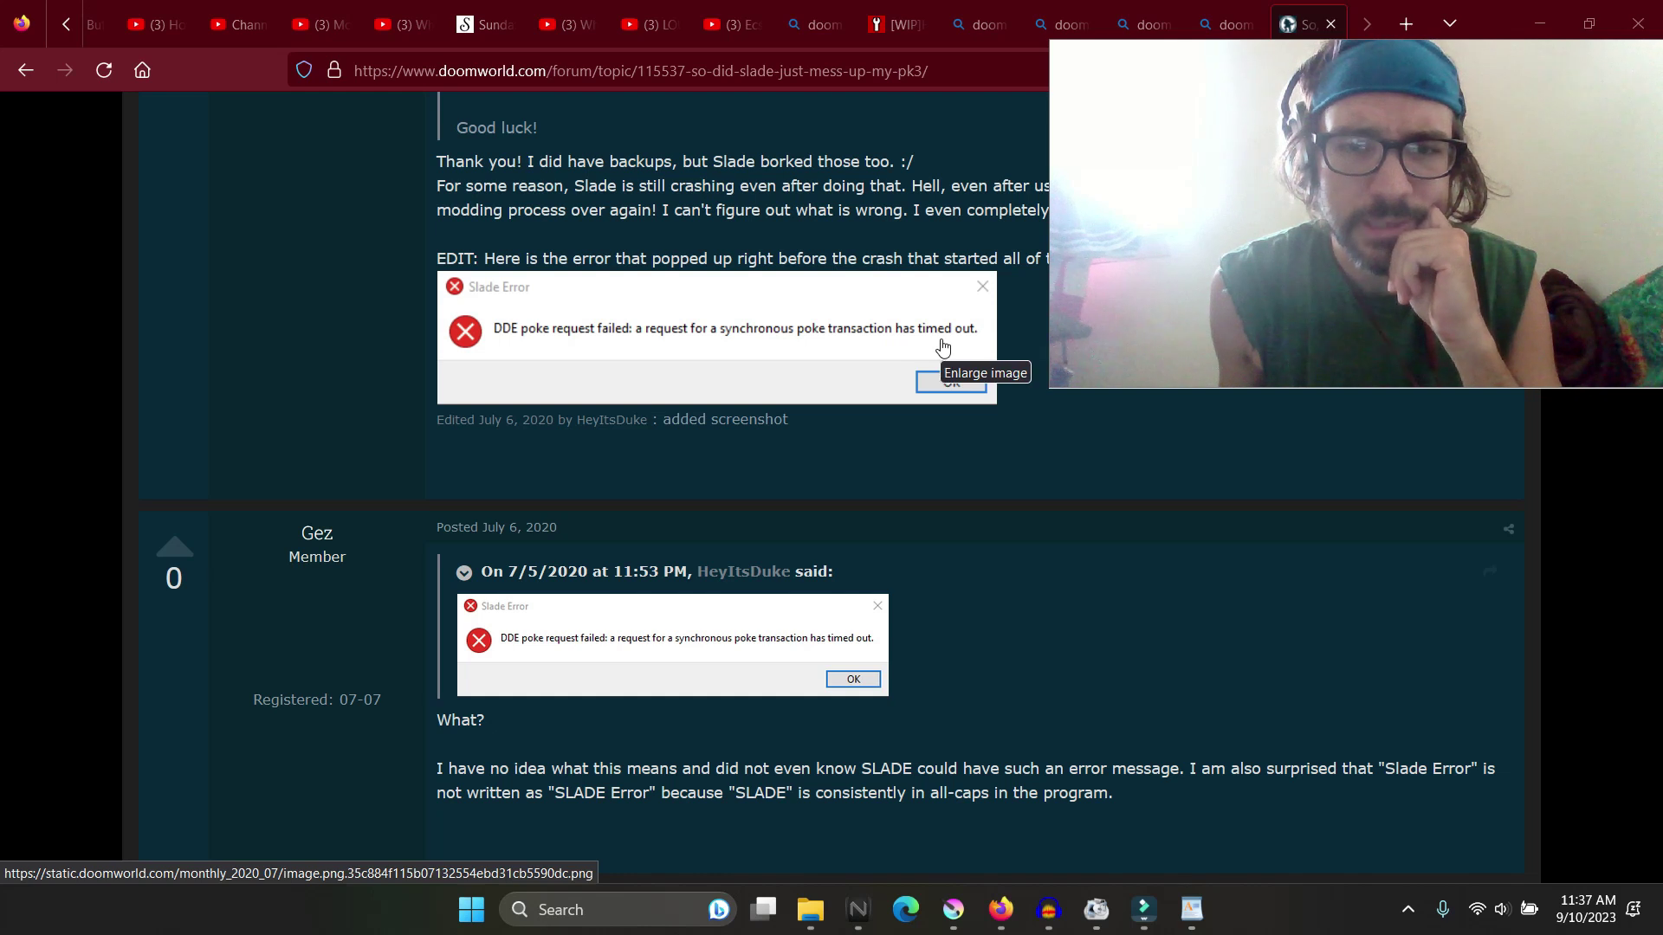
scroll(943, 347, down, 2)
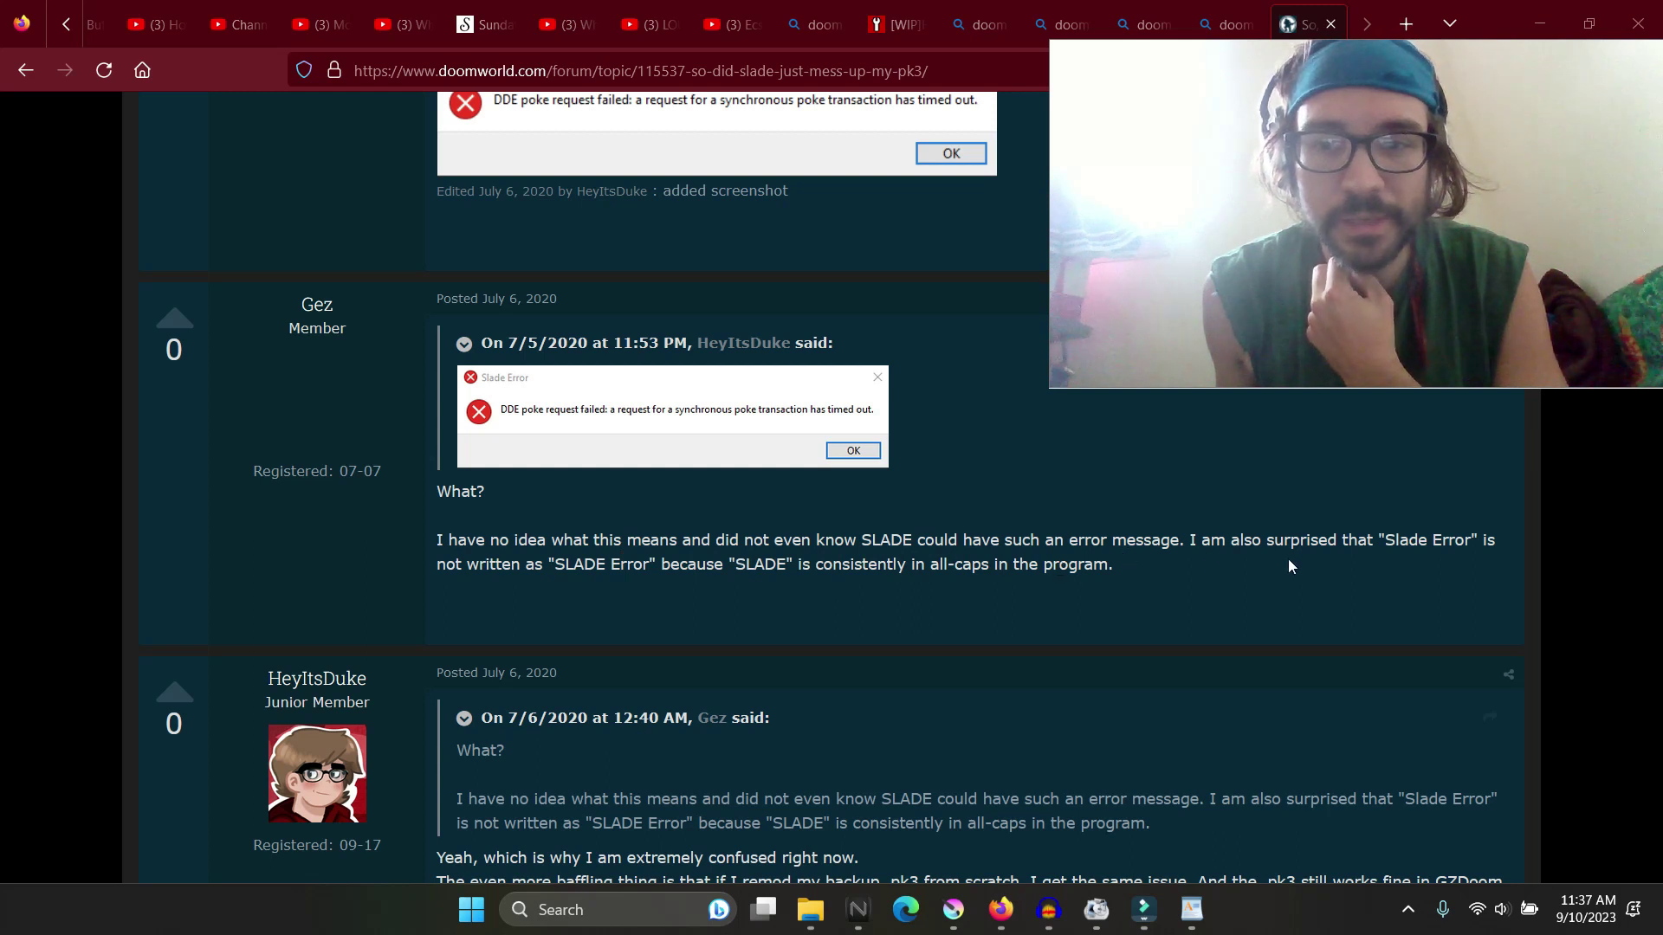
drag(1190, 539, 1375, 575)
scroll(1299, 598, down, 8)
scroll(1234, 616, up, 4)
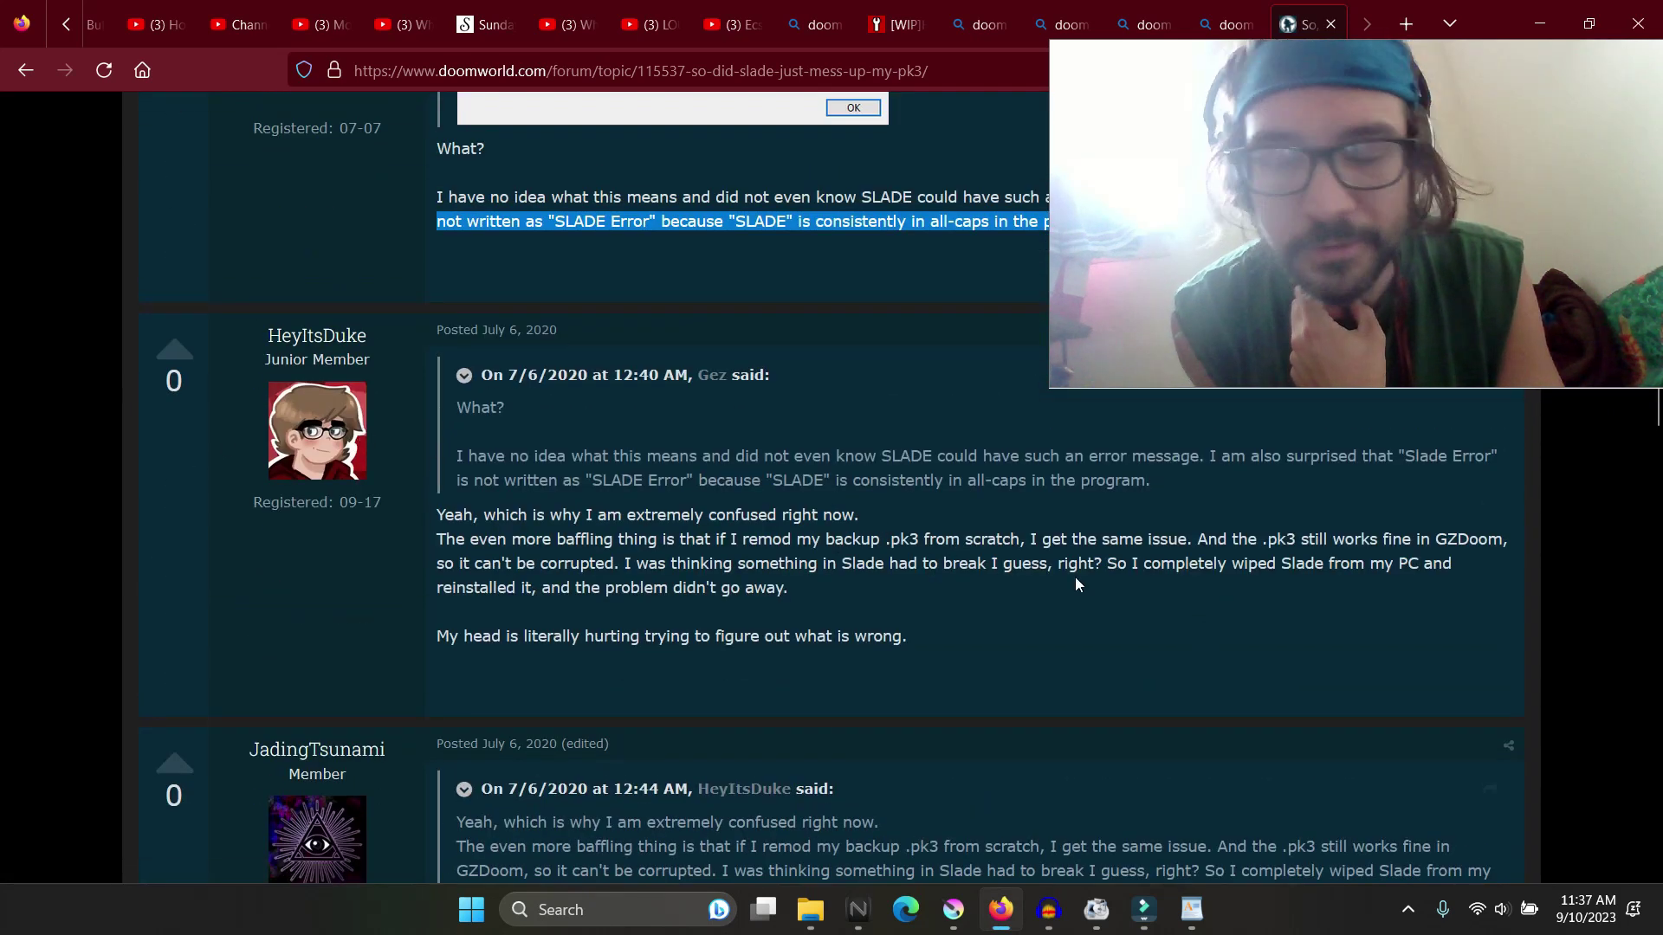
Step: Find "servers" in the thread and read that reply, the config file advice and the final suggestions about the PK3
scroll(1075, 582, down, 5)
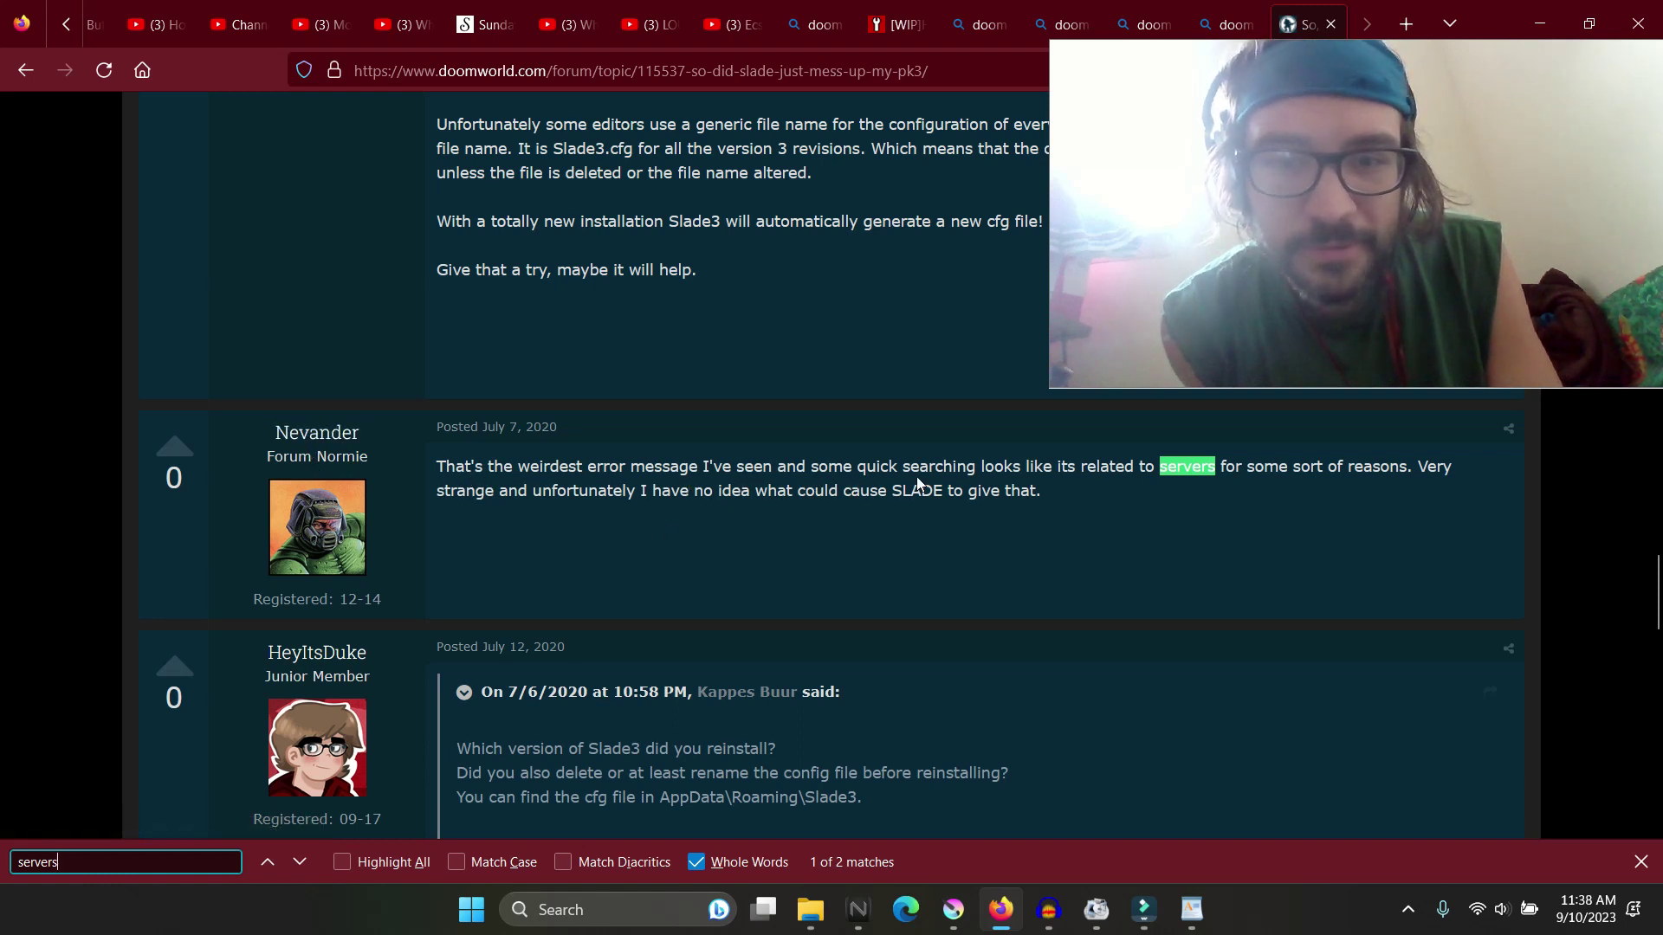
click(1080, 481)
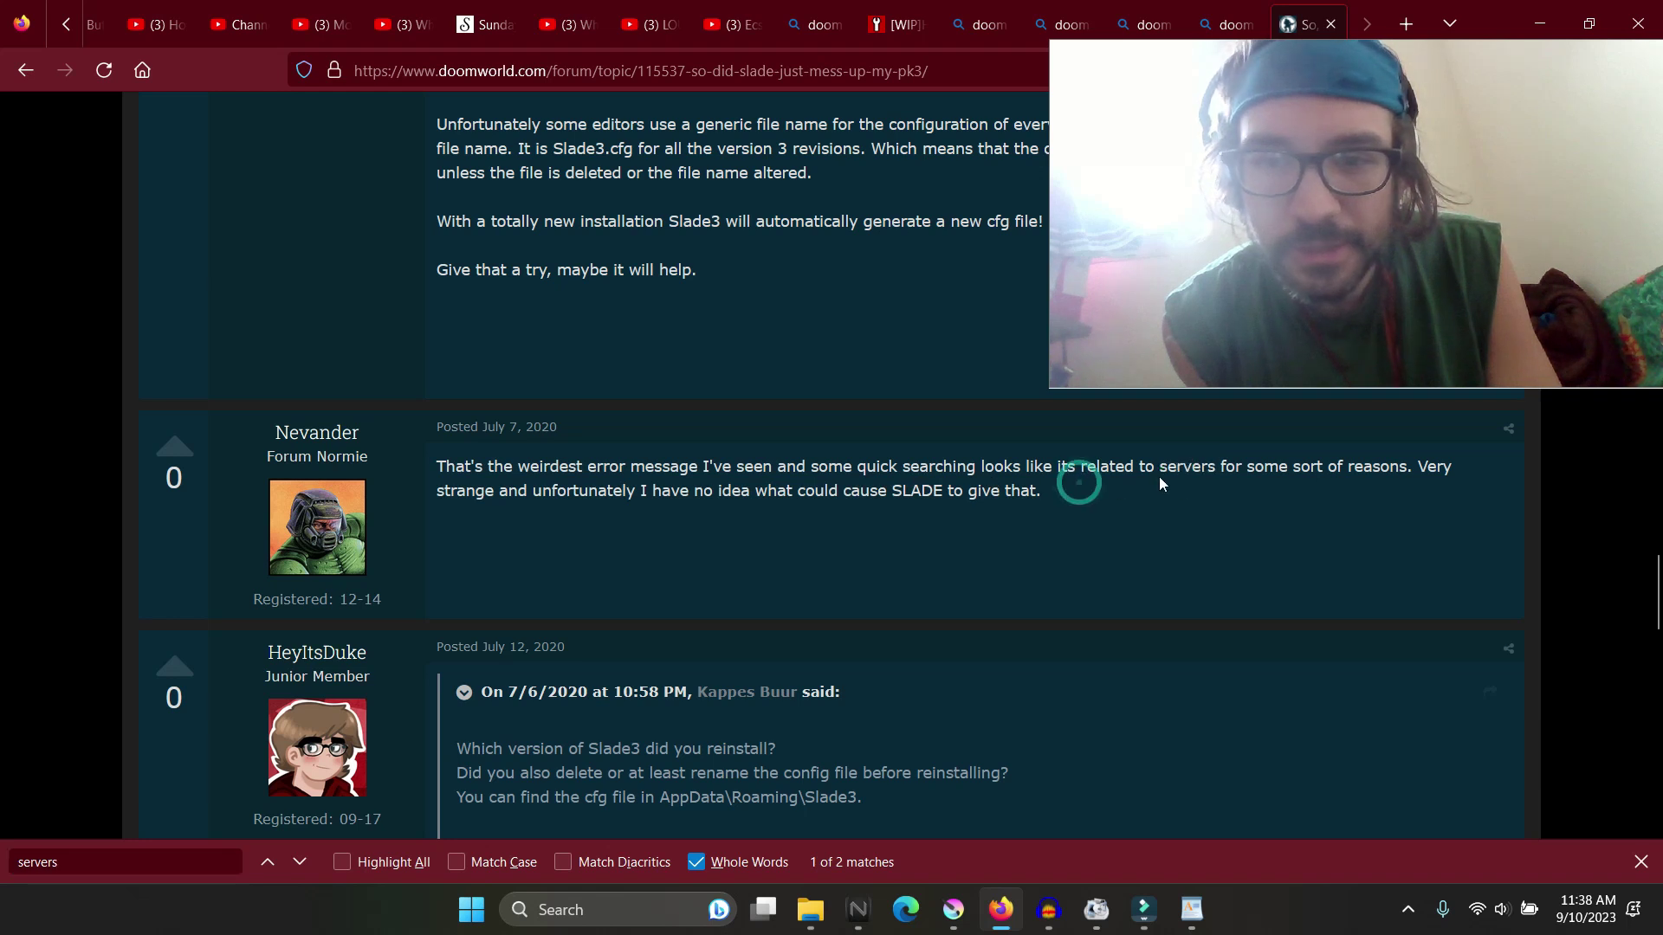
drag(1156, 474, 1235, 472)
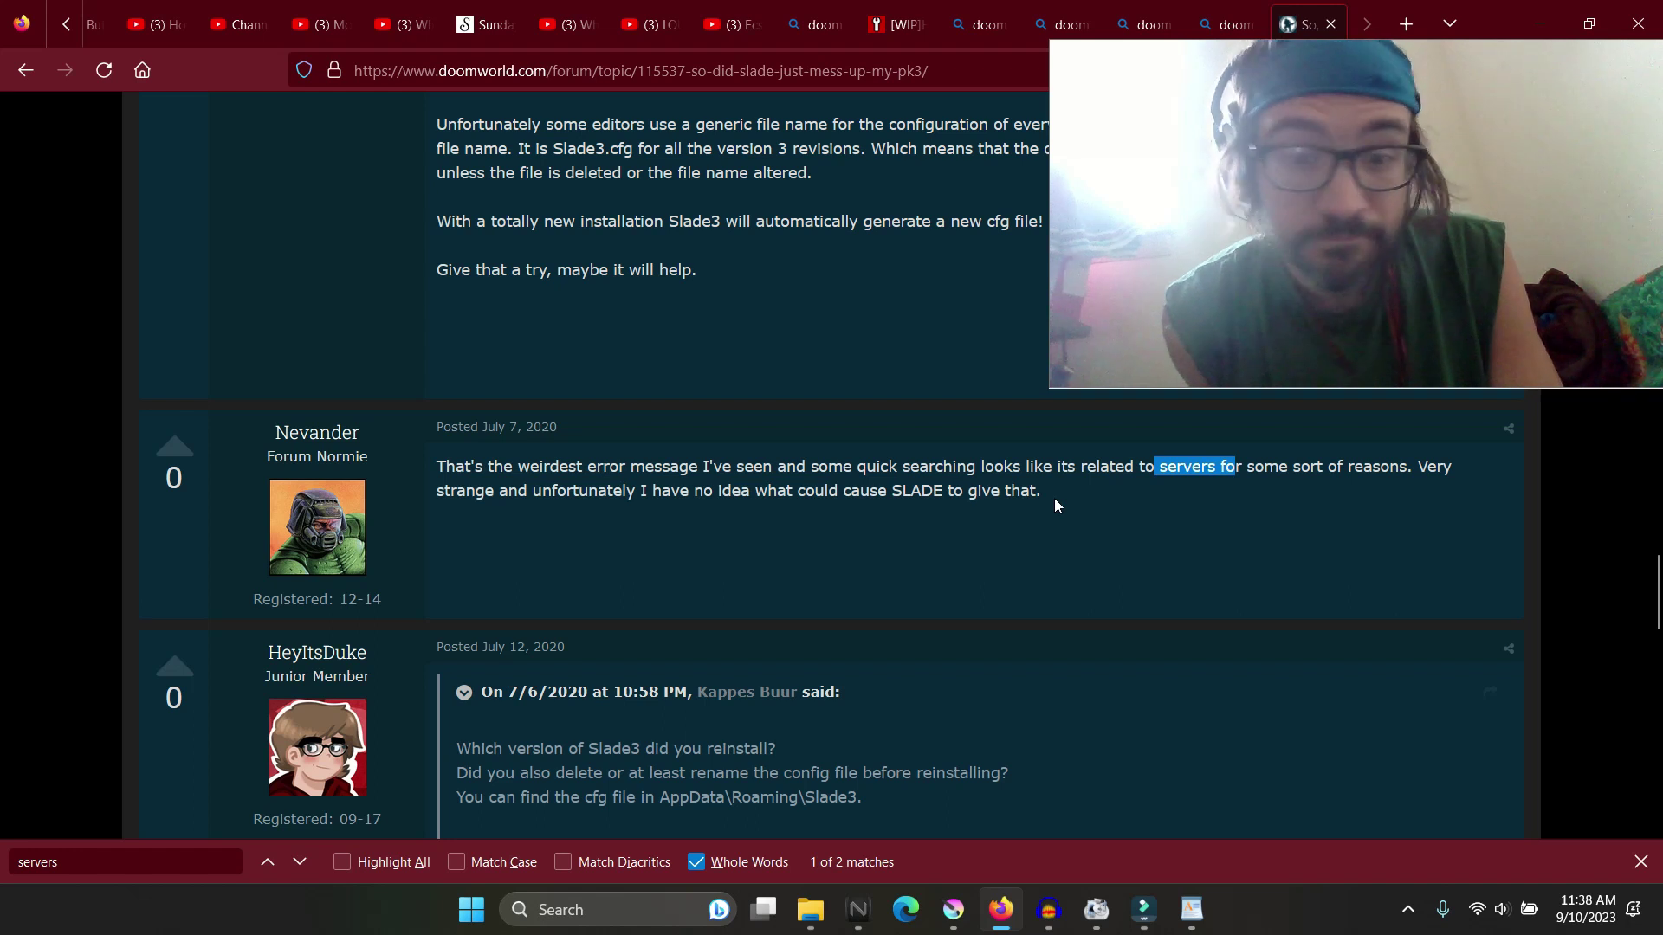
scroll(1086, 540, up, 1)
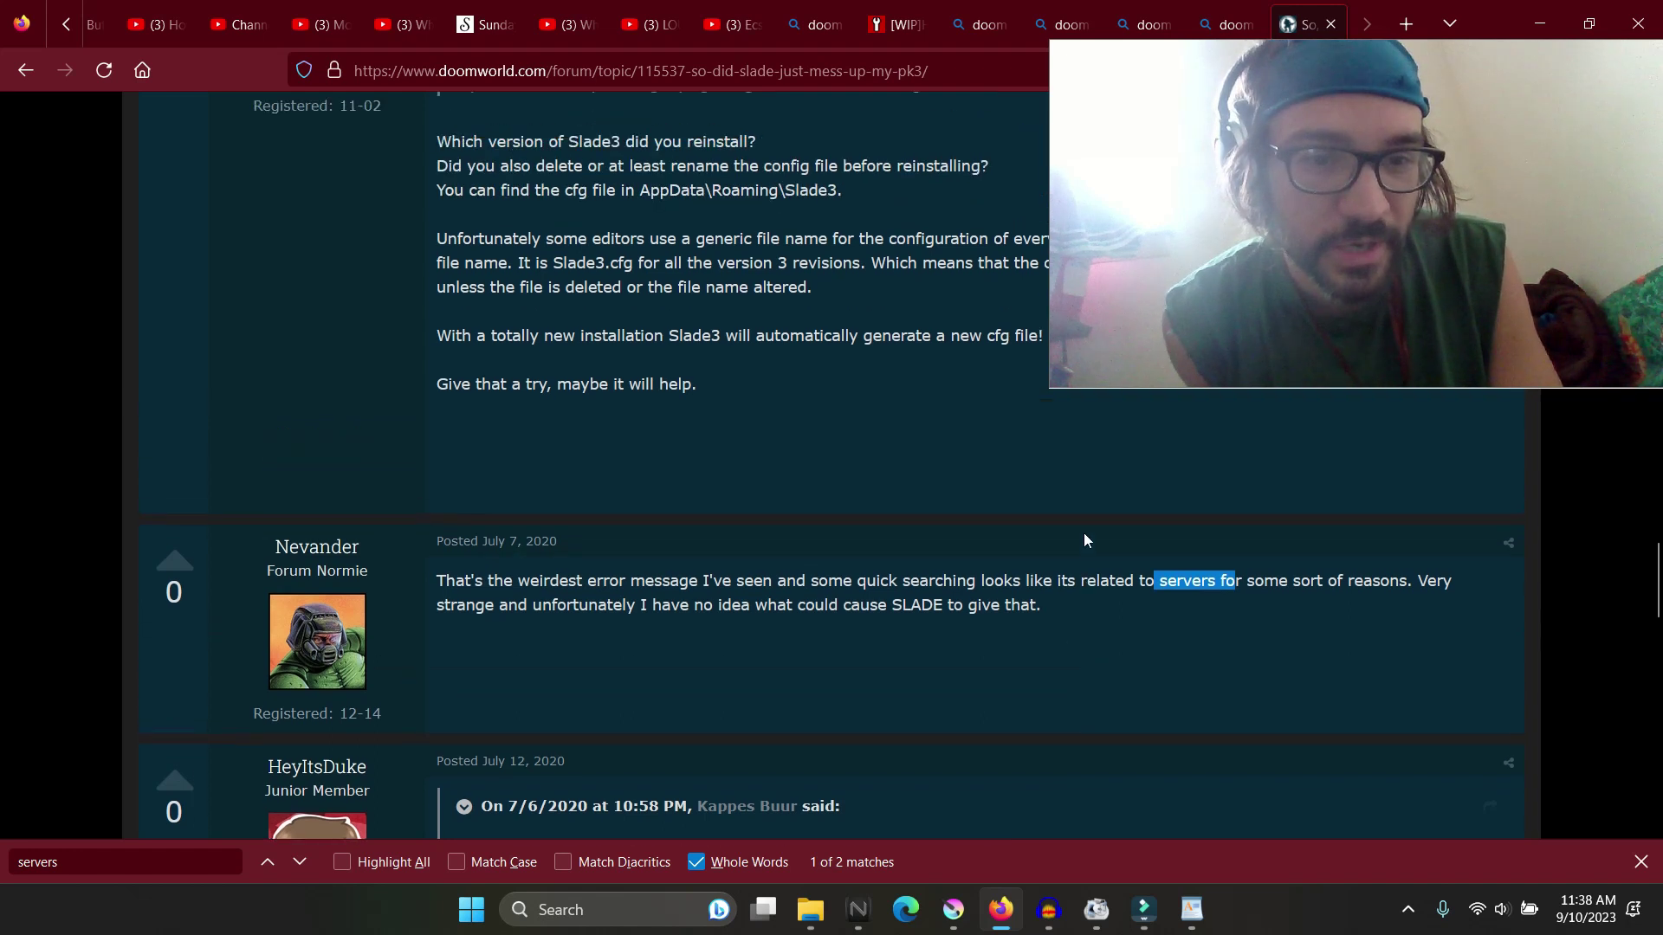
scroll(1131, 622, down, 10)
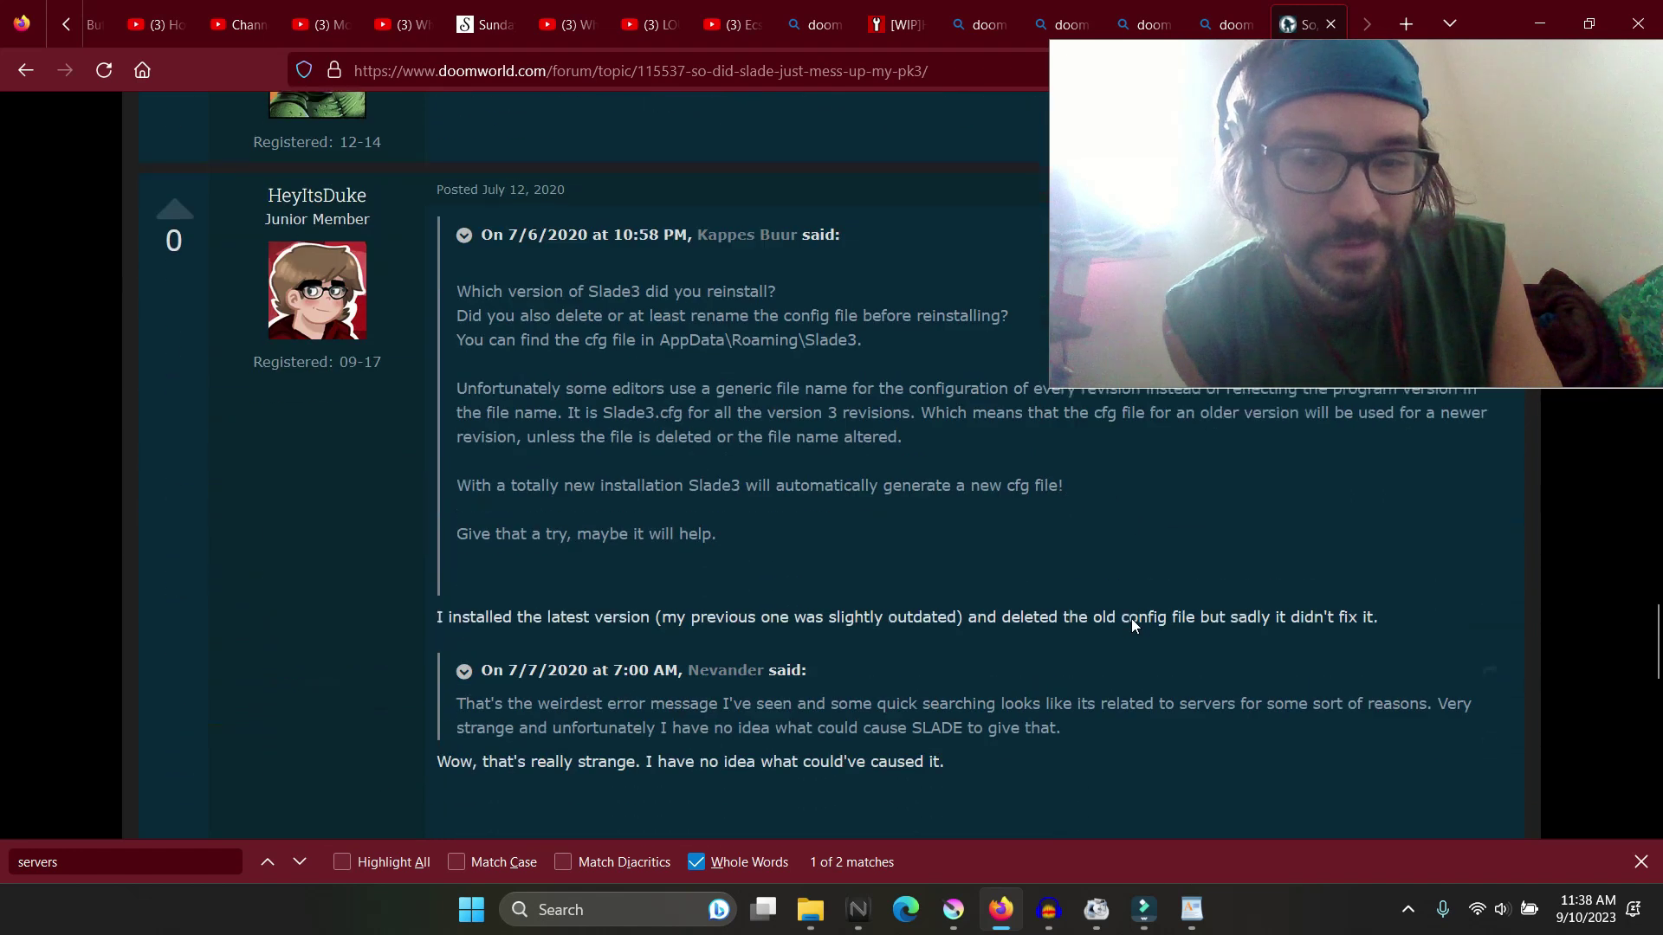
scroll(1131, 618, down, 4)
scroll(1132, 618, up, 3)
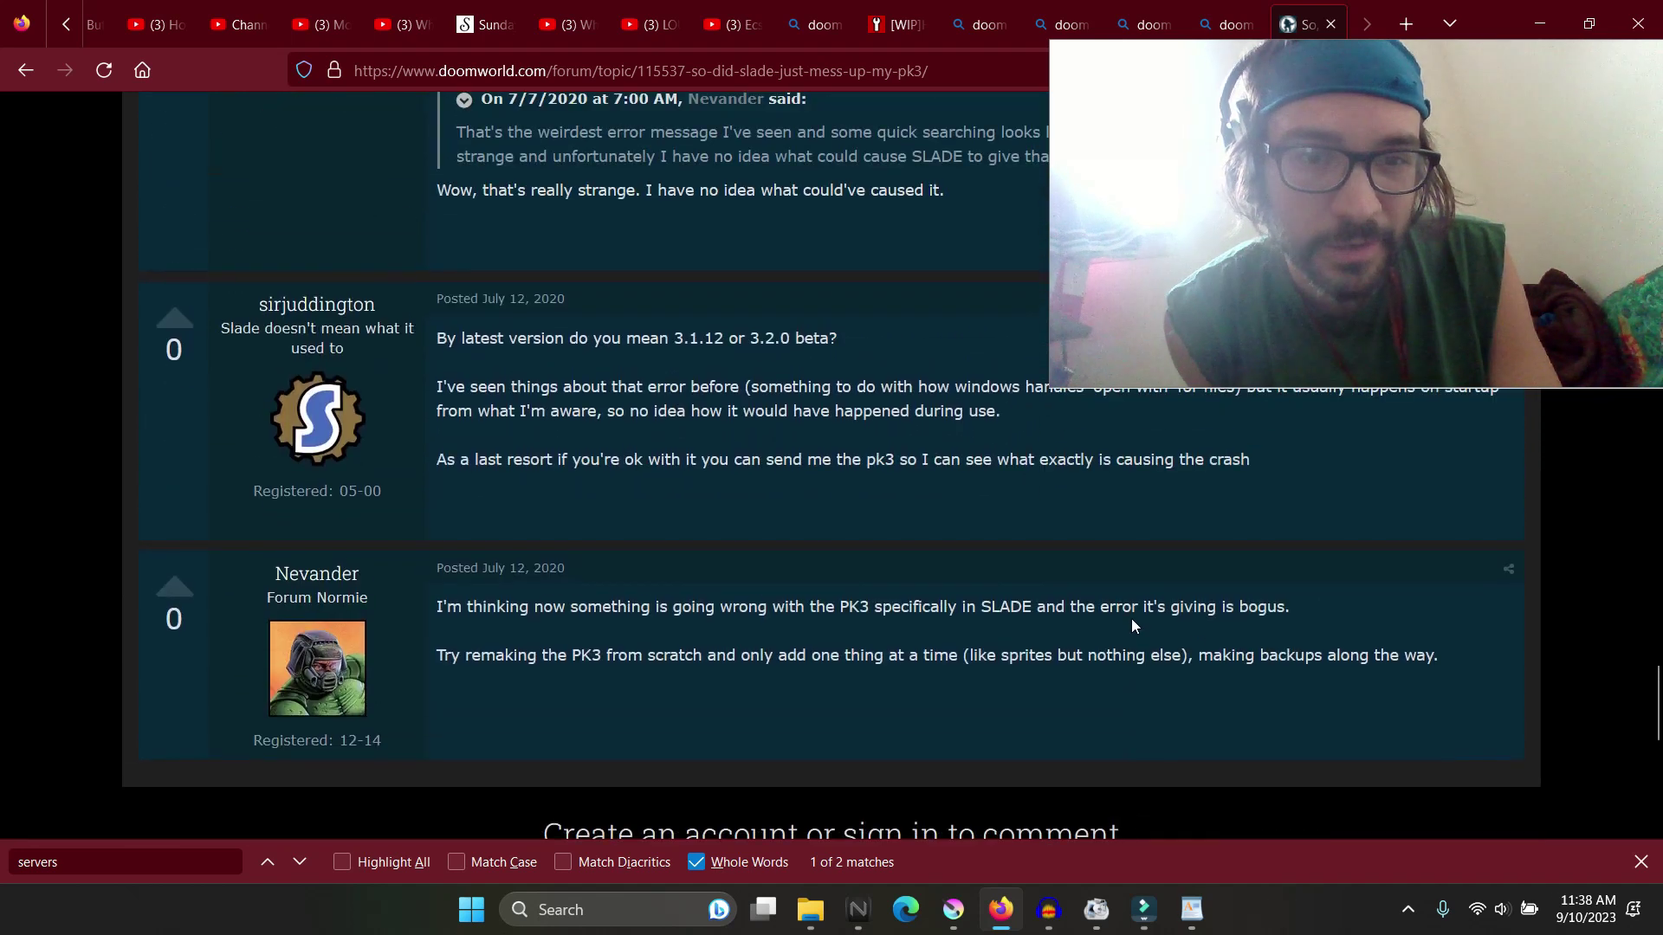
scroll(1131, 626, up, 1)
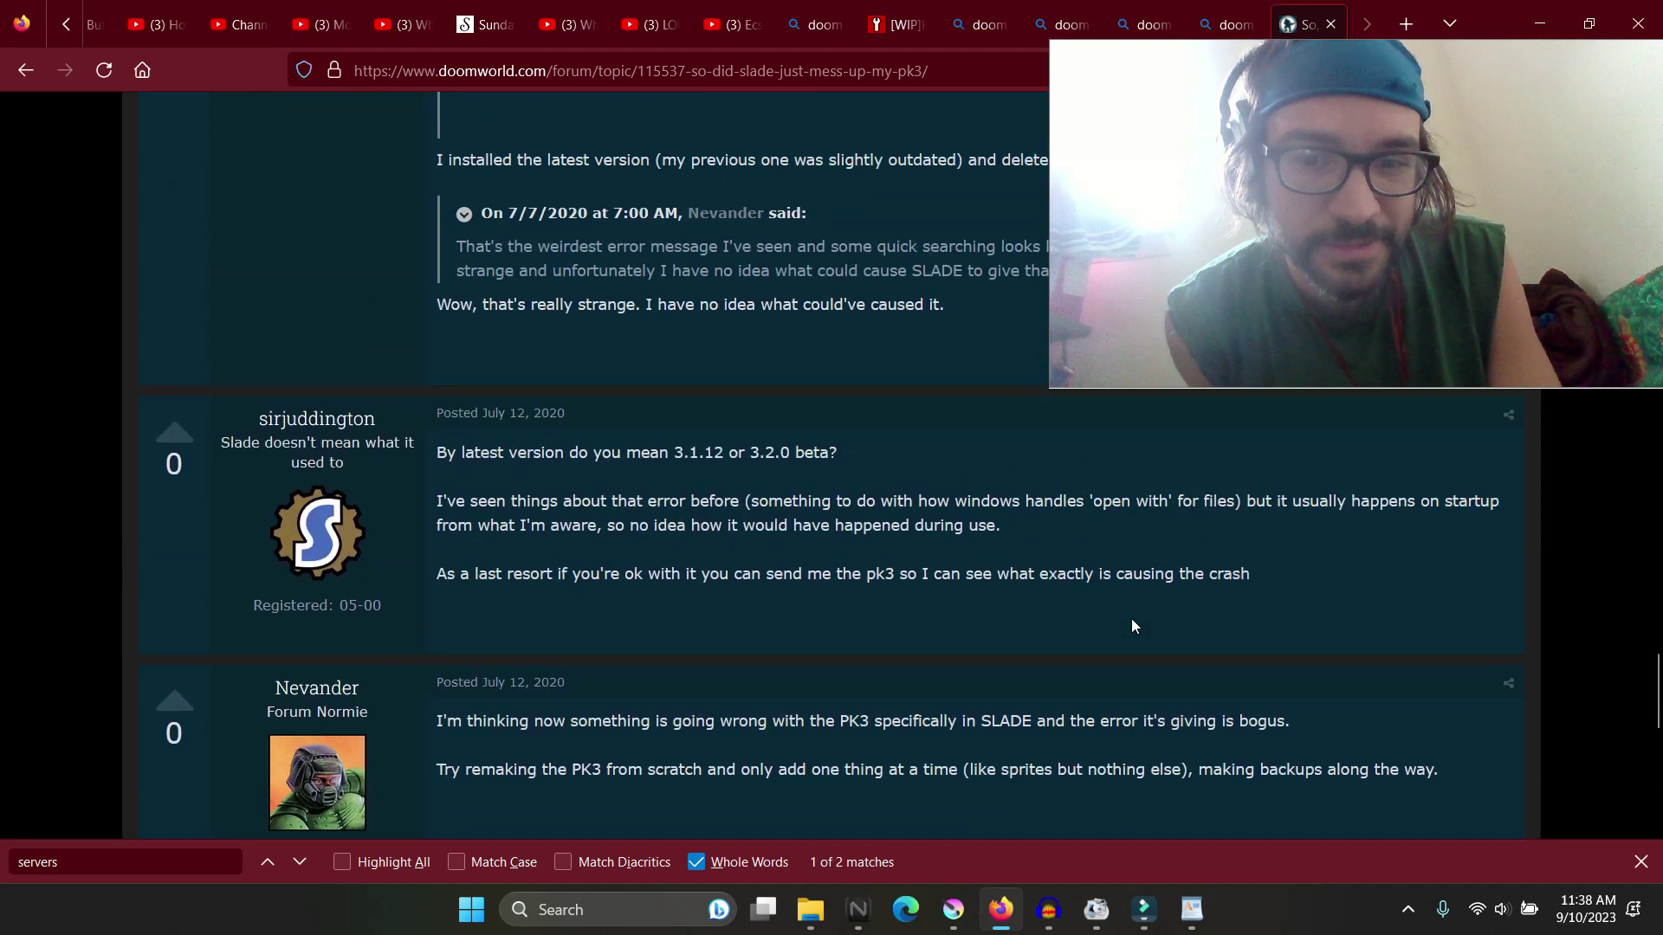
scroll(1131, 618, up, 10)
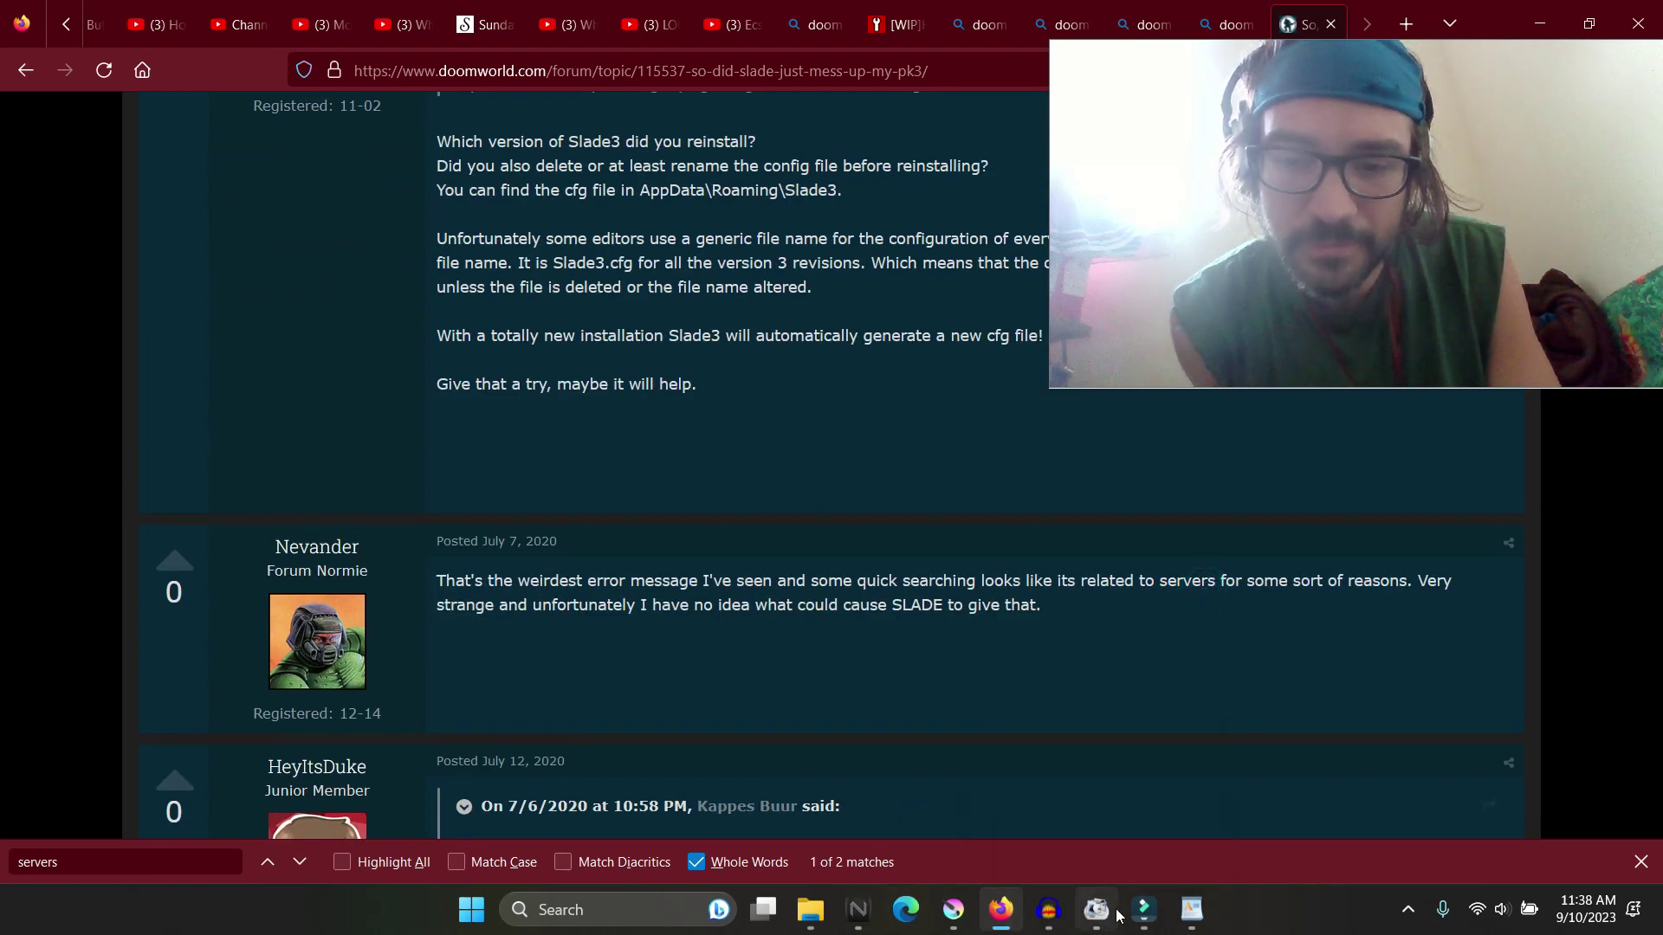
Step: Switch to the File Explorer window showing the DOOM folder and open the Desktop folder in a new tab
mouse_move(814, 909)
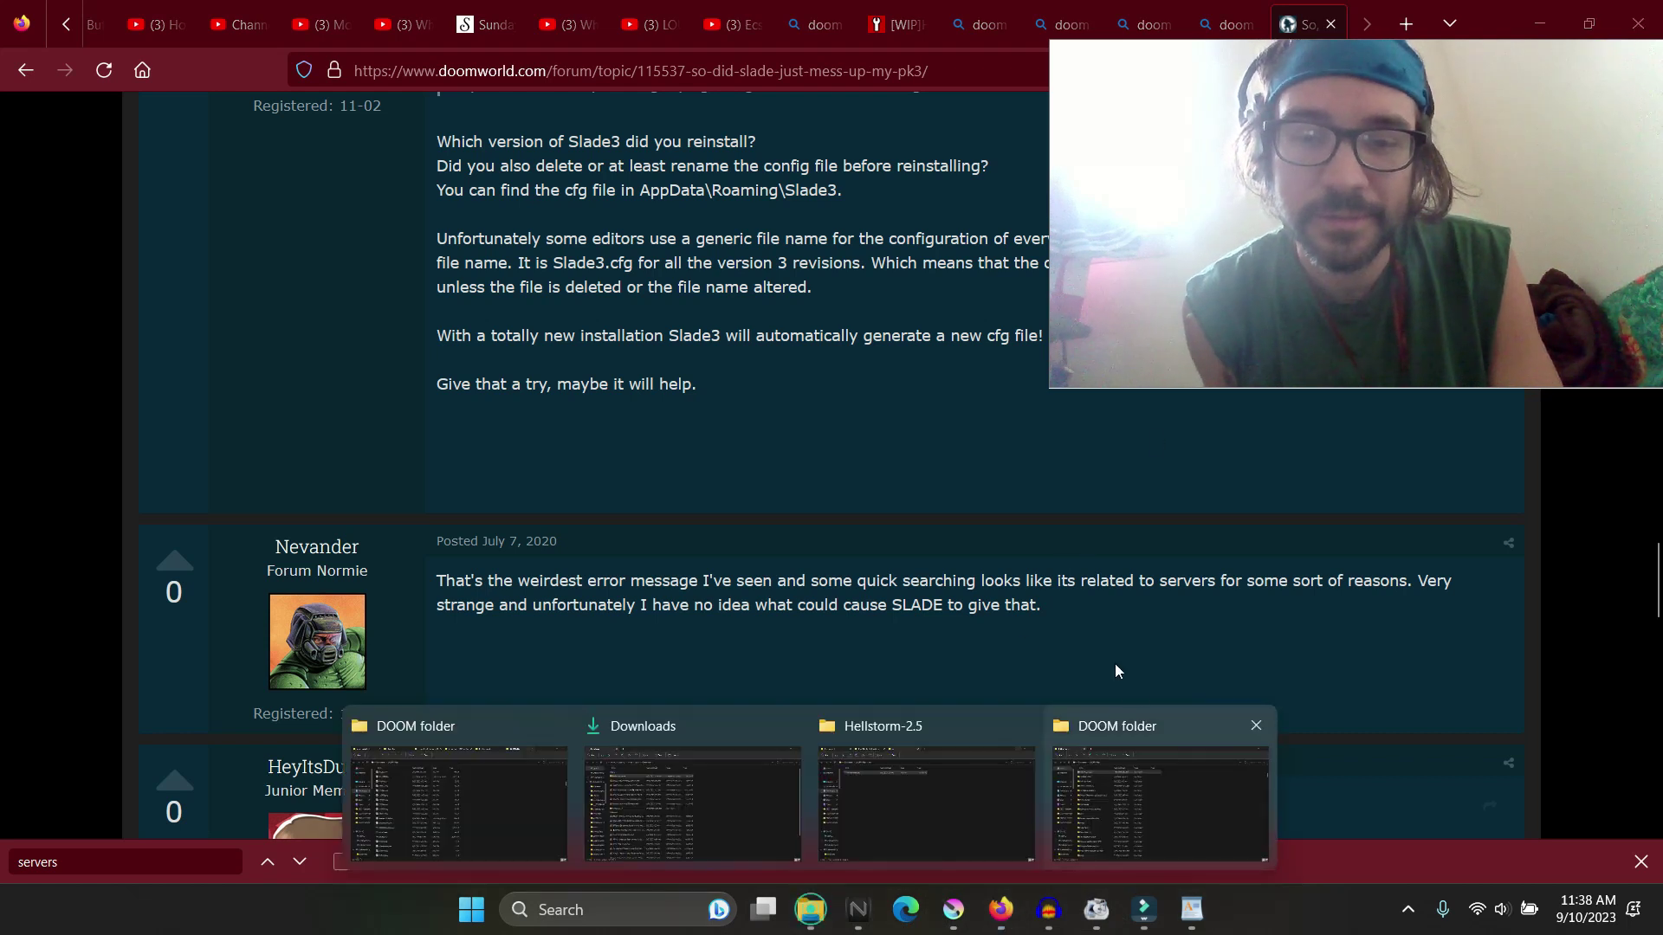
click(1148, 767)
click(296, 20)
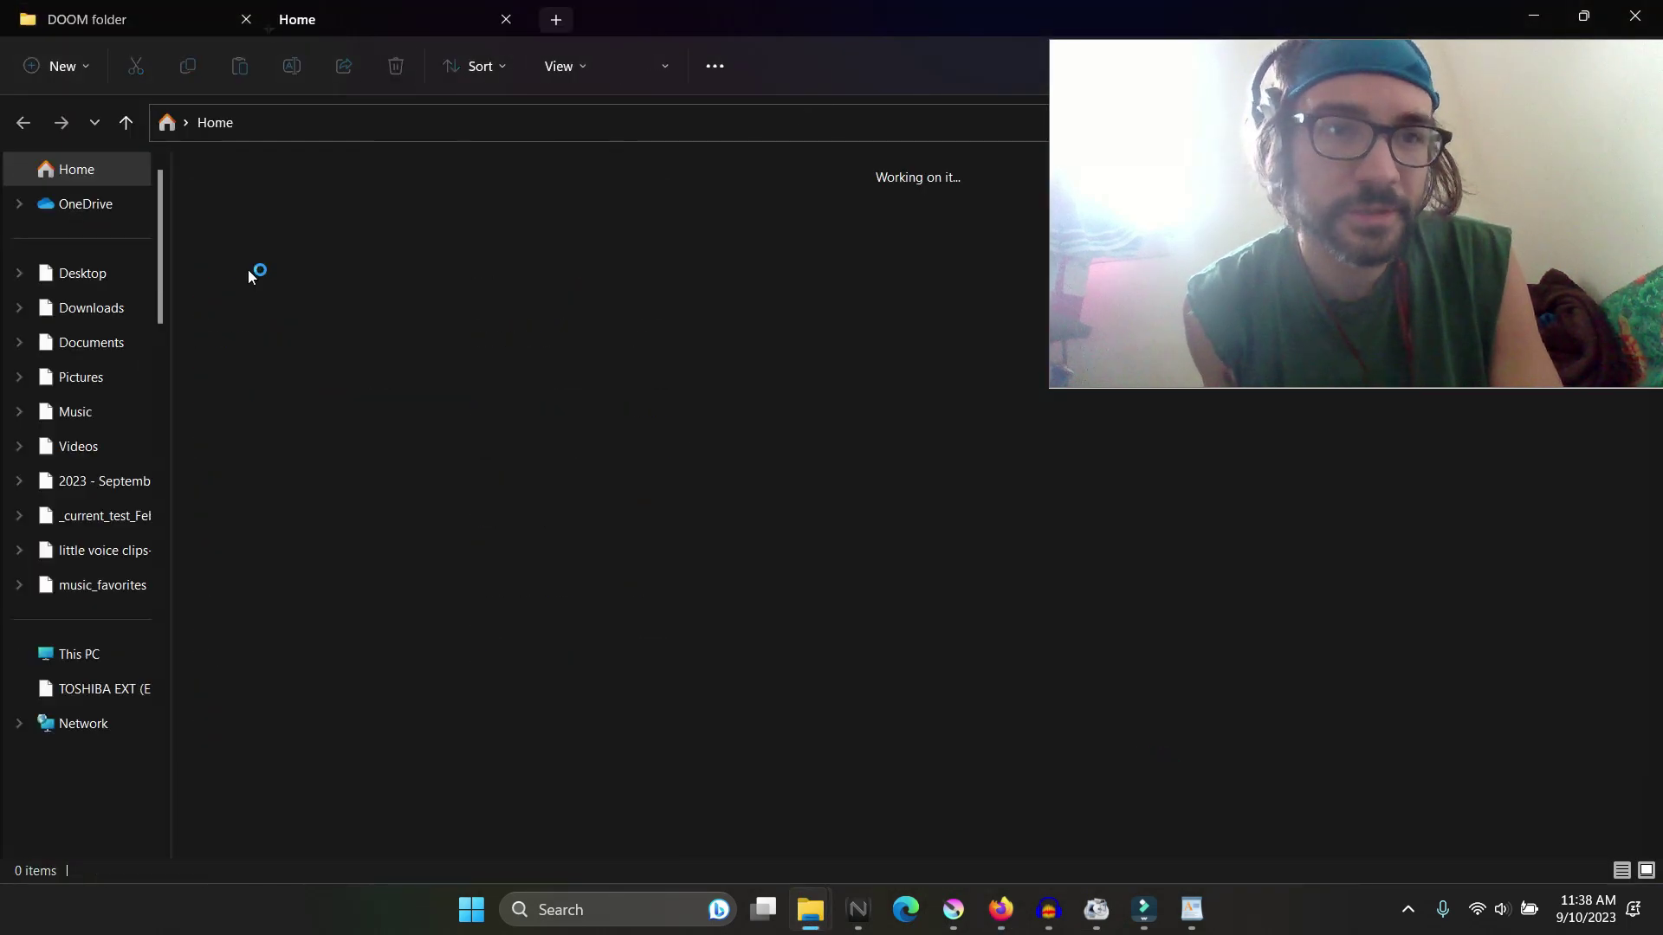
click(84, 273)
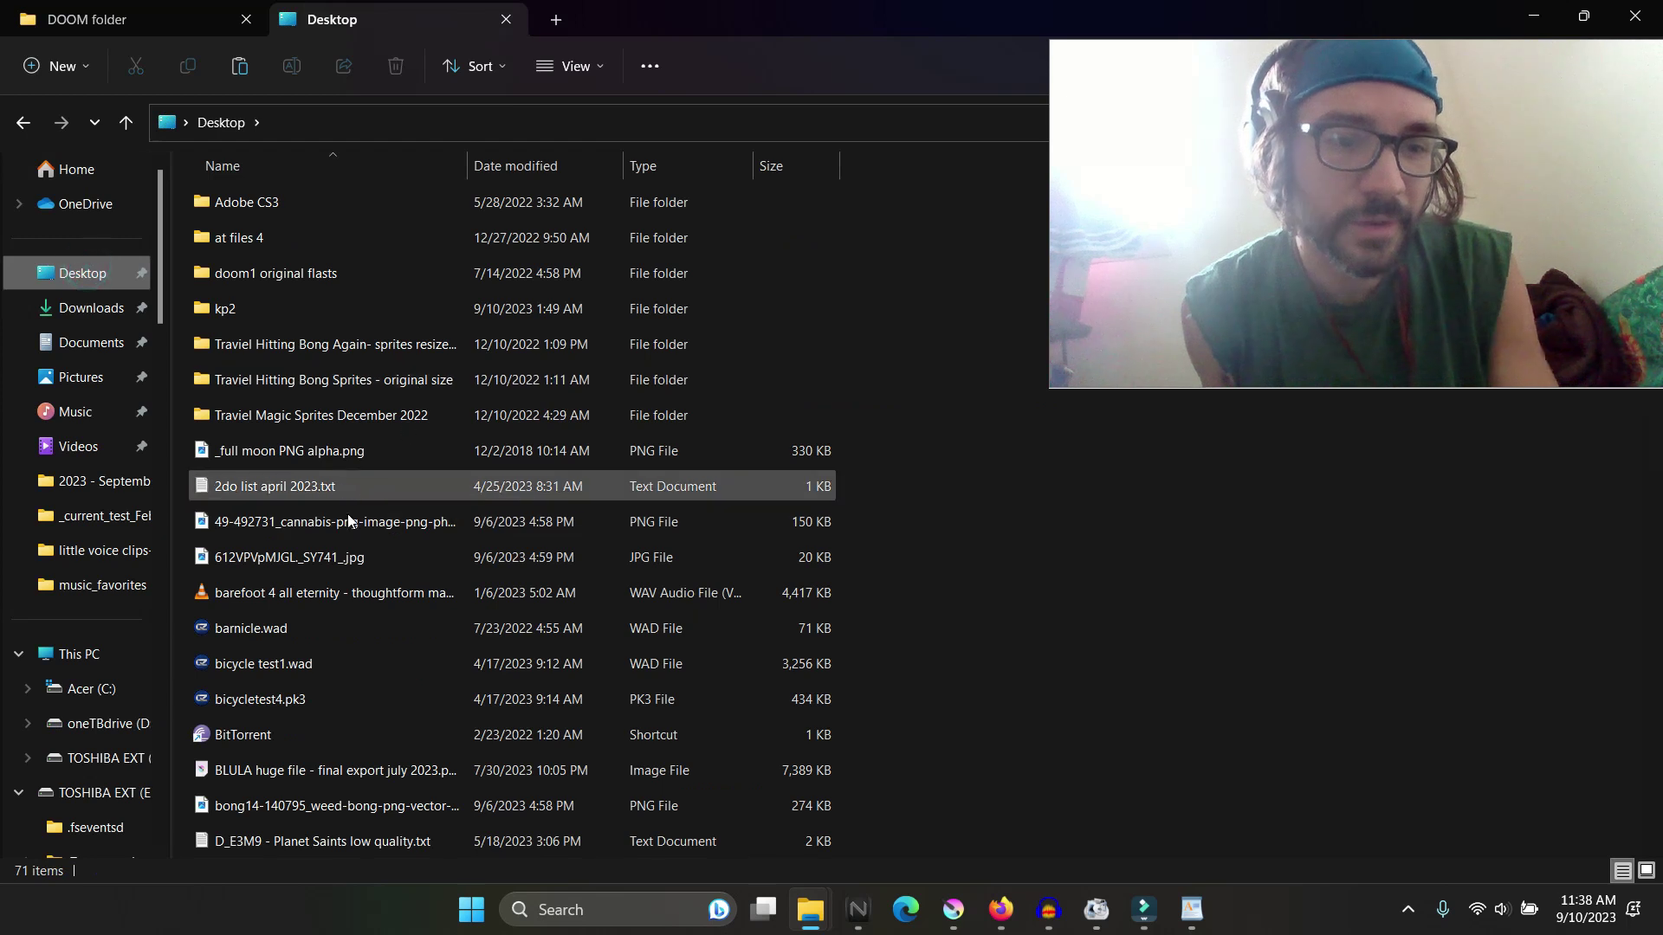
Step: Launch SLADE from its shortcut in the Desktop folder
scroll(334, 586, down, 7)
scroll(334, 585, up, 3)
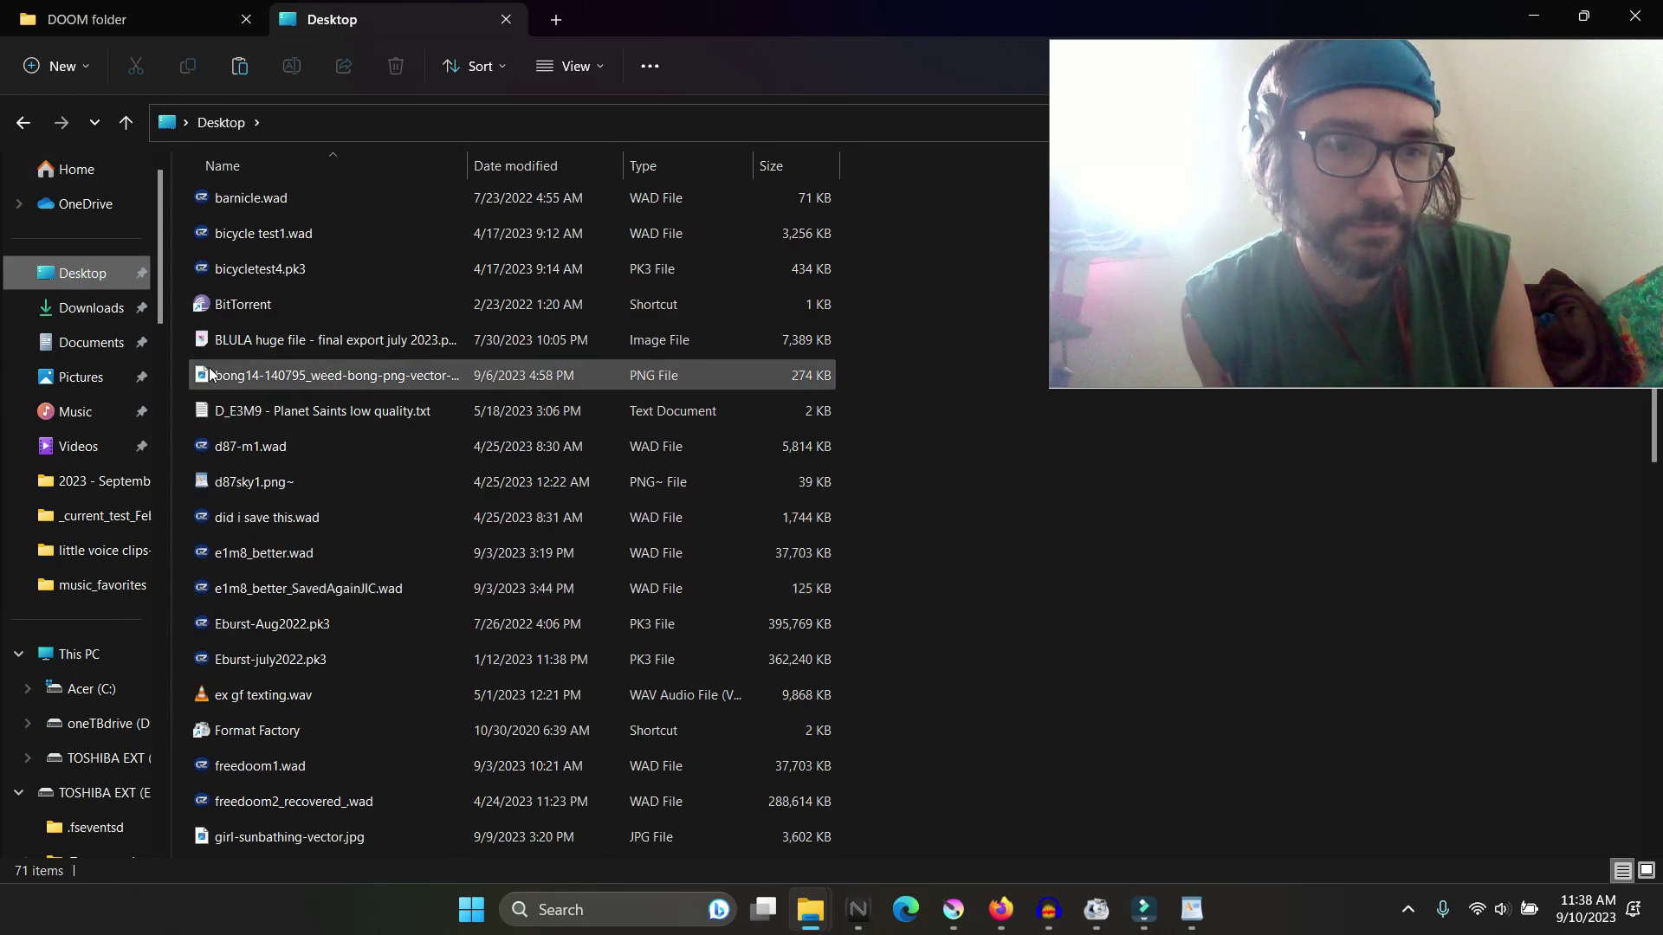
click(258, 304)
scroll(386, 481, down, 4)
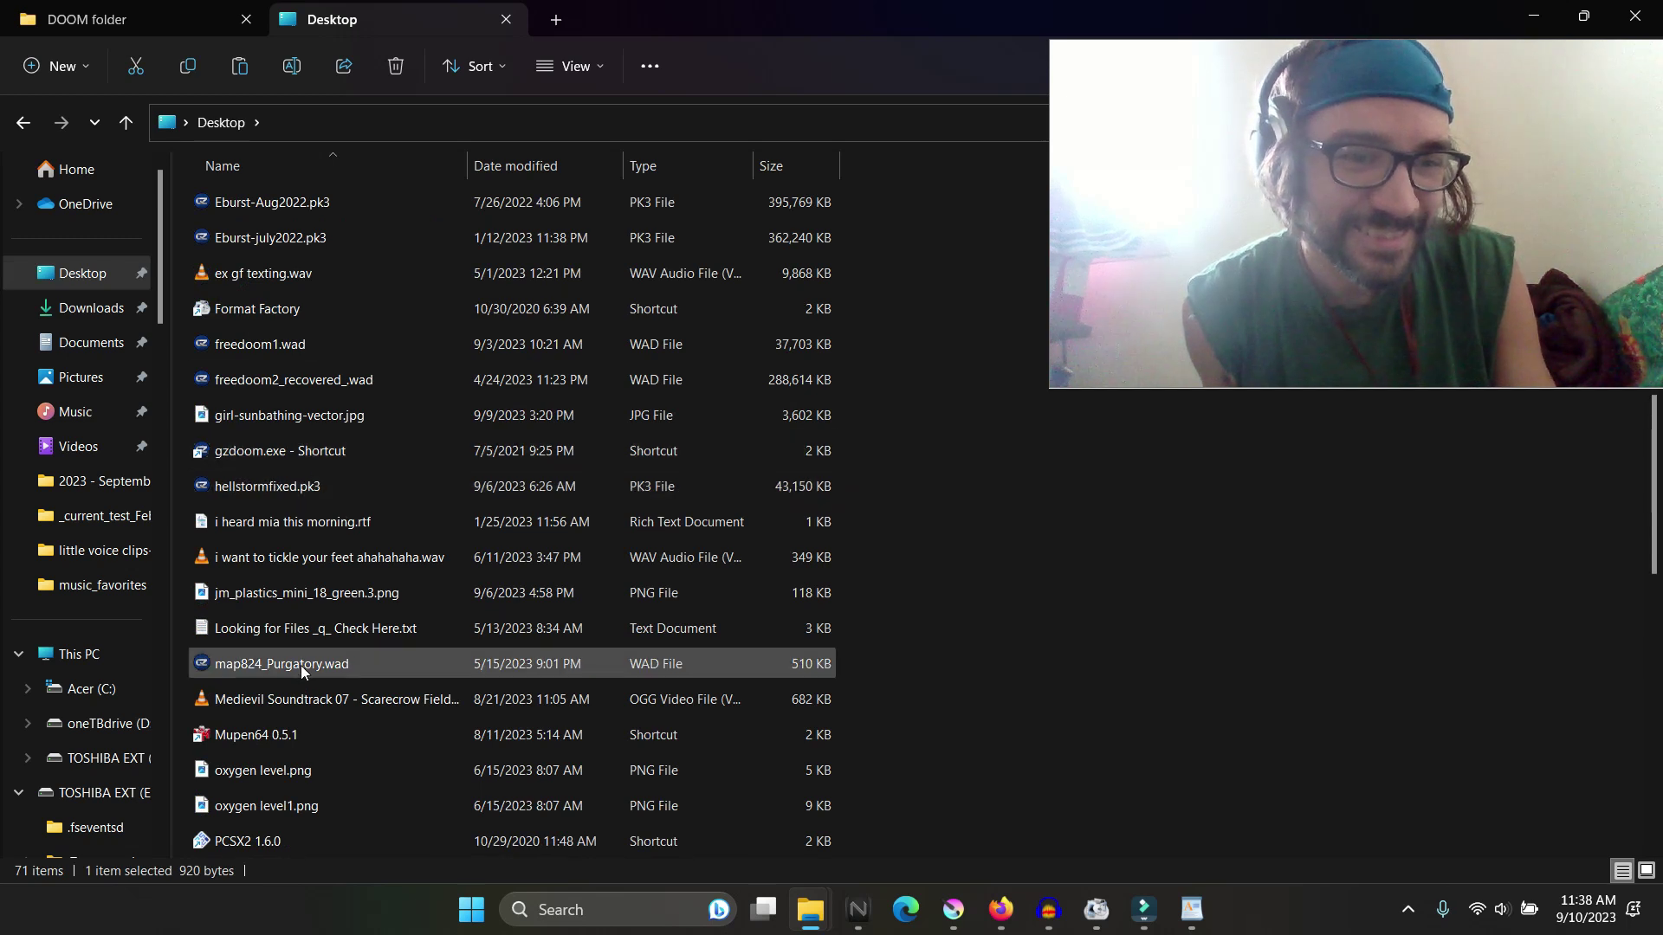
key(s)
scroll(288, 470, down, 1)
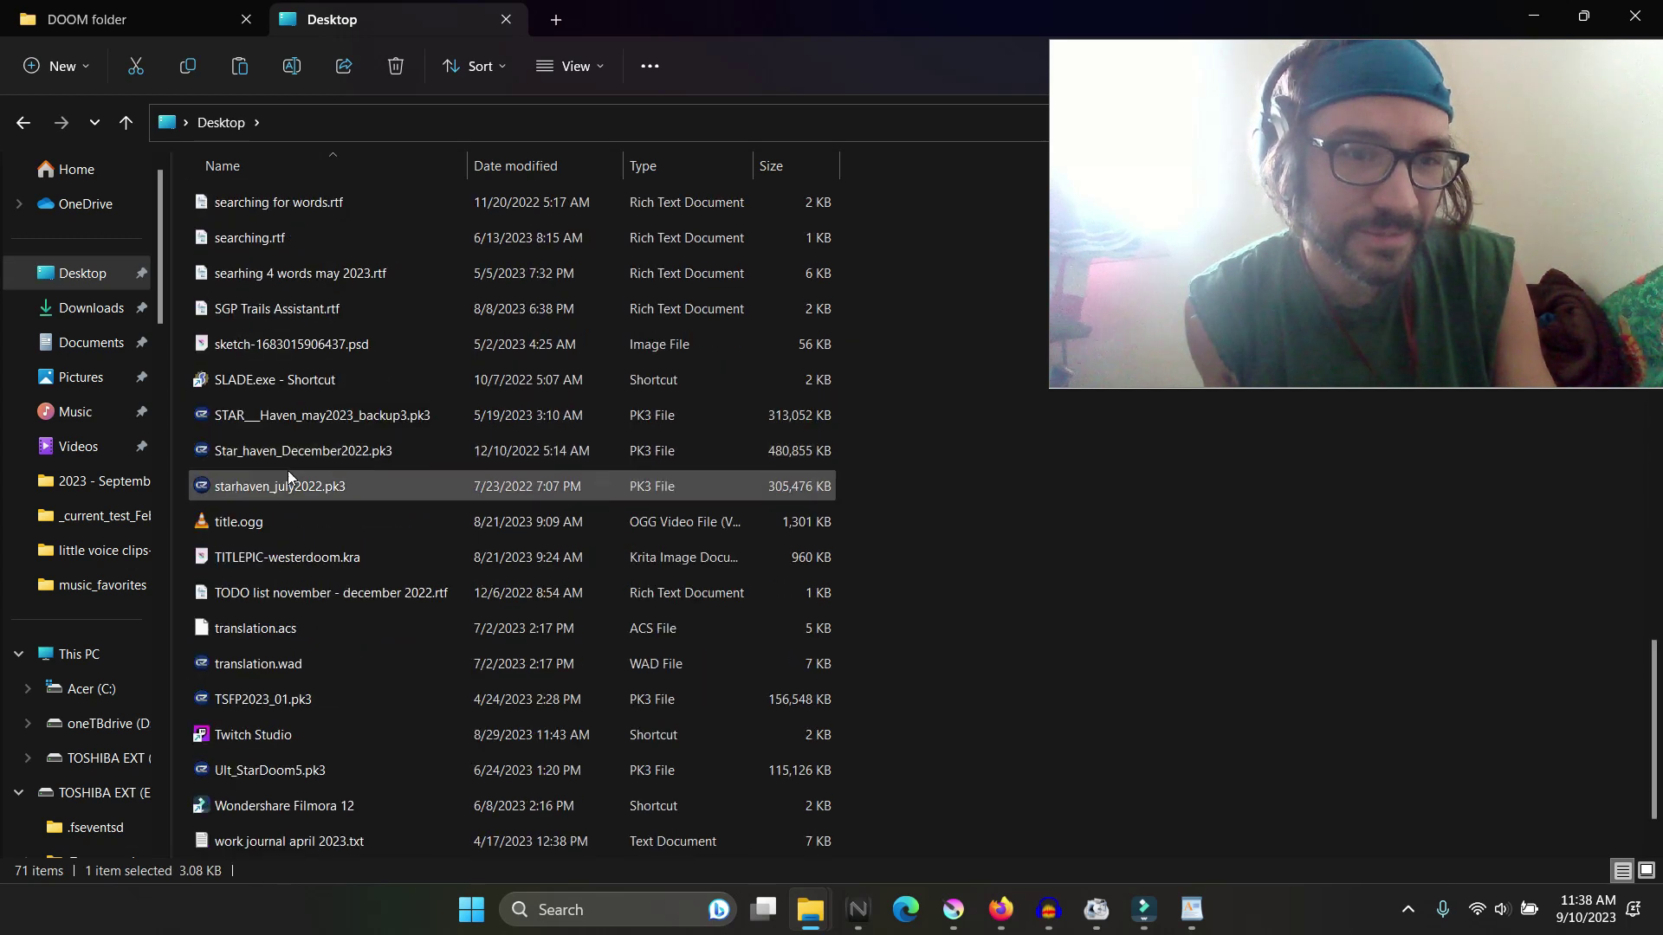
double_click(258, 383)
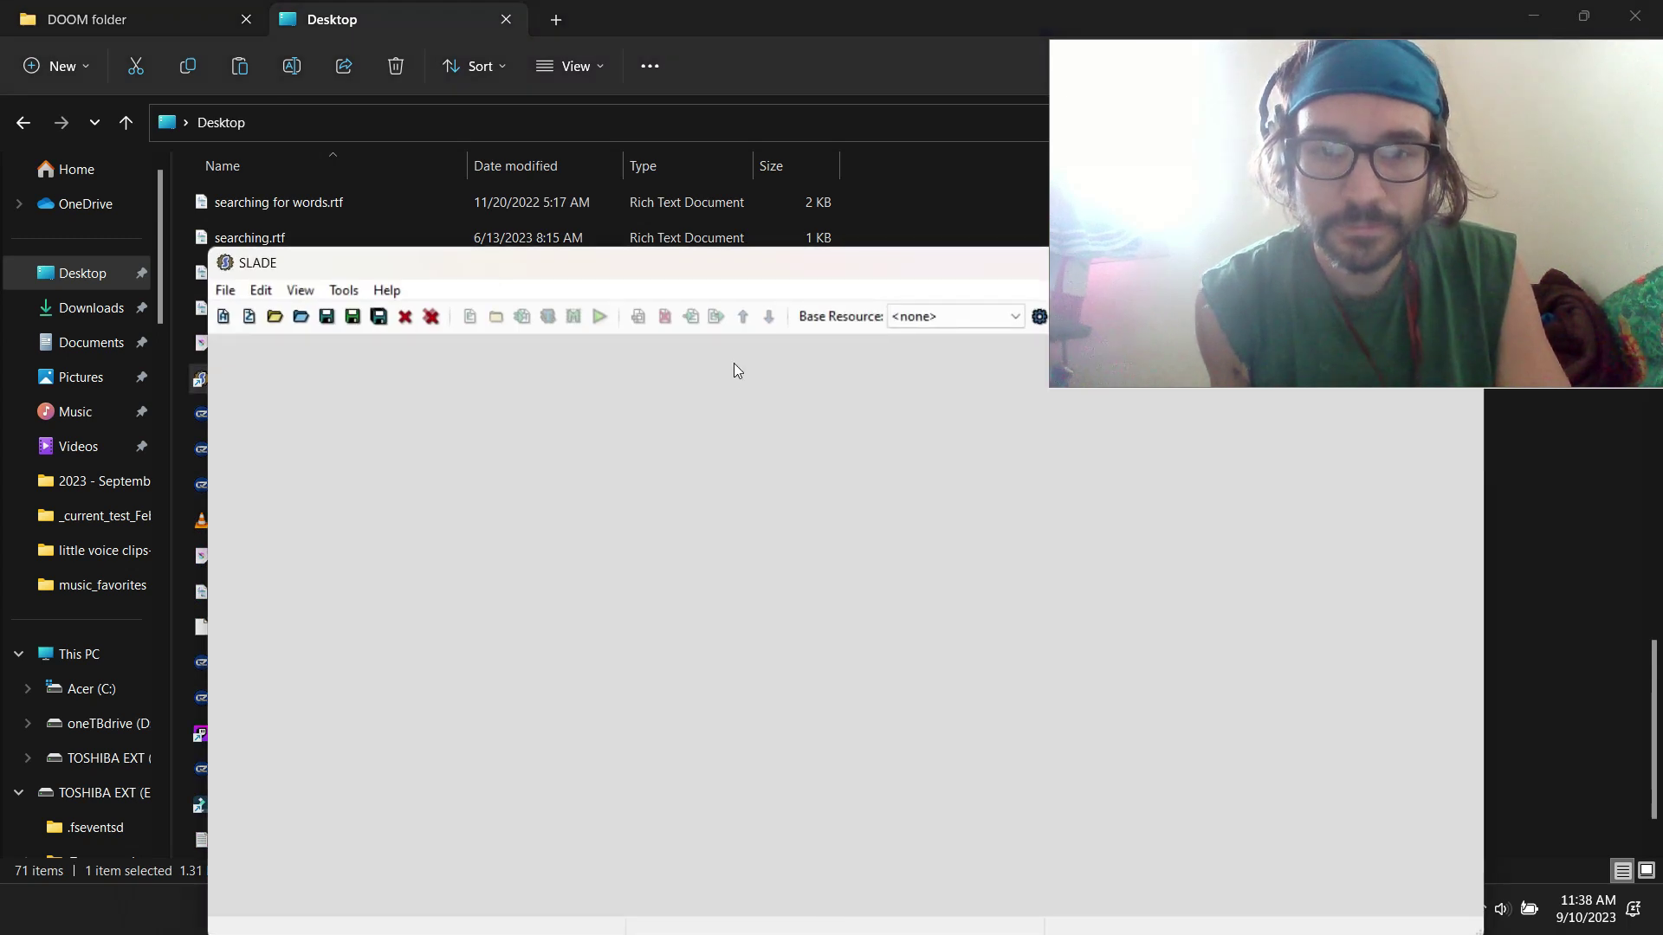
Step: In a new Explorer tab, open "DooM folder (D Drive) (main folder now)" on oneTBdrive (D:)
click(574, 20)
click(557, 19)
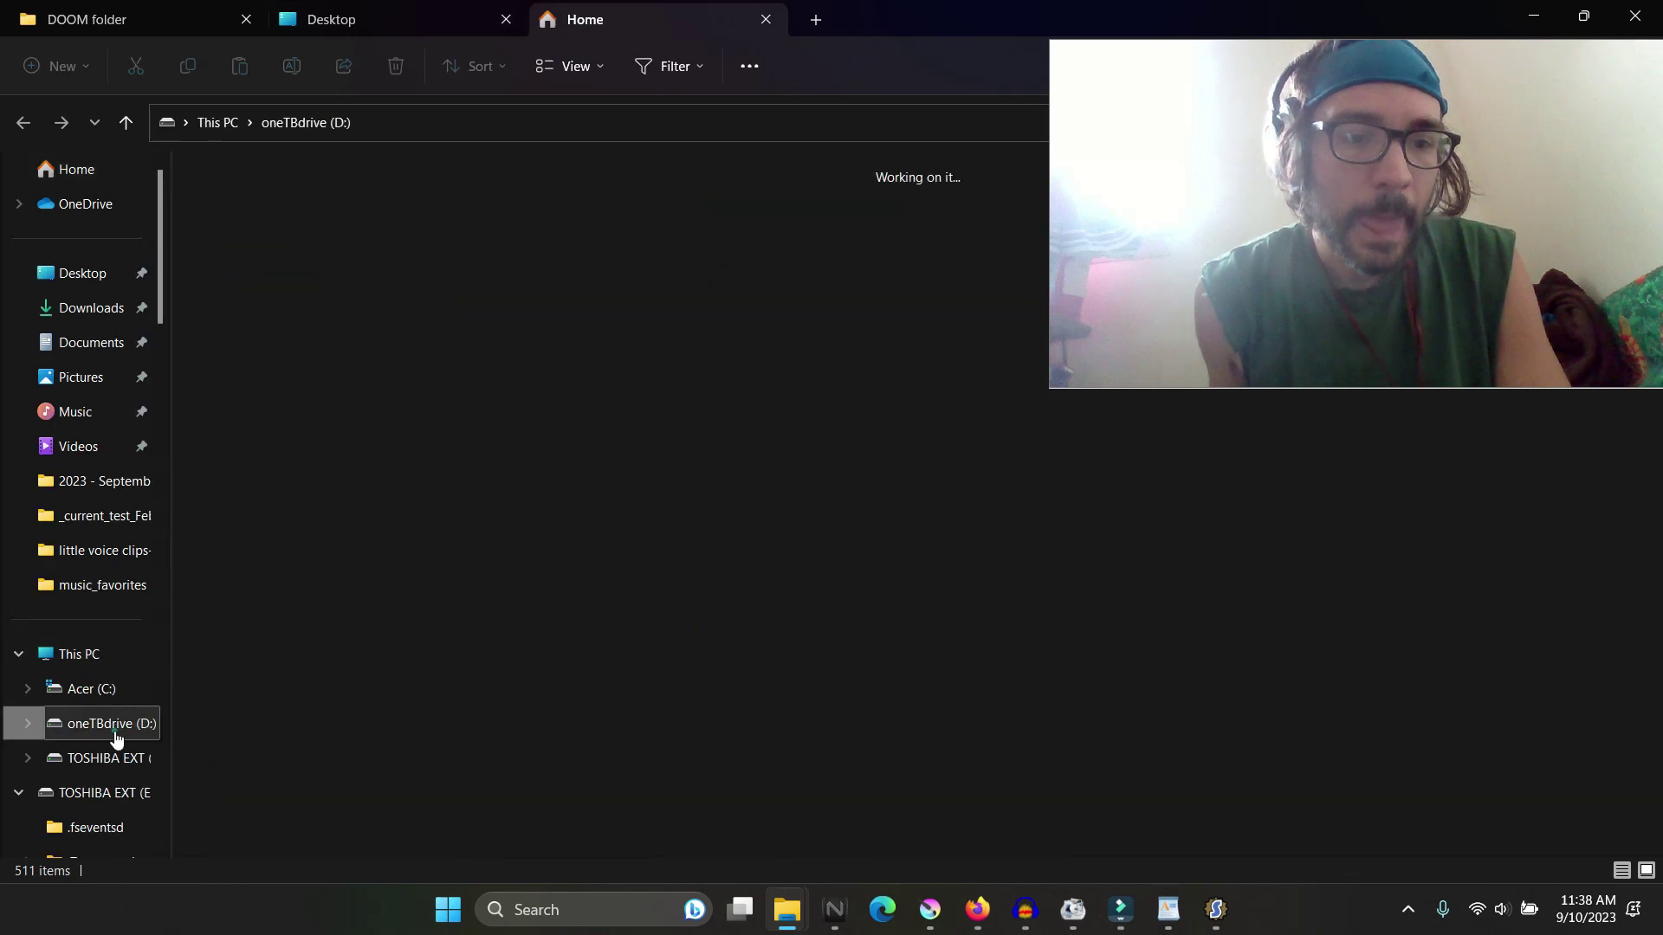
click(233, 351)
key(h)
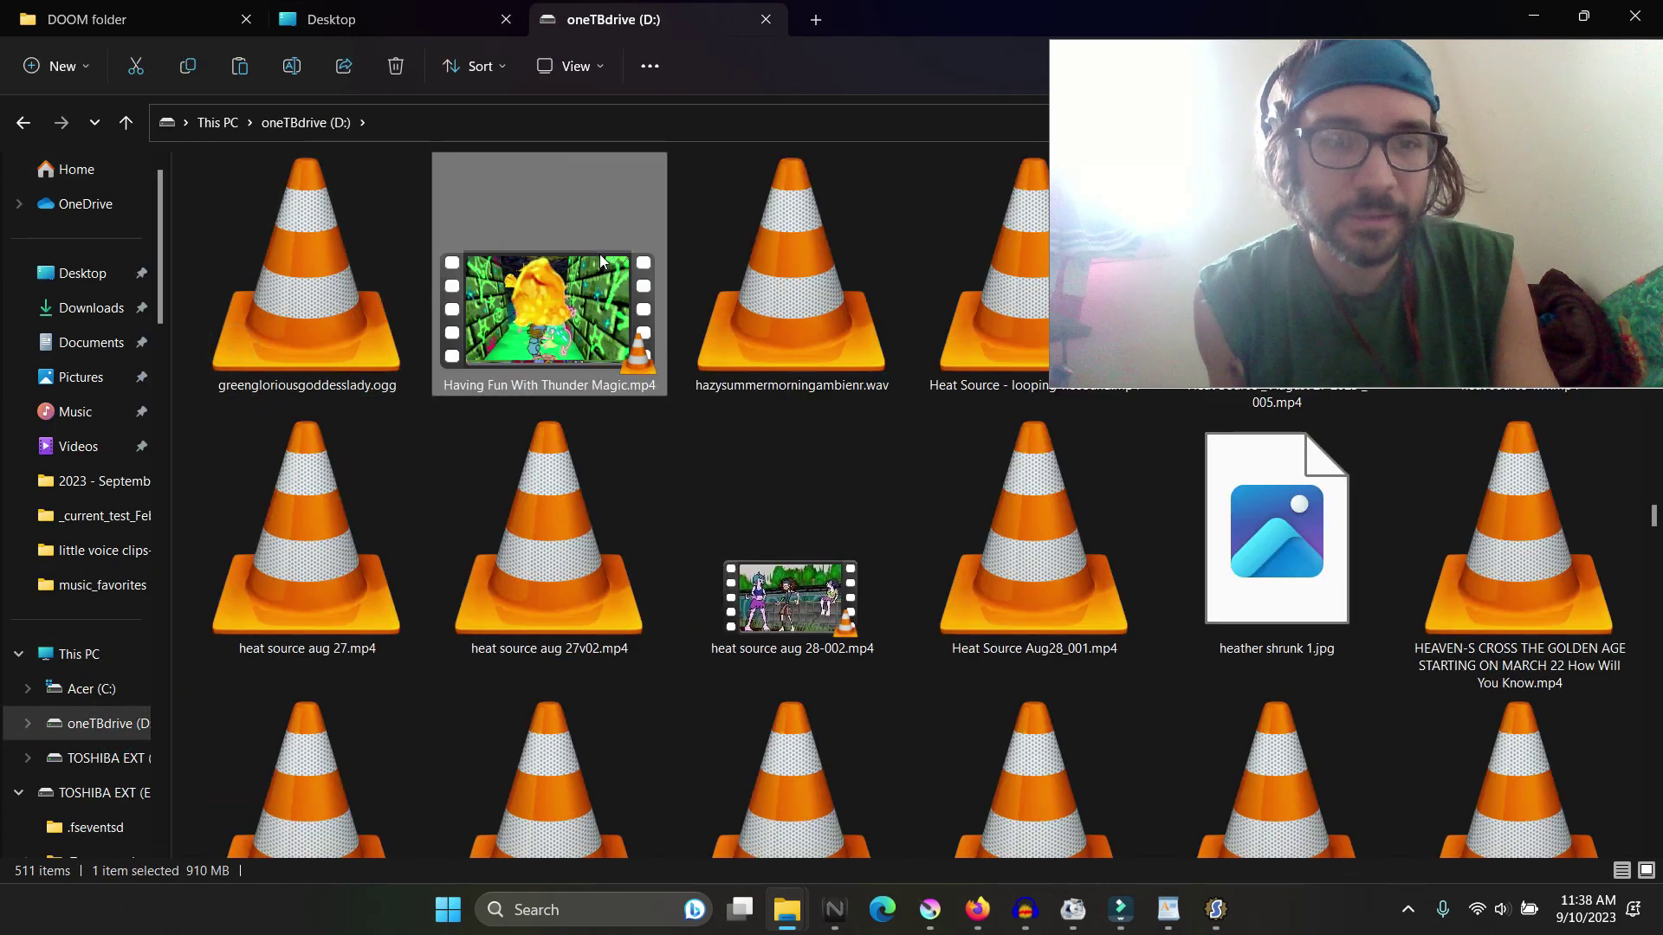
click(90, 723)
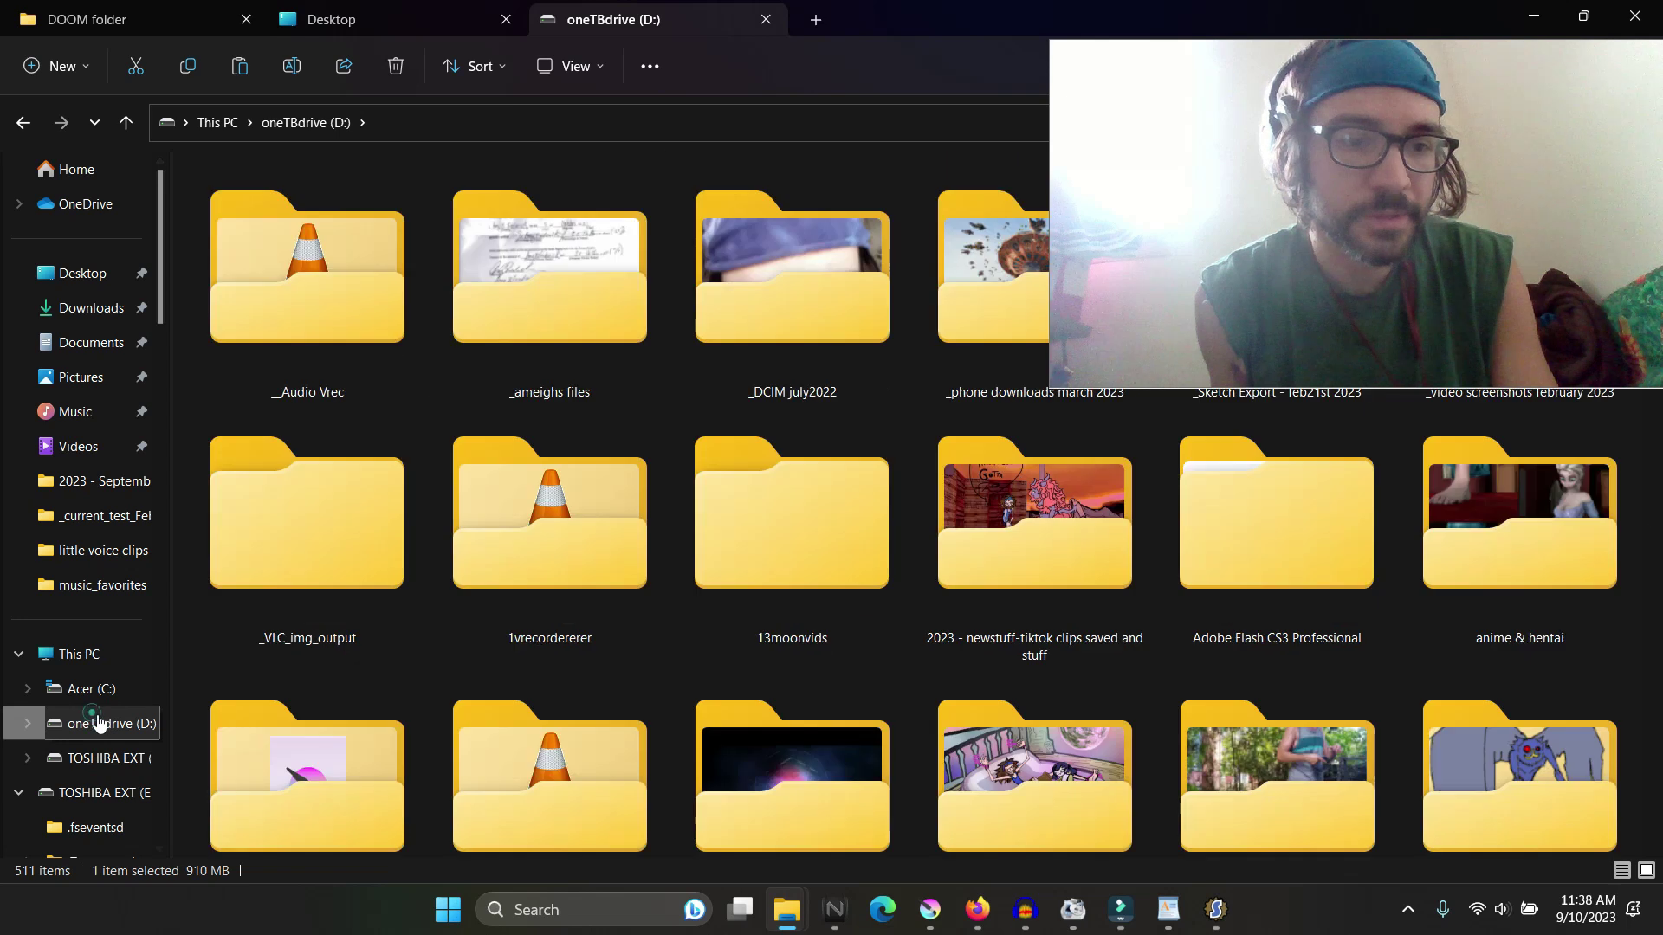
click(348, 260)
scroll(347, 257, down, 10)
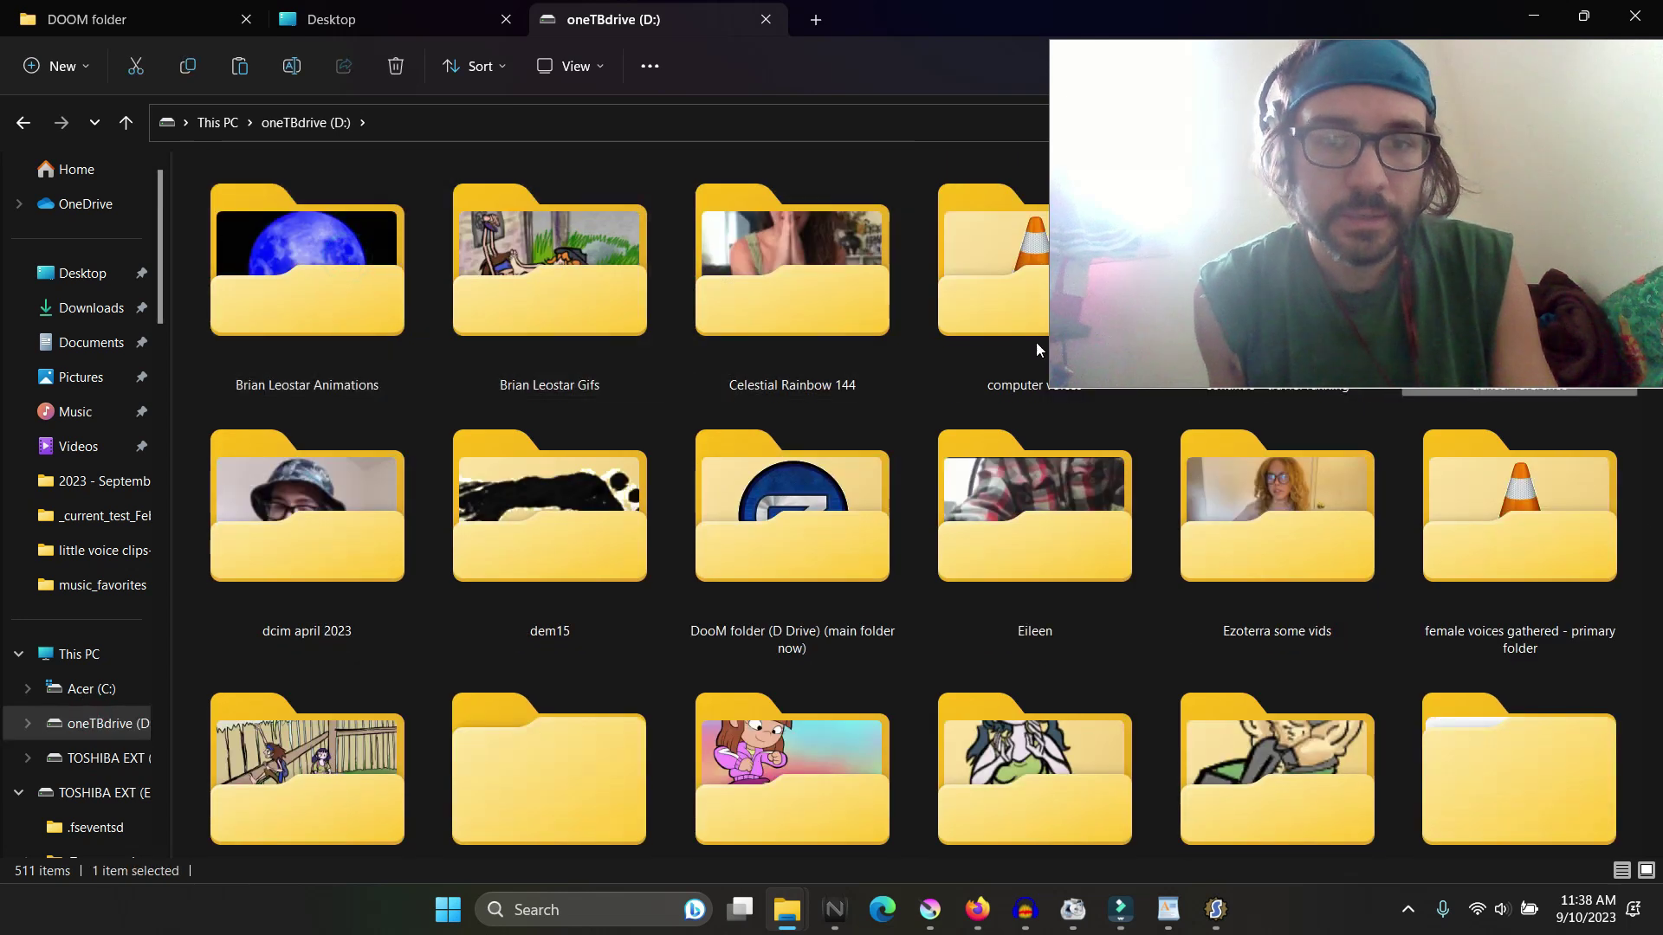
double_click(780, 506)
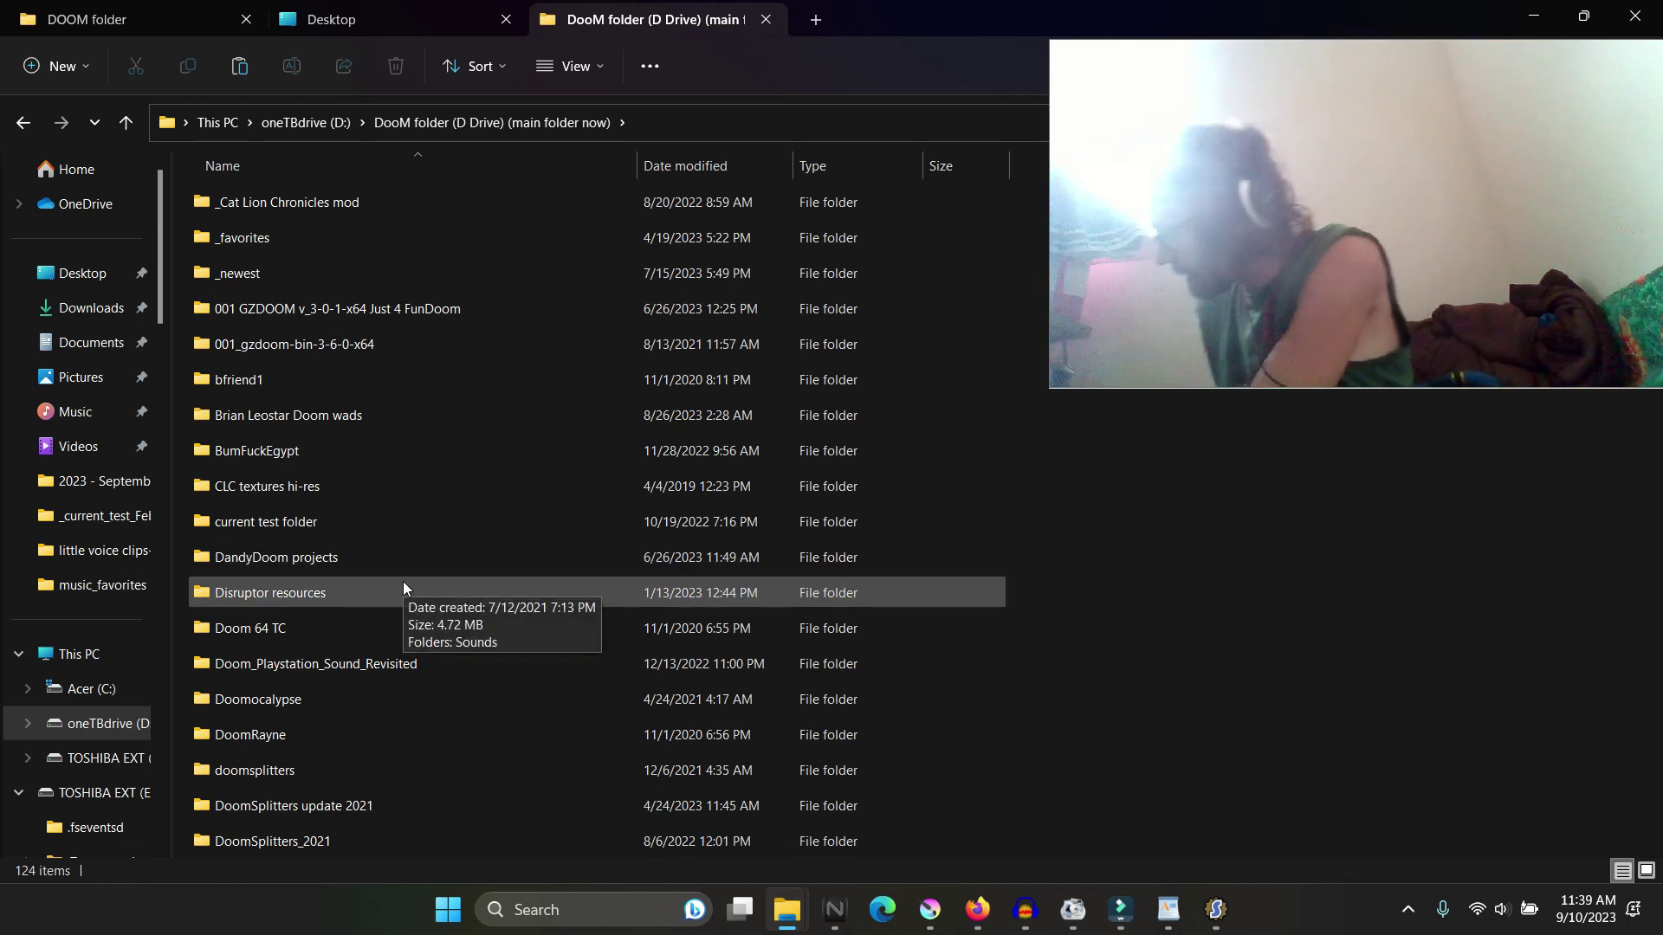
middle_click(285, 805)
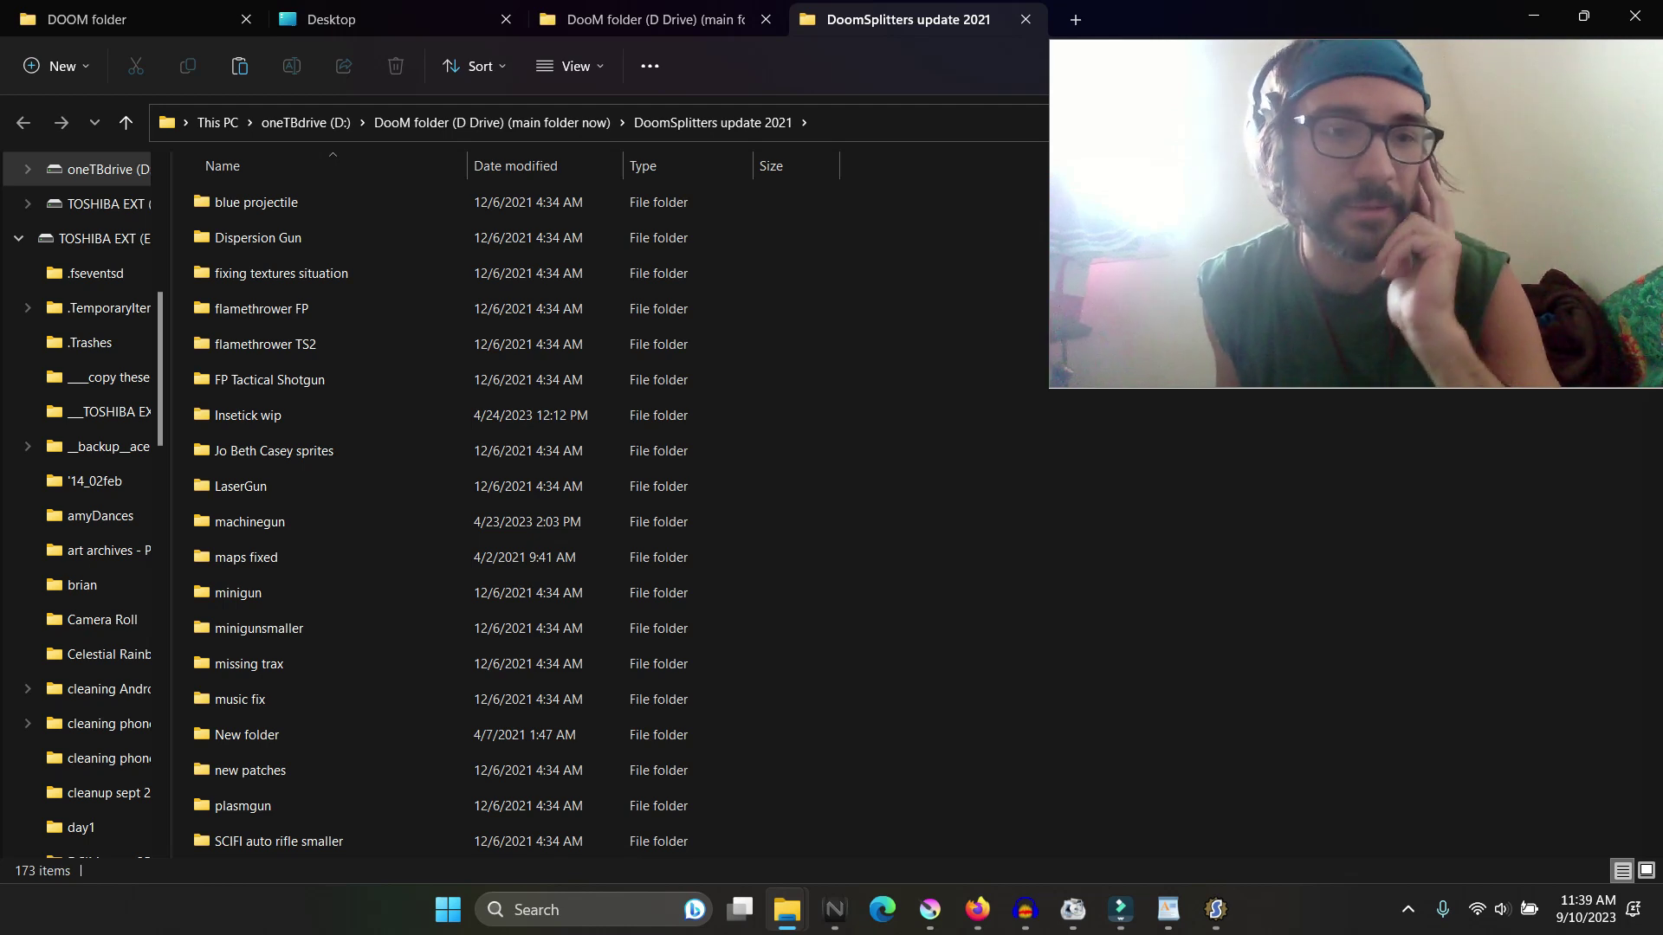
click(455, 379)
key(h)
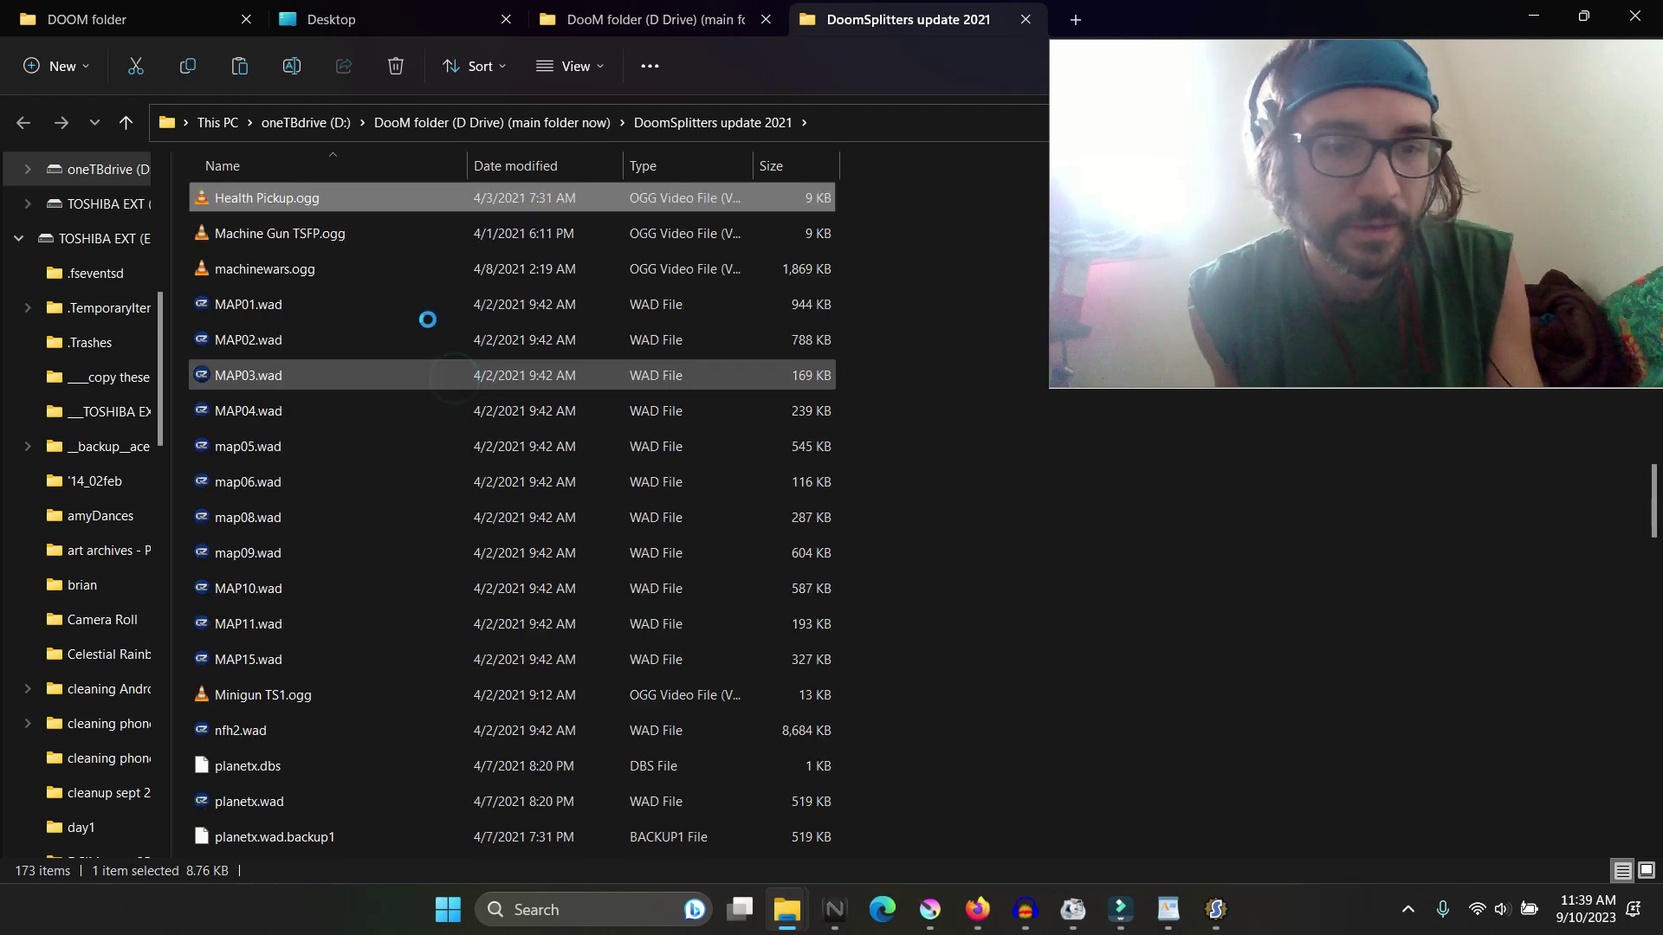
scroll(643, 293, up, 8)
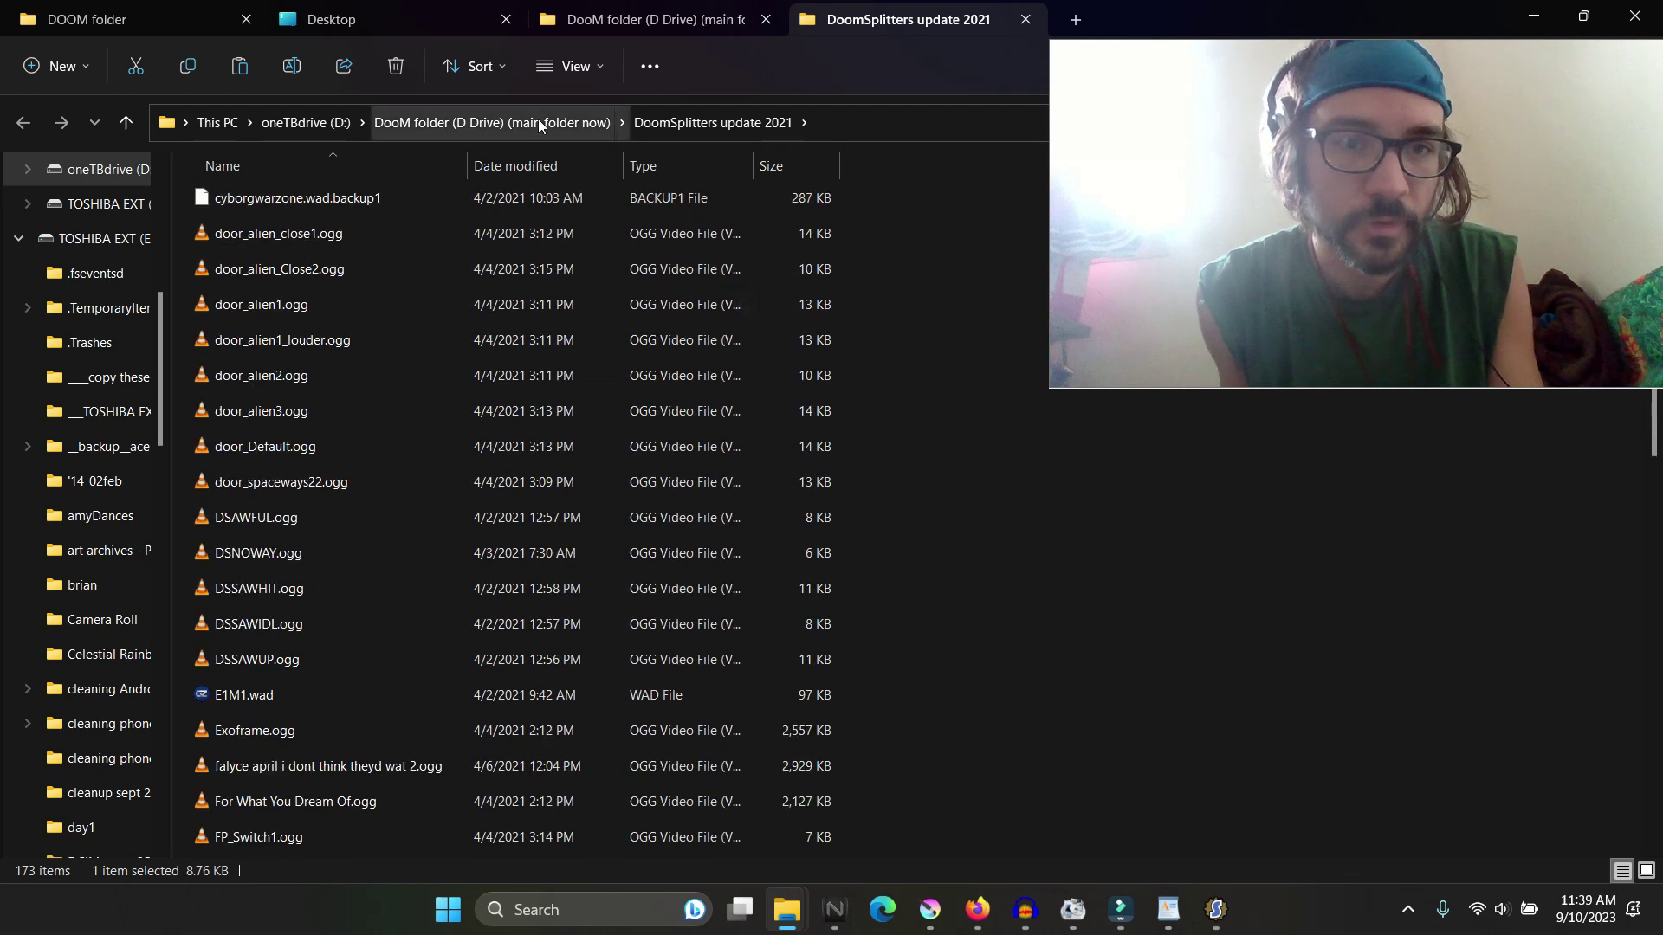
key(alt+Up)
Step: Locate hellstormfixed.pk3 in the D drive DooM folder and paste a duplicate of it into the same folder
key(h)
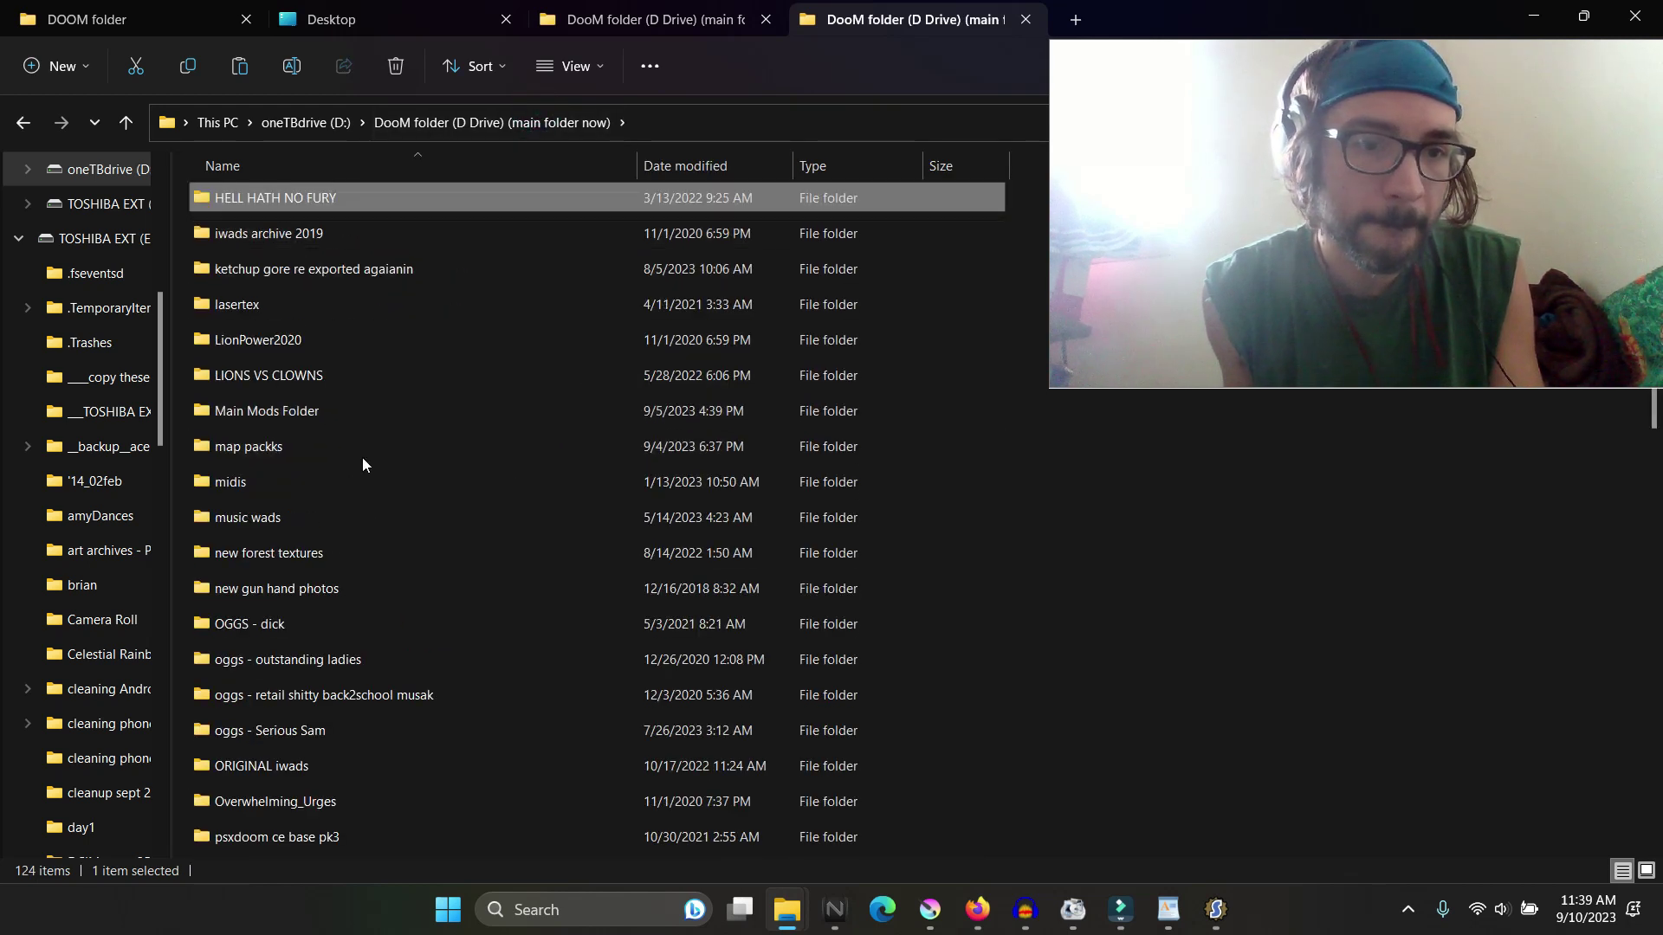
scroll(346, 449, up, 12)
click(306, 360)
key(h)
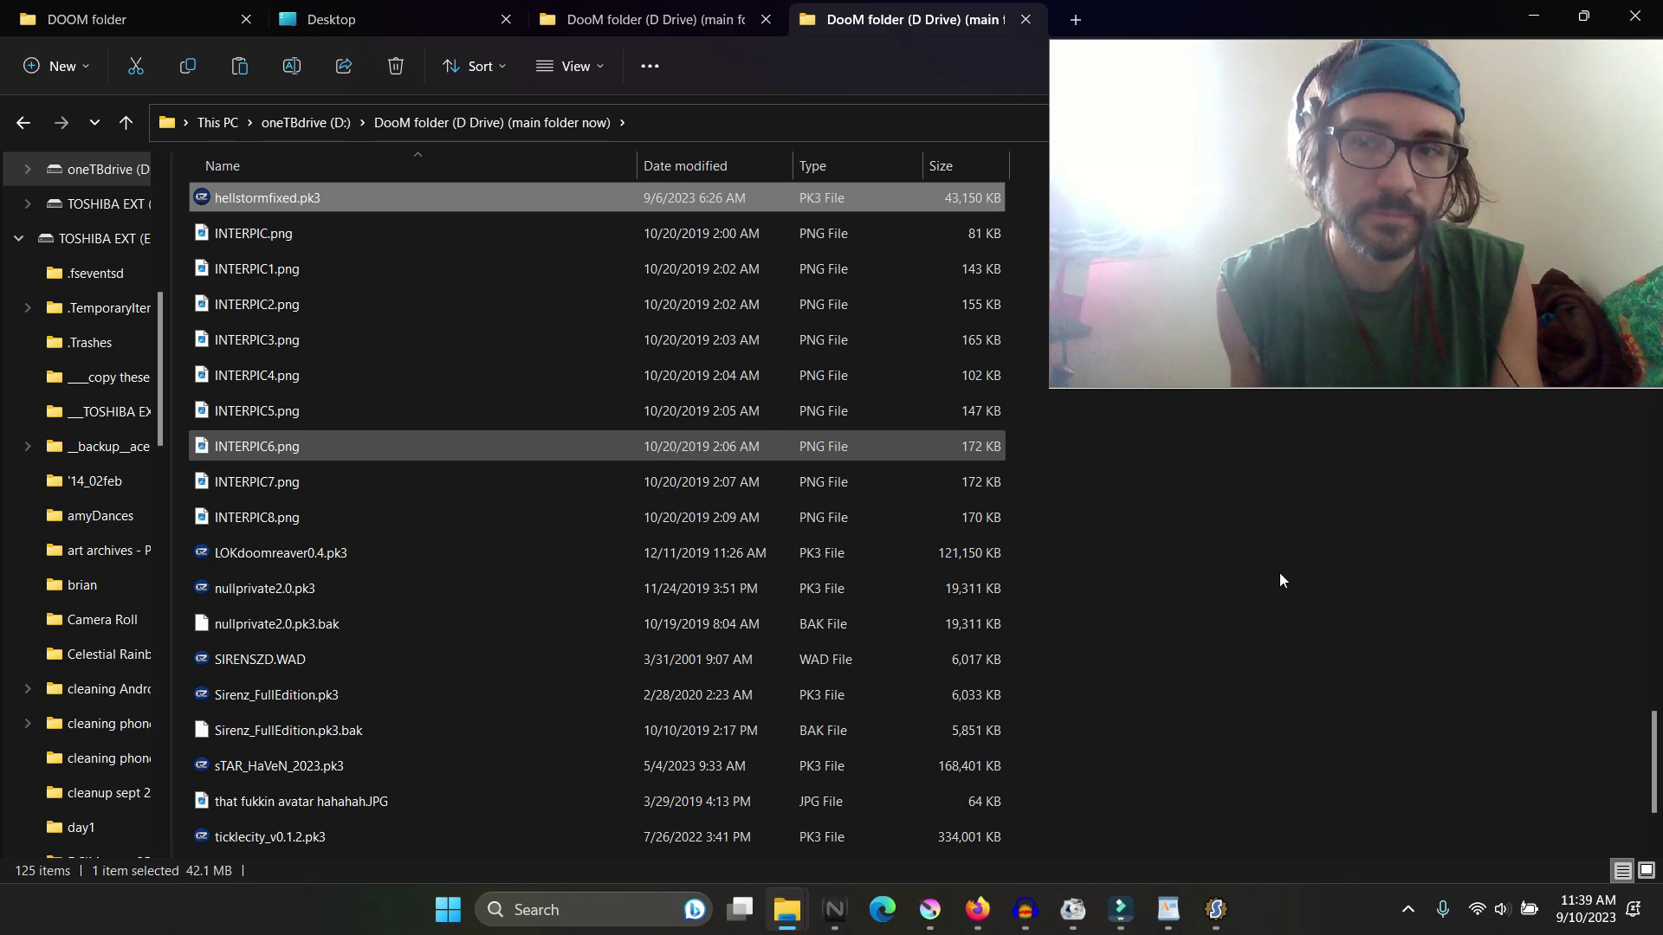
key(ctrl+v)
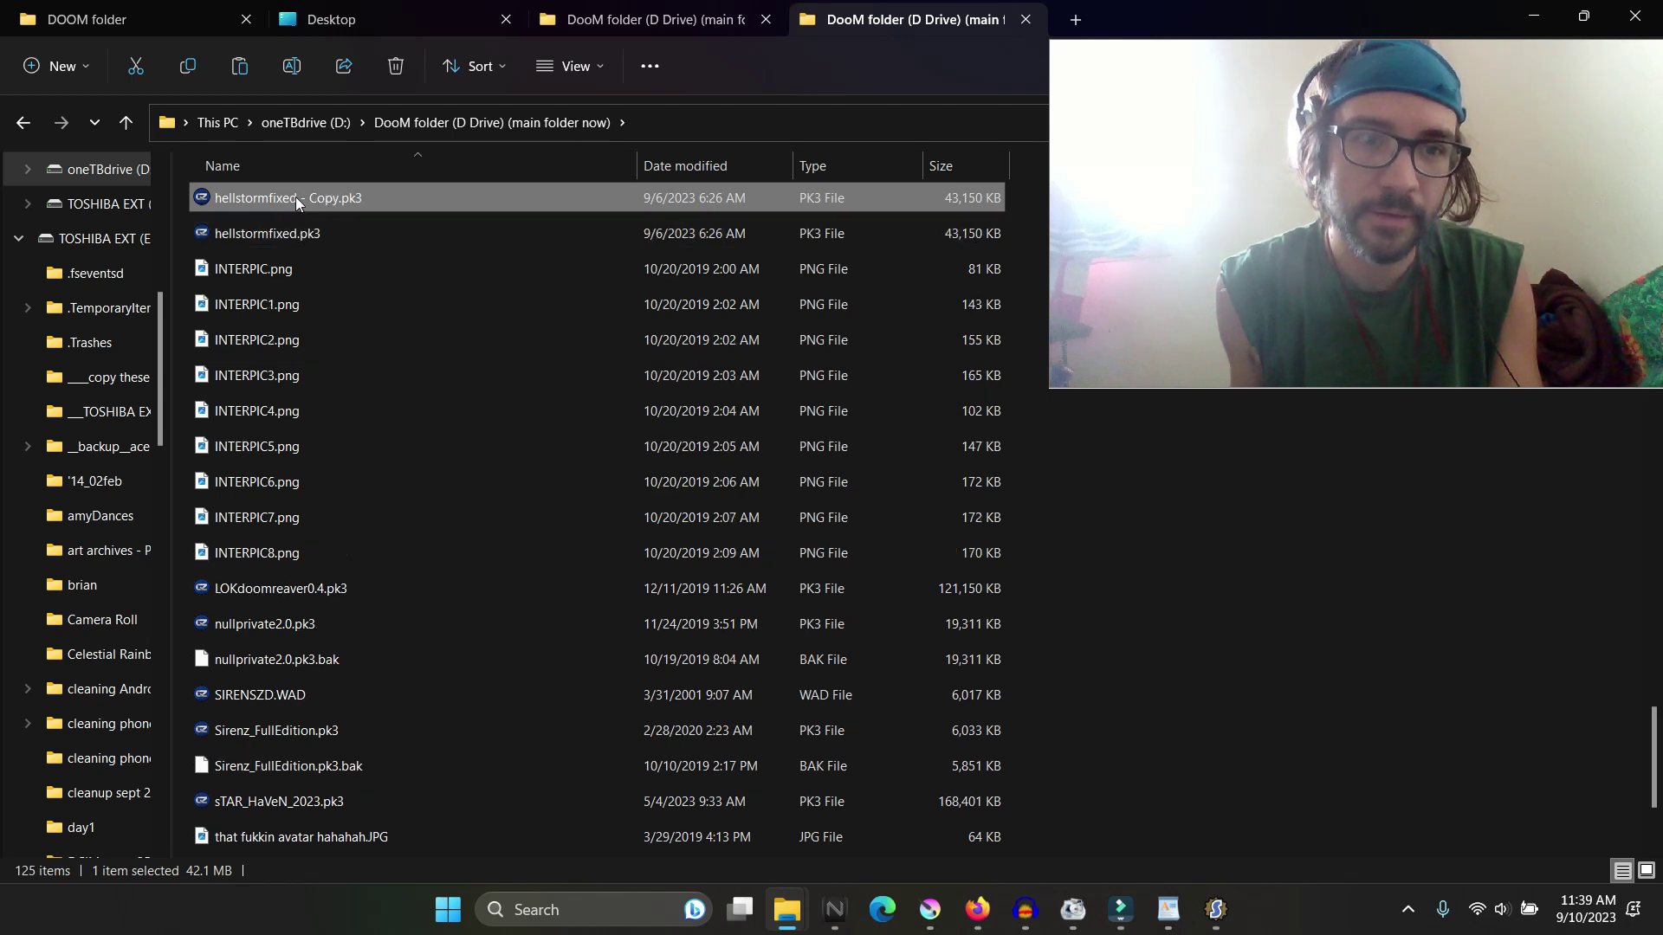
Step: Load "hellstormfixed - Copy.pk3" into SLADE to check its entry list, closing the archive and trying to load it again
click(1215, 910)
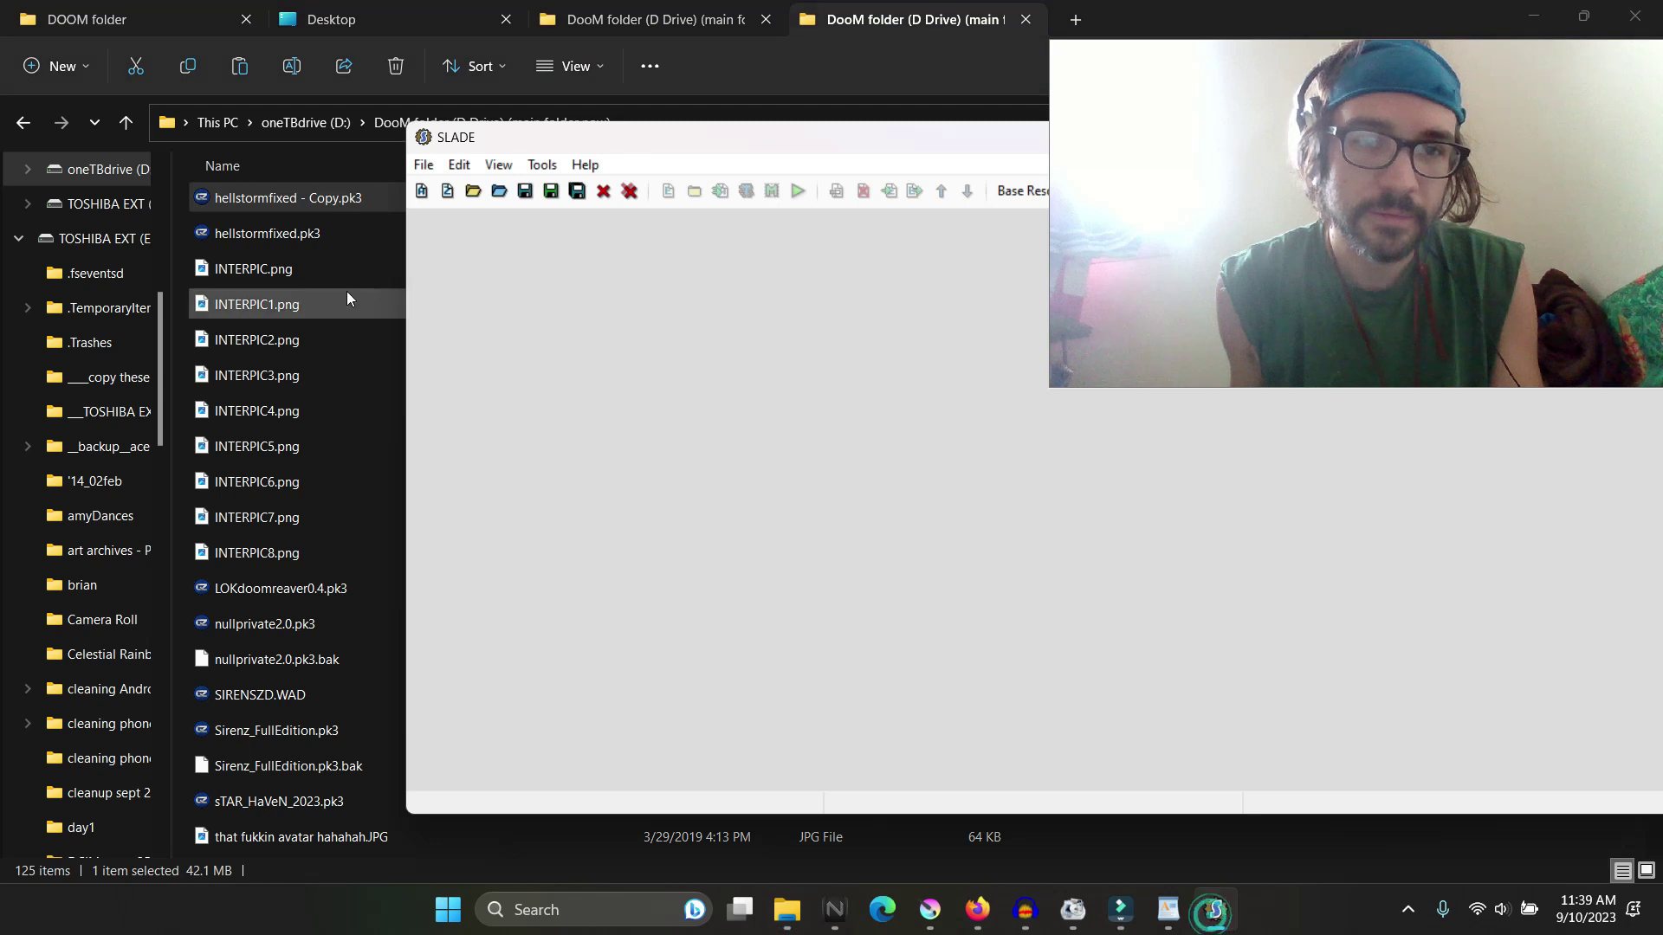
drag(333, 205, 1028, 491)
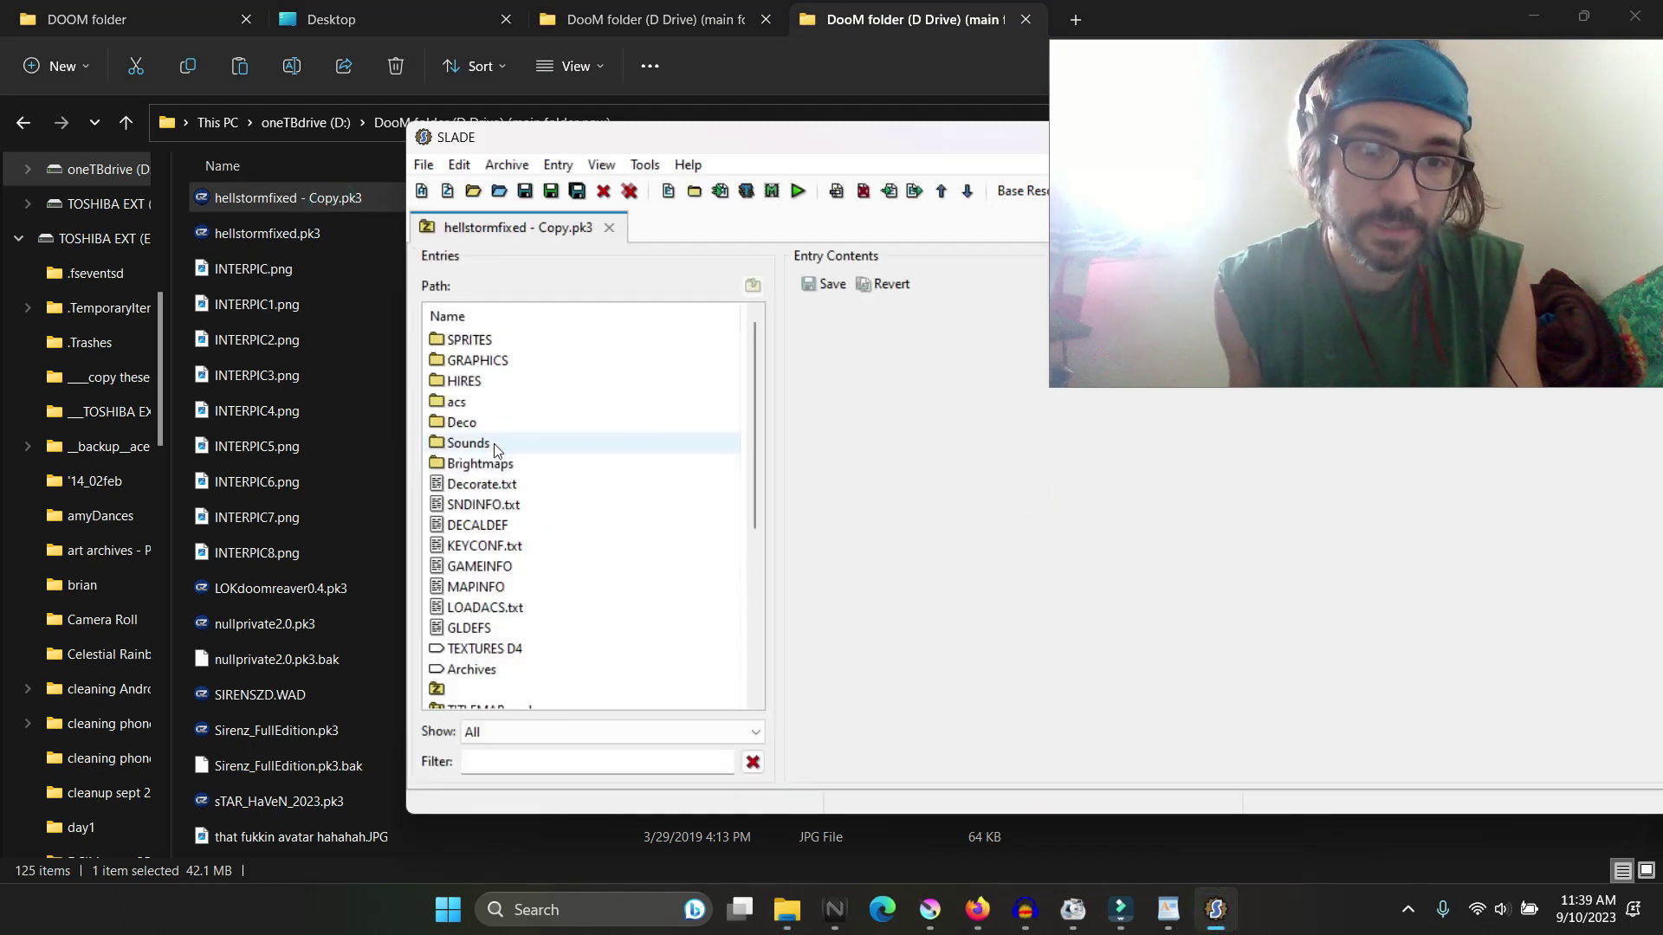
drag(753, 357, 810, 340)
click(609, 226)
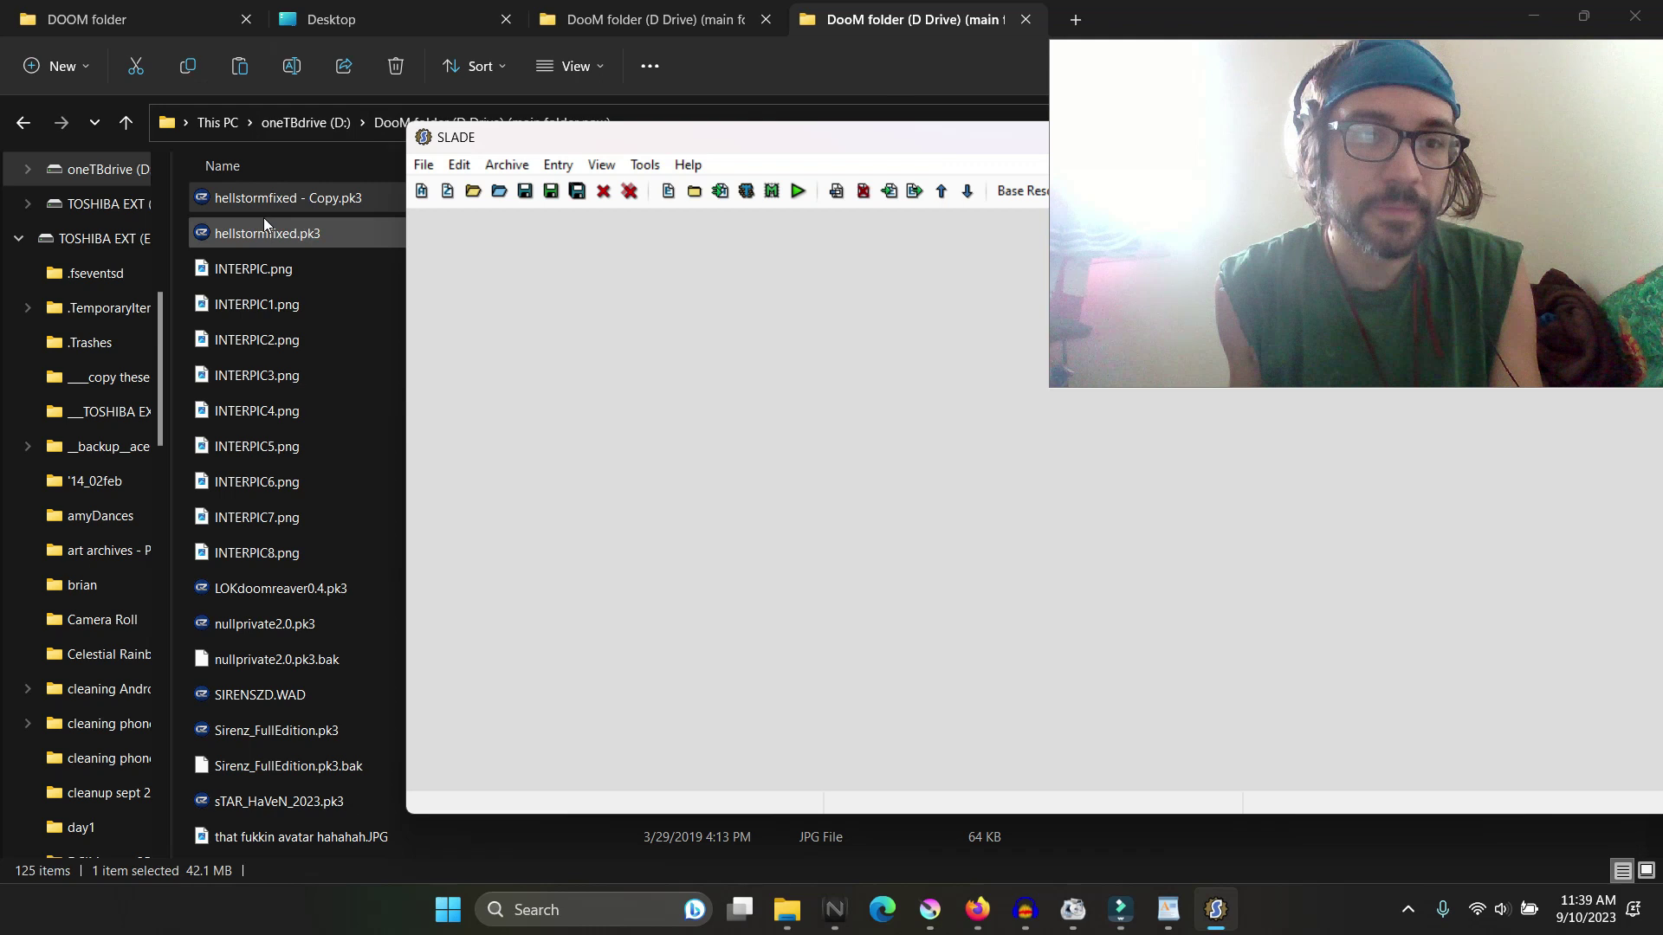
drag(279, 197, 683, 364)
Step: Navigate the Desktop Explorer tab to Documents > DOOM folder
click(381, 19)
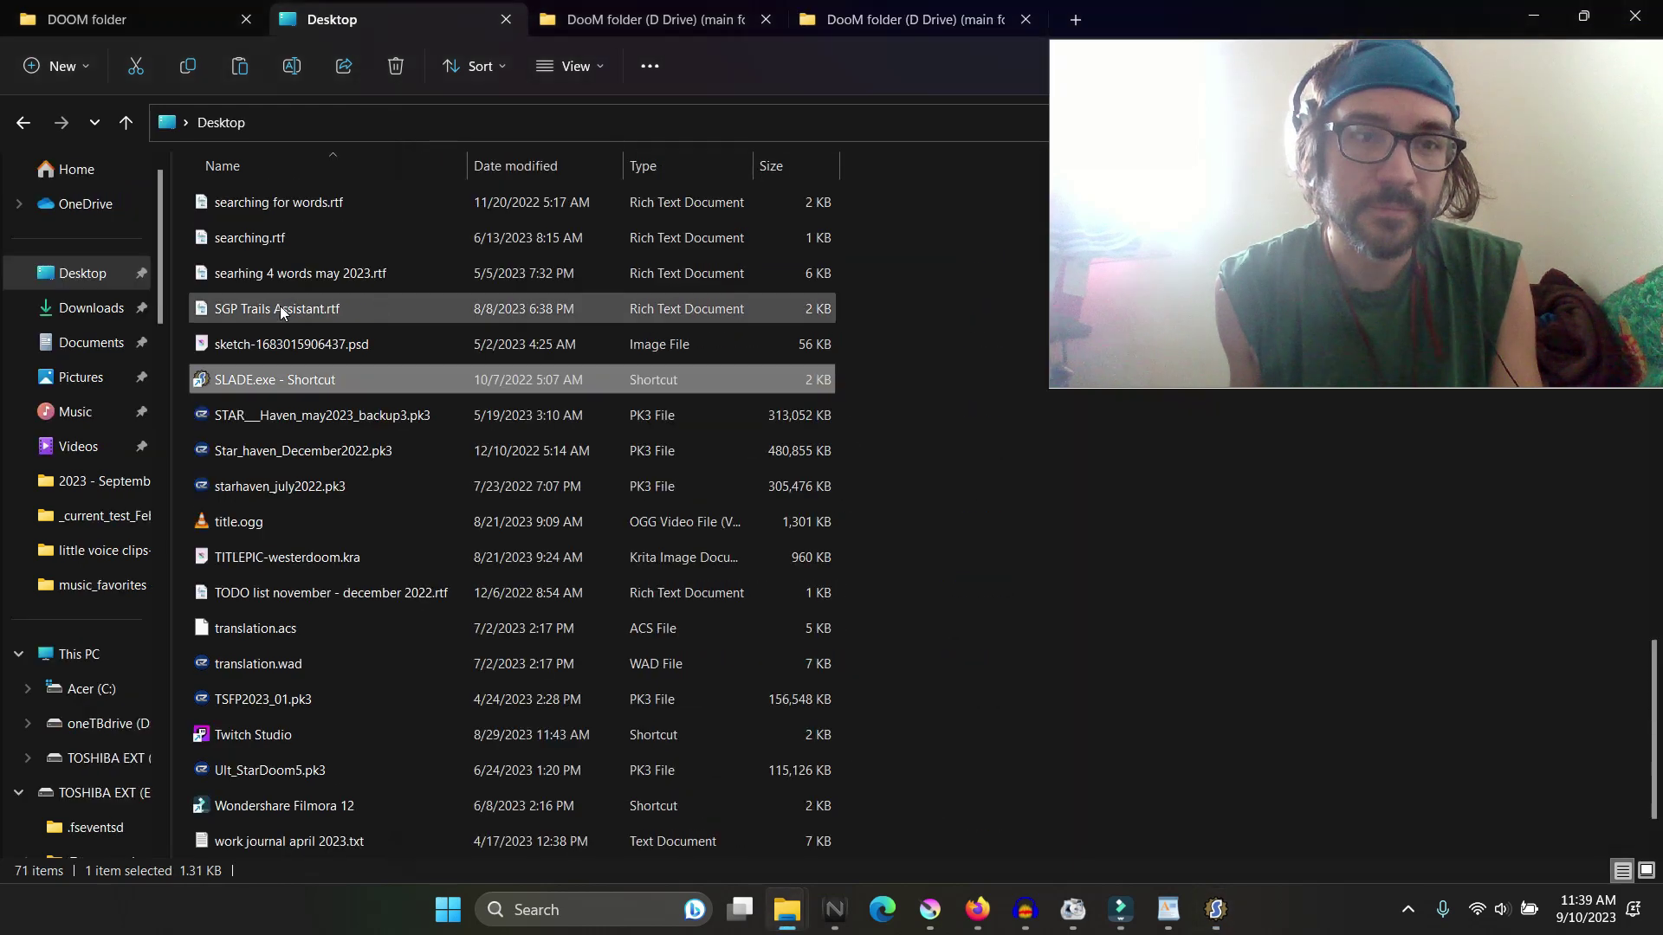
click(90, 342)
double_click(267, 519)
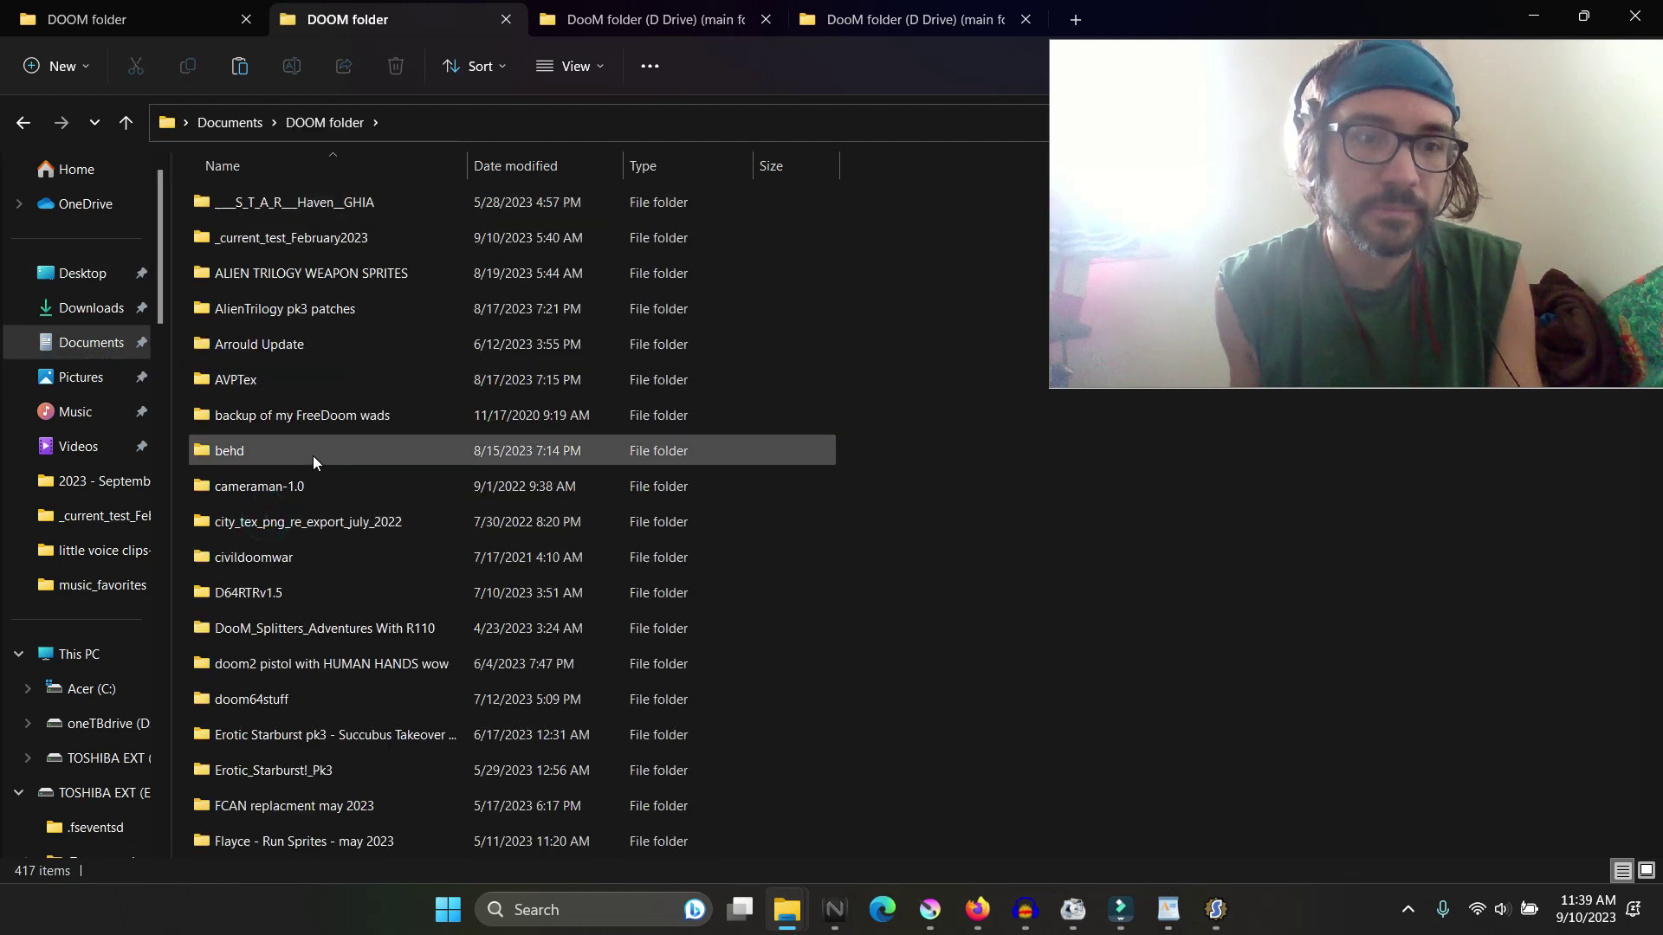
Step: Open the _current_test_February2023 folder and locate the hellstorm pk3 files in it
double_click(293, 239)
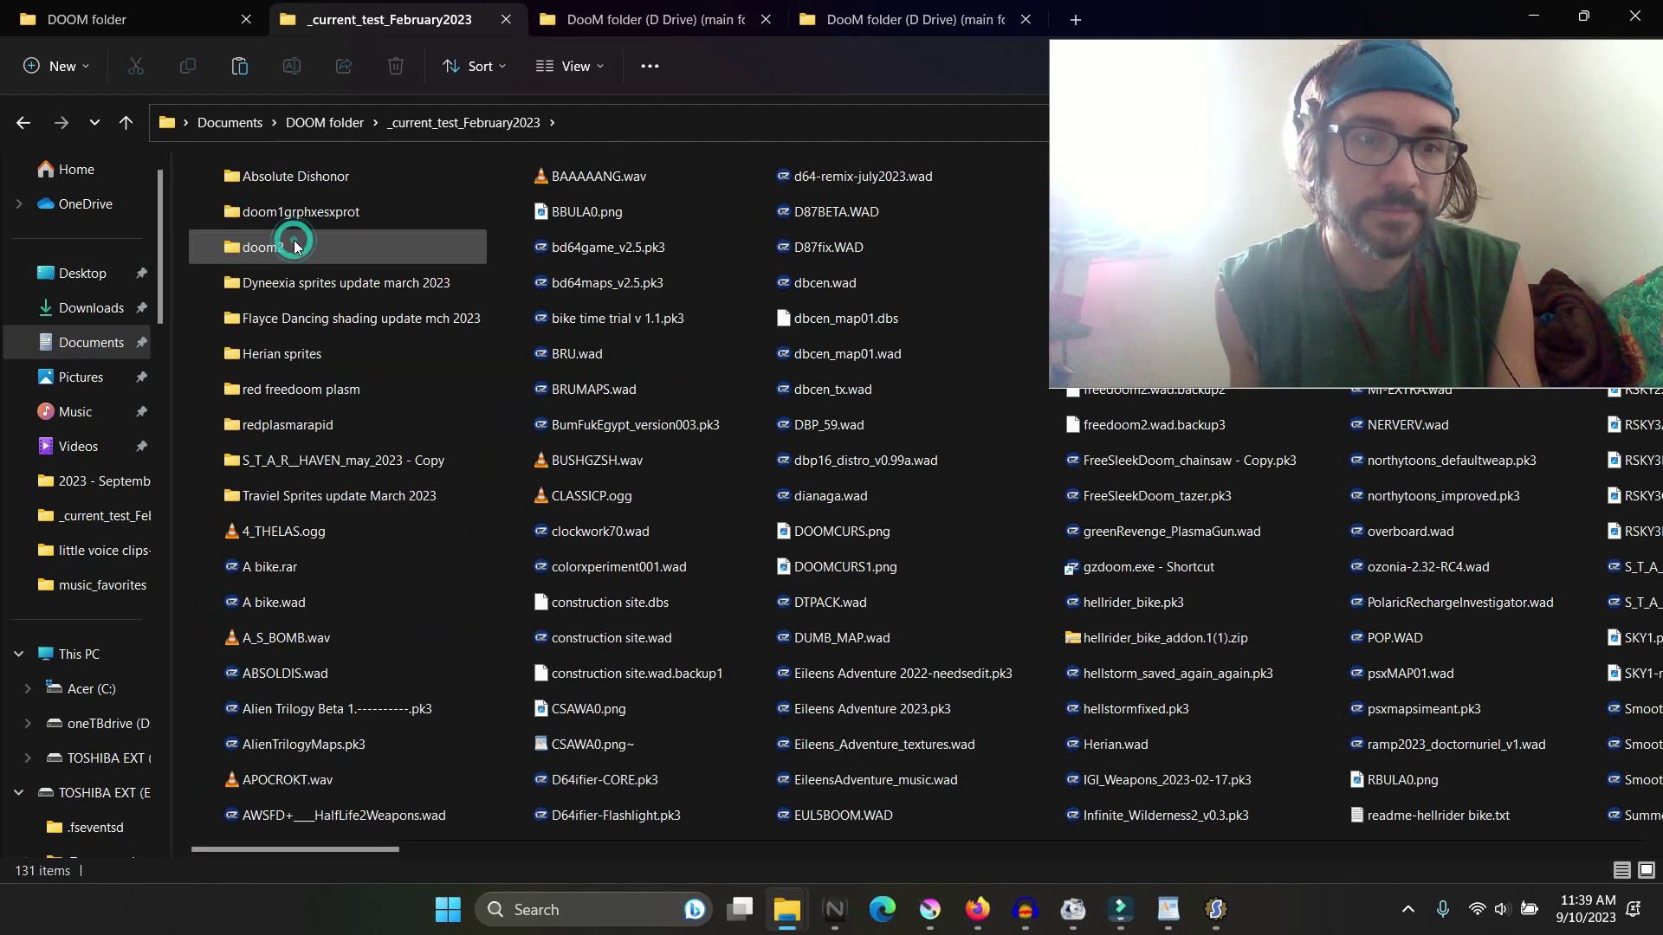
click(348, 345)
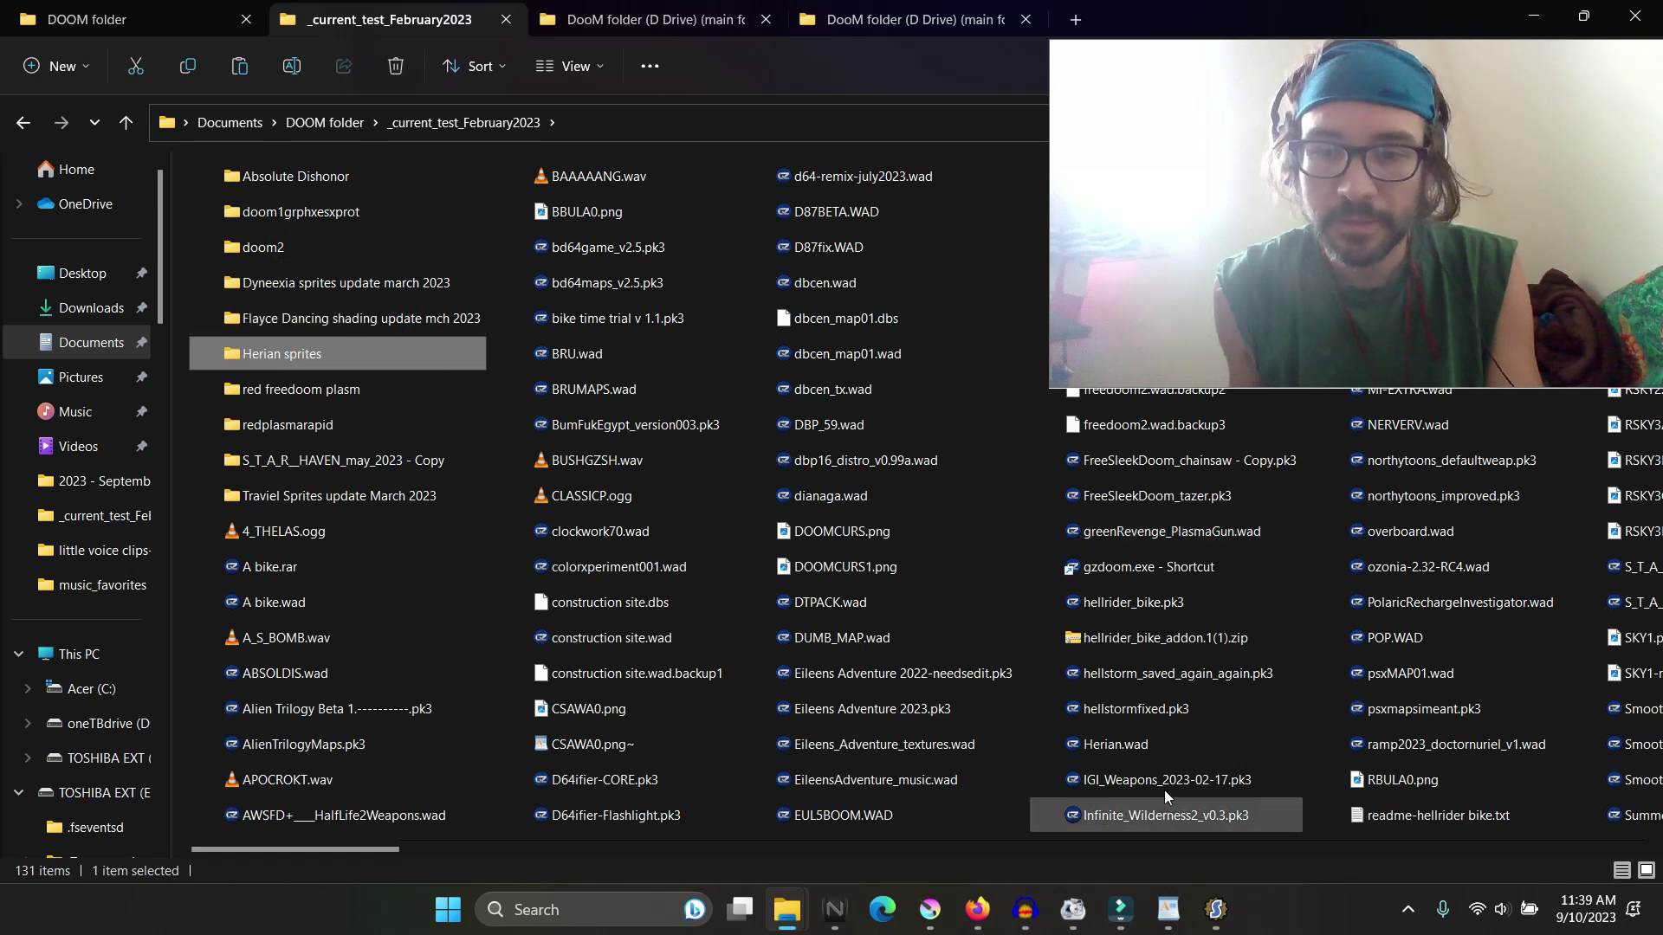
drag(1373, 317, 552, 400)
click(1070, 602)
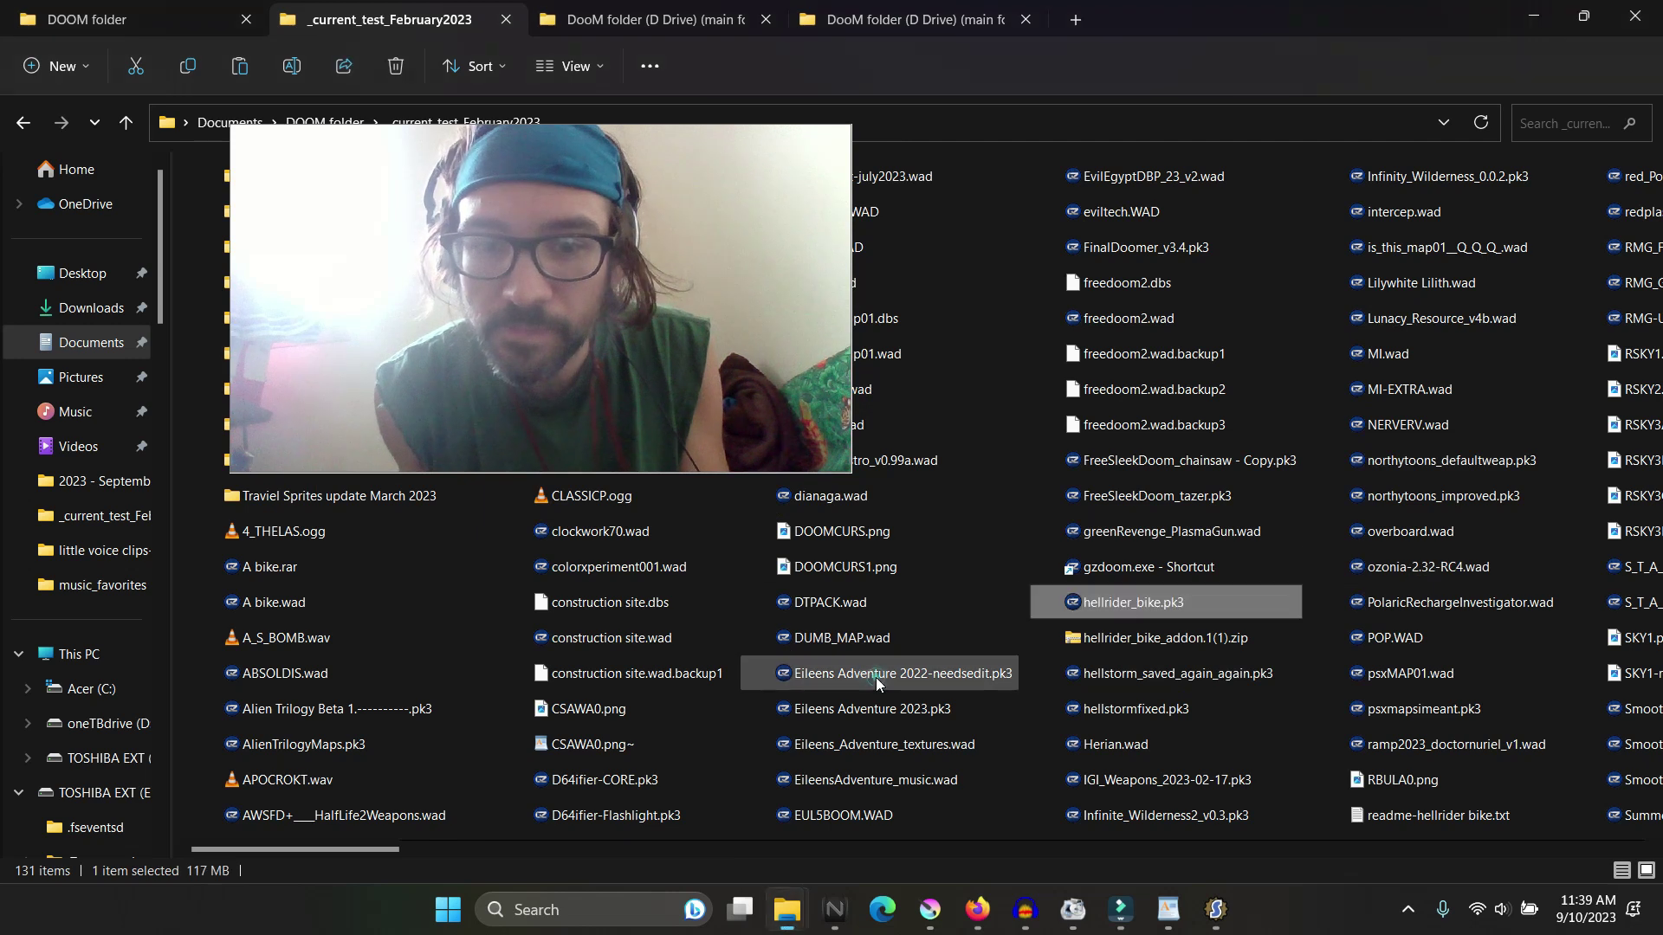
click(1162, 678)
double_click(1160, 678)
Step: Place the SLADE window beside the folder and load hellstormfixed.pk3 from _current_test_February2023 into it
drag(1047, 141, 1003, 315)
drag(573, 168, 232, 100)
drag(912, 315, 366, 404)
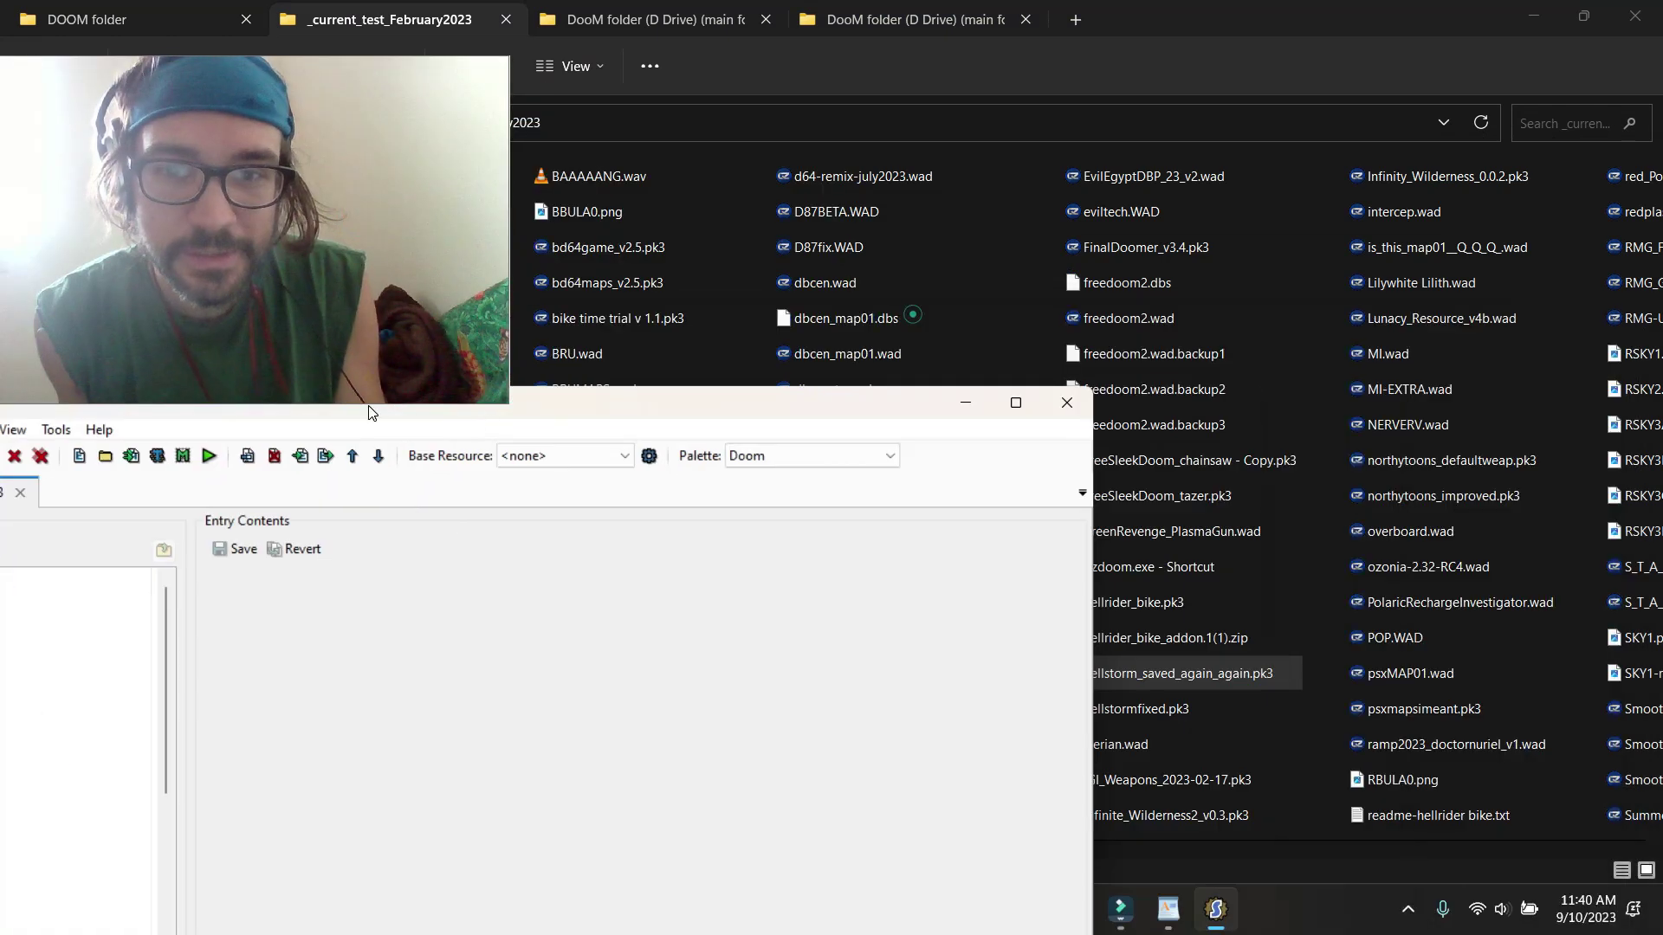
drag(782, 408, 756, 237)
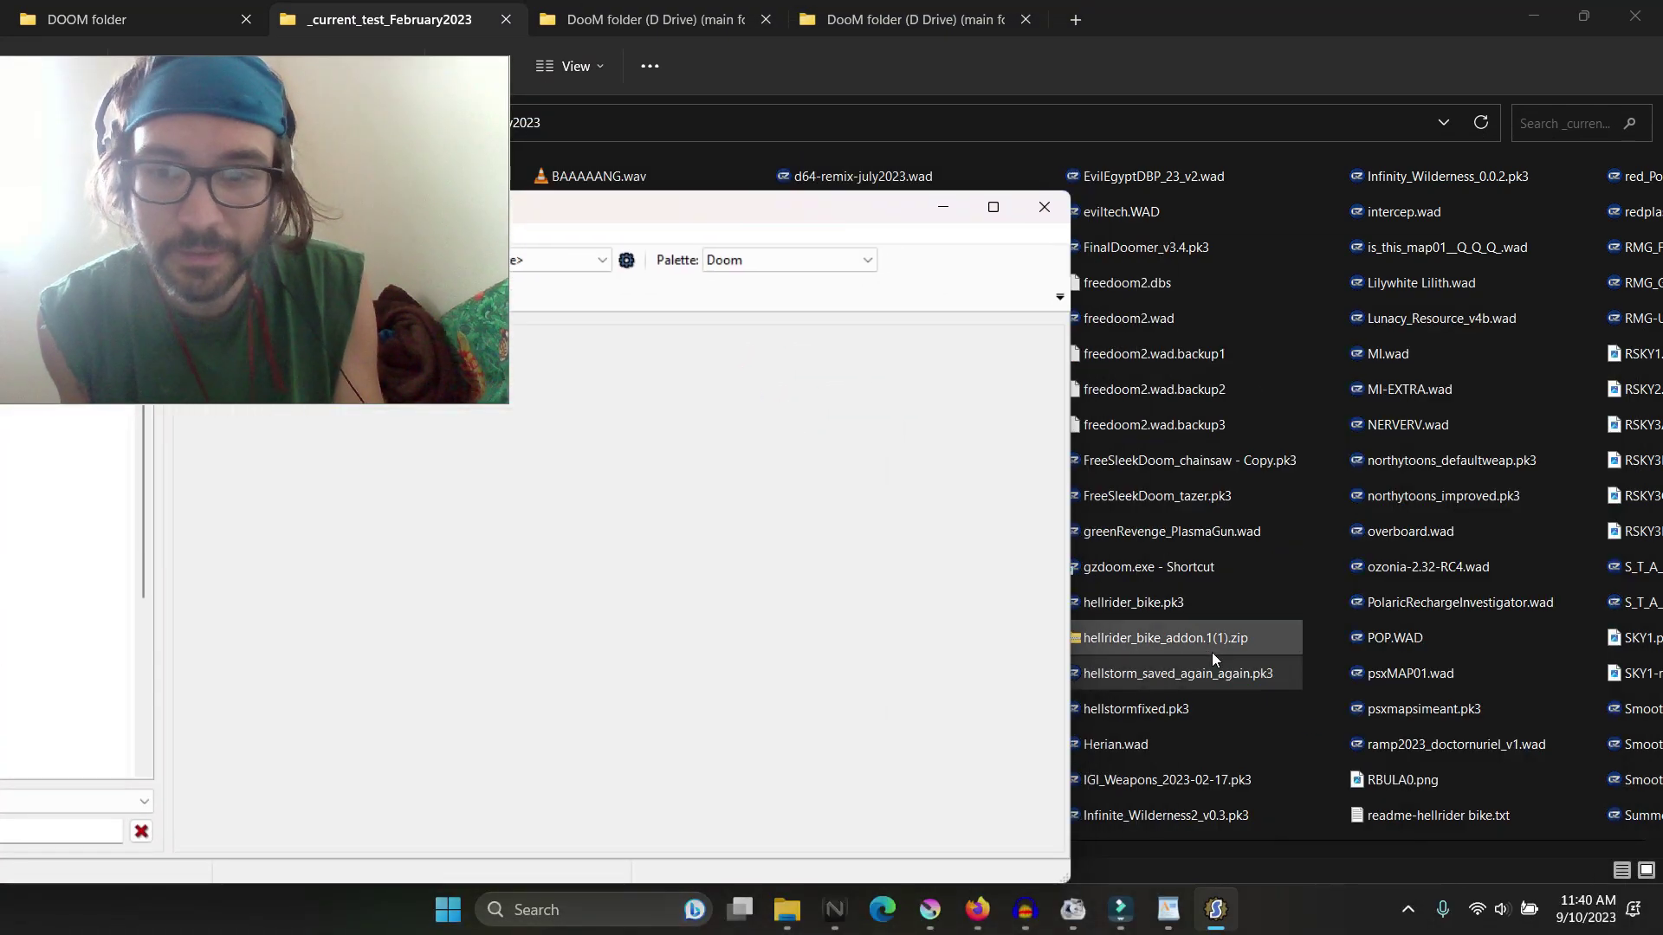
double_click(1142, 709)
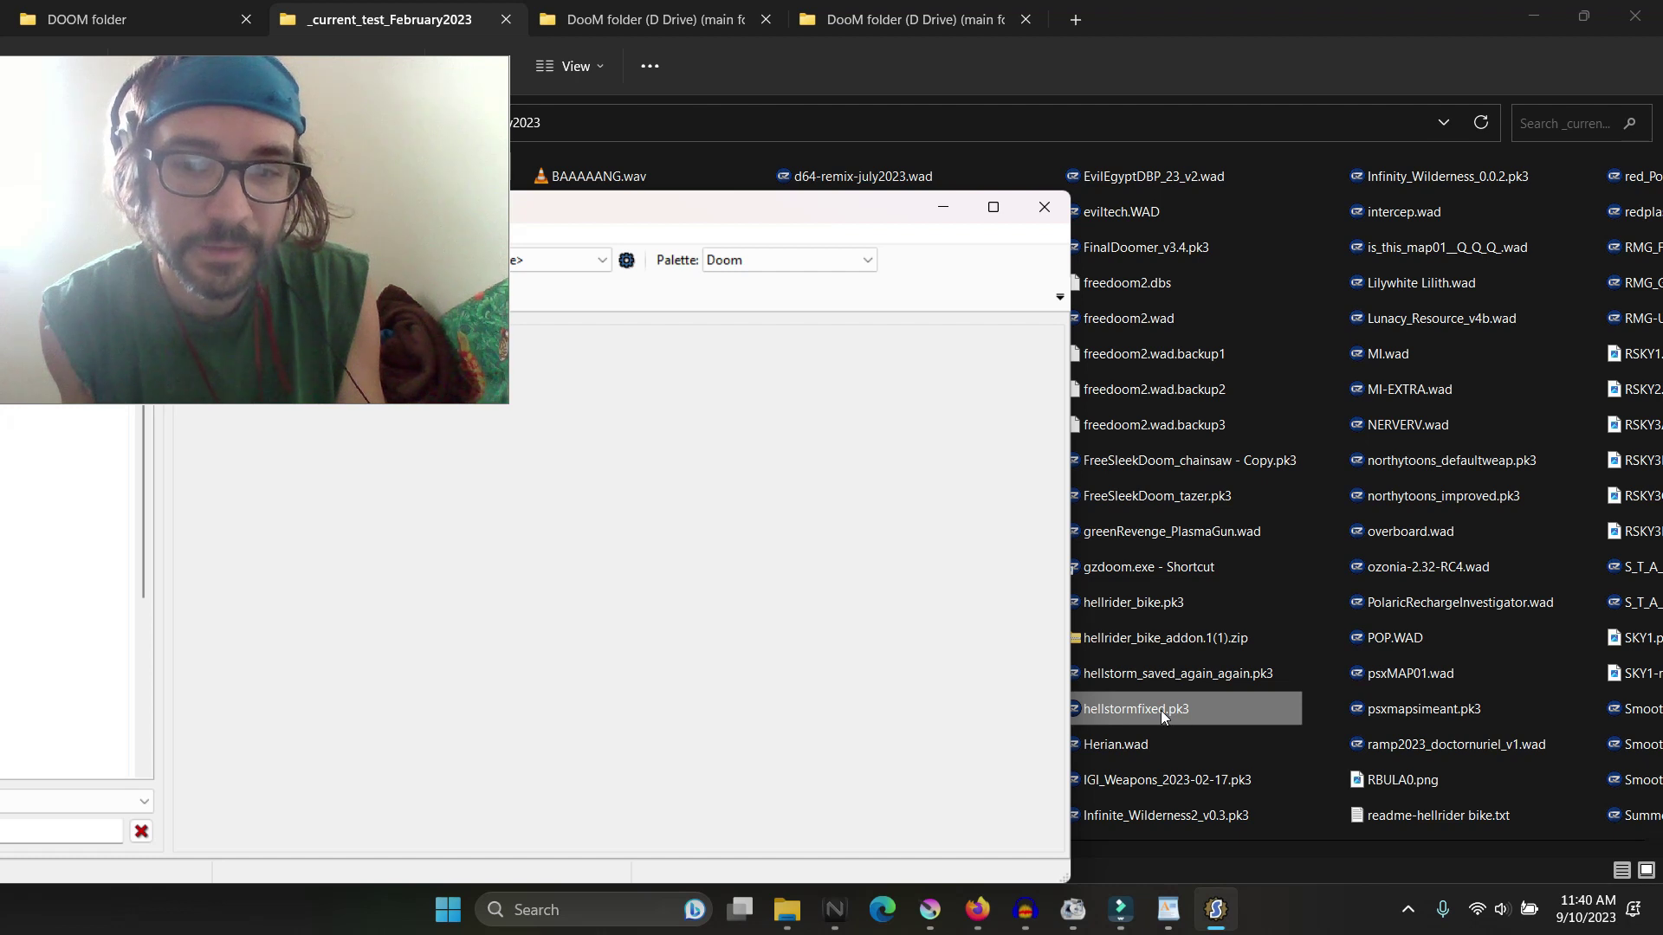
drag(1168, 710, 1400, 111)
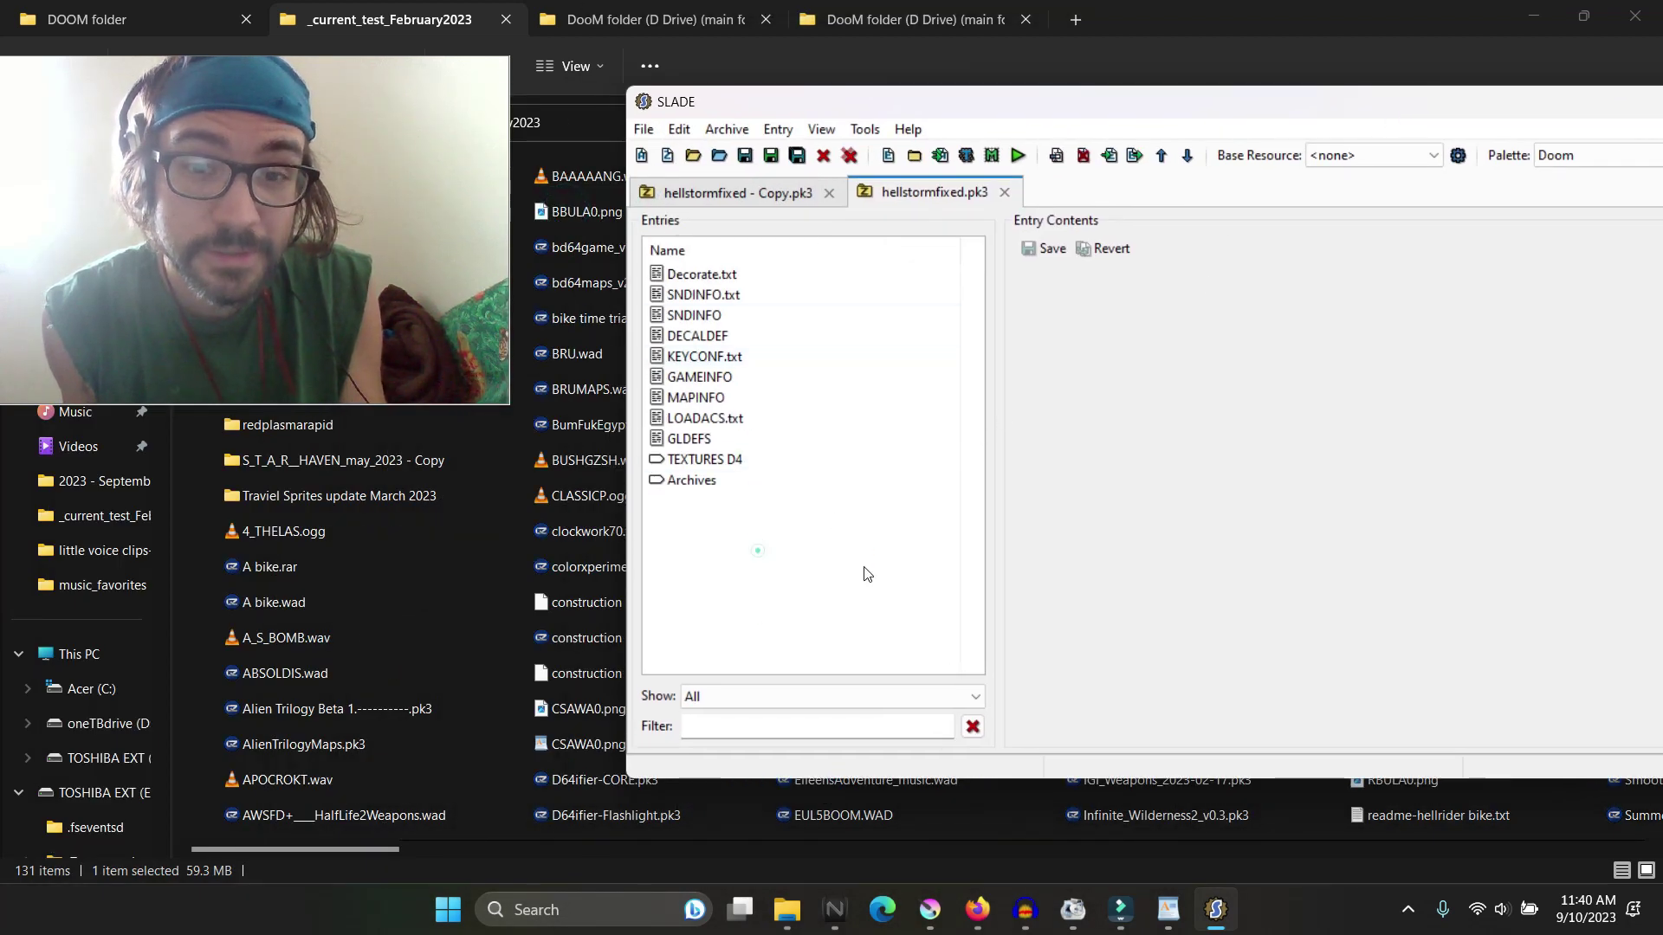
Step: Inspect the Archives and TEXTURES D4 entries in hellstormfixed.pk3, and select the HIRES folder in "hellstormfixed - Copy.pk3"
click(681, 484)
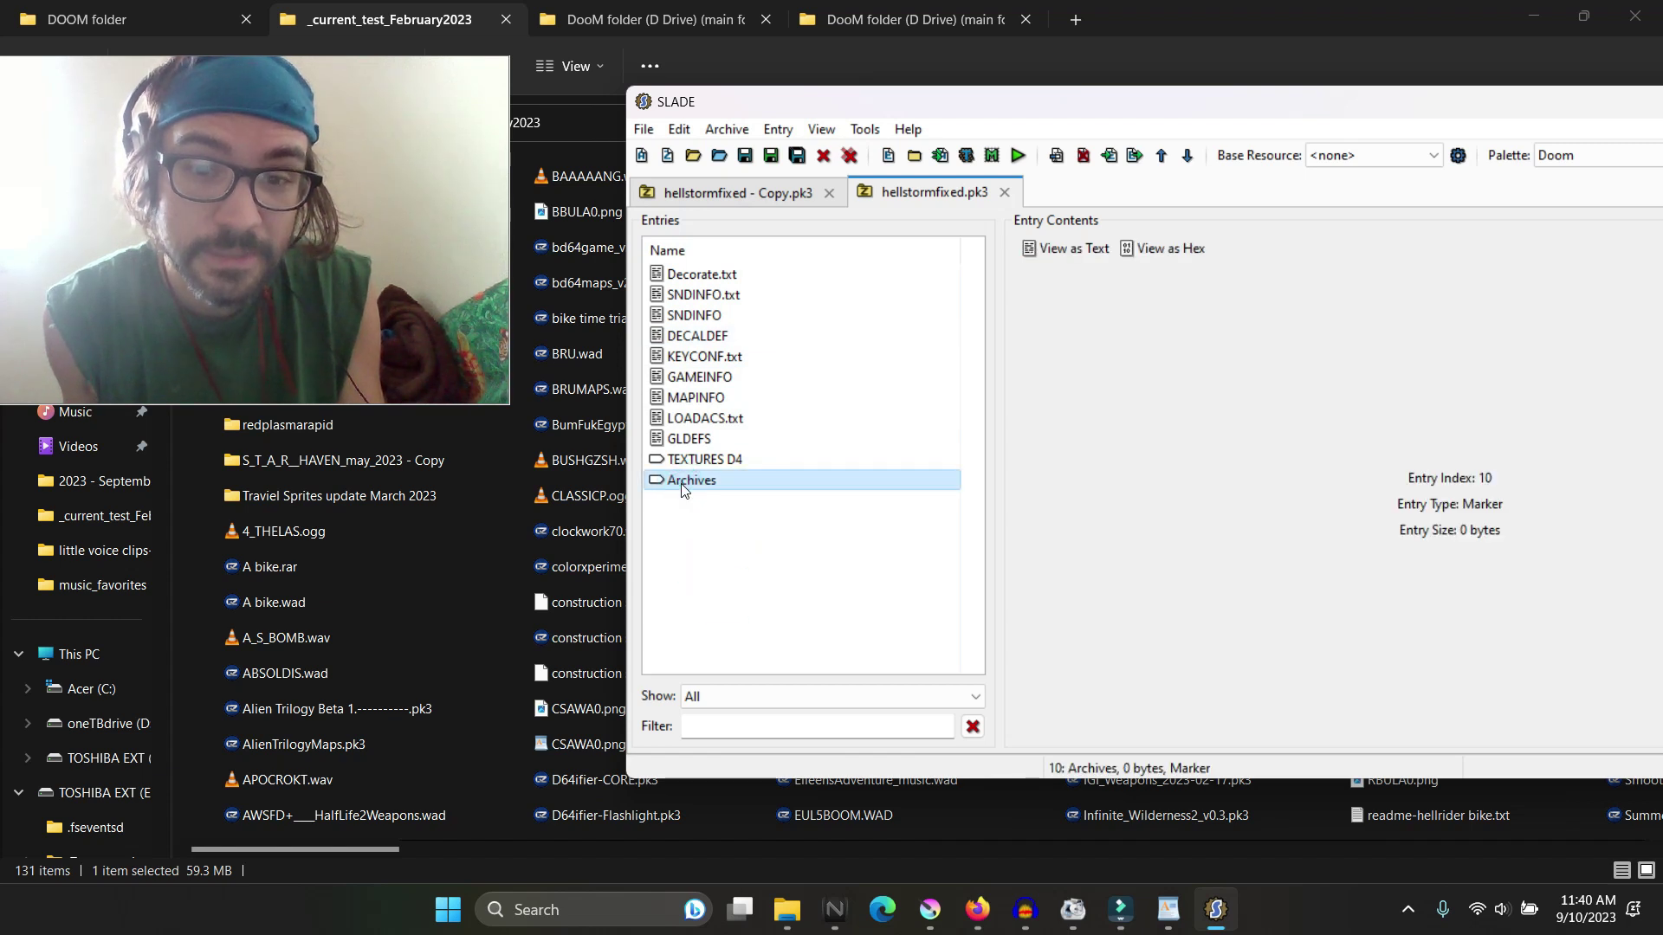
click(694, 463)
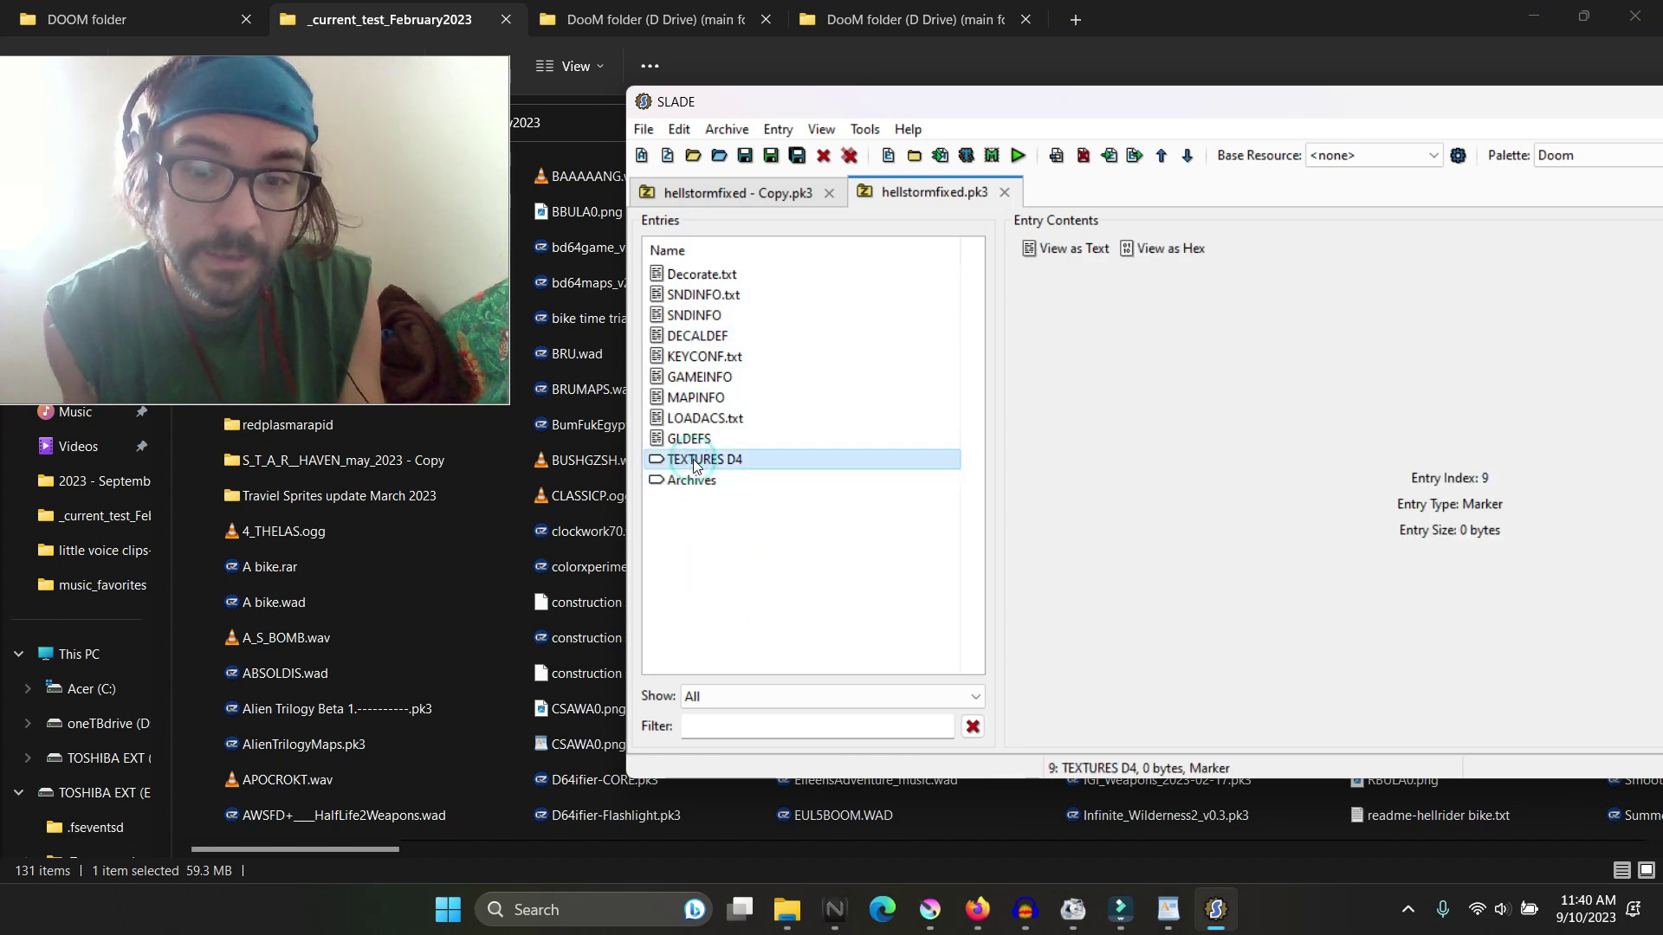
click(731, 196)
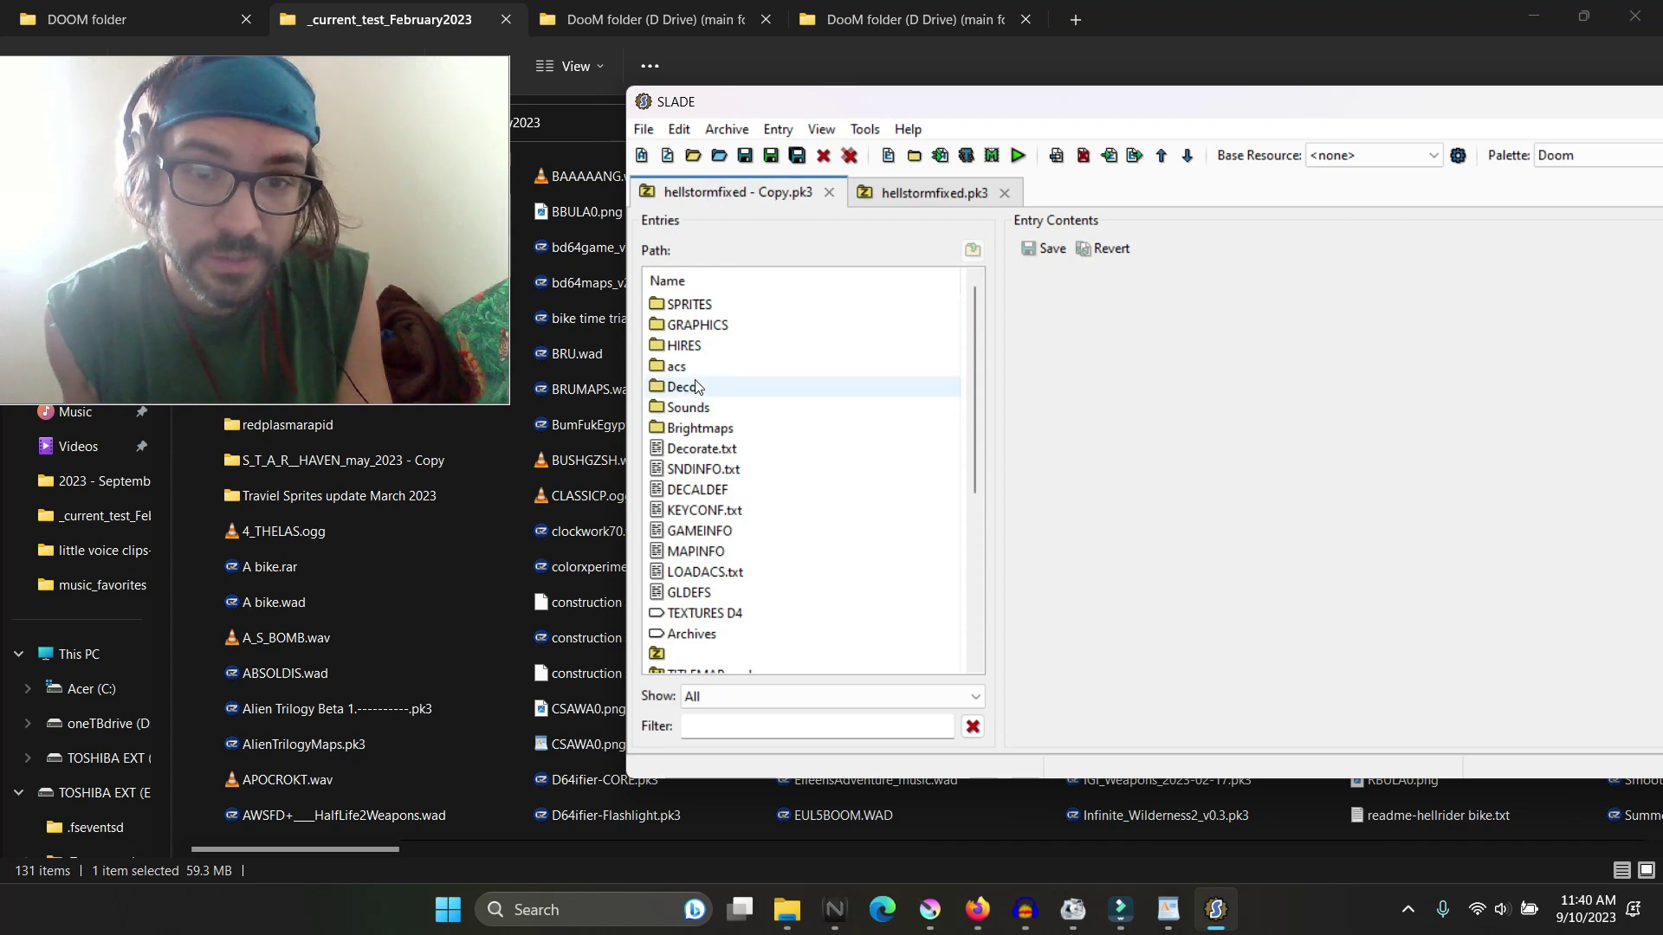
click(695, 345)
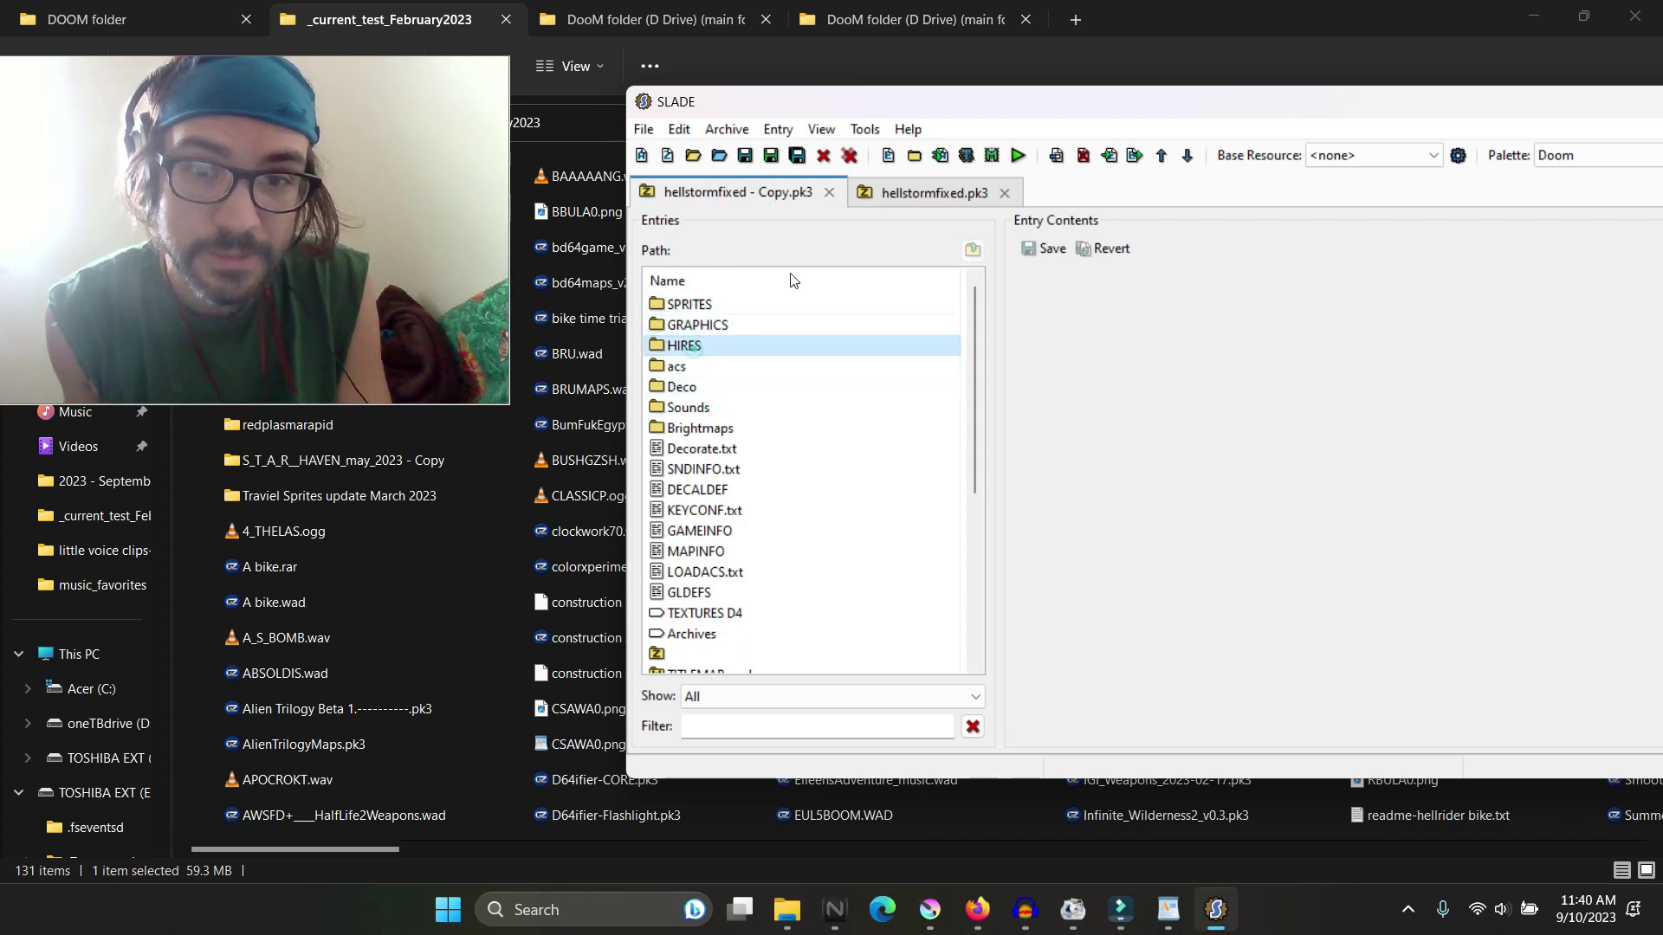
Step: Compare the entry lists of hellstormfixed.pk3 and "hellstormfixed - Copy.pk3" by switching repeatedly between the two archives
click(912, 194)
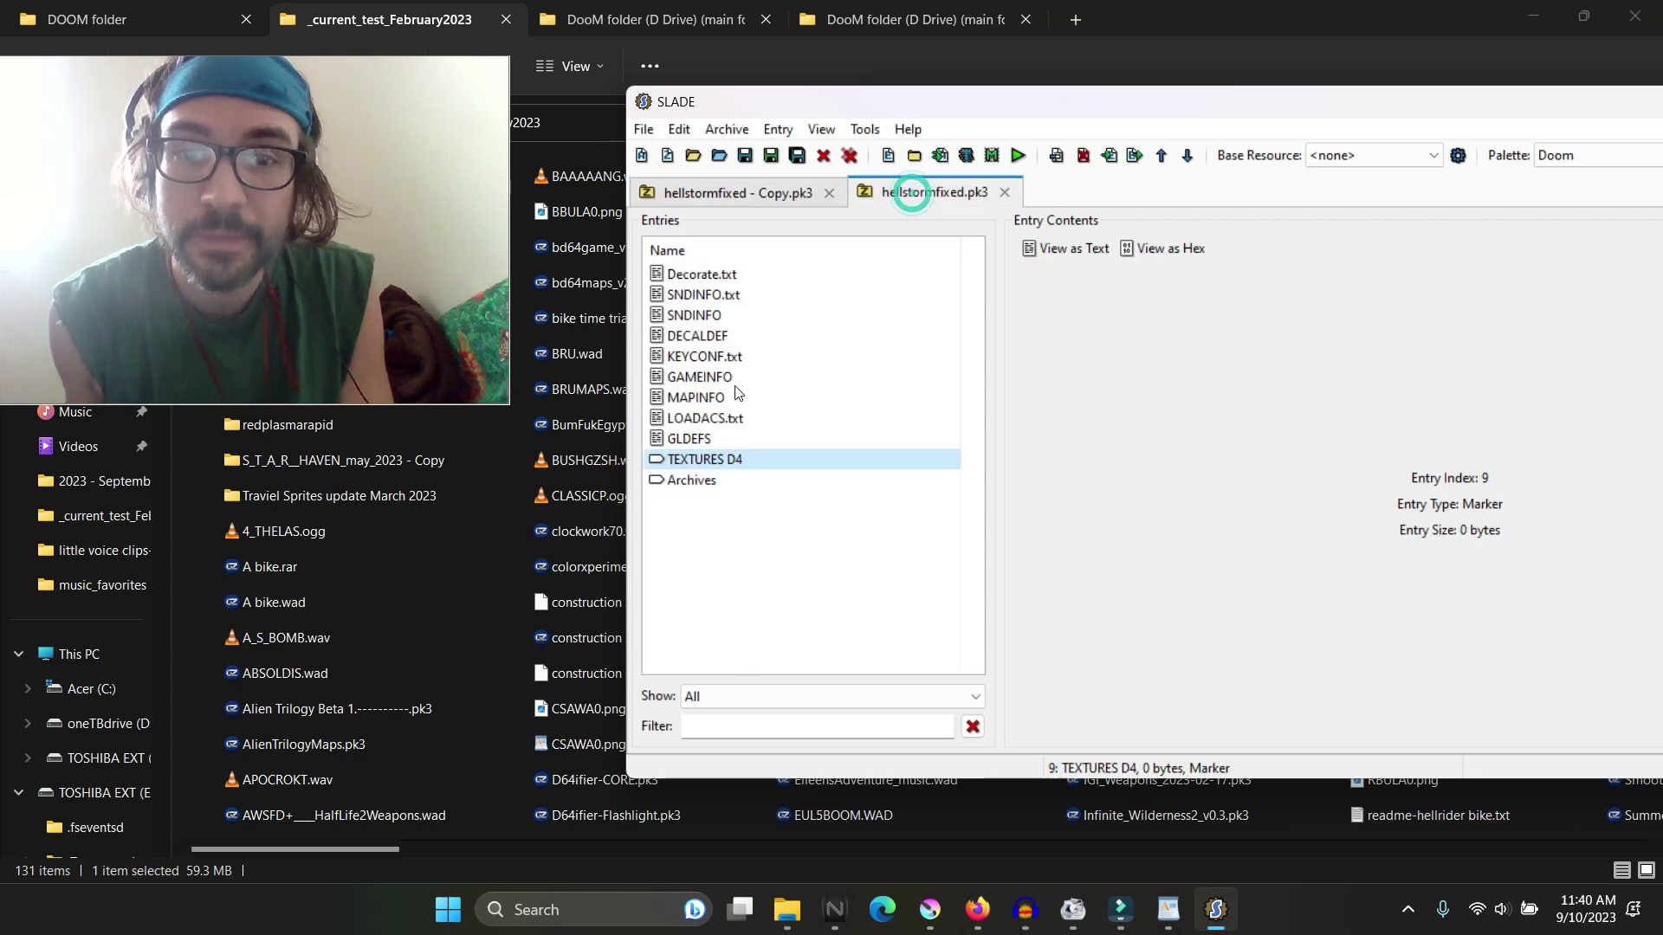
click(748, 194)
click(906, 182)
click(764, 198)
click(885, 196)
click(773, 196)
click(918, 192)
click(770, 202)
click(909, 193)
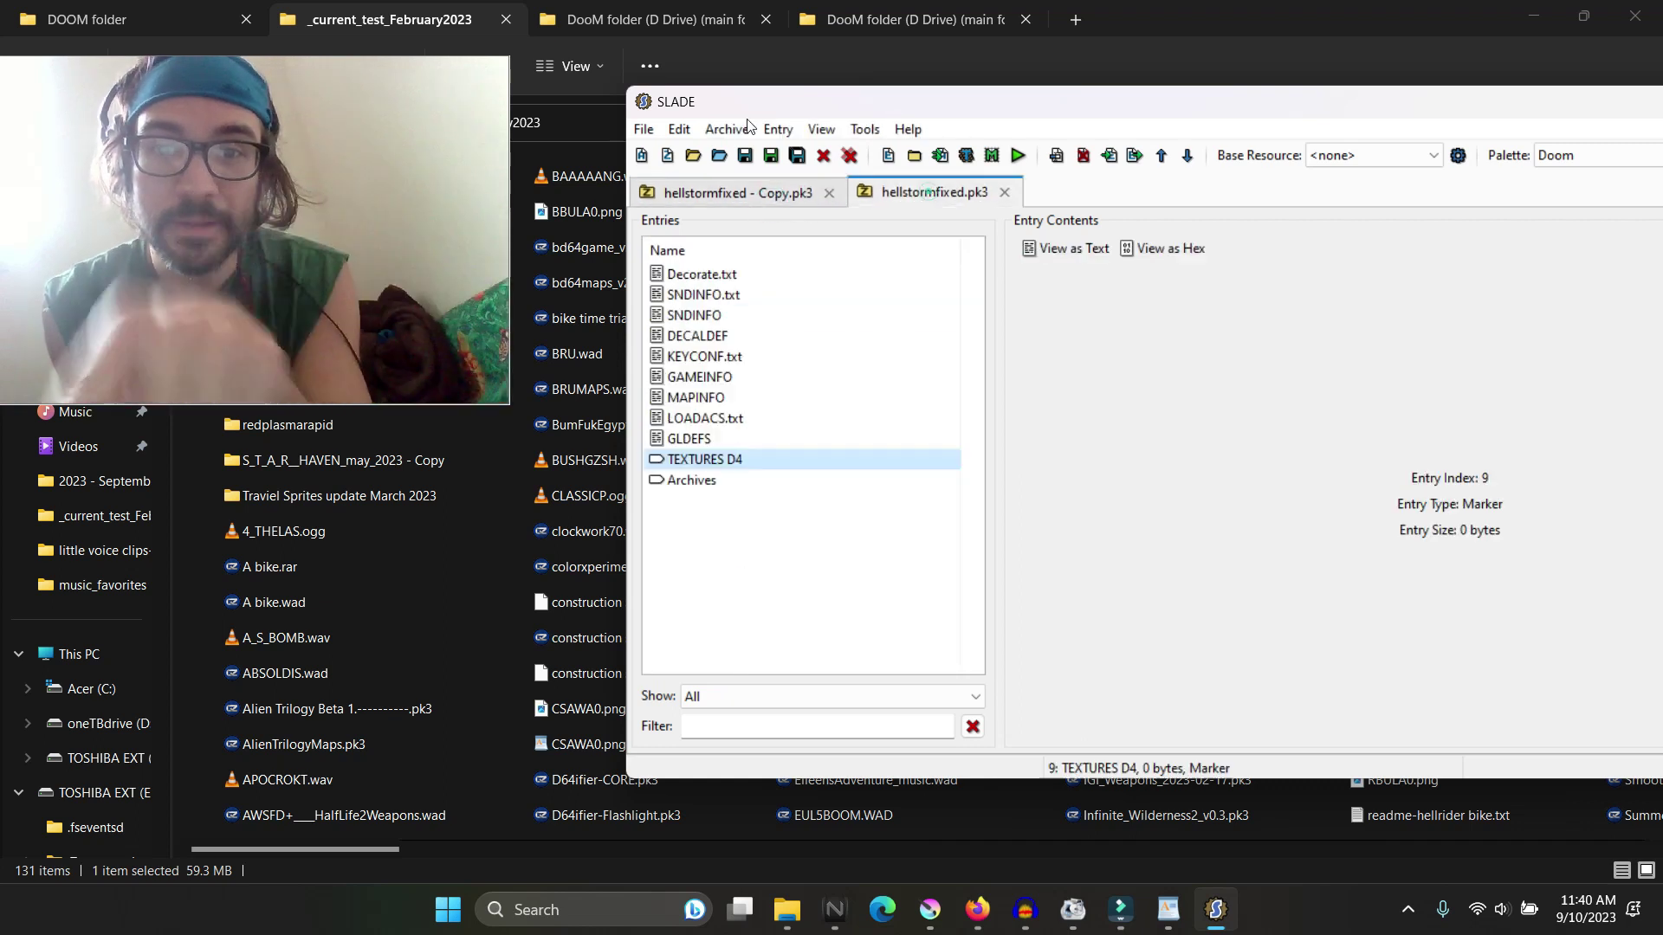
click(757, 191)
click(941, 187)
click(773, 185)
click(918, 188)
click(776, 187)
click(911, 188)
click(731, 191)
click(953, 185)
click(774, 194)
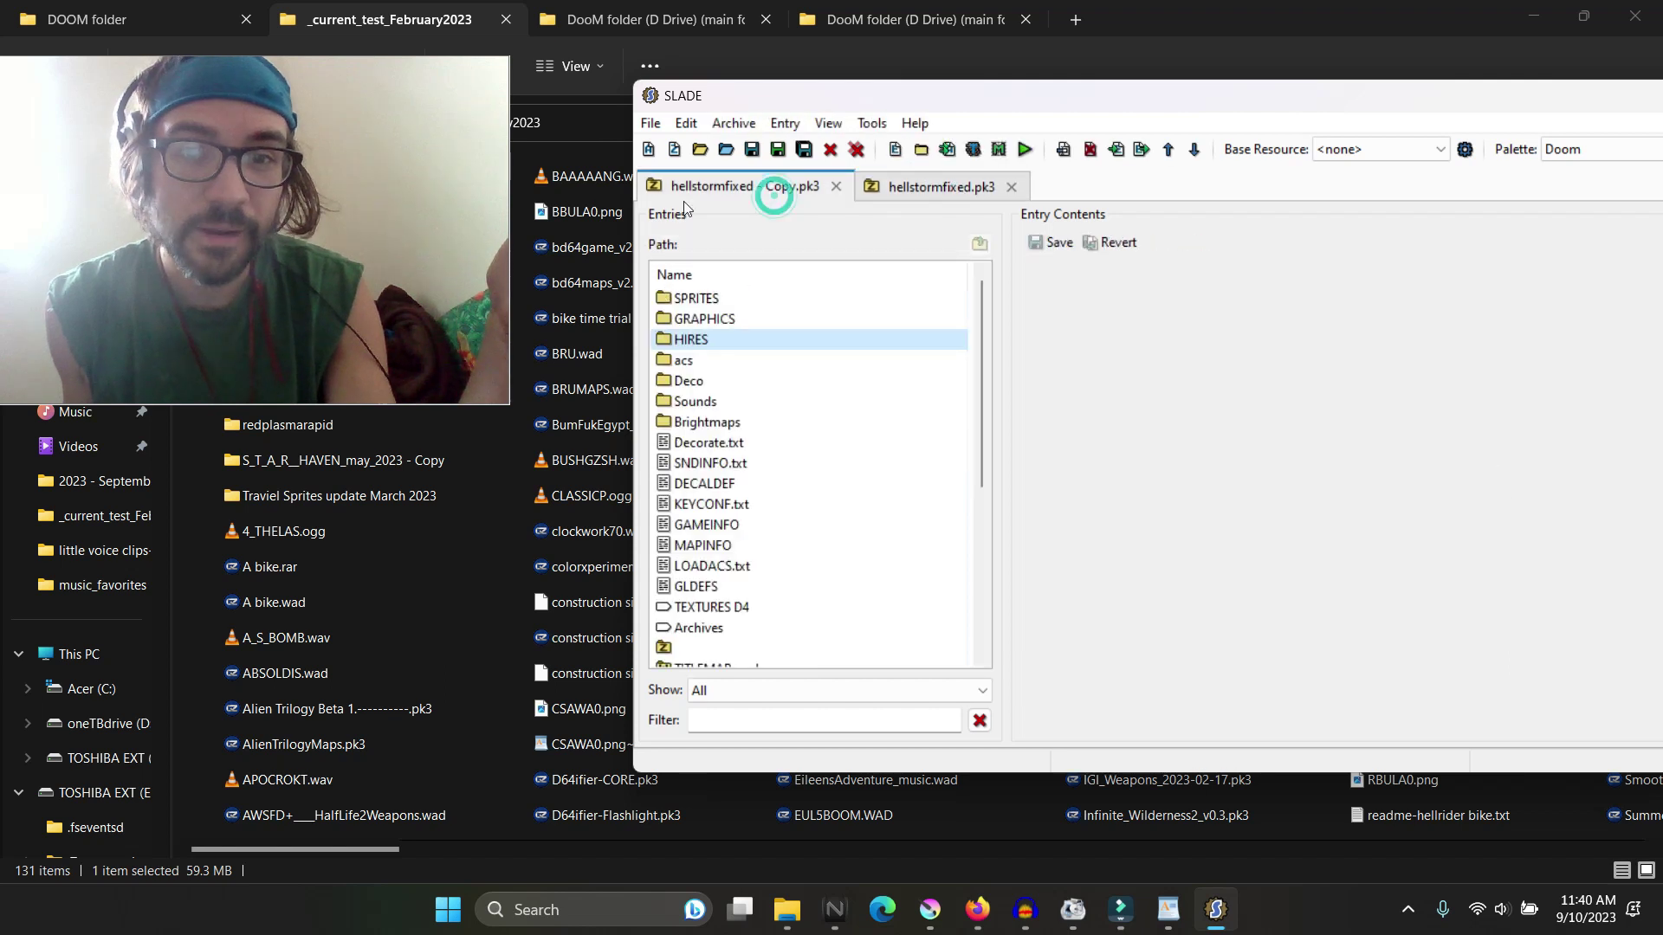
Step: Look through the full entry list of "hellstormfixed - Copy.pk3", from its folders to its sound entries
scroll(713, 526, down, 5)
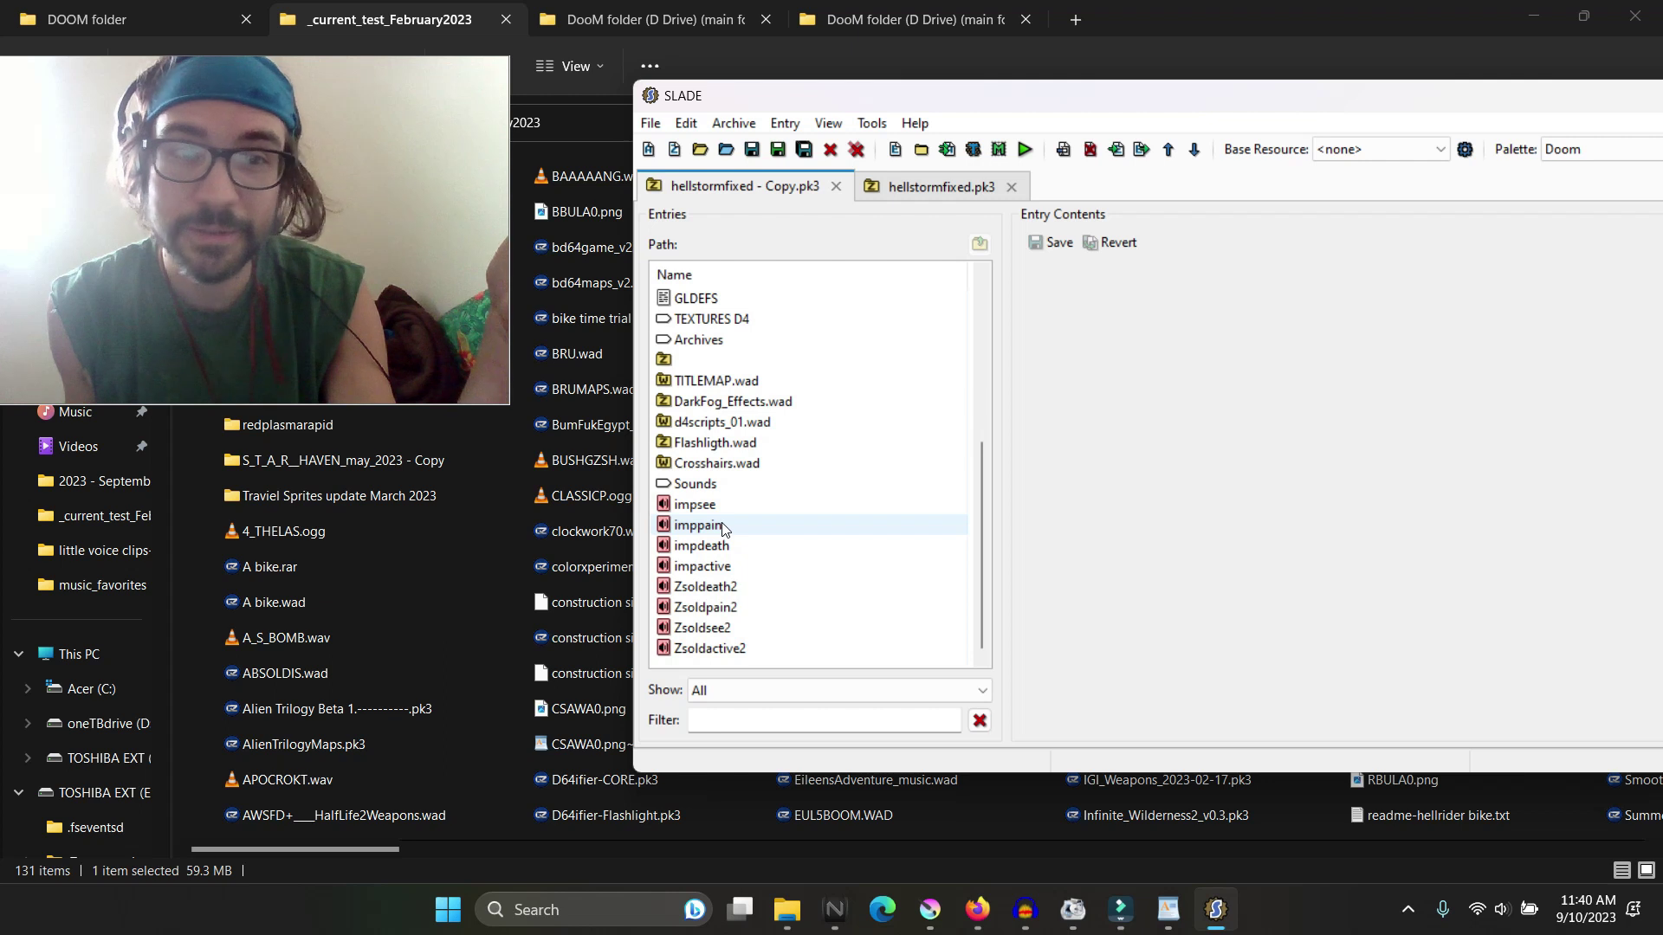
scroll(727, 520, up, 5)
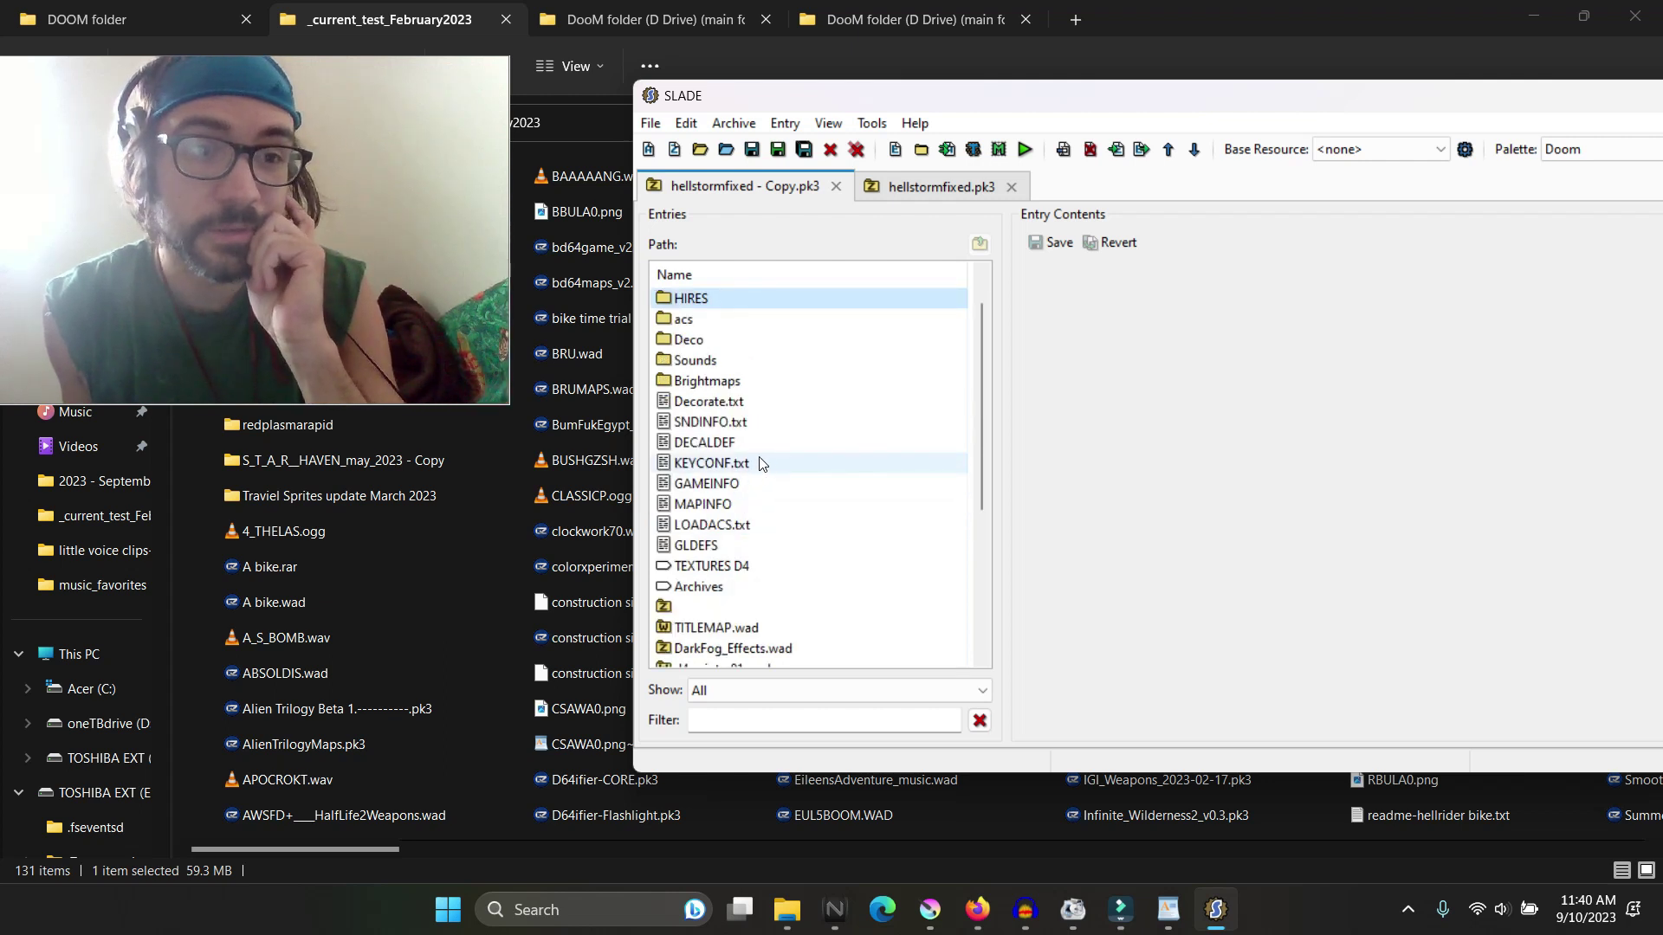
scroll(760, 464, up, 1)
scroll(760, 464, down, 5)
scroll(761, 465, up, 5)
scroll(761, 464, down, 5)
scroll(760, 464, up, 5)
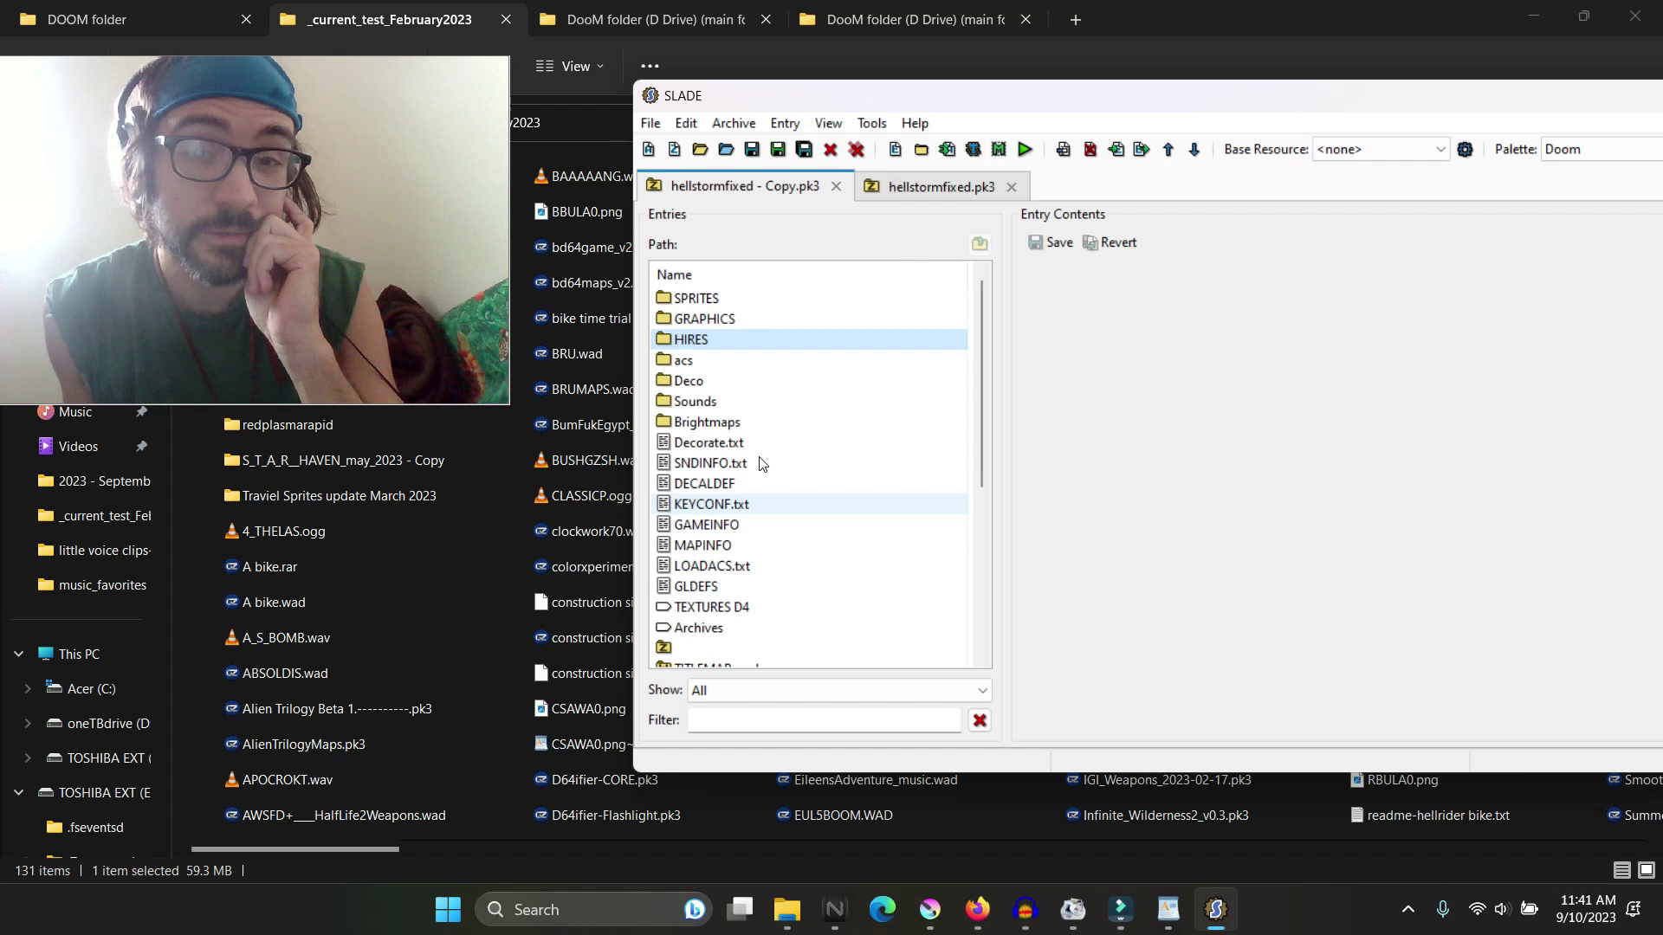
drag(503, 404, 911, 700)
drag(773, 486, 793, 582)
drag(970, 104, 1514, 100)
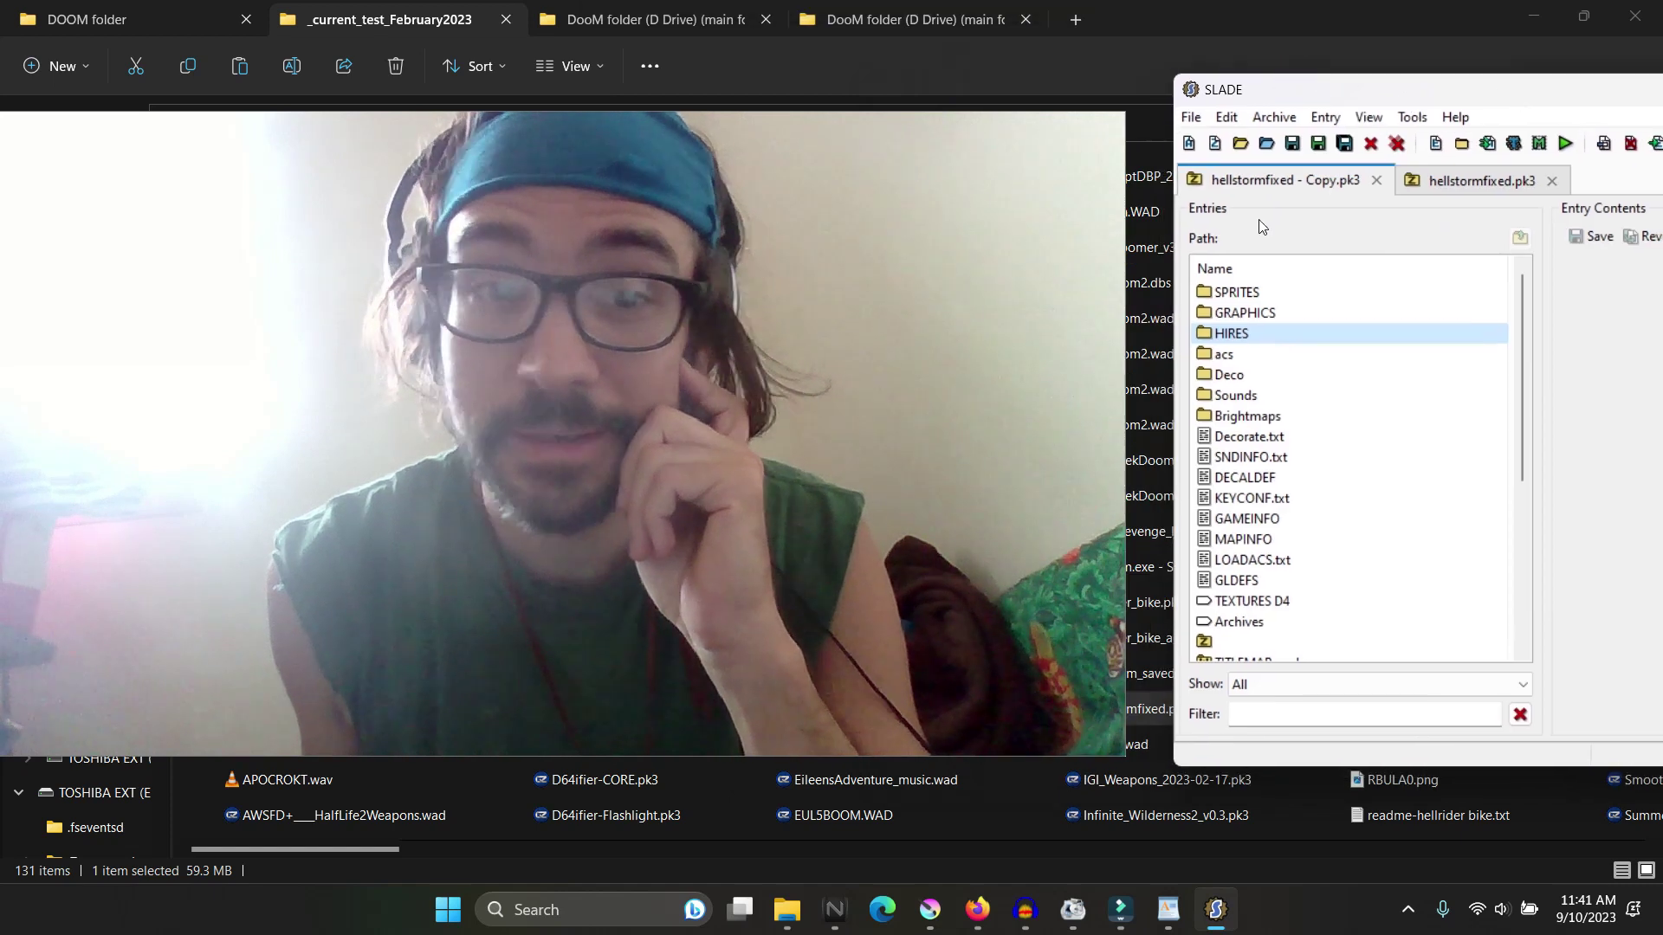
click(975, 212)
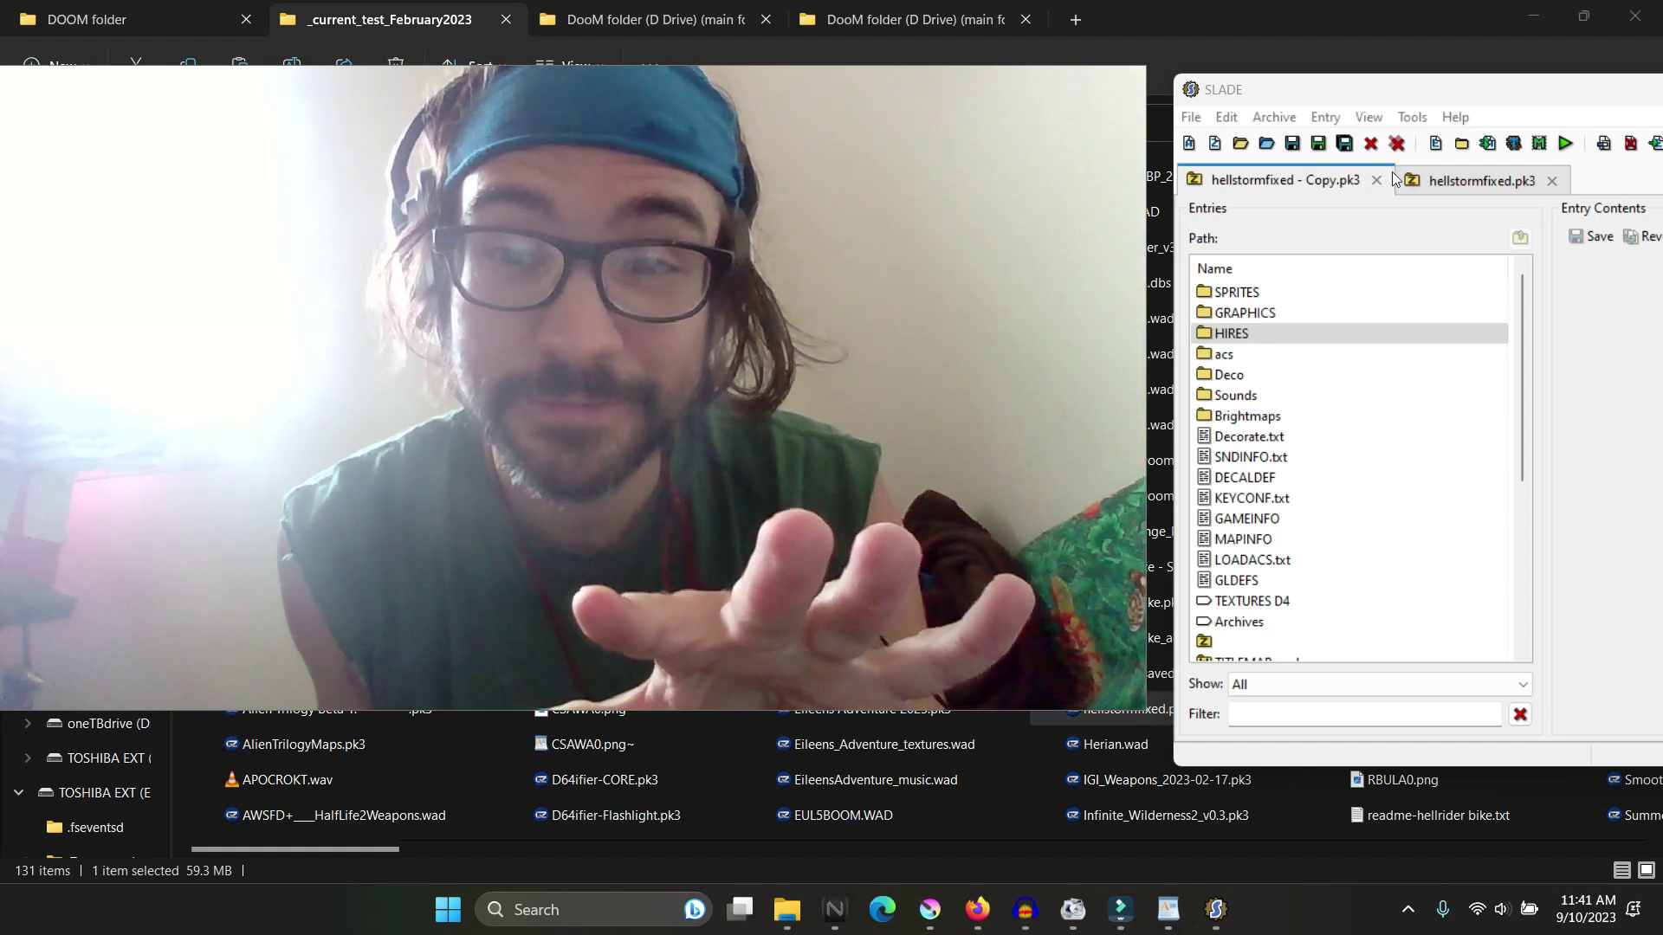
drag(1585, 90, 1362, 120)
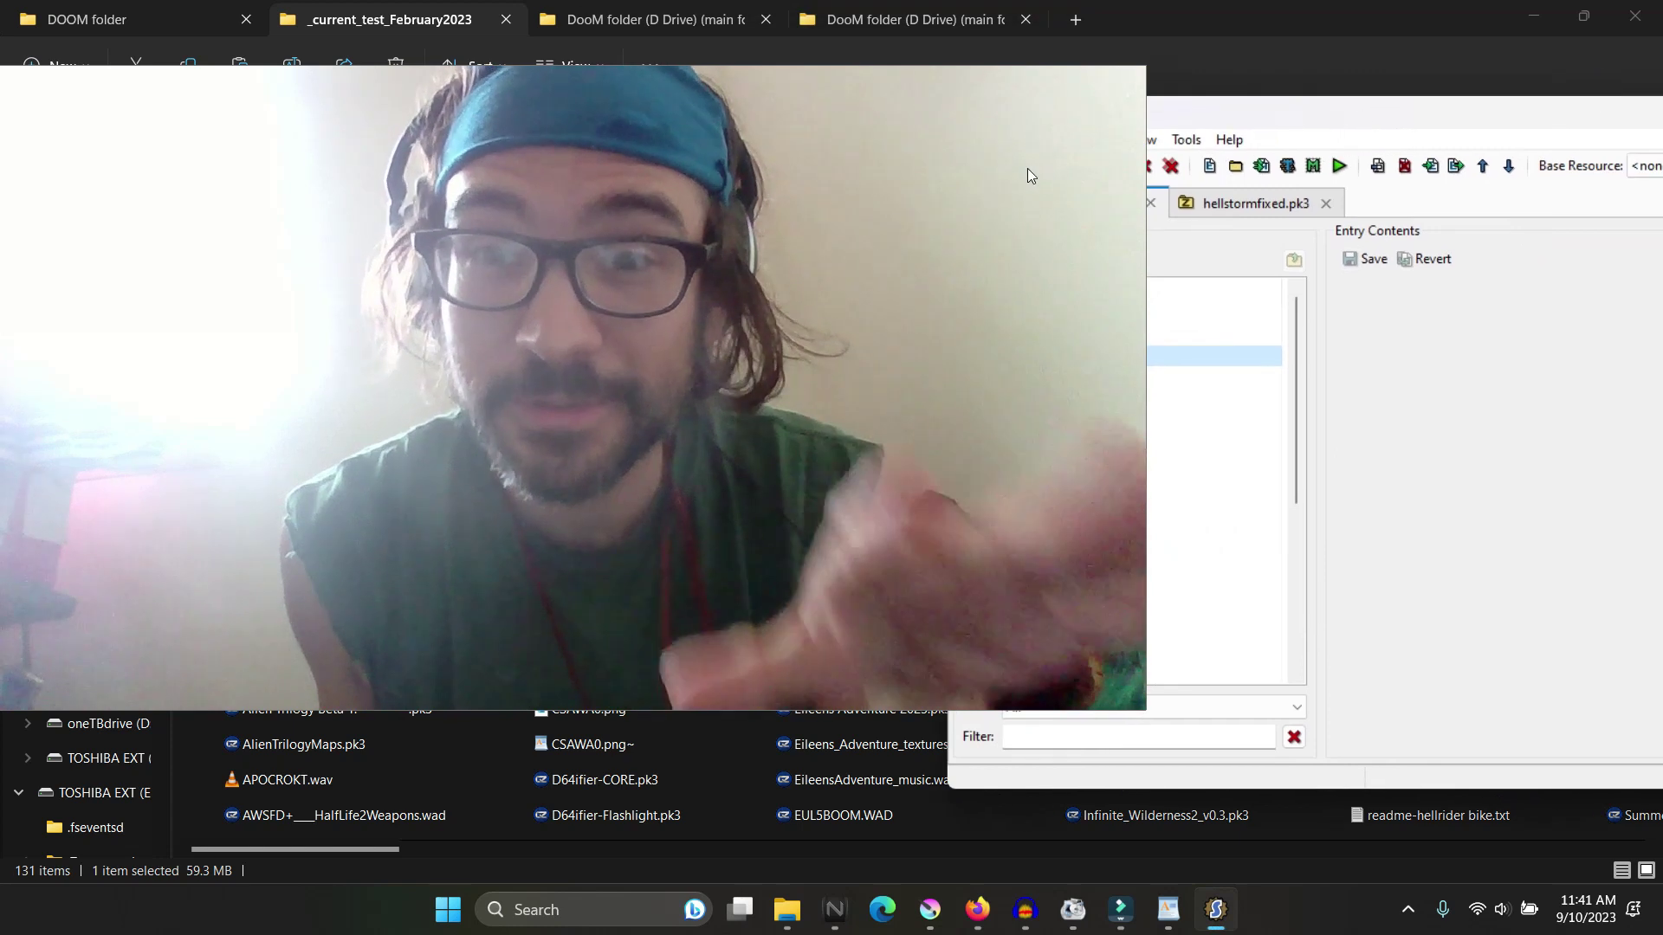
drag(1028, 168, 878, 190)
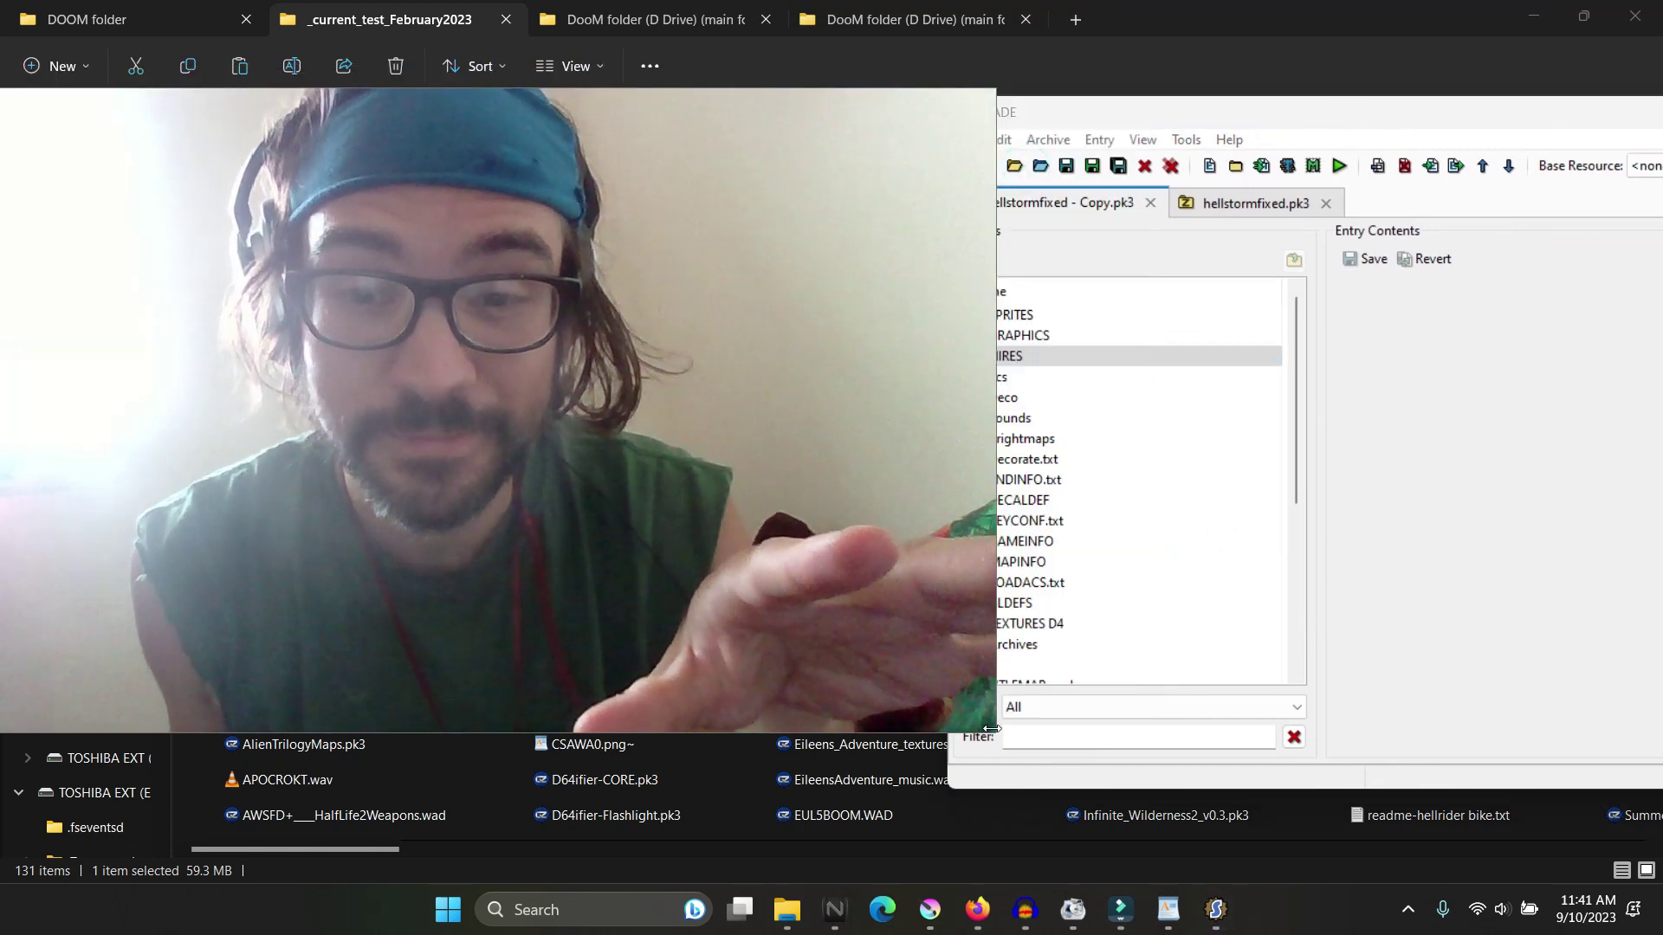
drag(994, 736, 696, 563)
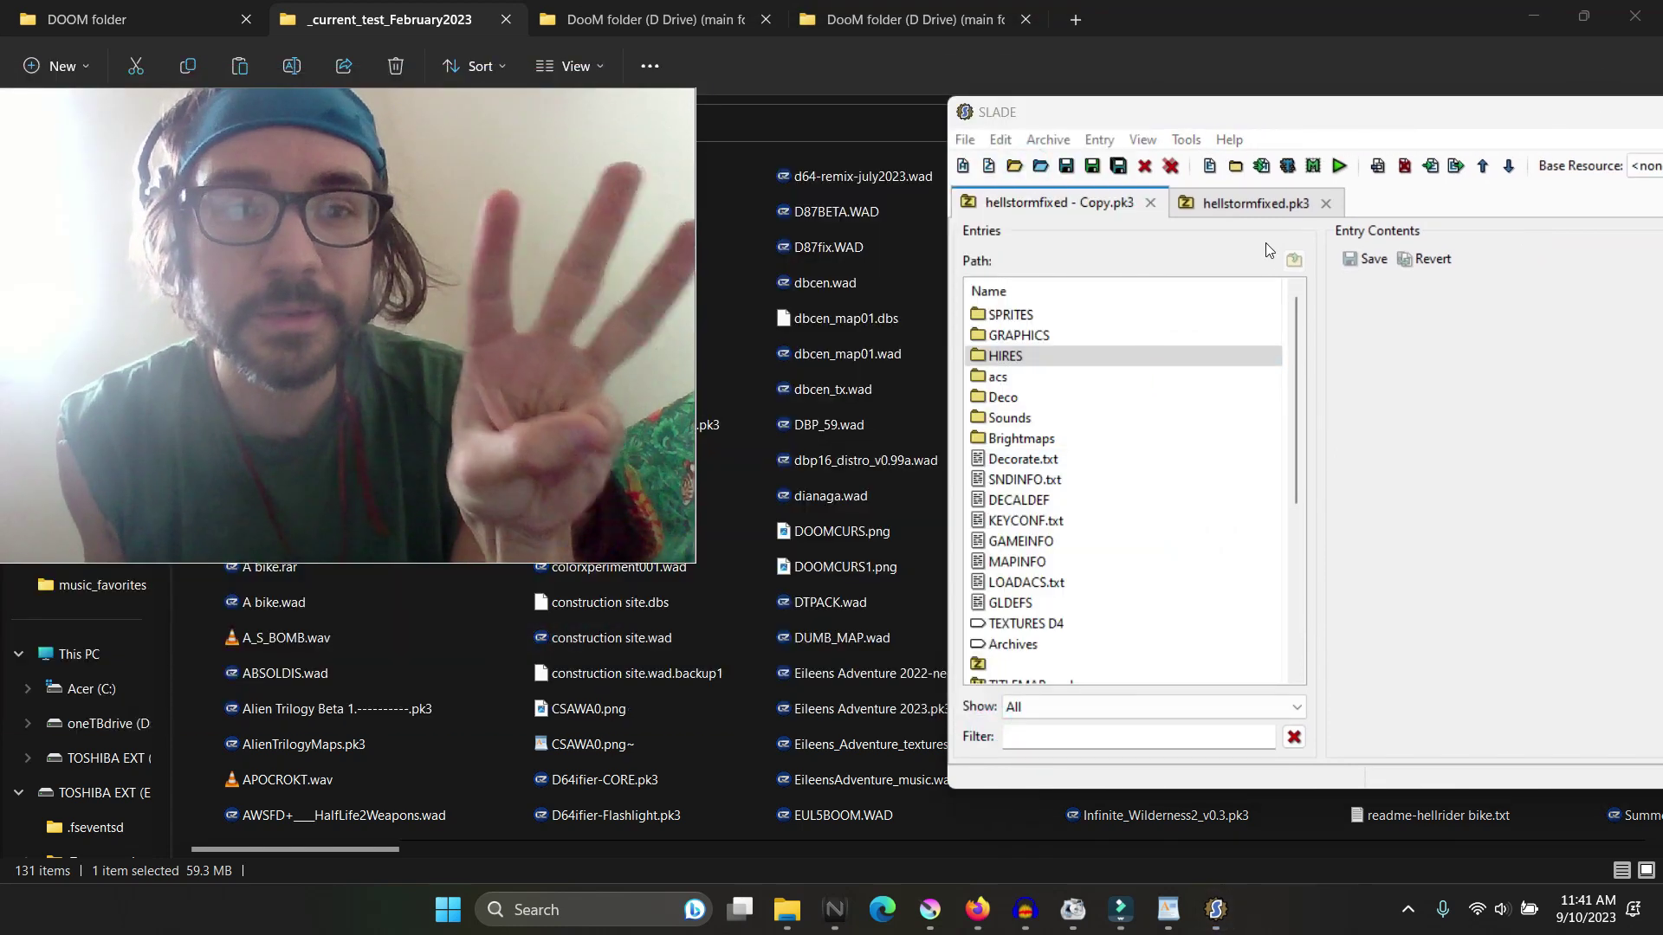
drag(1273, 113, 1044, 149)
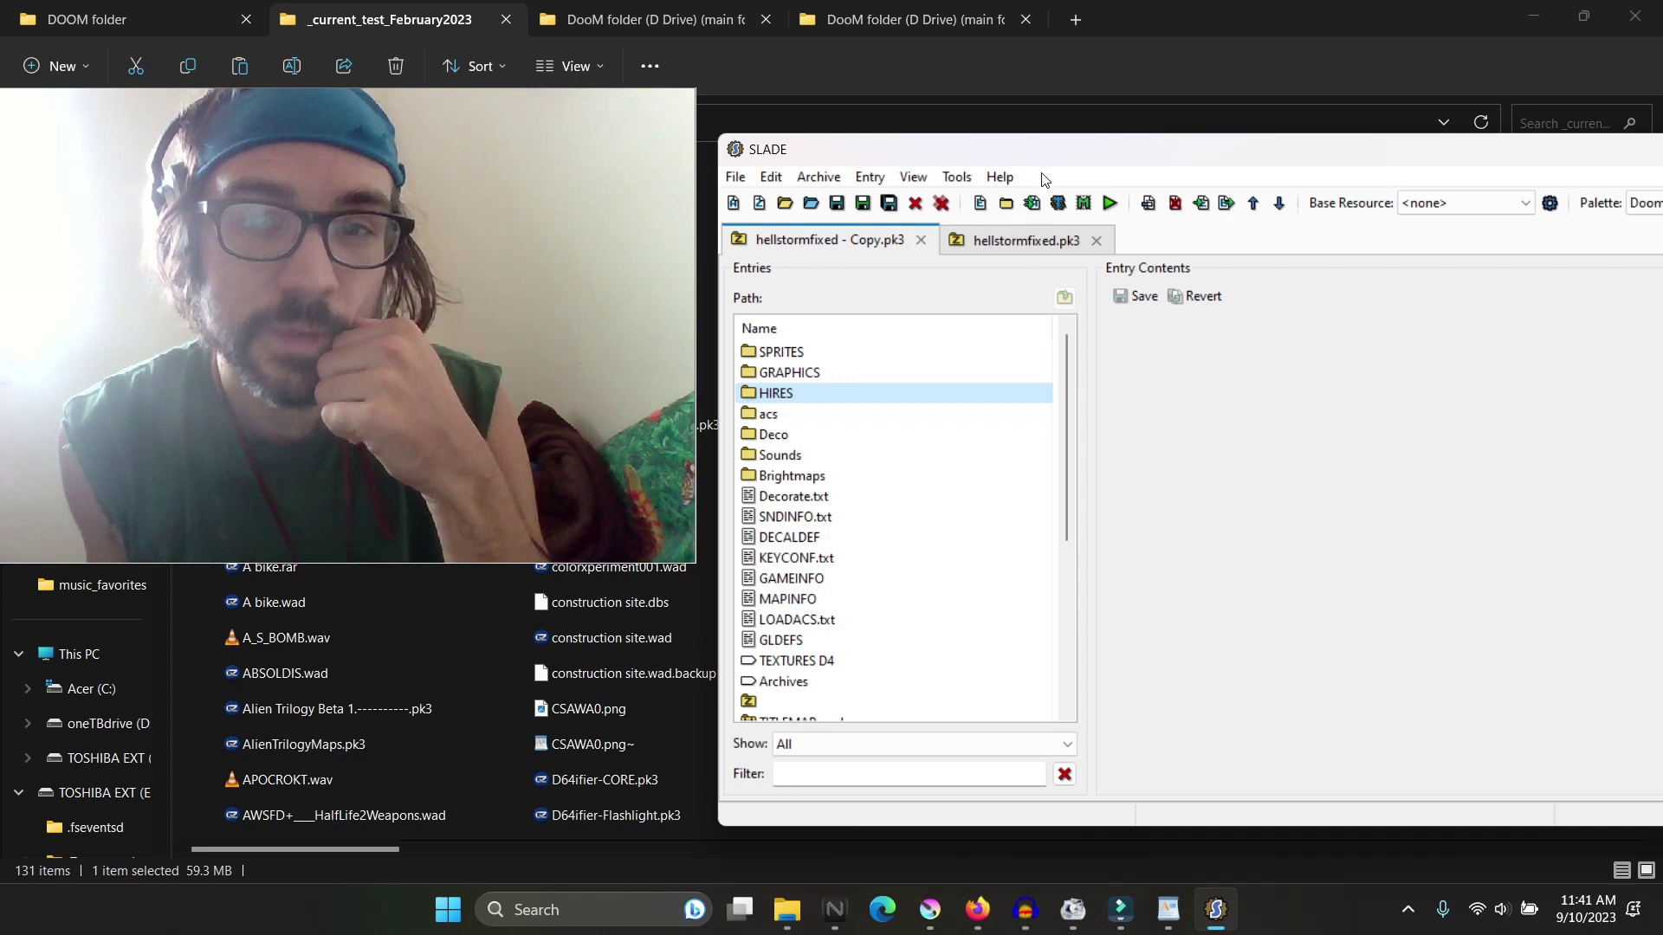
drag(1051, 160, 1052, 121)
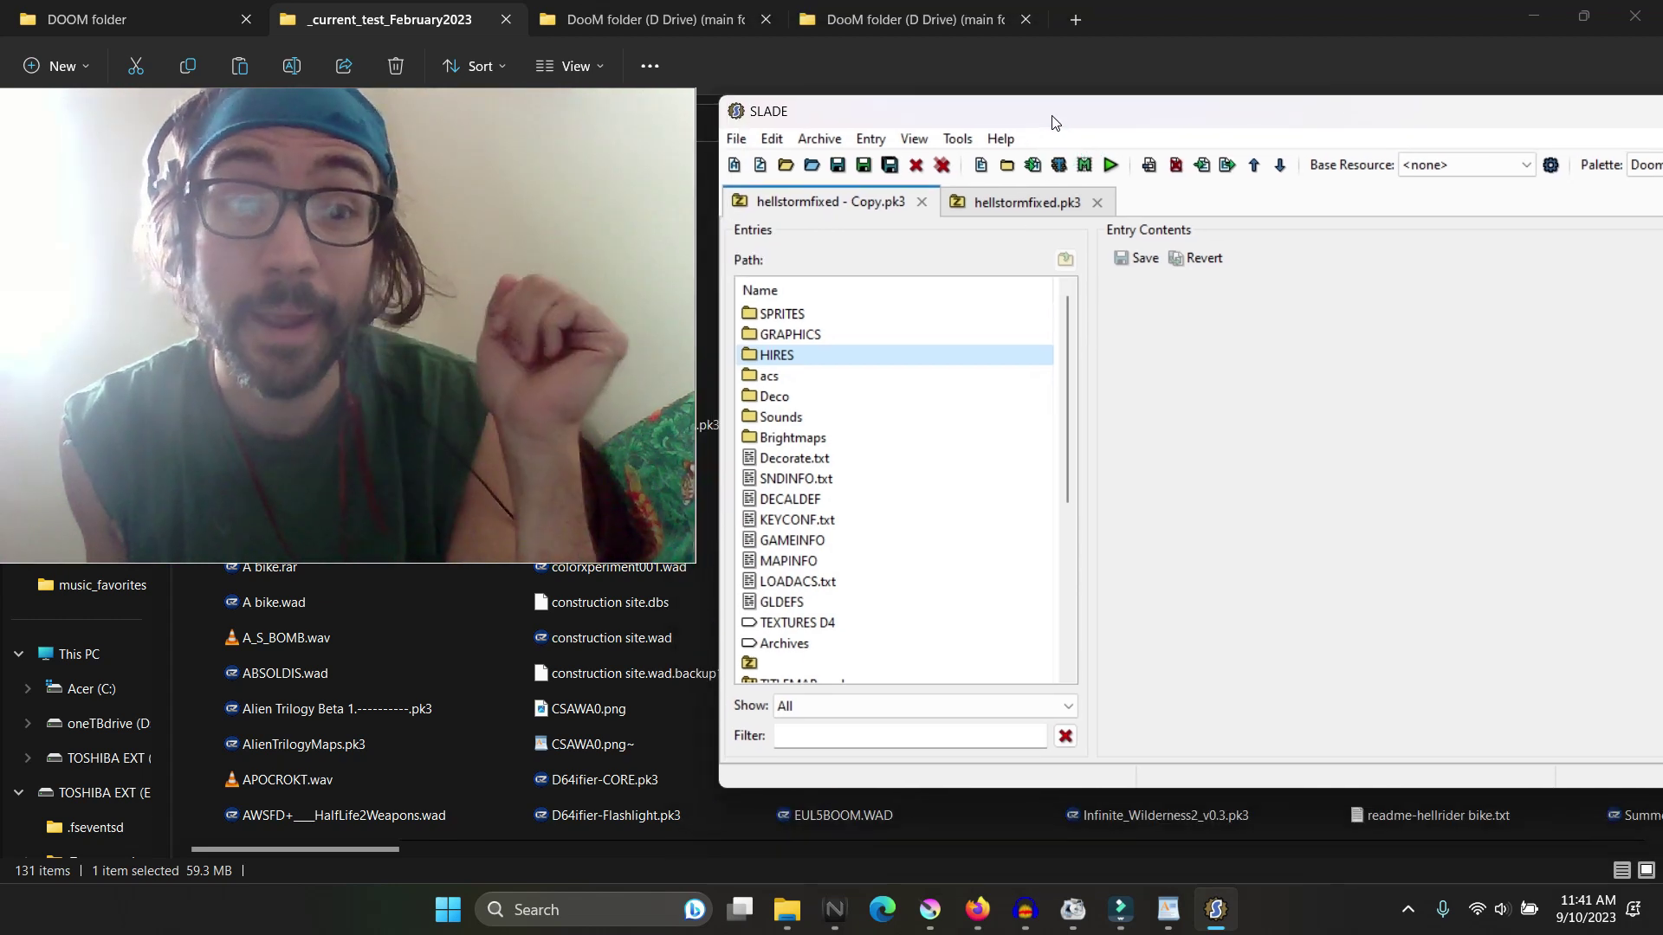
Step: Switch to Firefox, check the replies in the Doomworld SLADE thread, and return to the "doom slade 3 corrupted pk3" search results
click(977, 909)
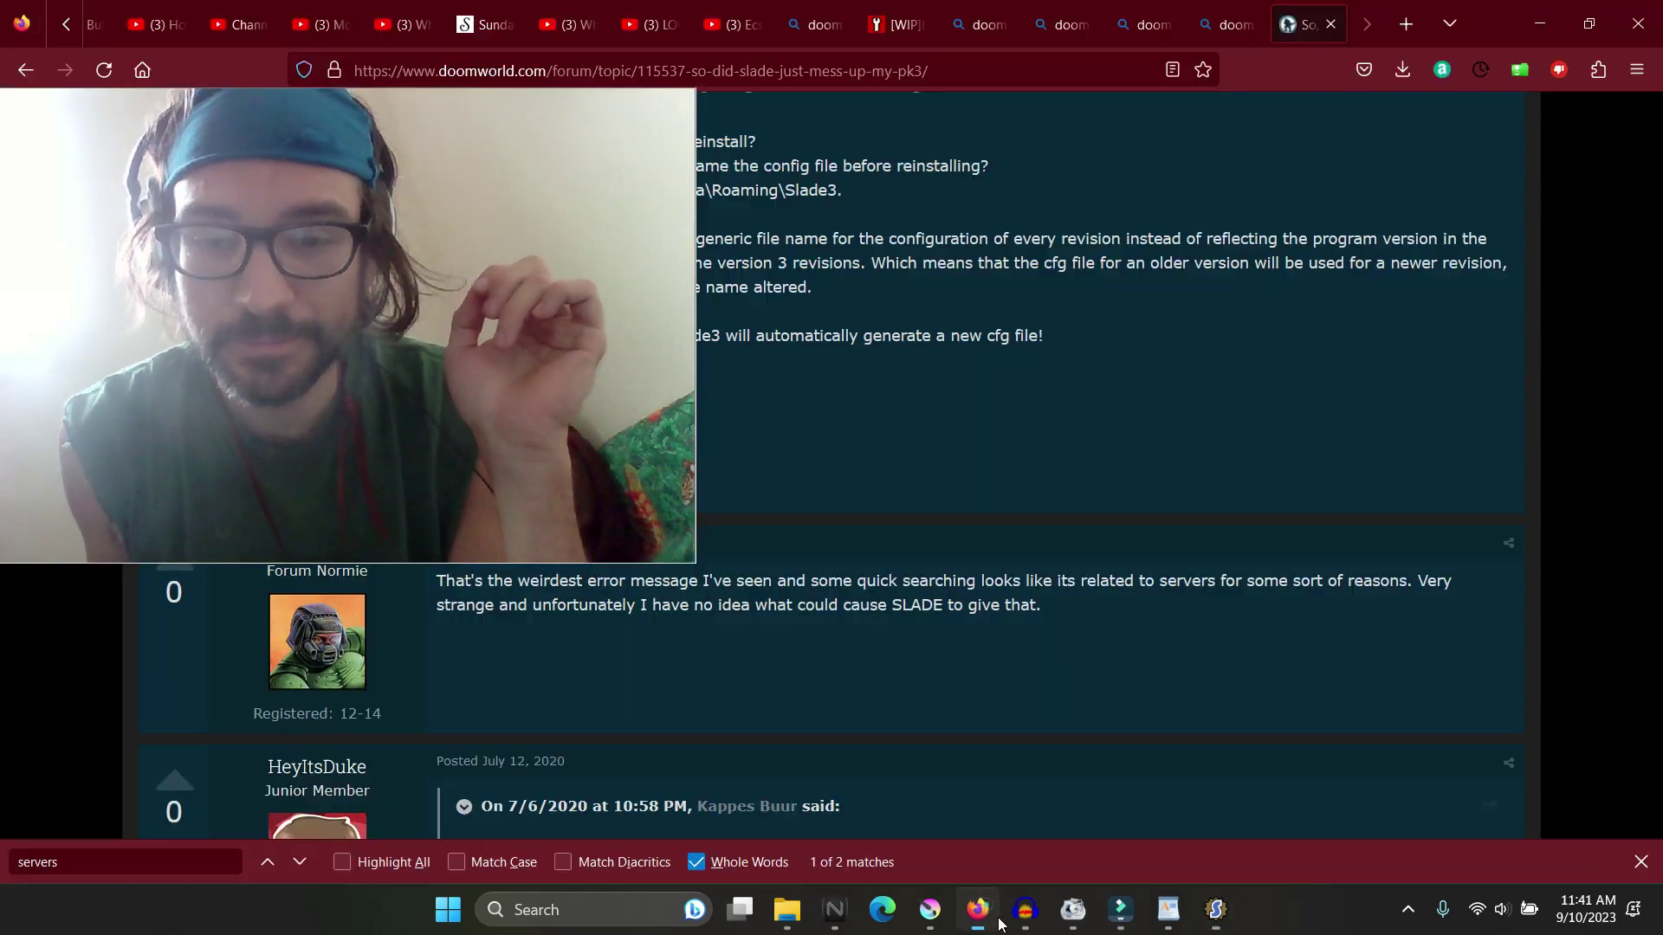
scroll(1005, 363, down, 4)
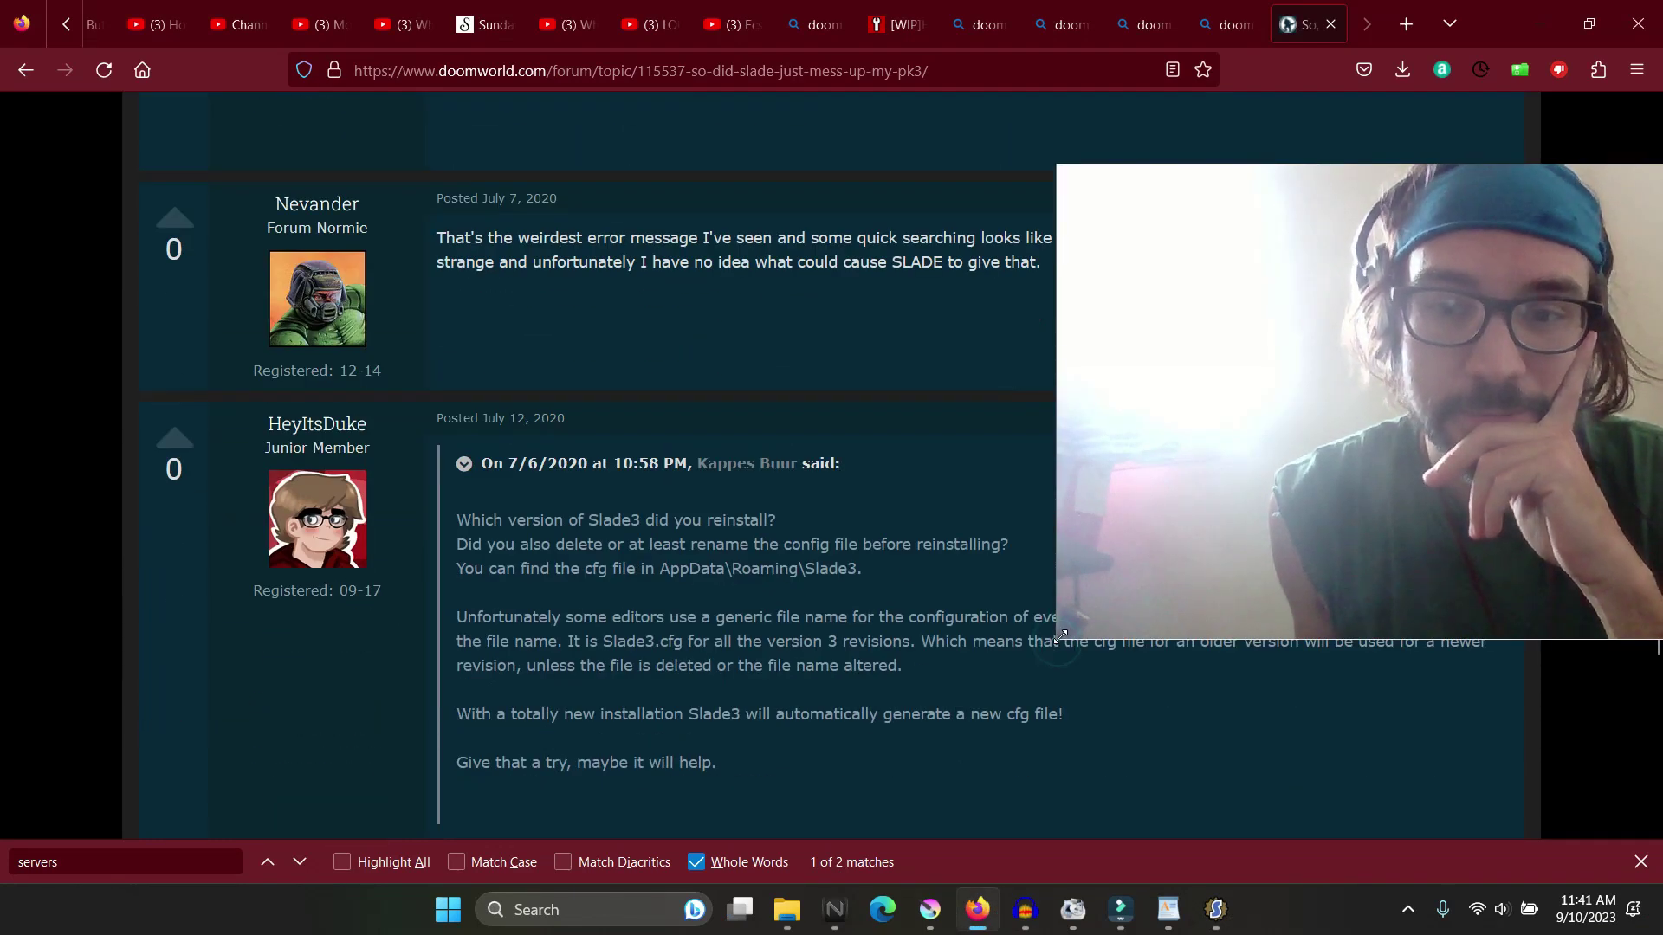
drag(1061, 639, 1354, 408)
drag(1542, 226, 1253, 245)
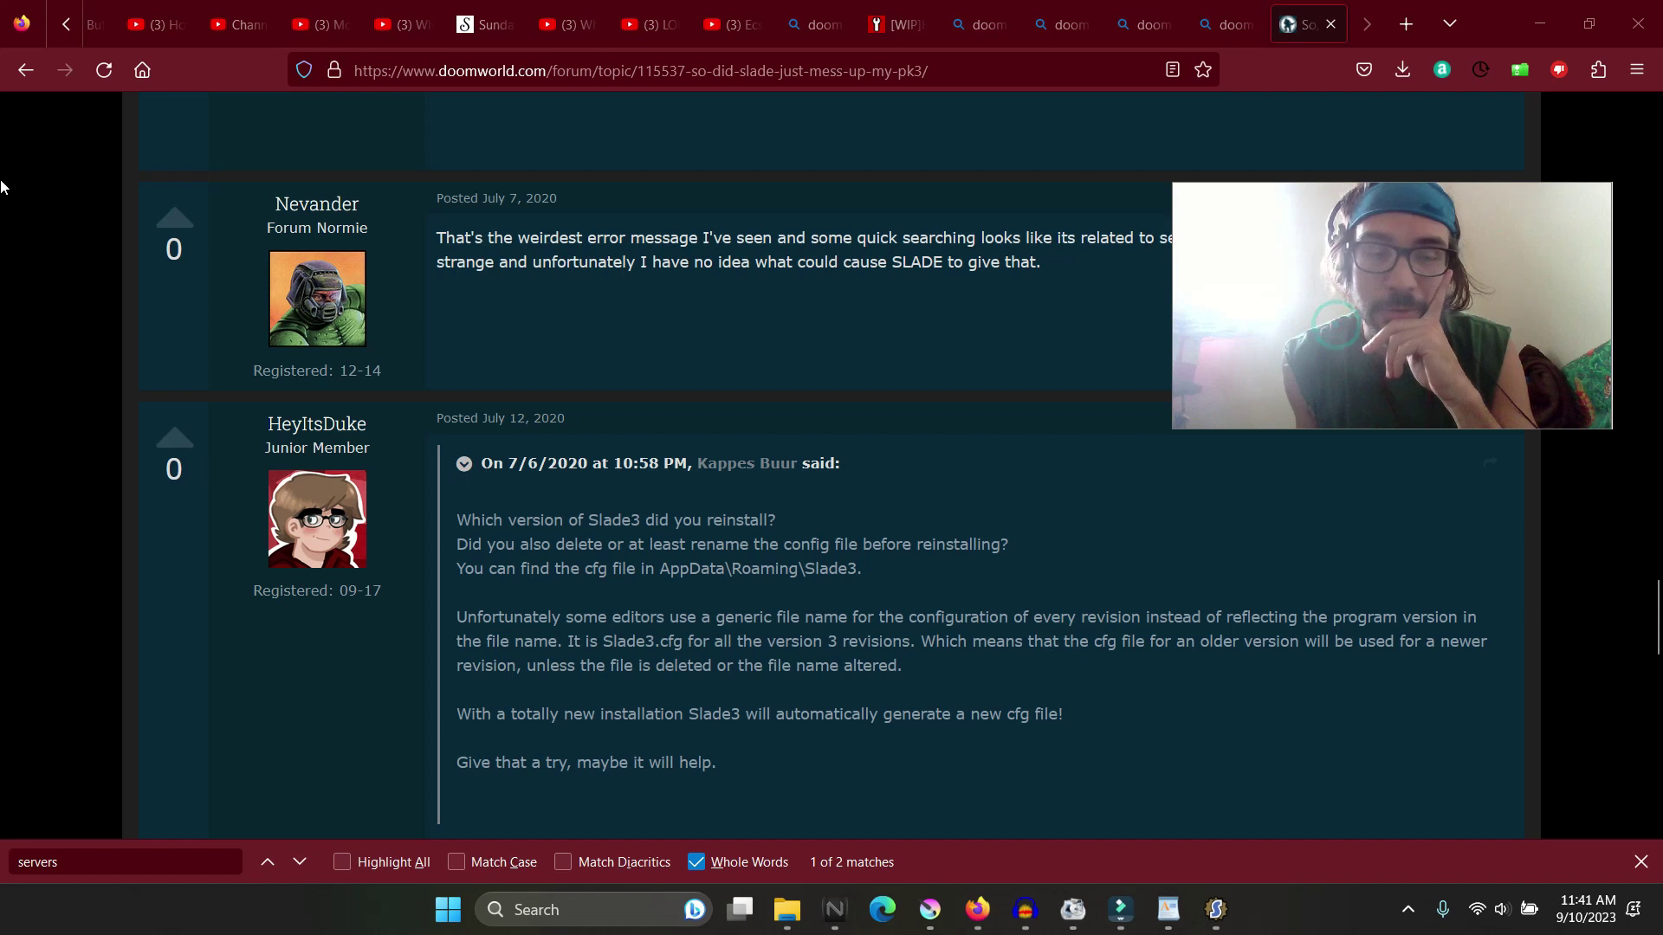
click(28, 85)
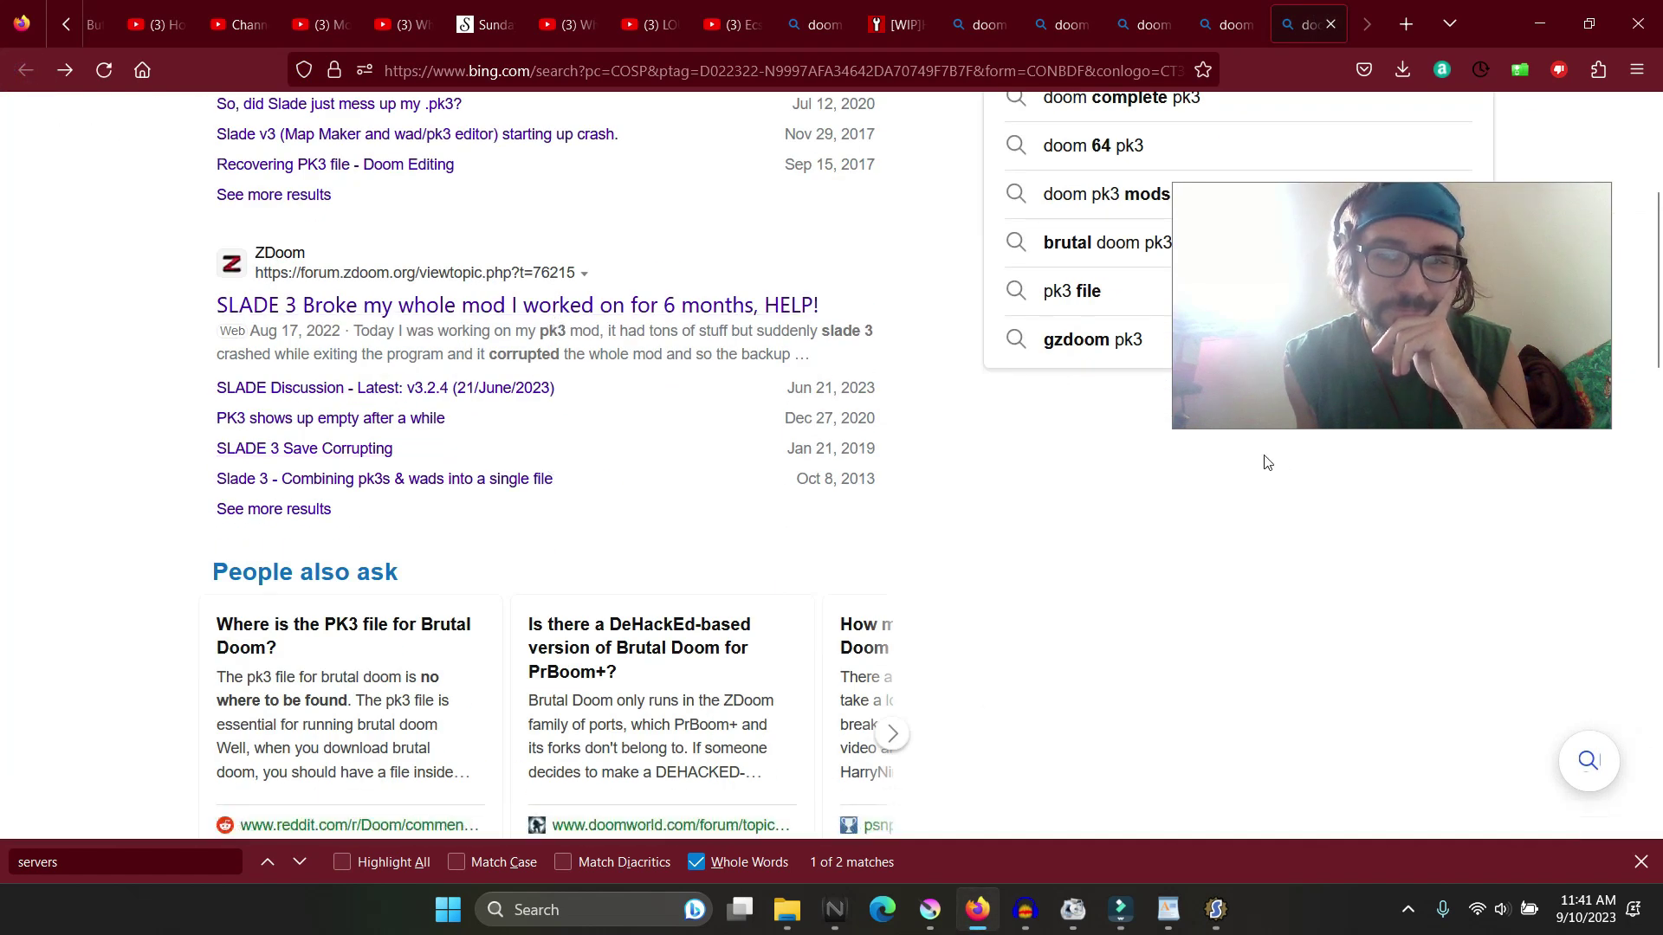
drag(1176, 427, 997, 580)
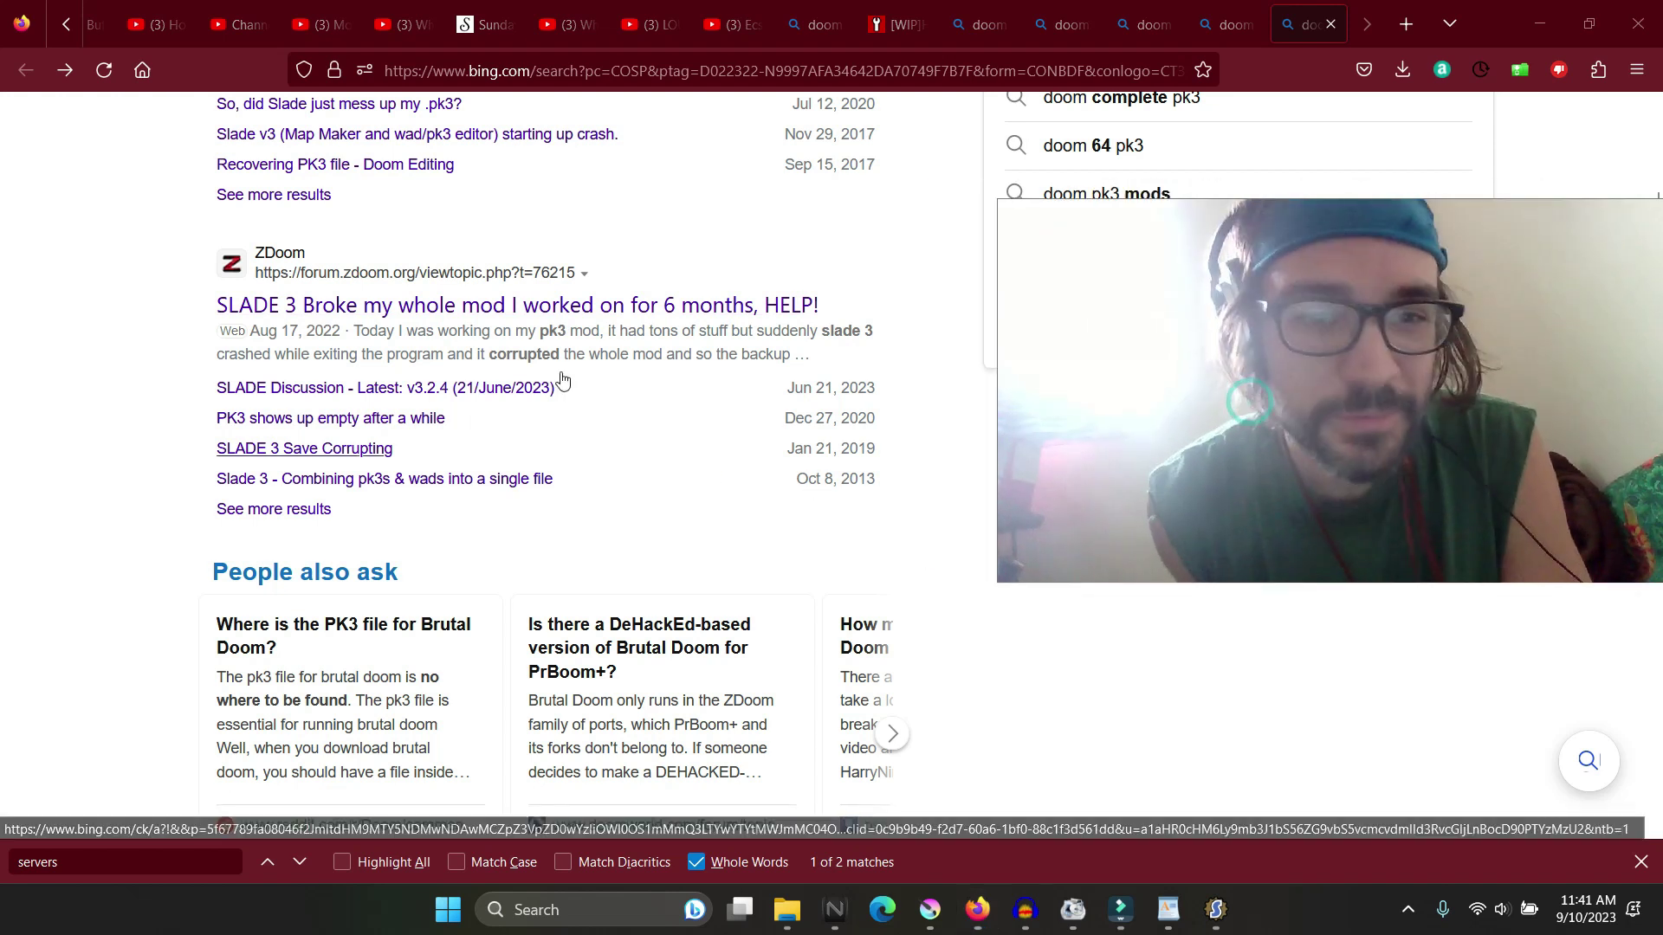
scroll(476, 312, up, 5)
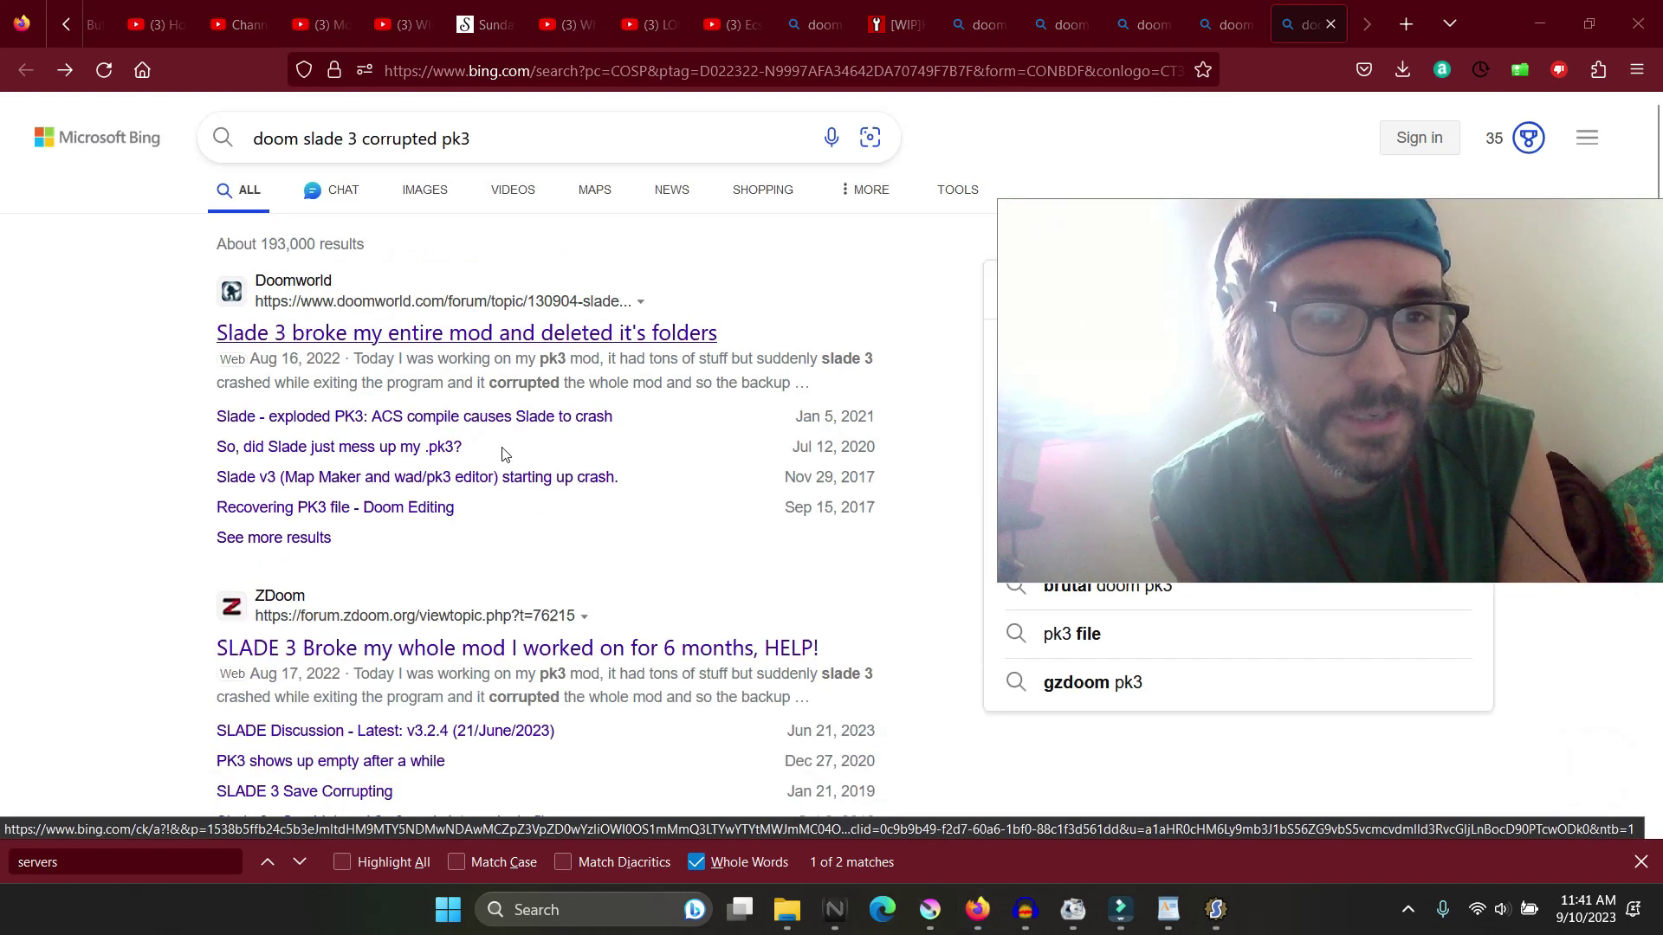
Step: Open the Doomworld thread "Slade 3 broke my entire mod and deleted it's folders" and read the replies about backups and recovery
click(502, 330)
scroll(845, 475, down, 20)
scroll(825, 469, up, 9)
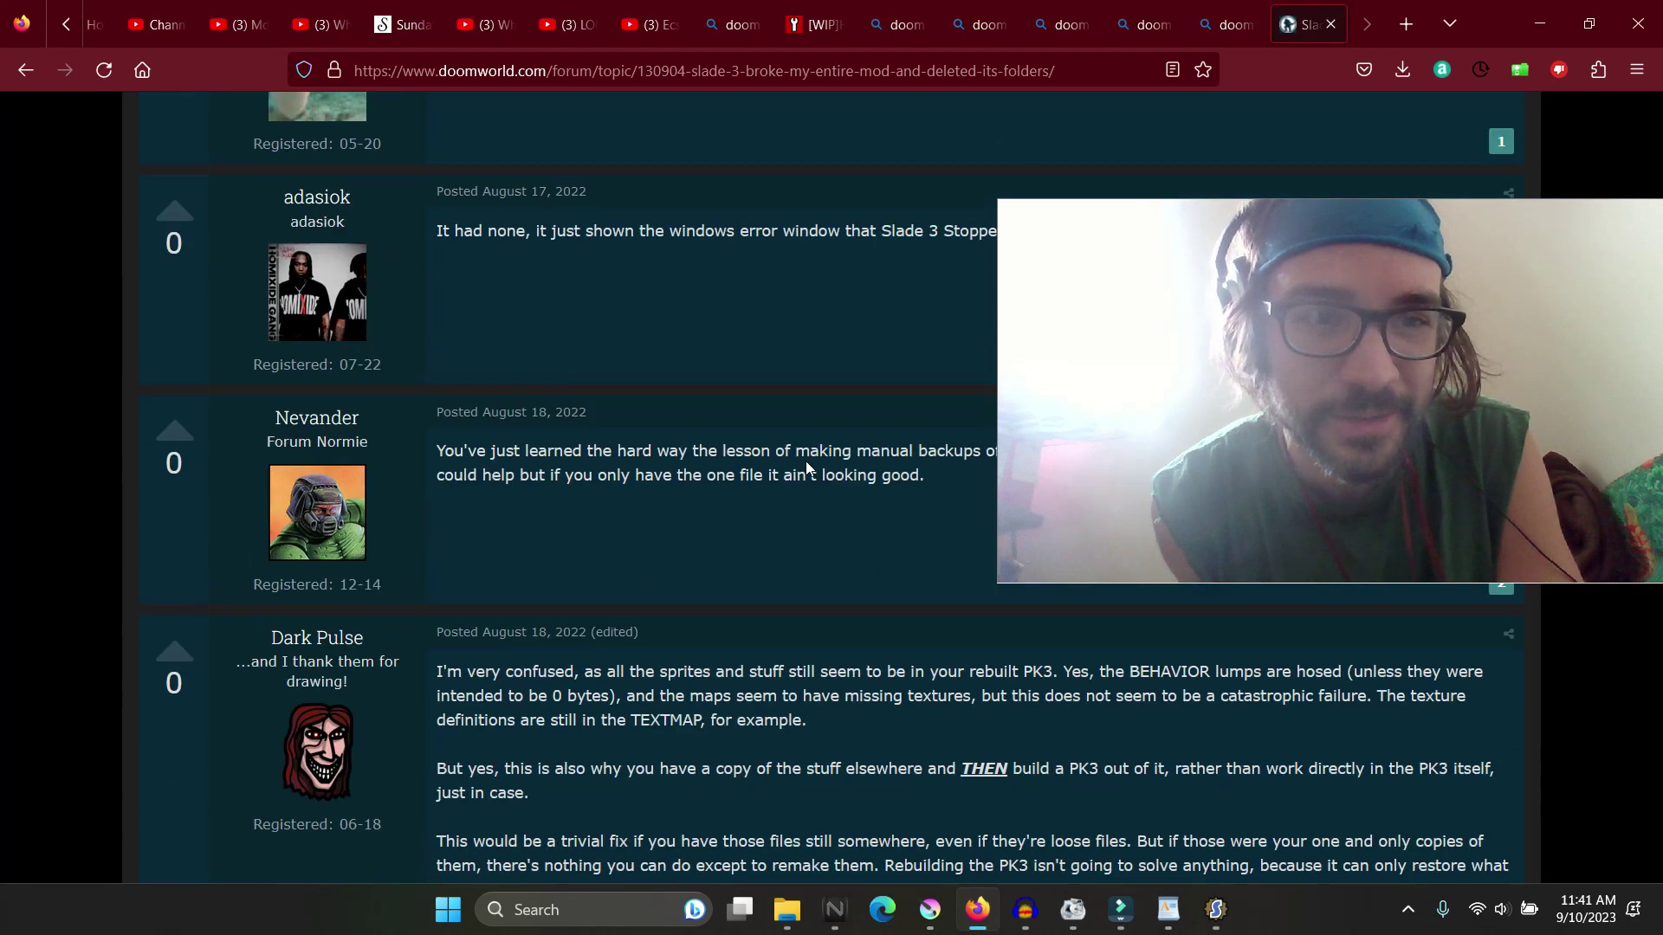
drag(1162, 474, 1280, 382)
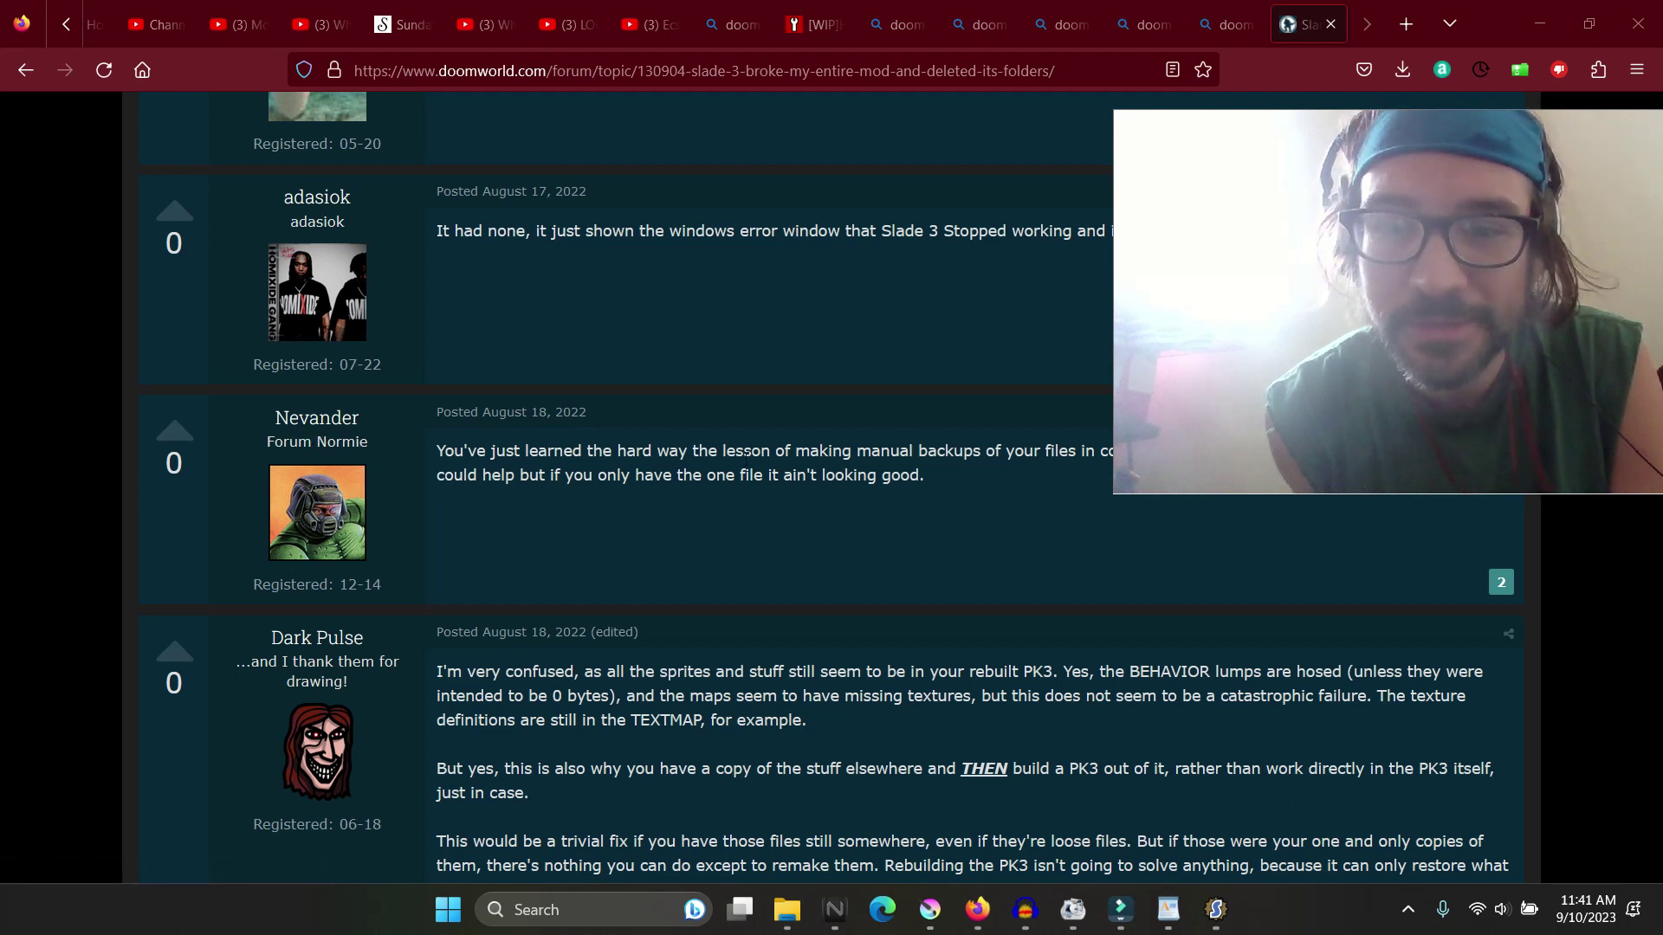
drag(1235, 369, 1223, 315)
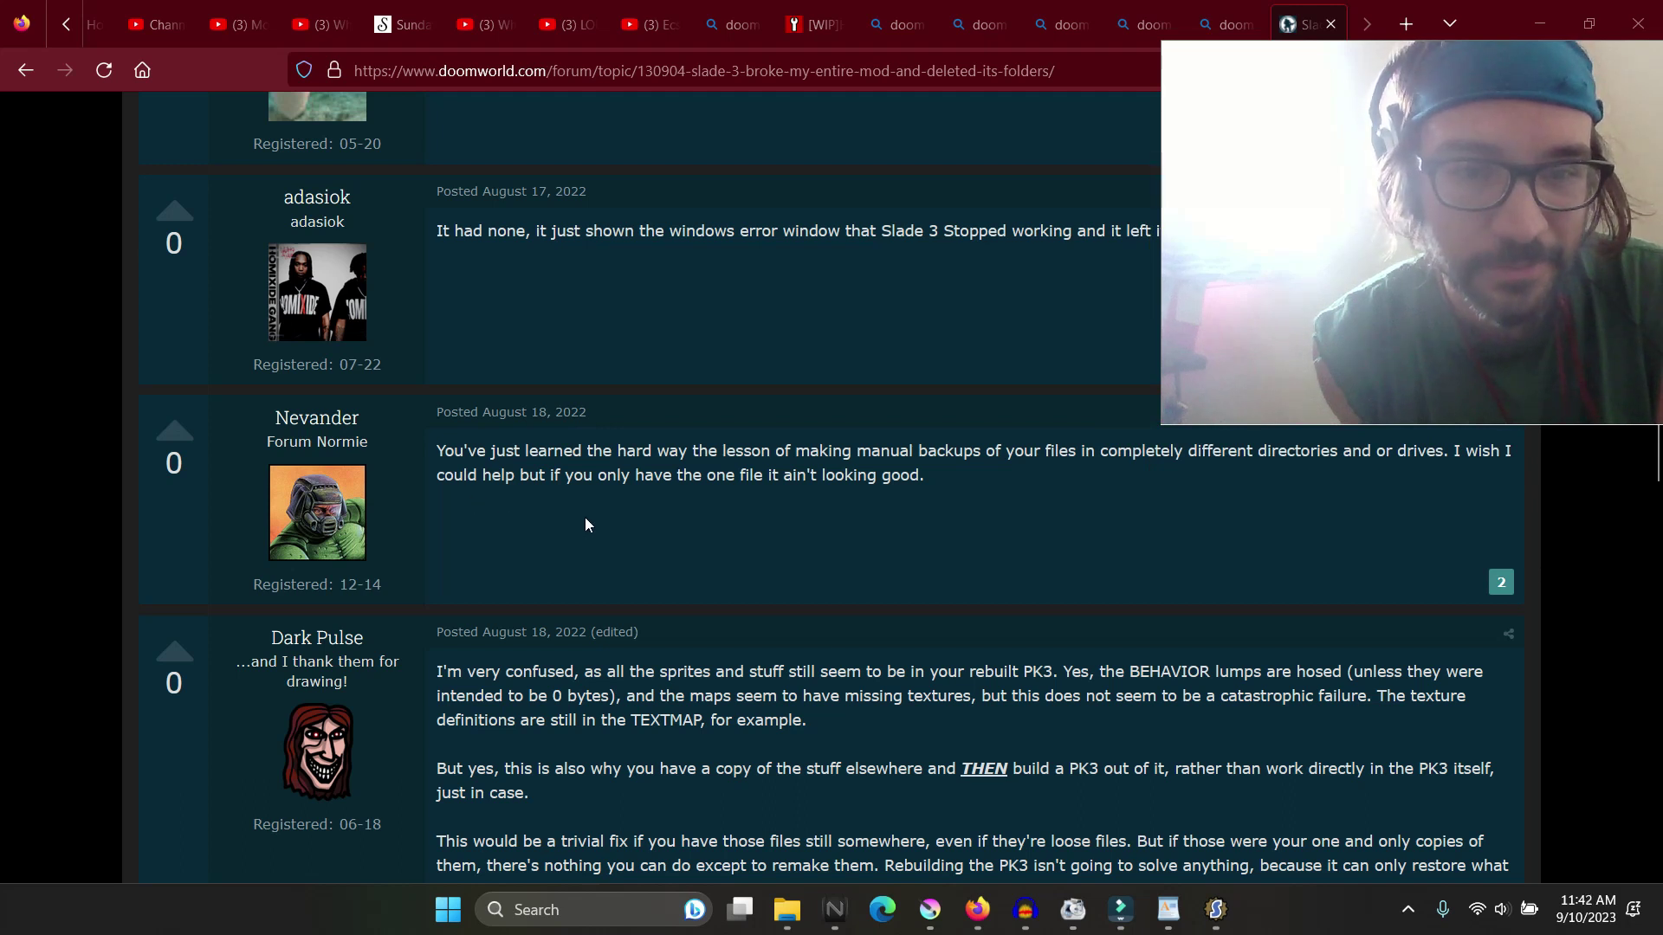
scroll(585, 524, down, 10)
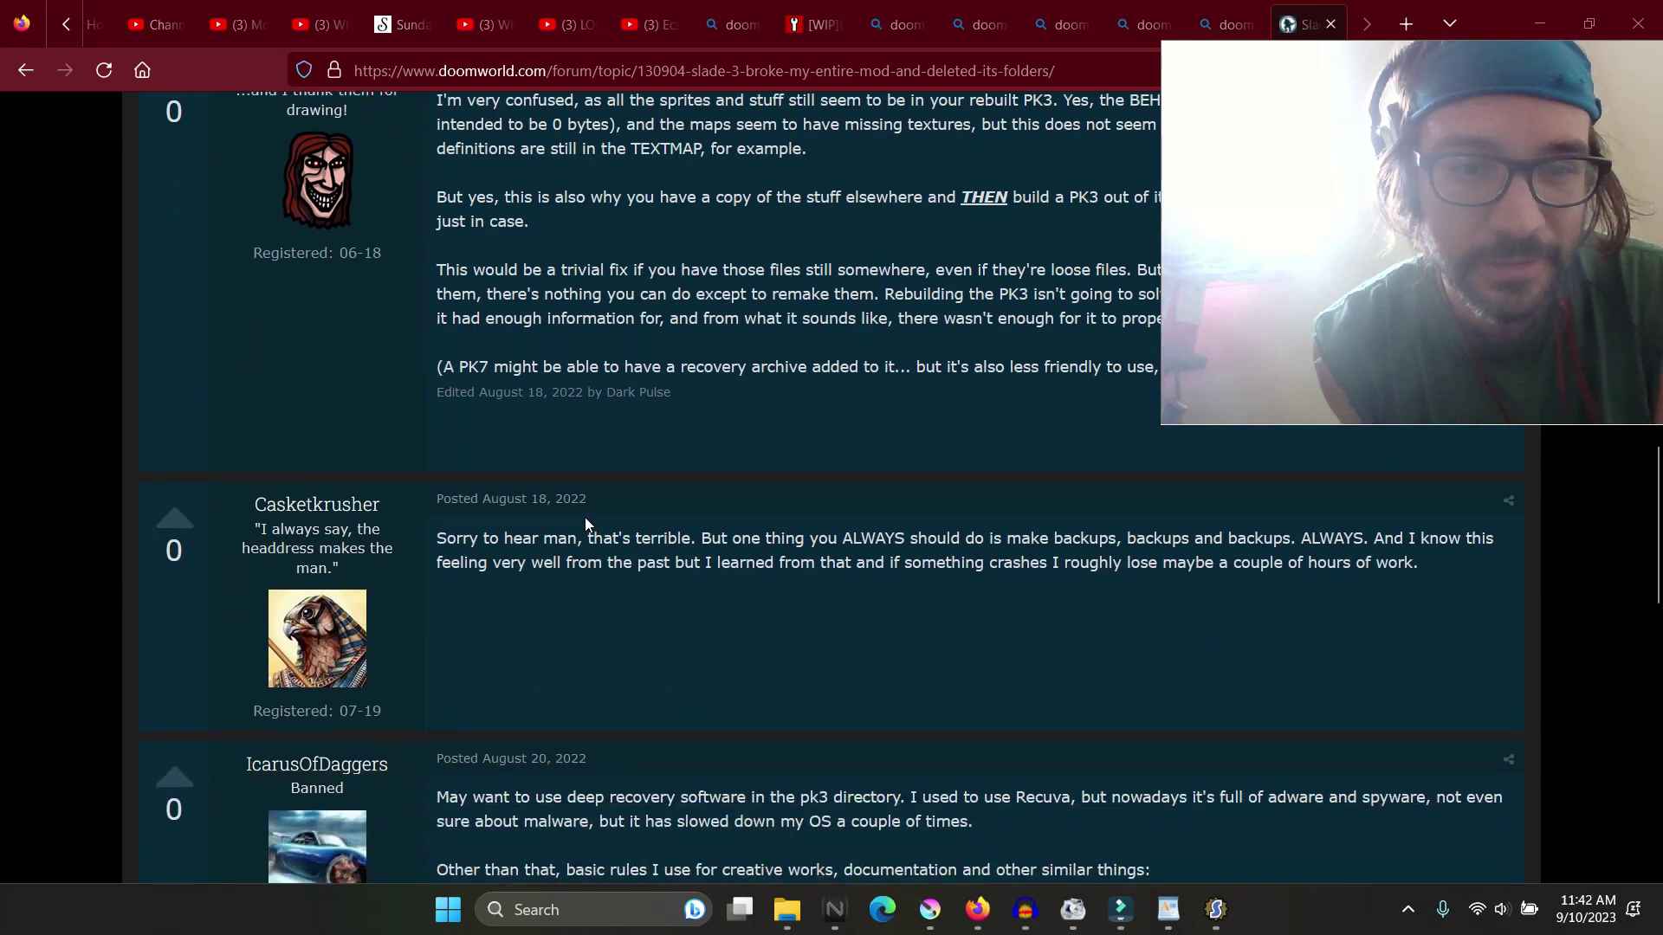
scroll(585, 519, down, 4)
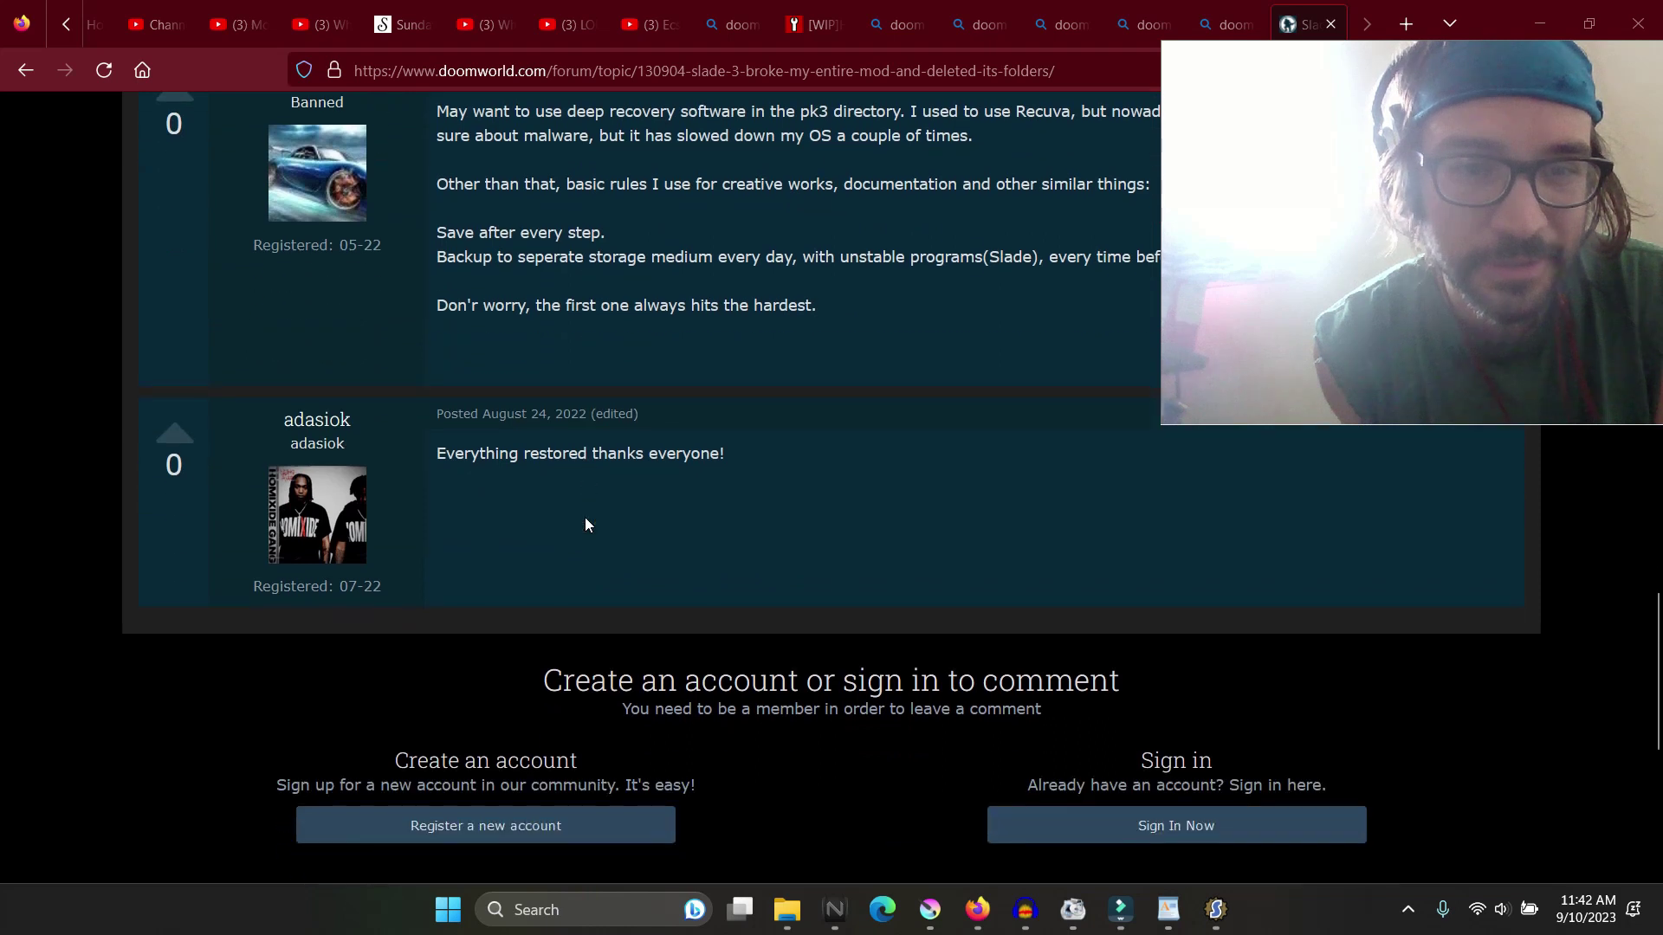
Step: Reread the Doomworld thread from the last reply up to the original question, and return to the "doom slade 3 corrupted pk3" search results
scroll(585, 520, up, 8)
scroll(585, 518, up, 8)
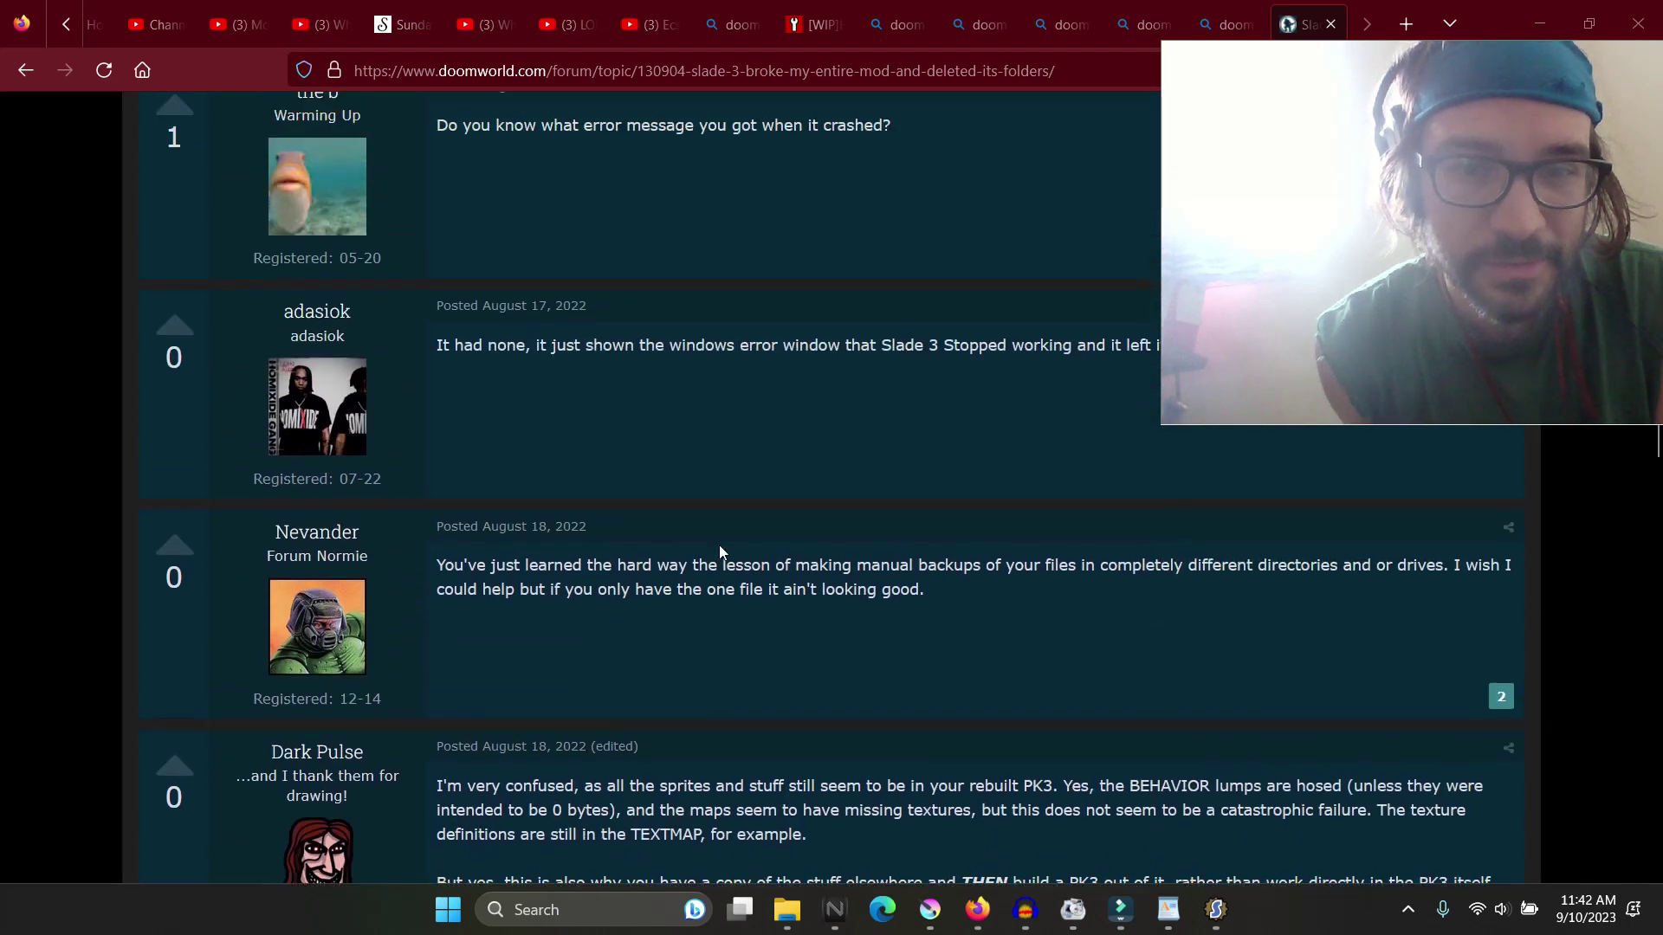
scroll(991, 610, up, 5)
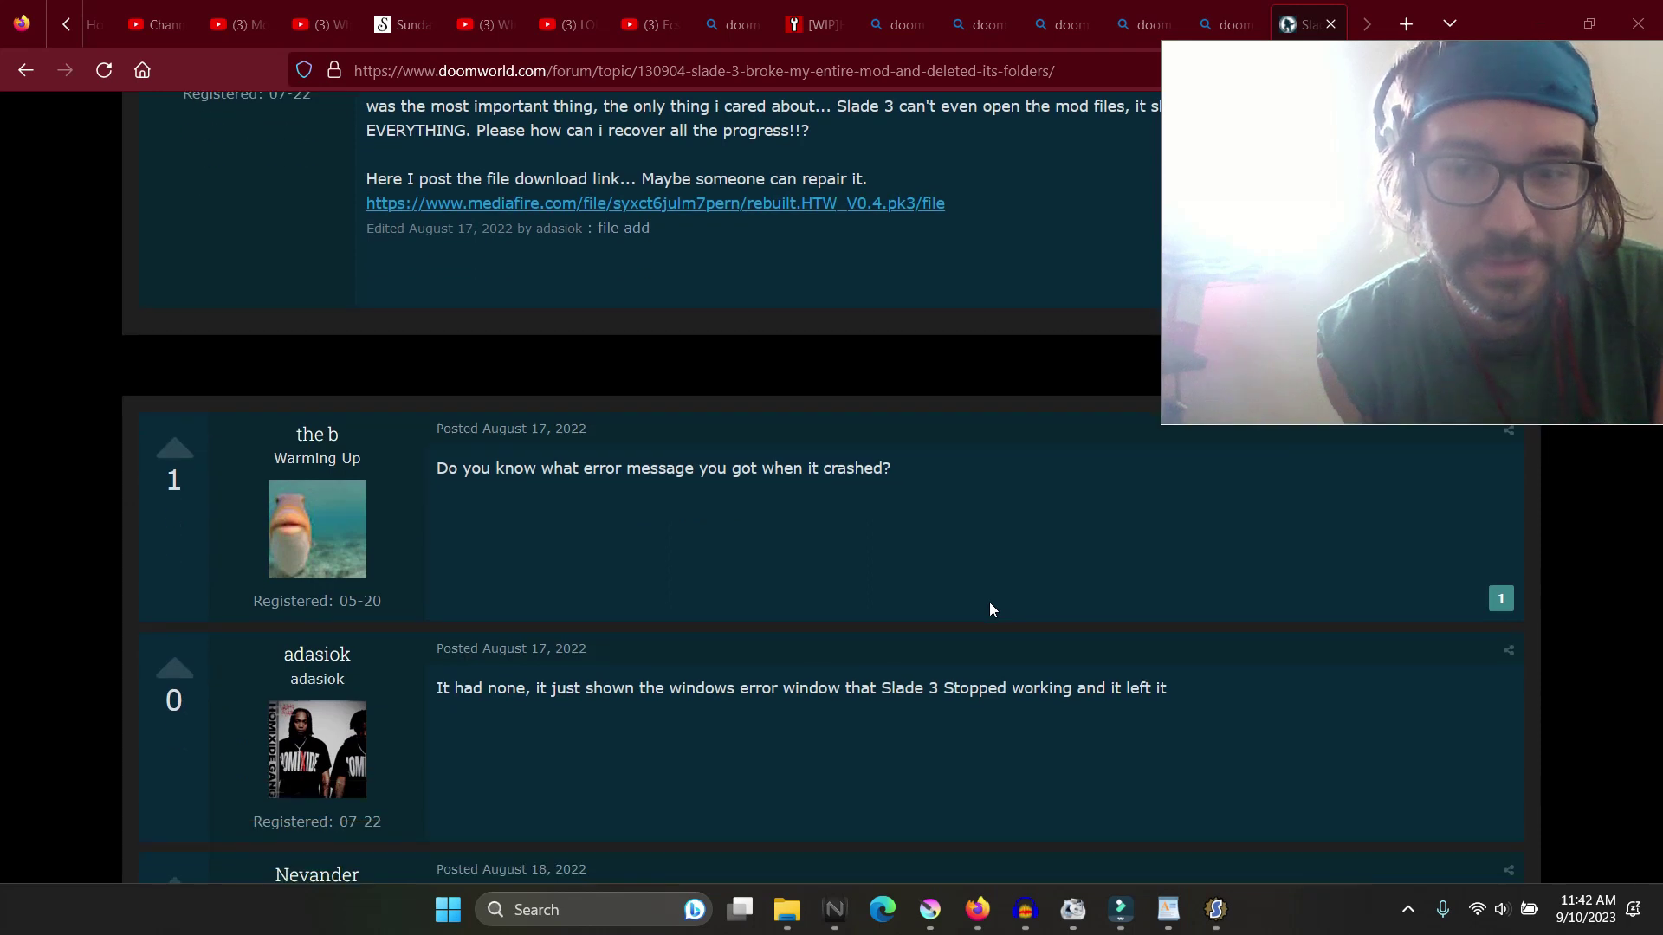
scroll(993, 610, up, 6)
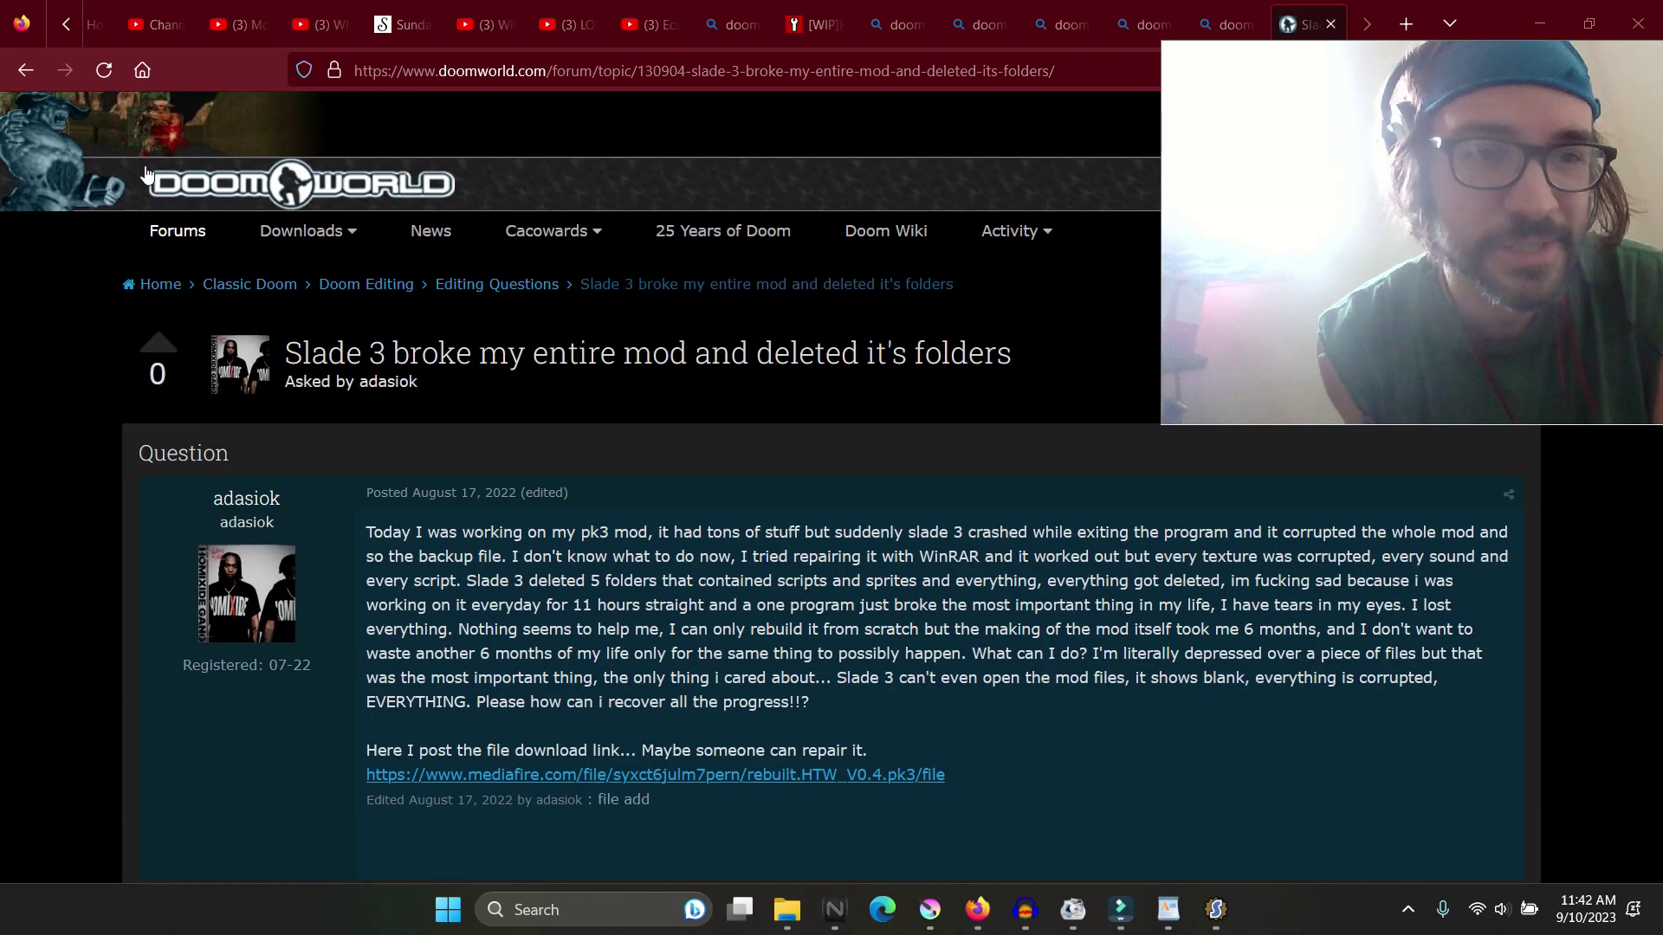
click(25, 70)
Step: Open the Doomworld thread "compiling to .PK3 with Slade3 - suppress full path?" and examine the question and its screenshots
scroll(582, 435, down, 10)
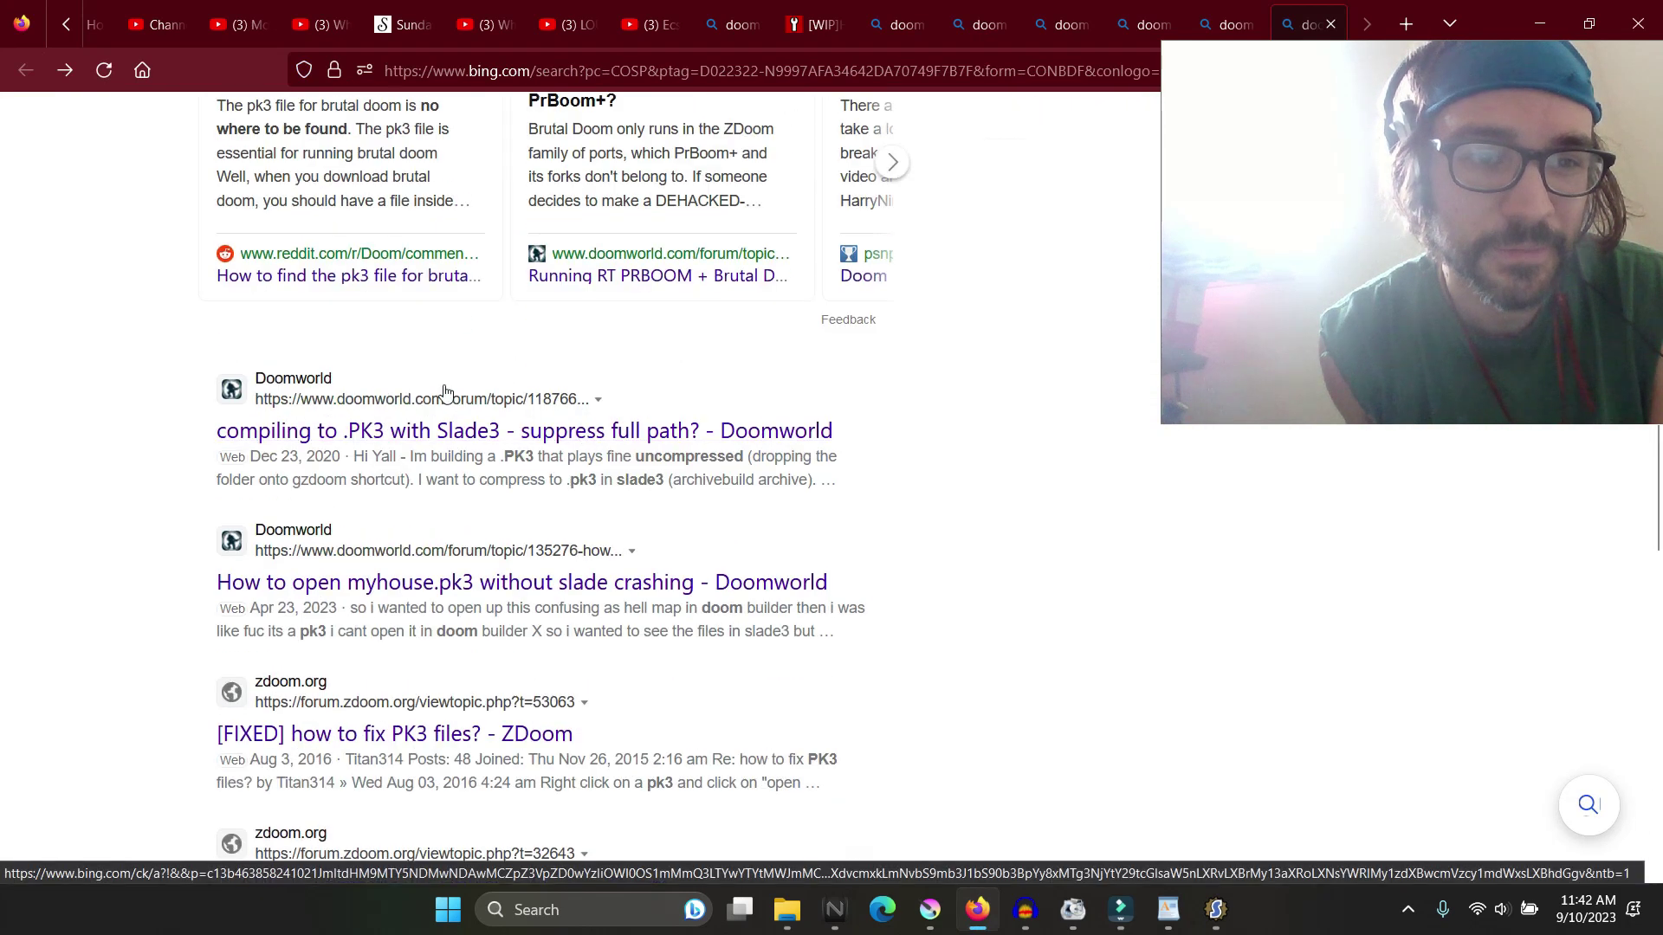
click(442, 431)
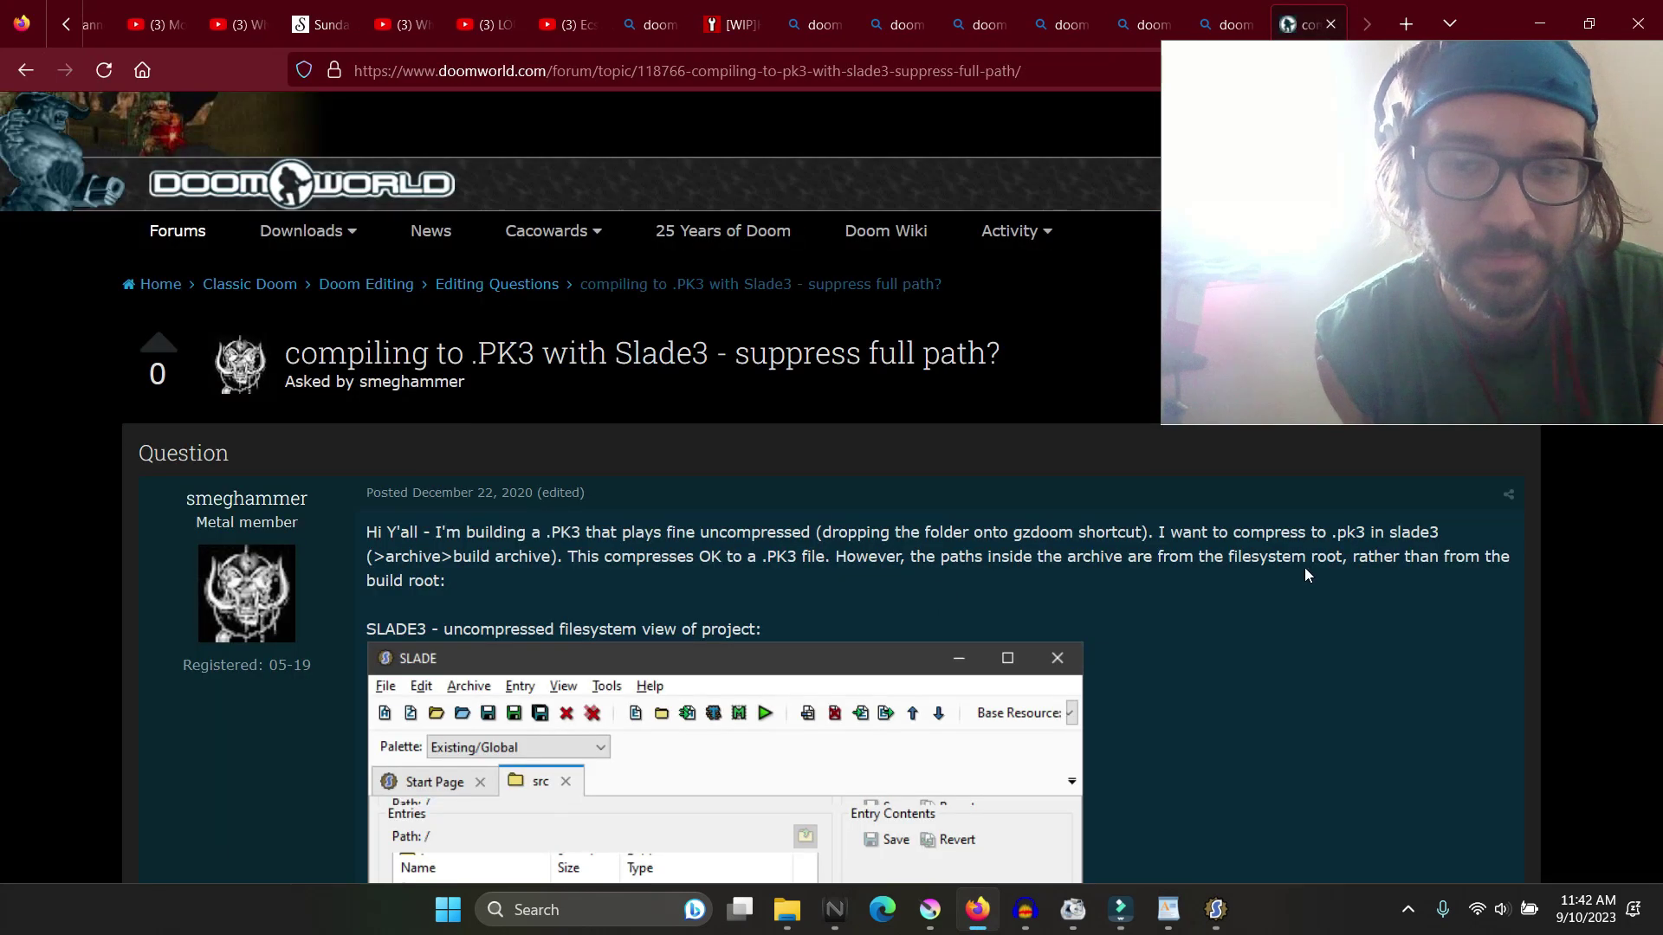
scroll(1303, 568, down, 4)
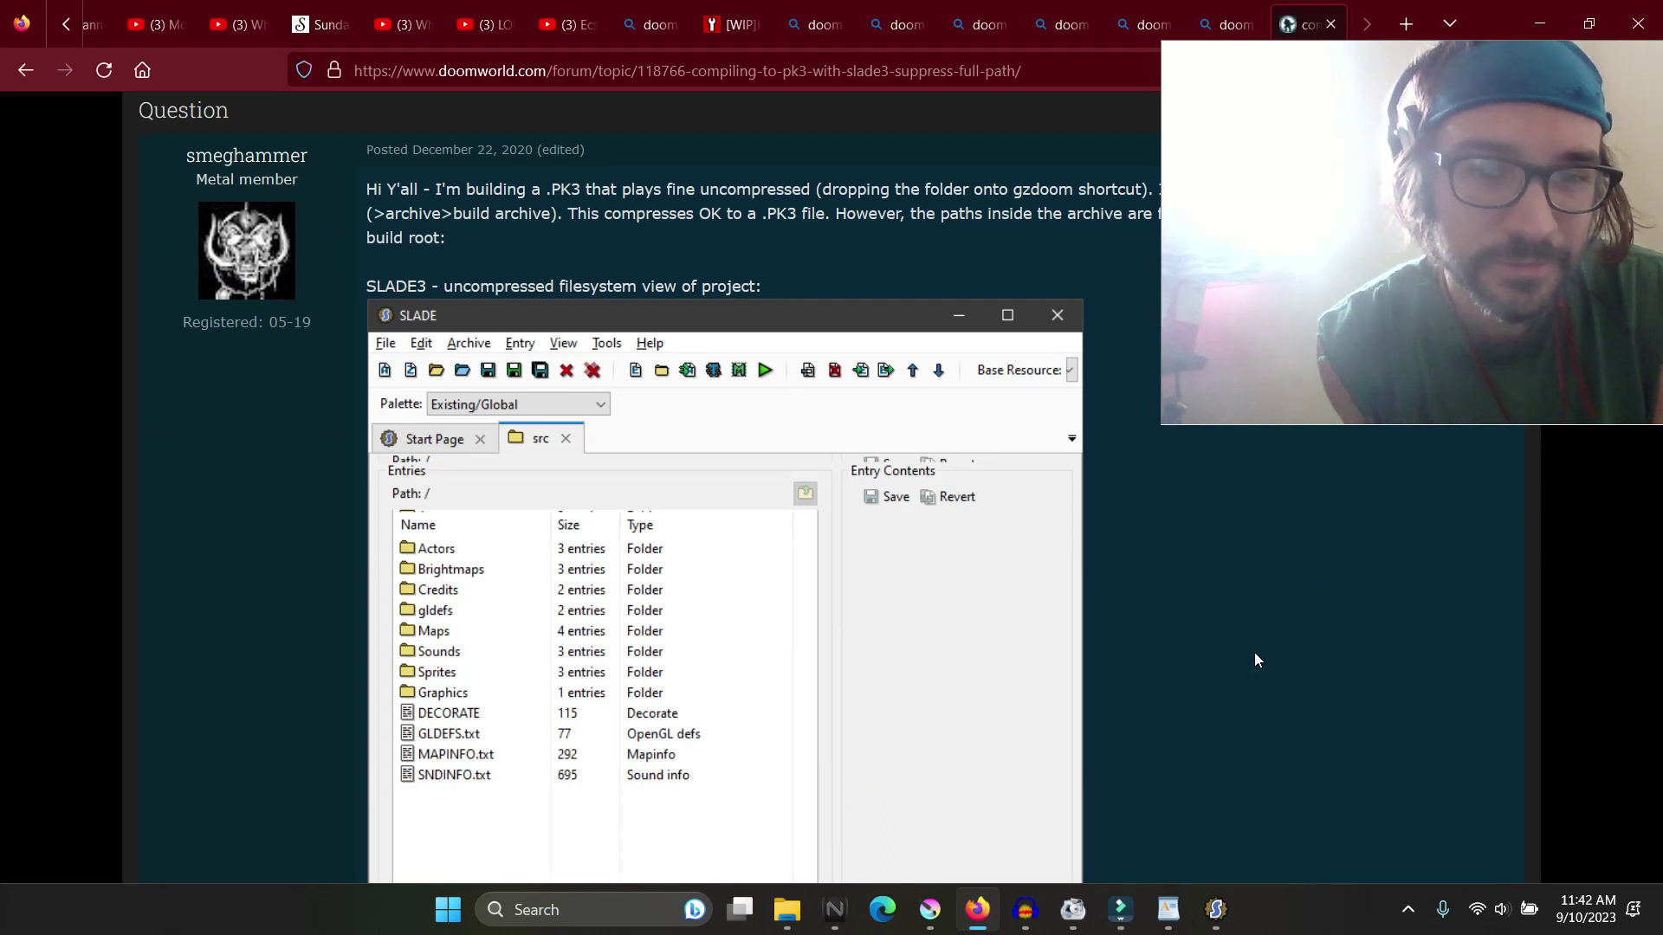
scroll(1254, 651, up, 3)
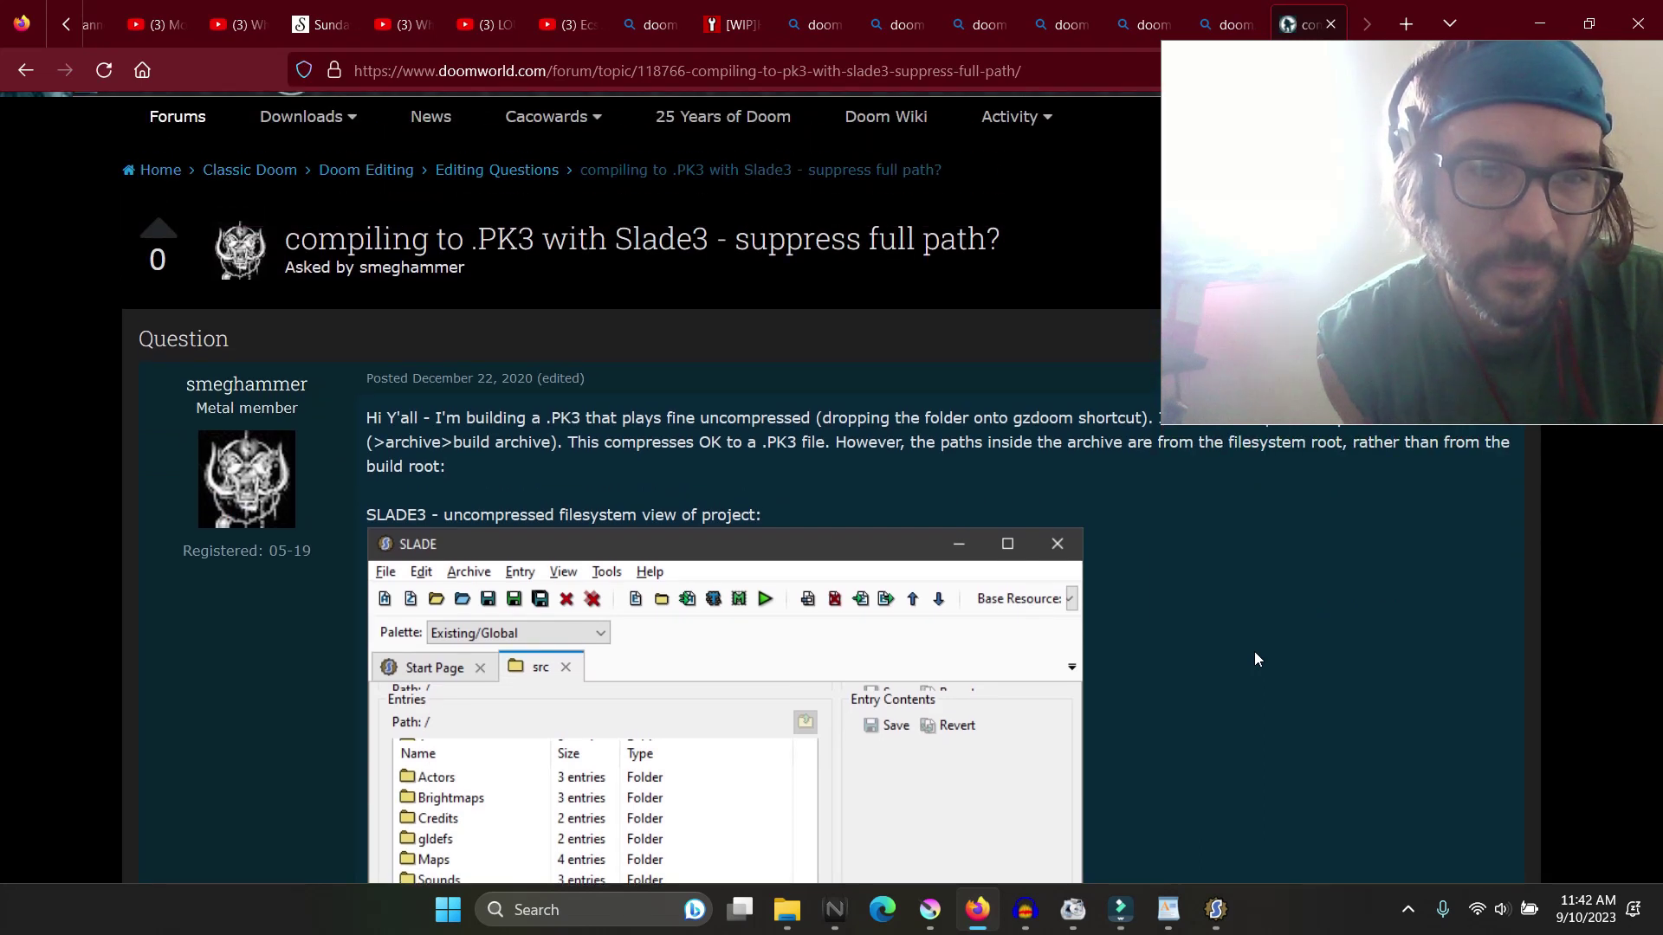
scroll(1254, 651, up, 2)
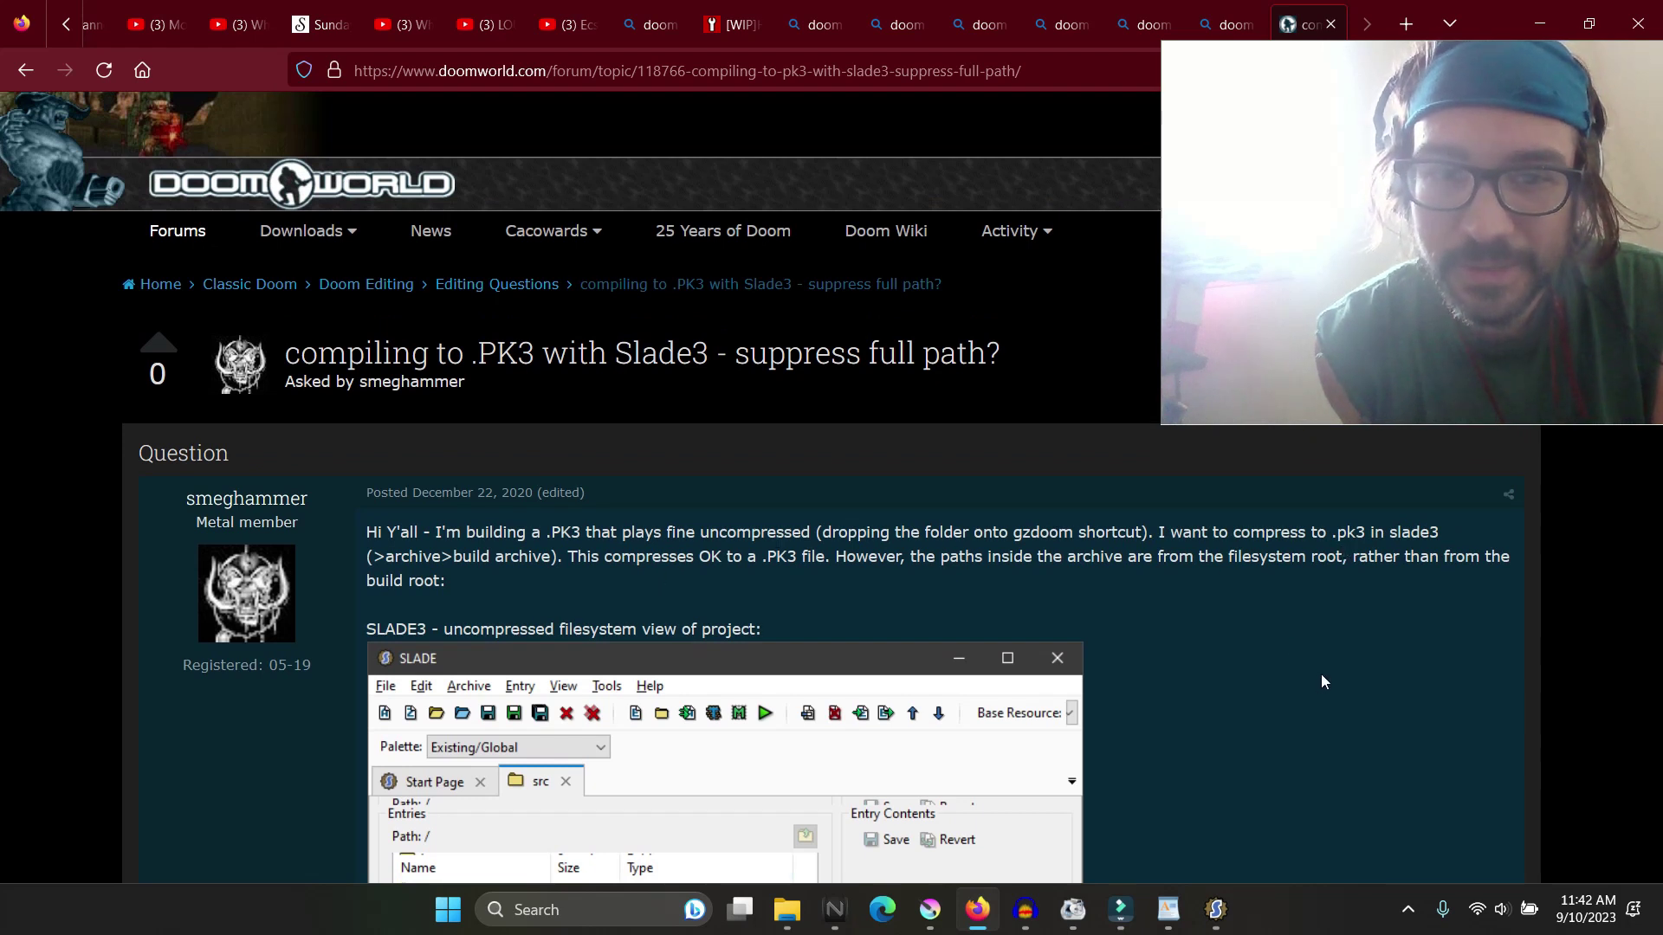
scroll(1321, 676, down, 10)
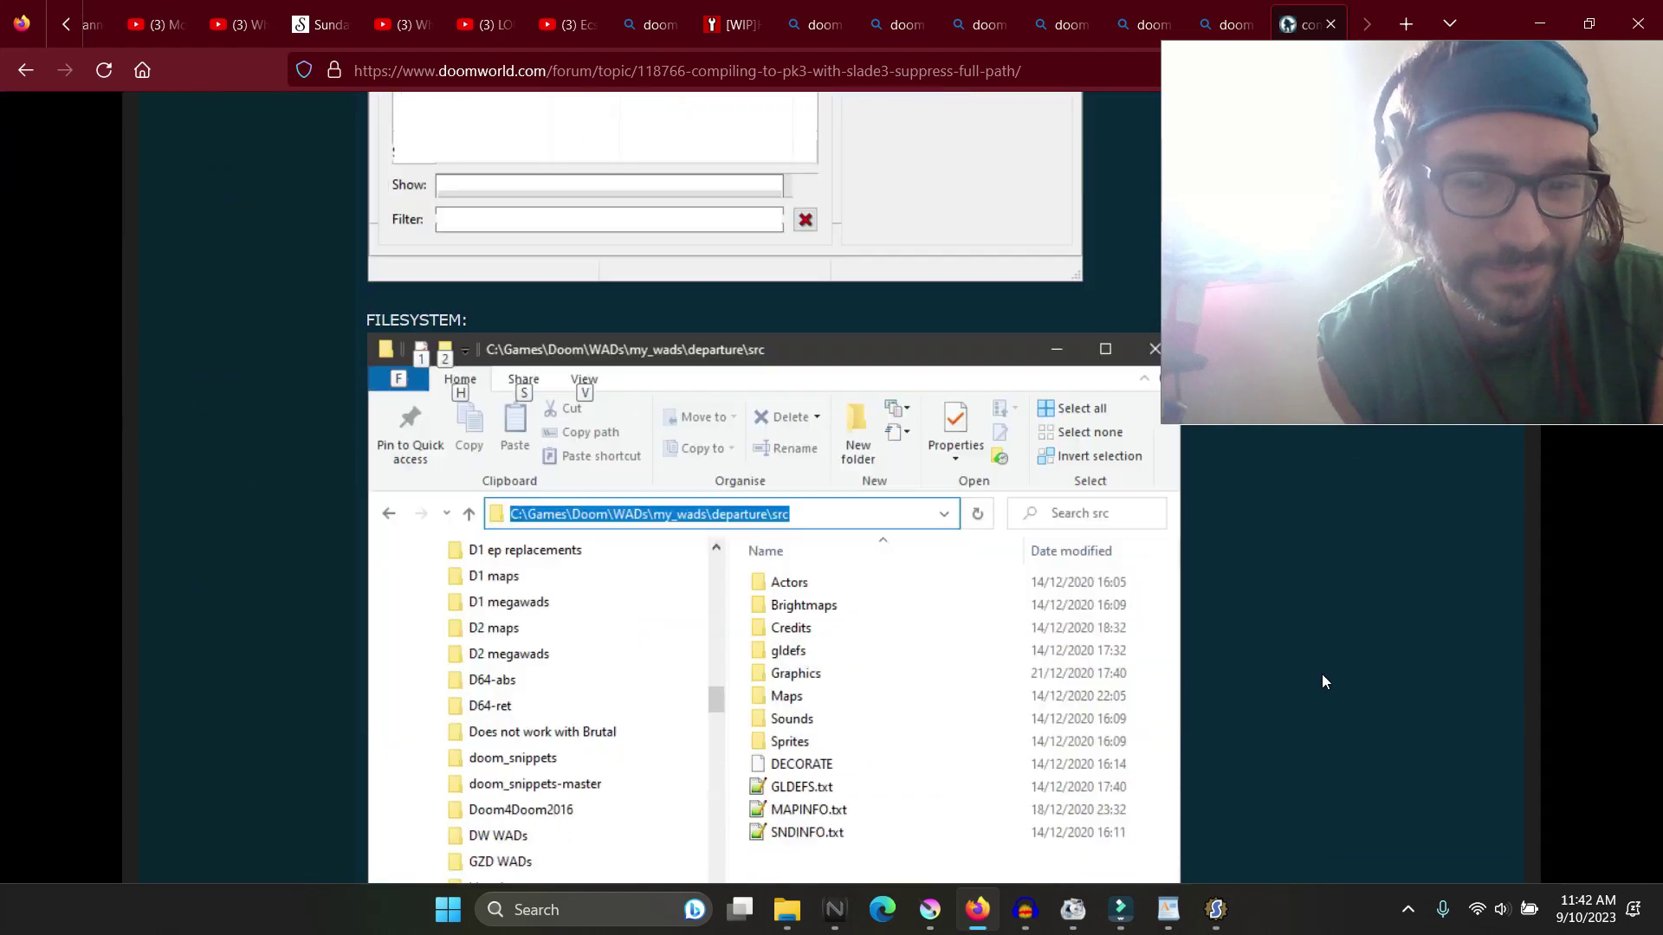
scroll(1322, 682, up, 4)
scroll(1322, 682, down, 8)
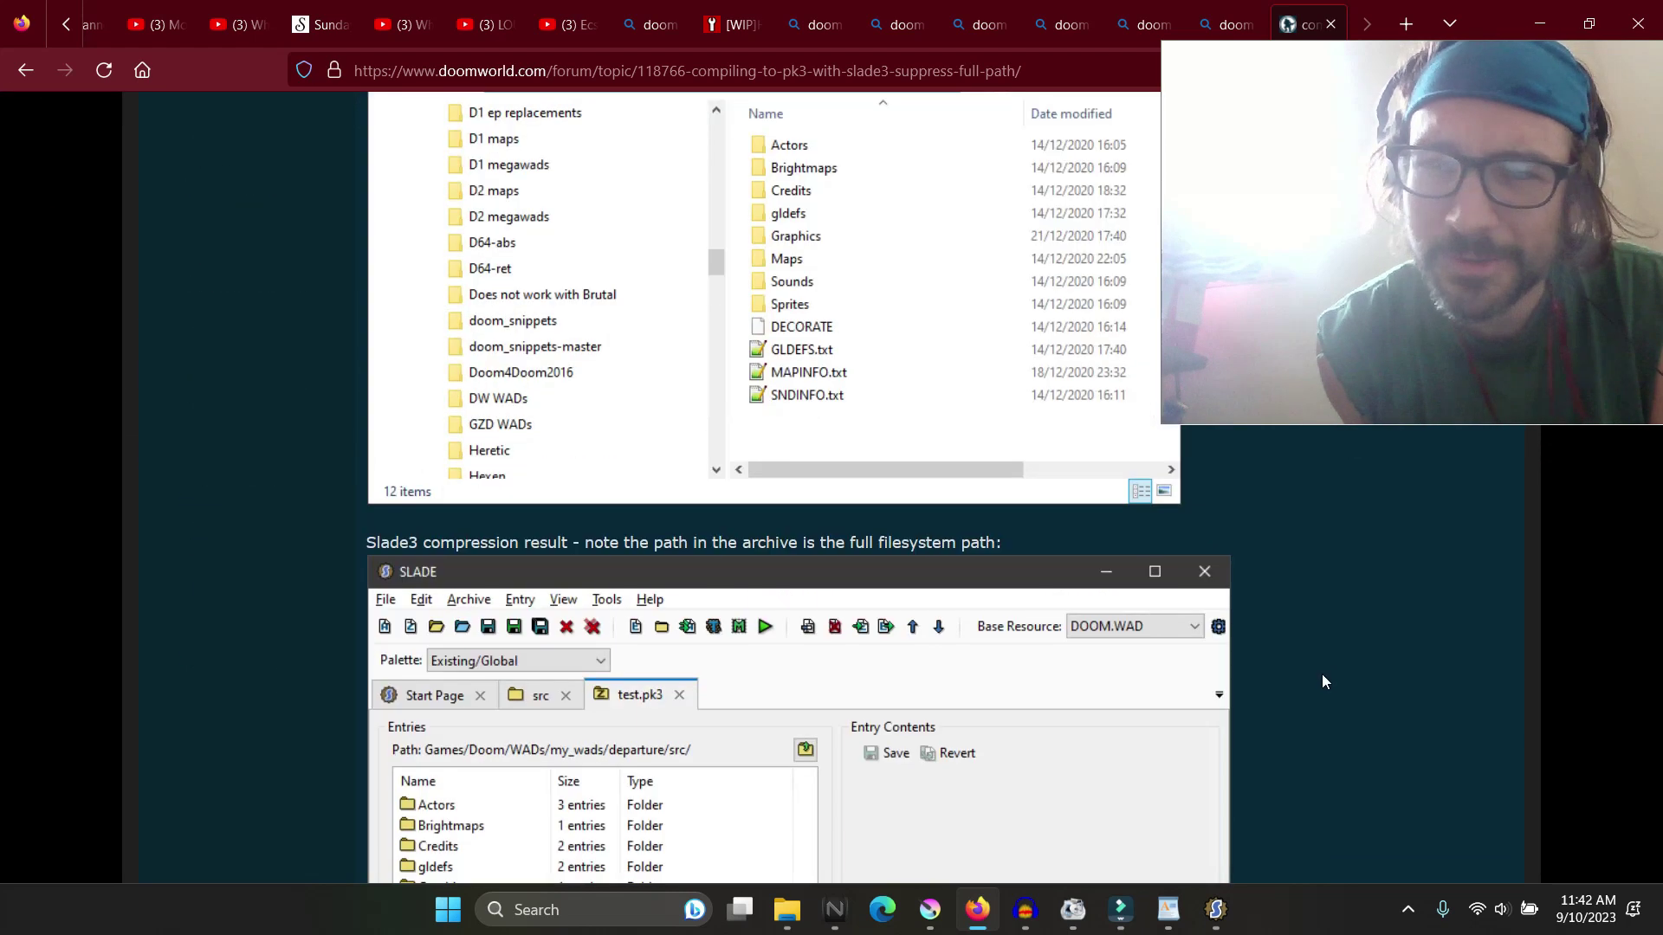
Step: Read the replies on archive paths and zip compatibility in the compiling thread, and go back to its opening question
scroll(1322, 681, down, 10)
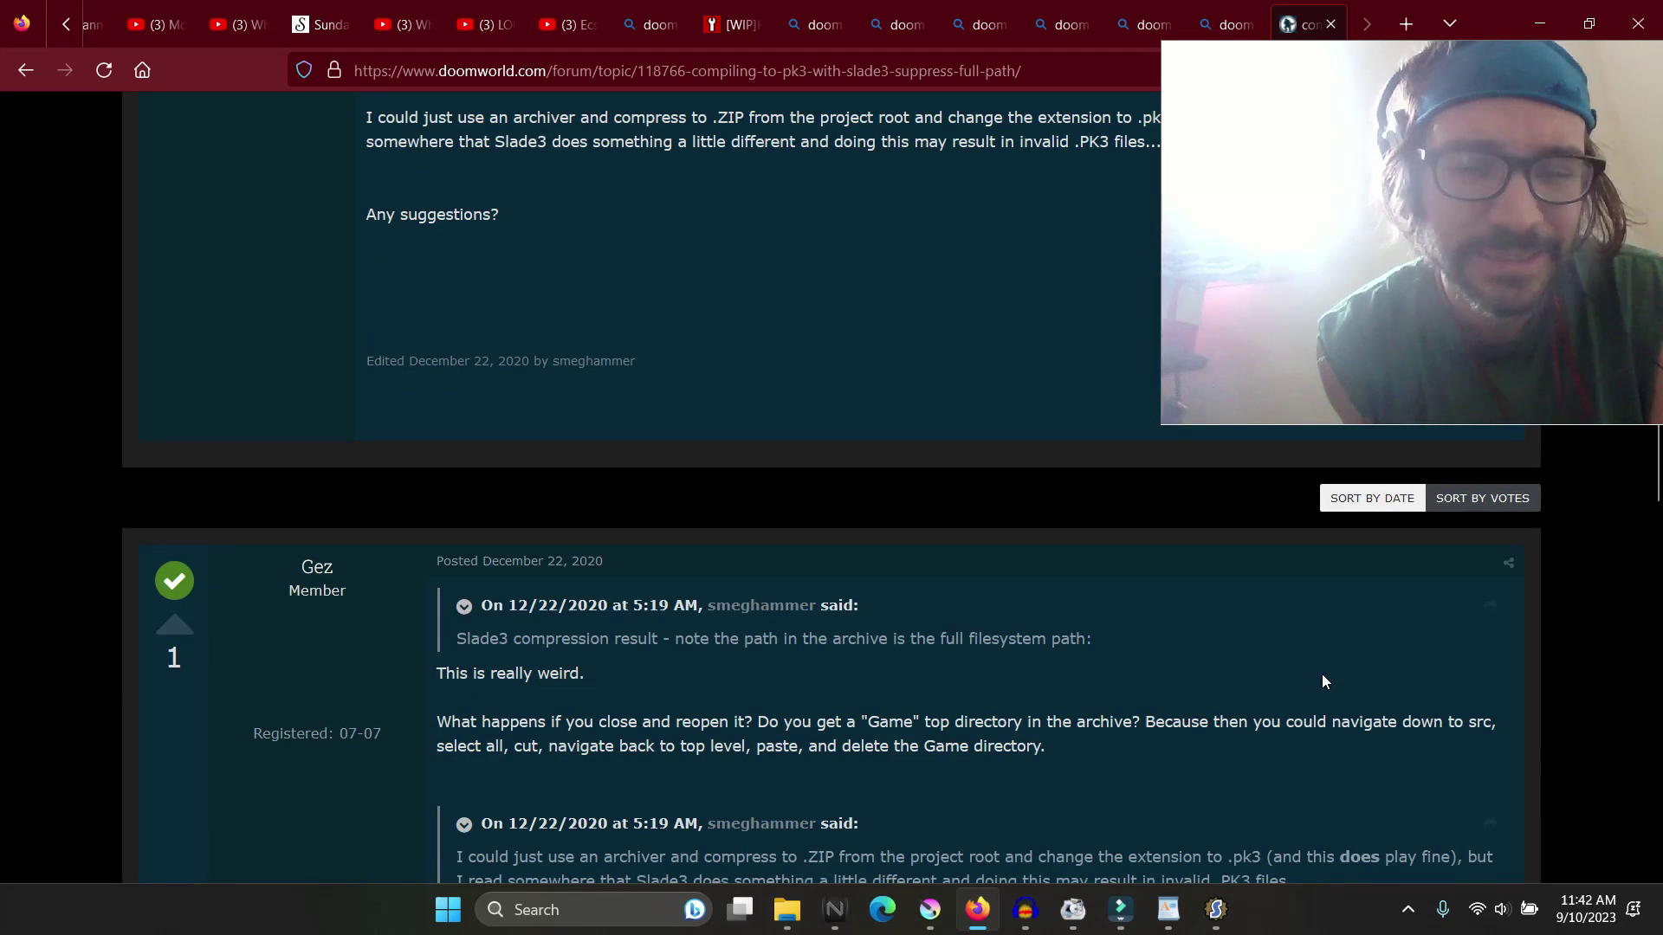
scroll(1321, 682, down, 5)
scroll(1322, 681, down, 10)
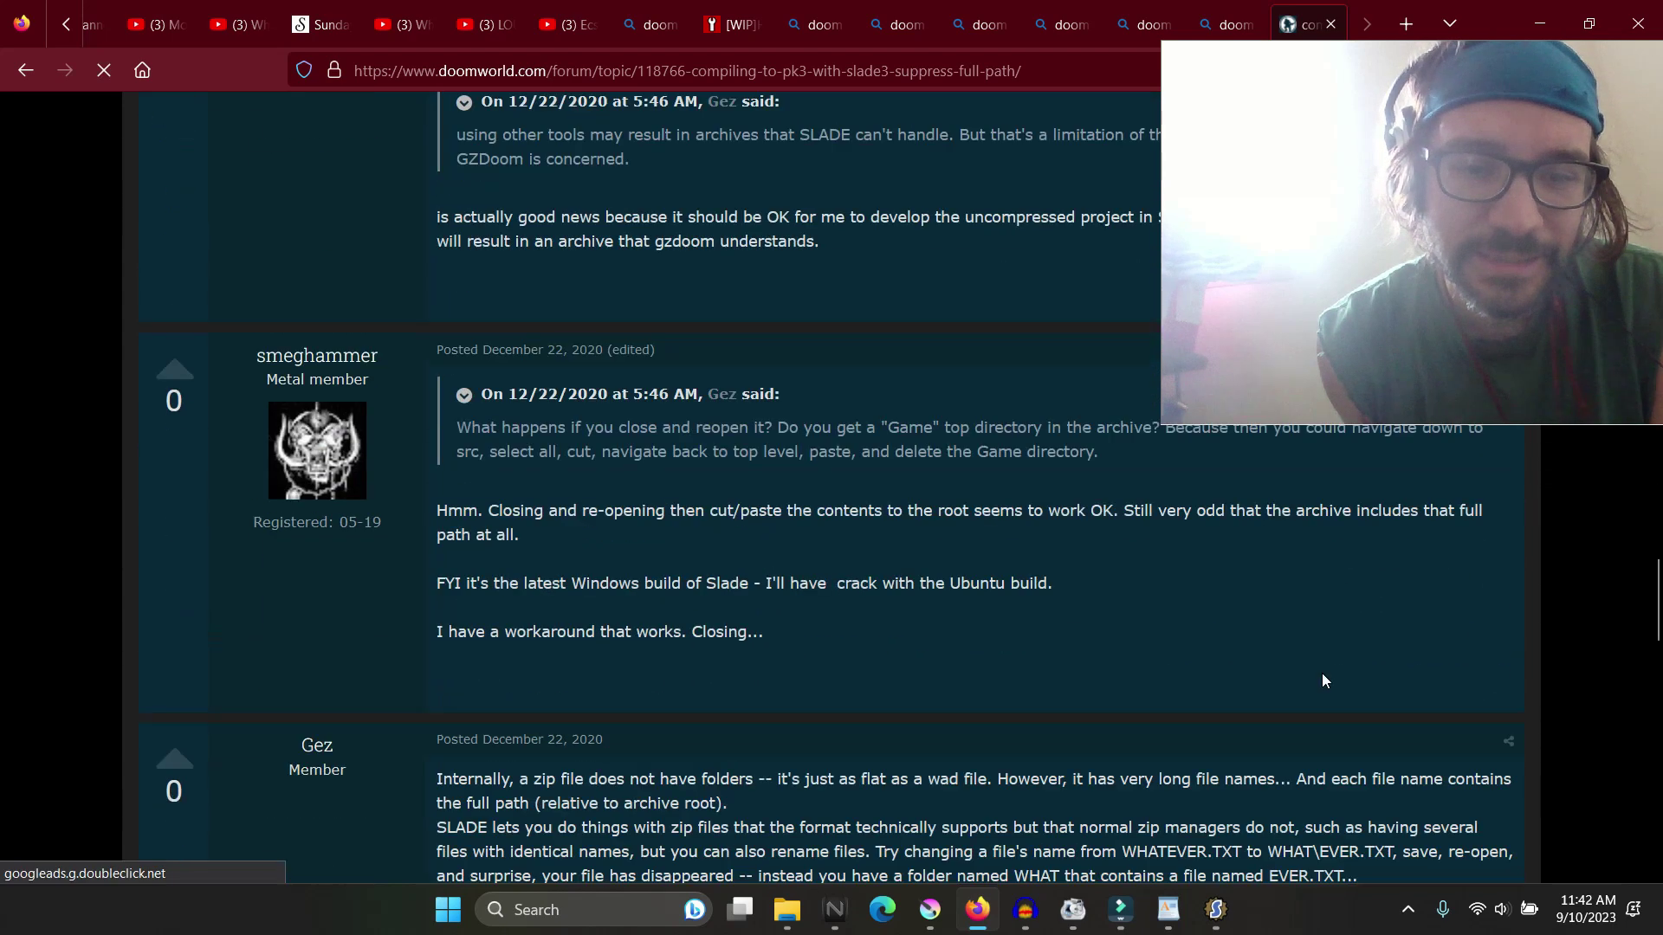
scroll(1322, 681, down, 15)
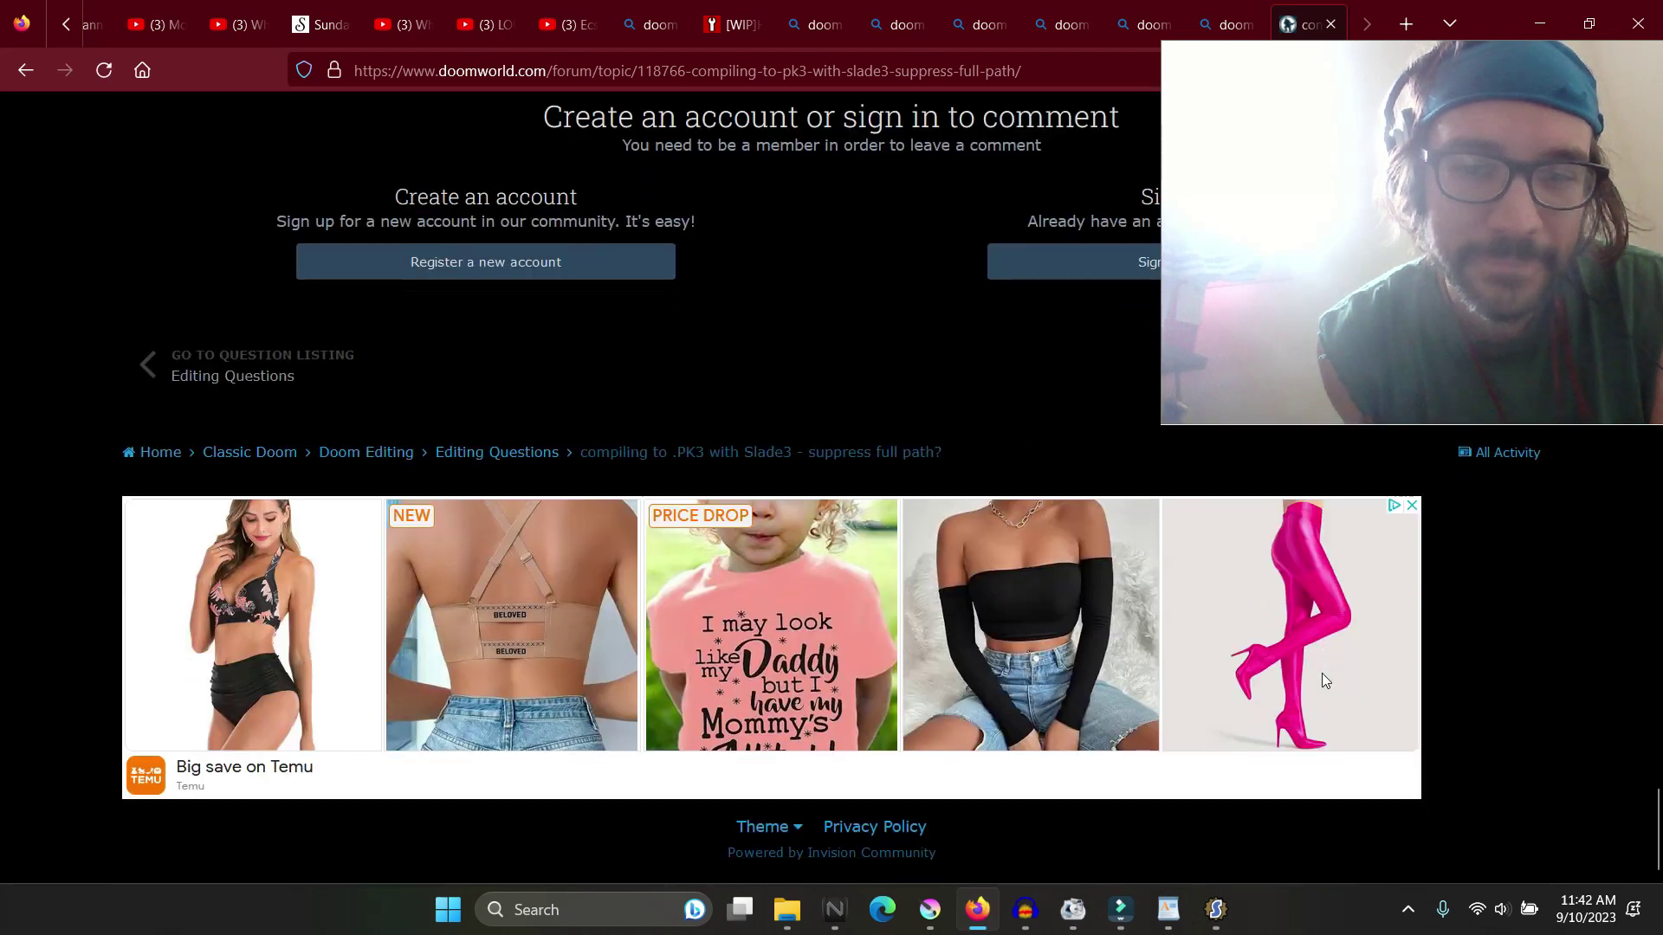
scroll(1322, 681, up, 20)
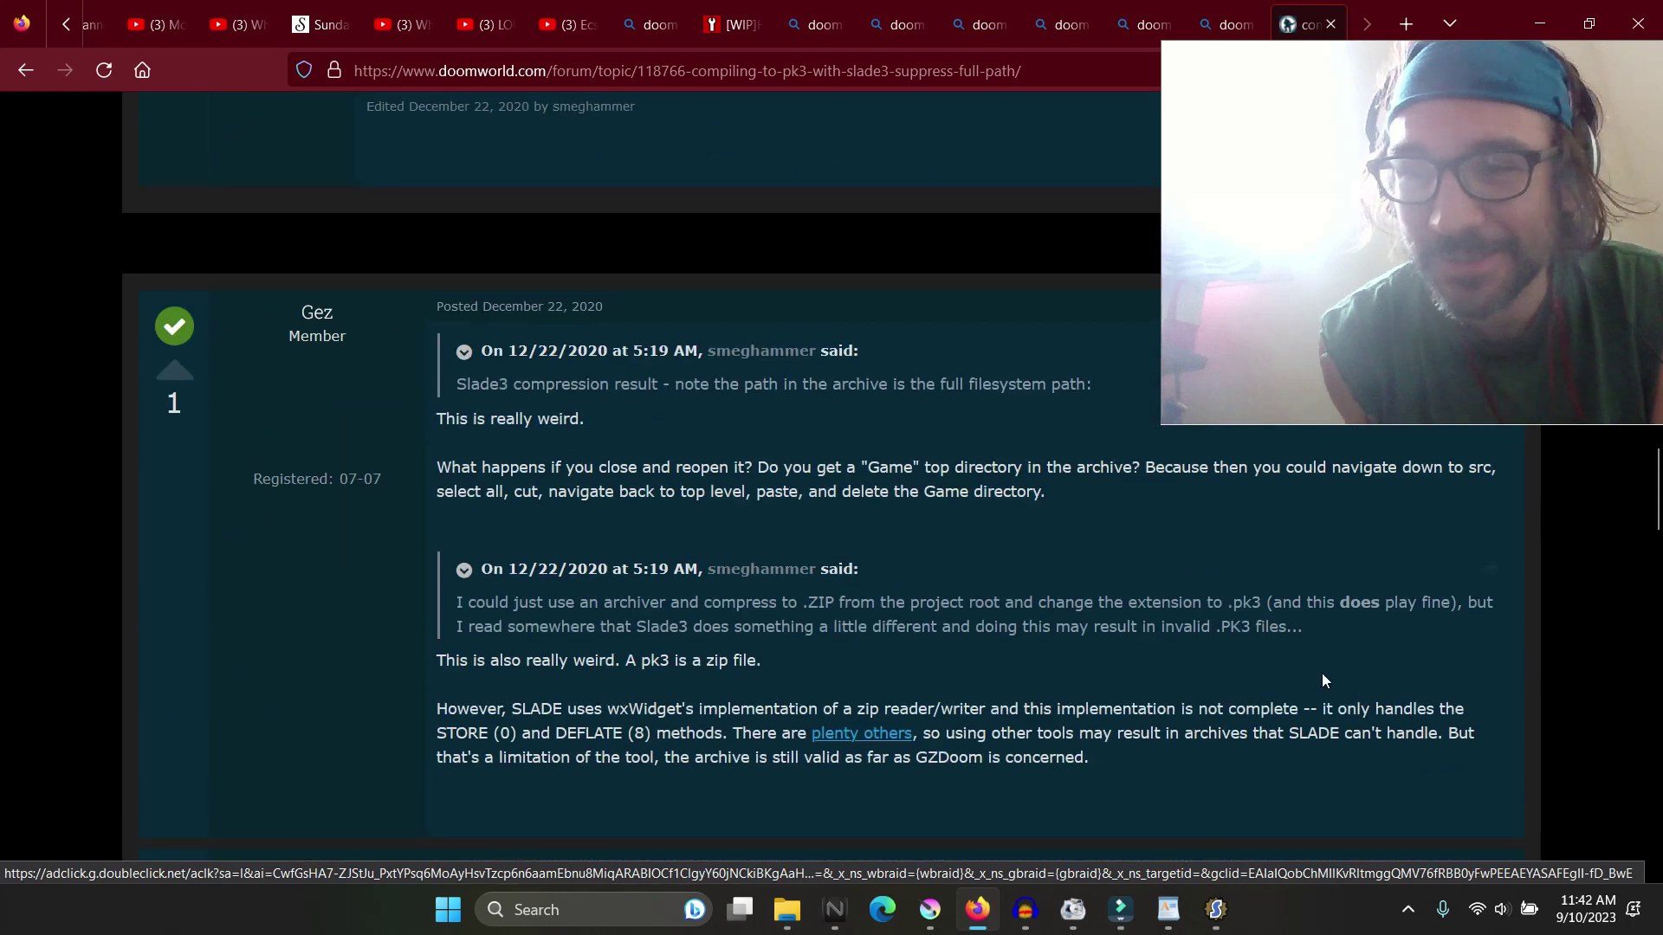
scroll(1322, 681, up, 15)
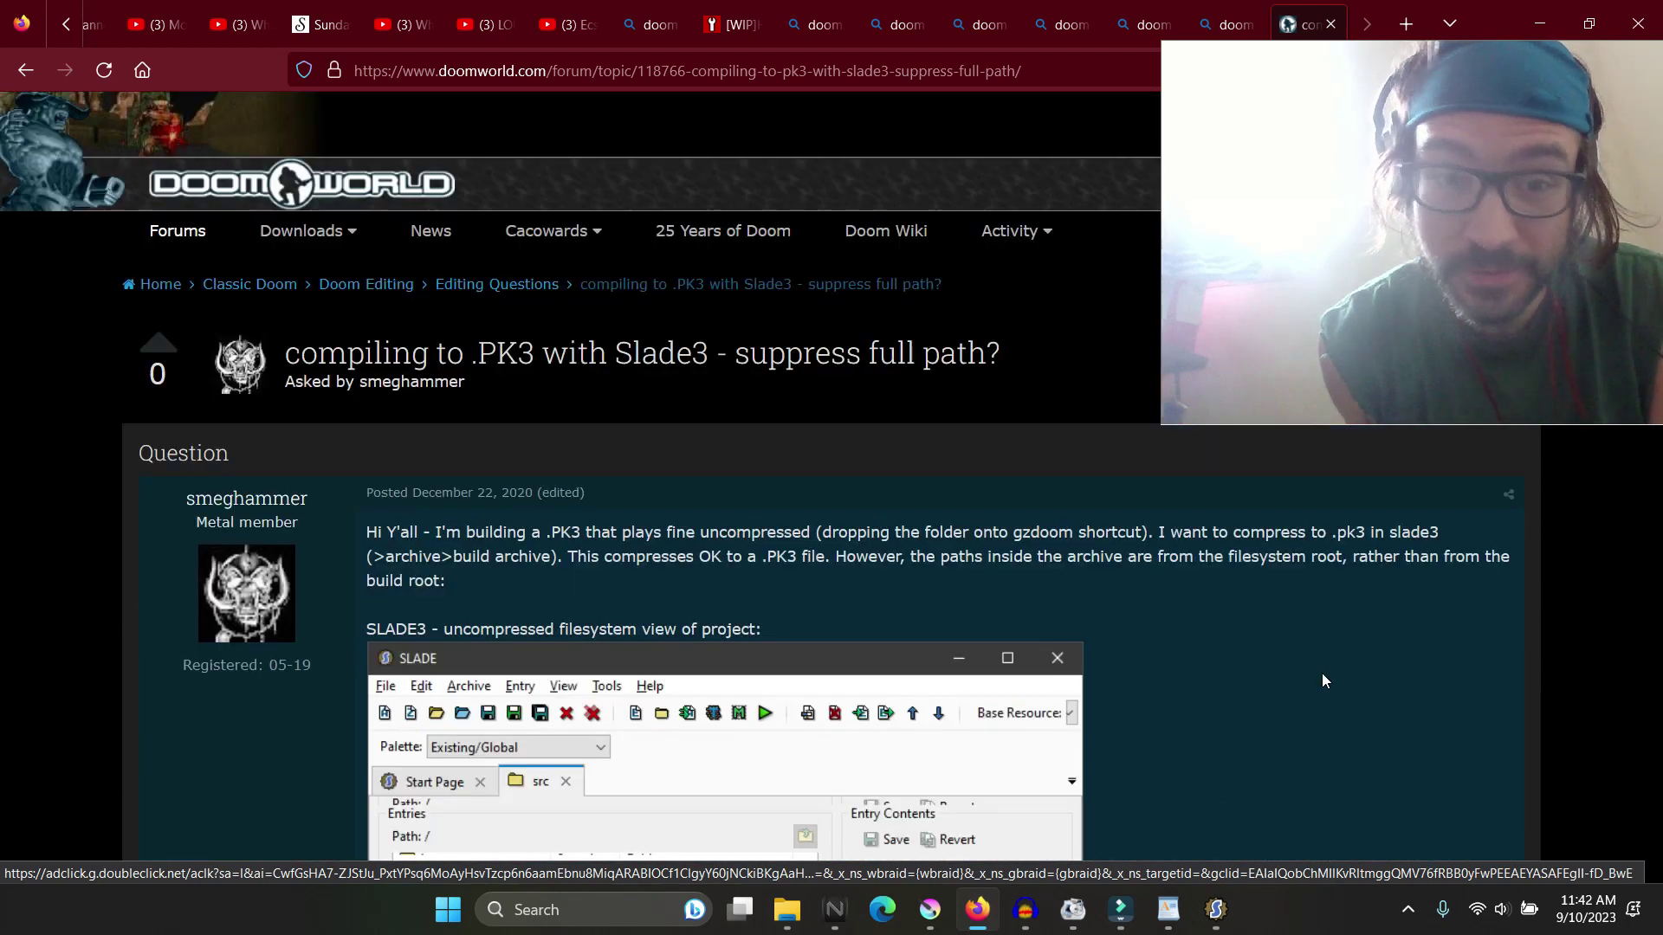
Step: Return to the search results and open the ZDoom thread "SLADE 3 Broke my whole mod I worked on for 6 months, HELP!"
key(alt+Left)
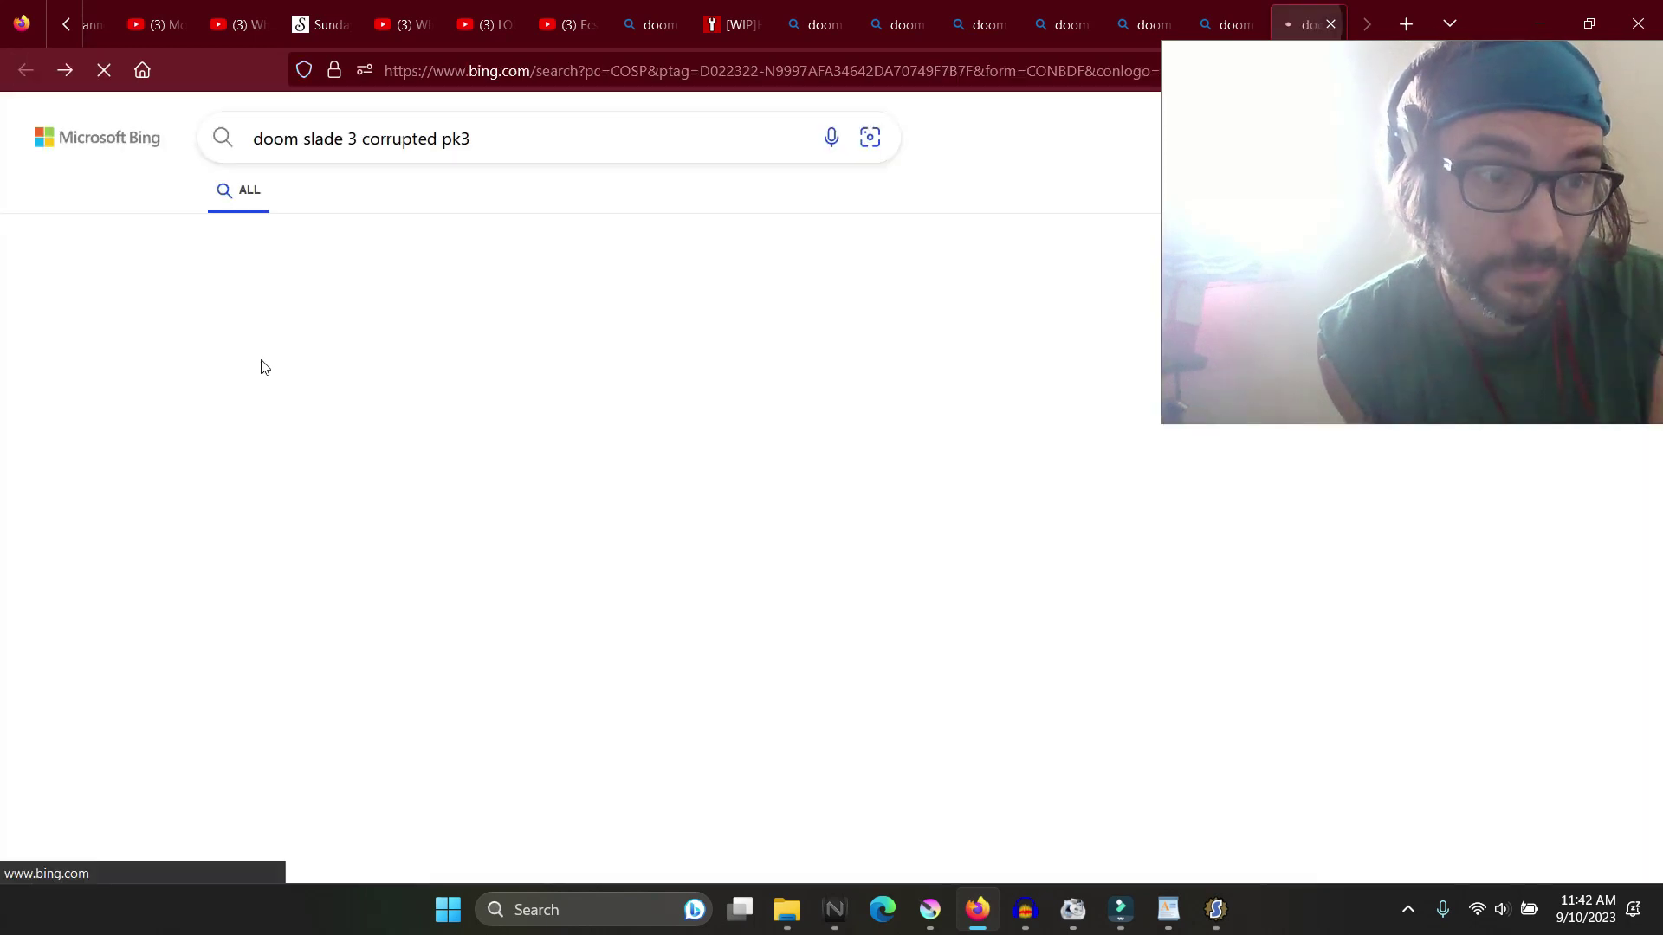
scroll(607, 492, down, 5)
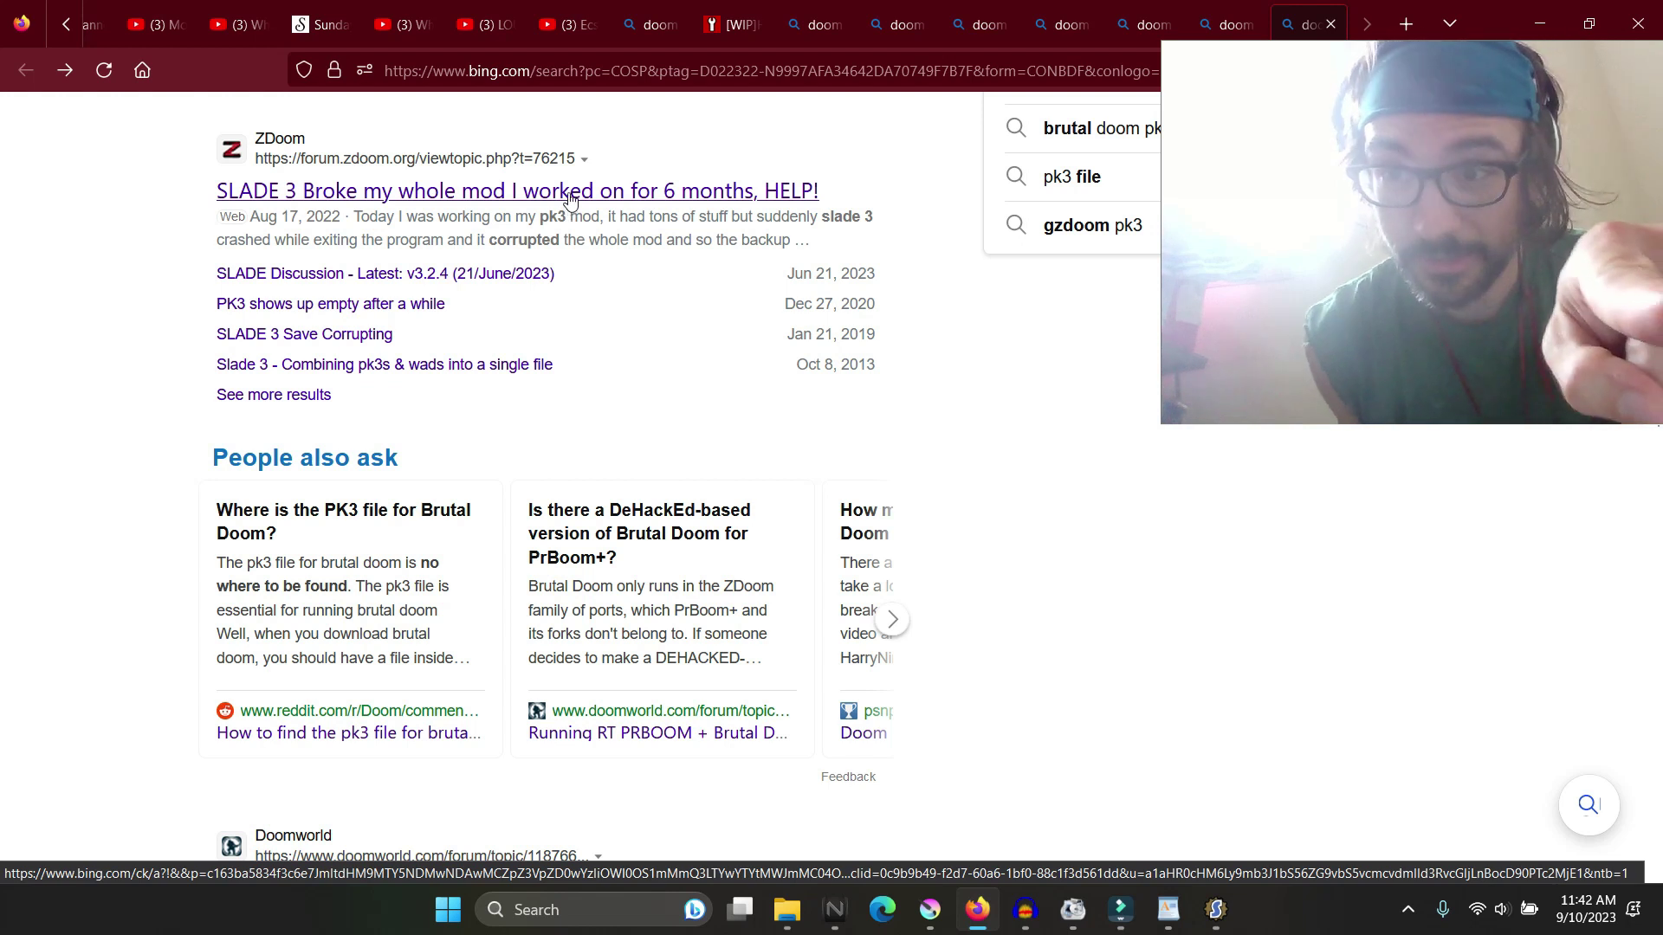
scroll(573, 216, down, 1)
scroll(950, 542, up, 2)
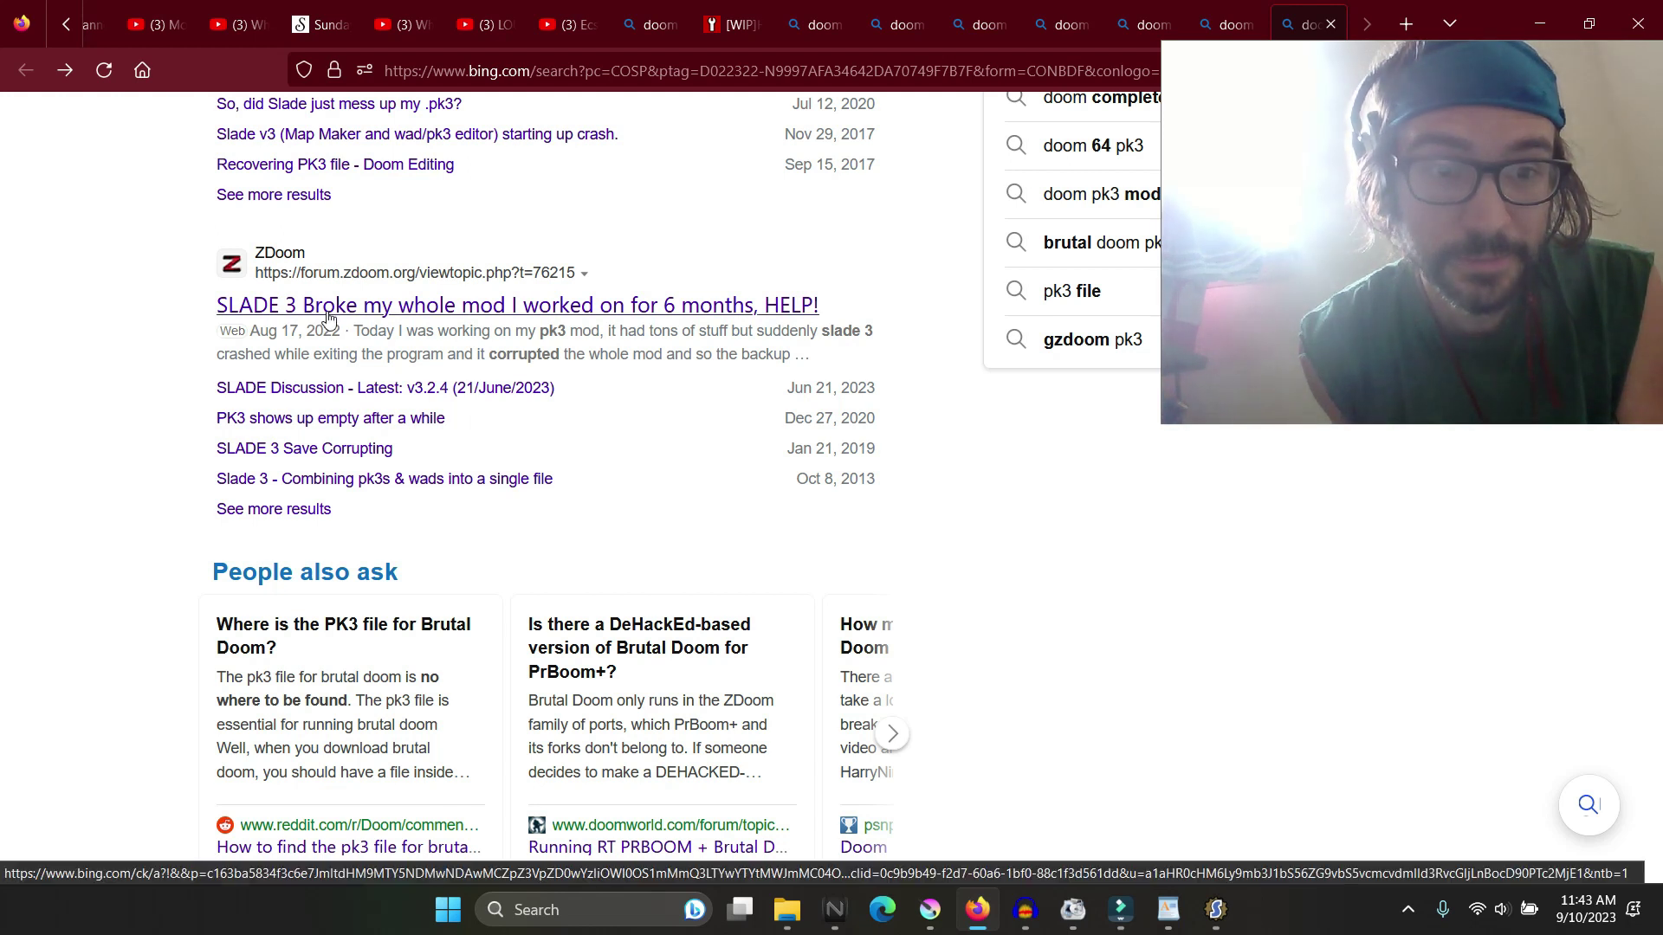
click(449, 315)
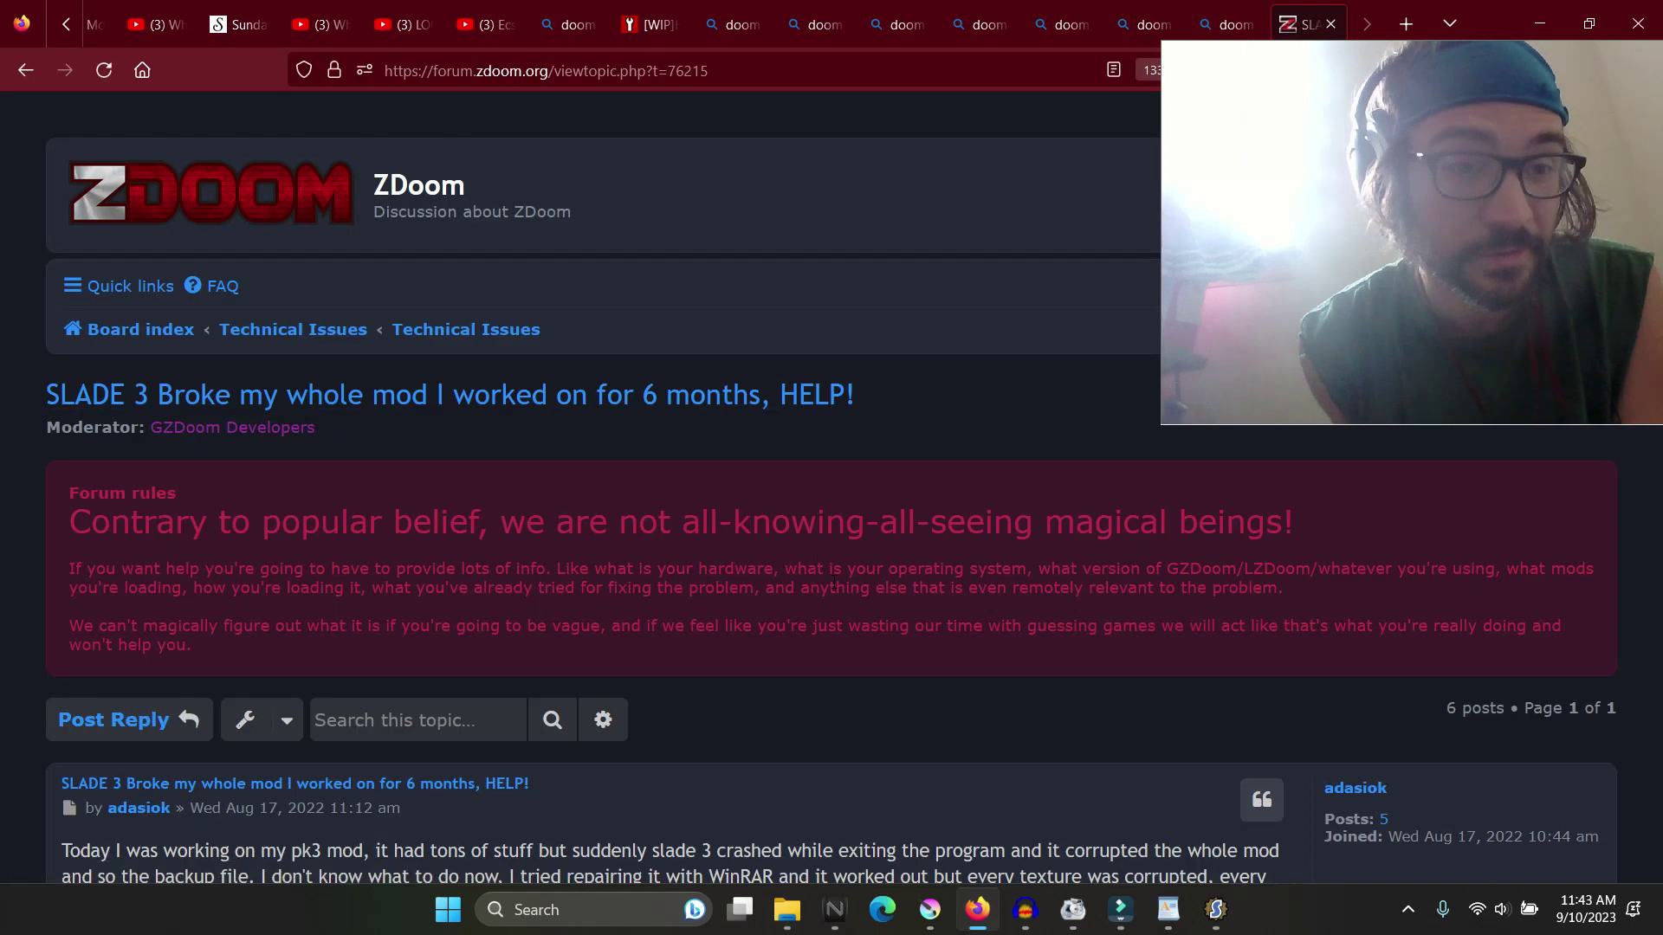
Step: Read the ZDoom thread's posts on reinstalling SLADE, .bak files and backups, and return to the beginning of the thread
scroll(833, 582, down, 3)
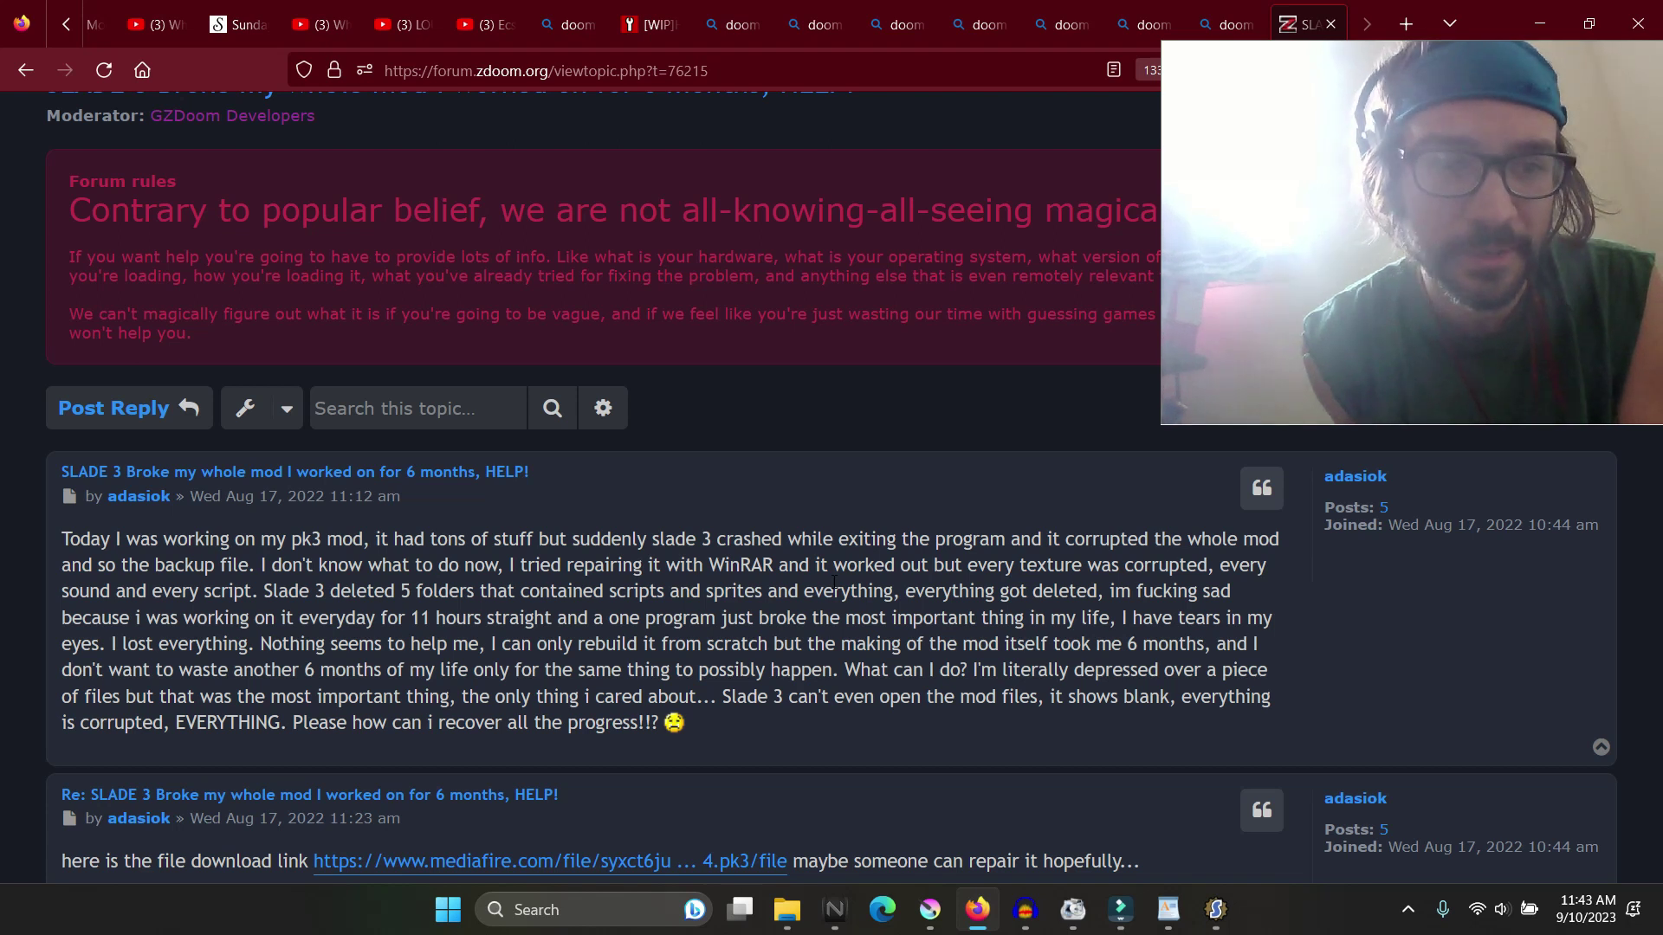
scroll(833, 582, down, 3)
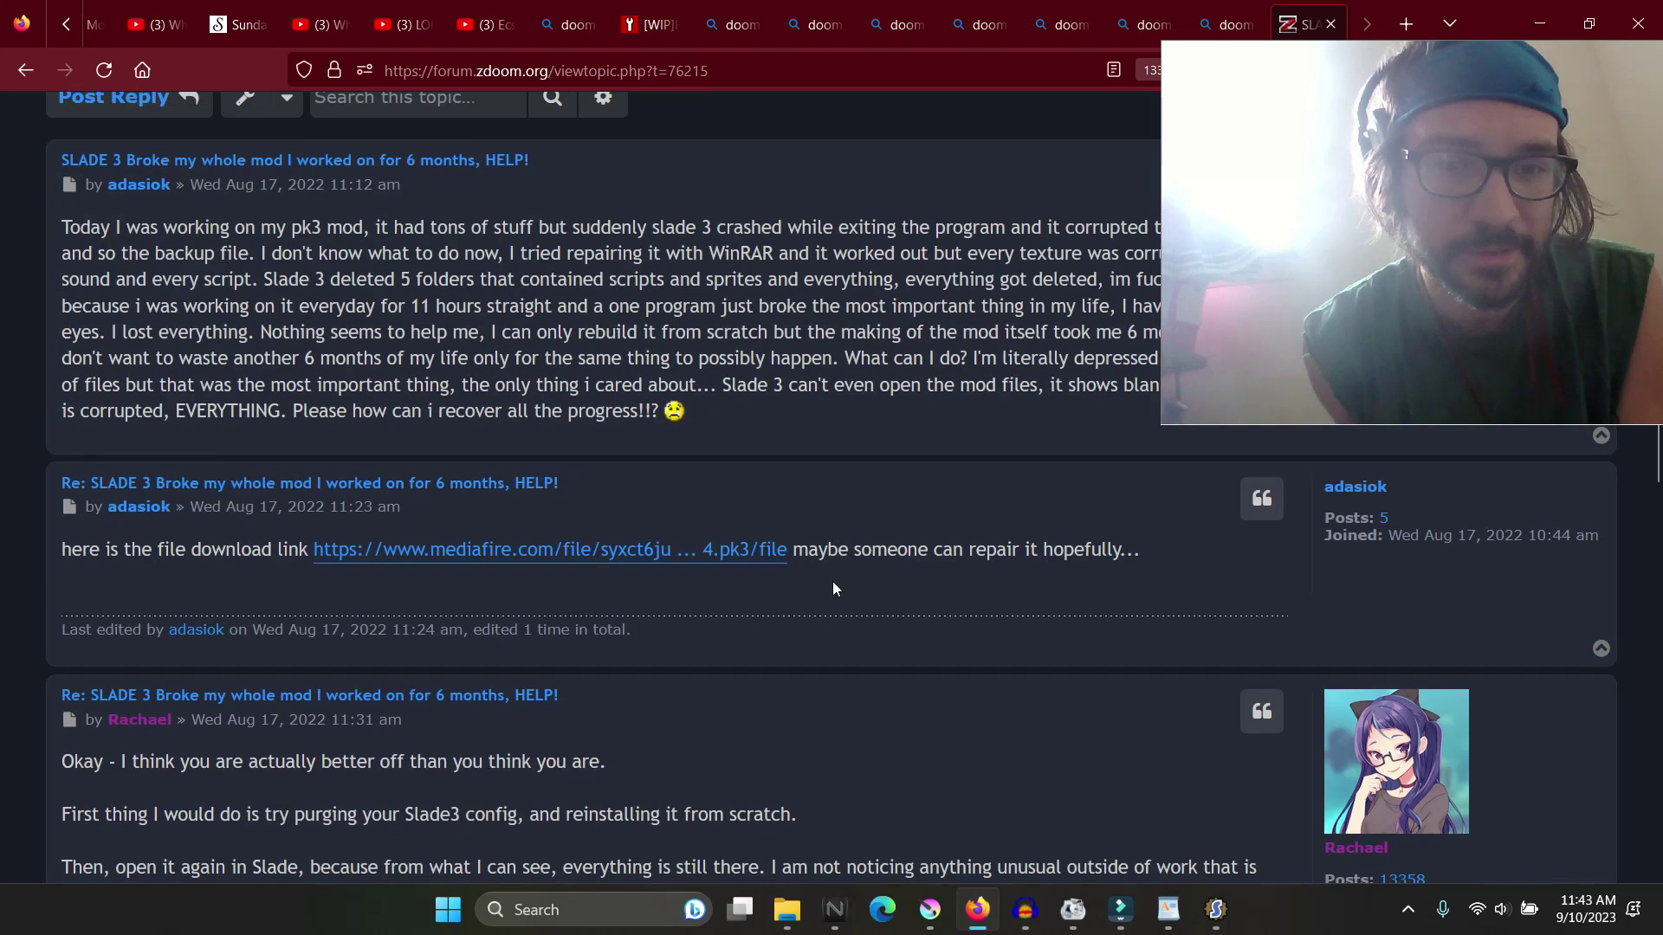
scroll(833, 589, down, 10)
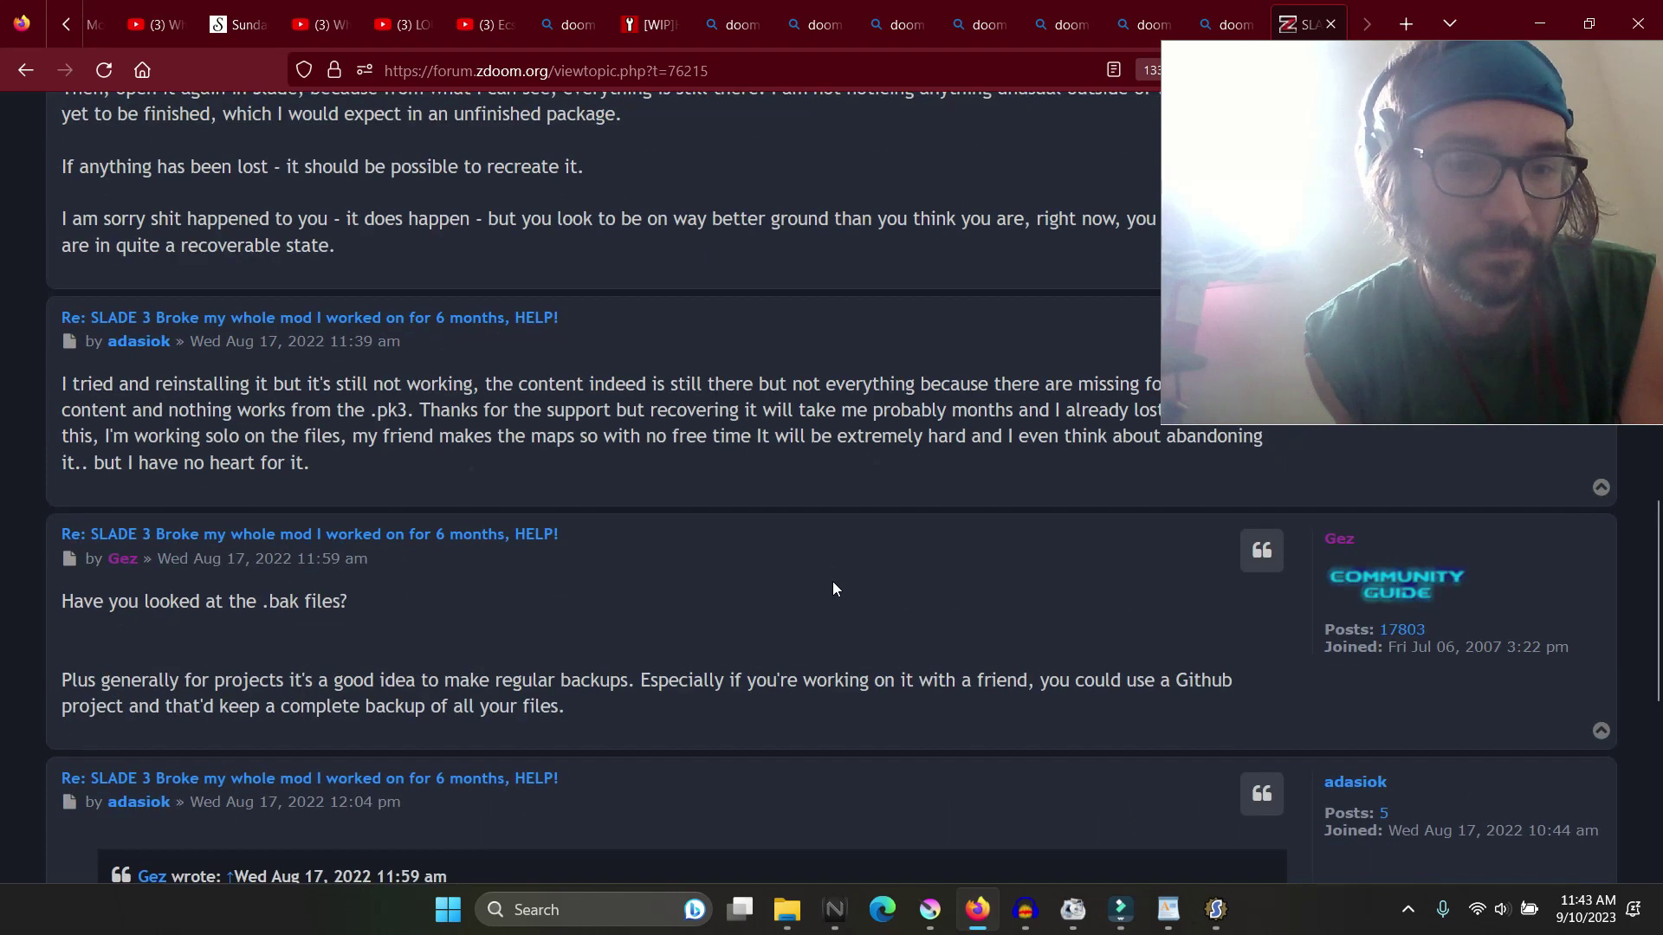
scroll(833, 589, down, 7)
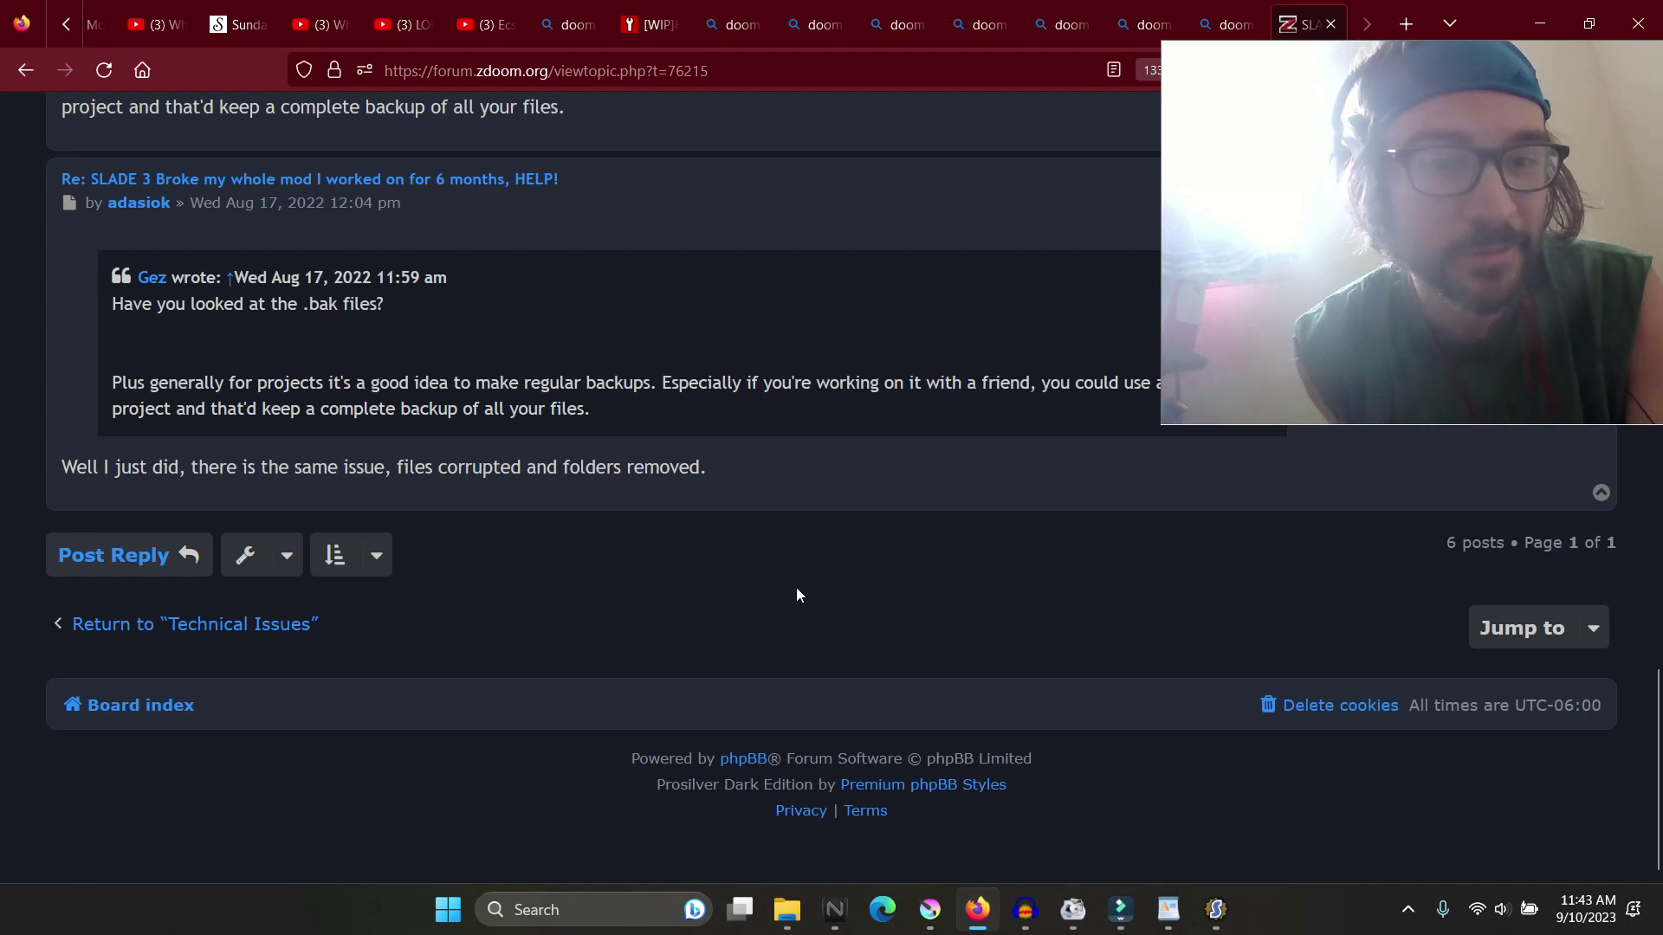
scroll(796, 593, up, 15)
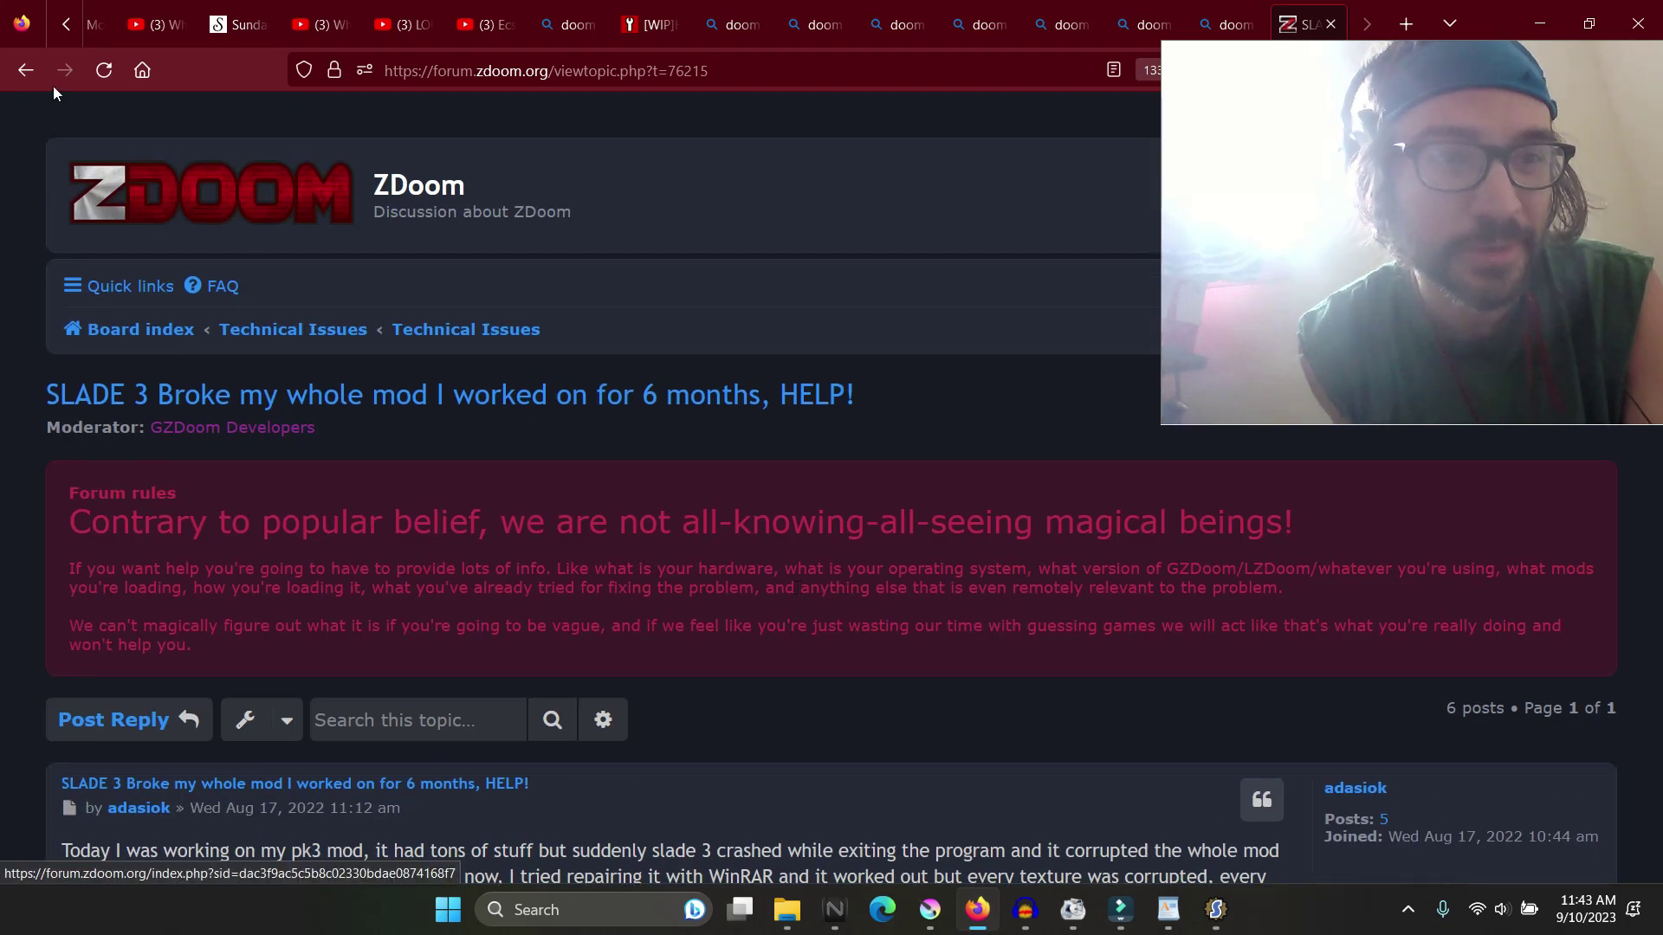